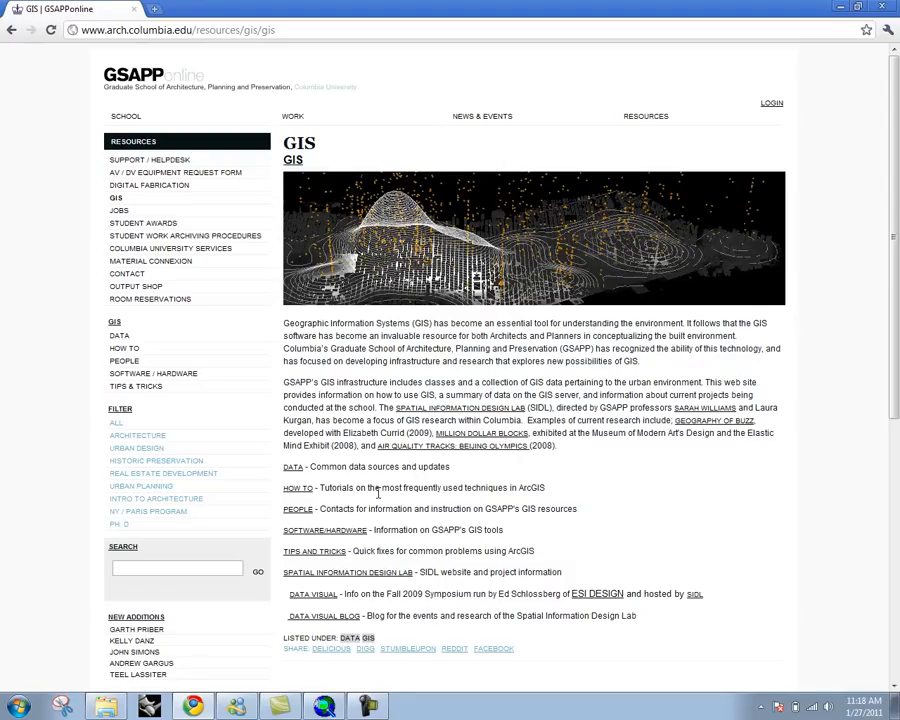
Step: Open the GIS How To page and read through the Data page, including the X:/Drive notes and GIS Data on the Web links
{"action": "left_click", "coordinate": [295, 489]}
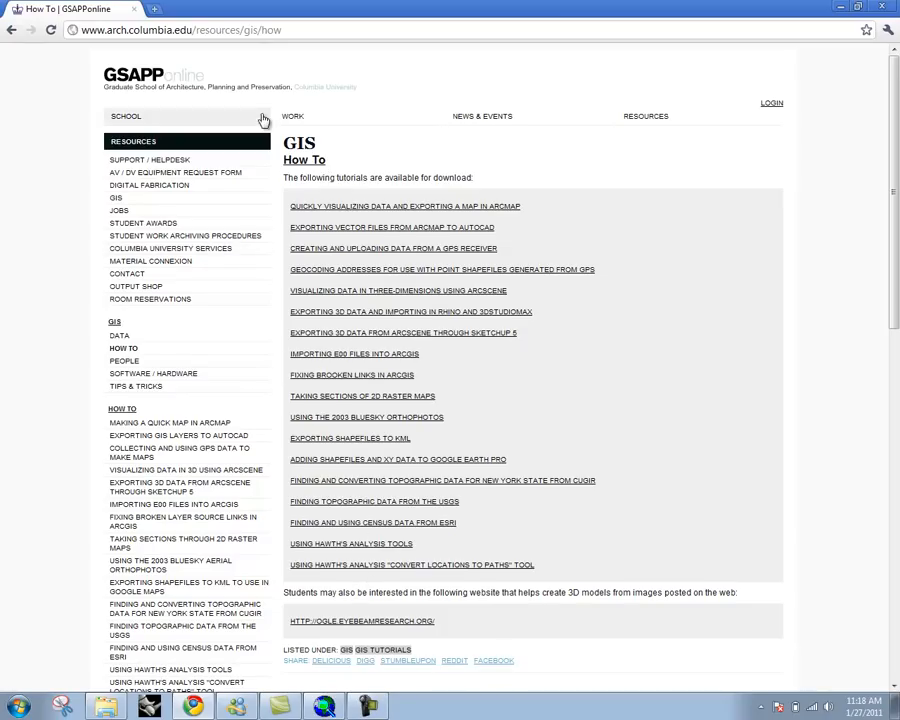
{"action": "left_click", "coordinate": [125, 340]}
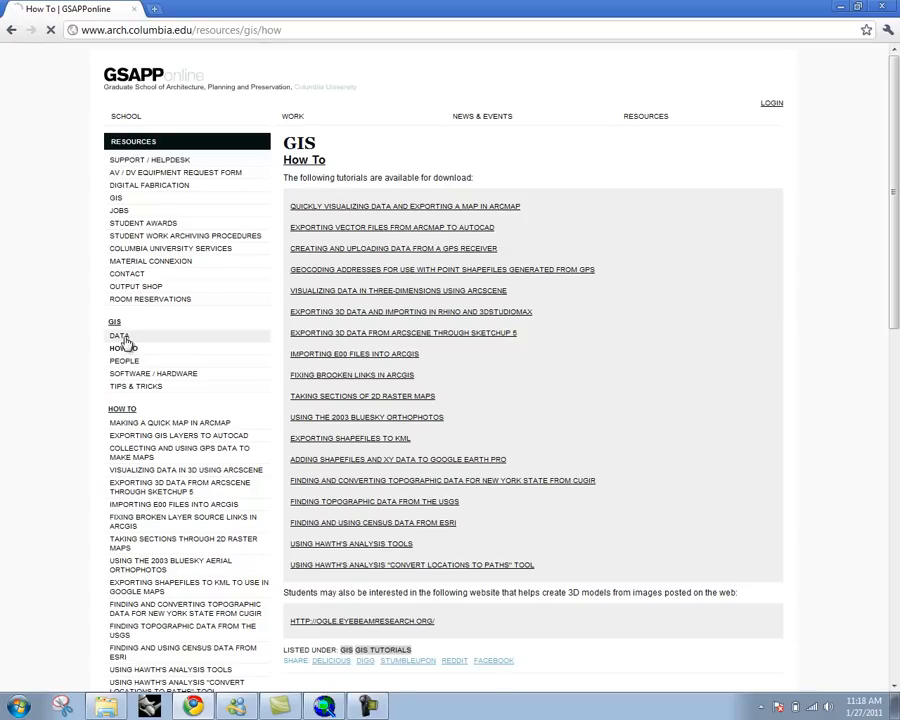
{"action": "scroll", "coordinate": [415, 376], "scroll_direction": "down", "scroll_amount": 6}
{"action": "scroll", "coordinate": [413, 380], "scroll_direction": "up", "scroll_amount": 5}
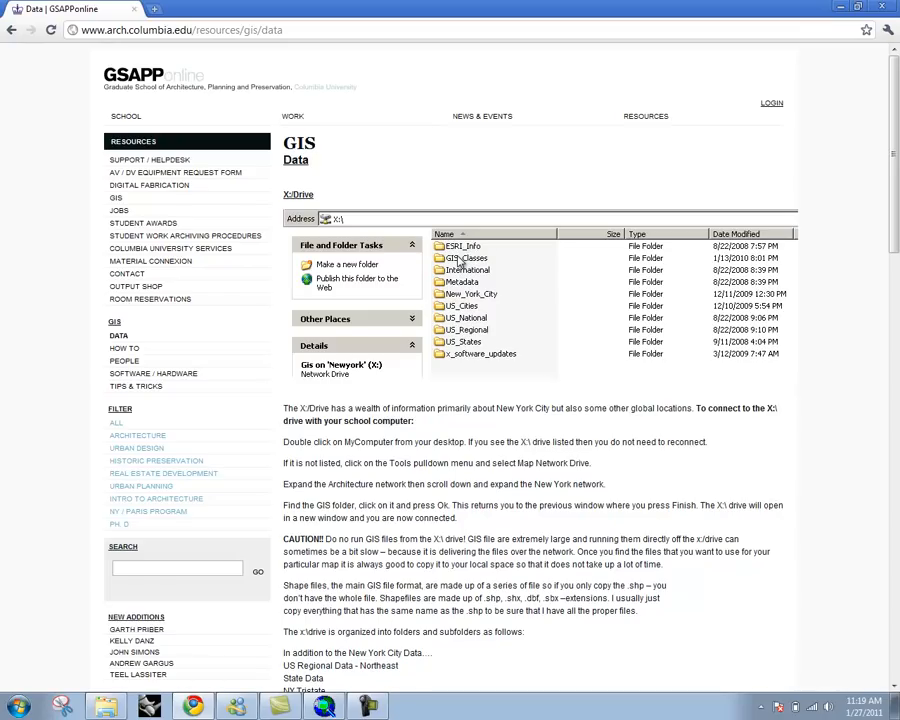
{"action": "scroll", "coordinate": [484, 328], "scroll_direction": "down", "scroll_amount": 9}
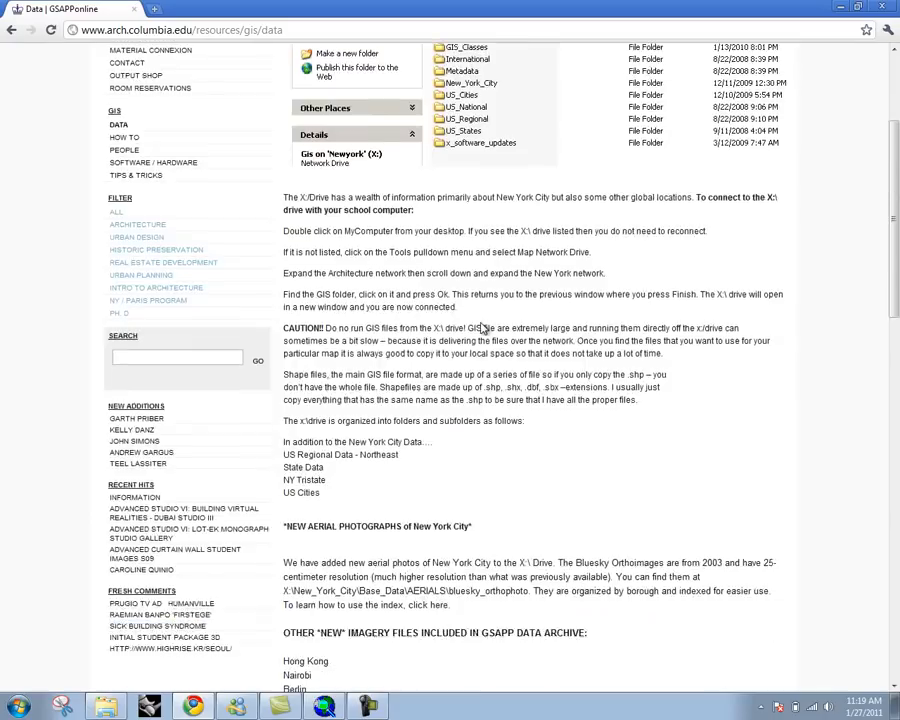
{"action": "scroll", "coordinate": [484, 328], "scroll_direction": "down", "scroll_amount": 3}
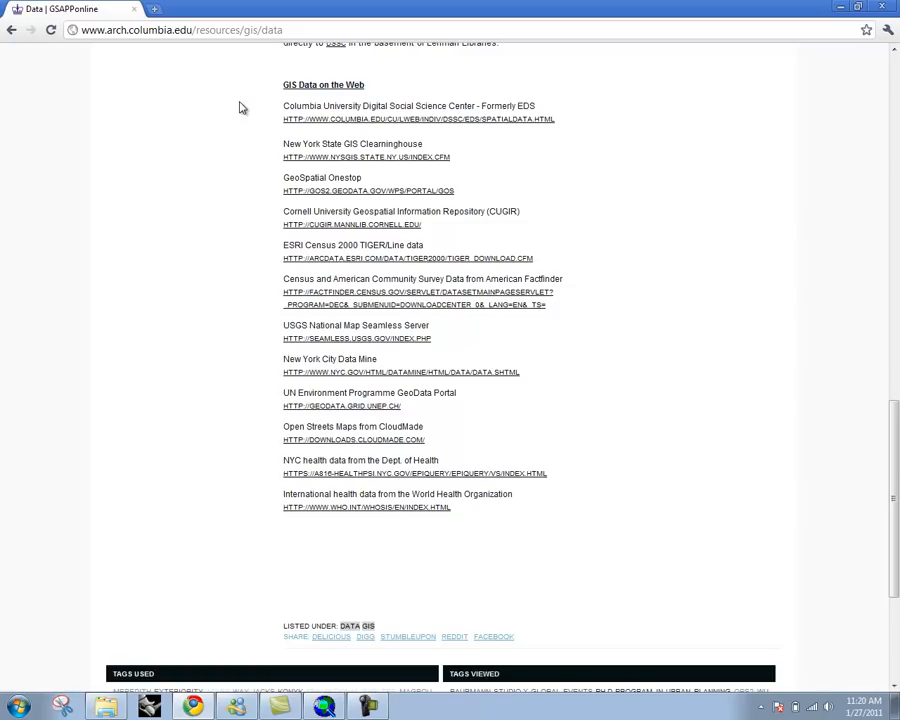
{"action": "scroll", "coordinate": [240, 107], "scroll_direction": "up", "scroll_amount": 15}
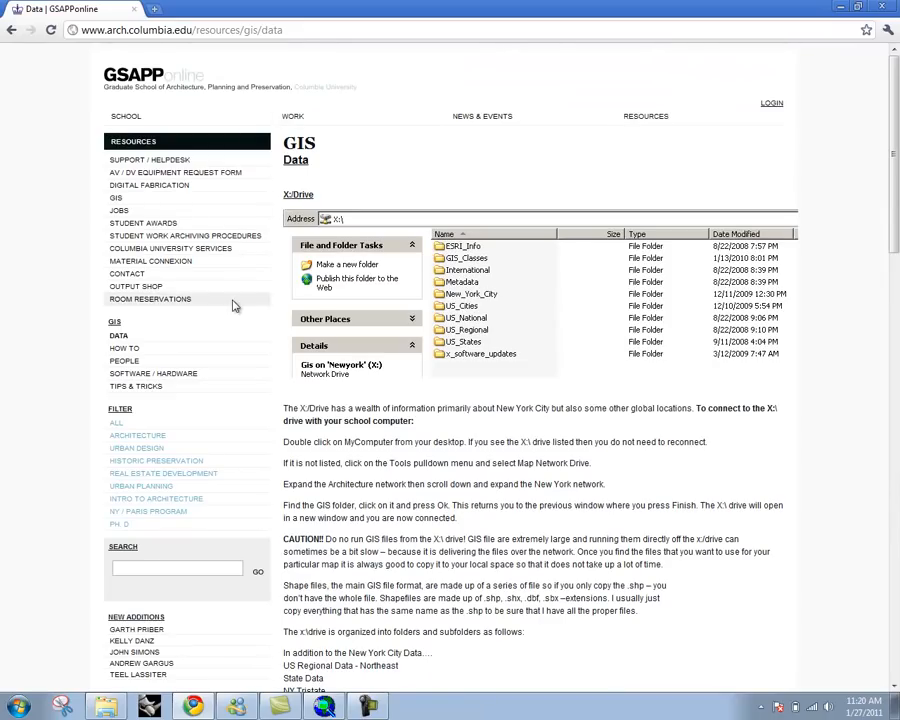
Step: Review the GIS Tips & Tricks page, and minimize the browser
{"action": "left_click", "coordinate": [137, 388]}
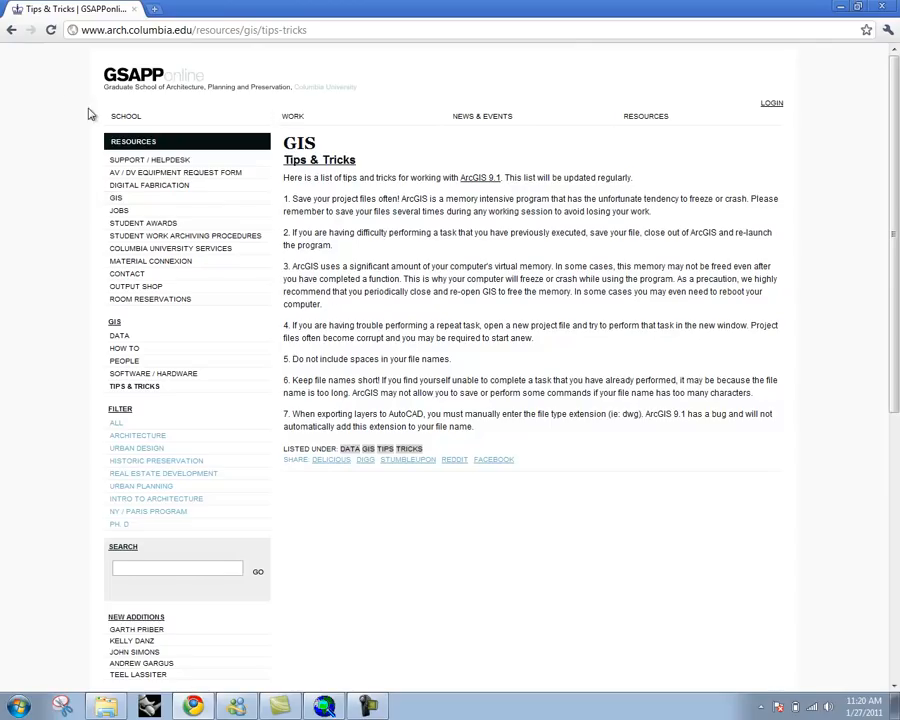
{"action": "left_click", "coordinate": [11, 31]}
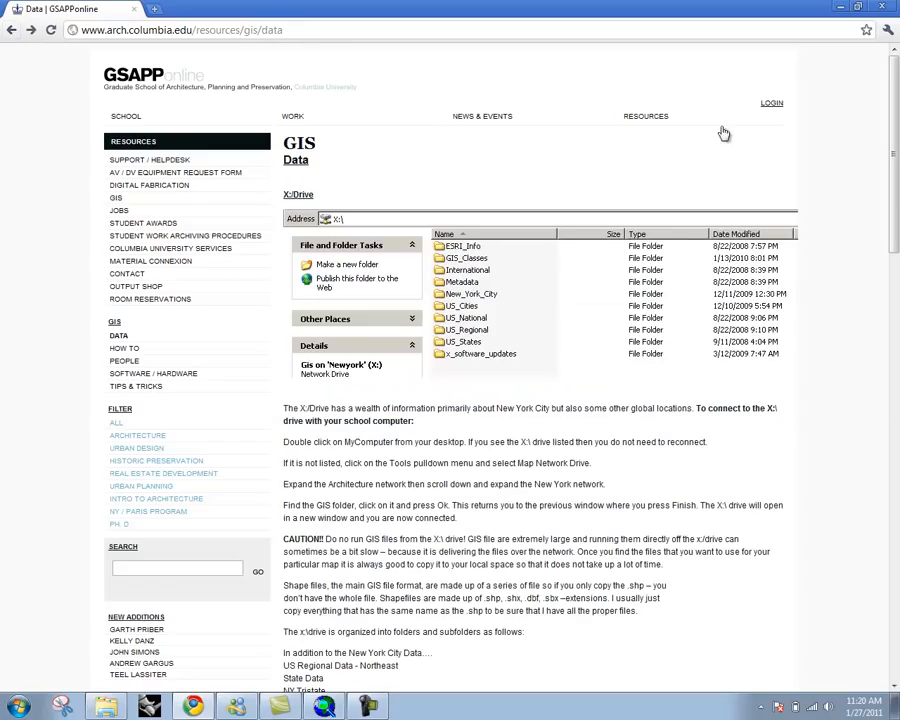
{"action": "left_click", "coordinate": [838, 8]}
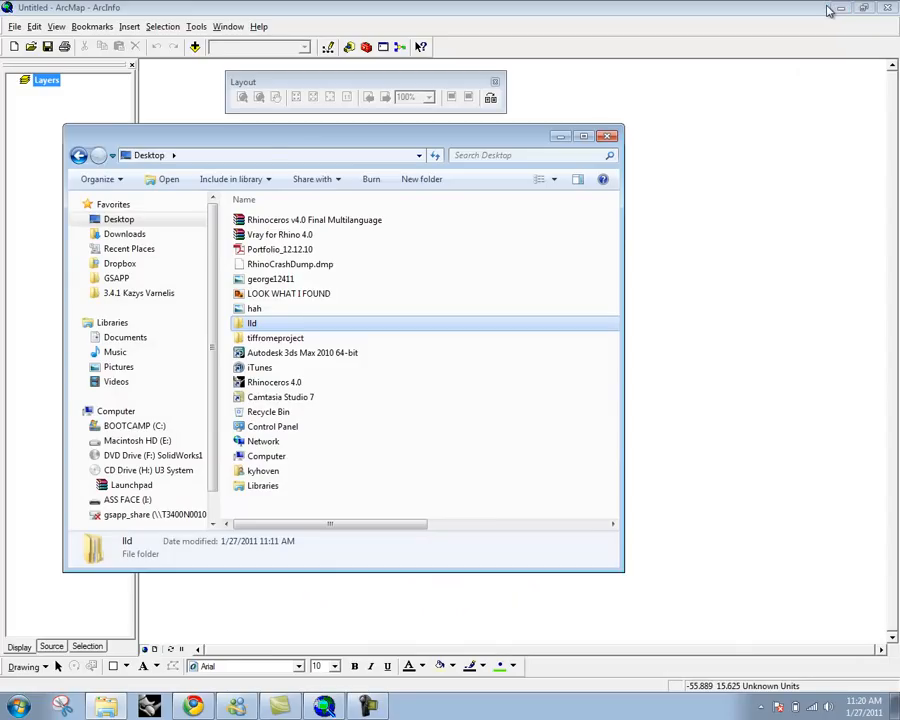
Step: Move the Desktop folder window aside and launch ArcCatalog from the ArcGIS program group
{"action": "left_click_drag", "start_coordinate": [481, 145], "coordinate": [676, 155]}
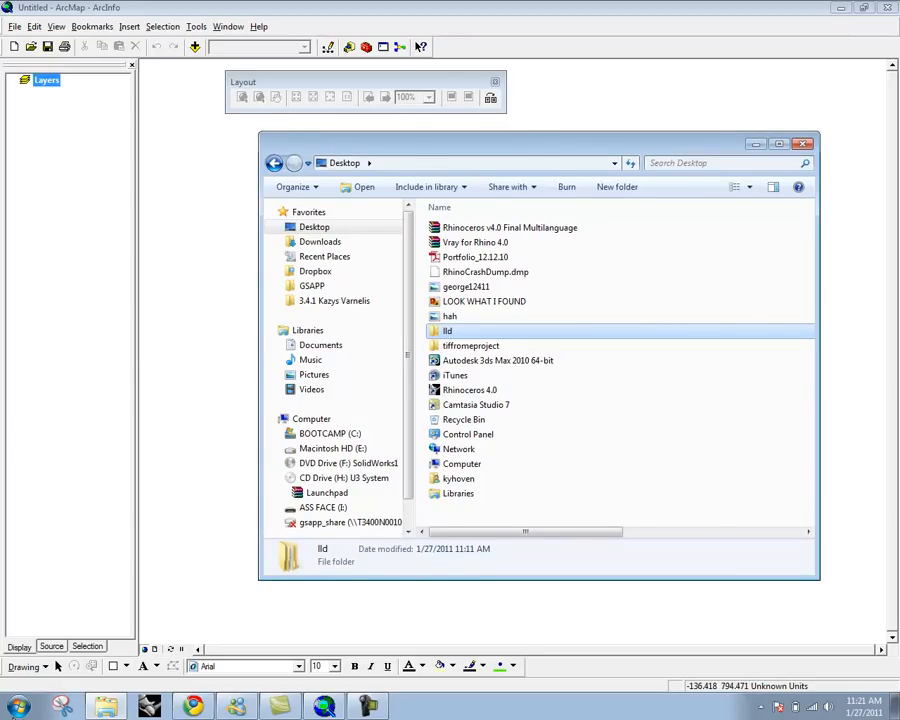
{"action": "key", "text": "super"}
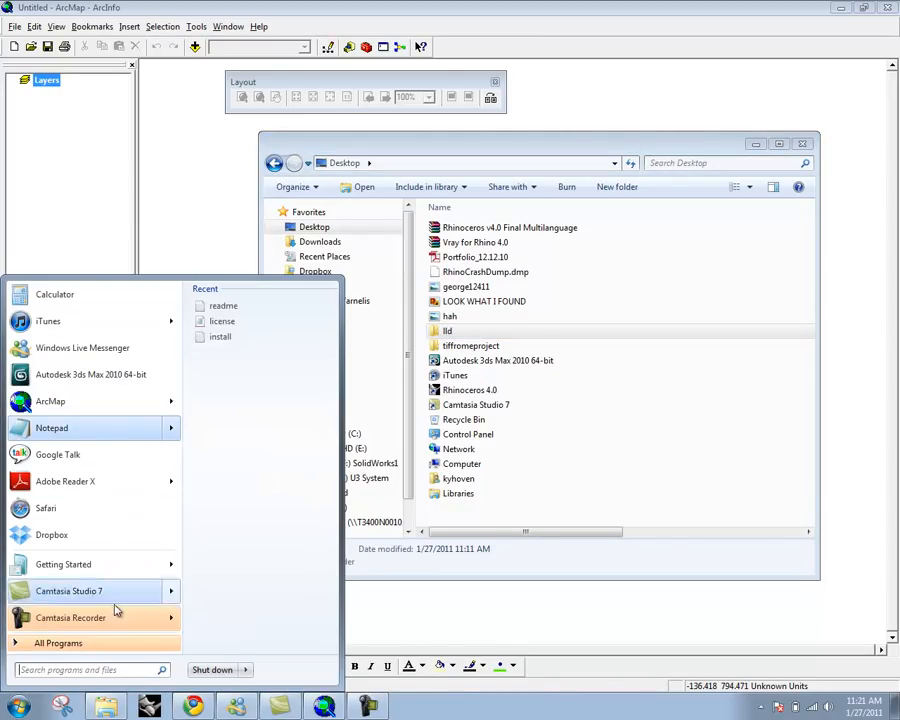
{"action": "left_click", "coordinate": [110, 644]}
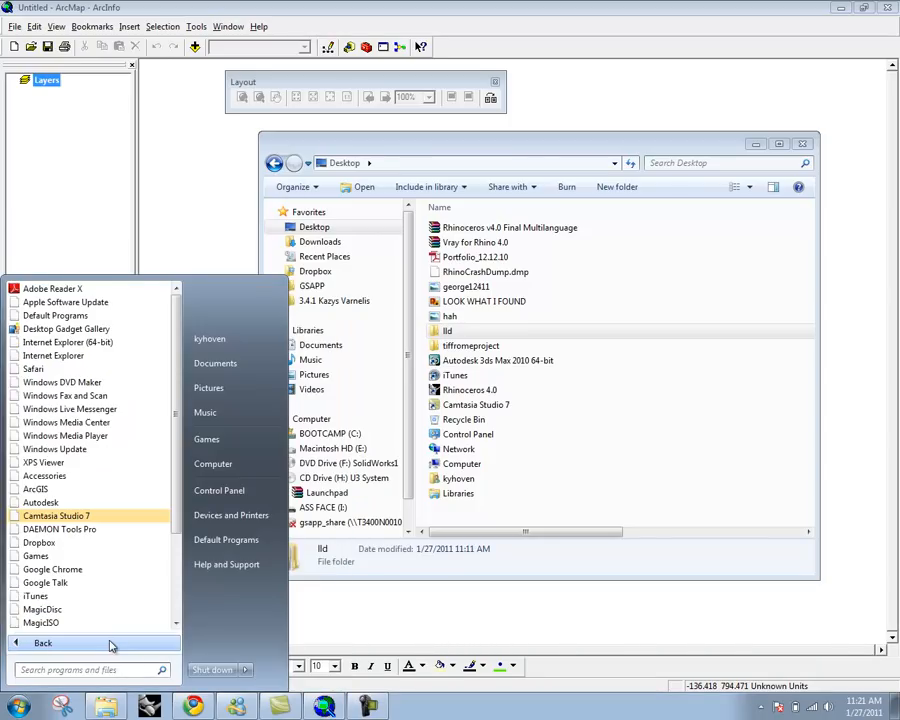
{"action": "left_click", "coordinate": [53, 489]}
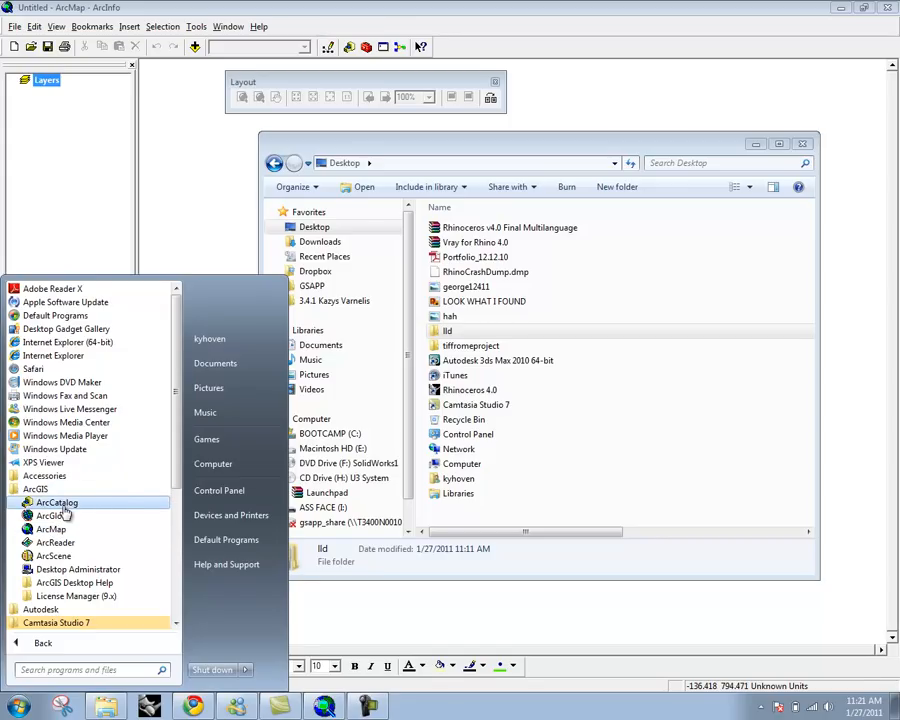
{"action": "left_click", "coordinate": [63, 506]}
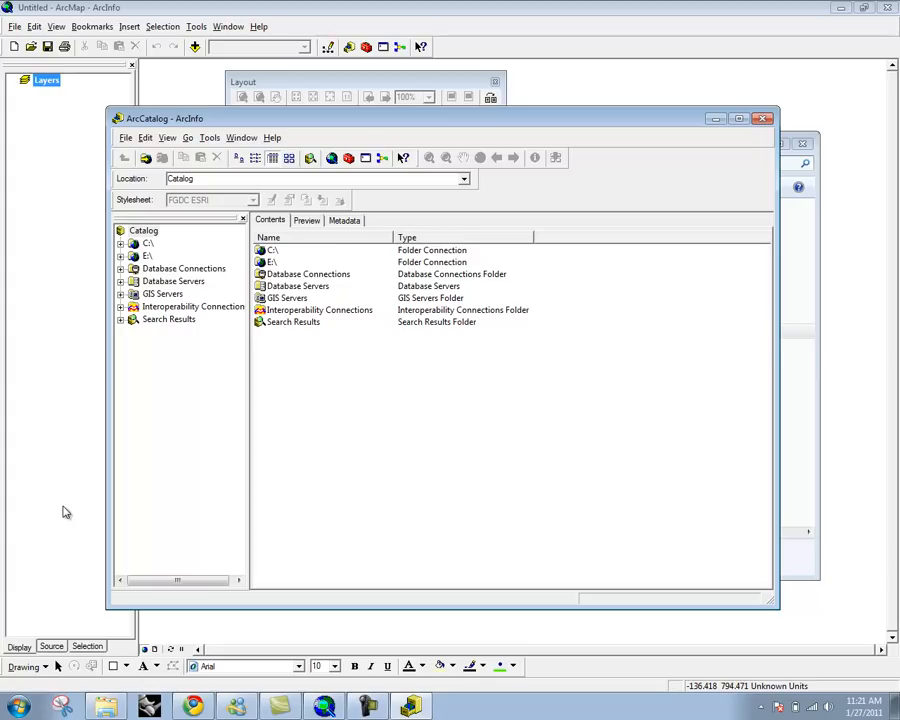
Step: Browse the Tutorial folder inside lld on the desktop and inspect the water files in its NYC_Water subfolder
{"action": "mouse_move", "coordinate": [578, 123]}
{"action": "left_mouse_down"}
{"action": "mouse_move", "coordinate": [611, 128]}
{"action": "mouse_move", "coordinate": [564, 240]}
{"action": "mouse_move", "coordinate": [594, 184]}
{"action": "mouse_move", "coordinate": [569, 101]}
{"action": "left_mouse_up"}
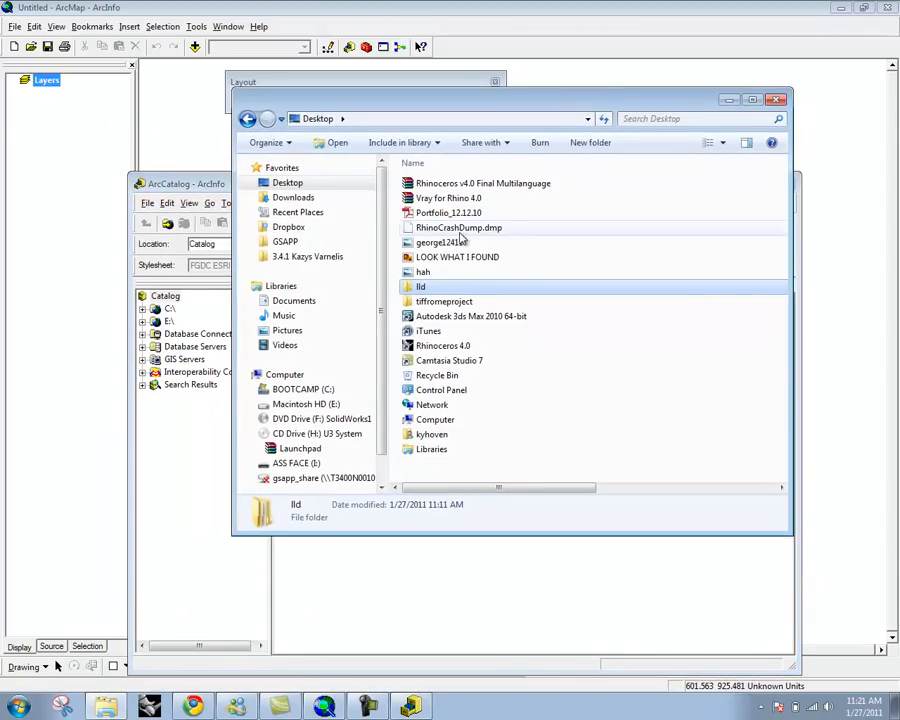
{"action": "double_click", "coordinate": [421, 288]}
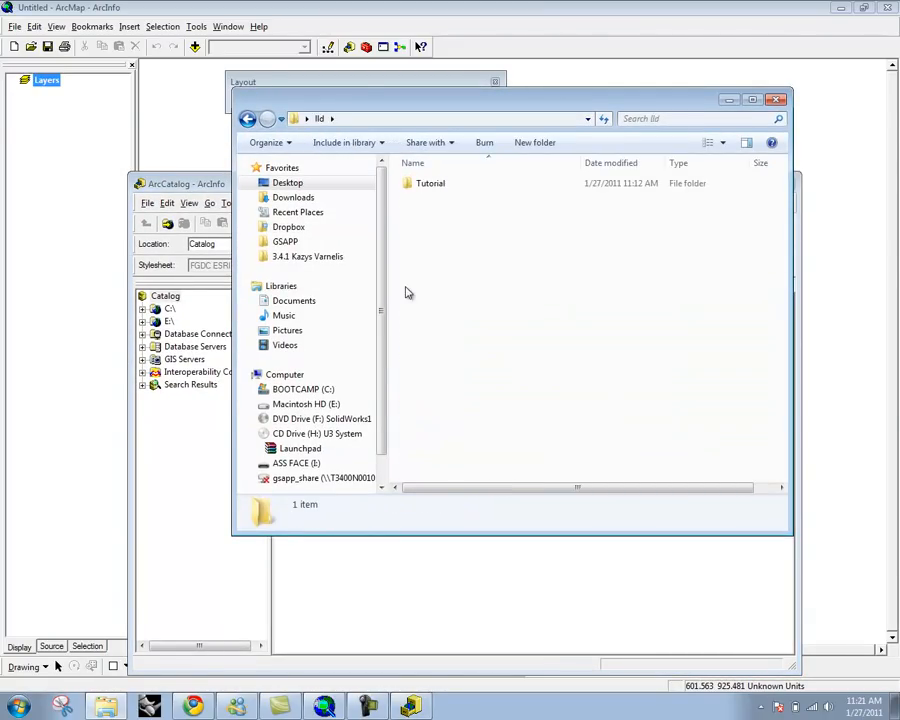
{"action": "double_click", "coordinate": [410, 185]}
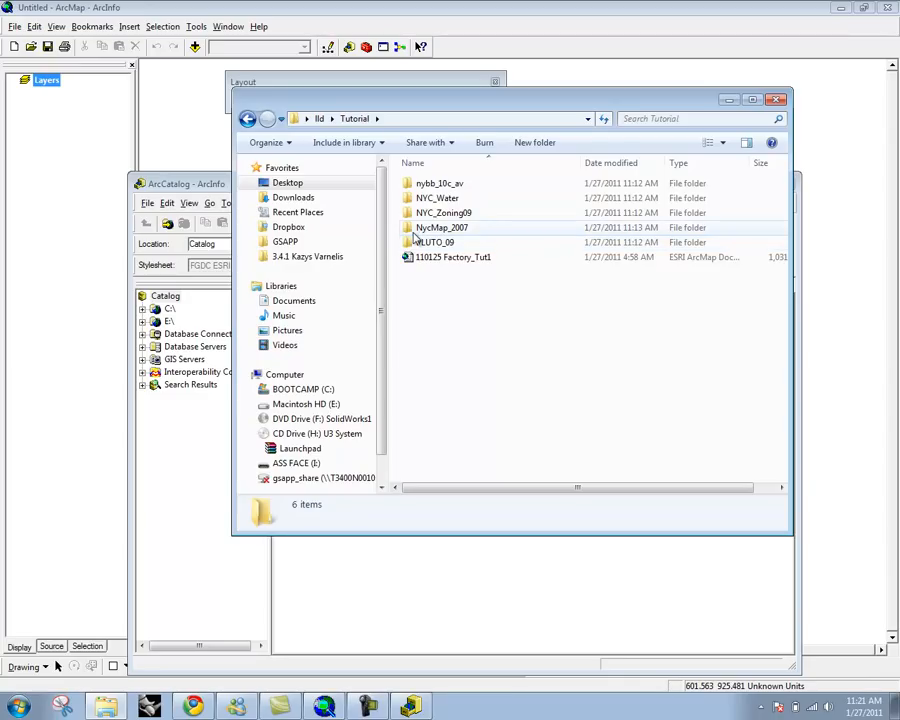
{"action": "double_click", "coordinate": [430, 198]}
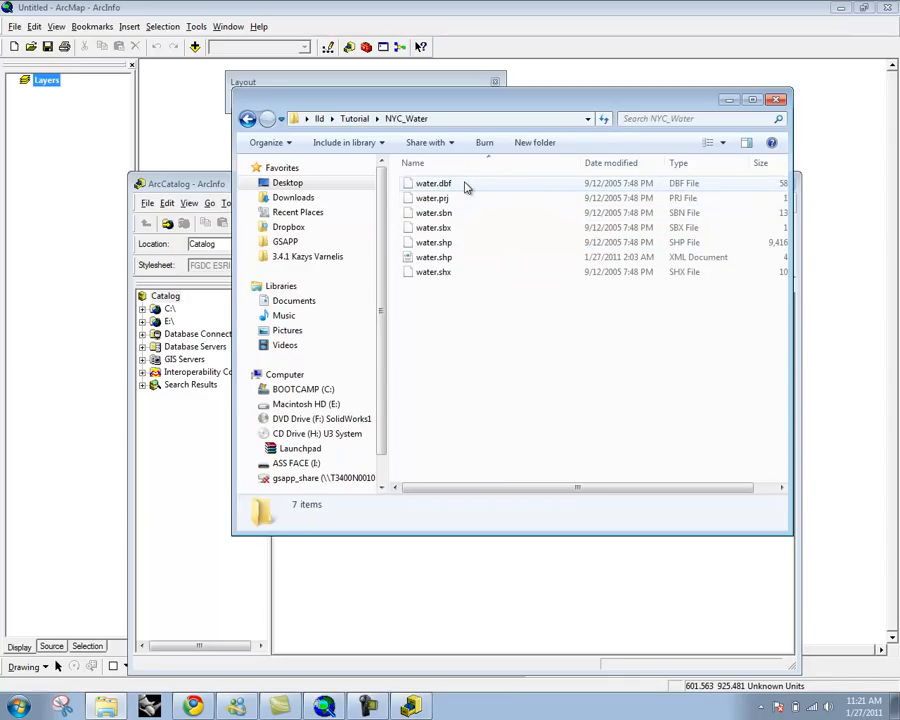
{"action": "left_click_drag", "start_coordinate": [536, 102], "coordinate": [615, 97]}
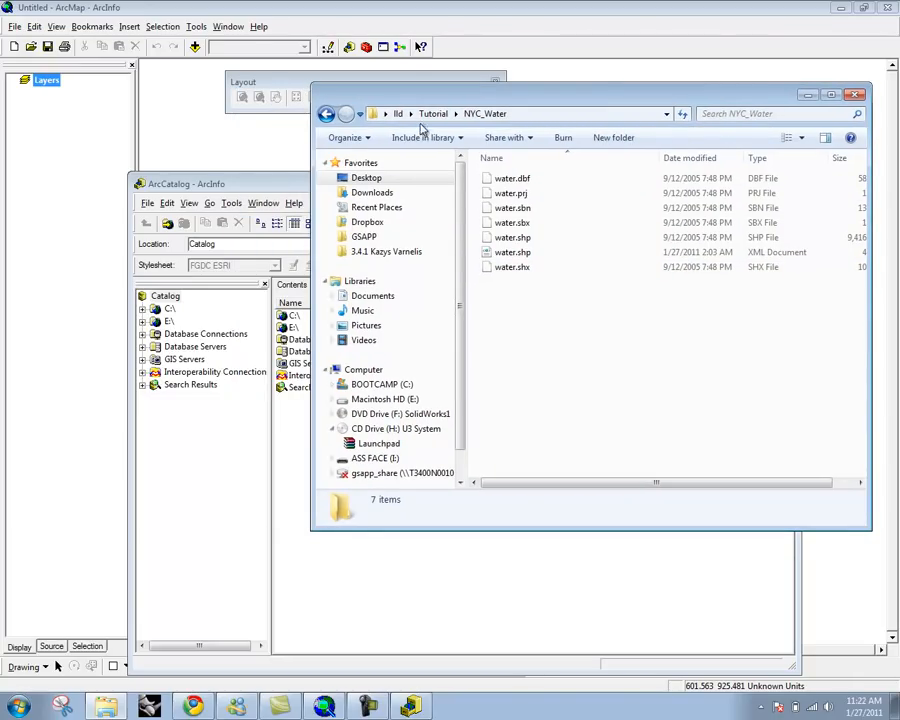
{"action": "left_click", "coordinate": [326, 114]}
Step: Bring ArcCatalog to the front and expand the C:\ folder connection in the catalog tree
{"action": "left_click", "coordinate": [268, 186]}
{"action": "left_click_drag", "start_coordinate": [268, 186], "coordinate": [229, 96]}
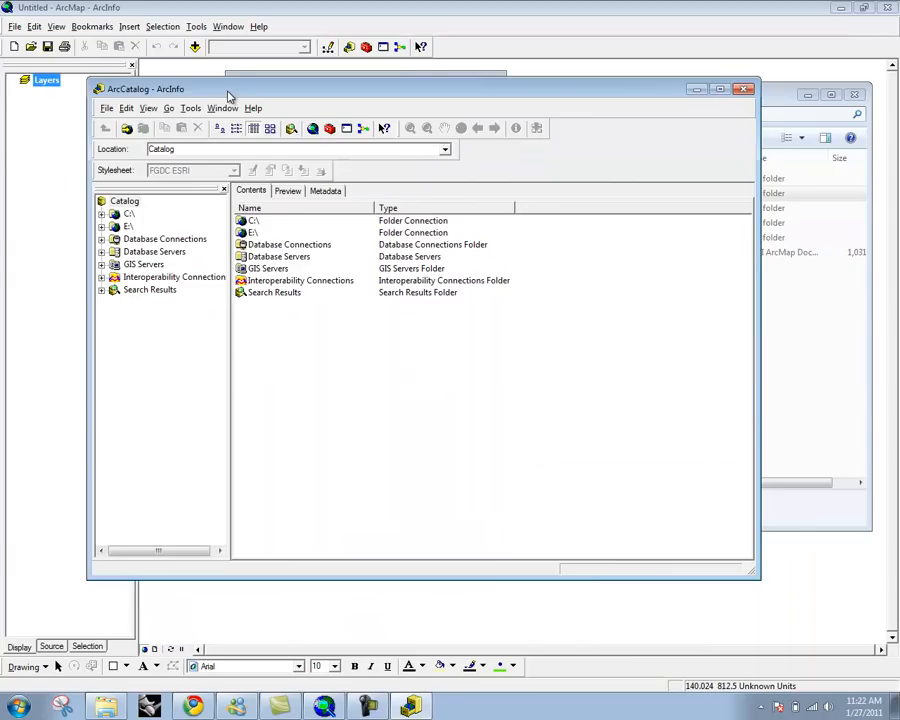
{"action": "left_click", "coordinate": [128, 215]}
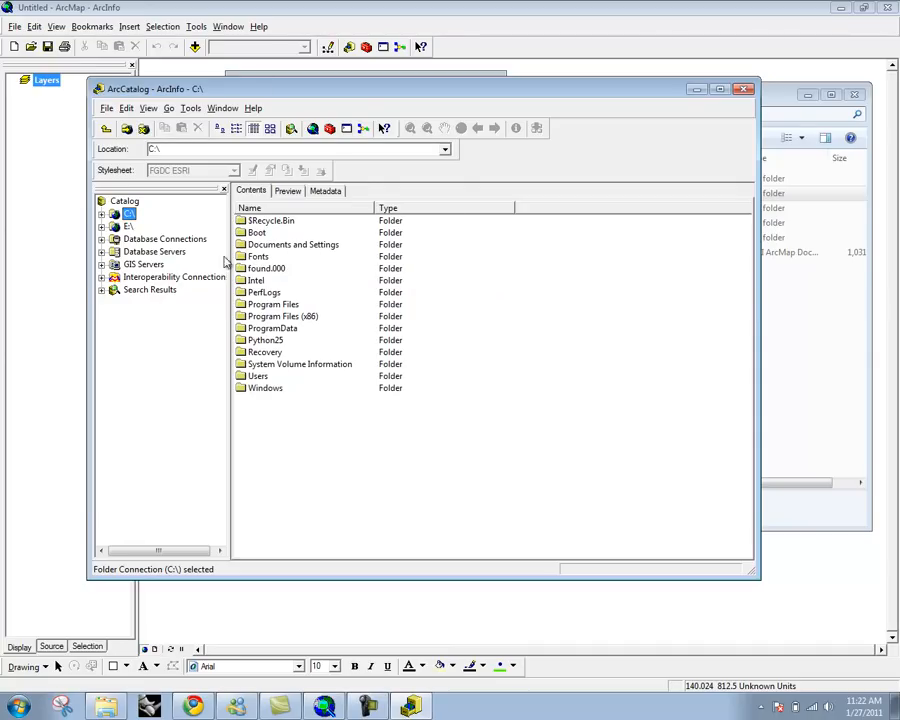
{"action": "left_click", "coordinate": [101, 215]}
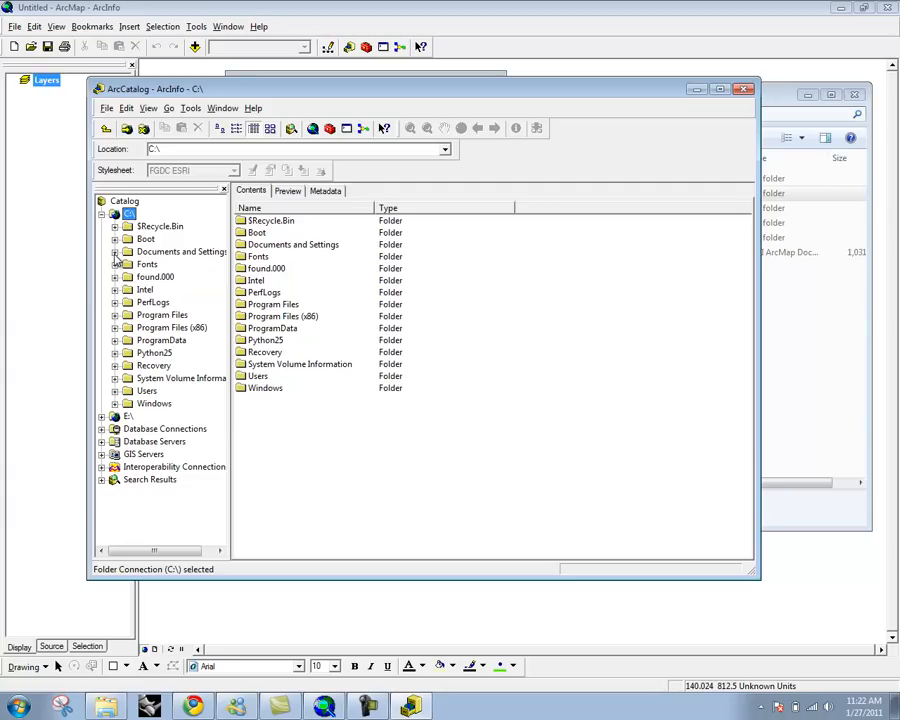
Step: Try to browse the Documents and Settings folder on the C:\ drive
{"action": "left_click", "coordinate": [170, 252]}
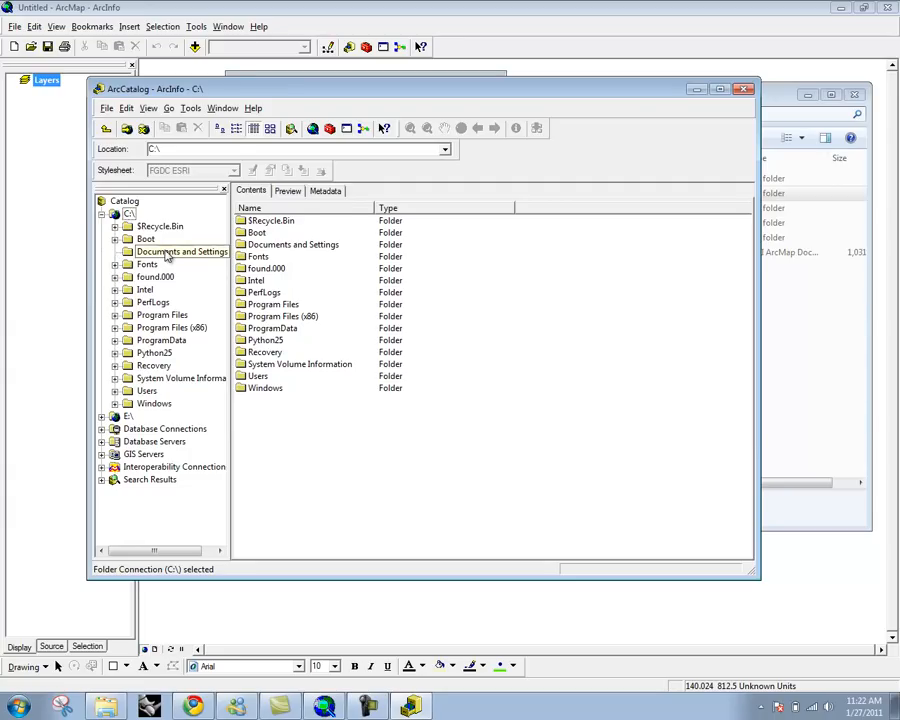
{"action": "left_click", "coordinate": [170, 252]}
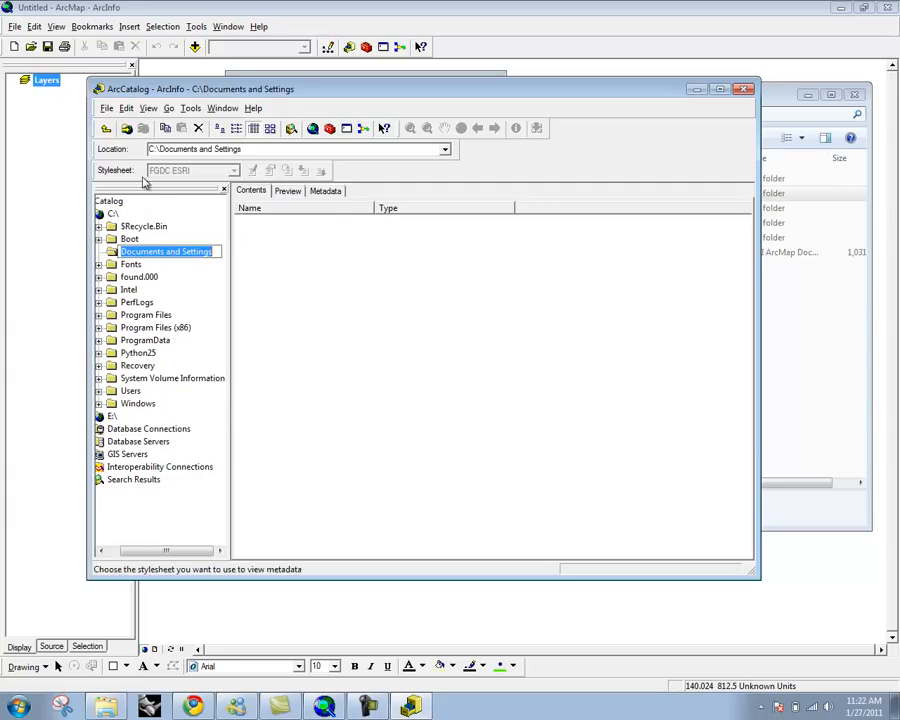
{"action": "left_click_drag", "start_coordinate": [195, 556], "coordinate": [155, 551]}
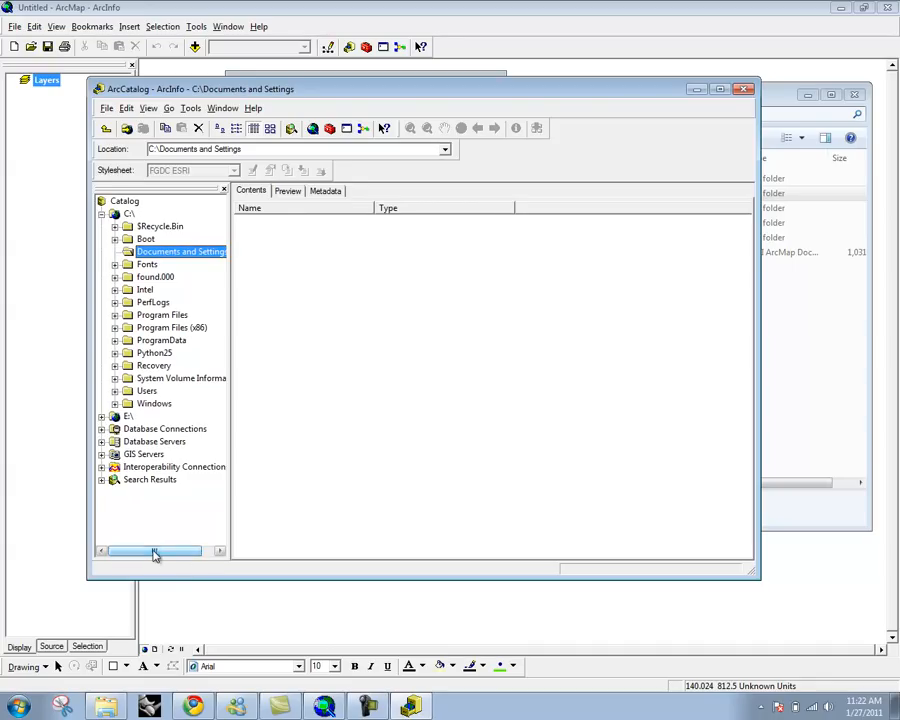
{"action": "left_click", "coordinate": [101, 215]}
{"action": "left_click", "coordinate": [101, 215]}
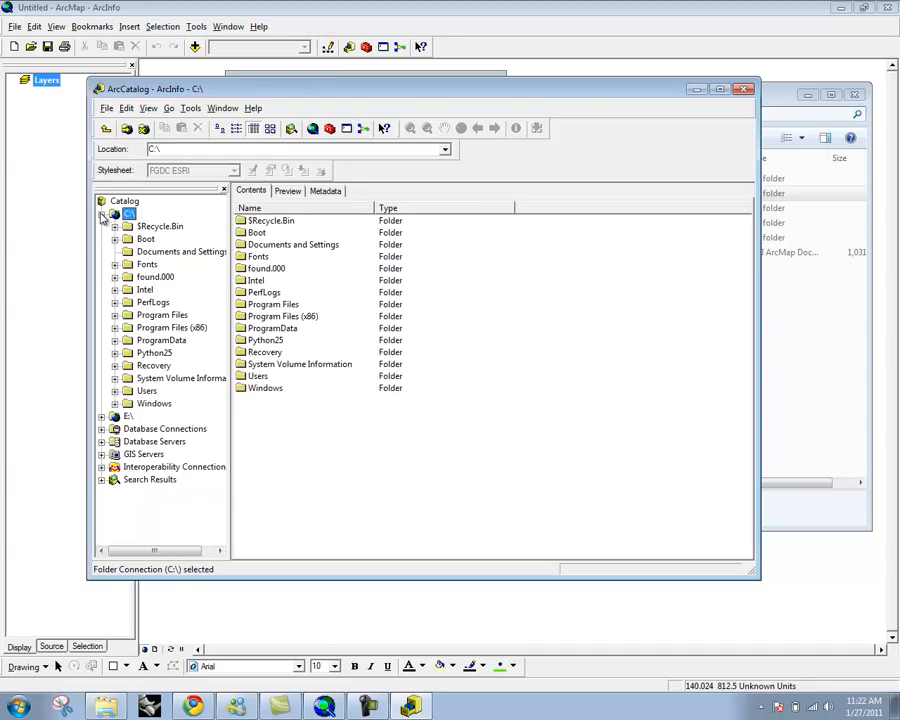
{"action": "left_click", "coordinate": [130, 254]}
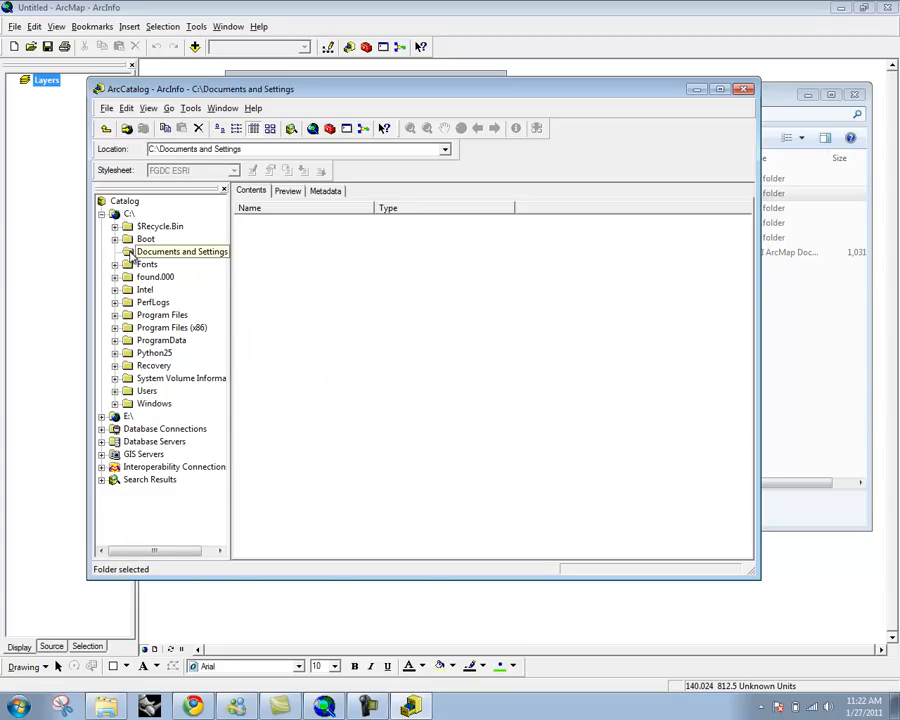
Step: Expand the Users folder through the account's Desktop and lld folders, and list the contents of the Tutorial folder
{"action": "left_click", "coordinate": [114, 391]}
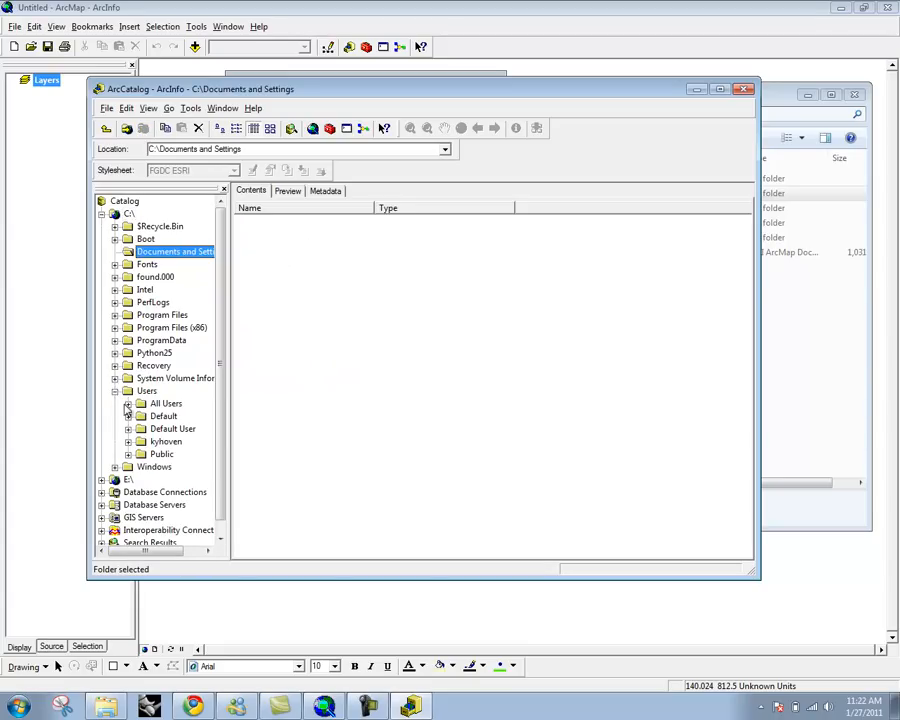
{"action": "left_click", "coordinate": [128, 441]}
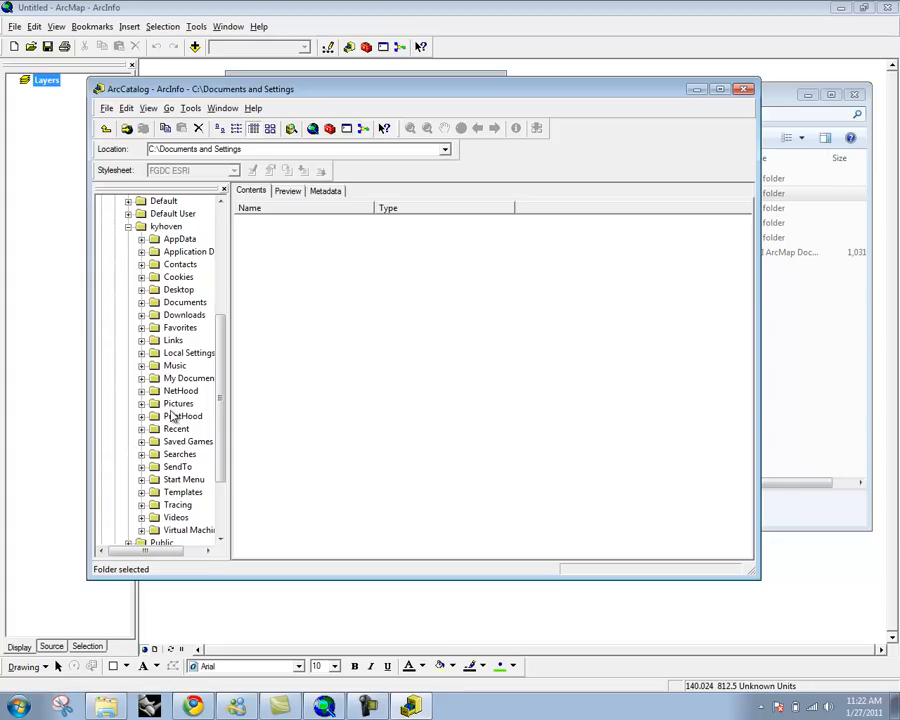
{"action": "left_click", "coordinate": [141, 289]}
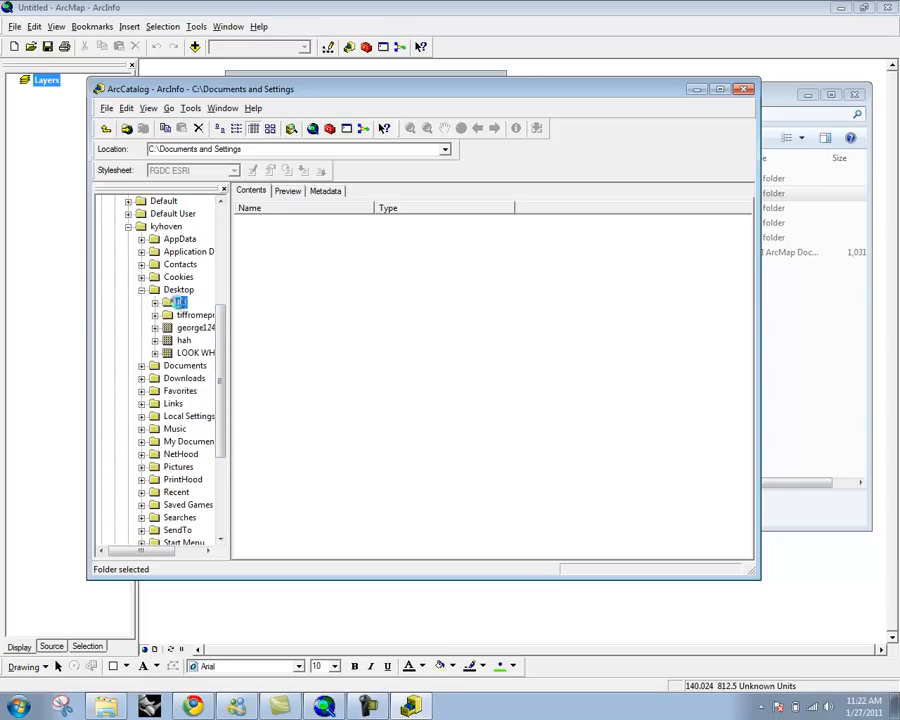
{"action": "double_click", "coordinate": [181, 303]}
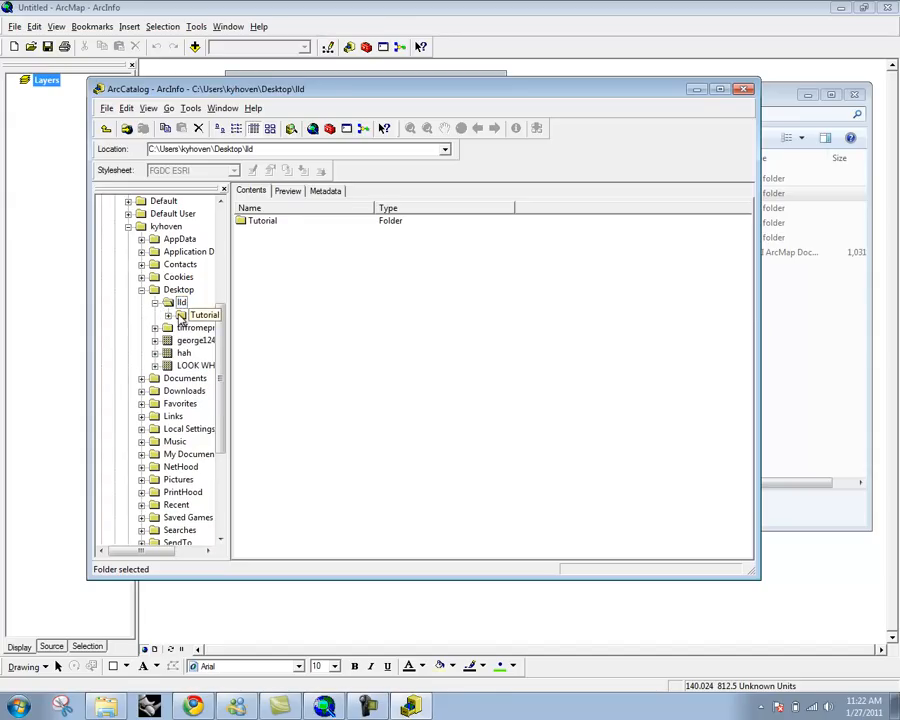
{"action": "left_click", "coordinate": [182, 316]}
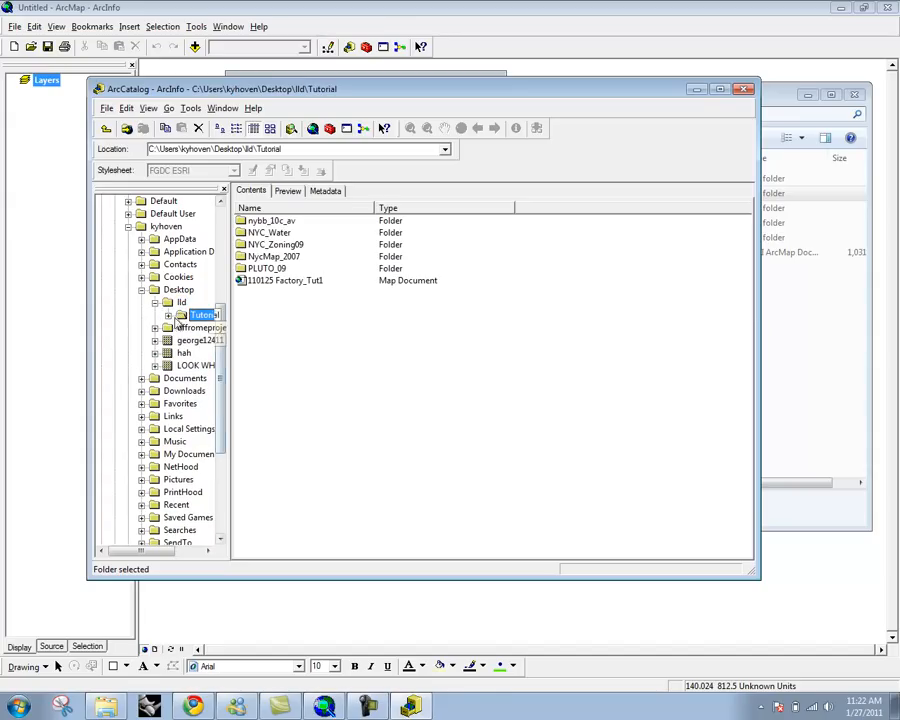
{"action": "left_click", "coordinate": [168, 315]}
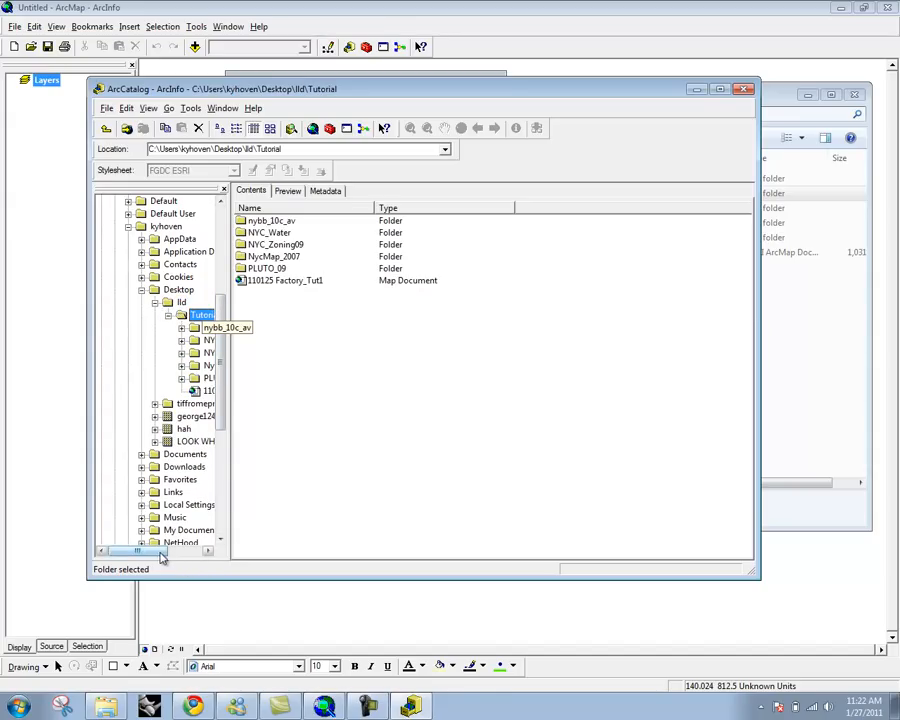
Step: View the shapefiles in the nybb_10c_av and NYC_Water folders under Tutorial
{"action": "left_click_drag", "start_coordinate": [160, 558], "coordinate": [193, 555]}
{"action": "left_click", "coordinate": [163, 330]}
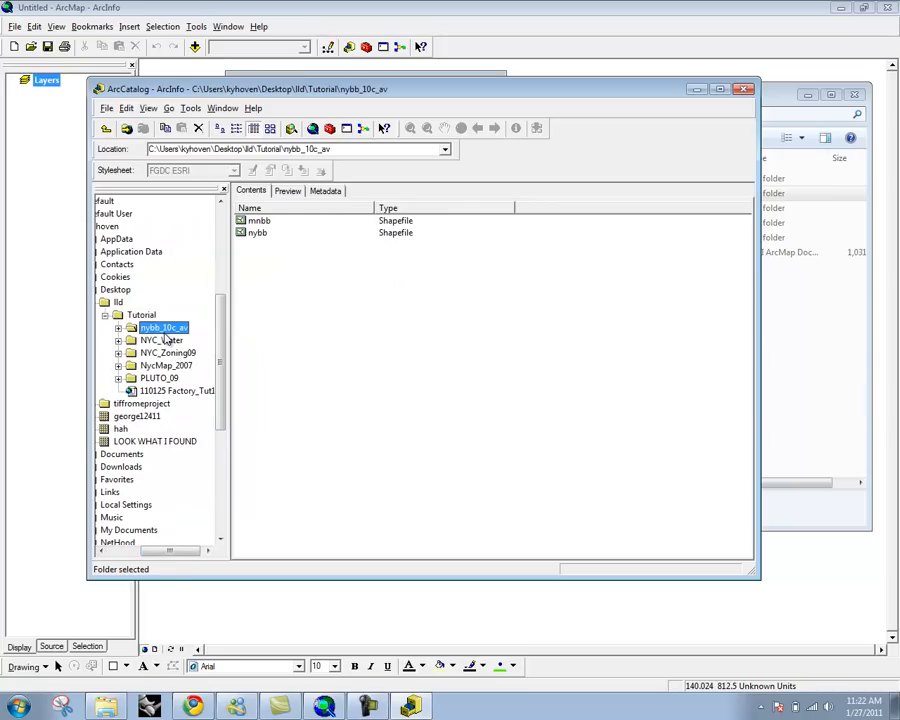
{"action": "left_click", "coordinate": [163, 340]}
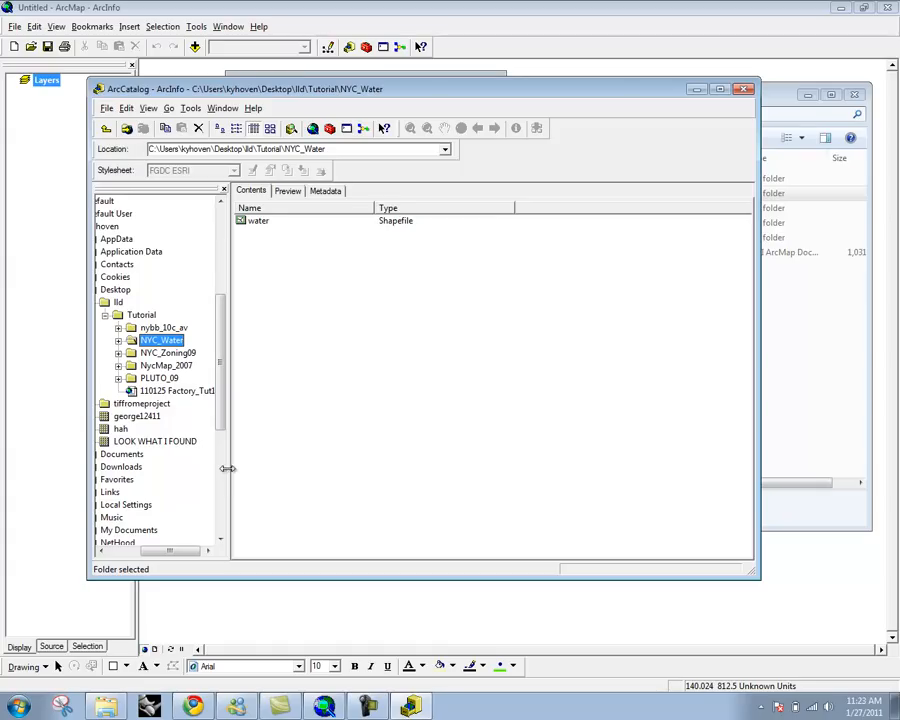
Step: Widen the catalog tree to show the full folder names, and check the GSAPP GIS Data web page in Chrome
{"action": "left_click_drag", "start_coordinate": [229, 468], "coordinate": [374, 472]}
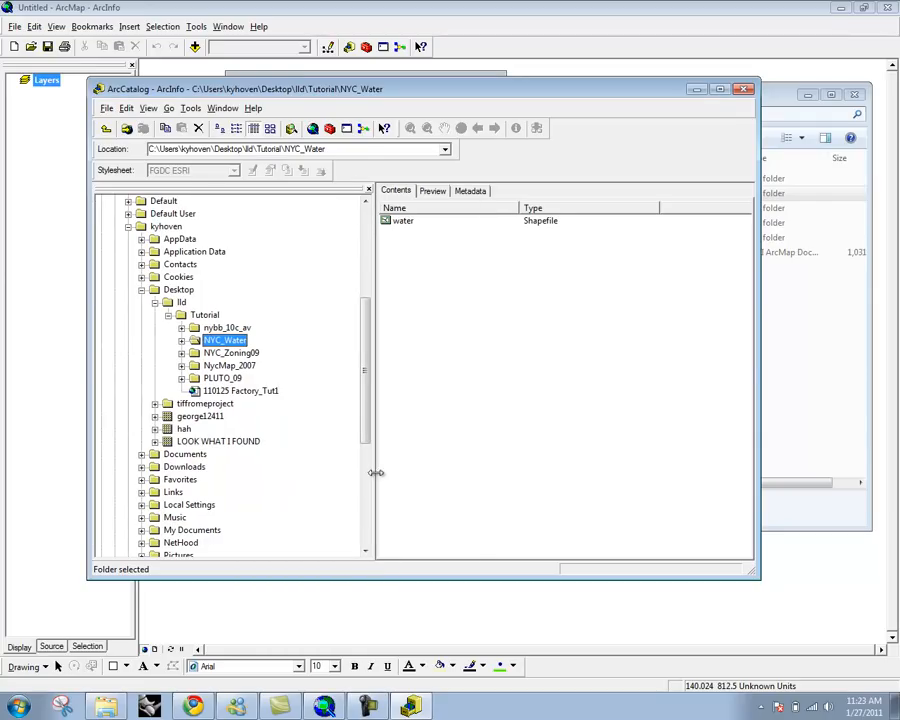
{"action": "left_click", "coordinate": [697, 91]}
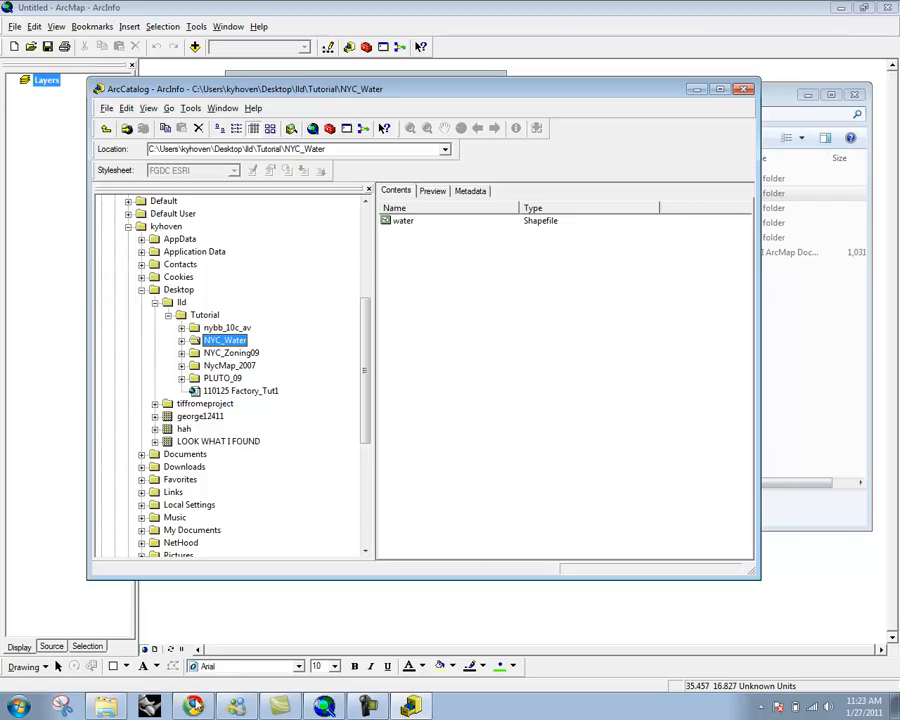
{"action": "left_click", "coordinate": [192, 707]}
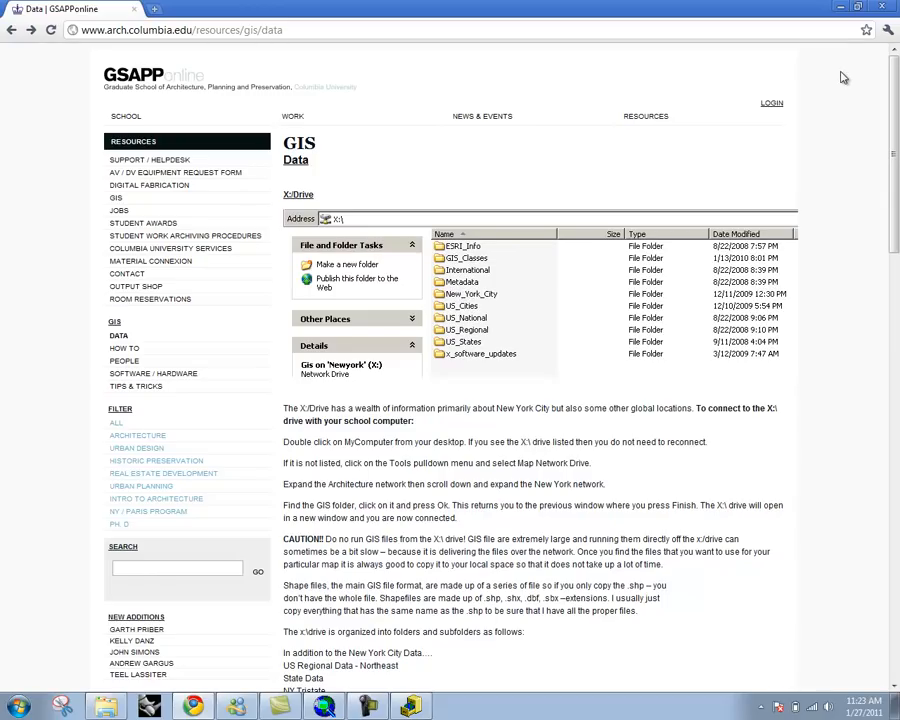
{"action": "left_click", "coordinate": [846, 8]}
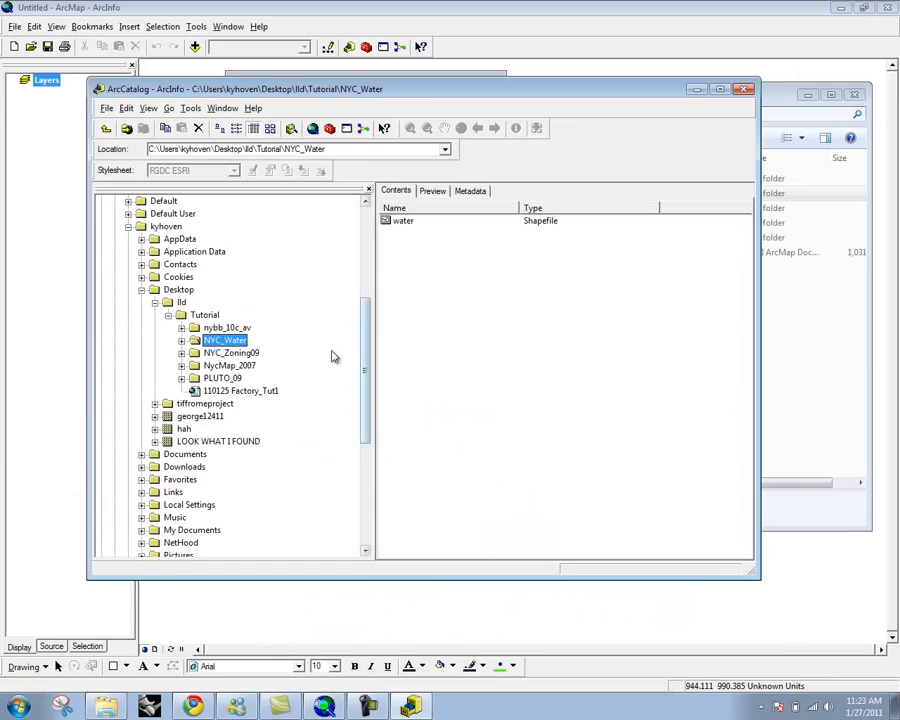
Step: List the contents of the PLUTO_09 and NycMap_2007 folders in the catalog, and return to ArcMap
{"action": "left_click", "coordinate": [224, 378]}
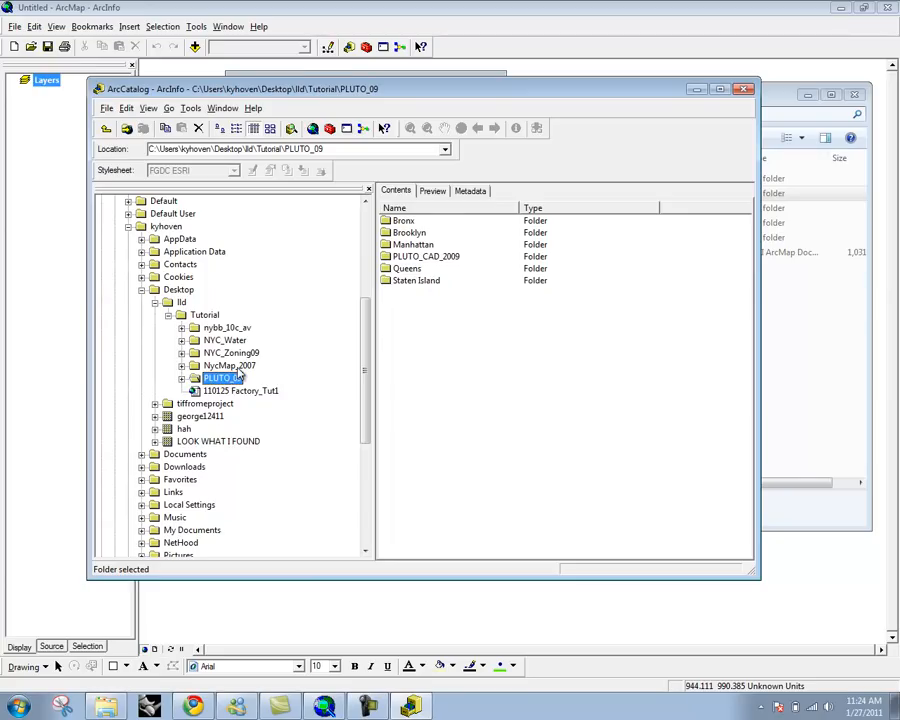
{"action": "left_click", "coordinate": [236, 366]}
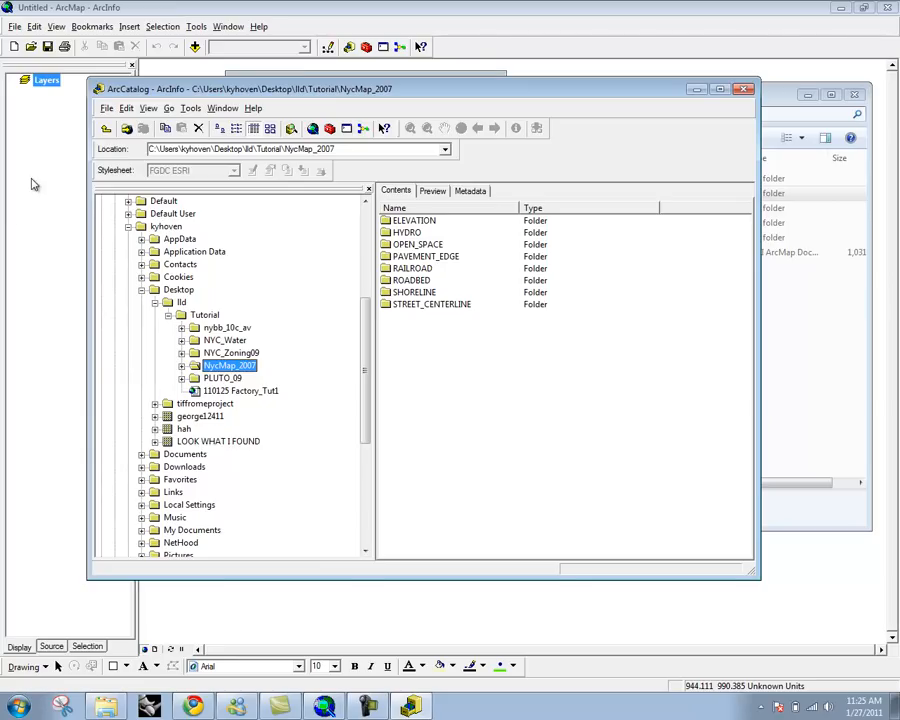
{"action": "left_click", "coordinate": [6, 214]}
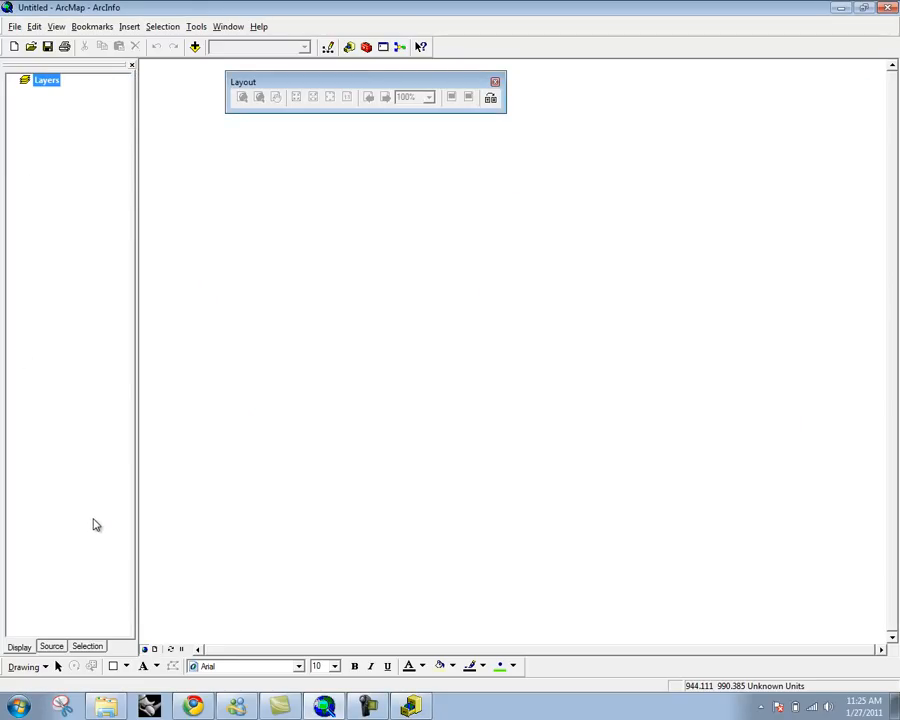
Step: Look at the 3D Analyst Tools in ArcToolbox and at the Command Line window, closing both
{"action": "left_click", "coordinate": [366, 48]}
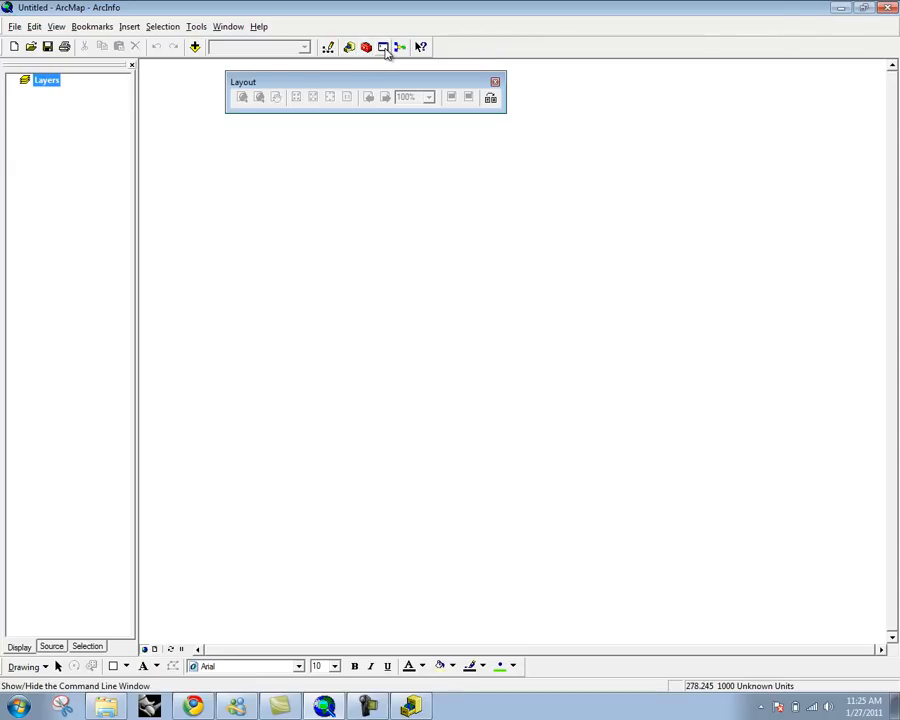
{"action": "left_click", "coordinate": [366, 48]}
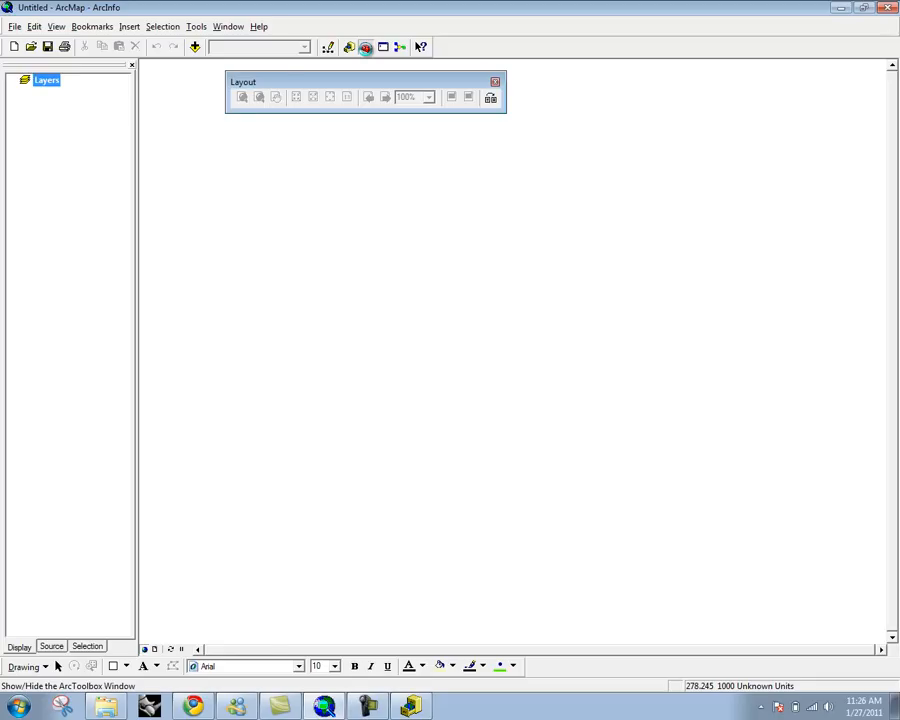
{"action": "left_click_drag", "start_coordinate": [347, 87], "coordinate": [449, 76]}
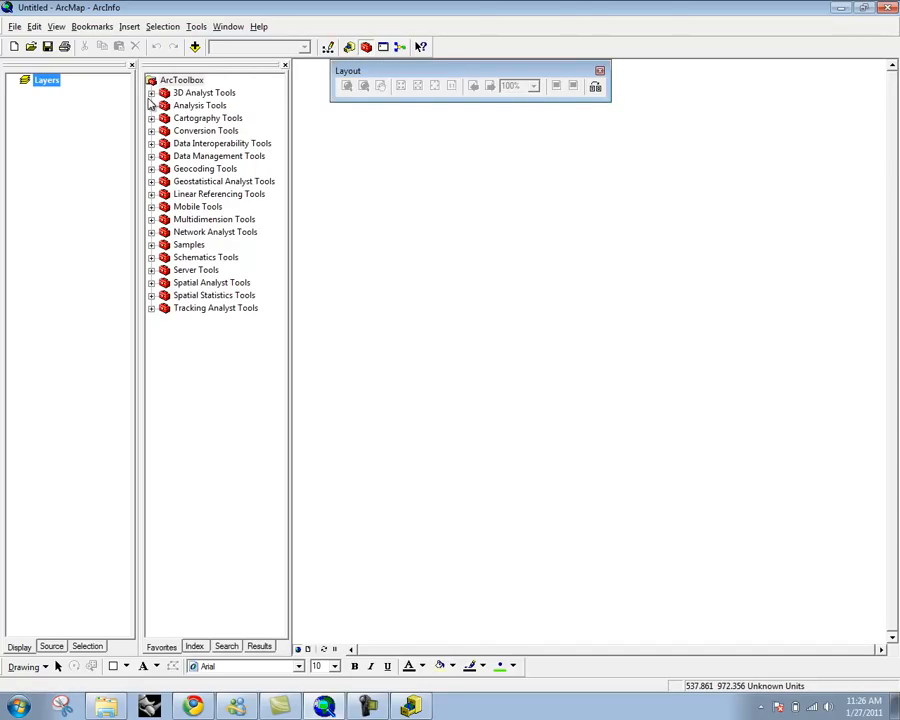
{"action": "left_click", "coordinate": [151, 93]}
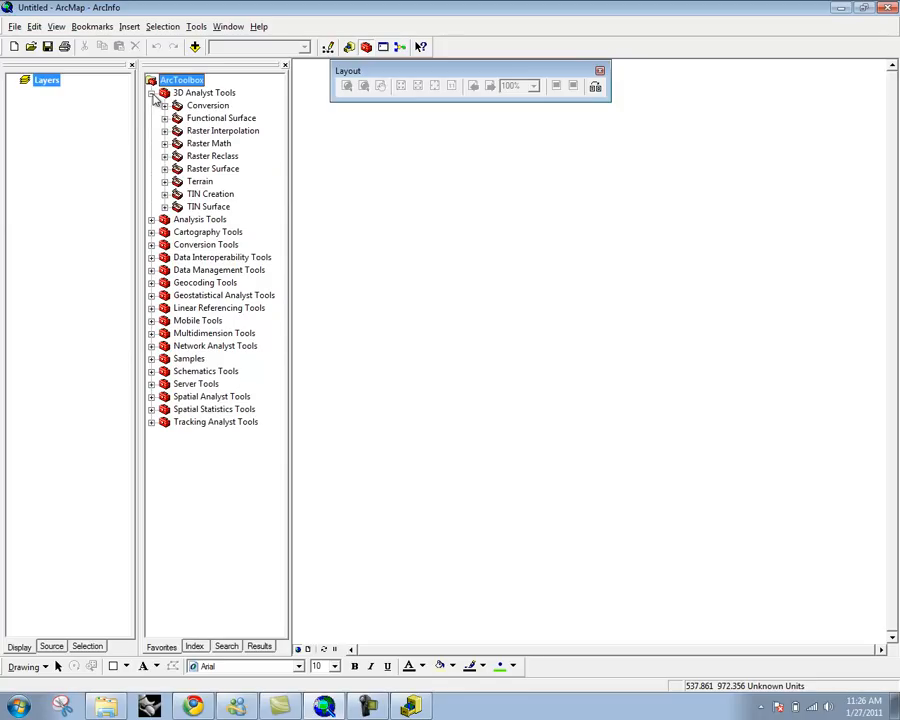
{"action": "left_click", "coordinate": [151, 93]}
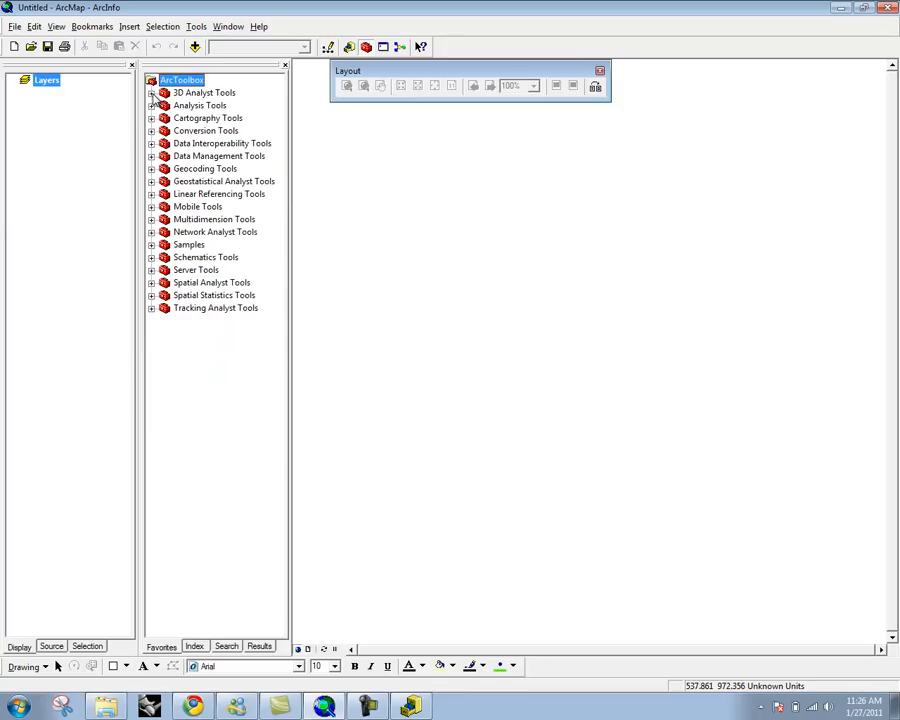
{"action": "left_click", "coordinate": [286, 66]}
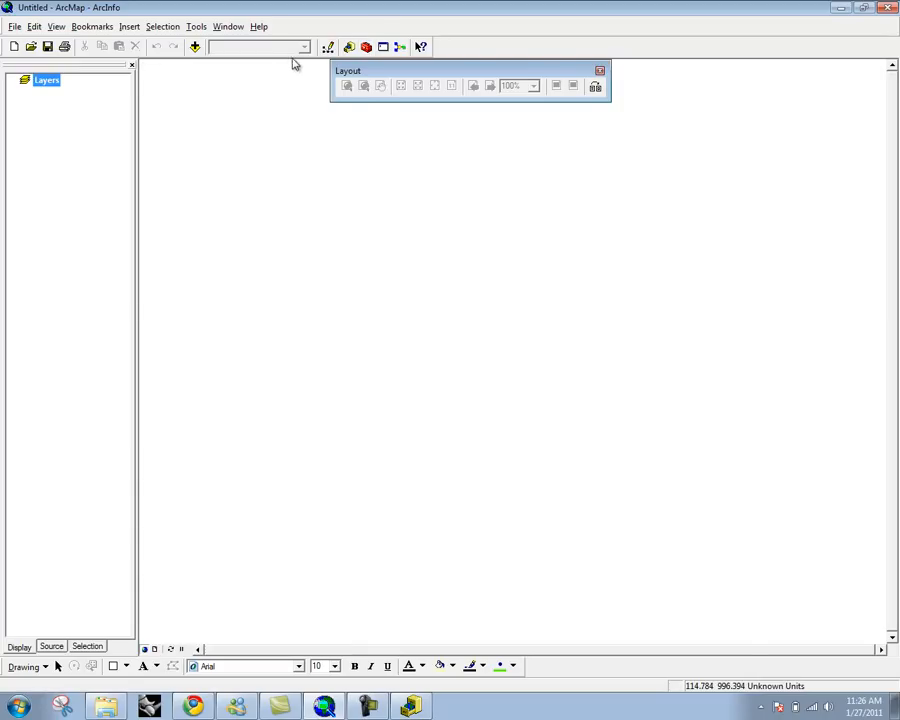
{"action": "left_click", "coordinate": [383, 47]}
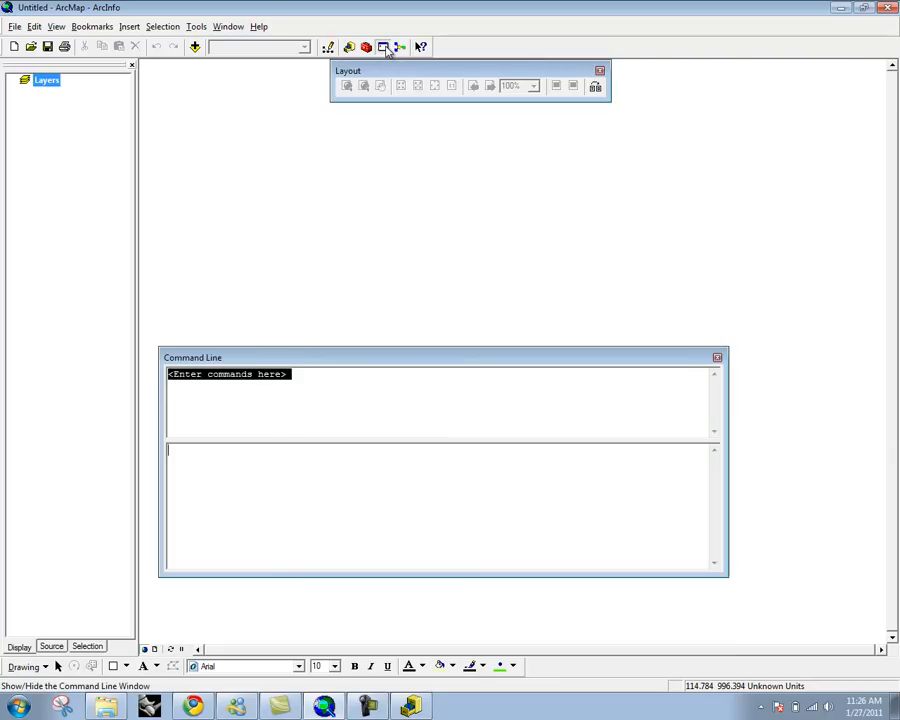
{"action": "left_click", "coordinate": [717, 358]}
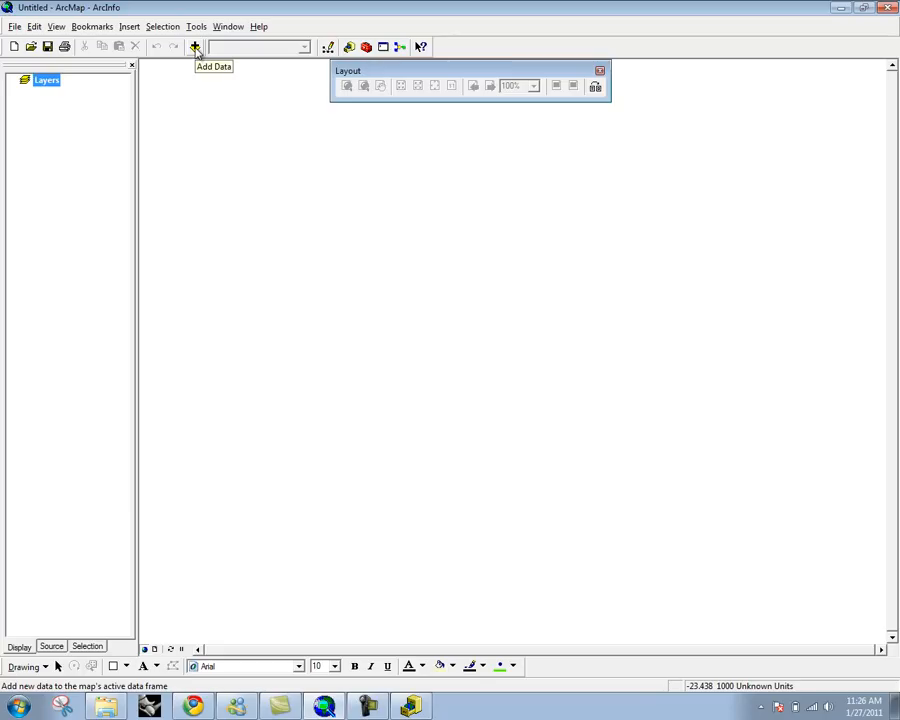
Step: Start adding data to the Layers data frame and look through the available catalog locations
{"action": "left_click", "coordinate": [84, 128]}
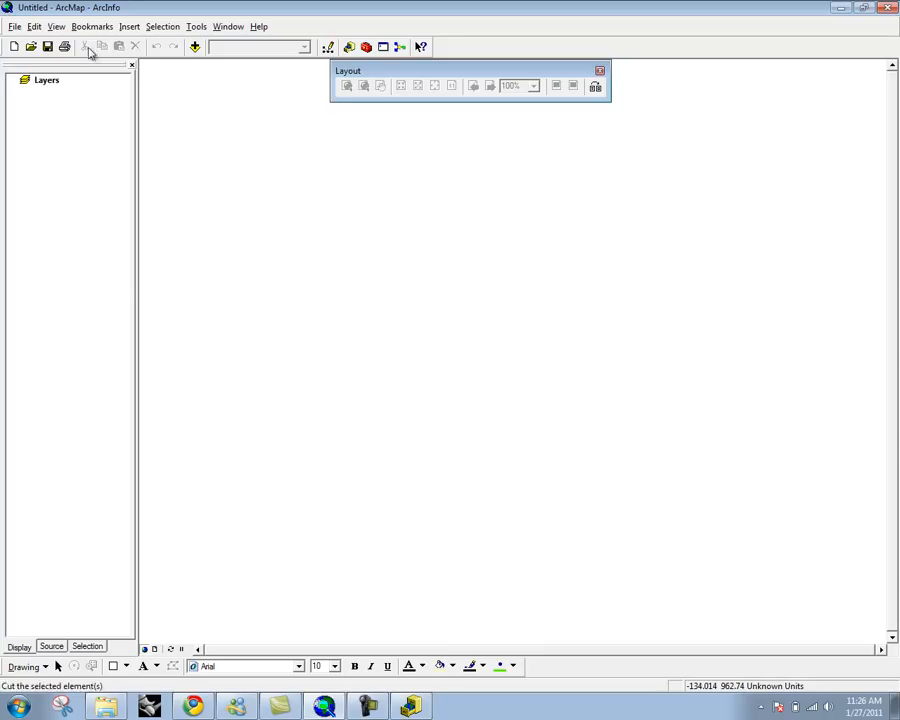
{"action": "left_click", "coordinate": [50, 81]}
{"action": "right_click", "coordinate": [53, 82]}
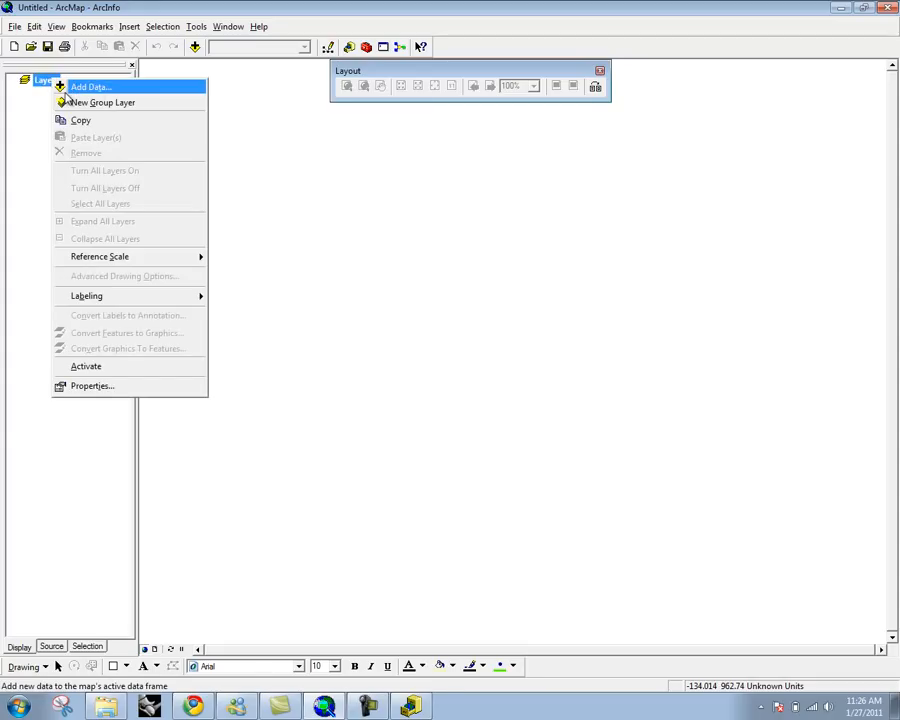
{"action": "left_click", "coordinate": [74, 88]}
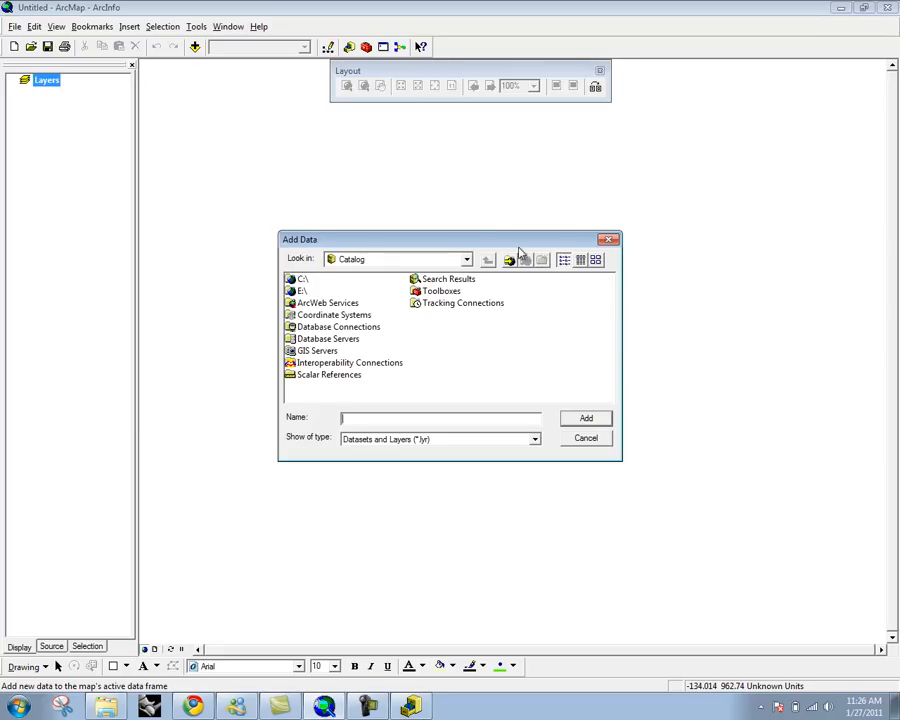
{"action": "left_click", "coordinate": [466, 260]}
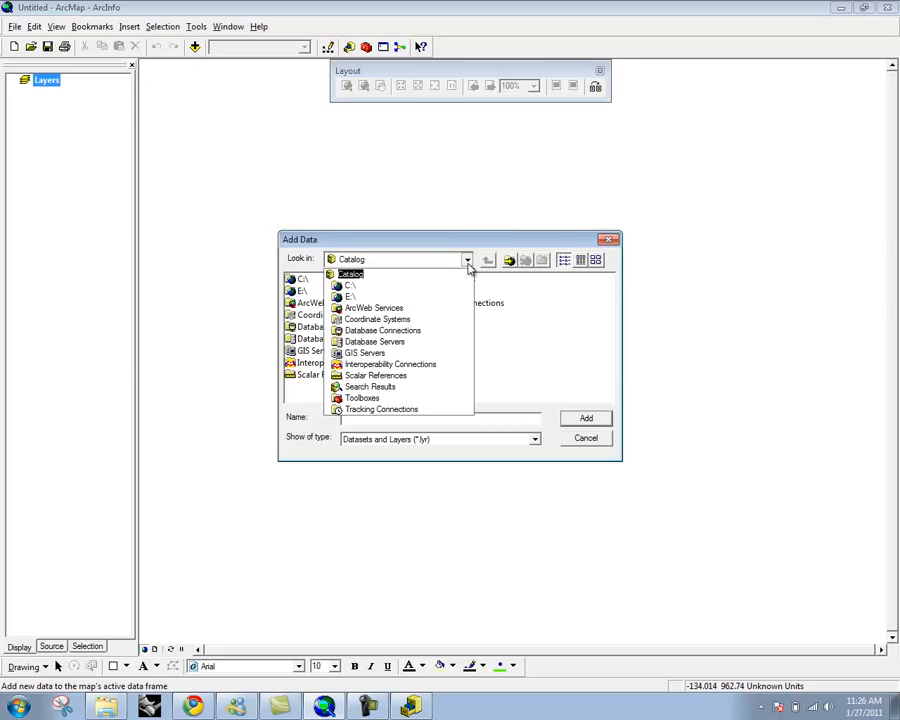
{"action": "left_click", "coordinate": [466, 261]}
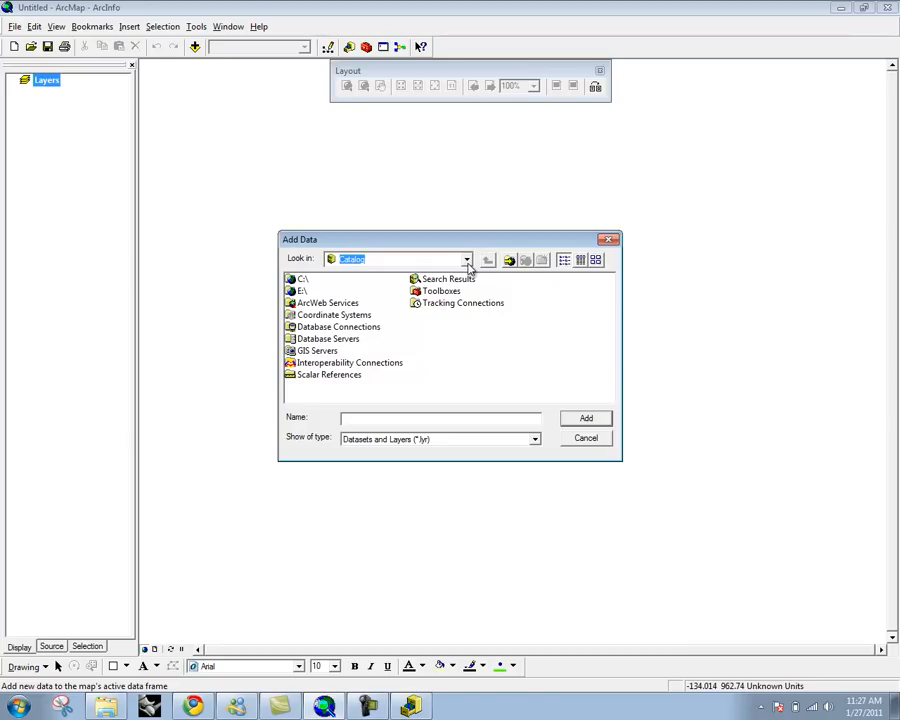
{"action": "left_click", "coordinate": [467, 263]}
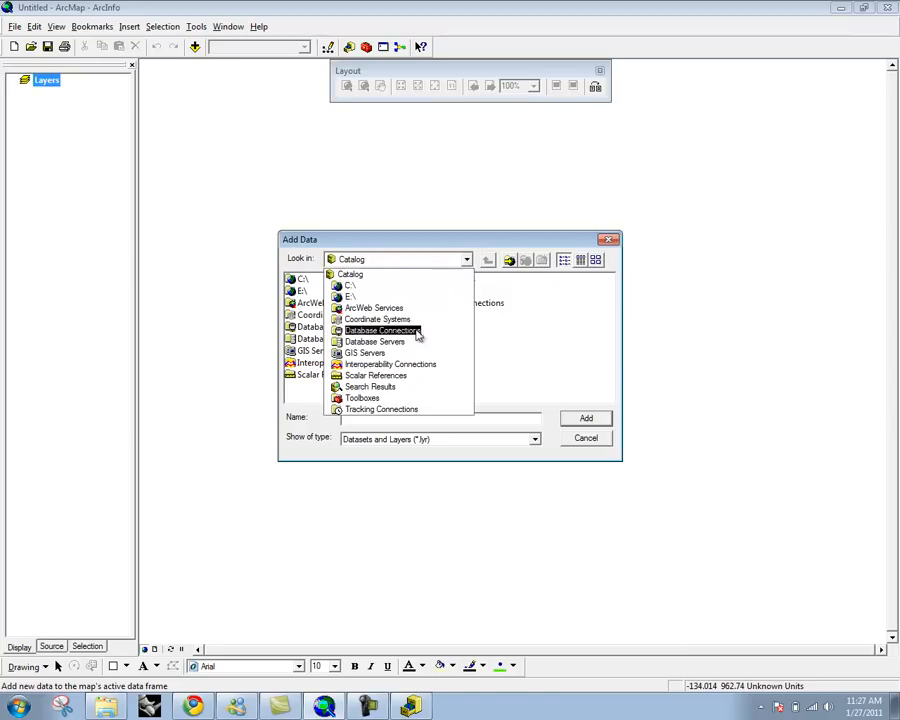
{"action": "left_click", "coordinate": [384, 279]}
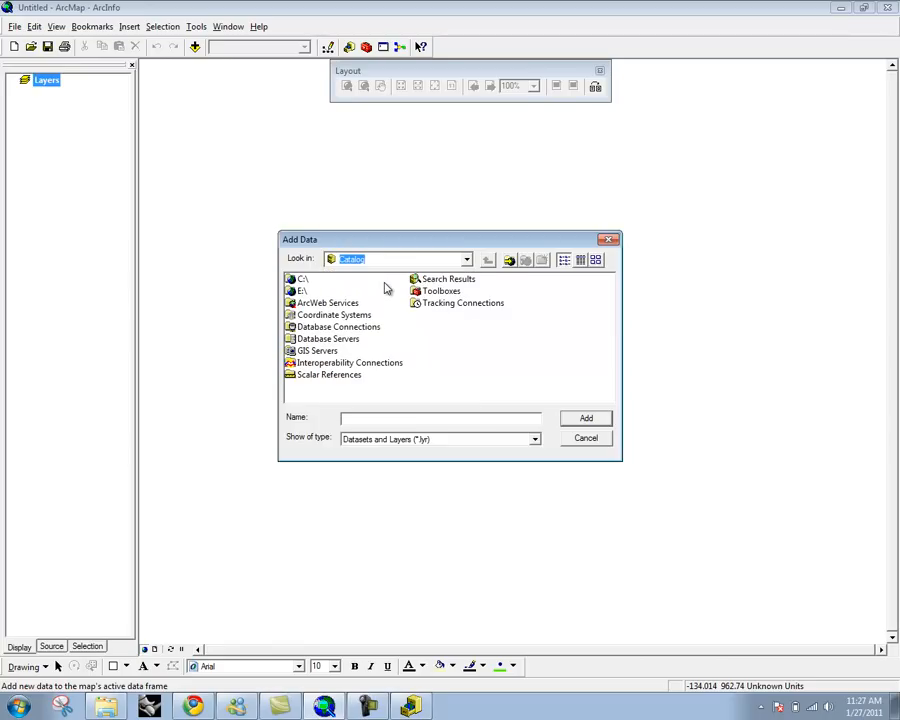
Step: Create a folder connection to the lld folder on the Desktop
{"action": "left_click", "coordinate": [510, 261]}
{"action": "left_click_drag", "start_coordinate": [546, 362], "coordinate": [528, 390]}
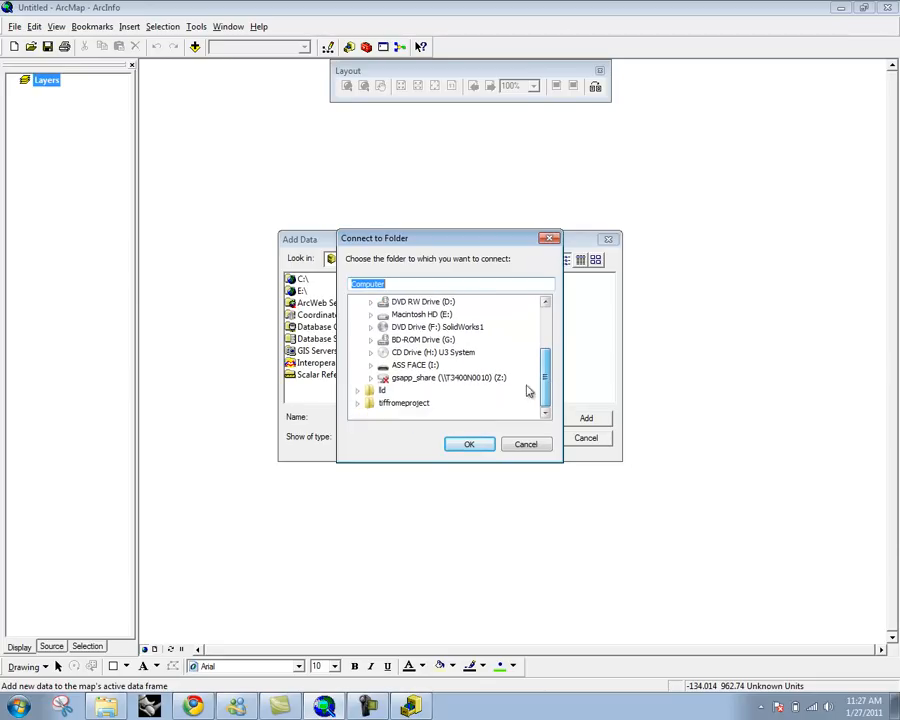
{"action": "left_click", "coordinate": [368, 391]}
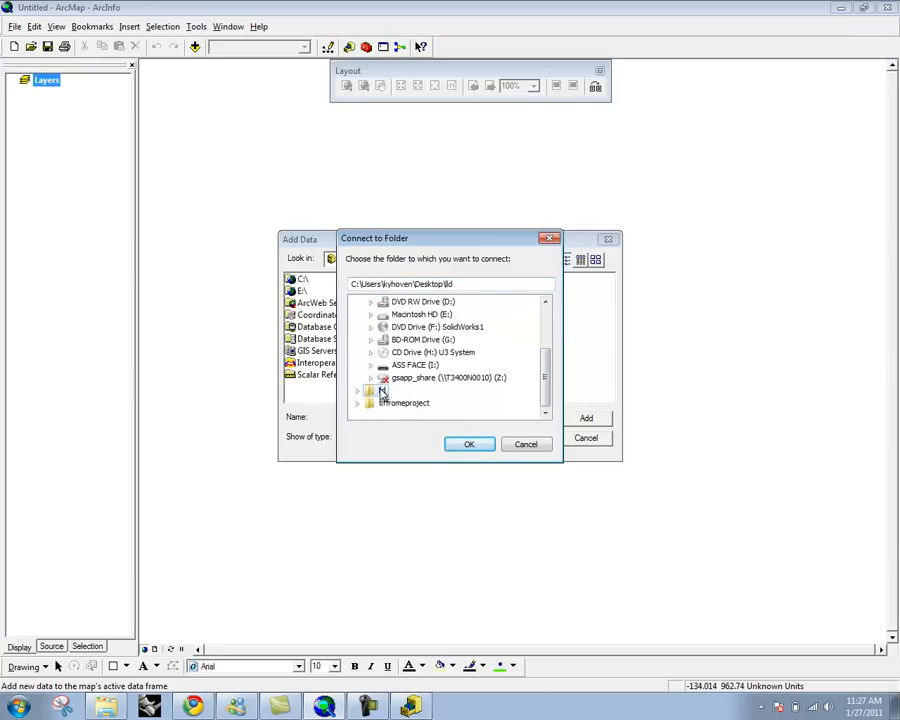
{"action": "left_click", "coordinate": [476, 443]}
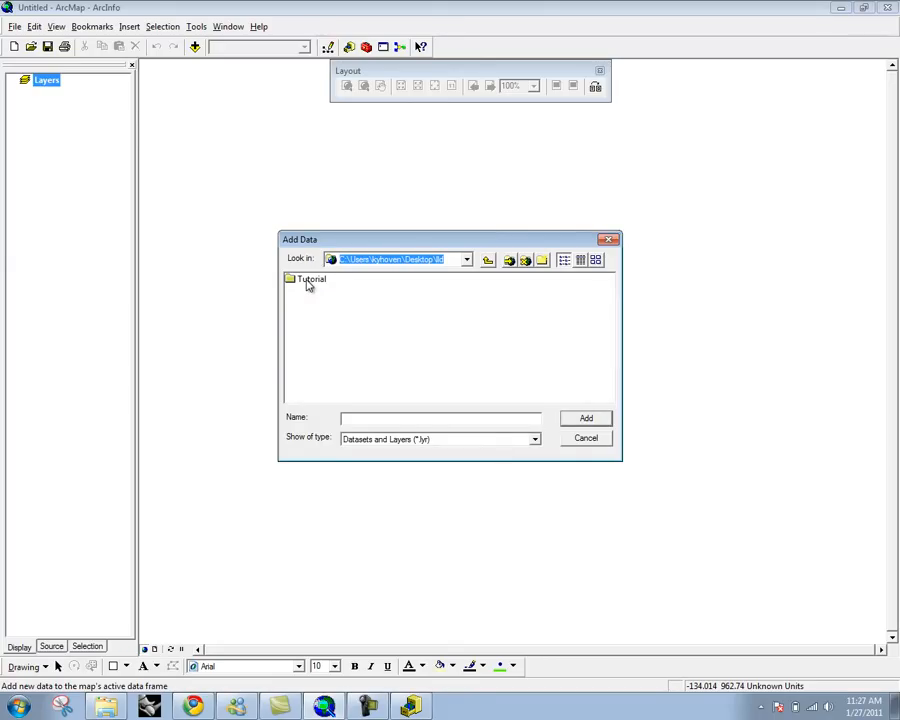
Step: Add the MNMapPLUTO.shp shapefile from the Manhattan folder in Tutorial\PLUTO_09 to the map
{"action": "left_click", "coordinate": [309, 286]}
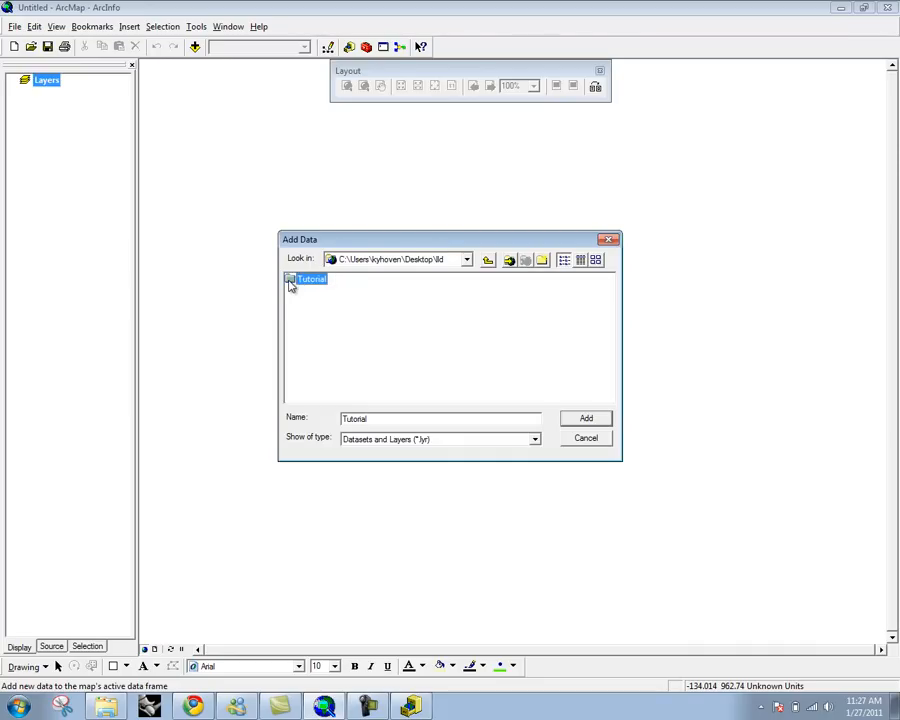
{"action": "double_click", "coordinate": [291, 283]}
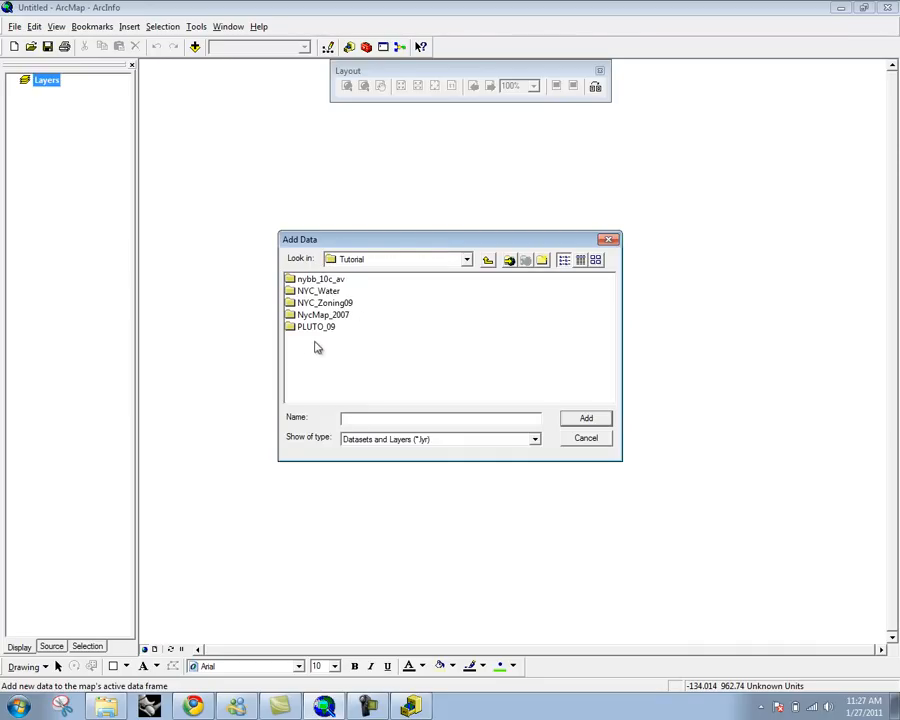
{"action": "left_click", "coordinate": [291, 328]}
{"action": "double_click", "coordinate": [291, 329]}
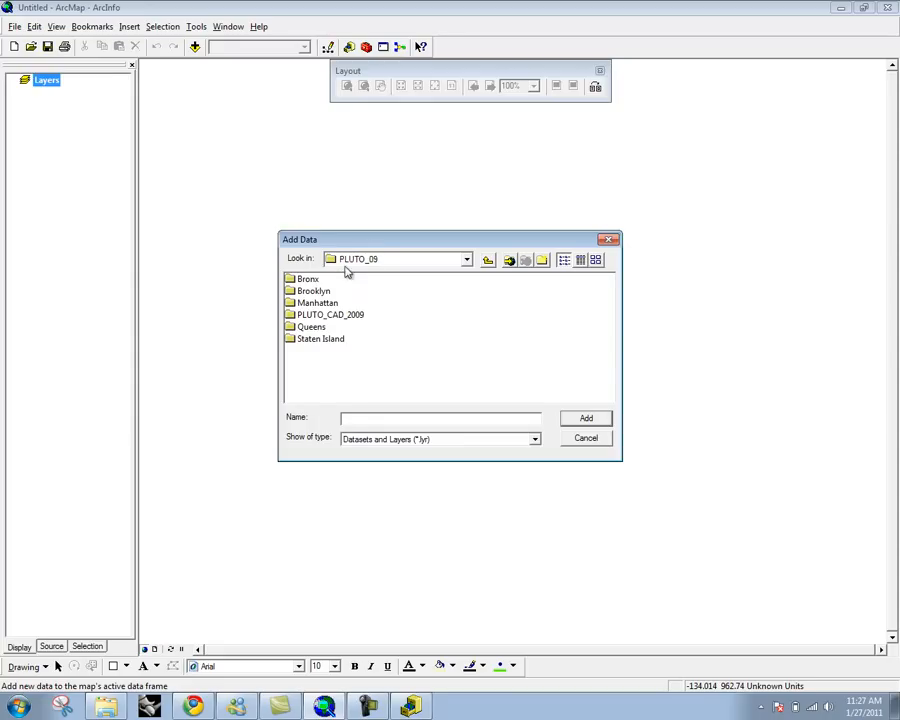
{"action": "left_click_drag", "start_coordinate": [366, 244], "coordinate": [348, 244]}
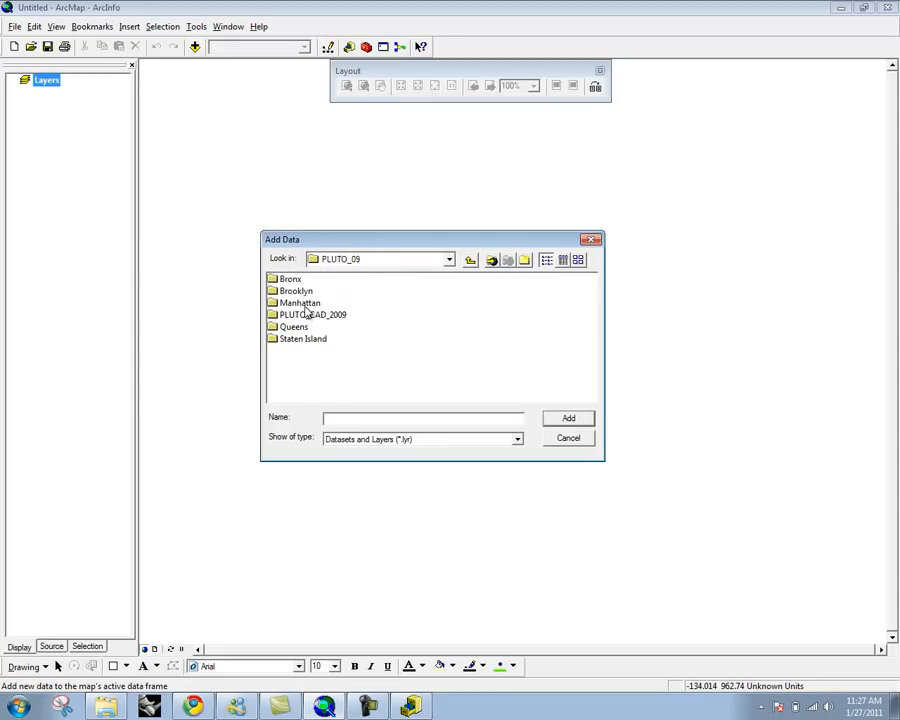
{"action": "double_click", "coordinate": [305, 305]}
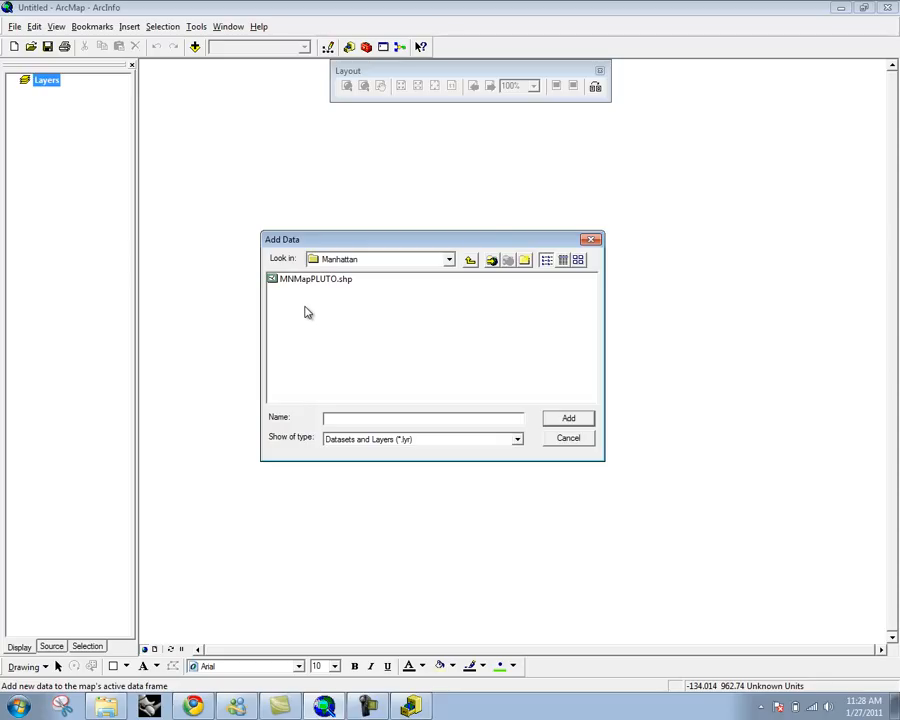
{"action": "left_click", "coordinate": [317, 283]}
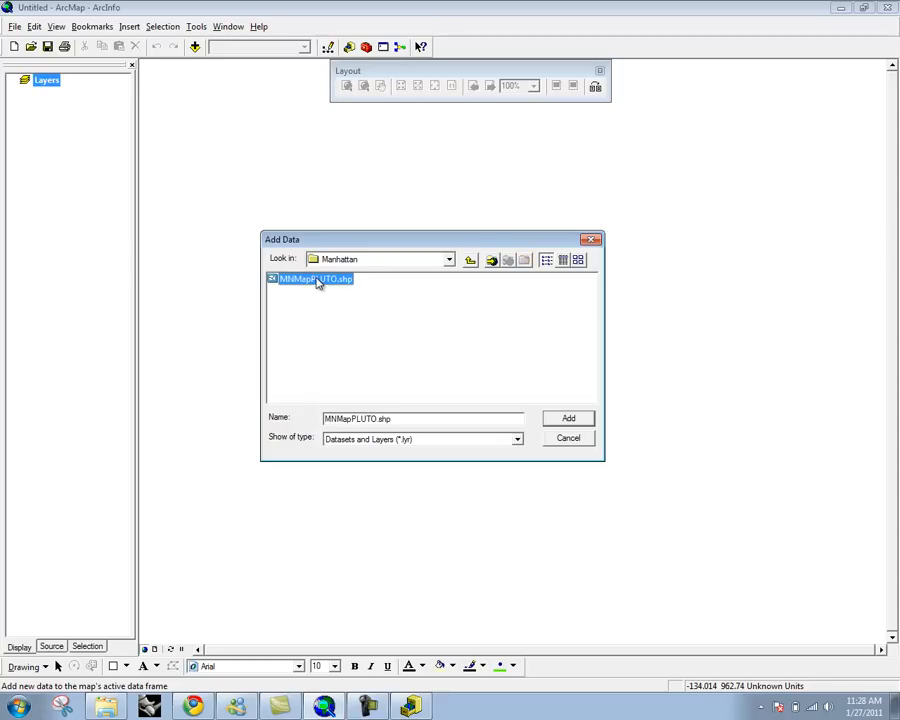
{"action": "left_click", "coordinate": [581, 419]}
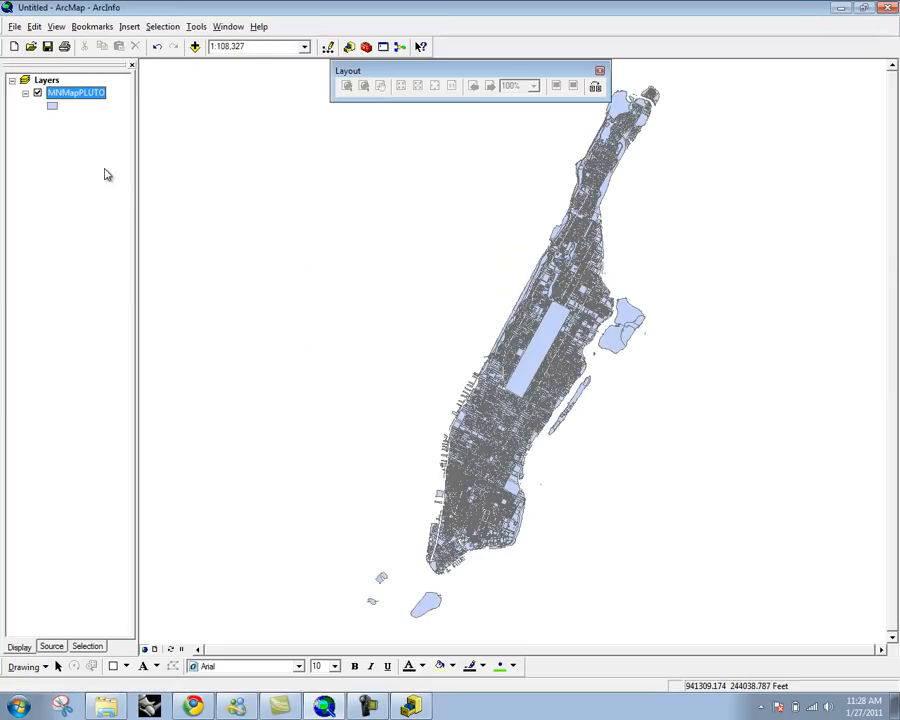
Step: Add the QNMapPLUTO.shp shapefile from the Queens folder in PLUTO_09 to the map
{"action": "left_click", "coordinate": [196, 47]}
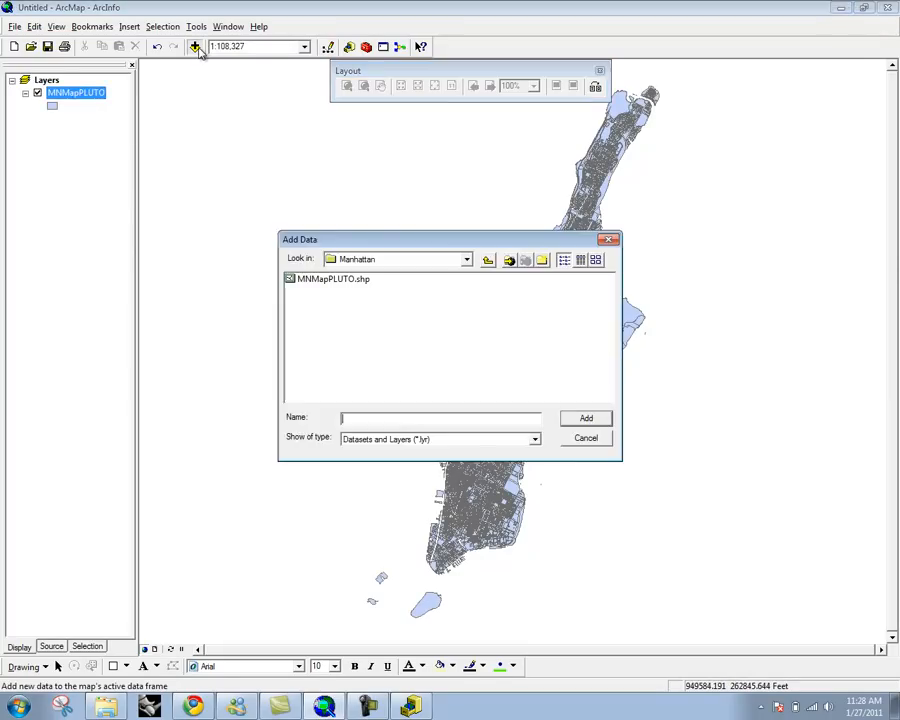
{"action": "left_click", "coordinate": [465, 259]}
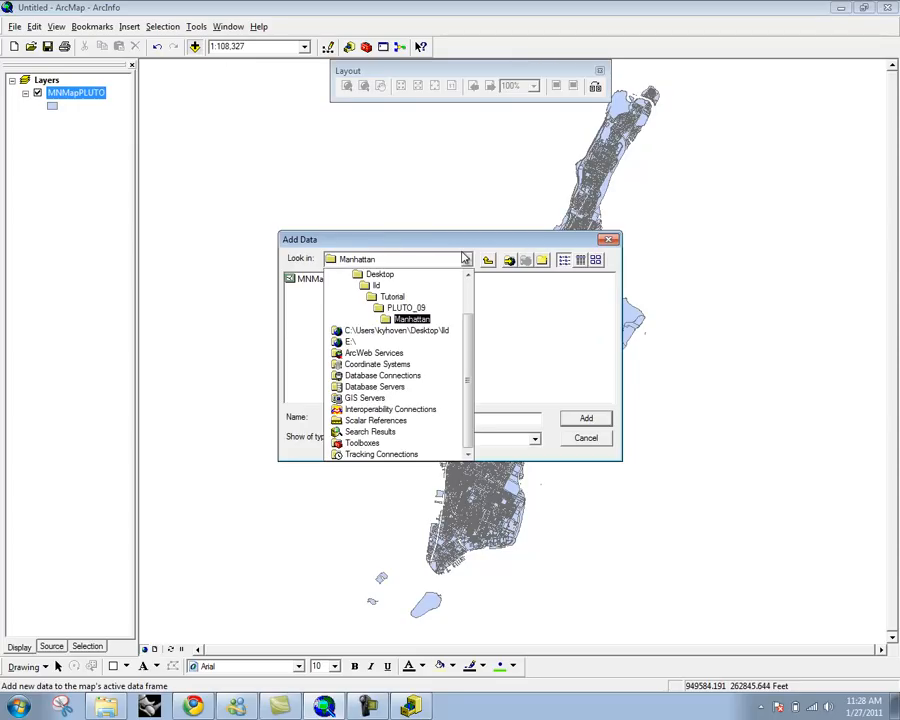
{"action": "left_click", "coordinate": [437, 308]}
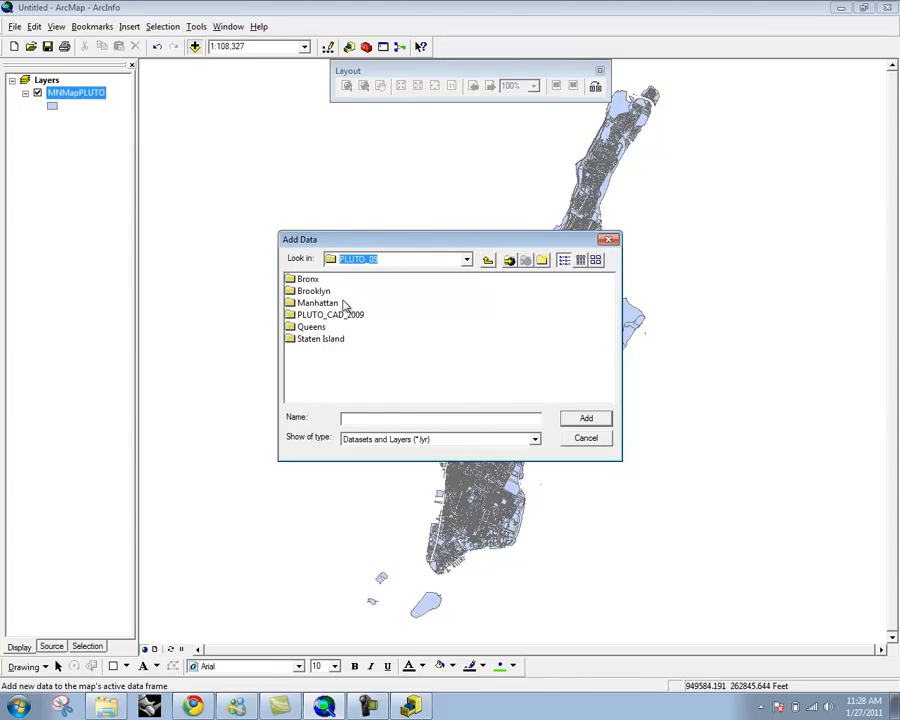
{"action": "left_click_drag", "start_coordinate": [398, 242], "coordinate": [249, 239]}
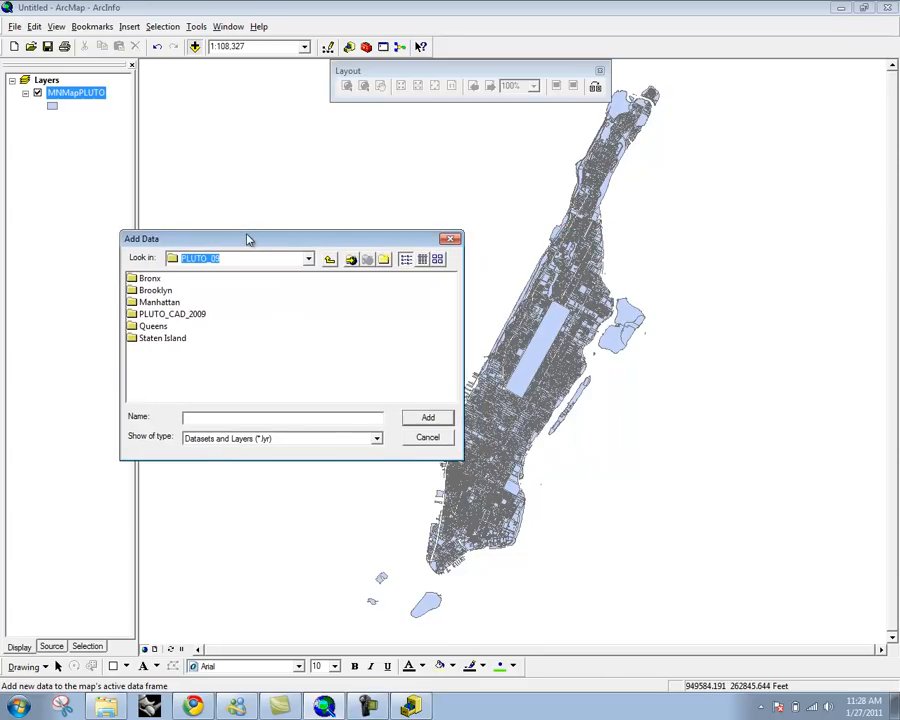
{"action": "left_click", "coordinate": [158, 330]}
{"action": "left_click", "coordinate": [158, 330]}
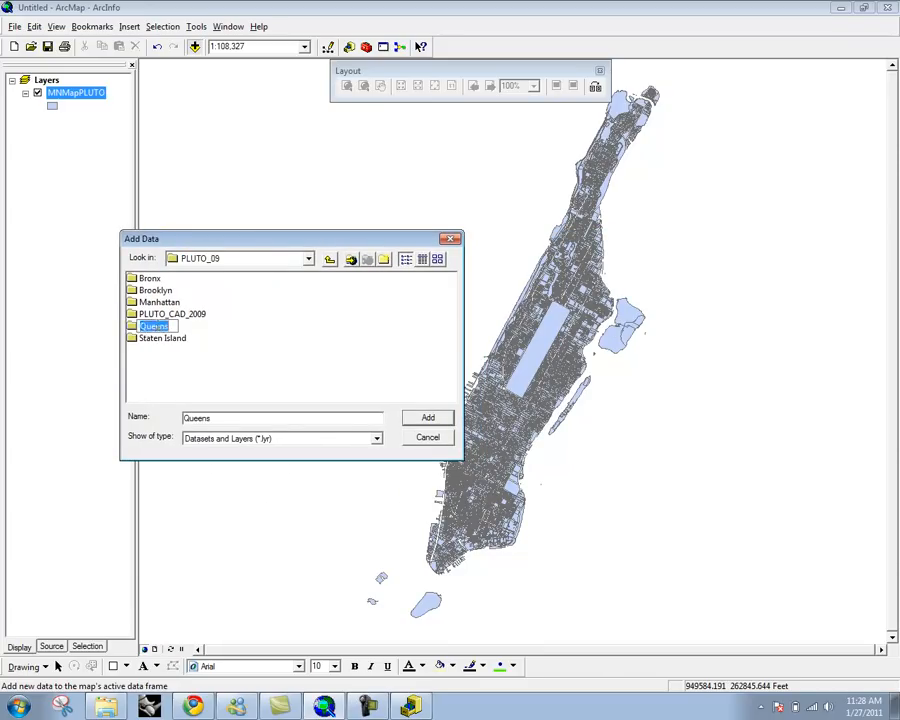
{"action": "double_click", "coordinate": [158, 330]}
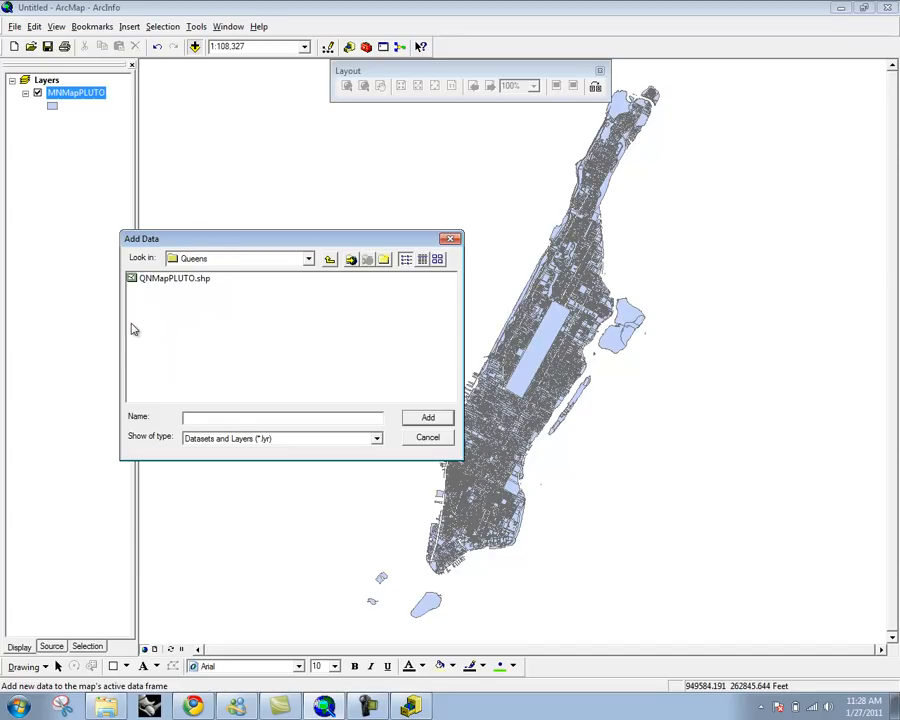
{"action": "left_click", "coordinate": [155, 279]}
{"action": "left_click", "coordinate": [428, 419]}
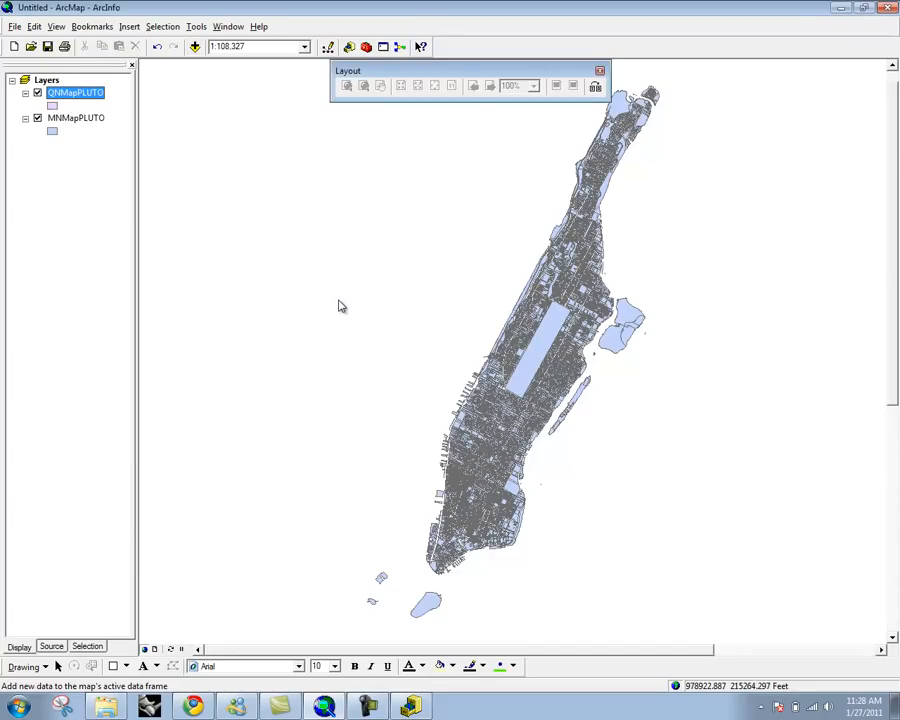
Step: Add the BKMapPLUTO.shp shapefile from the Brooklyn folder in PLUTO_09 to the map
{"action": "left_click", "coordinate": [195, 47]}
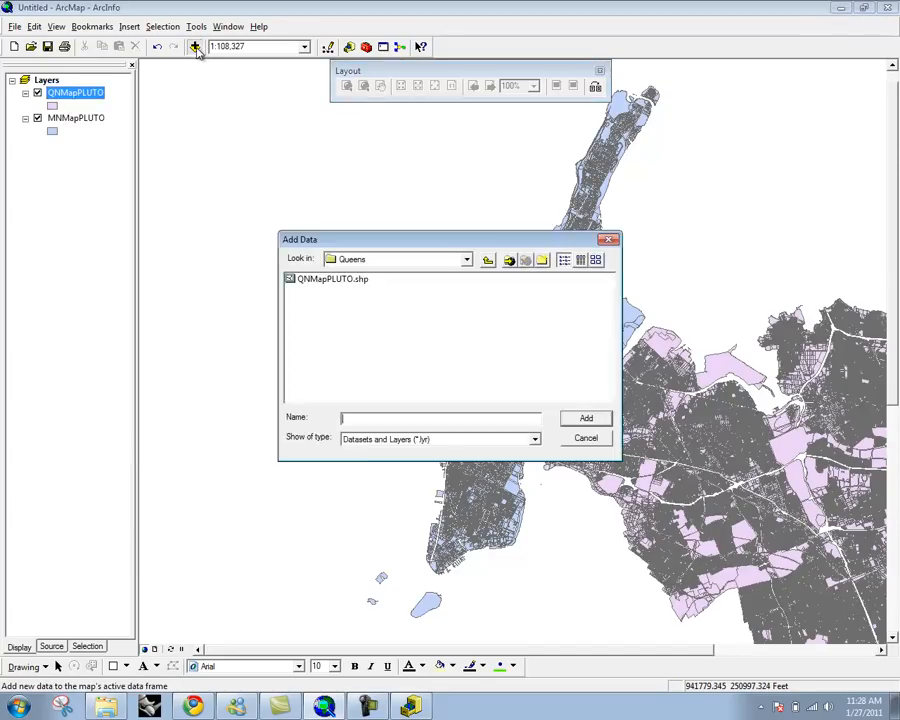
{"action": "left_click", "coordinate": [374, 258]}
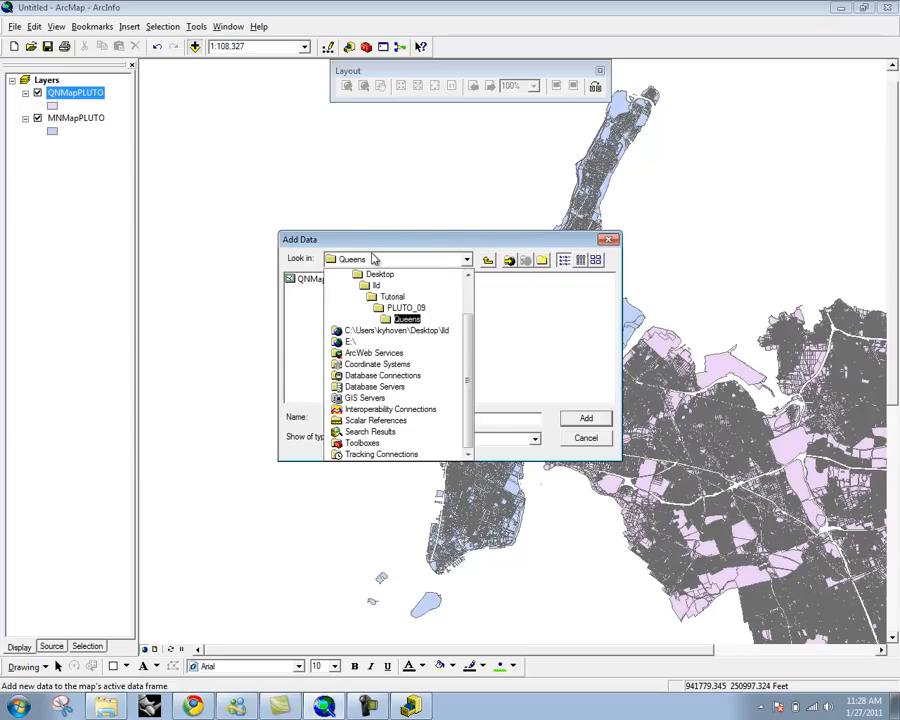
{"action": "left_click", "coordinate": [402, 307]}
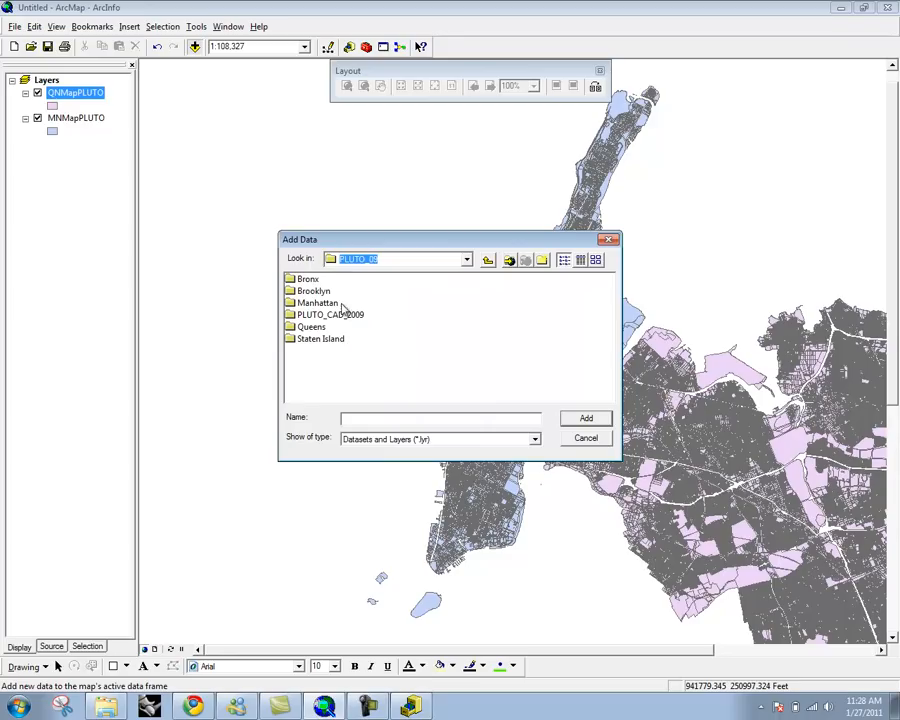
{"action": "double_click", "coordinate": [312, 291]}
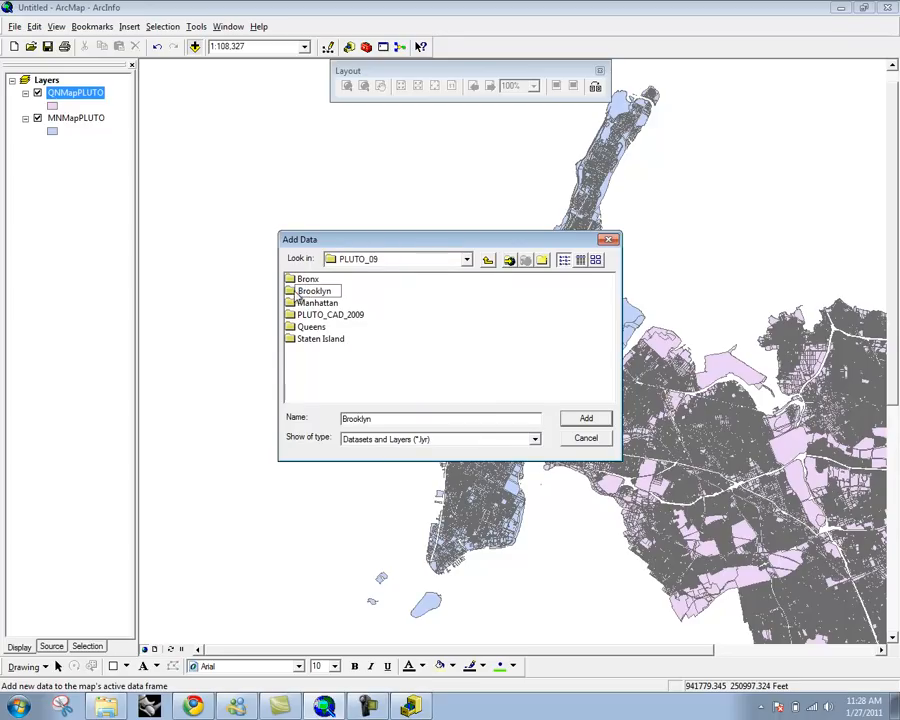
{"action": "left_click", "coordinate": [305, 282]}
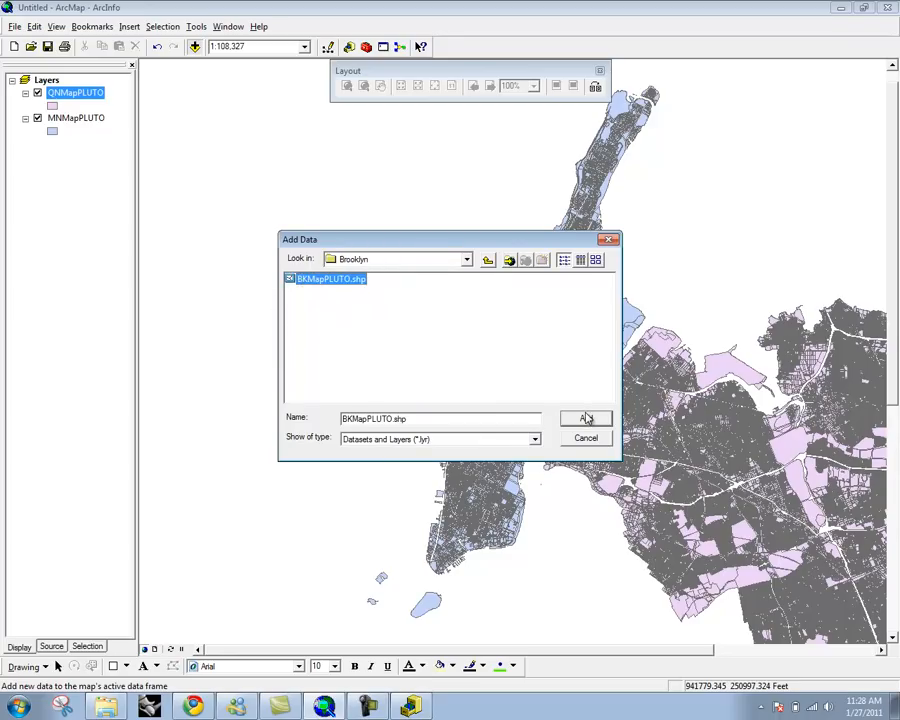
{"action": "left_click", "coordinate": [586, 416]}
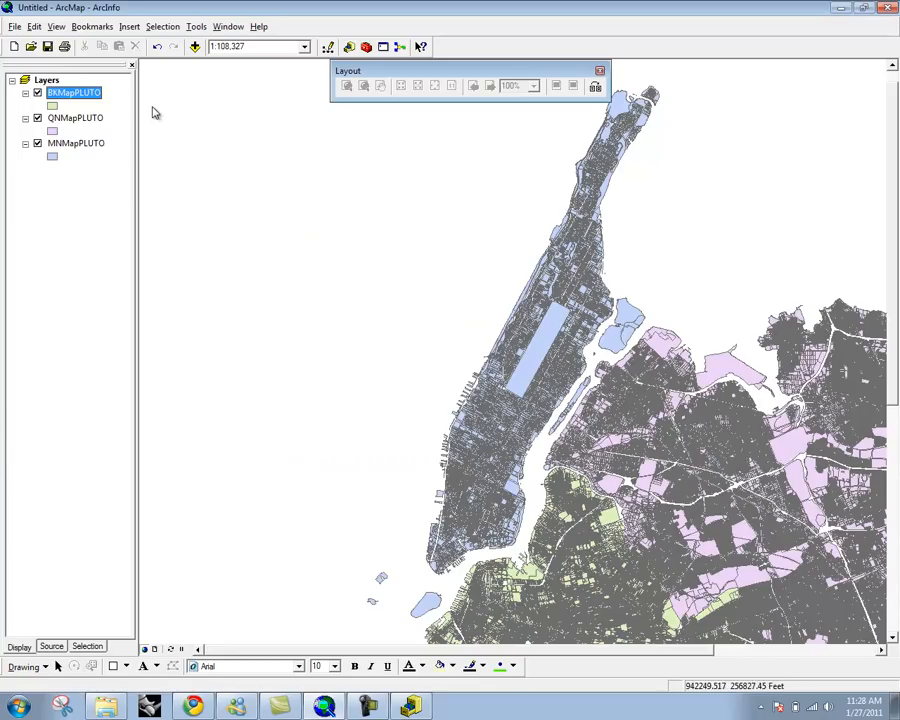
Step: Add the water.shp shapefile from the NYC_Water folder in Tutorial to the map
{"action": "left_click", "coordinate": [196, 47]}
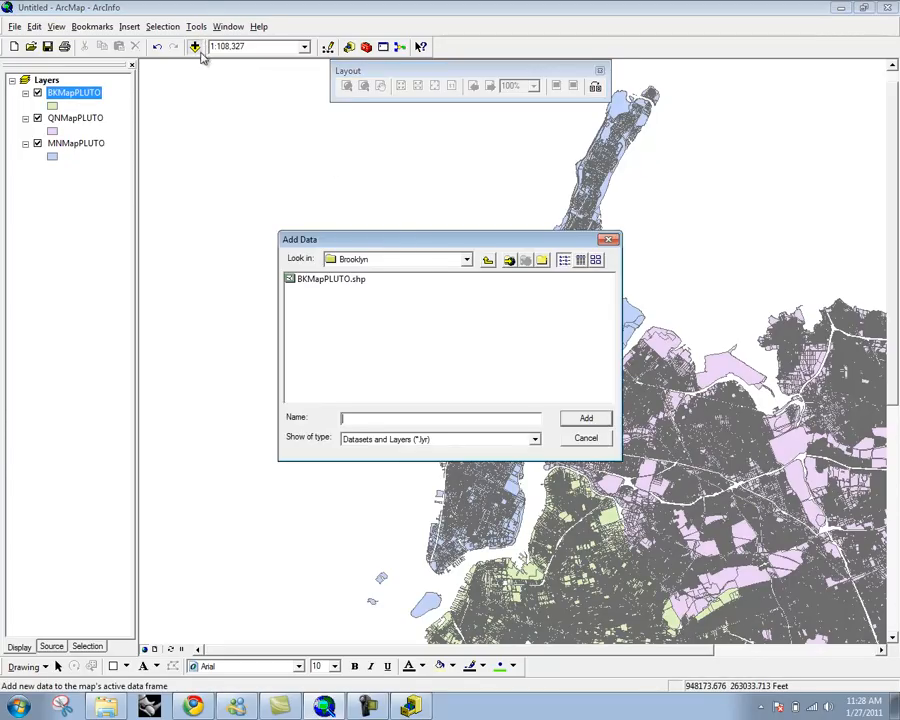
{"action": "left_click_drag", "start_coordinate": [486, 240], "coordinate": [388, 235]}
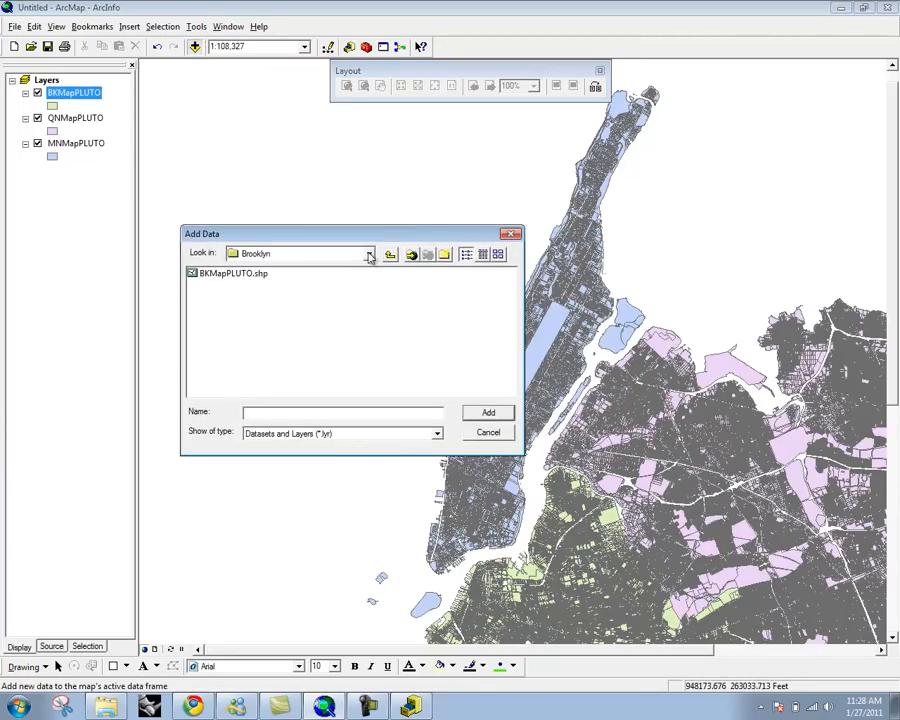
{"action": "left_click", "coordinate": [369, 253]}
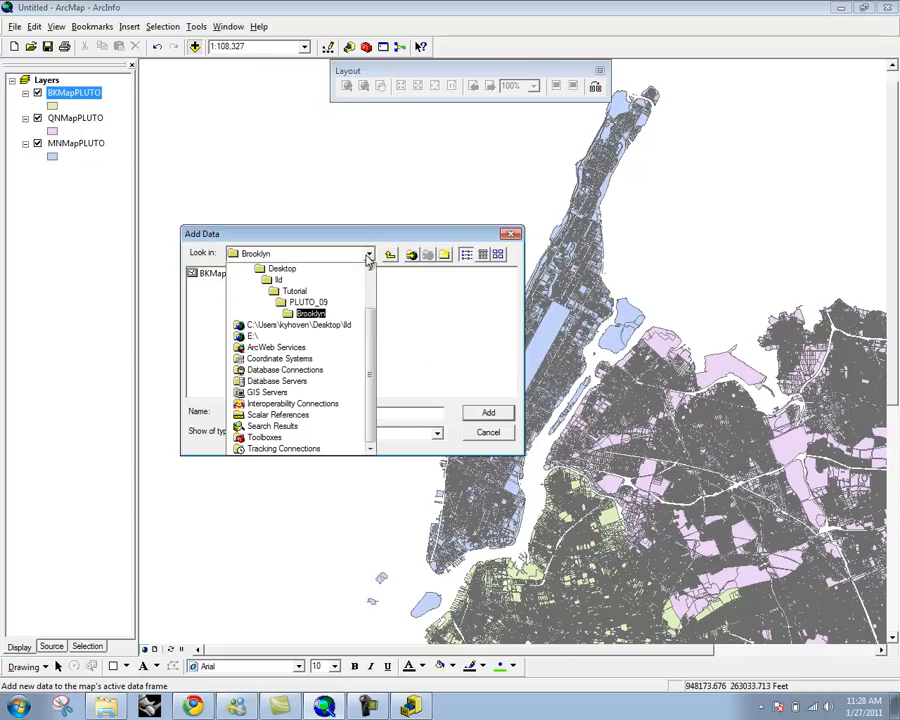
{"action": "left_click", "coordinate": [337, 292]}
{"action": "left_click", "coordinate": [219, 286]}
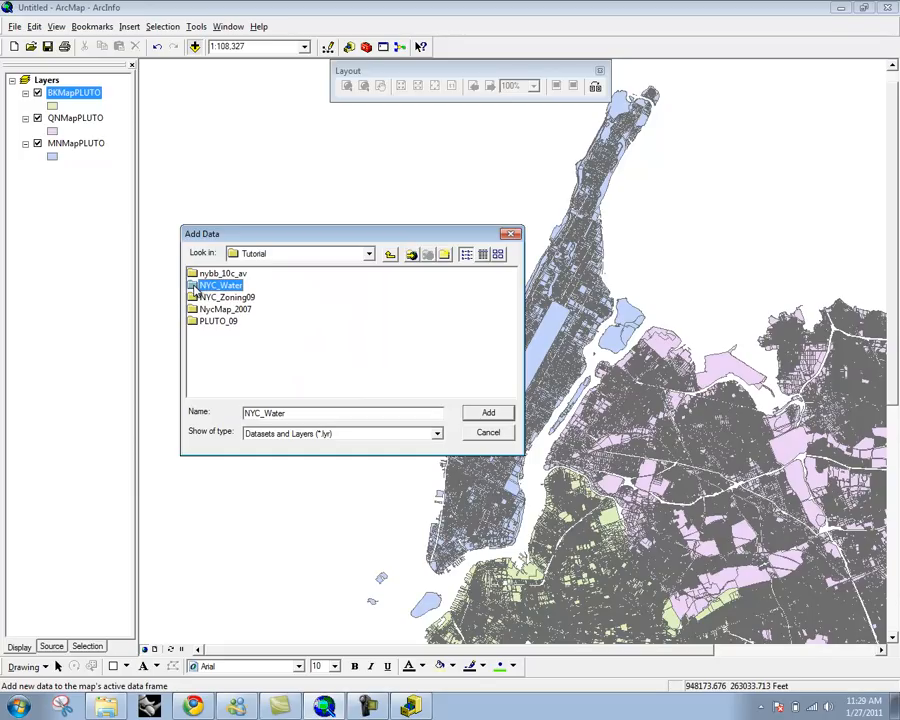
{"action": "double_click", "coordinate": [196, 288]}
{"action": "left_click", "coordinate": [221, 273]}
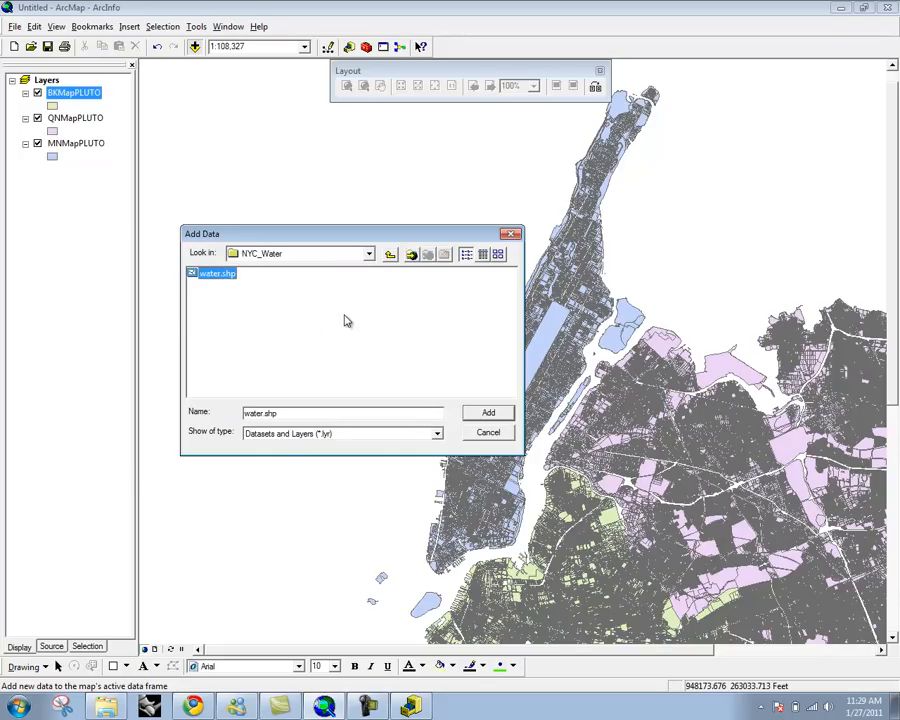
{"action": "left_click", "coordinate": [484, 412]}
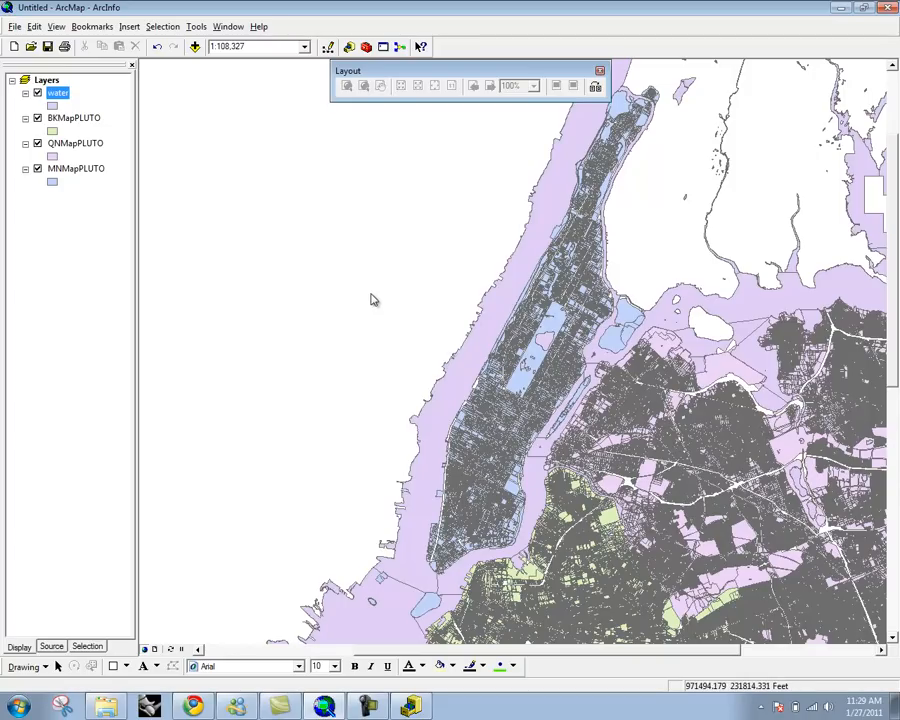
Step: Hide the water layer and show it again to compare its coverage around Manhattan
{"action": "scroll", "coordinate": [371, 300], "scroll_direction": "up", "scroll_amount": 3}
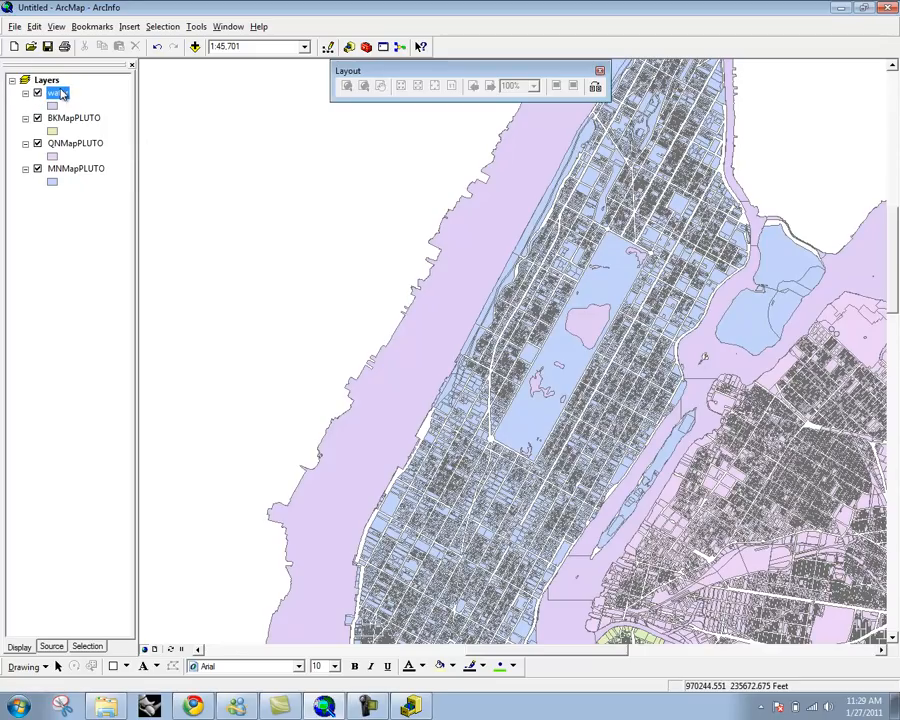
{"action": "right_click", "coordinate": [32, 649]}
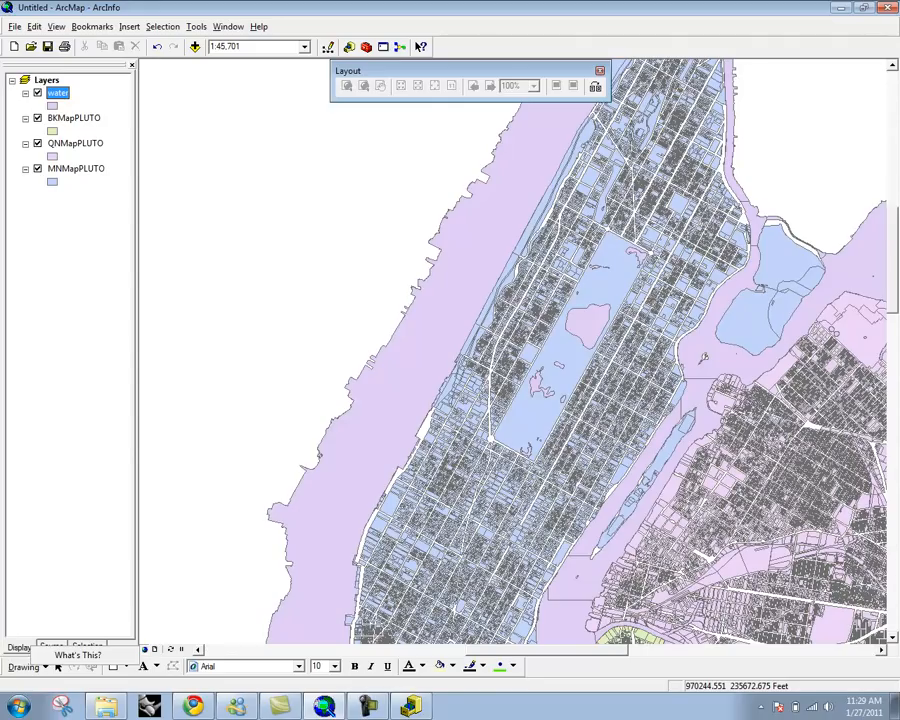
{"action": "left_click", "coordinate": [37, 92]}
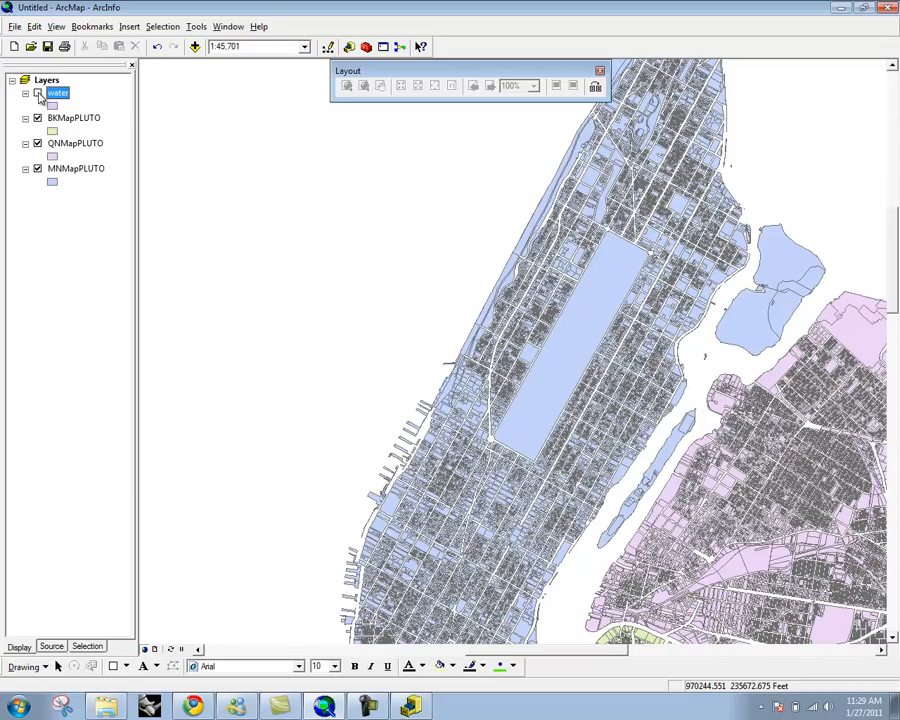
{"action": "left_click", "coordinate": [38, 93]}
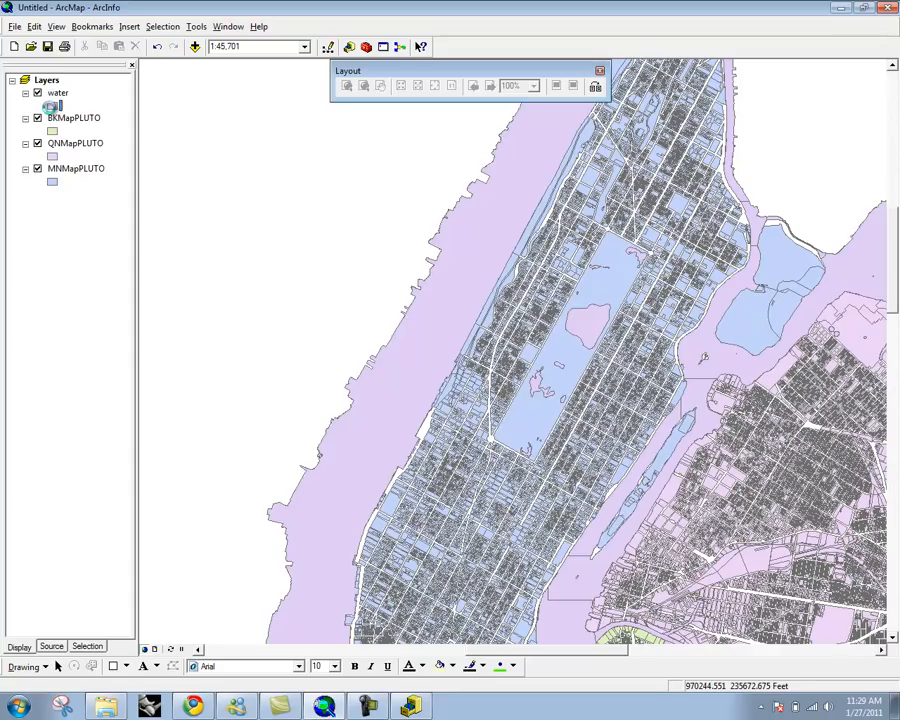
{"action": "left_click", "coordinate": [52, 106]}
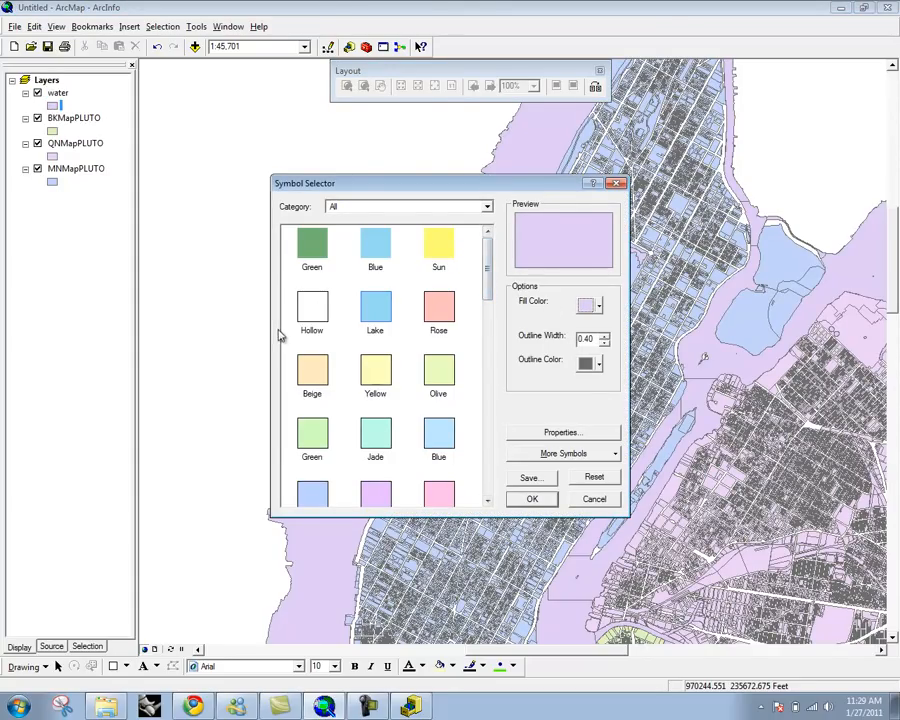
{"action": "left_click_drag", "start_coordinate": [533, 190], "coordinate": [297, 181]}
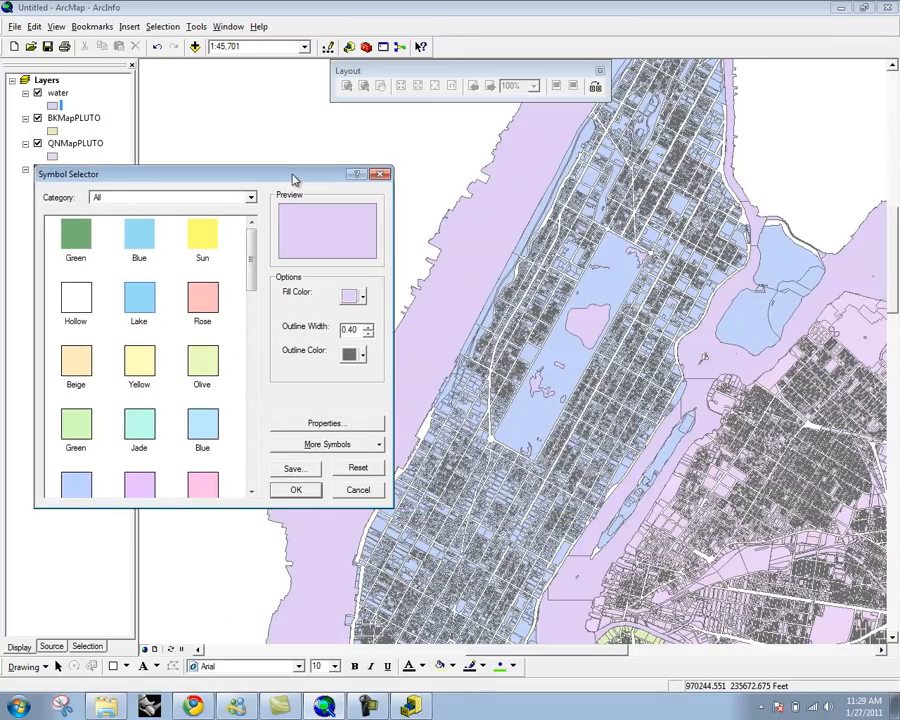
{"action": "left_click", "coordinate": [347, 491]}
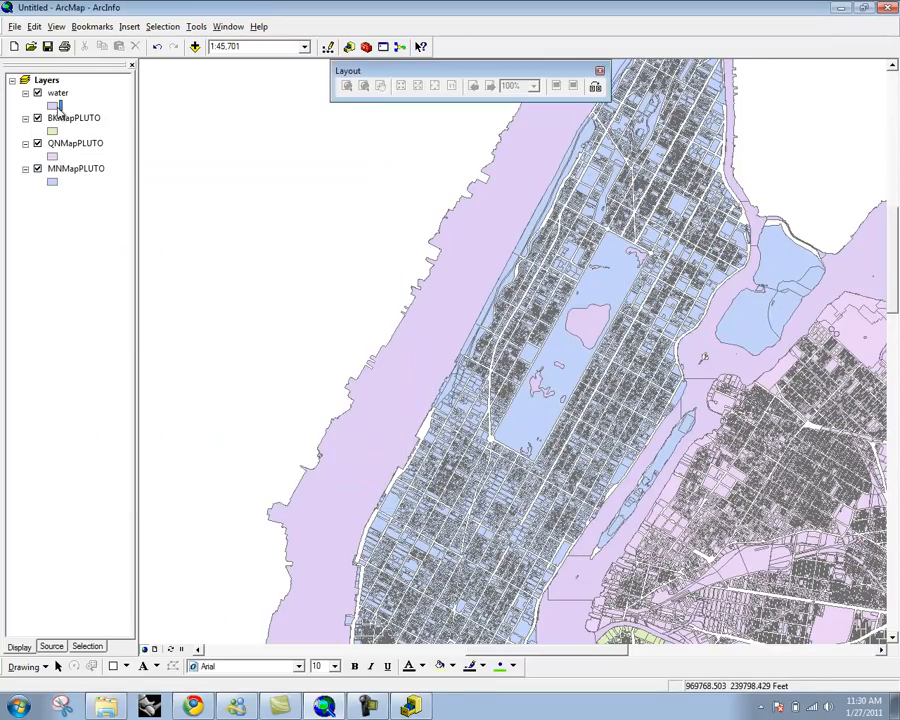
Step: Open the water layer's symbol settings and examine the custom fill color options in RGB mode
{"action": "left_click", "coordinate": [53, 106]}
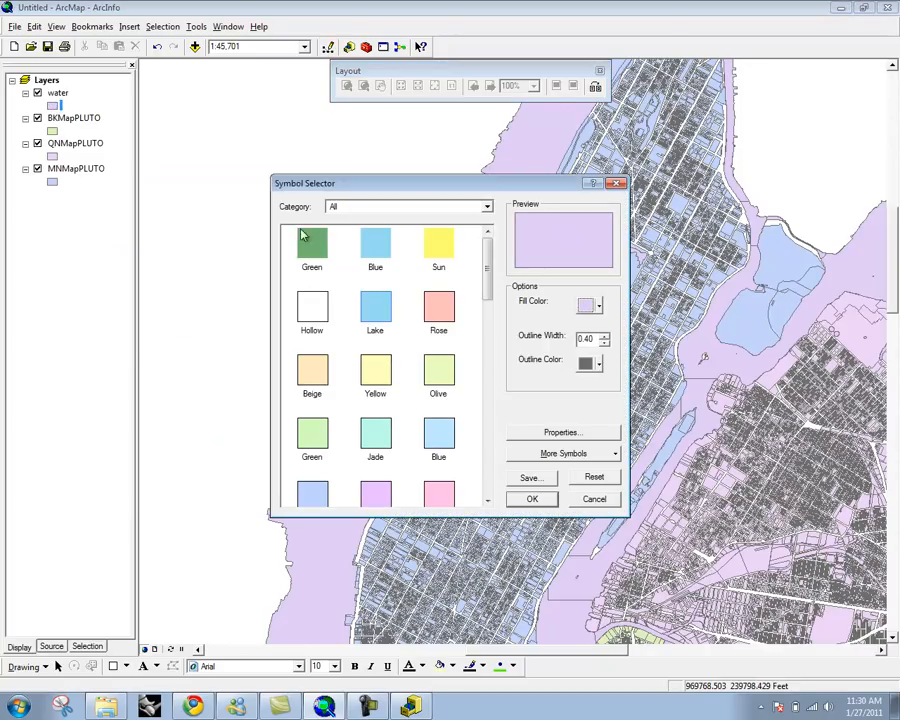
{"action": "left_click_drag", "start_coordinate": [418, 184], "coordinate": [339, 145]}
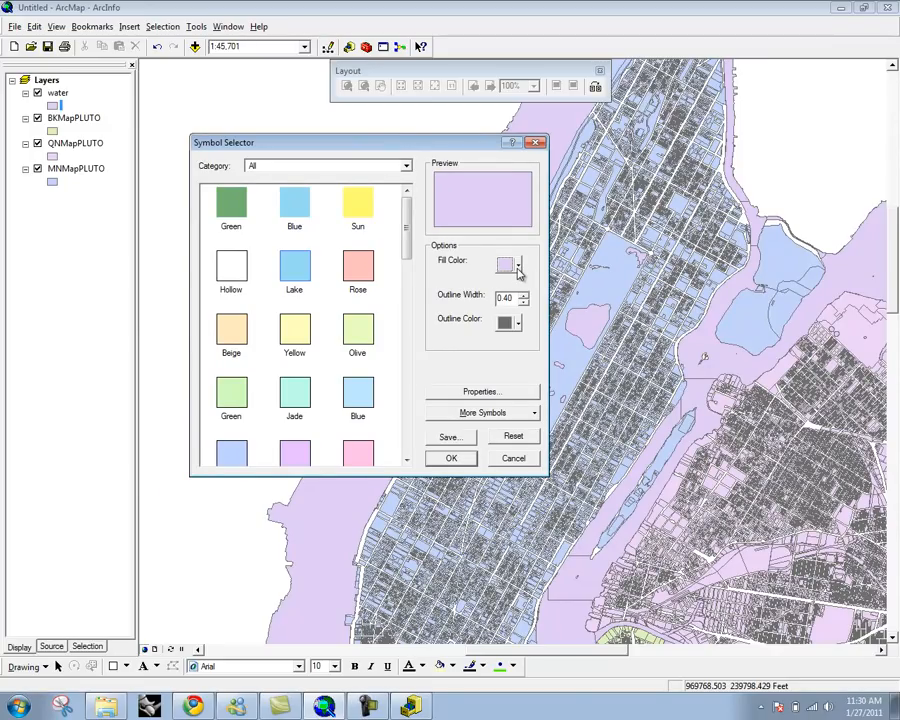
{"action": "left_click", "coordinate": [518, 266]}
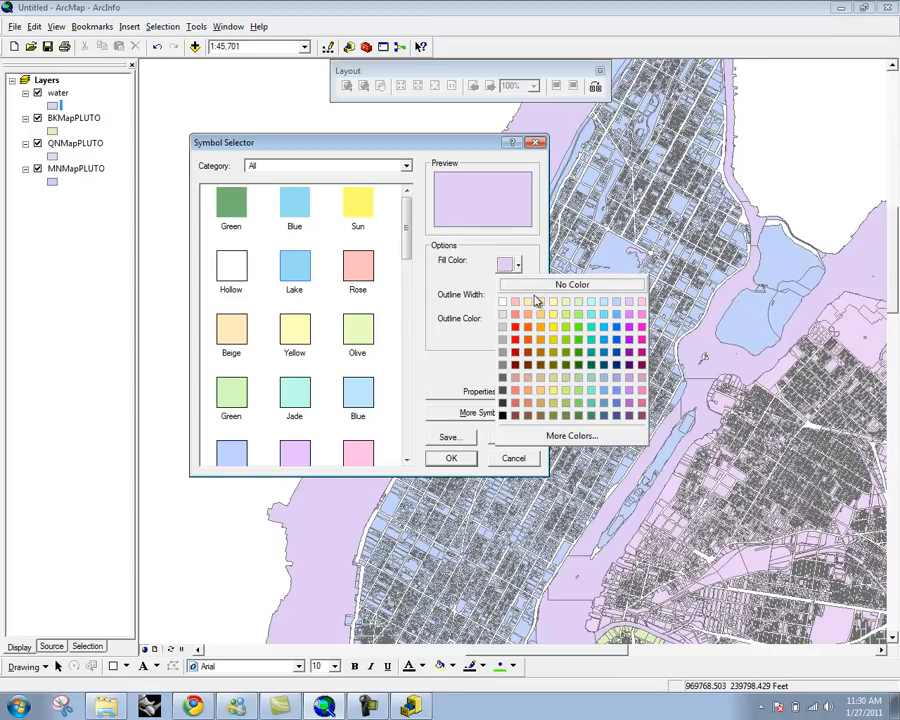
{"action": "left_click", "coordinate": [558, 436]}
{"action": "left_click", "coordinate": [426, 257]}
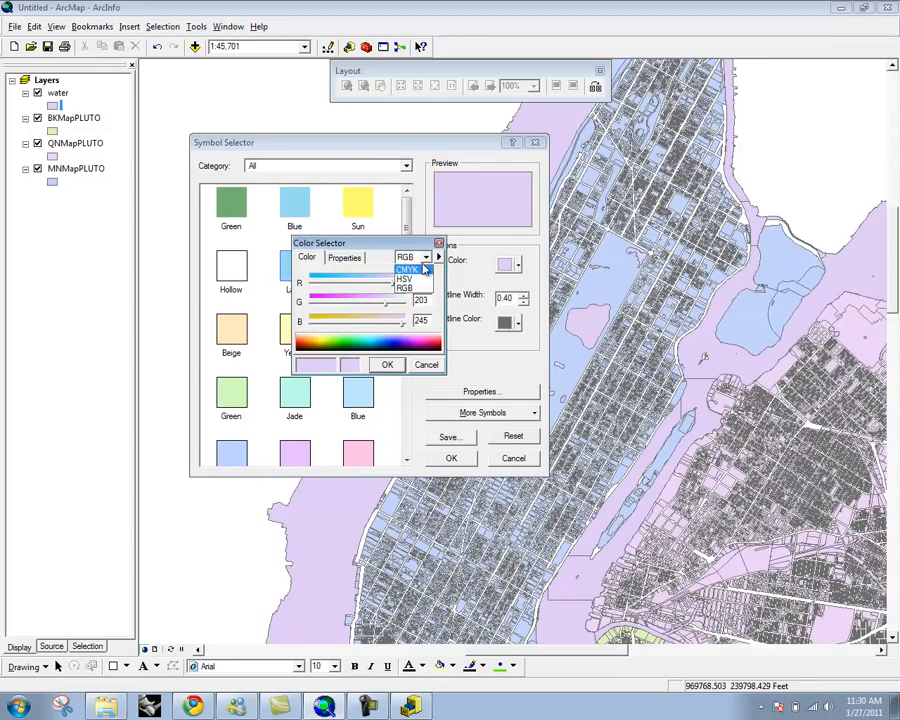
{"action": "left_click", "coordinate": [415, 287]}
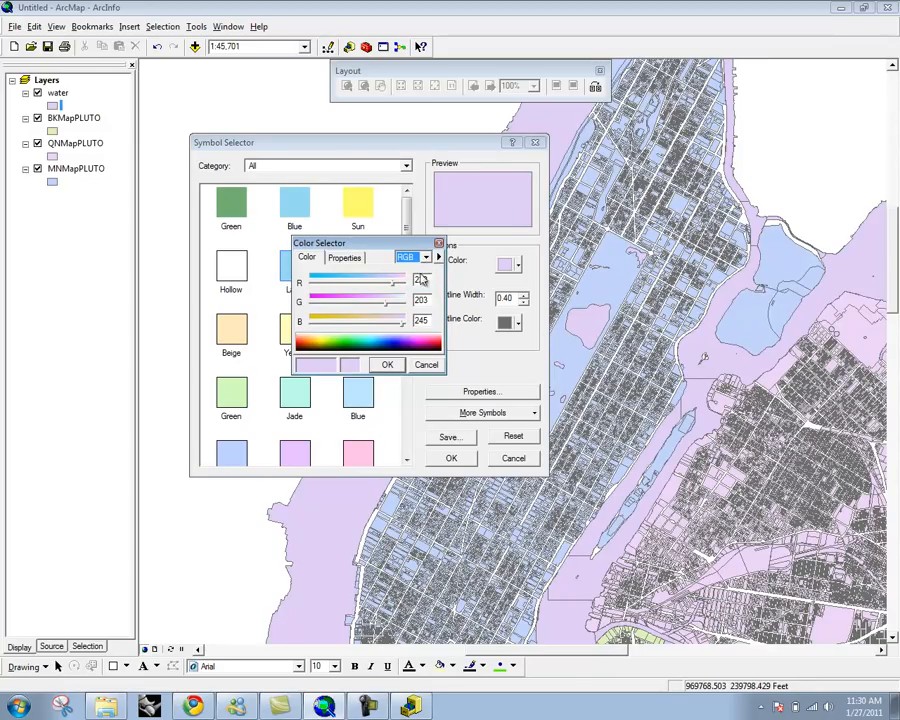
{"action": "left_click", "coordinate": [396, 368]}
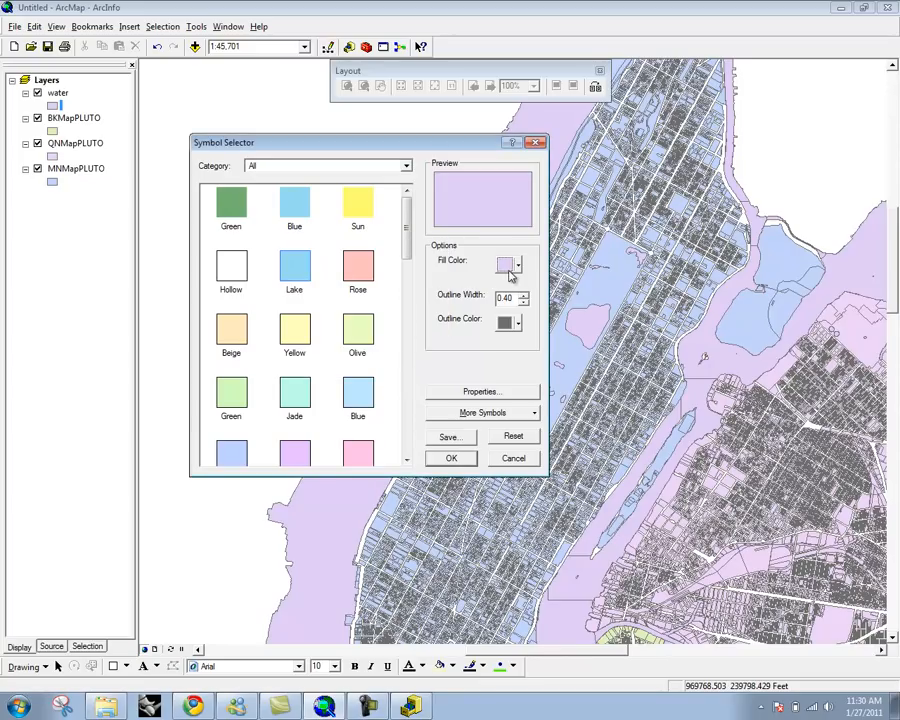
Step: Set the water layer's fill color to white and its outline to No Color, and apply the symbol
{"action": "left_click", "coordinate": [512, 267]}
{"action": "left_click", "coordinate": [514, 301]}
{"action": "left_click", "coordinate": [517, 264]}
{"action": "left_click", "coordinate": [505, 303]}
{"action": "left_click", "coordinate": [508, 323]}
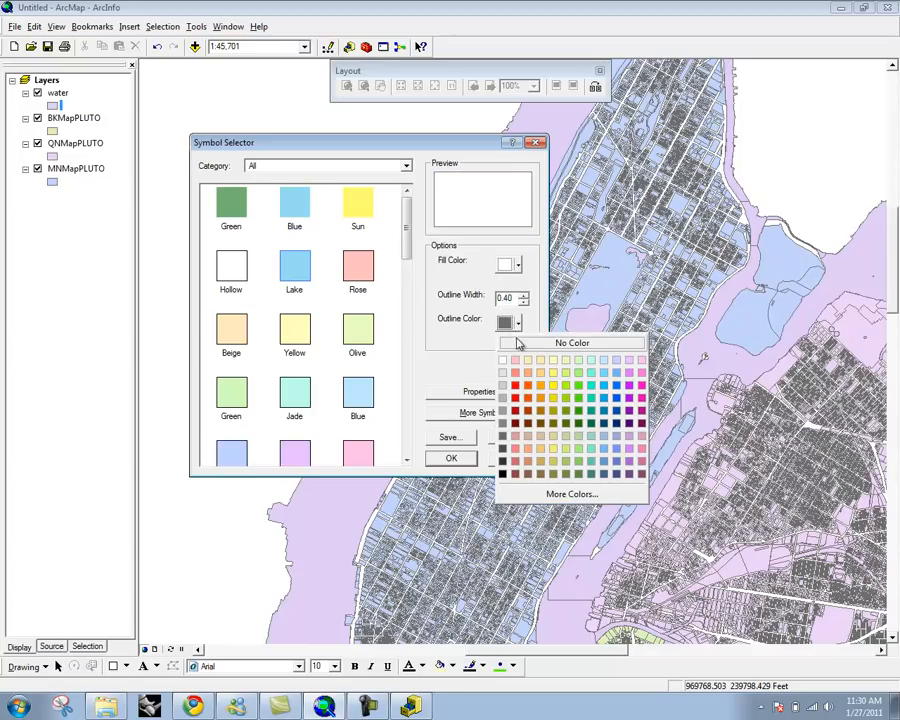
{"action": "left_click", "coordinate": [519, 345]}
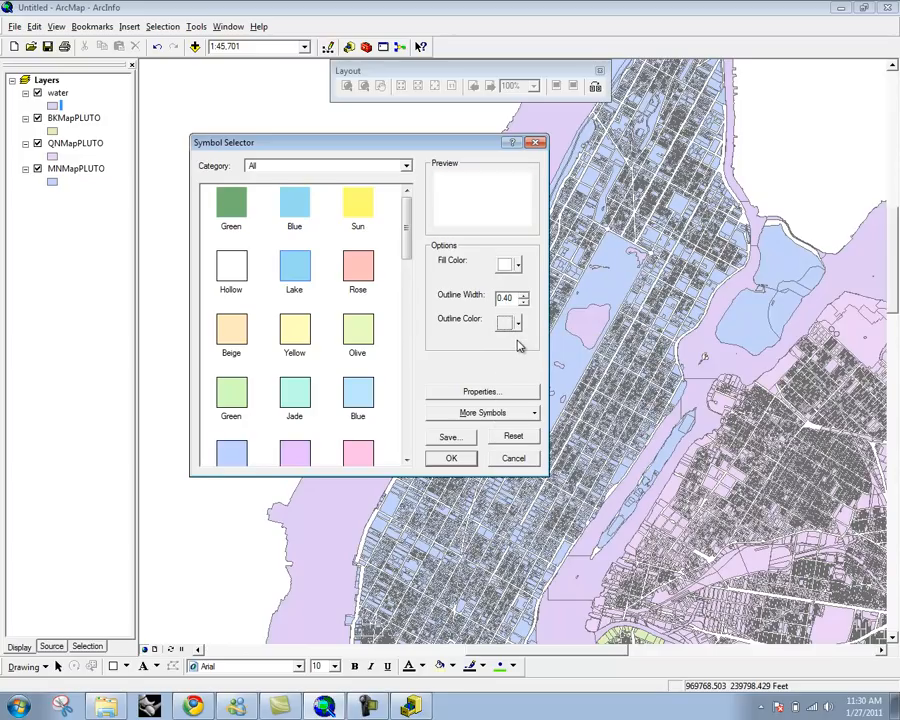
{"action": "left_click", "coordinate": [455, 459]}
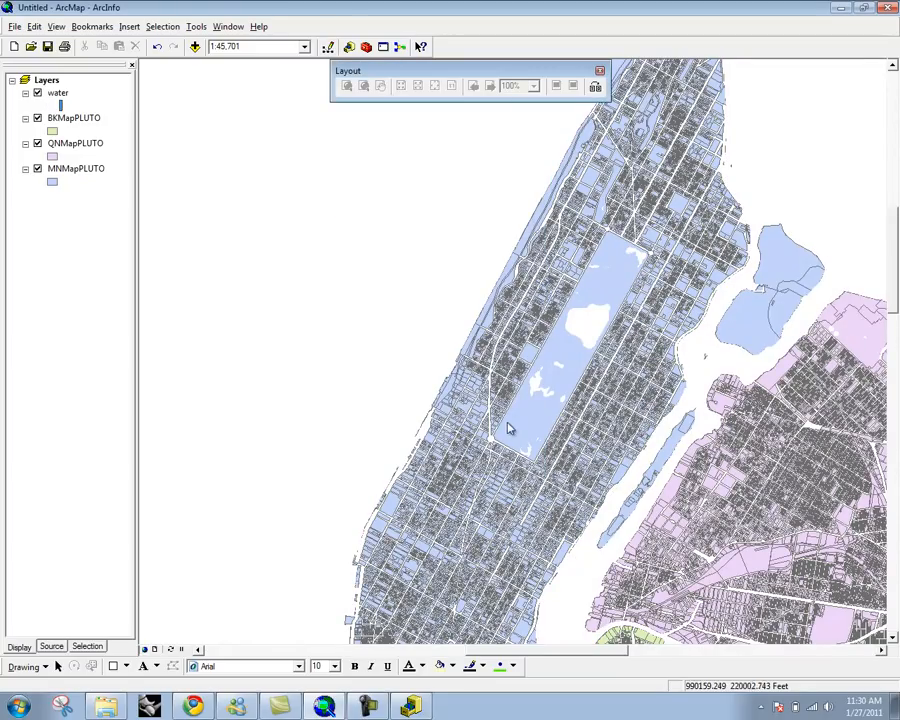
{"action": "left_click_drag", "start_coordinate": [533, 340], "coordinate": [357, 248]}
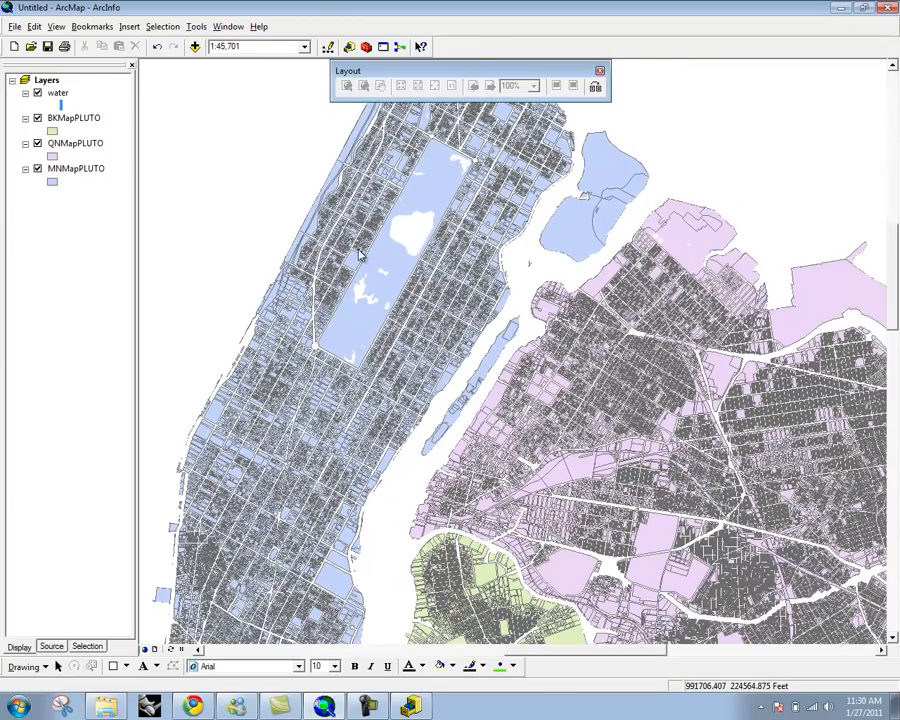
{"action": "left_click", "coordinate": [72, 118]}
{"action": "left_click", "coordinate": [74, 143]}
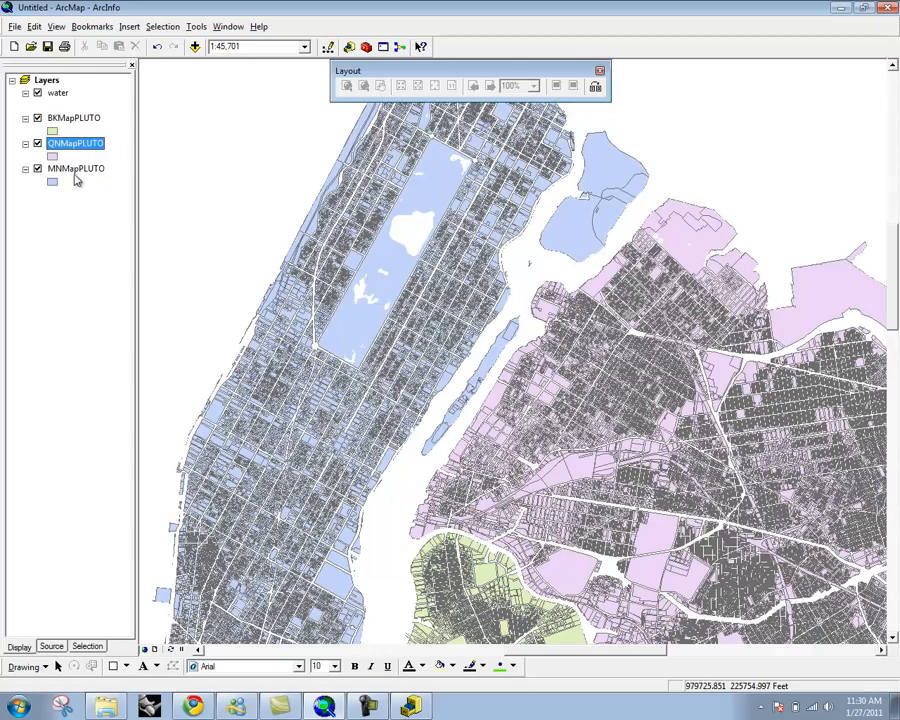
{"action": "left_click", "coordinate": [92, 120]}
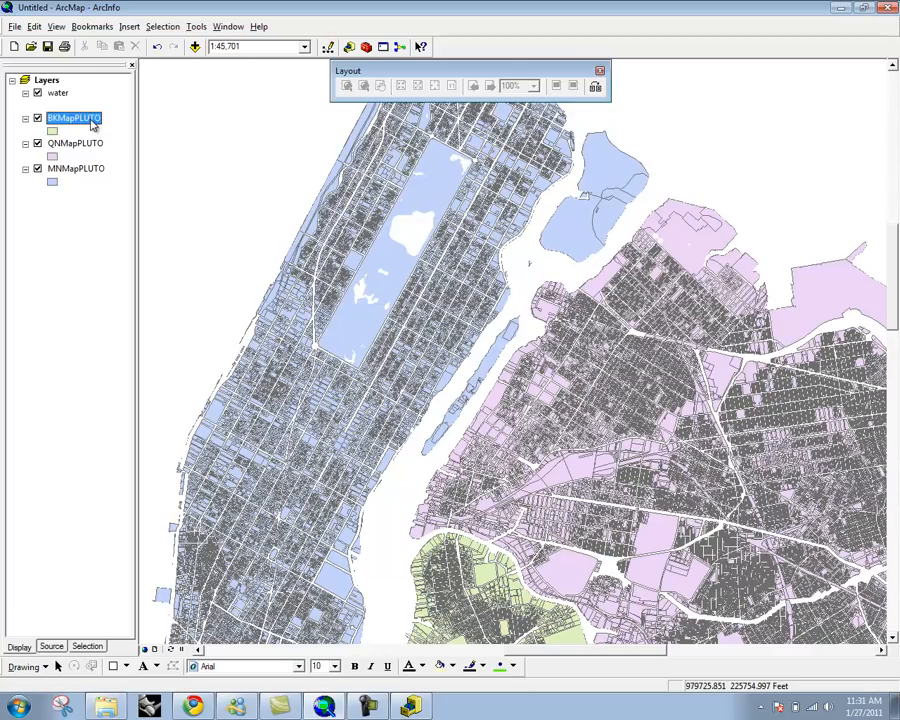
{"action": "right_click", "coordinate": [91, 123]}
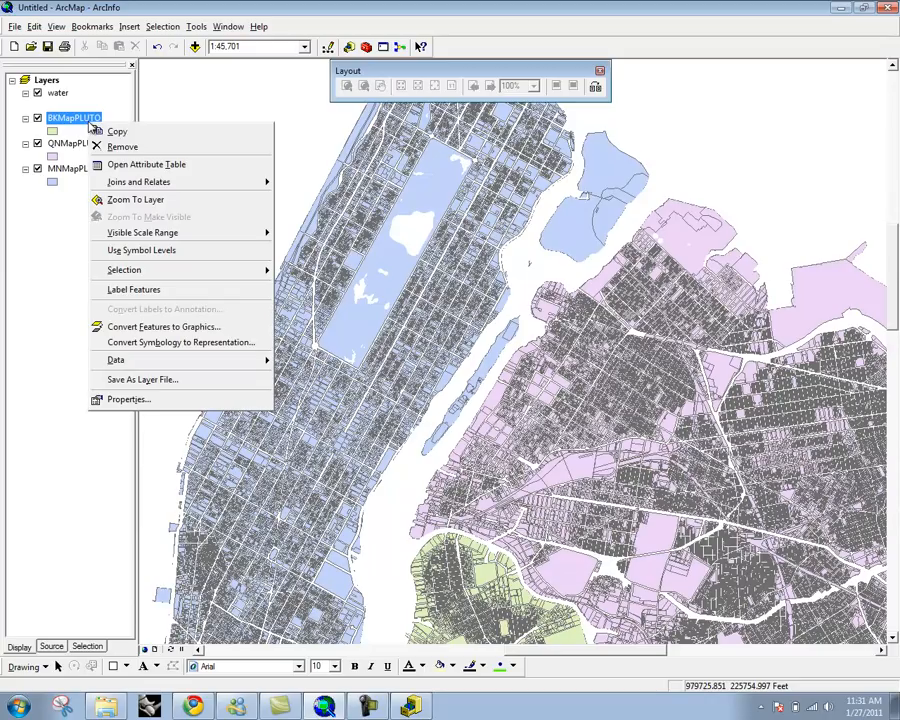
{"action": "left_click", "coordinate": [114, 398]}
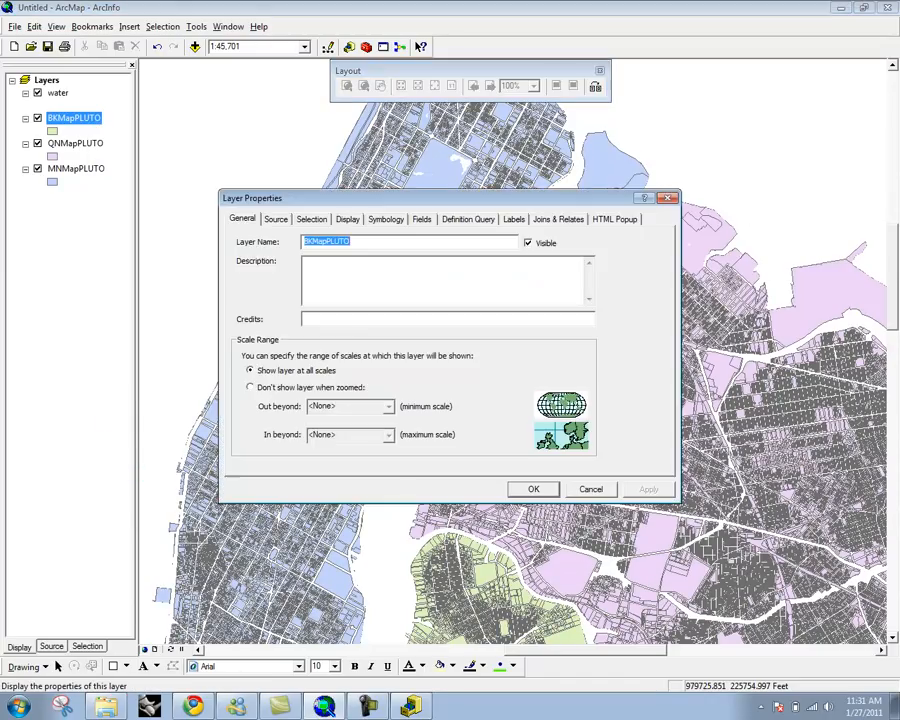
{"action": "left_click", "coordinate": [594, 493]}
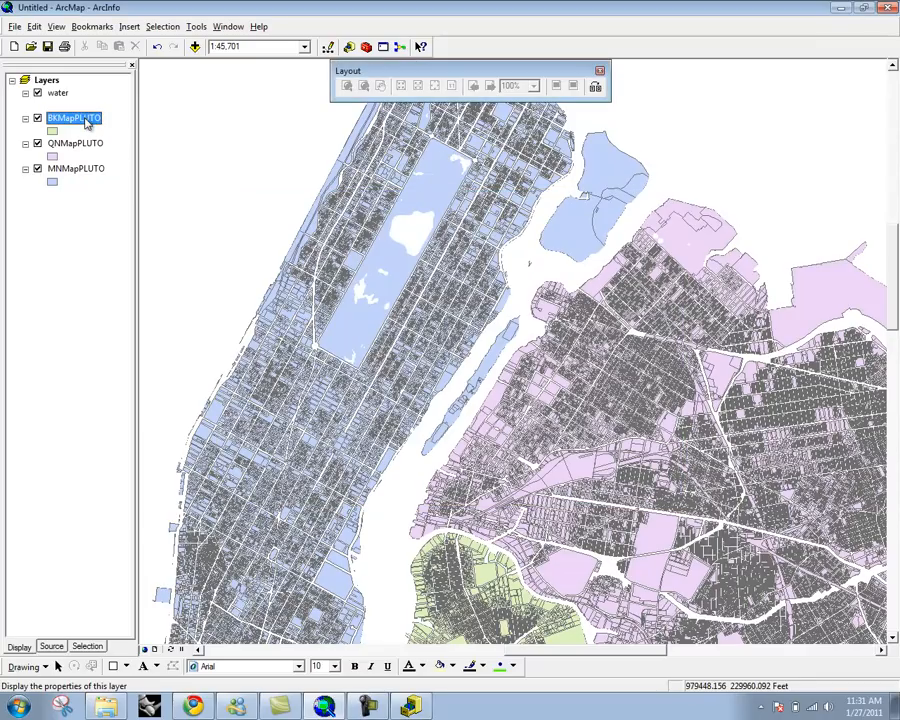
Step: Open the BKMapPLUTO layer's symbology settings and set it to draw quantities with graduated colors
{"action": "double_click", "coordinate": [87, 121]}
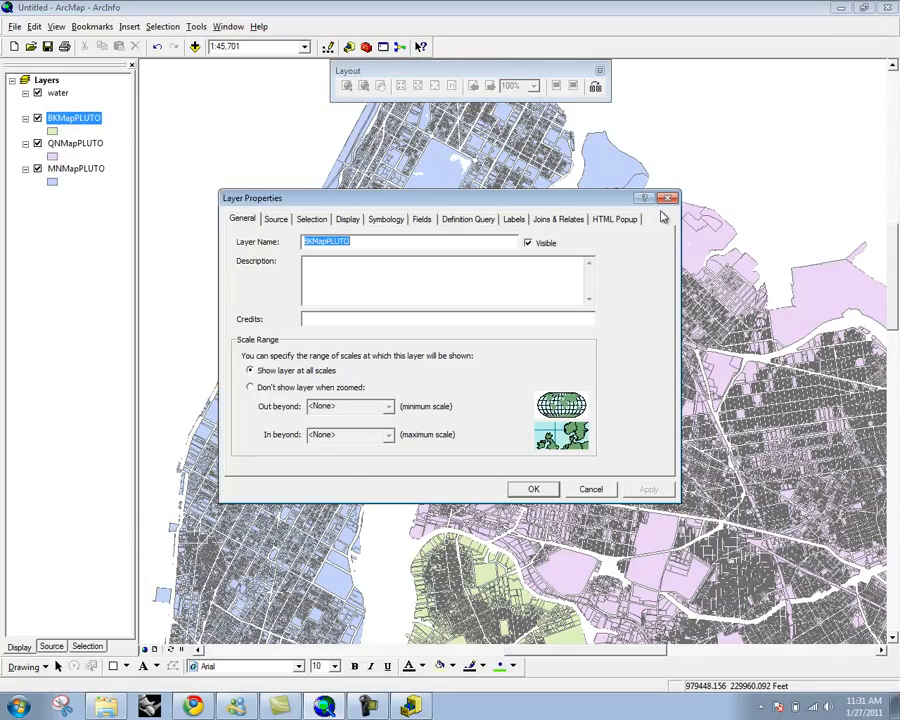
{"action": "left_click", "coordinate": [395, 222]}
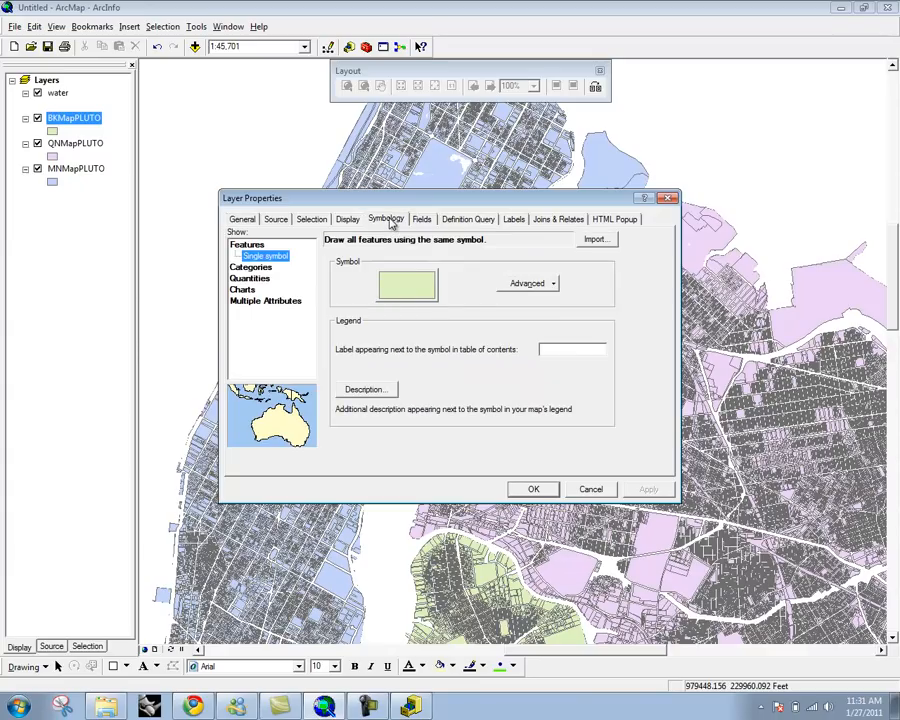
{"action": "left_click_drag", "start_coordinate": [408, 205], "coordinate": [548, 140]}
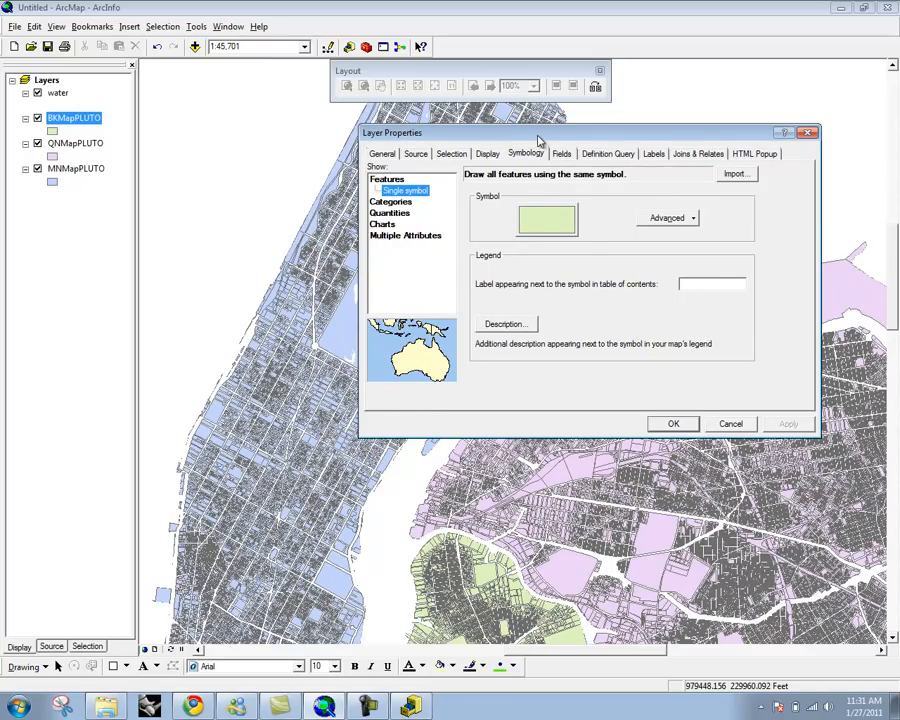
{"action": "left_click", "coordinate": [390, 213]}
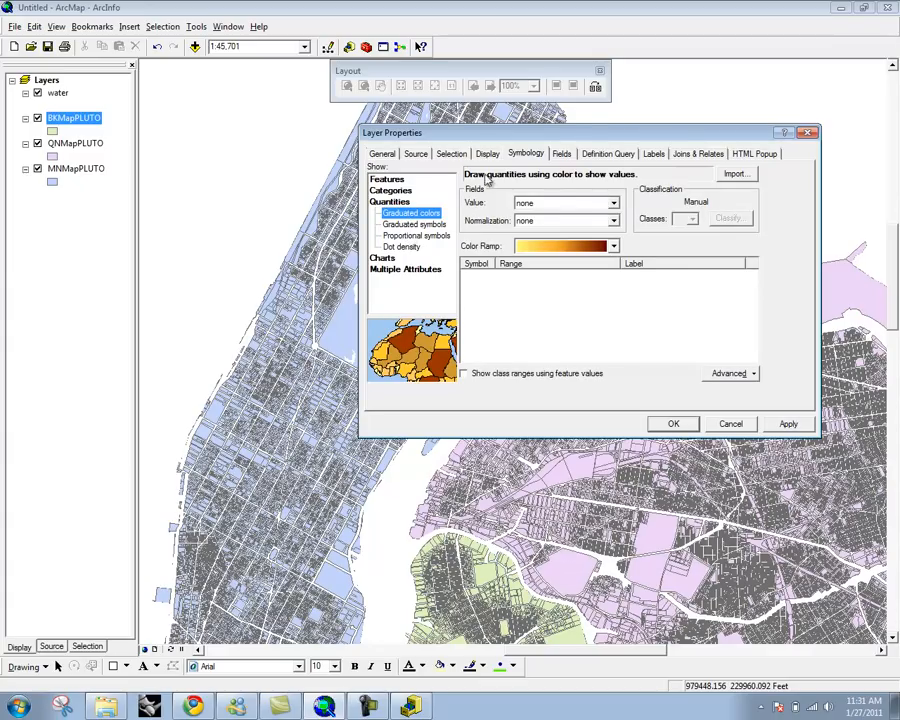
{"action": "left_click_drag", "start_coordinate": [597, 140], "coordinate": [582, 210]}
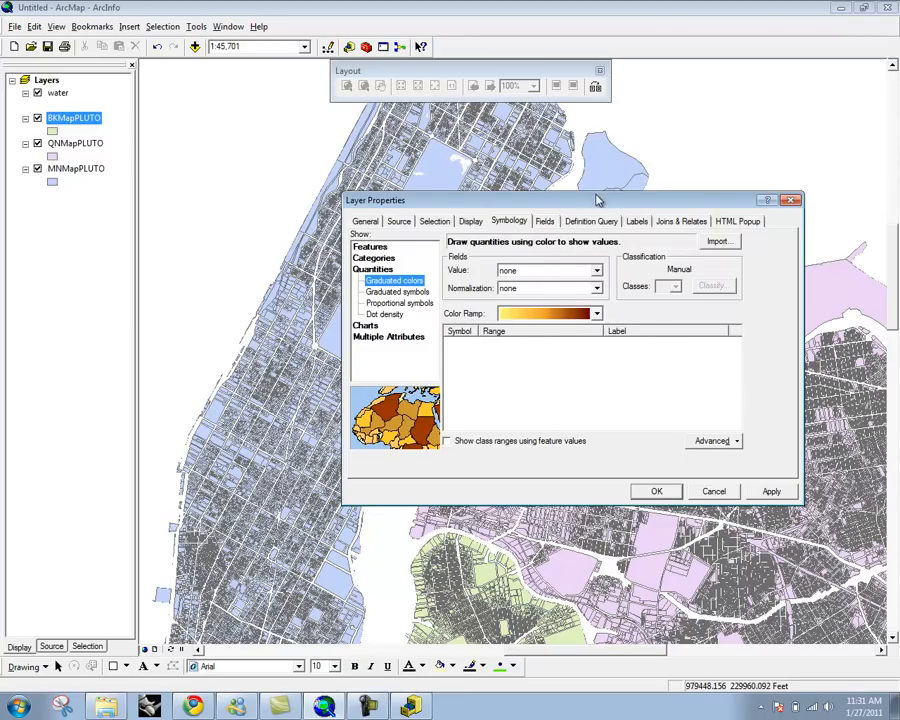
{"action": "left_click_drag", "start_coordinate": [597, 197], "coordinate": [517, 151]}
Step: Use ComArea as the value field for the graduated colors and accept the sample size warning
{"action": "left_click", "coordinate": [518, 224]}
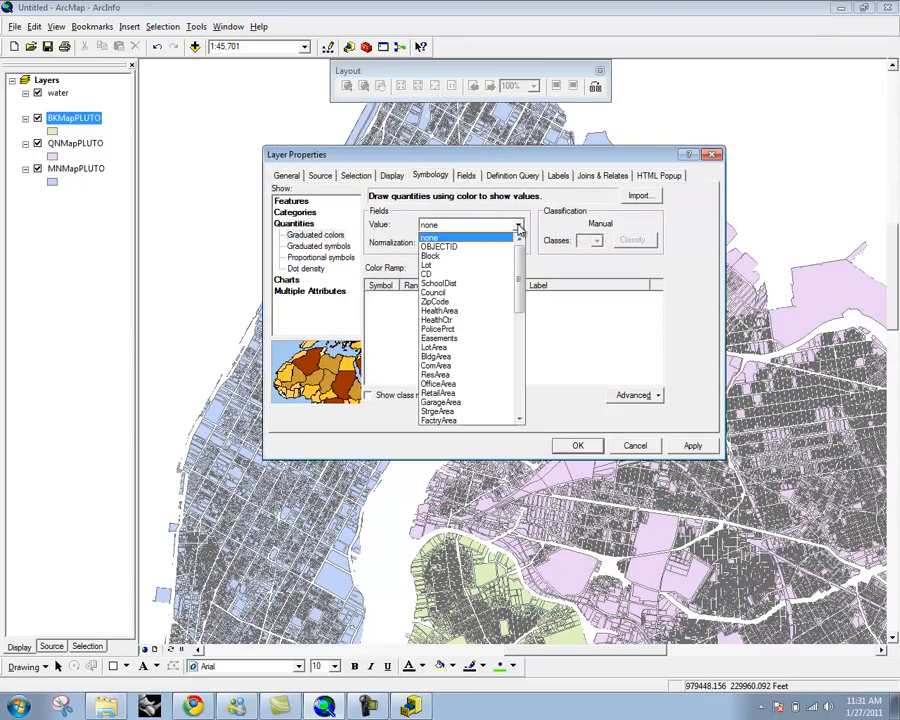
{"action": "left_click_drag", "start_coordinate": [518, 258], "coordinate": [560, 244]}
{"action": "mouse_move", "coordinate": [527, 314]}
{"action": "left_mouse_down"}
{"action": "mouse_move", "coordinate": [535, 355]}
{"action": "mouse_move", "coordinate": [534, 315]}
{"action": "left_mouse_up"}
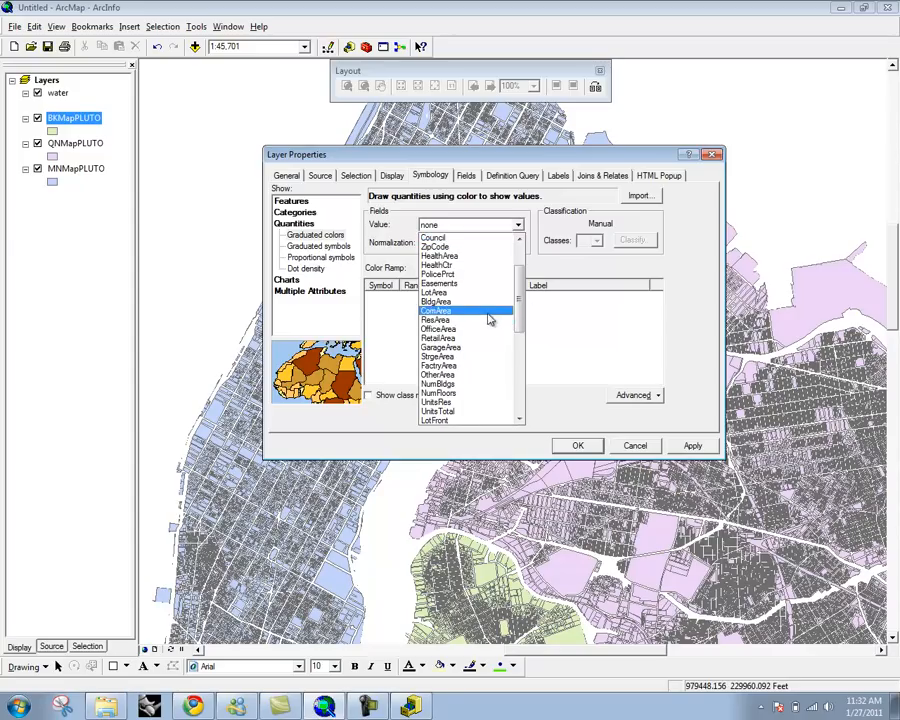
{"action": "left_click", "coordinate": [489, 310]}
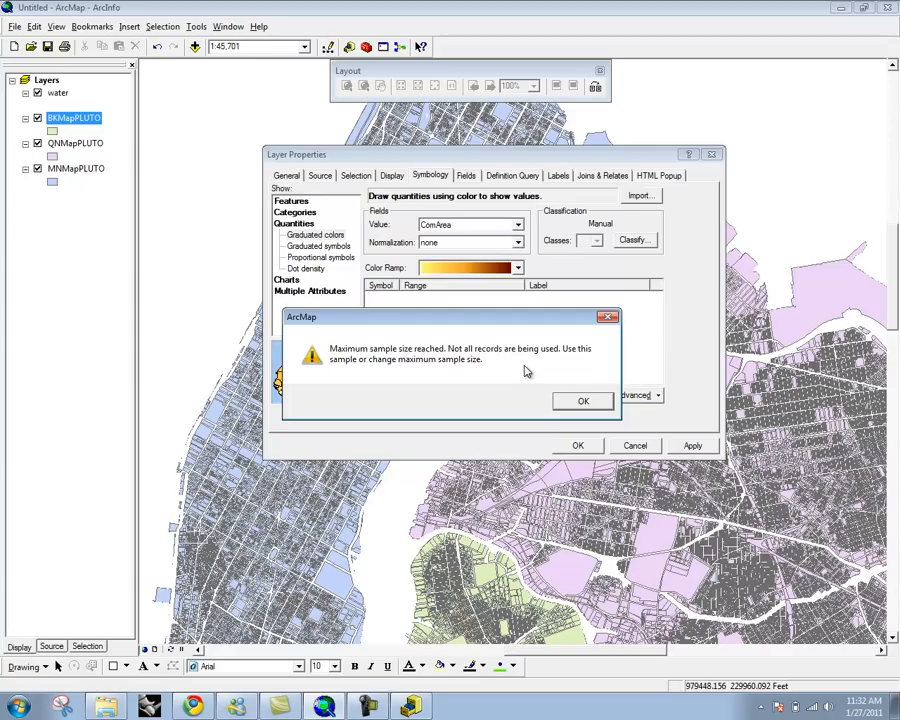
{"action": "left_click", "coordinate": [585, 401]}
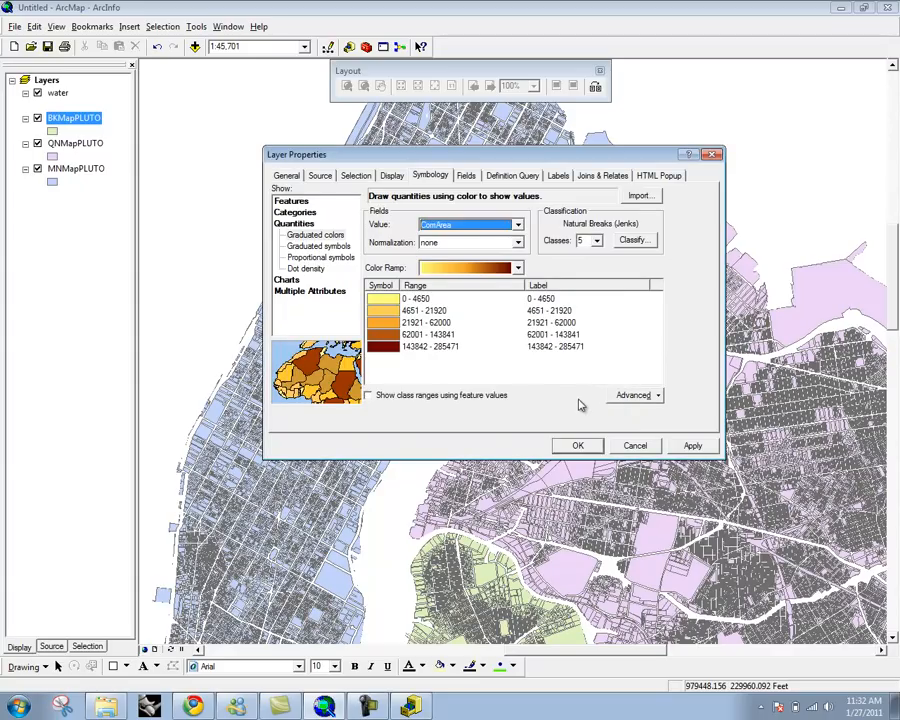
Step: Raise the maximum sample size for the ComArea classification and accept the classification settings
{"action": "left_click", "coordinate": [646, 245]}
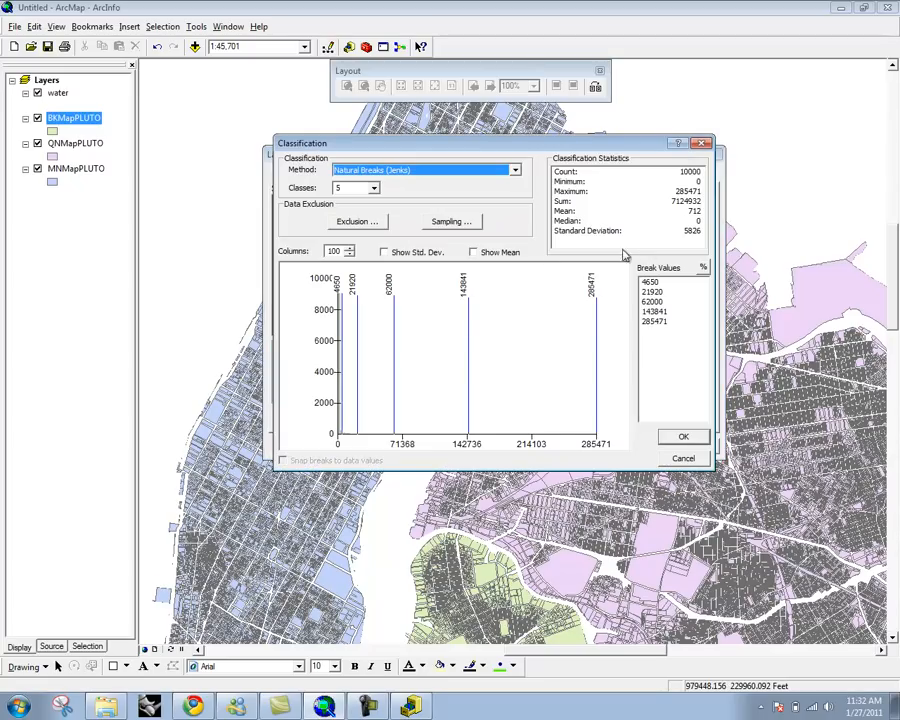
{"action": "left_click", "coordinate": [457, 226]}
{"action": "left_click", "coordinate": [492, 286]}
{"action": "left_click_drag", "start_coordinate": [530, 244], "coordinate": [400, 276]}
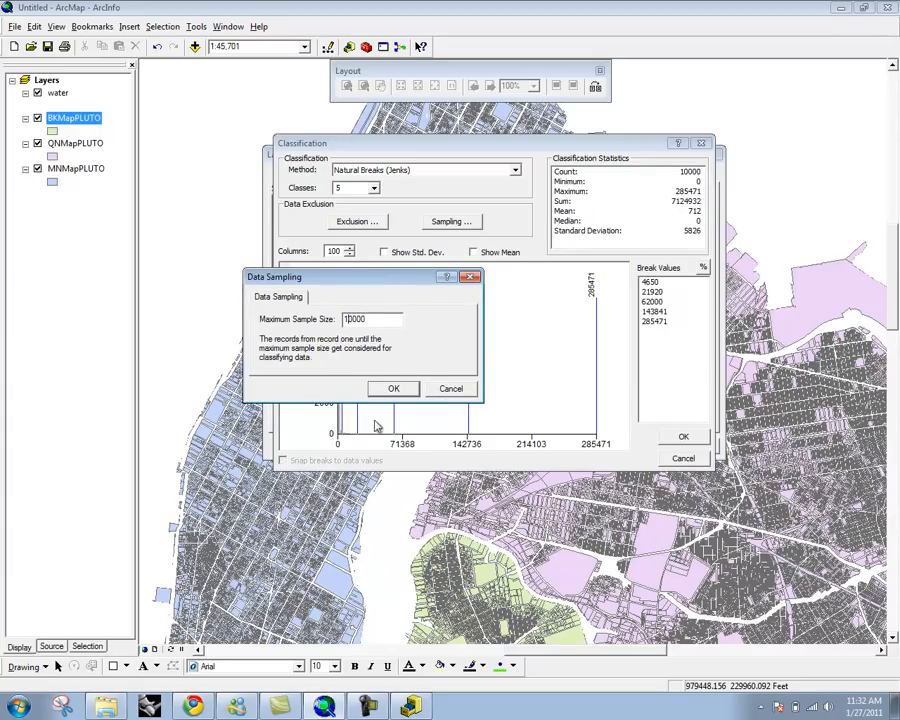
{"action": "double_click", "coordinate": [391, 323]}
{"action": "type", "text": "30"}
{"action": "left_click", "coordinate": [394, 388]}
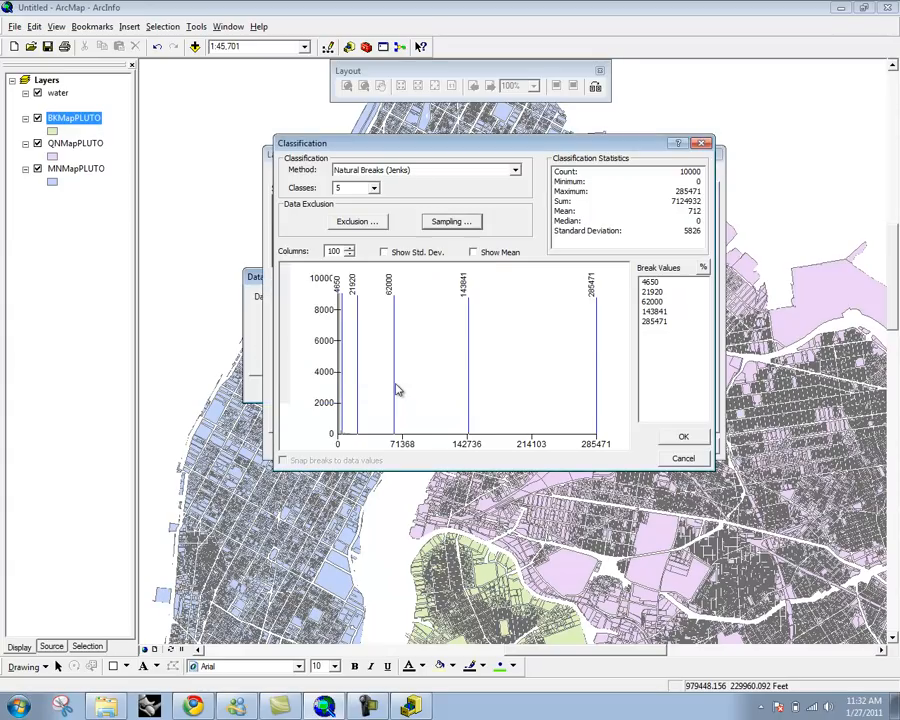
{"action": "left_click", "coordinate": [676, 441]}
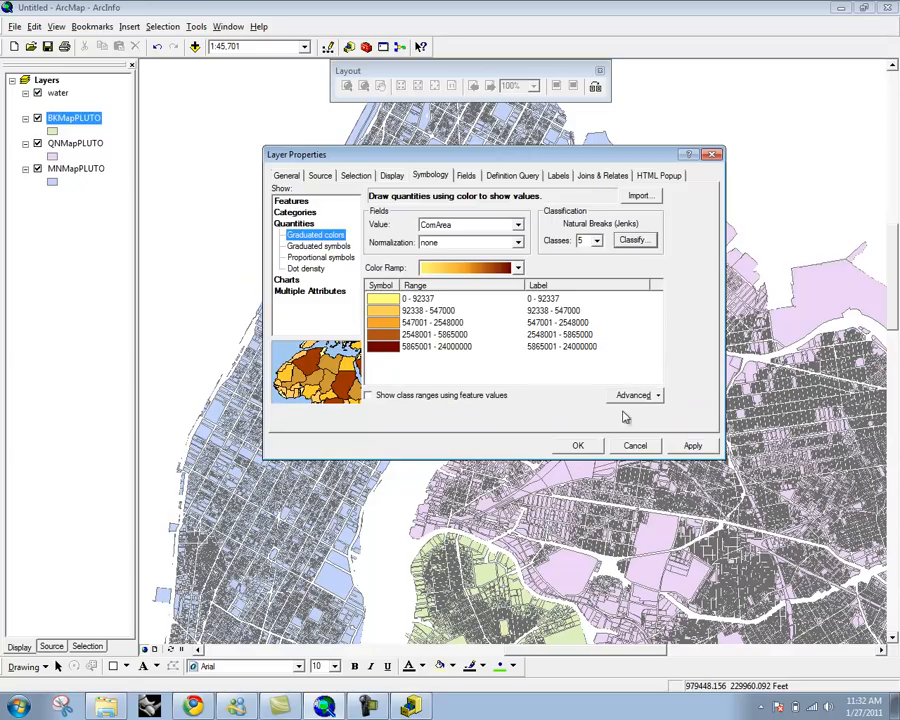
Step: Switch the graduated colors' value field to ResArea and return it to ComArea
{"action": "left_click", "coordinate": [518, 226]}
{"action": "scroll", "coordinate": [512, 240], "scroll_direction": "up", "scroll_amount": 1}
{"action": "left_click", "coordinate": [505, 243]}
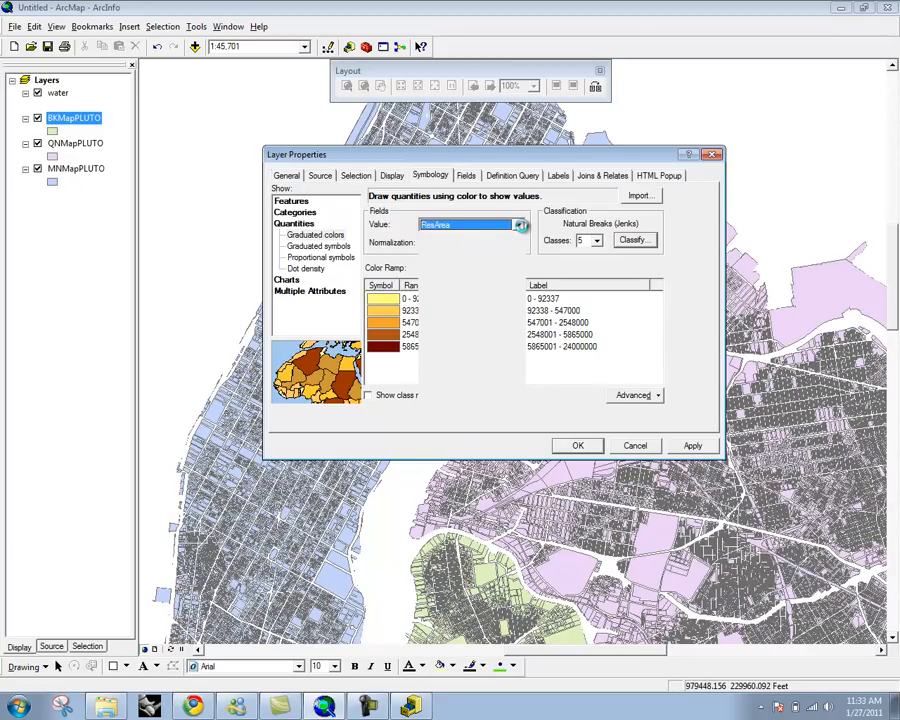
{"action": "left_click", "coordinate": [520, 226]}
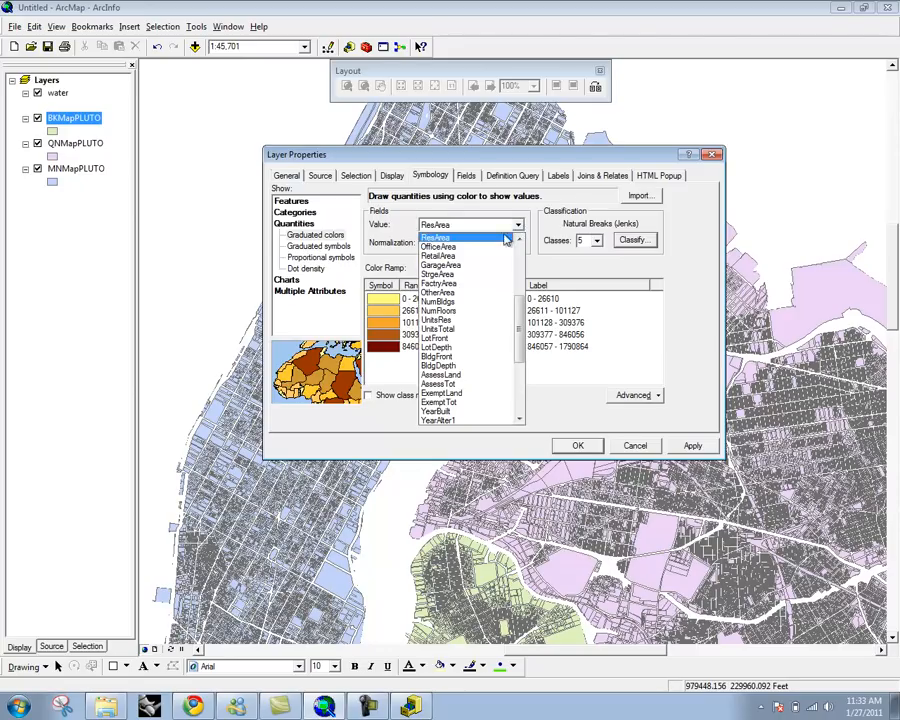
{"action": "left_click", "coordinate": [522, 241]}
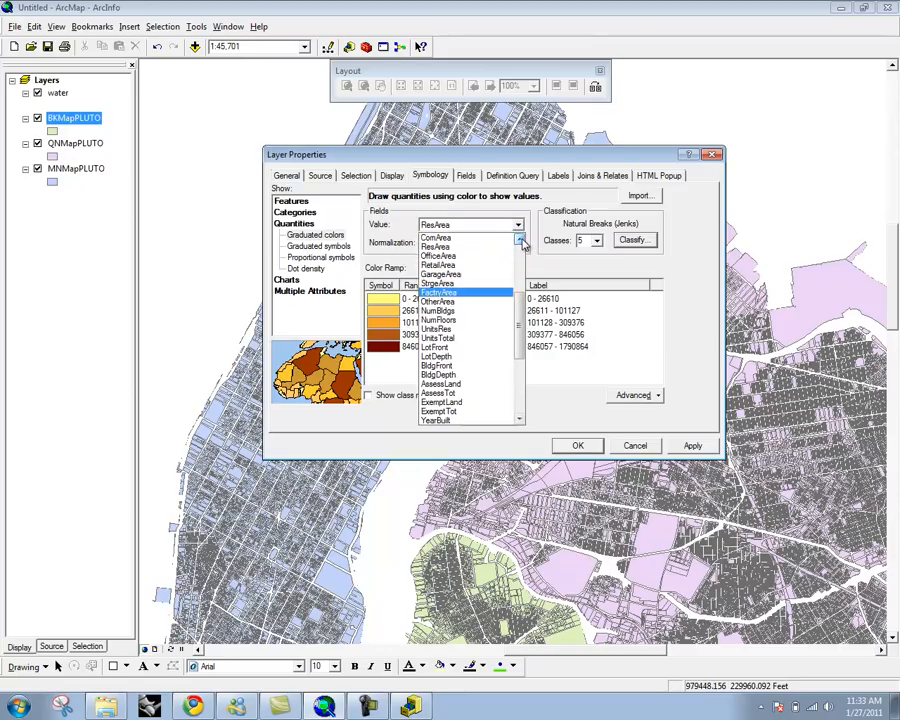
{"action": "left_click", "coordinate": [522, 241]}
{"action": "left_click", "coordinate": [476, 255]}
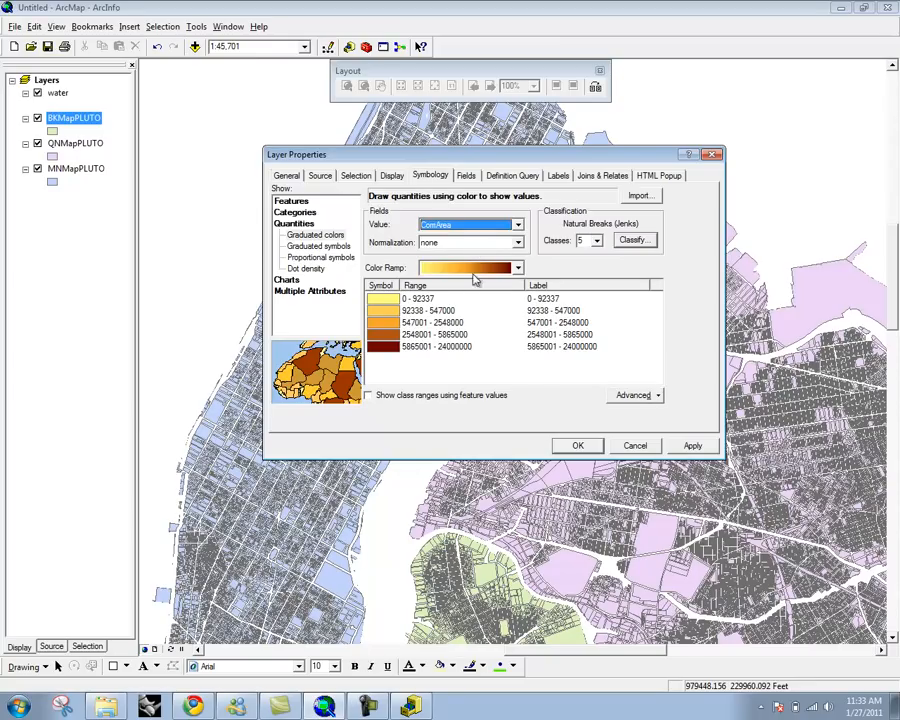
Step: Apply the ComArea graduated colors to the BKMapPLUTO layer and close its properties
{"action": "left_click", "coordinate": [691, 446]}
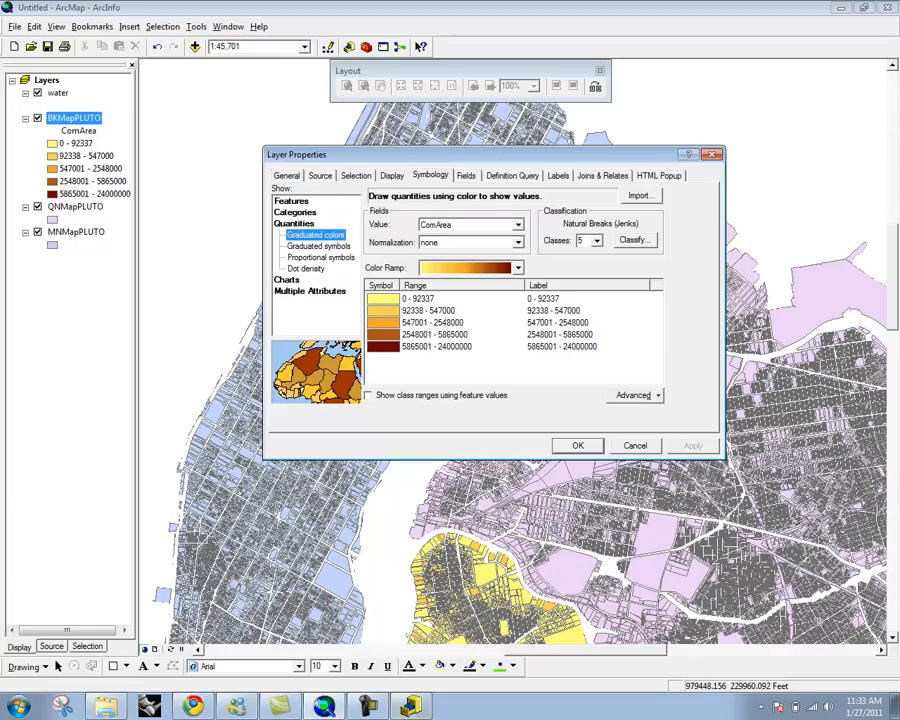
{"action": "left_click", "coordinate": [578, 445]}
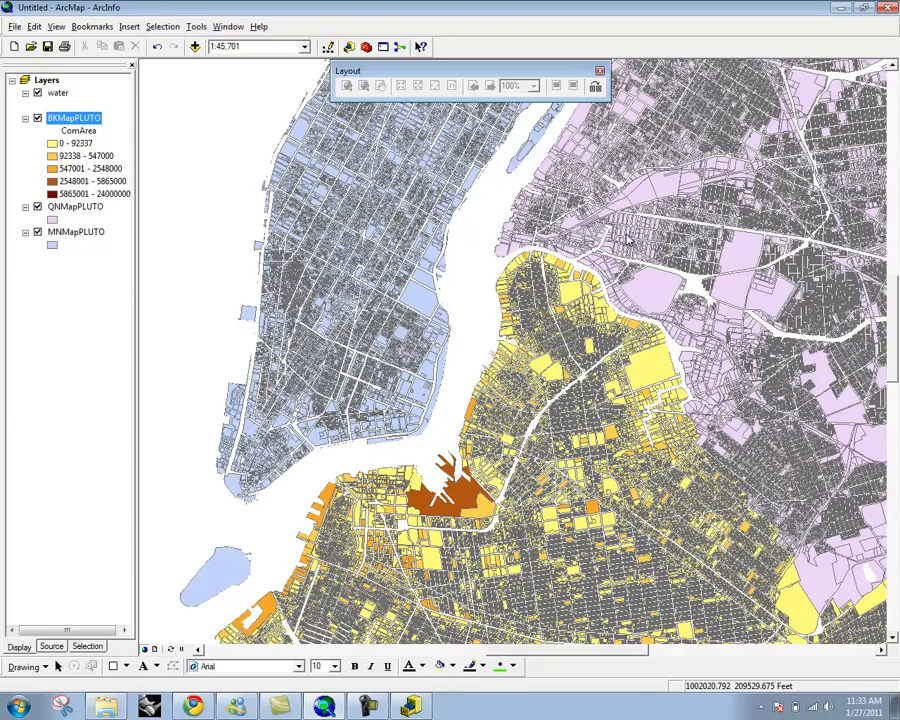
{"action": "mouse_move", "coordinate": [562, 435]}
{"action": "left_mouse_down"}
{"action": "mouse_move", "coordinate": [597, 309]}
{"action": "mouse_move", "coordinate": [590, 271]}
{"action": "left_mouse_up"}
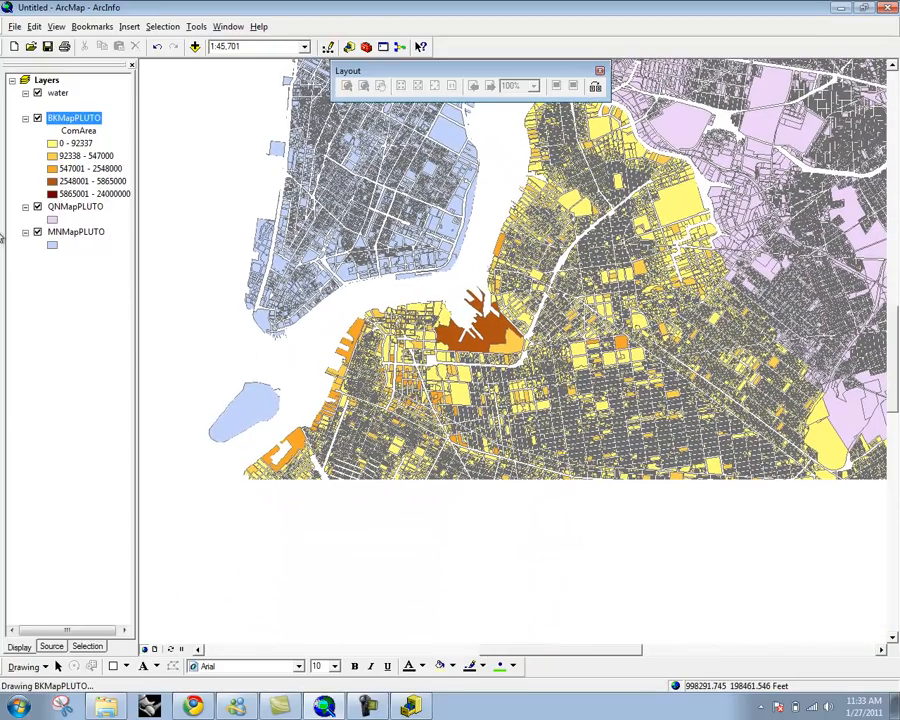
Step: Reopen the BKMapPLUTO symbology settings and choose the yellow-green to dark blue color ramp
{"action": "double_click", "coordinate": [83, 124]}
{"action": "left_click_drag", "start_coordinate": [603, 205], "coordinate": [417, 71]}
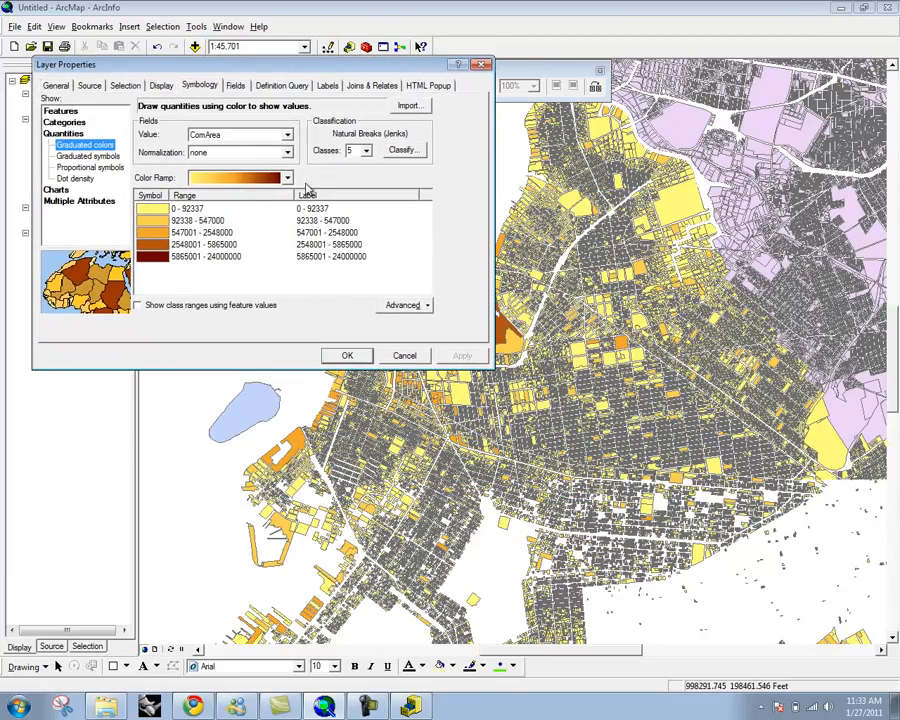
{"action": "left_click", "coordinate": [287, 178]}
{"action": "scroll", "coordinate": [293, 283], "scroll_direction": "down", "scroll_amount": 3}
{"action": "left_click_drag", "start_coordinate": [293, 283], "coordinate": [298, 311]}
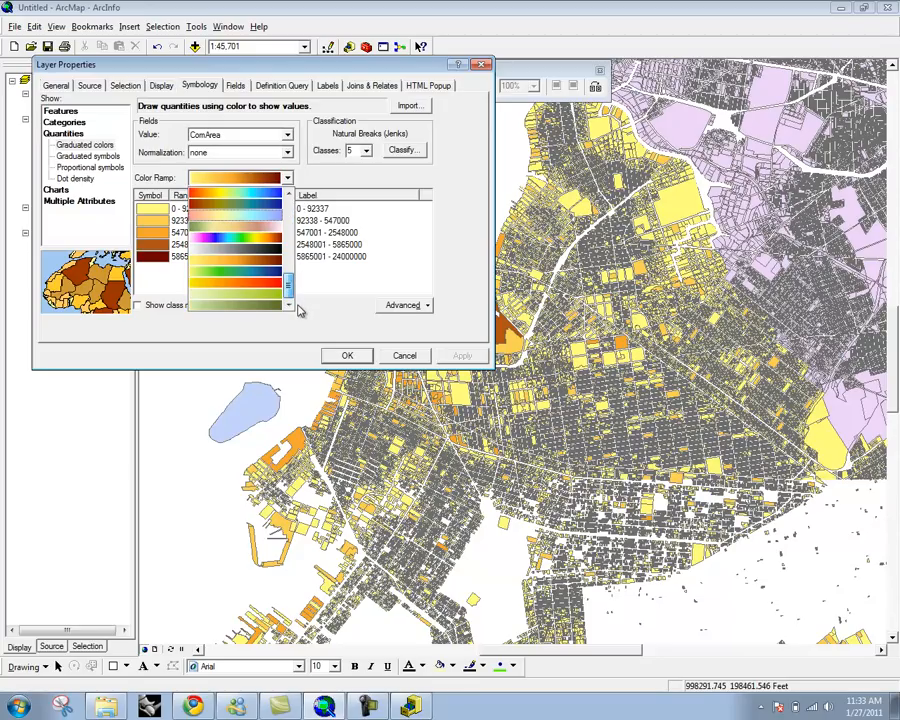
{"action": "left_click", "coordinate": [272, 284]}
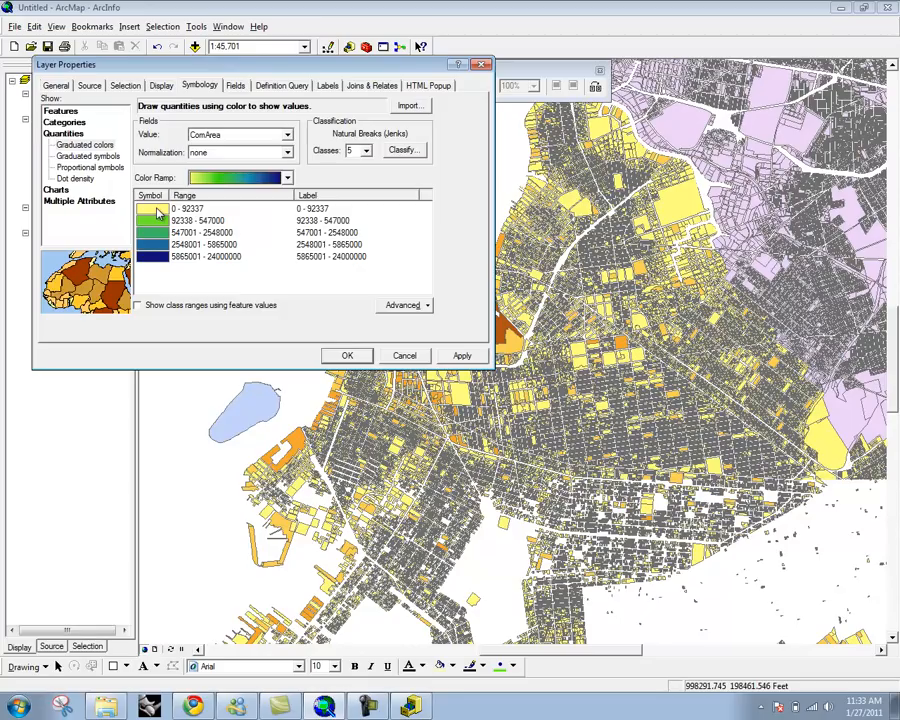
Step: Set the fill color of the highest ComArea class, 5865001 - 24000000, to orange
{"action": "left_click", "coordinate": [157, 212]}
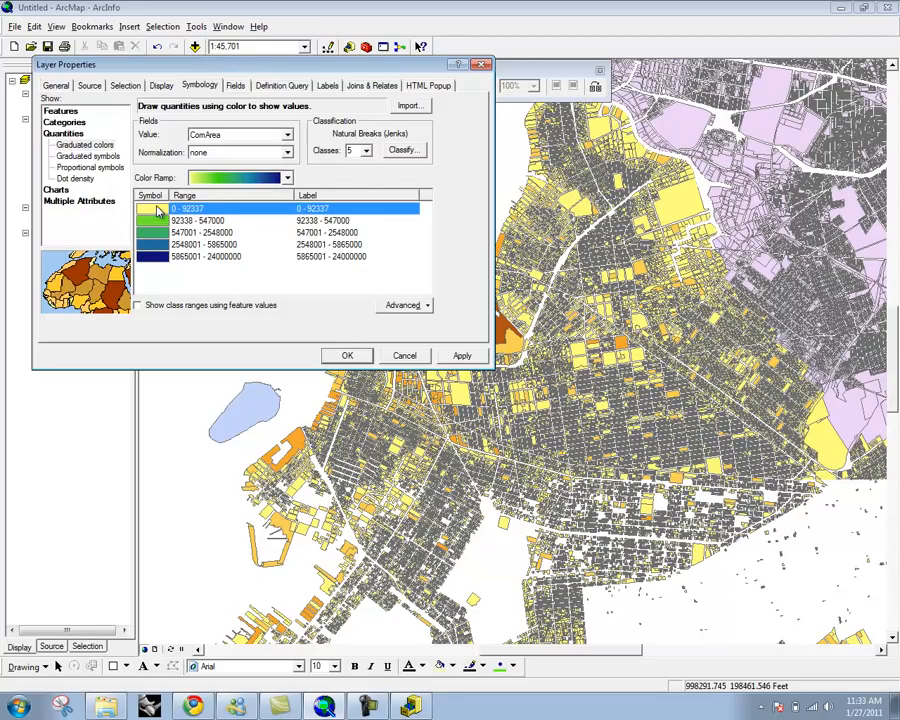
{"action": "left_click", "coordinate": [150, 256]}
{"action": "right_click", "coordinate": [148, 257]}
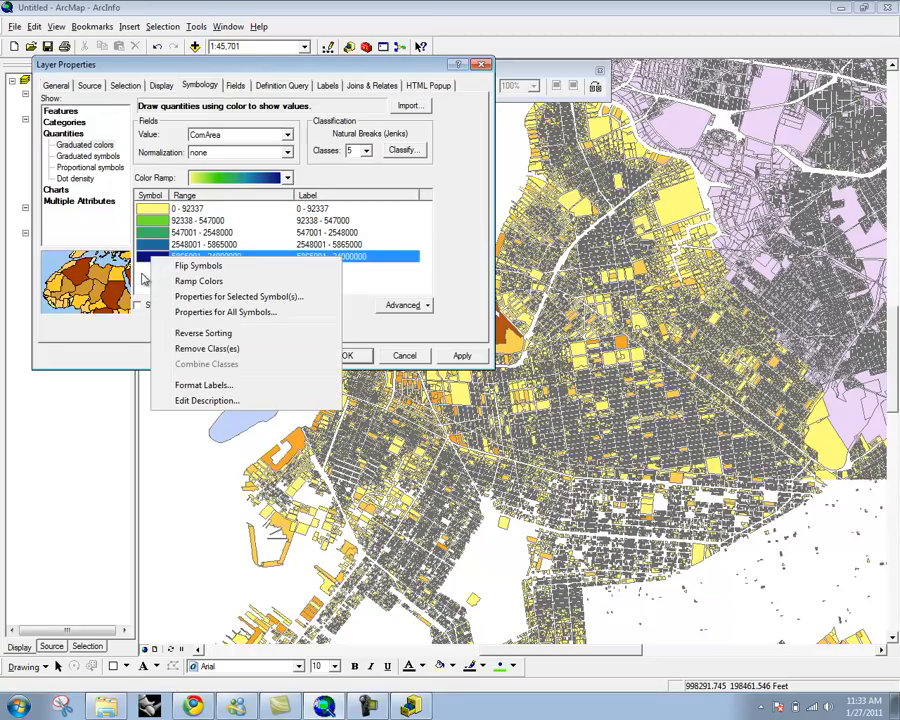
{"action": "left_click", "coordinate": [145, 274]}
{"action": "double_click", "coordinate": [145, 255]}
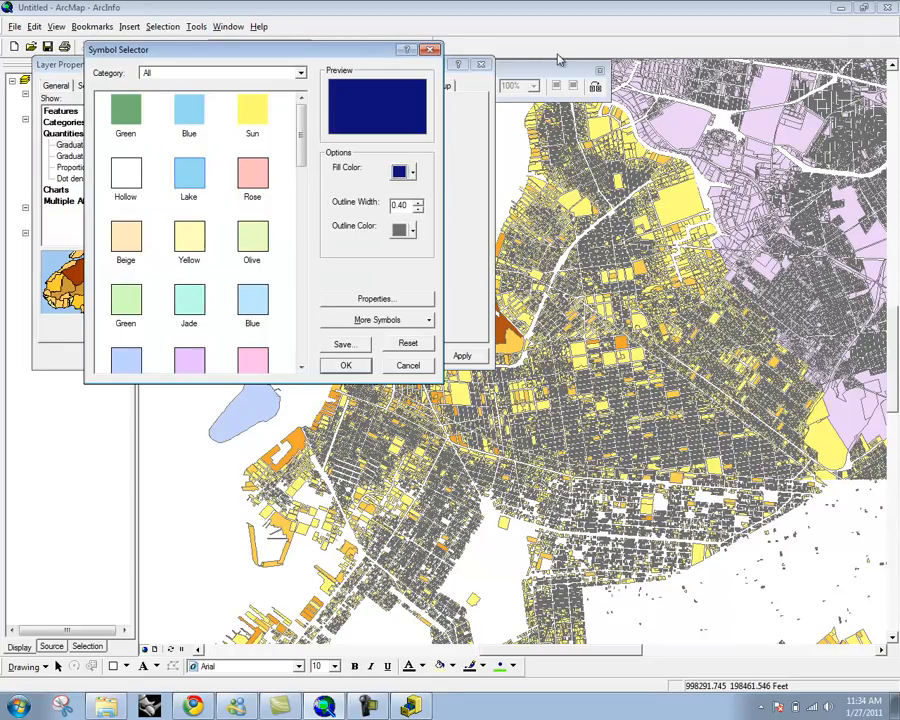
{"action": "left_click", "coordinate": [412, 172]}
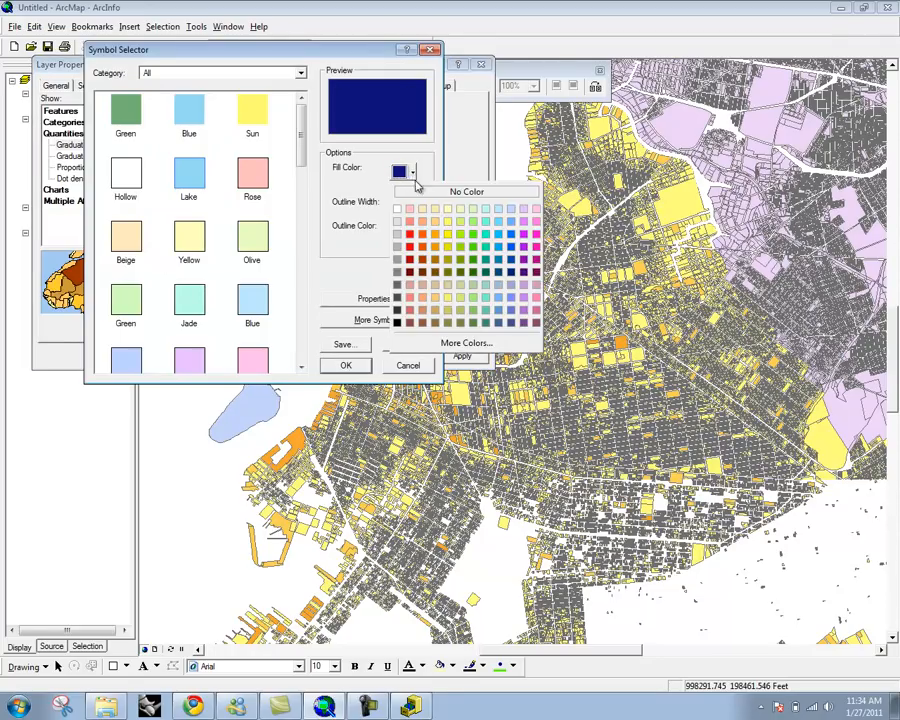
{"action": "left_click", "coordinate": [430, 234]}
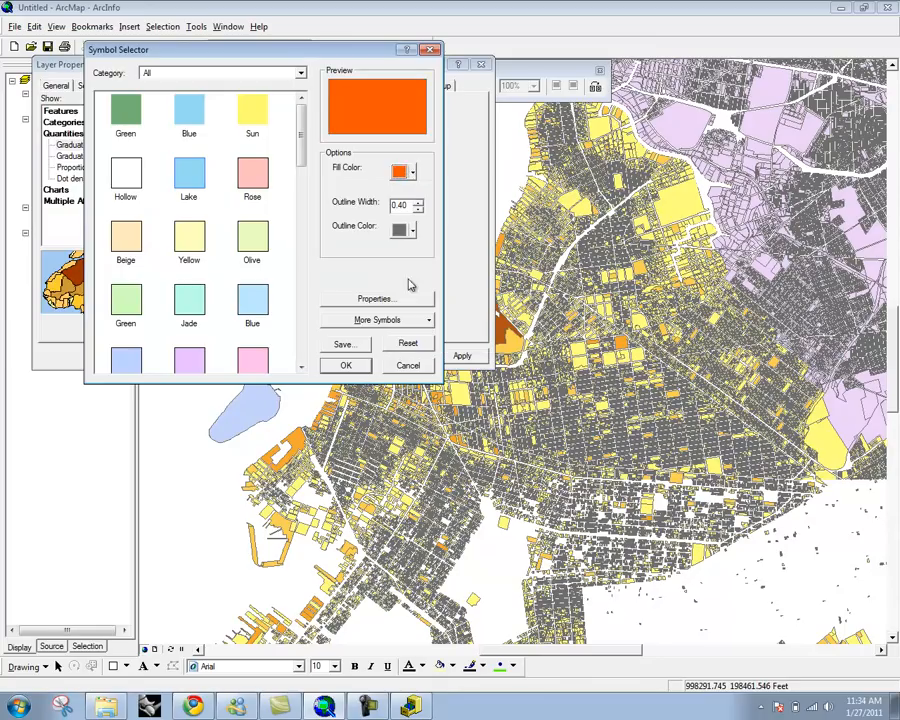
{"action": "left_click", "coordinate": [341, 368]}
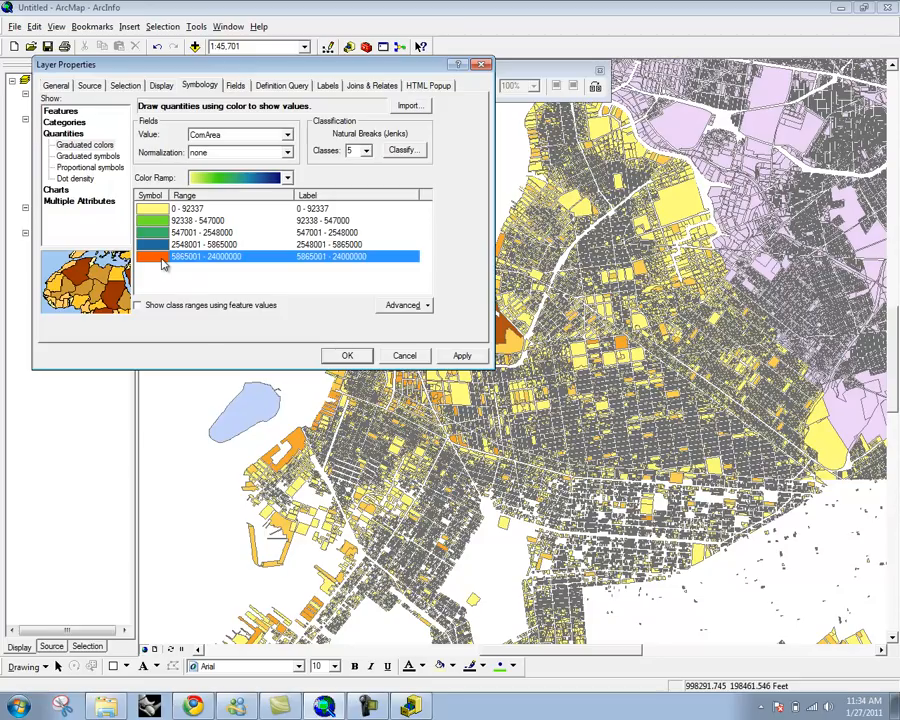
Step: Ramp the ComArea class colors from yellow to orange, and set the 547001 - 2548000 class's fill color to light green
{"action": "right_click", "coordinate": [167, 259]}
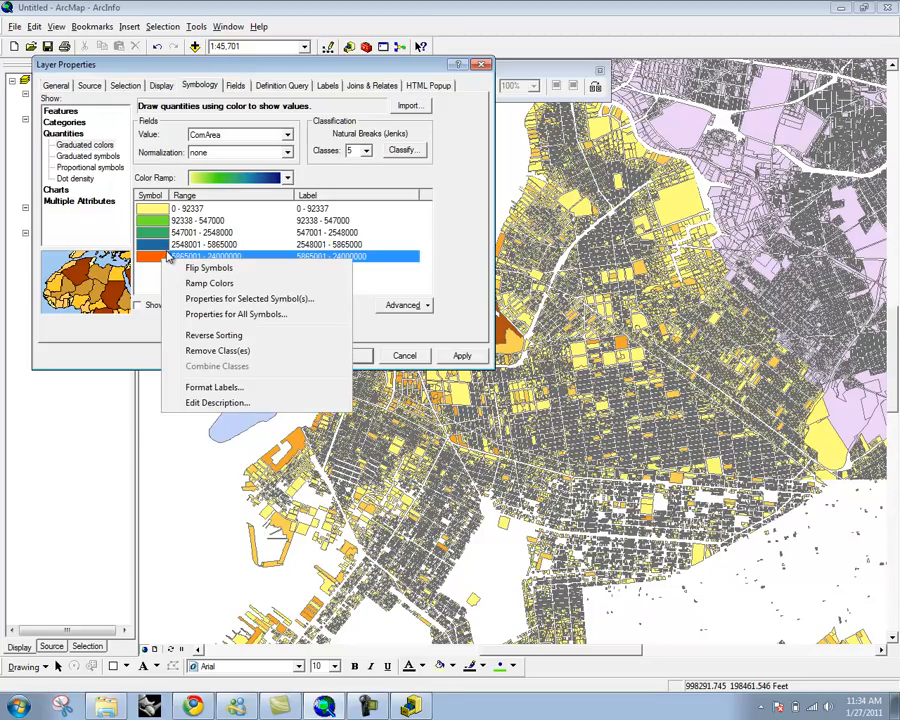
{"action": "left_click", "coordinate": [212, 285]}
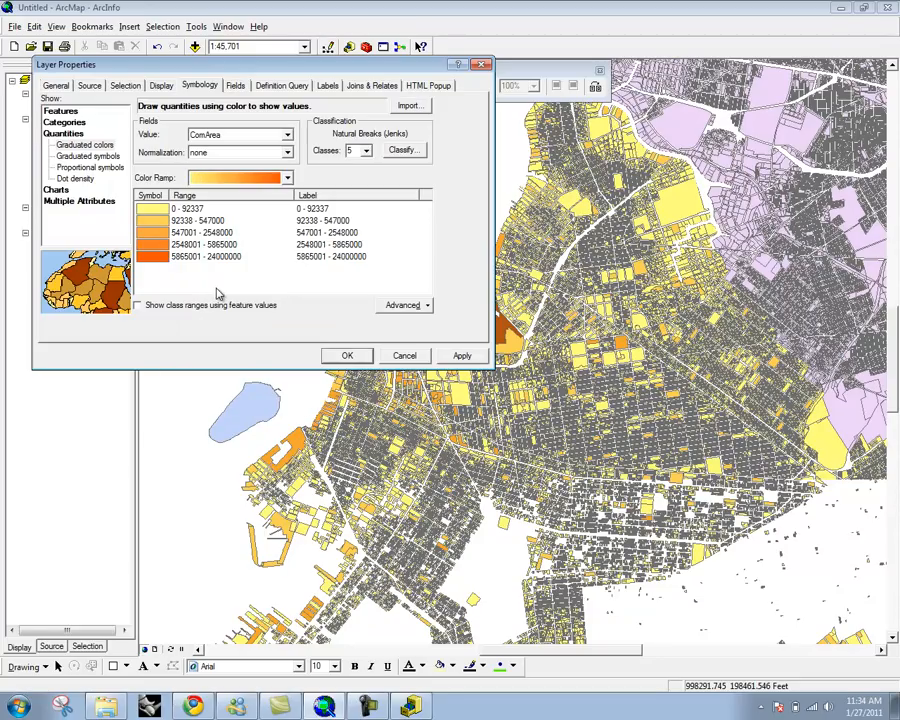
{"action": "left_click", "coordinate": [165, 234]}
{"action": "double_click", "coordinate": [165, 236]}
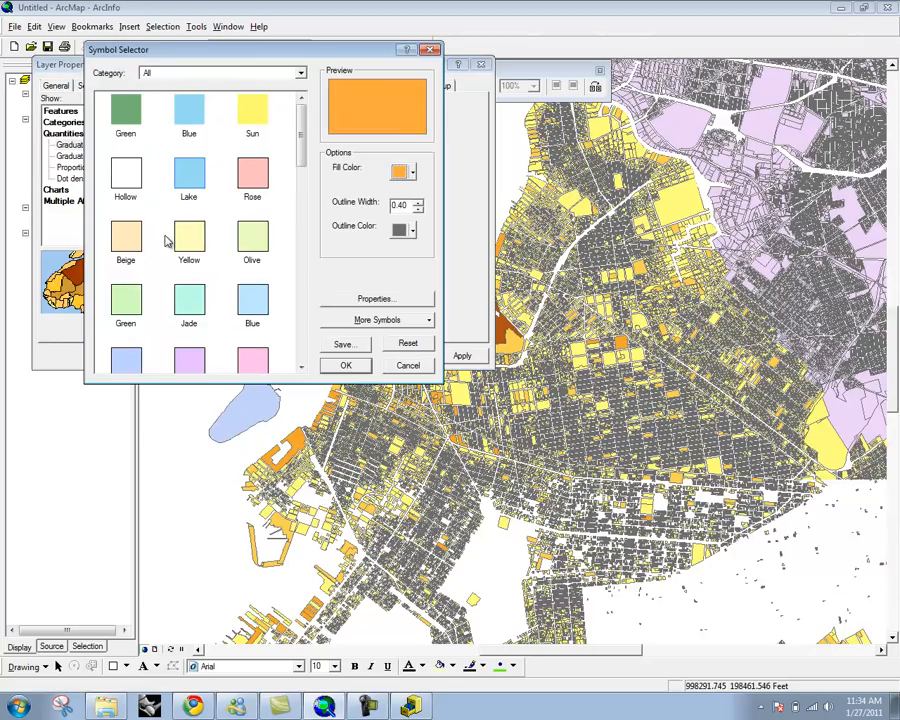
{"action": "left_click", "coordinate": [407, 172]}
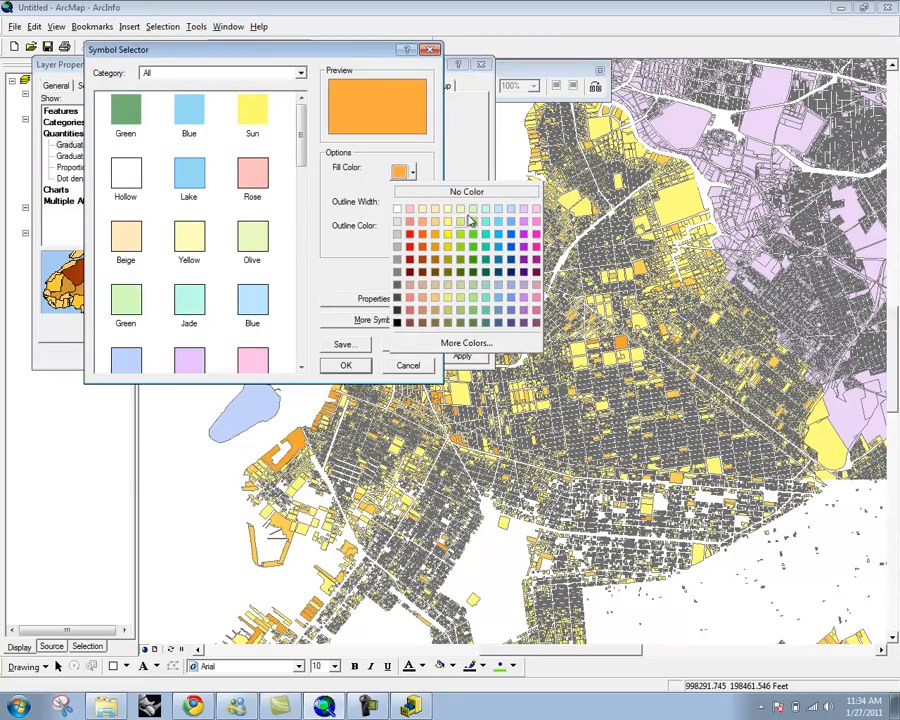
{"action": "left_click", "coordinate": [472, 220]}
{"action": "left_click", "coordinate": [345, 365]}
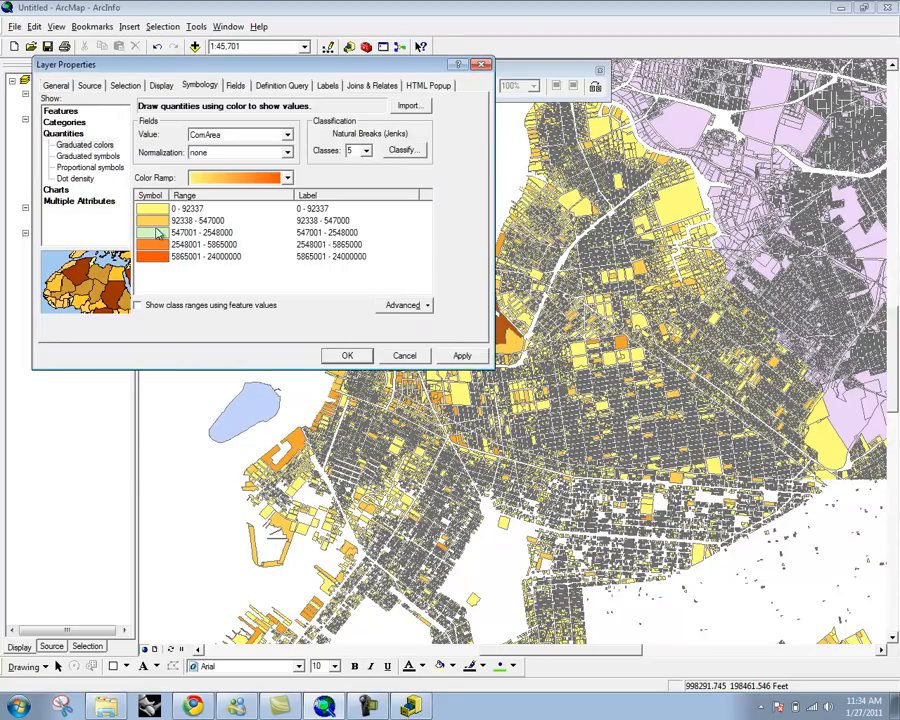
Step: Ramp the class colors again so the in-between classes blend through the light green middle class
{"action": "left_click", "coordinate": [168, 234]}
{"action": "right_click", "coordinate": [168, 236]}
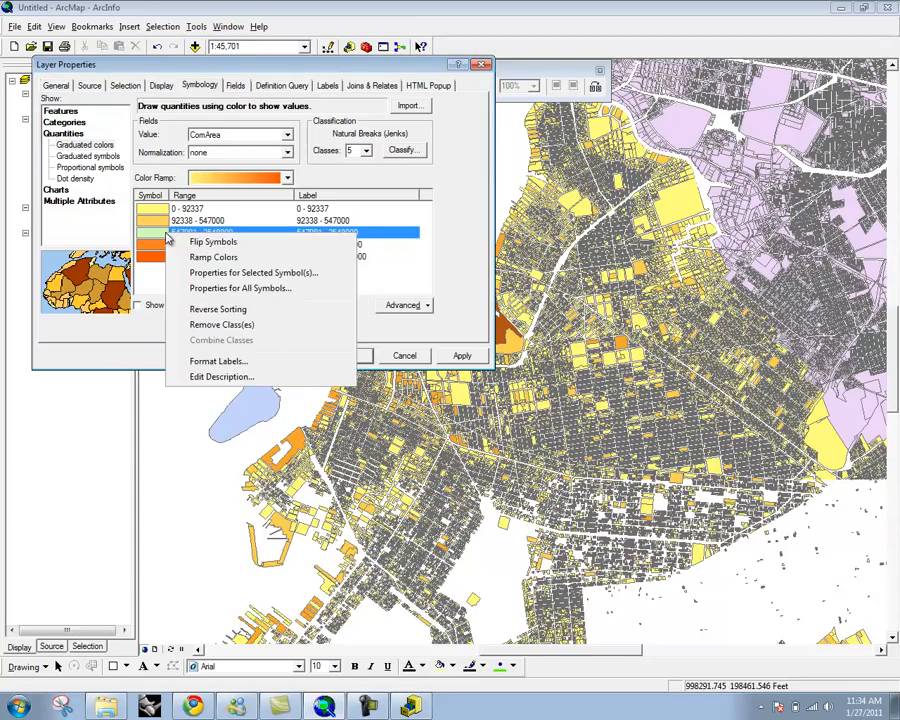
{"action": "left_click", "coordinate": [230, 257]}
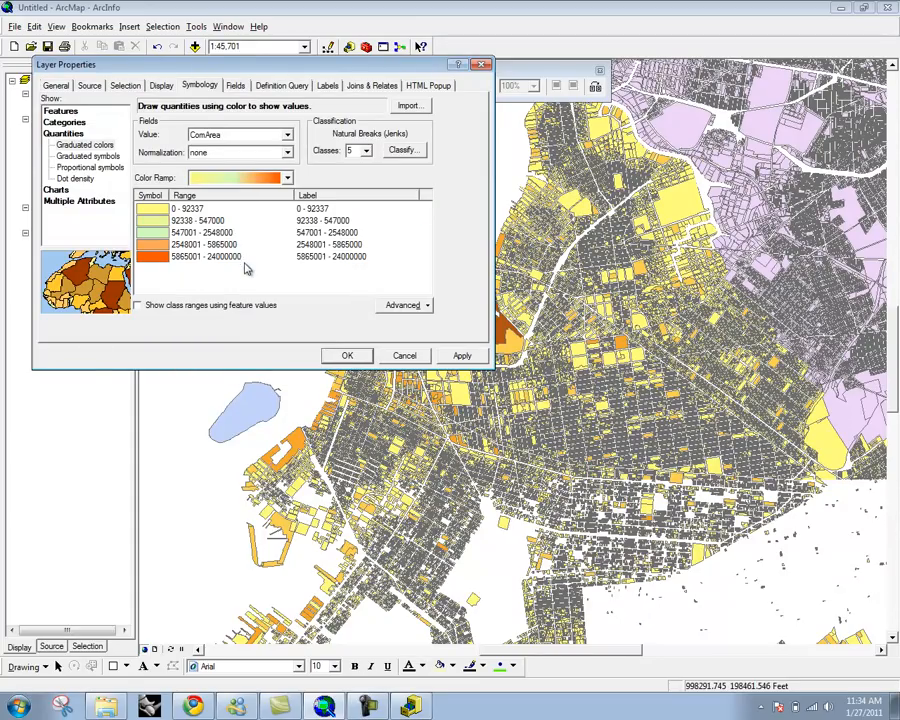
Step: Set the outline color of all BKMapPLUTO class symbols to No Color and accept the layer properties
{"action": "left_click", "coordinate": [148, 234]}
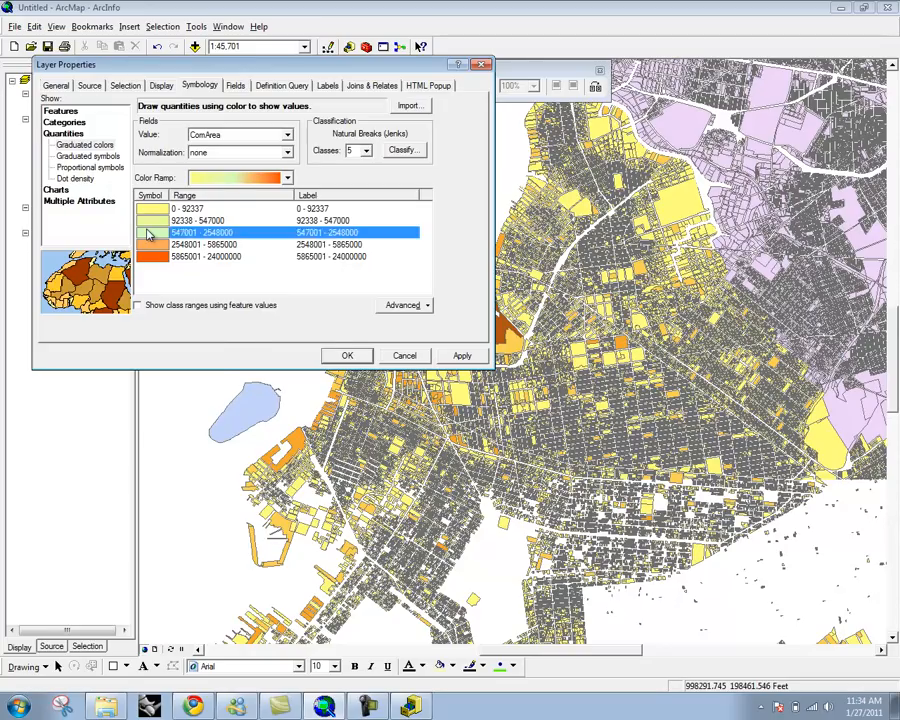
{"action": "right_click", "coordinate": [148, 234]}
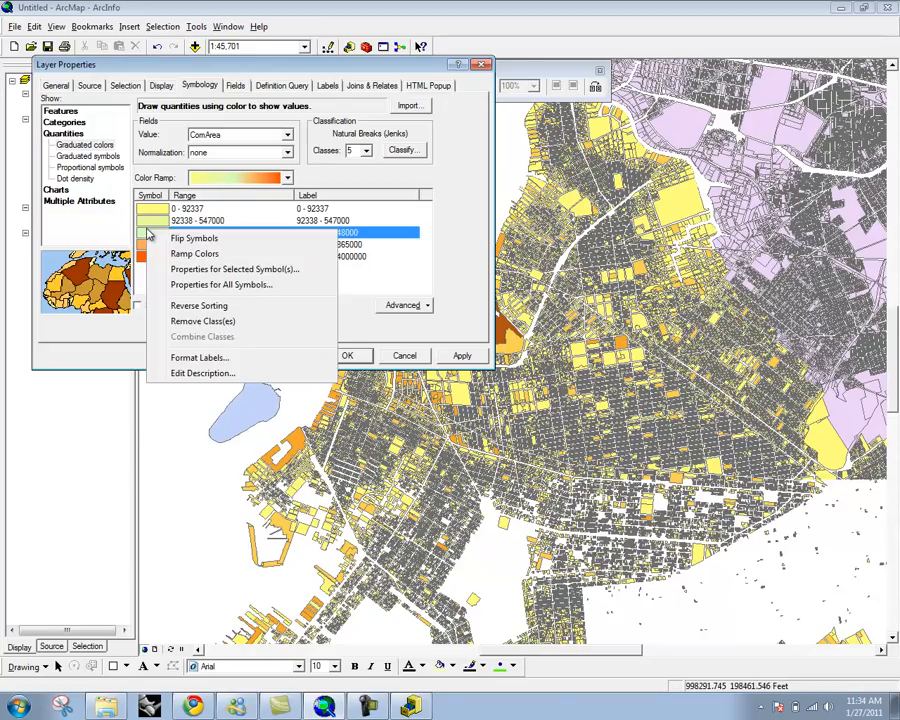
{"action": "left_click", "coordinate": [195, 285]}
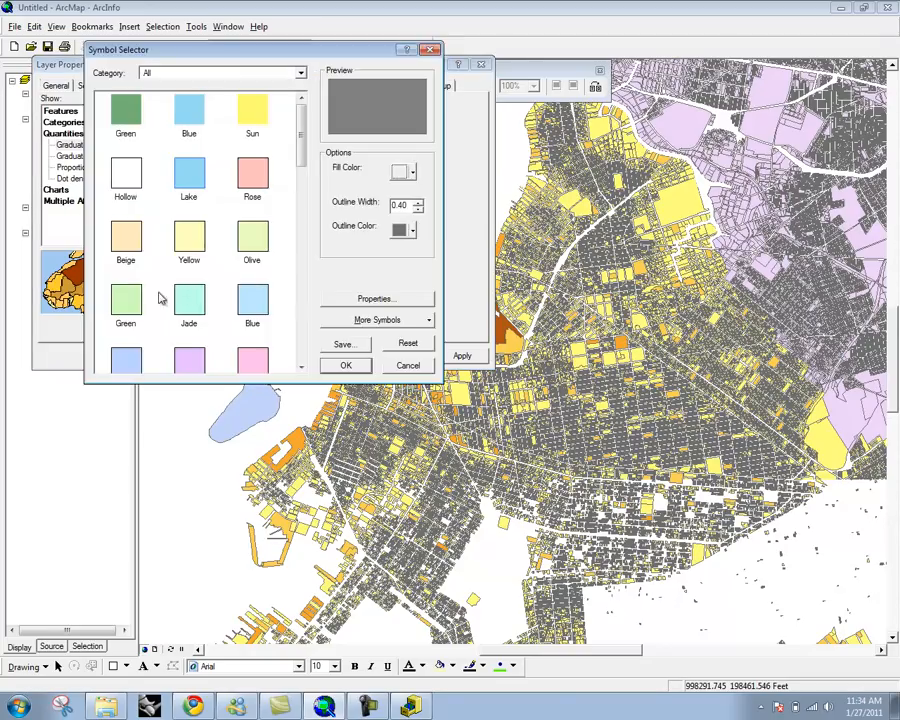
{"action": "left_click", "coordinate": [410, 231]}
{"action": "left_click", "coordinate": [408, 252]}
{"action": "left_click", "coordinate": [364, 365]}
{"action": "left_click", "coordinate": [364, 362]}
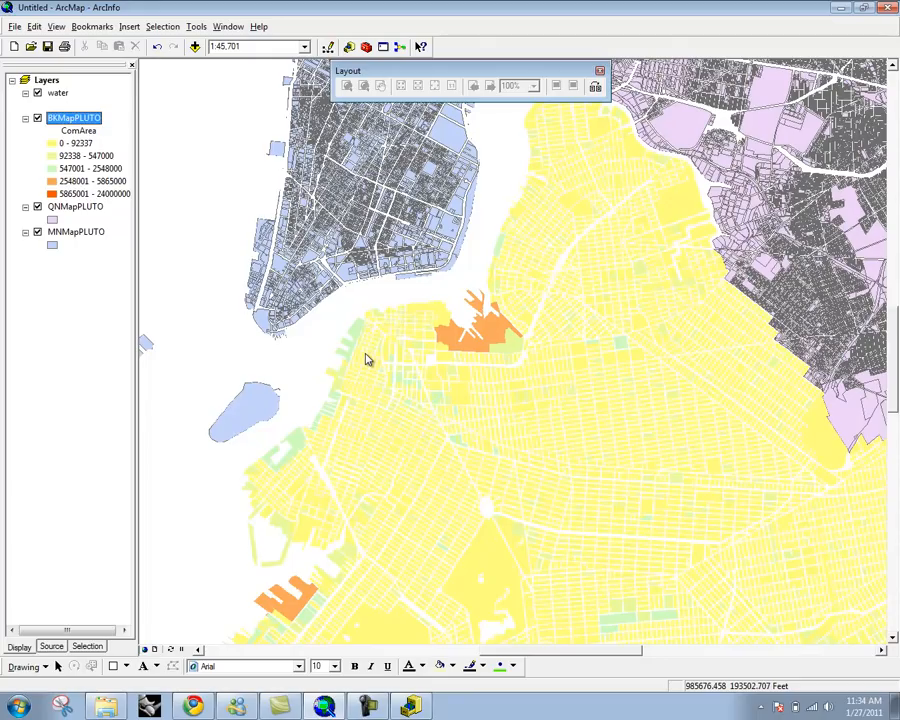
Step: Move the BKMapPLUTO layer below QNMapPLUTO and MNMapPLUTO in the layer order
{"action": "scroll", "coordinate": [590, 226], "scroll_direction": "up", "scroll_amount": 3}
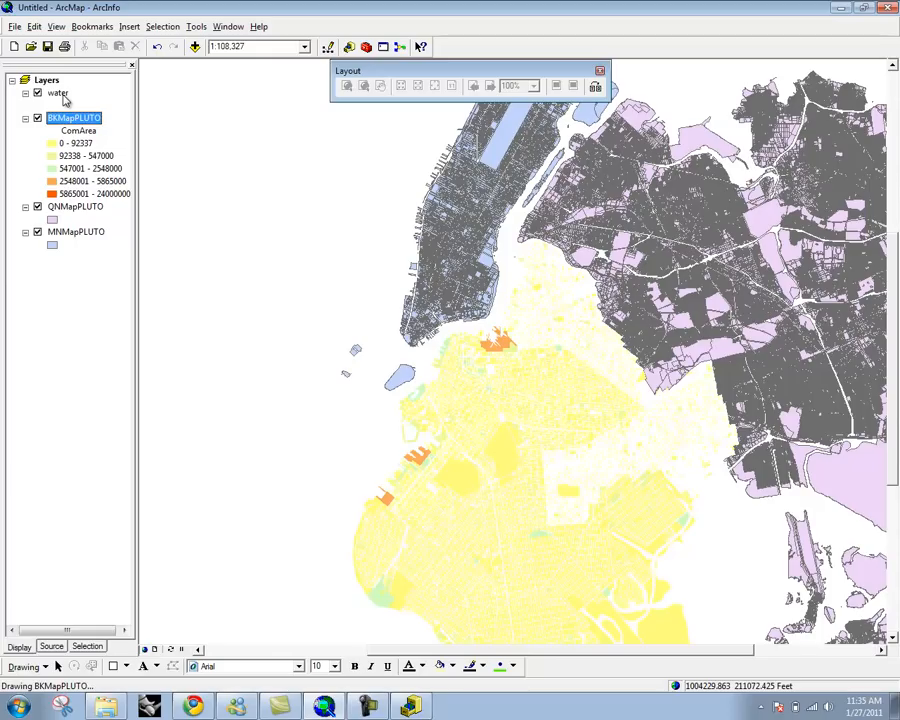
{"action": "left_click", "coordinate": [58, 93]}
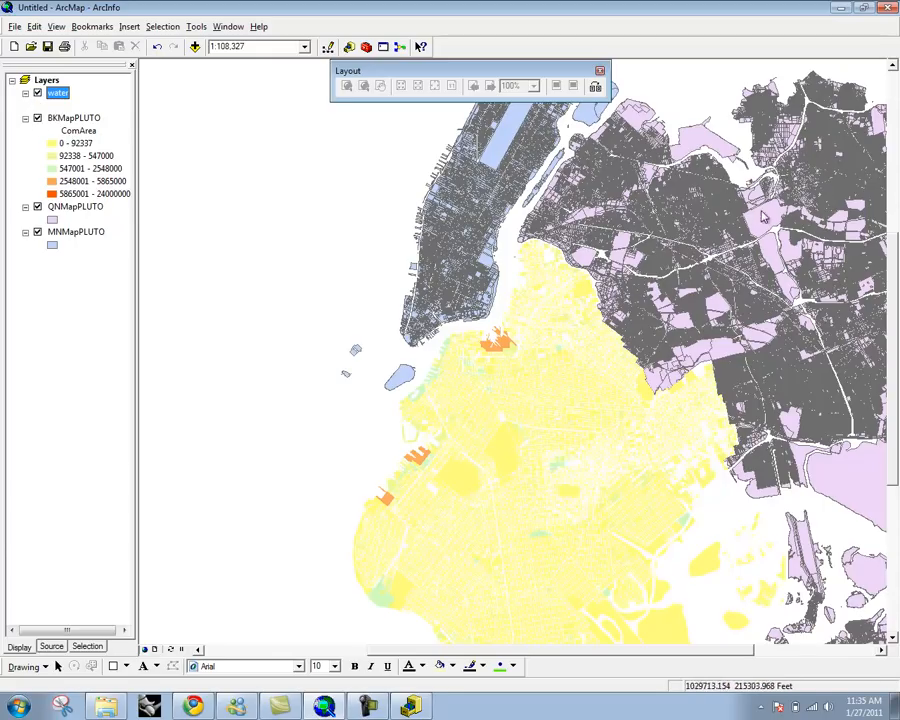
{"action": "left_click", "coordinate": [58, 95]}
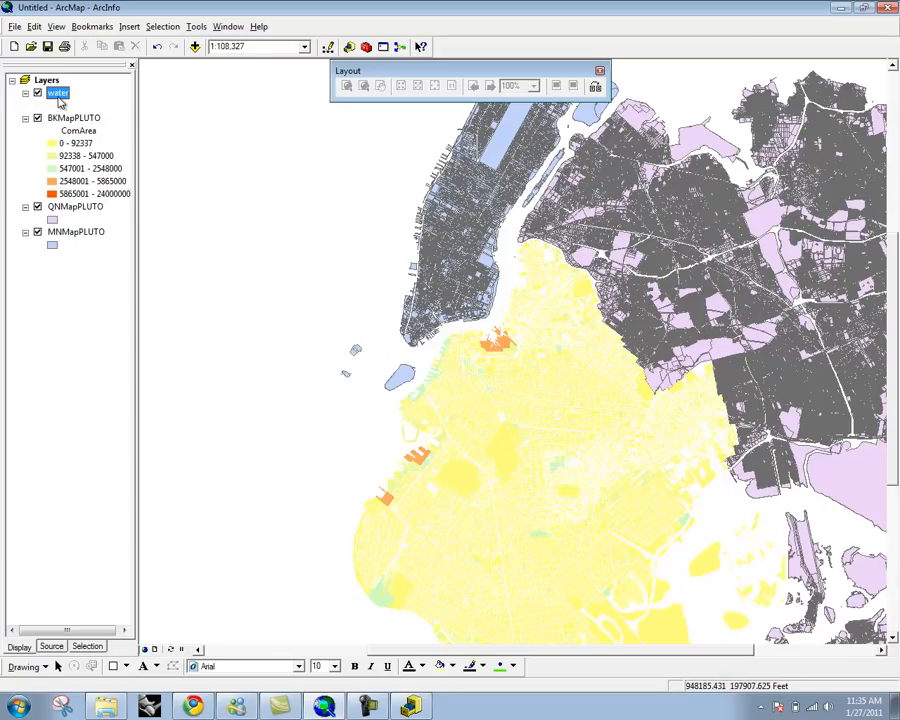
{"action": "left_click", "coordinate": [61, 119], "text": "ctrl"}
{"action": "left_click_drag", "start_coordinate": [61, 119], "coordinate": [70, 254]}
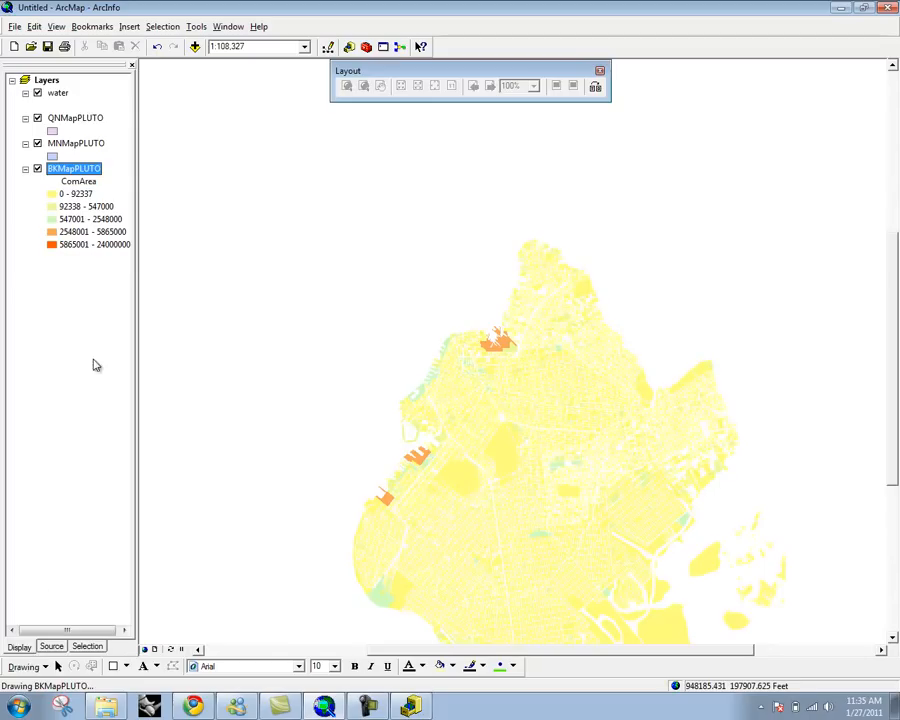
Step: Hide the BKMapPLUTO and QNMapPLUTO layers and select the MNMapPLUTO layer
{"action": "left_click", "coordinate": [37, 169]}
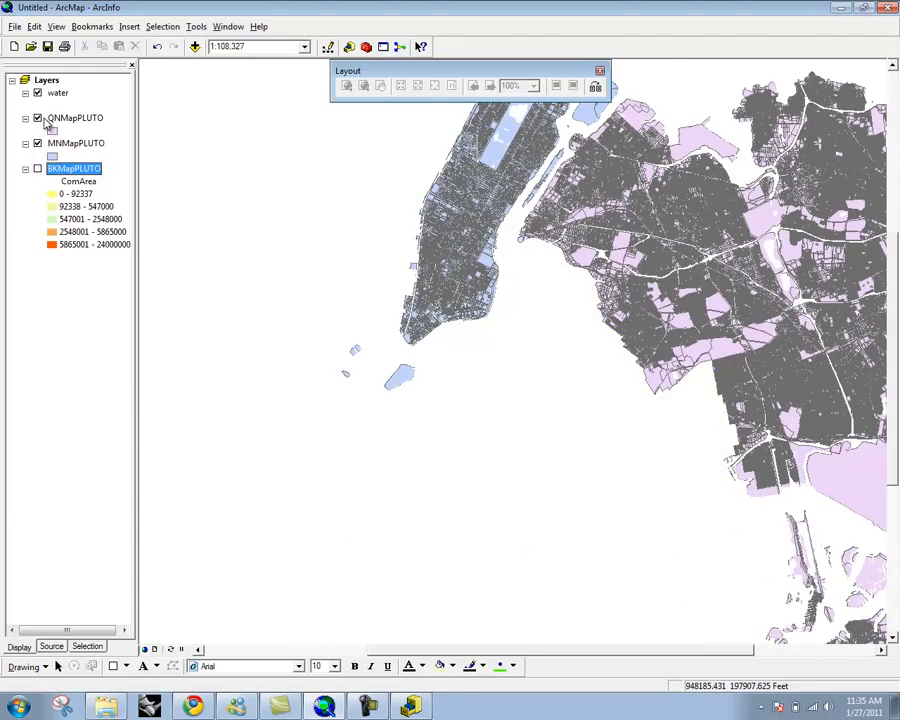
{"action": "left_click", "coordinate": [37, 118]}
{"action": "left_click", "coordinate": [62, 143]}
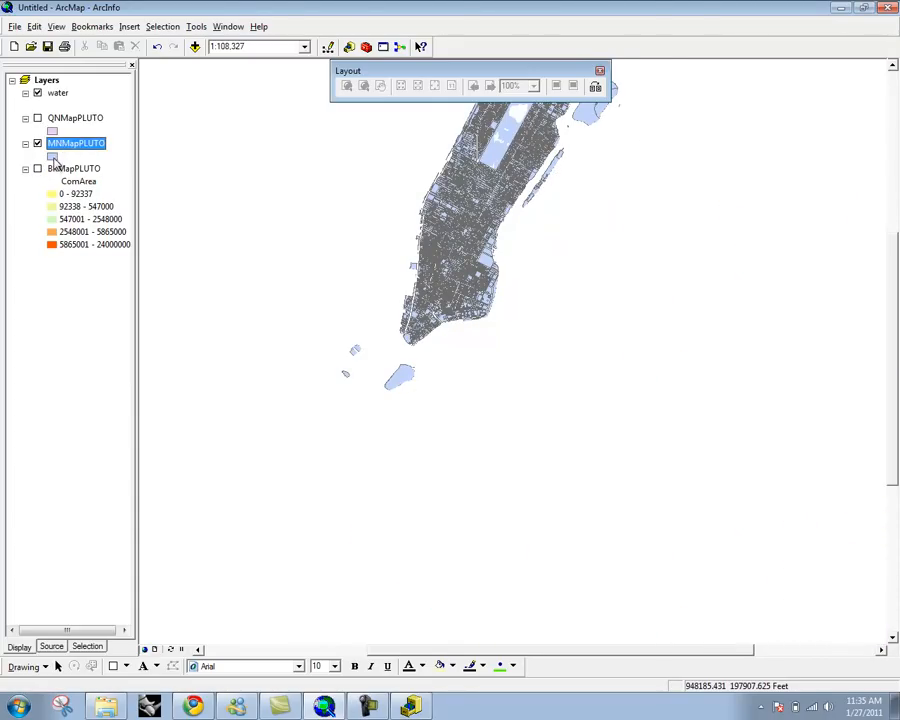
Step: Set the MNMapPLUTO layer's symbology to graduated colors with ComArea as the value field
{"action": "left_click", "coordinate": [52, 157]}
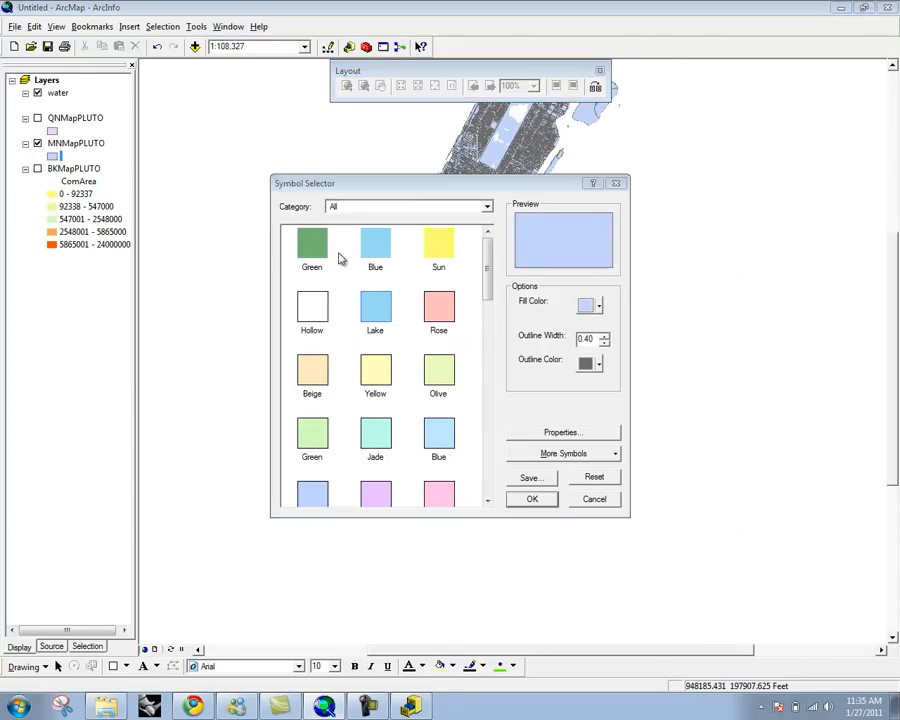
{"action": "left_click", "coordinate": [590, 500]}
{"action": "double_click", "coordinate": [93, 146]}
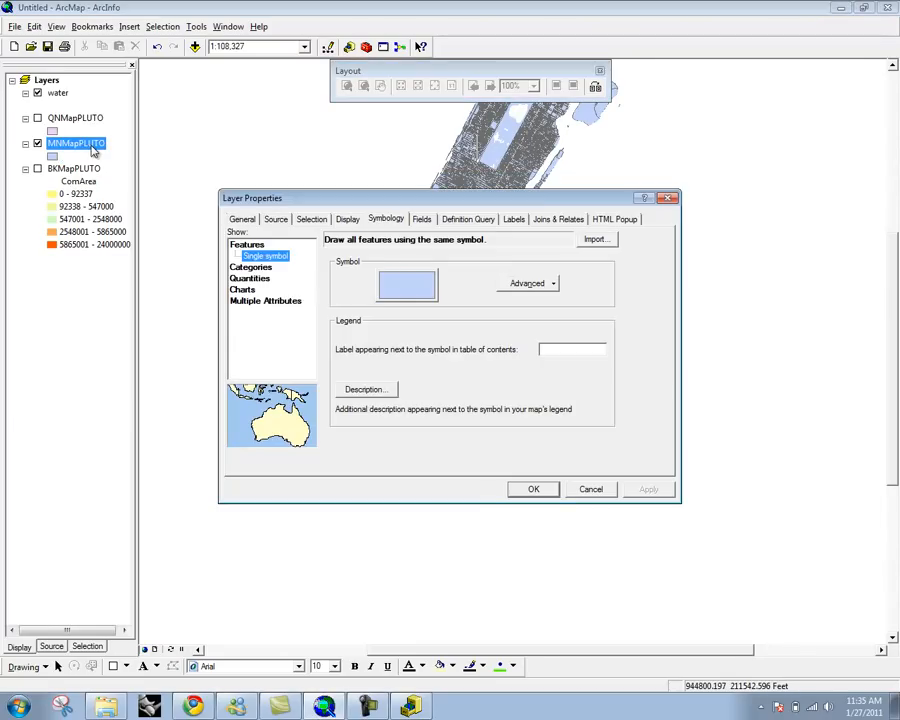
{"action": "left_click", "coordinate": [252, 277]}
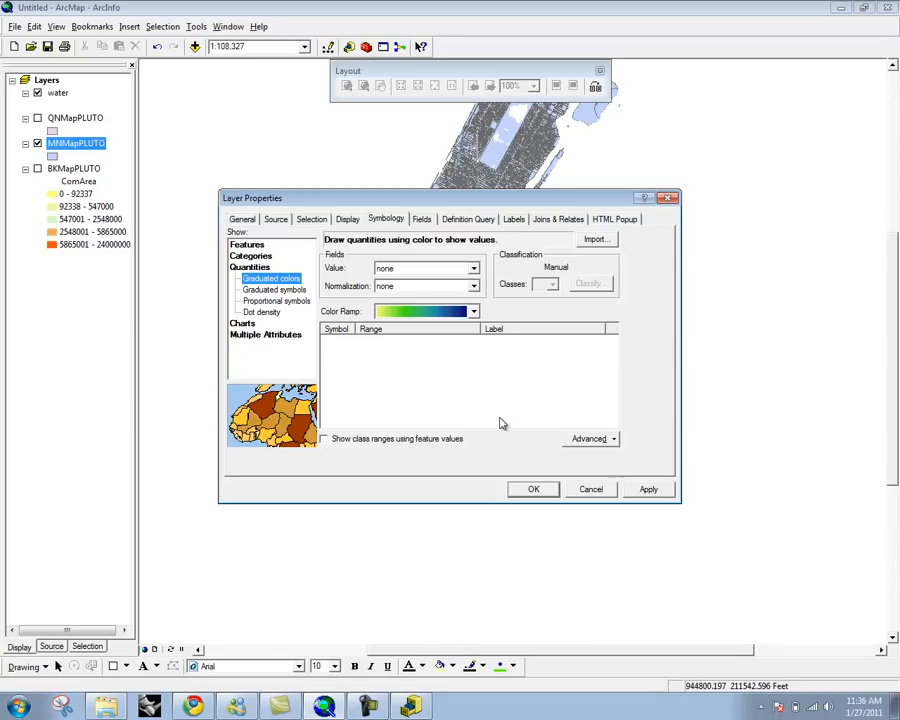
{"action": "left_click", "coordinate": [474, 268]}
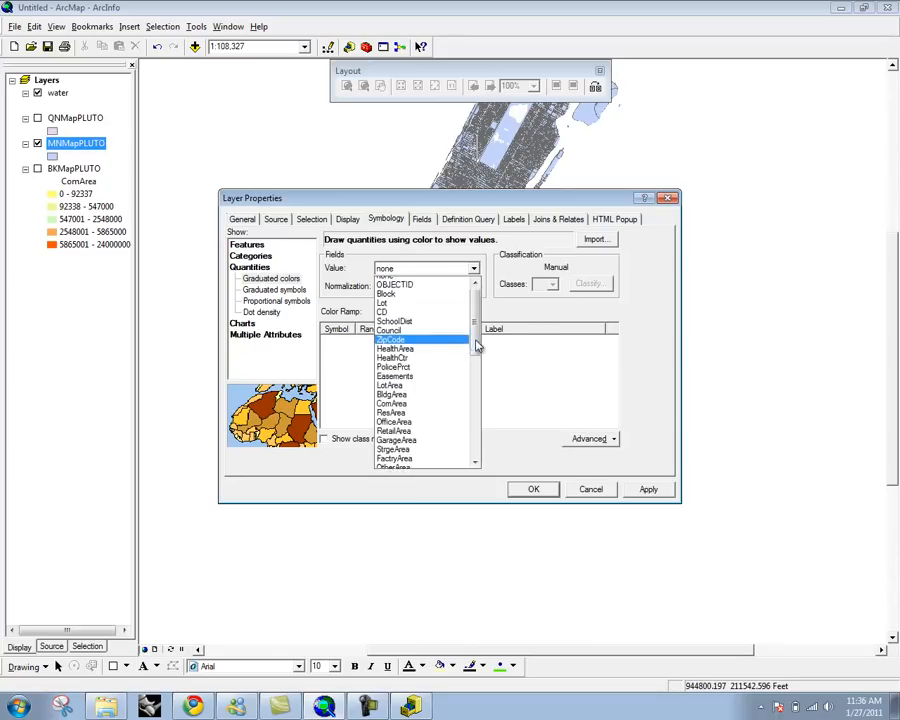
{"action": "left_click", "coordinate": [458, 390]}
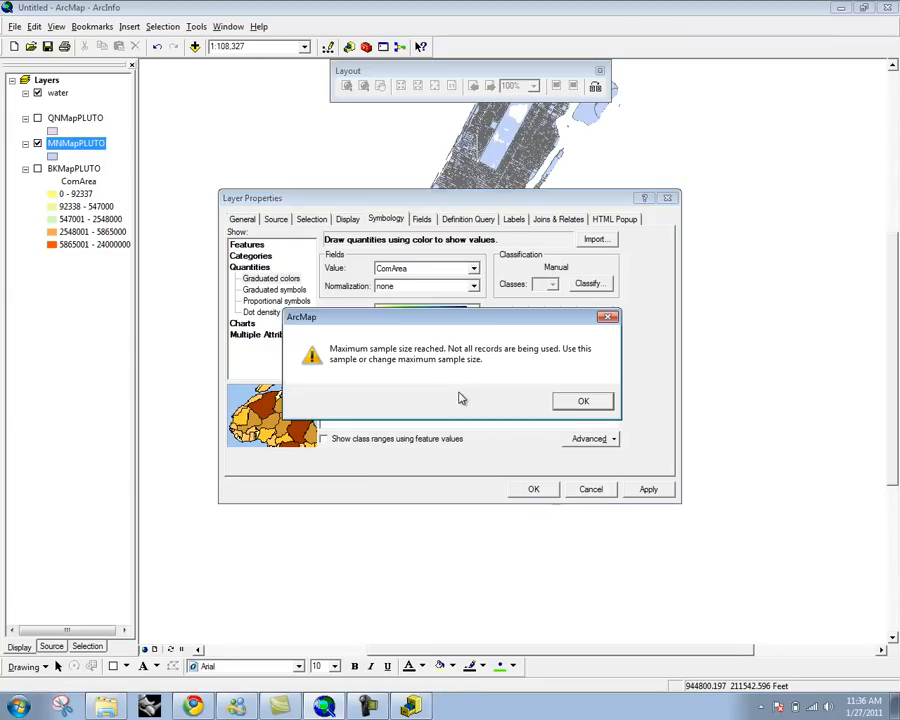
{"action": "left_click", "coordinate": [580, 401]}
Step: Set the classification's maximum sample size to 3000000 and apply the graduated colors to MNMapPLUTO
{"action": "left_click", "coordinate": [588, 283]}
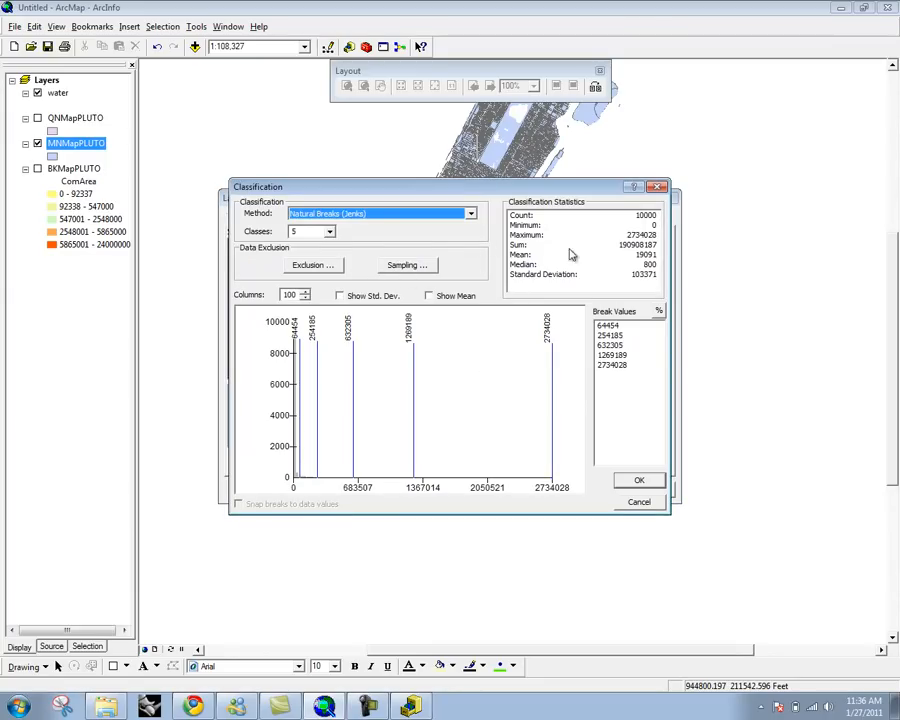
{"action": "left_click", "coordinate": [424, 266]}
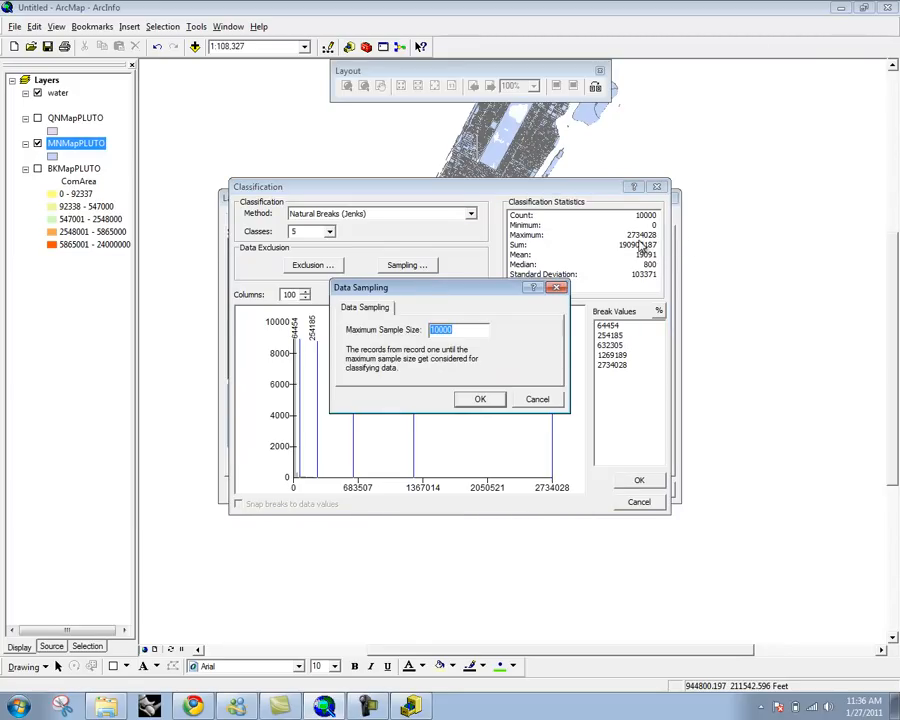
{"action": "type", "text": "3000000"}
{"action": "left_click", "coordinate": [496, 398]}
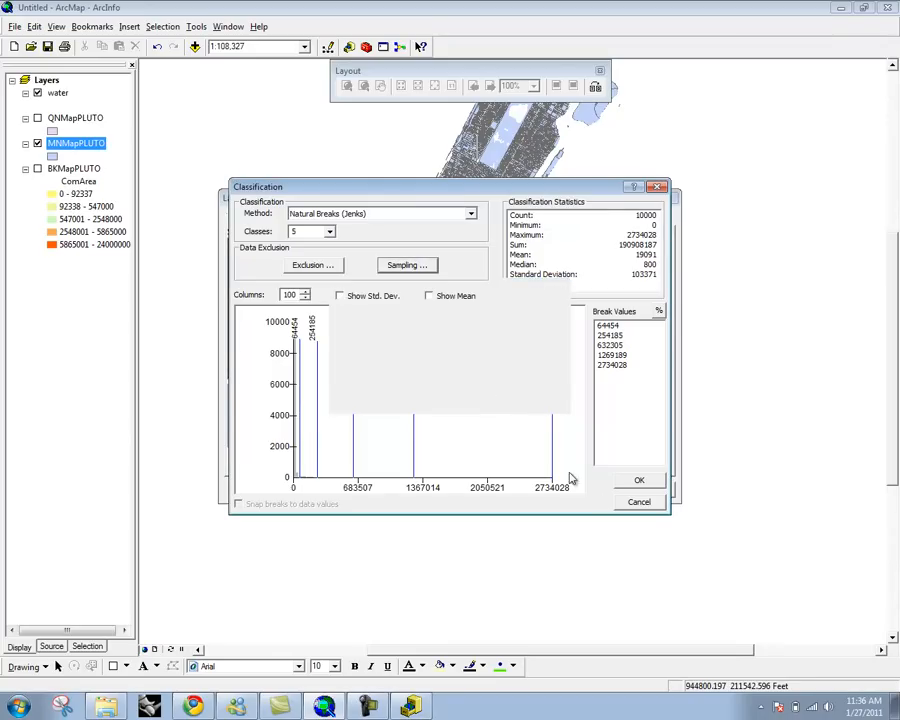
{"action": "left_click", "coordinate": [636, 482]}
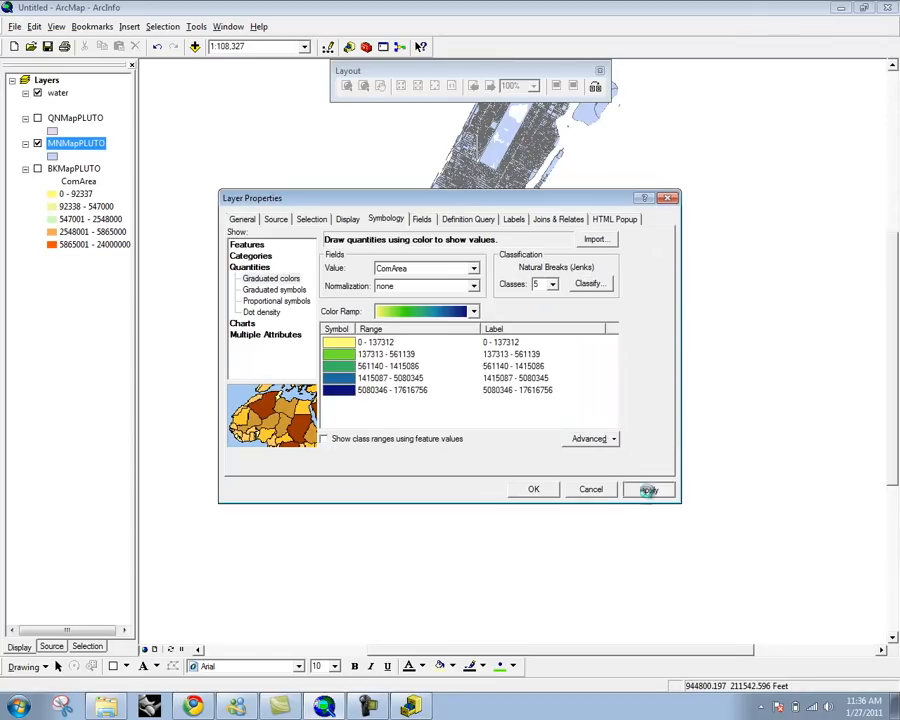
{"action": "left_click", "coordinate": [649, 489]}
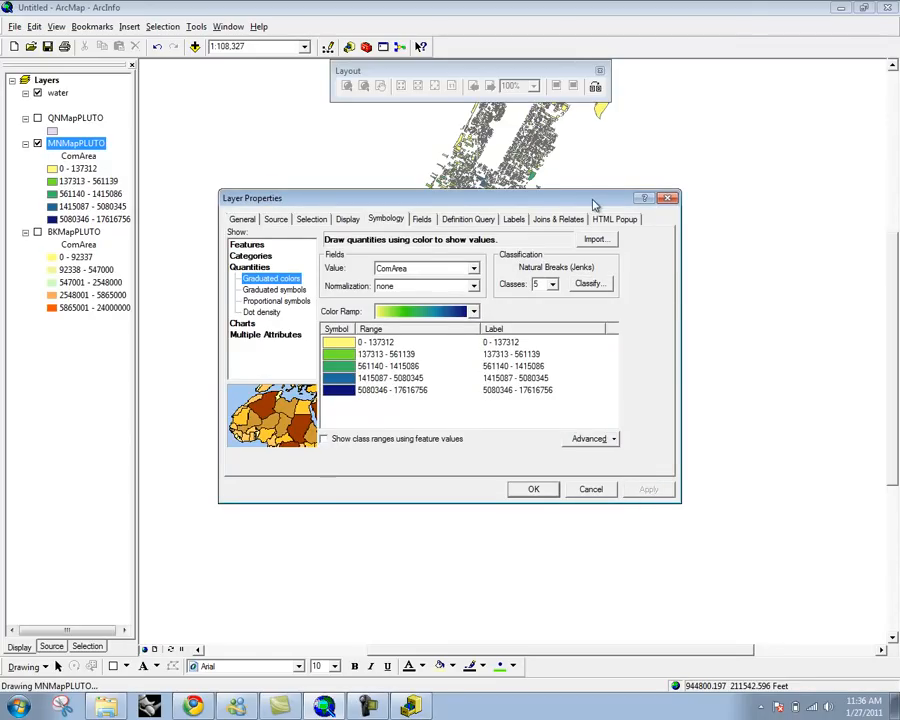
Step: Remove the outline color from all MNMapPLUTO class symbols
{"action": "left_click", "coordinate": [356, 380]}
{"action": "right_click", "coordinate": [354, 382]}
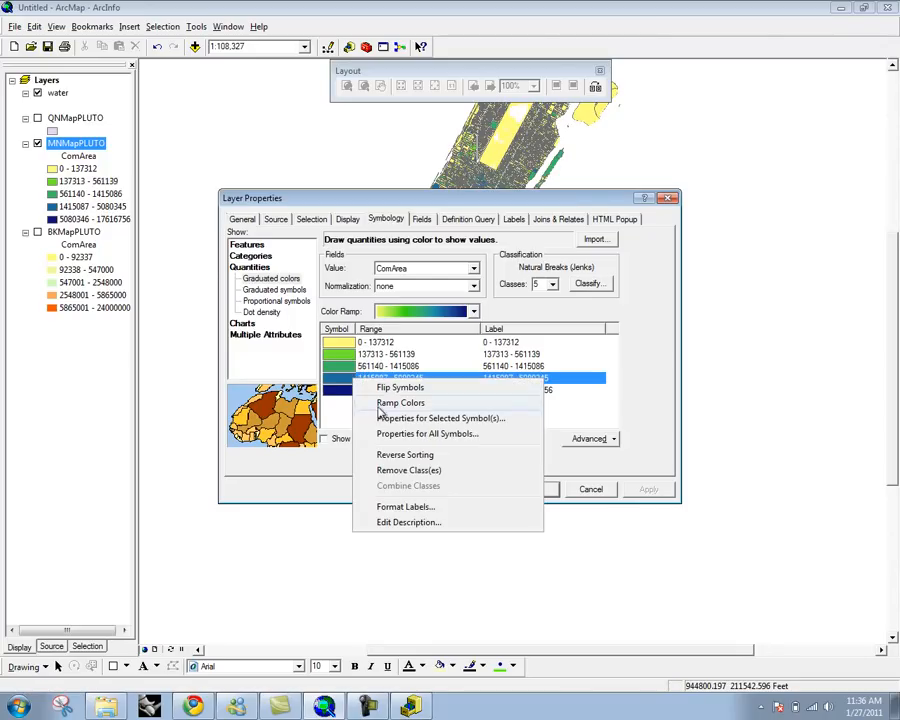
{"action": "left_click", "coordinate": [430, 433]}
{"action": "left_click", "coordinate": [598, 368]}
{"action": "left_click", "coordinate": [616, 498]}
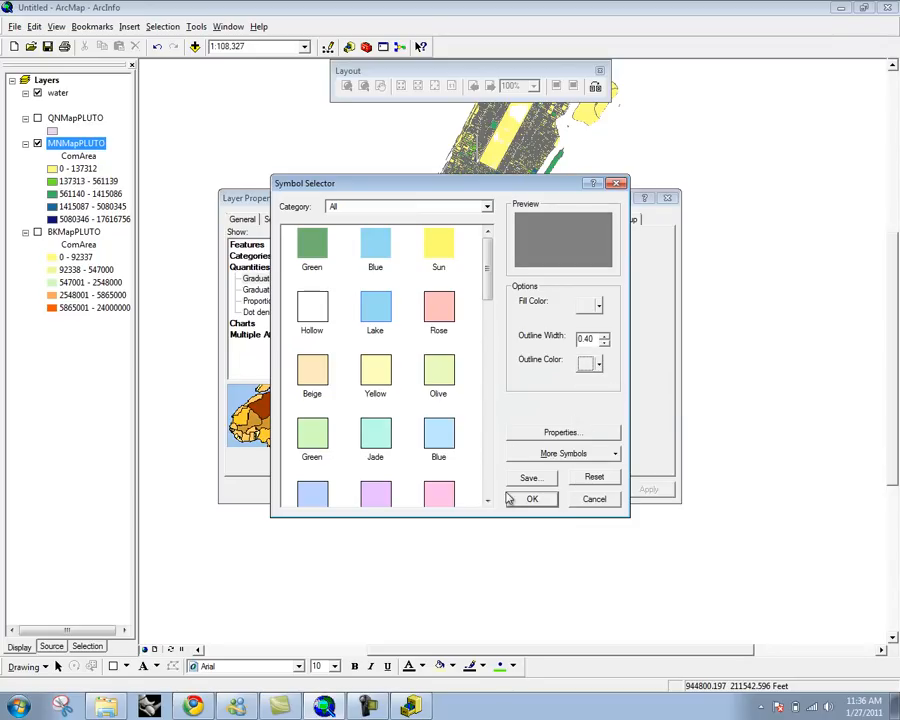
{"action": "left_click", "coordinate": [511, 500]}
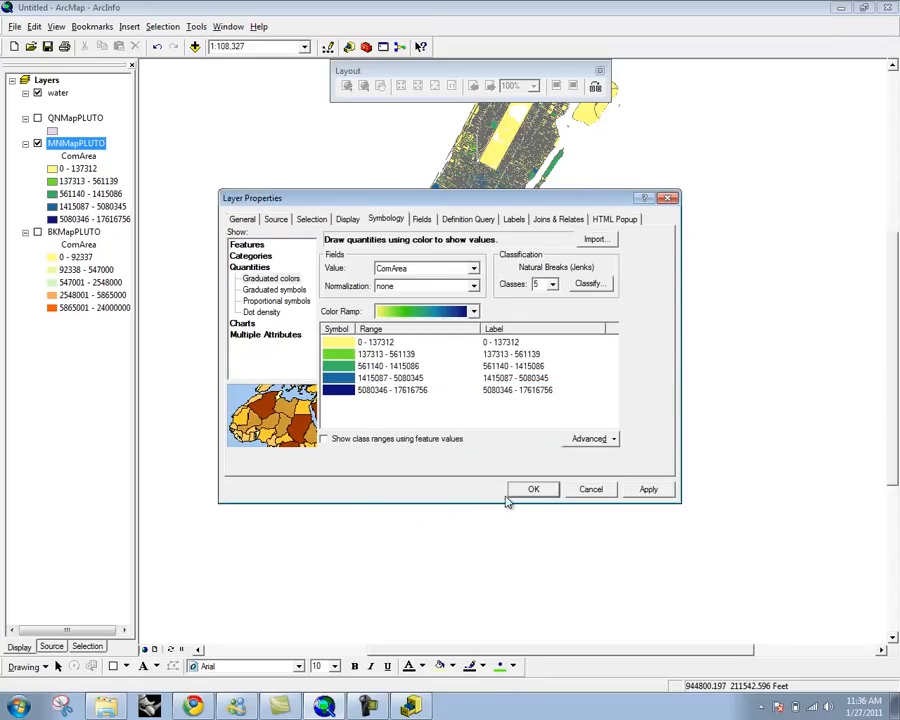
Step: Apply the pale green to olive green color ramp to MNMapPLUTO and close its properties to show Manhattan
{"action": "left_click", "coordinate": [424, 312]}
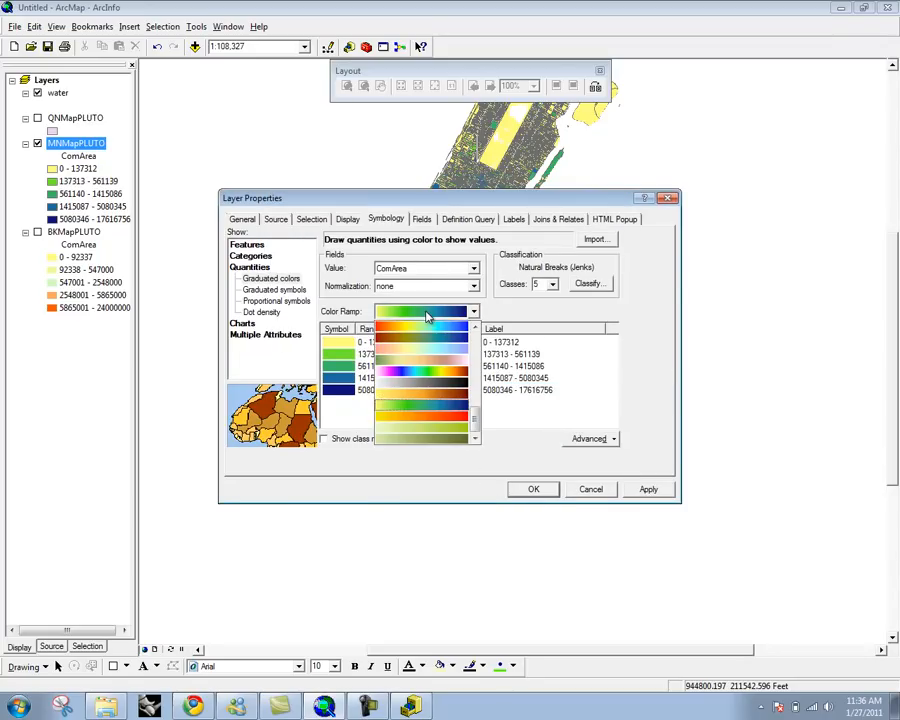
{"action": "left_click", "coordinate": [467, 432]}
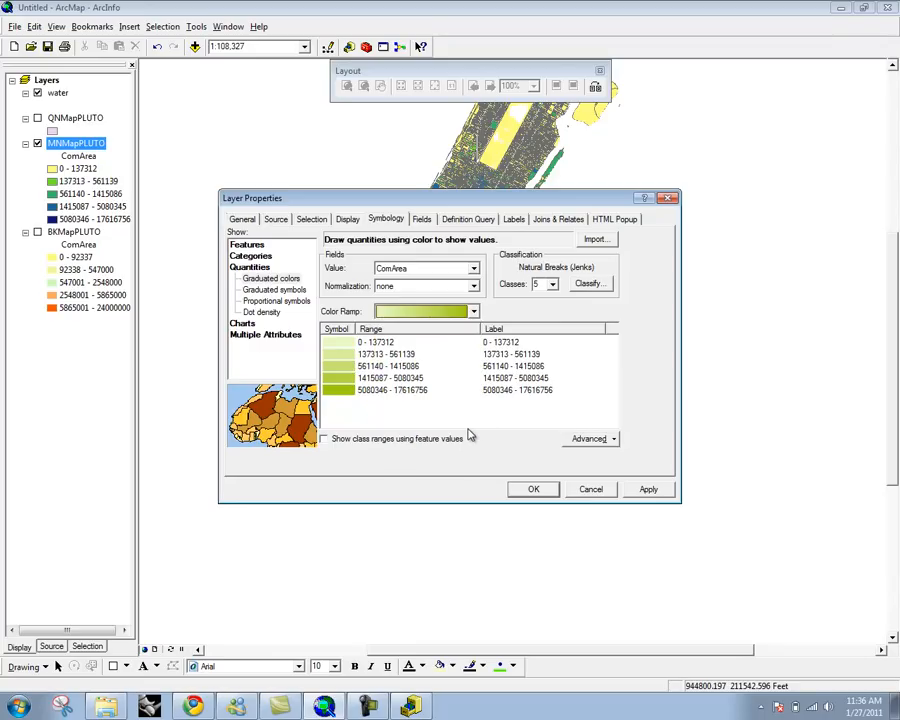
{"action": "left_click", "coordinate": [649, 489]}
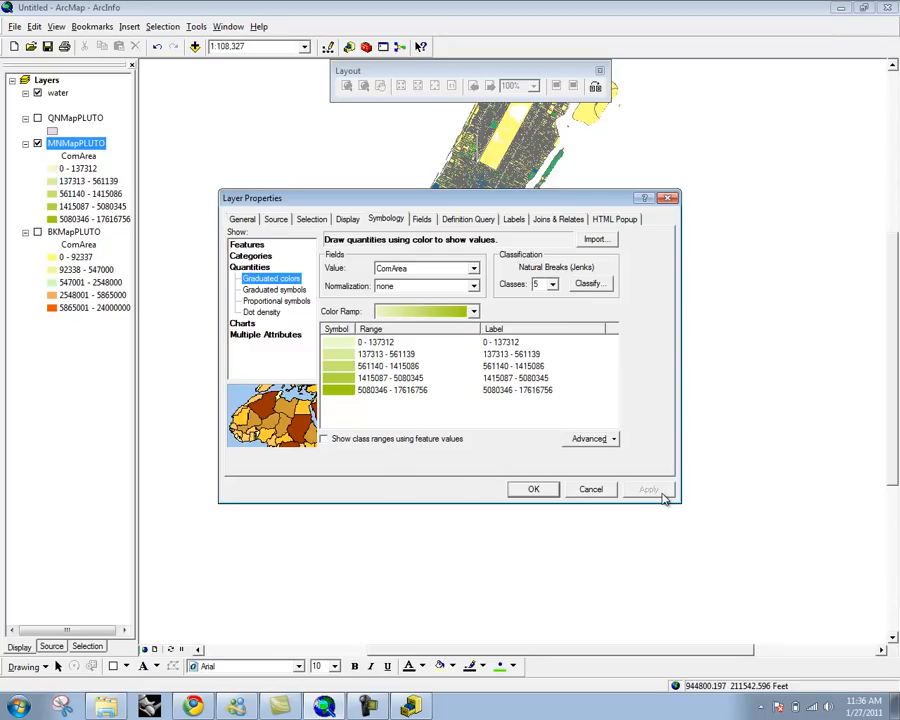
{"action": "left_click_drag", "start_coordinate": [599, 202], "coordinate": [596, 286]}
{"action": "left_click", "coordinate": [526, 567]}
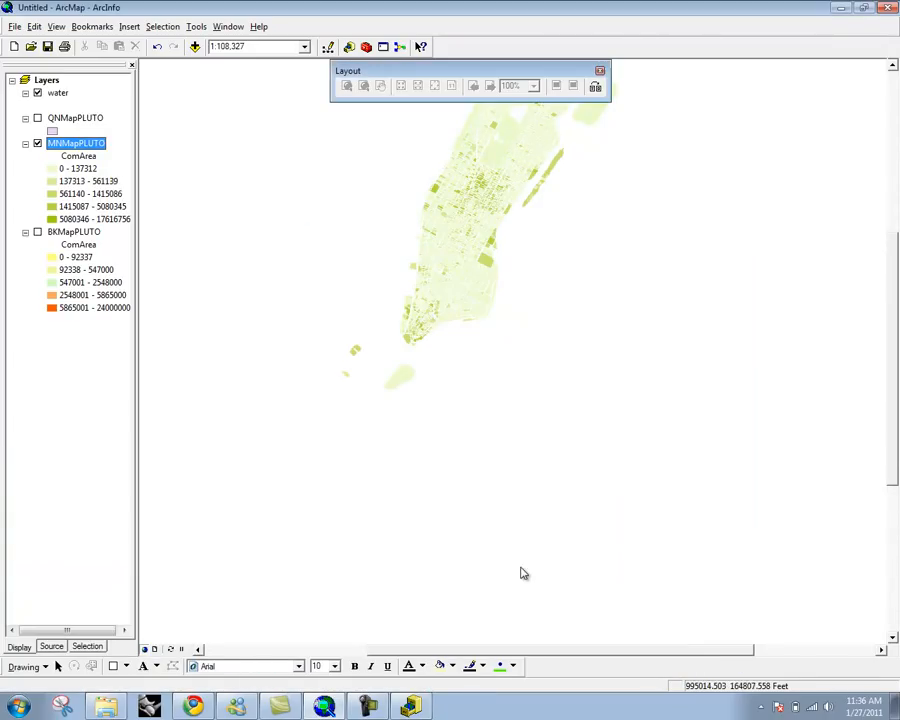
{"action": "left_click_drag", "start_coordinate": [541, 235], "coordinate": [524, 398]}
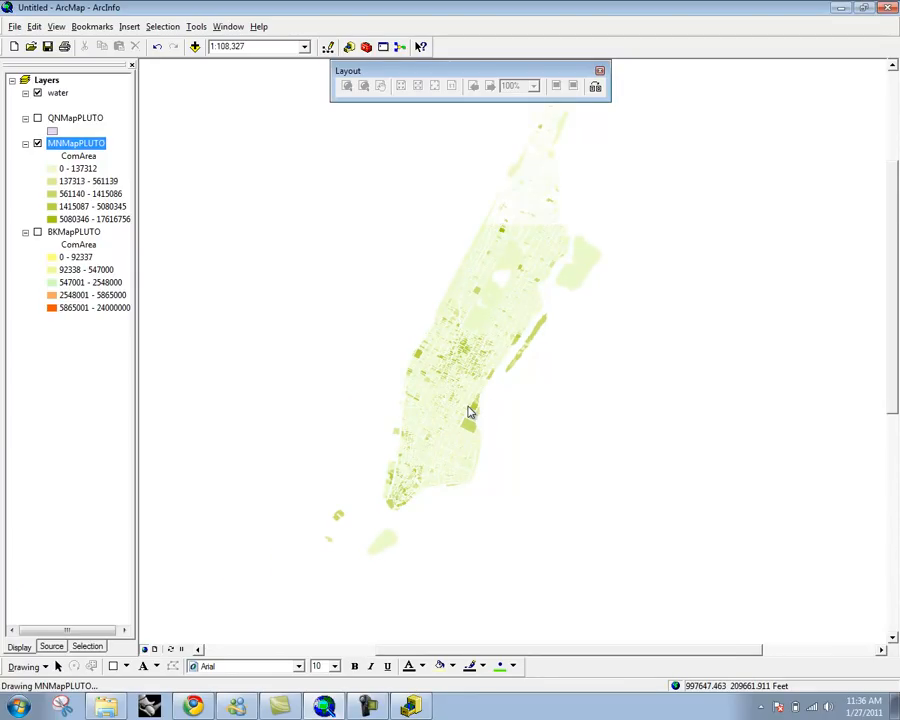
Step: View the layers by their data source locations, and bring up the list of selectable layers
{"action": "scroll", "coordinate": [470, 412], "scroll_direction": "up", "scroll_amount": 1}
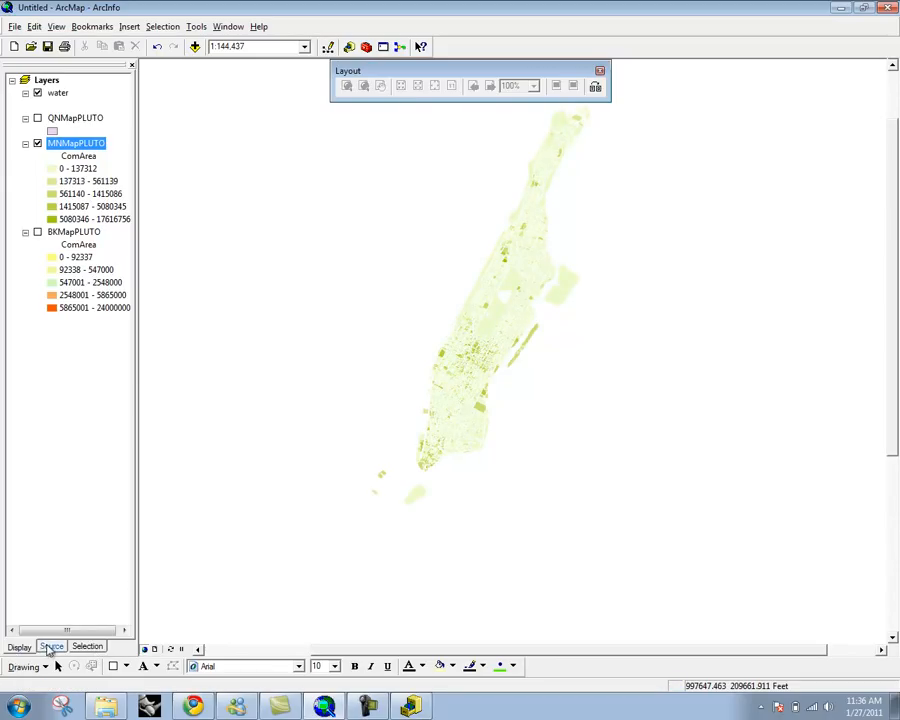
{"action": "left_click", "coordinate": [50, 647]}
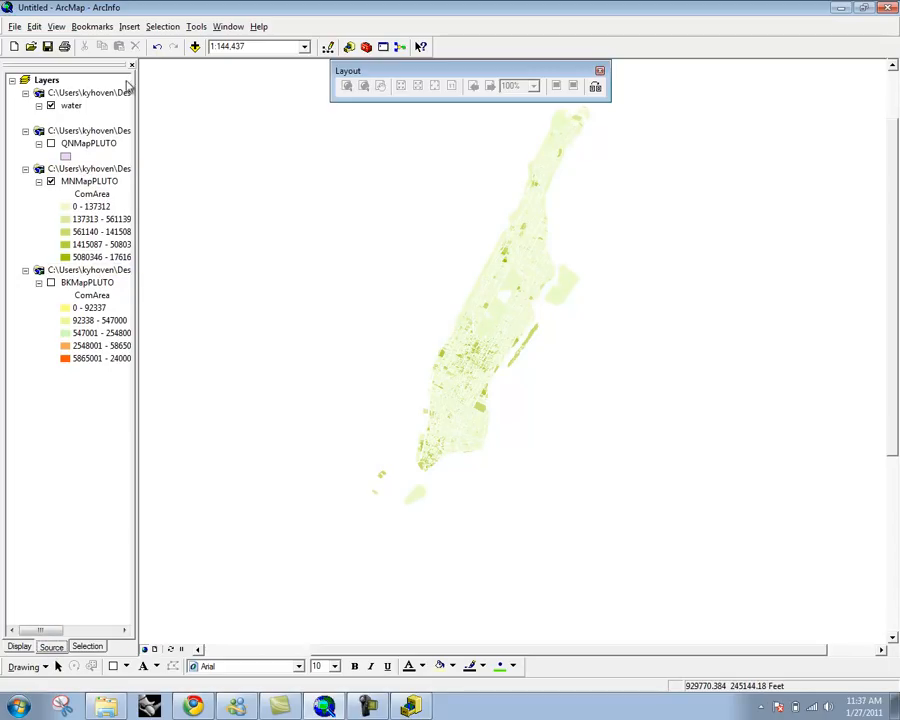
{"action": "left_click", "coordinate": [88, 647]}
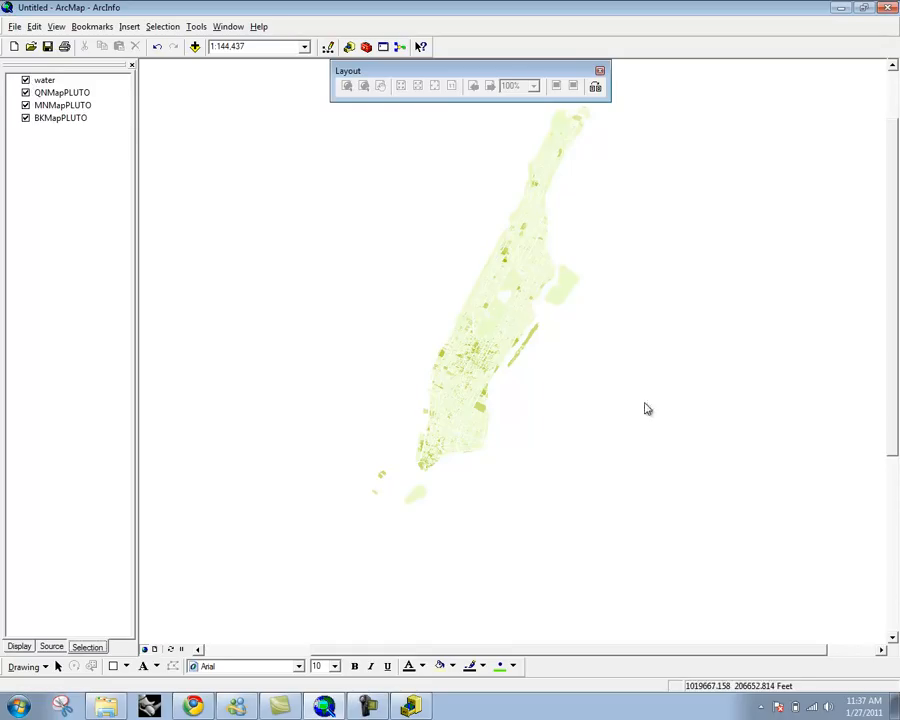
Step: Make the QNMapPLUTO, water and BKMapPLUTO layers unselectable, leaving only MNMapPLUTO selectable
{"action": "left_click", "coordinate": [28, 92]}
{"action": "left_click", "coordinate": [26, 80]}
{"action": "left_click", "coordinate": [26, 118]}
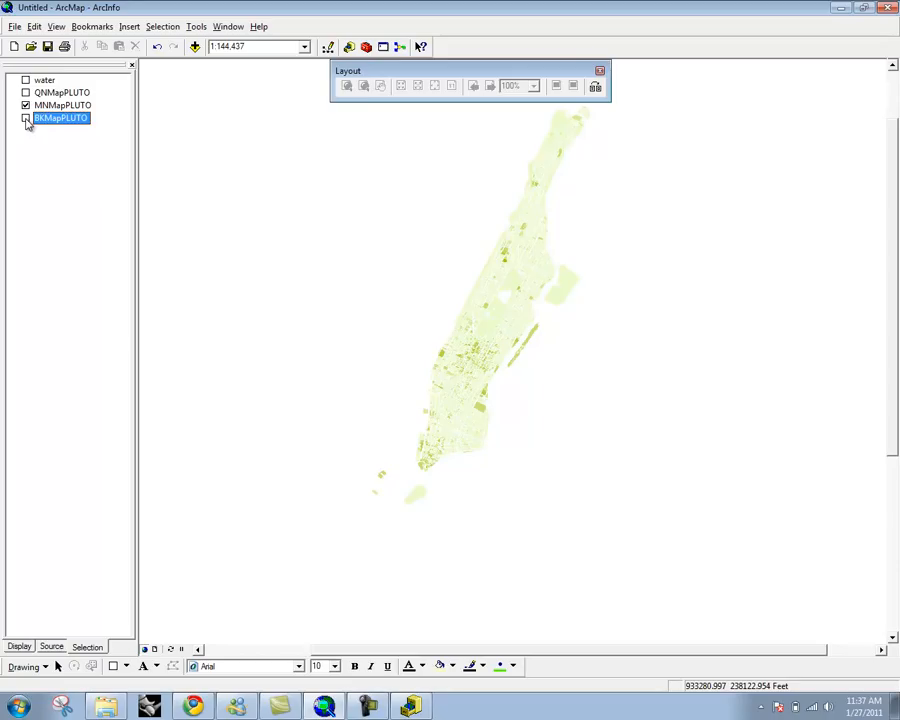
Step: Make BKMapPLUTO, QNMapPLUTO and water selectable again and return to the layer display list
{"action": "left_click", "coordinate": [26, 118]}
{"action": "left_click", "coordinate": [26, 92]}
{"action": "left_click", "coordinate": [26, 80]}
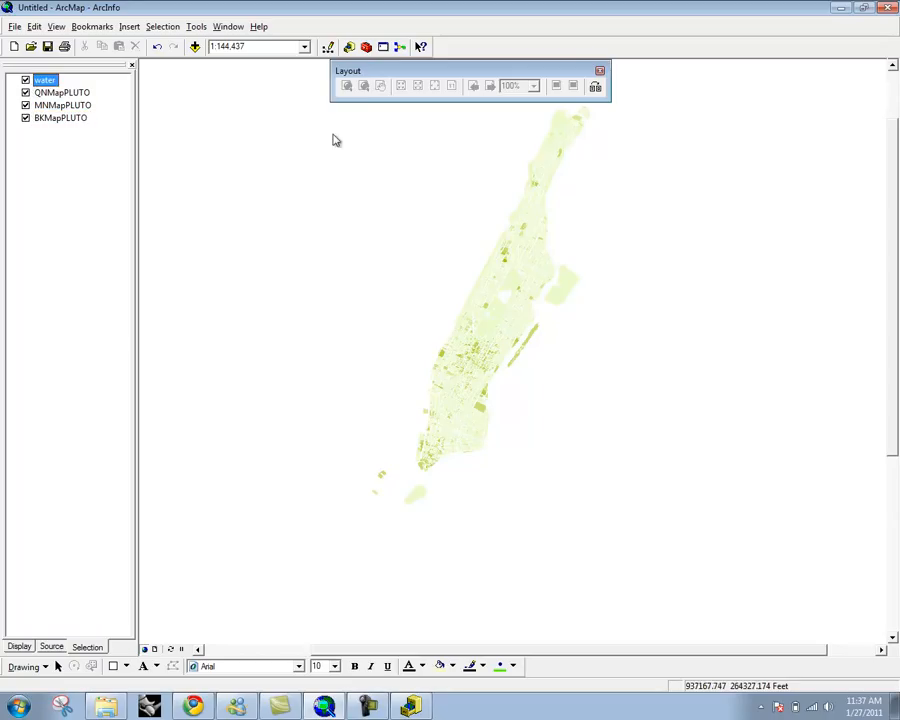
{"action": "left_click", "coordinate": [19, 646]}
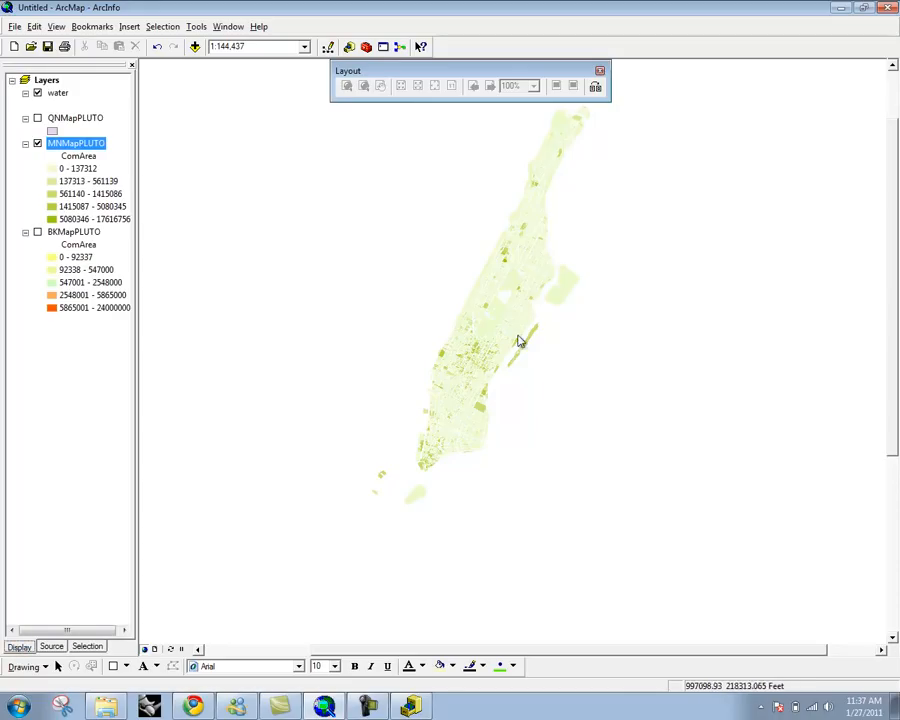
Step: Change the MNMapPLUTO graduated colors to the yellow-to-red color ramp and apply it to the map
{"action": "scroll", "coordinate": [521, 322], "scroll_direction": "up", "scroll_amount": 1}
{"action": "scroll", "coordinate": [521, 322], "scroll_direction": "down", "scroll_amount": 1}
{"action": "scroll", "coordinate": [521, 326], "scroll_direction": "down", "scroll_amount": 2}
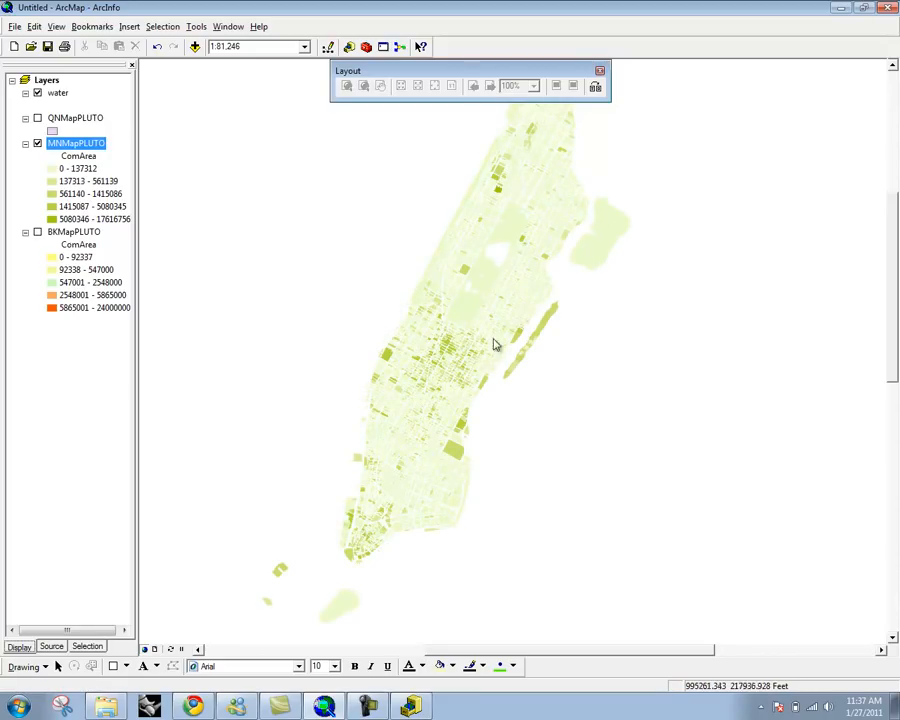
{"action": "left_click_drag", "start_coordinate": [452, 364], "coordinate": [531, 368]}
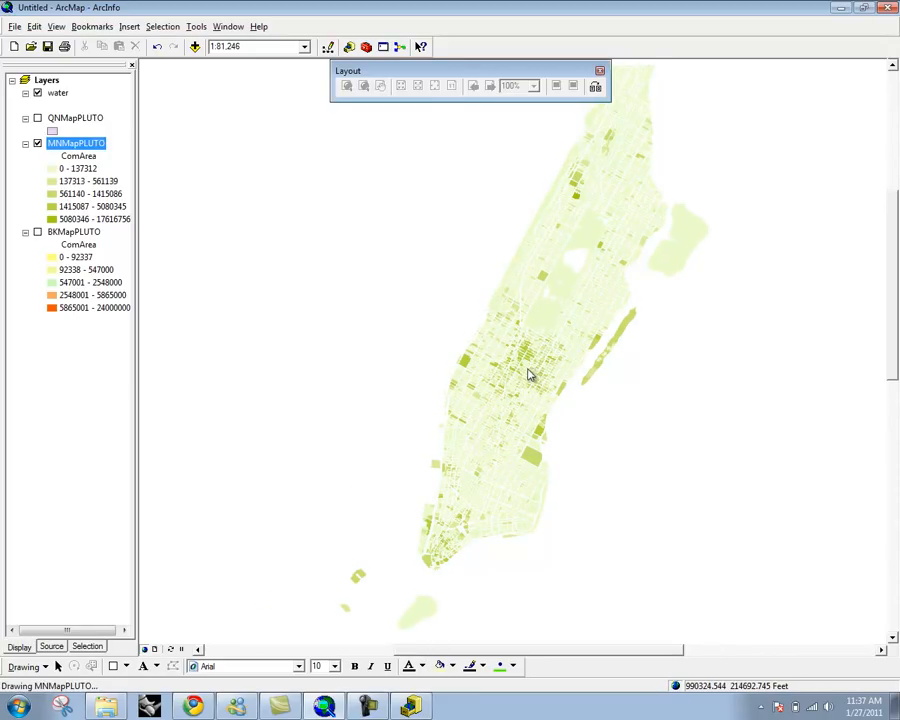
{"action": "left_click", "coordinate": [95, 143]}
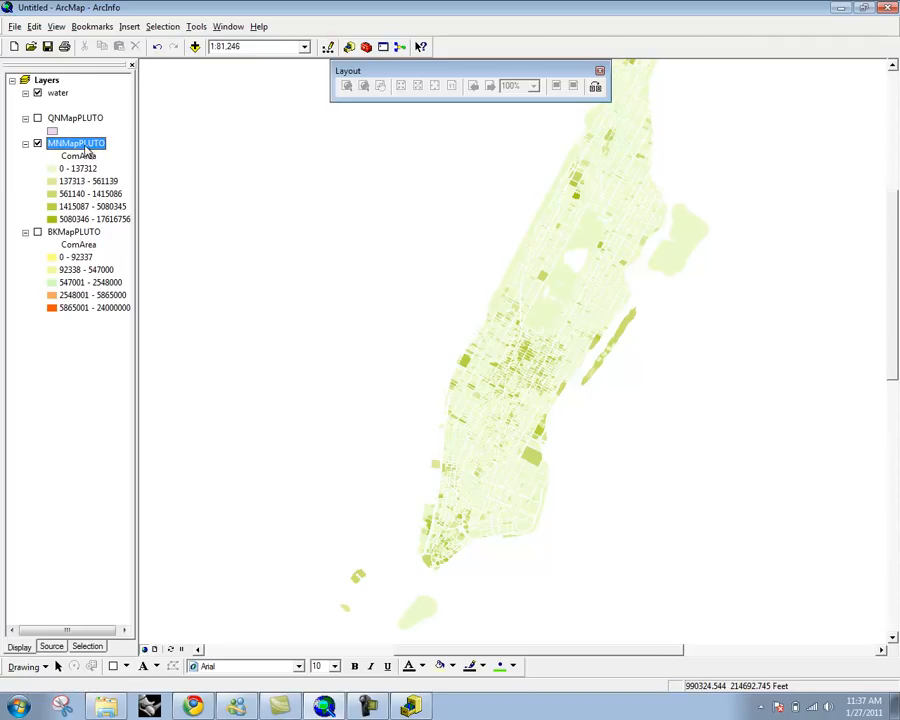
{"action": "double_click", "coordinate": [95, 147]}
{"action": "left_click", "coordinate": [474, 312]}
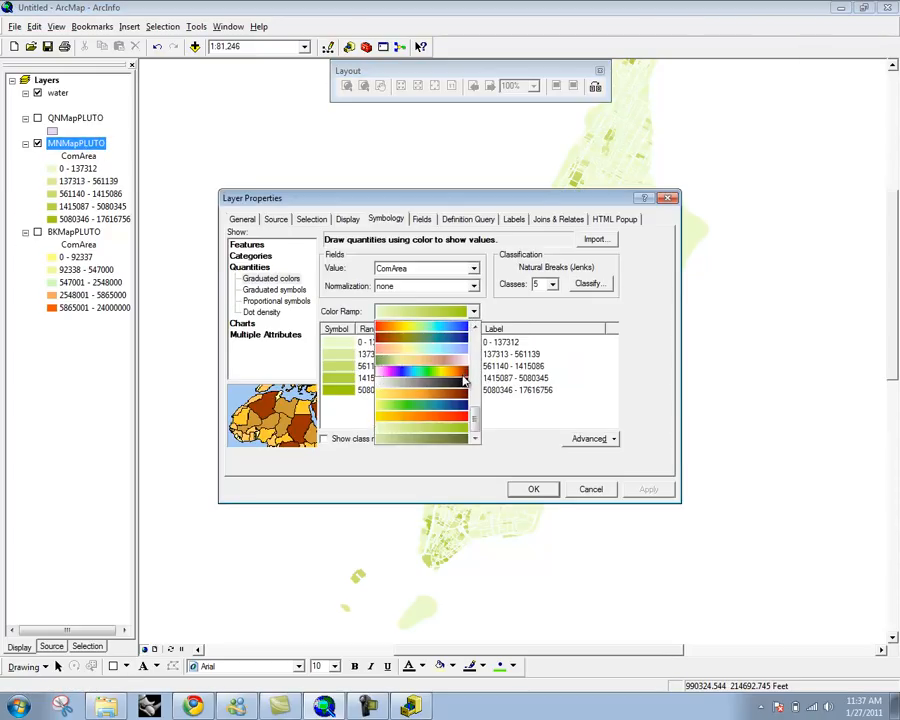
{"action": "left_click", "coordinate": [460, 420]}
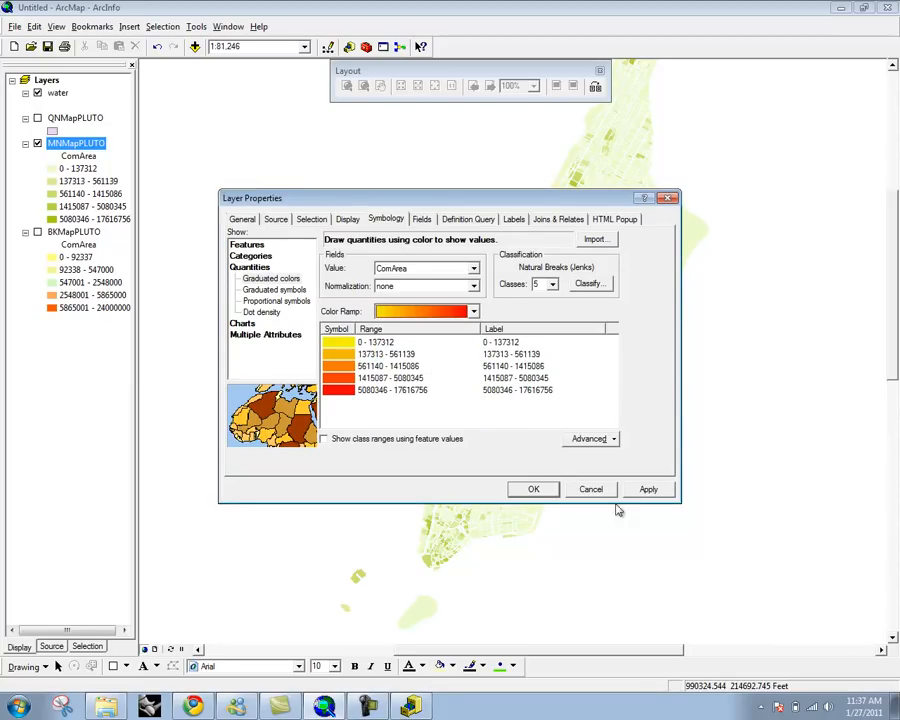
{"action": "left_click", "coordinate": [533, 489]}
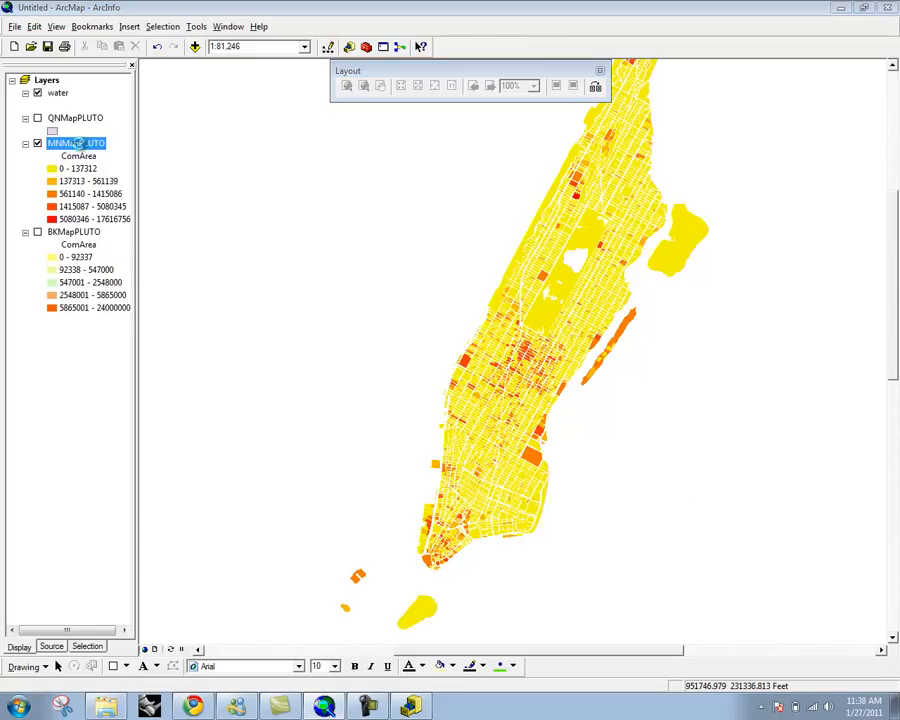
Step: Reopen the MNMapPLUTO symbology settings and normalize the ComArea values by BldgArea
{"action": "double_click", "coordinate": [80, 148]}
{"action": "left_click_drag", "start_coordinate": [469, 206], "coordinate": [352, 185]}
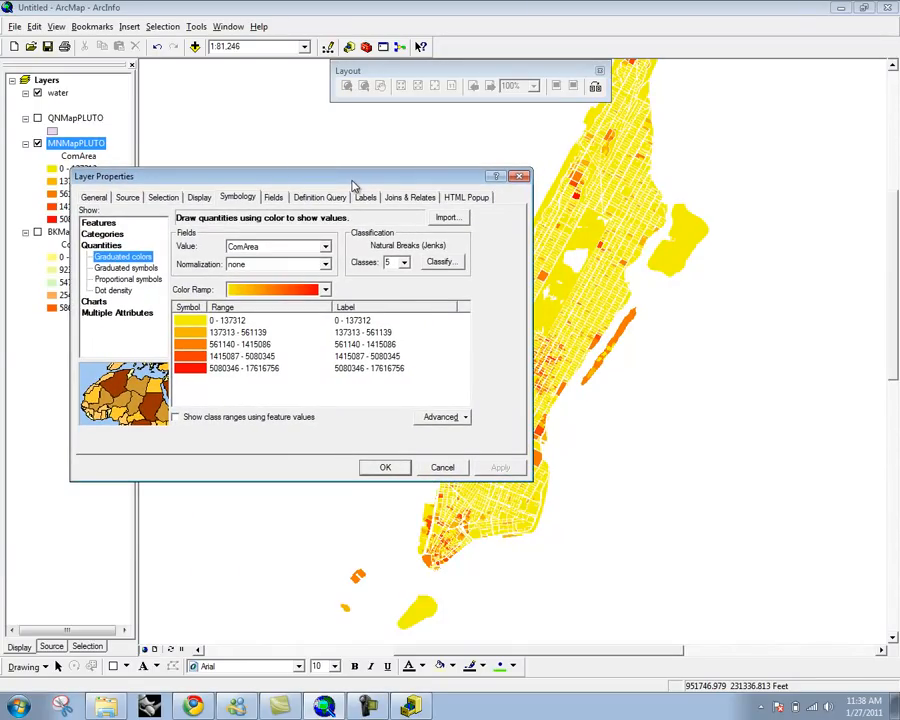
{"action": "left_click_drag", "start_coordinate": [352, 185], "coordinate": [390, 154]}
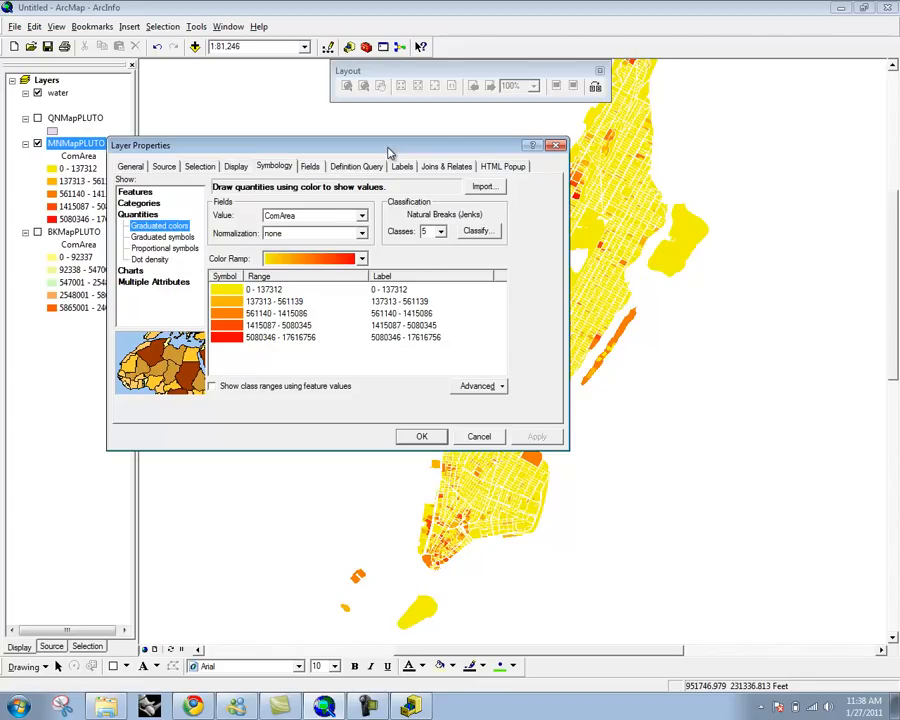
{"action": "left_click_drag", "start_coordinate": [390, 152], "coordinate": [490, 222]}
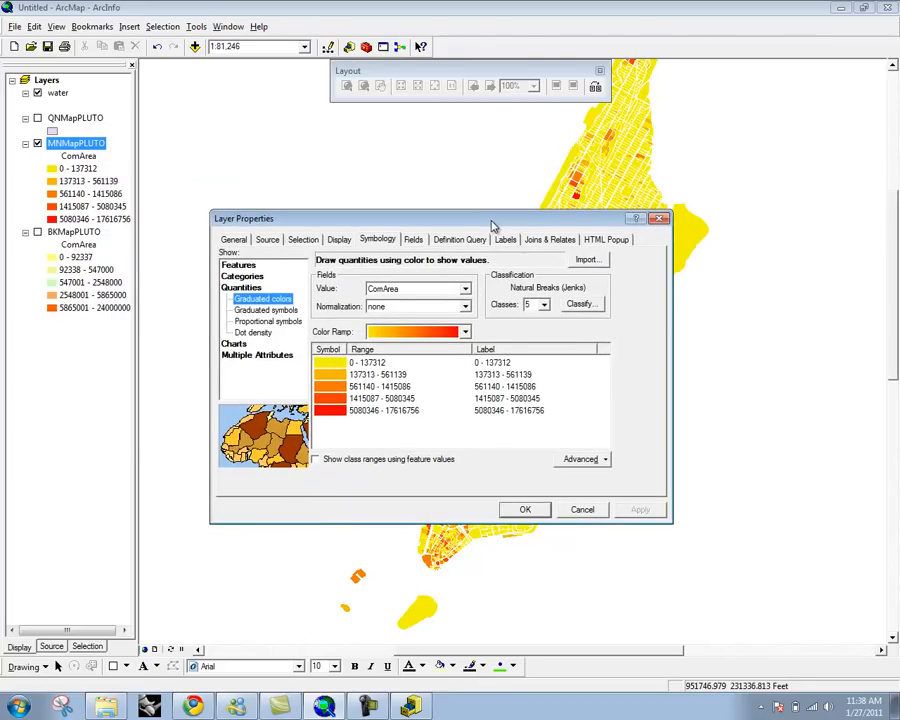
{"action": "left_click", "coordinate": [466, 309]}
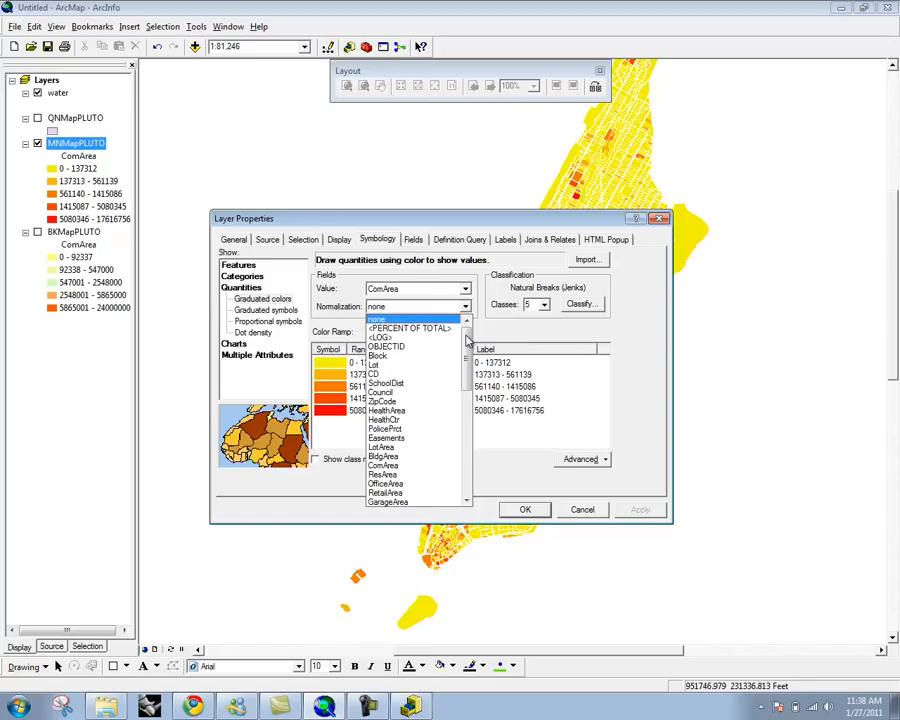
{"action": "left_click_drag", "start_coordinate": [466, 343], "coordinate": [468, 357]}
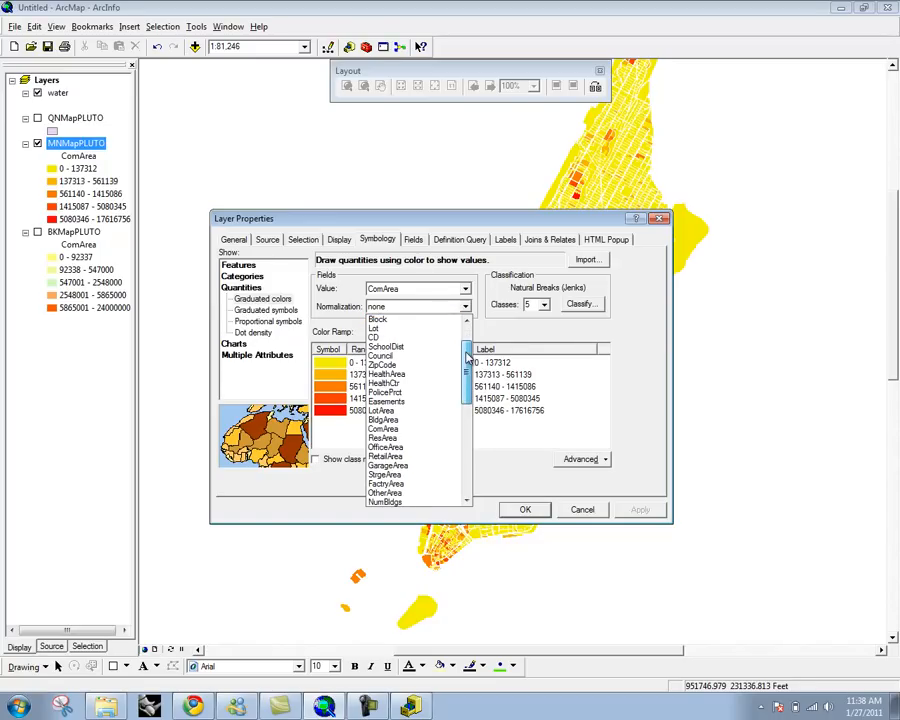
{"action": "left_click", "coordinate": [406, 421]}
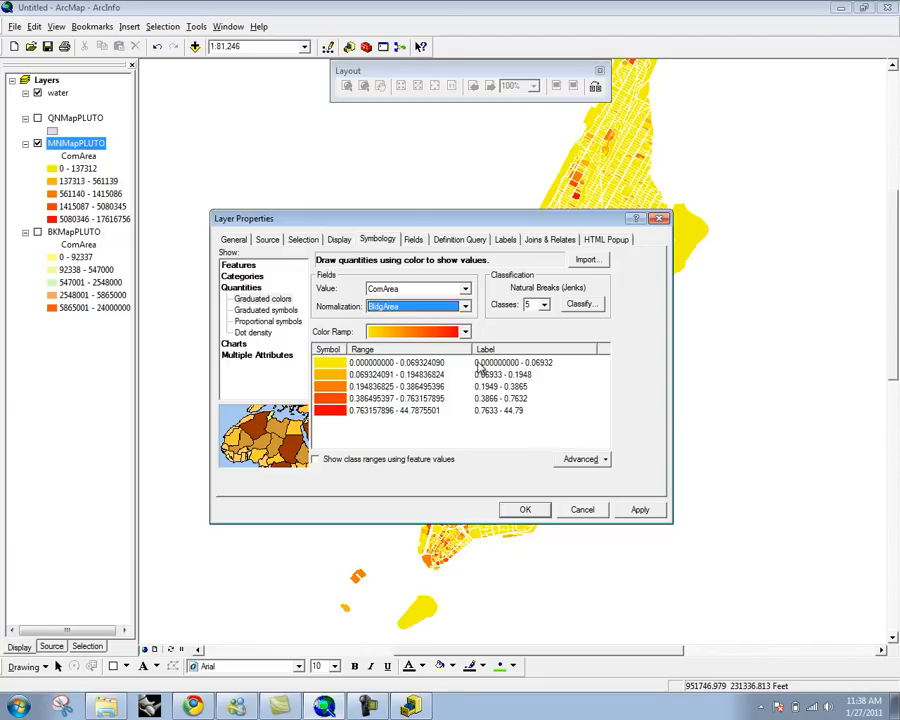
{"action": "left_click", "coordinate": [388, 363]}
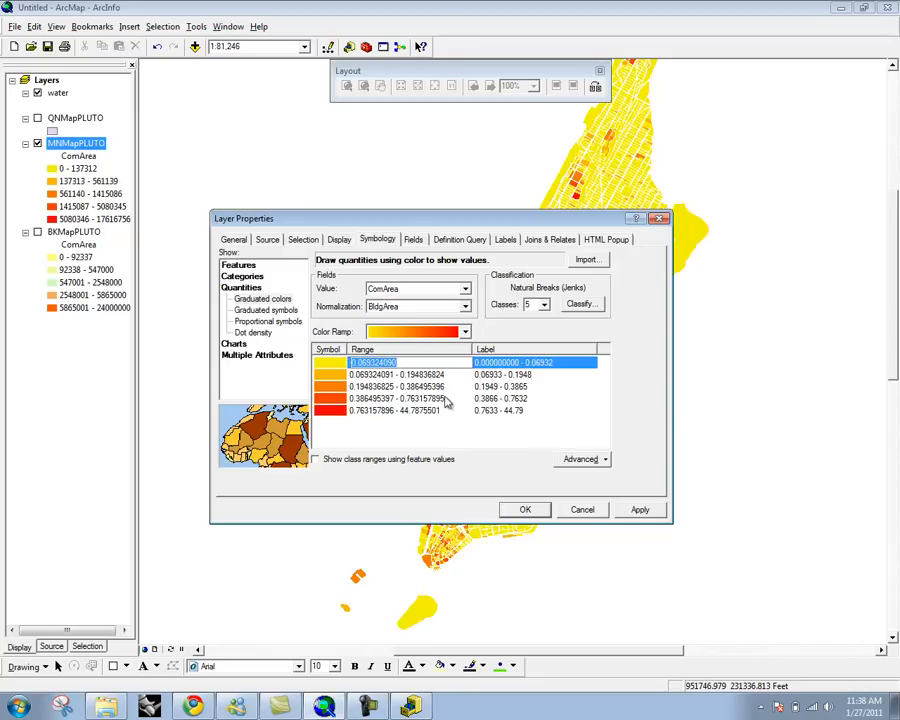
{"action": "left_click", "coordinate": [459, 441]}
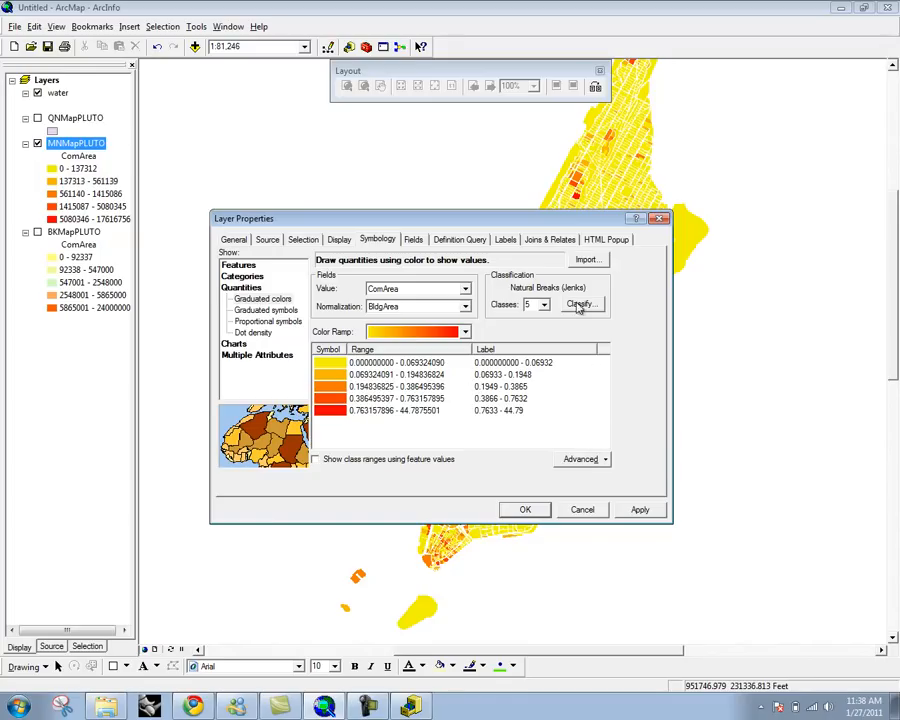
Step: Open the classification settings for MNMapPLUTO and keep Natural Breaks (Jenks) as the method
{"action": "left_click_drag", "start_coordinate": [581, 223], "coordinate": [493, 194]}
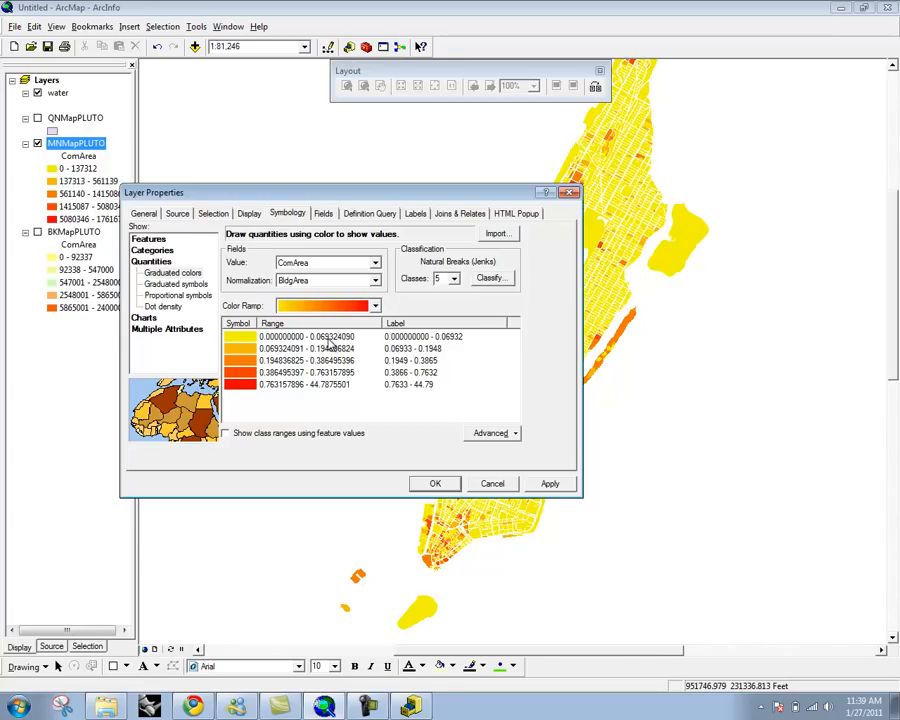
{"action": "left_click", "coordinate": [512, 281]}
{"action": "left_click_drag", "start_coordinate": [402, 190], "coordinate": [732, 190]}
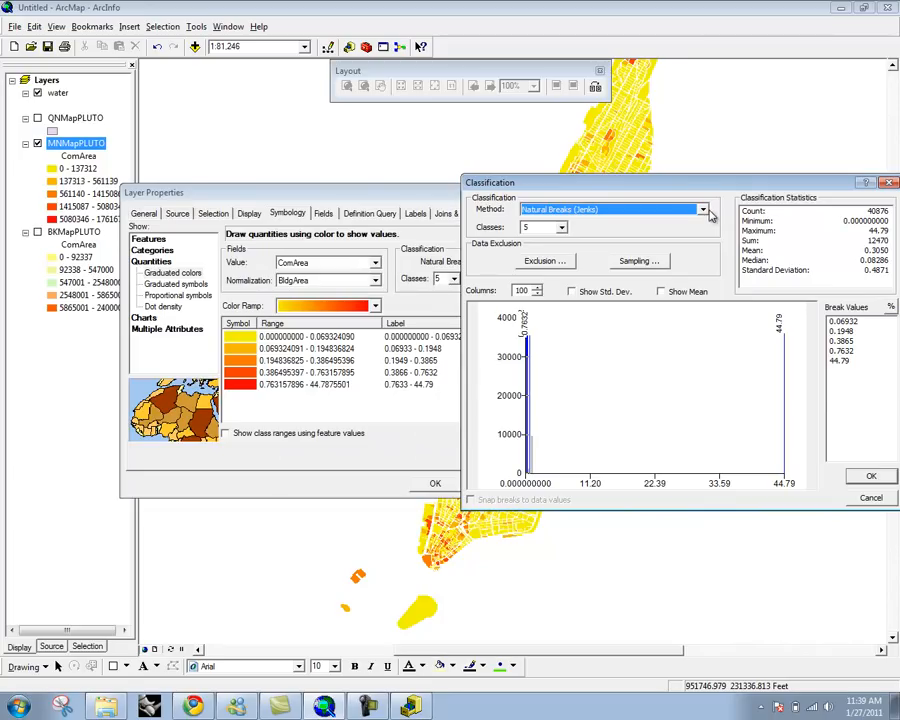
{"action": "left_click", "coordinate": [704, 211]}
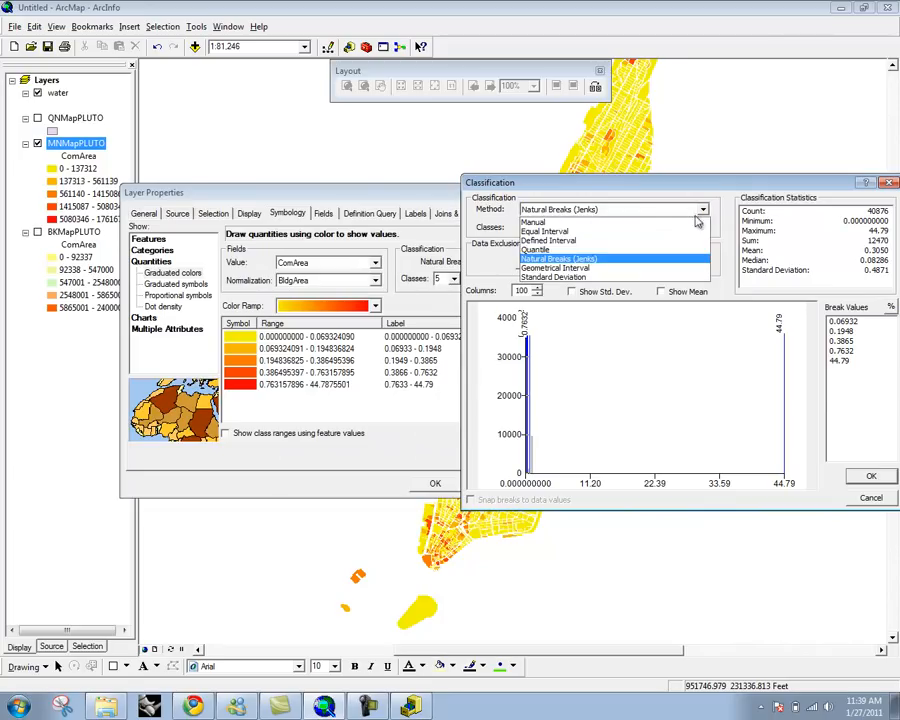
{"action": "left_click", "coordinate": [634, 260]}
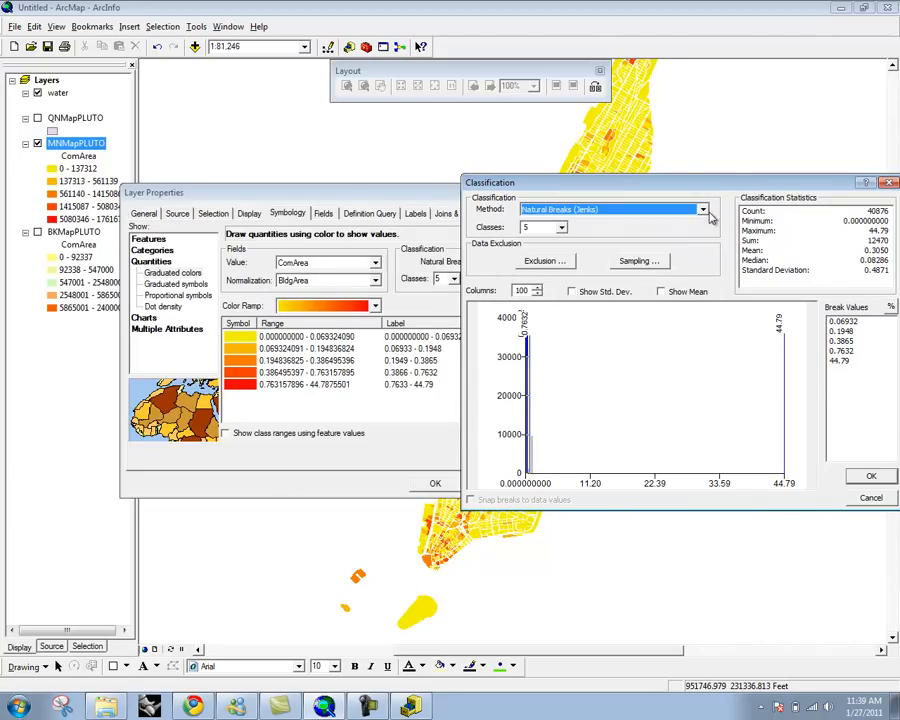
Step: Try the Defined Interval classification method, and switch back to Natural Breaks (Jenks)
{"action": "left_click_drag", "start_coordinate": [726, 183], "coordinate": [643, 200]}
{"action": "left_click", "coordinate": [623, 226]}
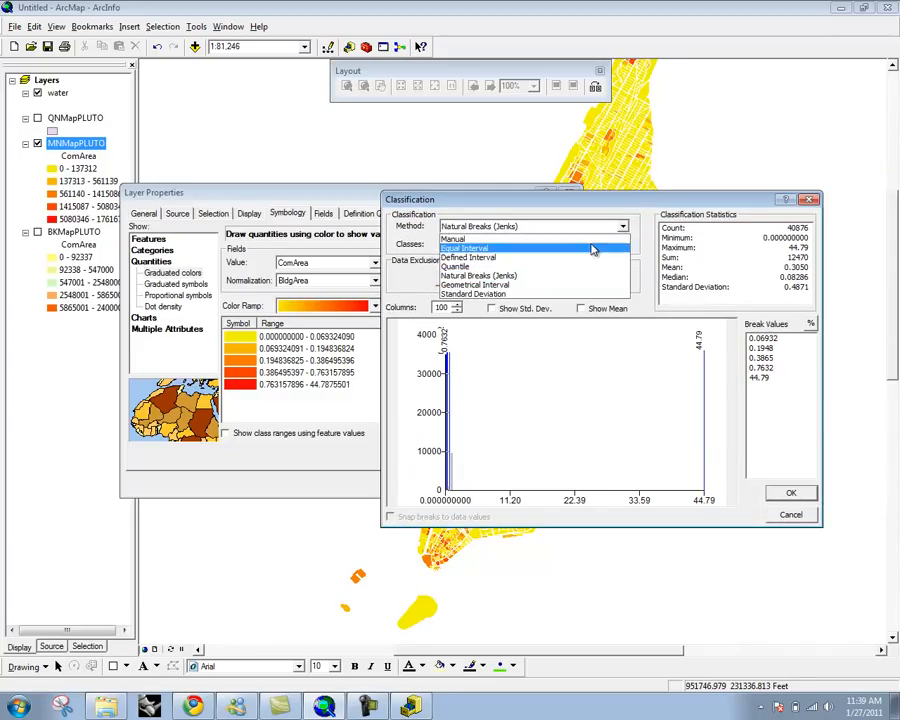
{"action": "left_click", "coordinate": [590, 257]}
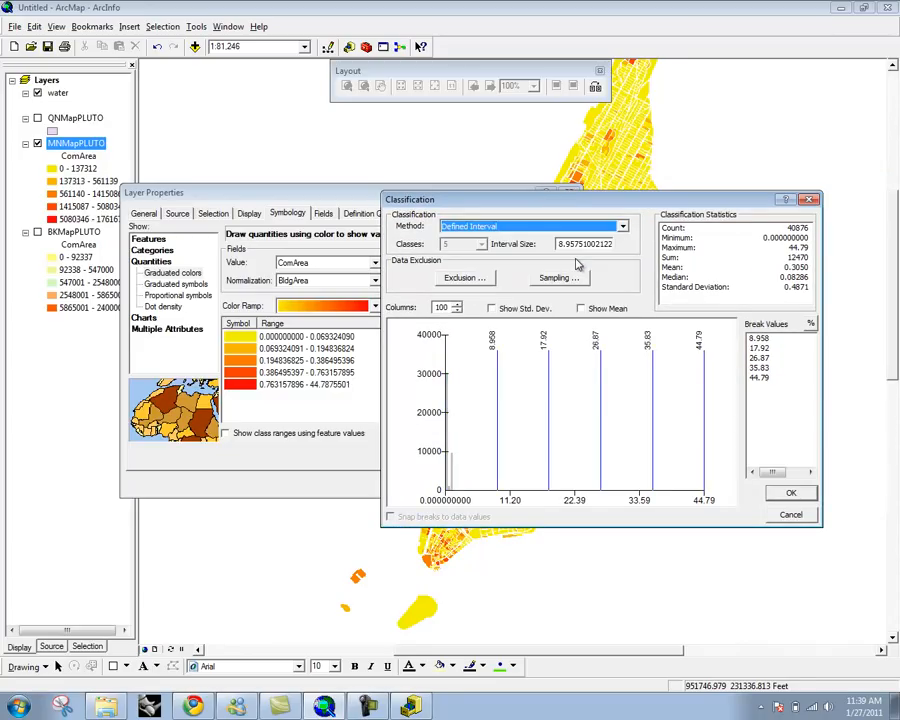
{"action": "left_click", "coordinate": [623, 228]}
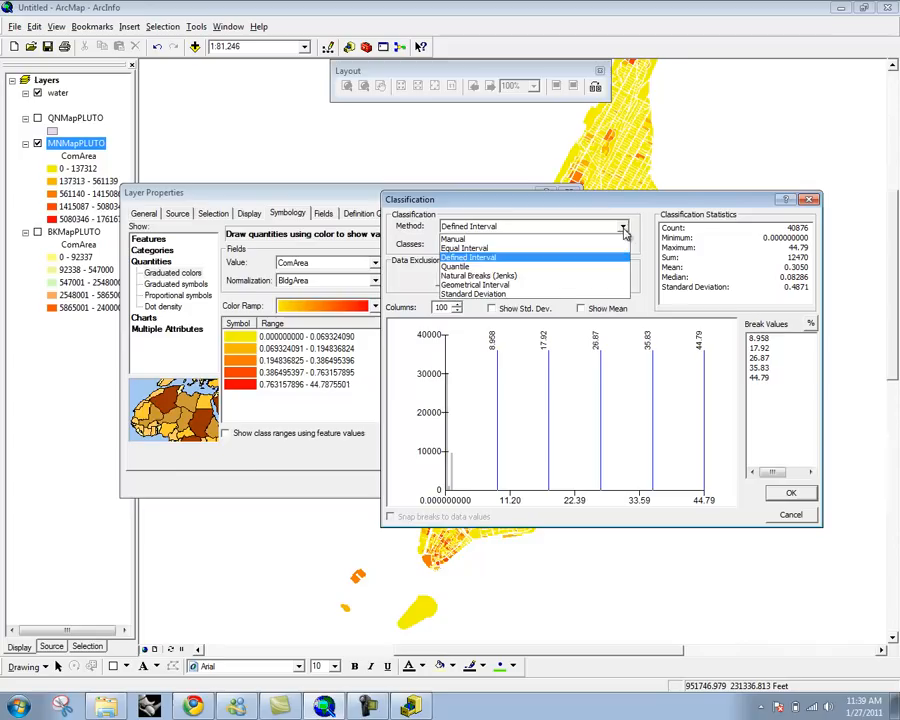
{"action": "left_click", "coordinate": [575, 275]}
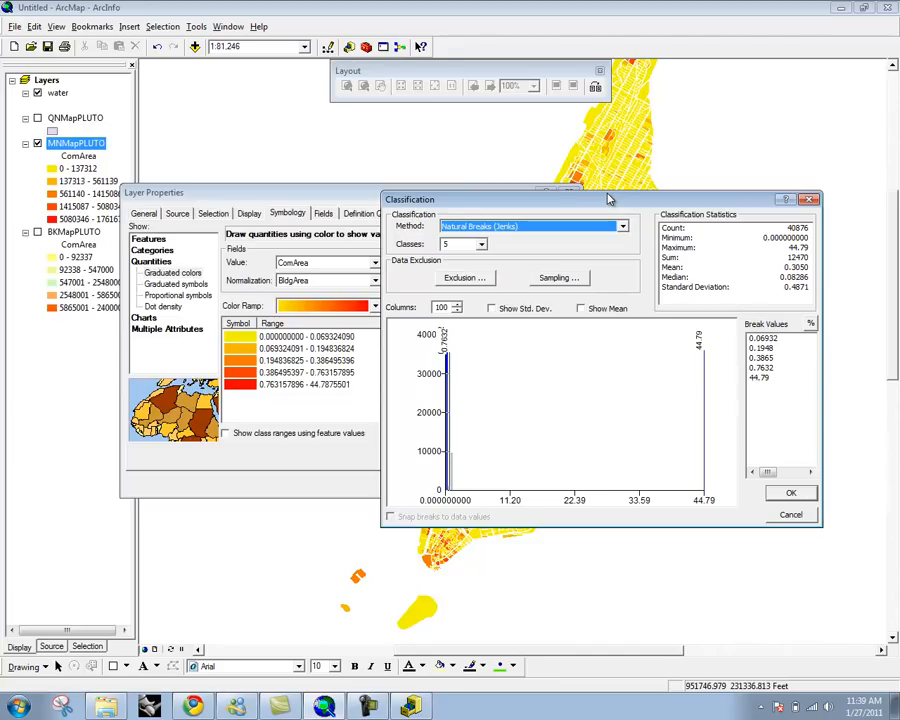
Step: Try the Equal Interval classification method, and restore Natural Breaks (Jenks)
{"action": "left_click_drag", "start_coordinate": [611, 202], "coordinate": [601, 263]}
{"action": "left_click", "coordinate": [614, 287]}
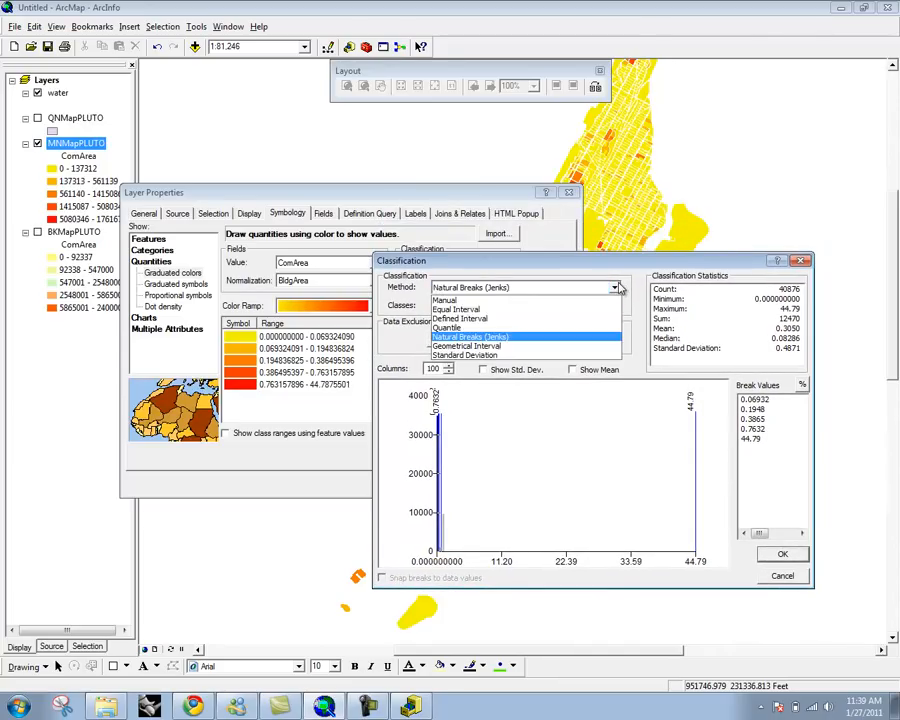
{"action": "left_click", "coordinate": [561, 311]}
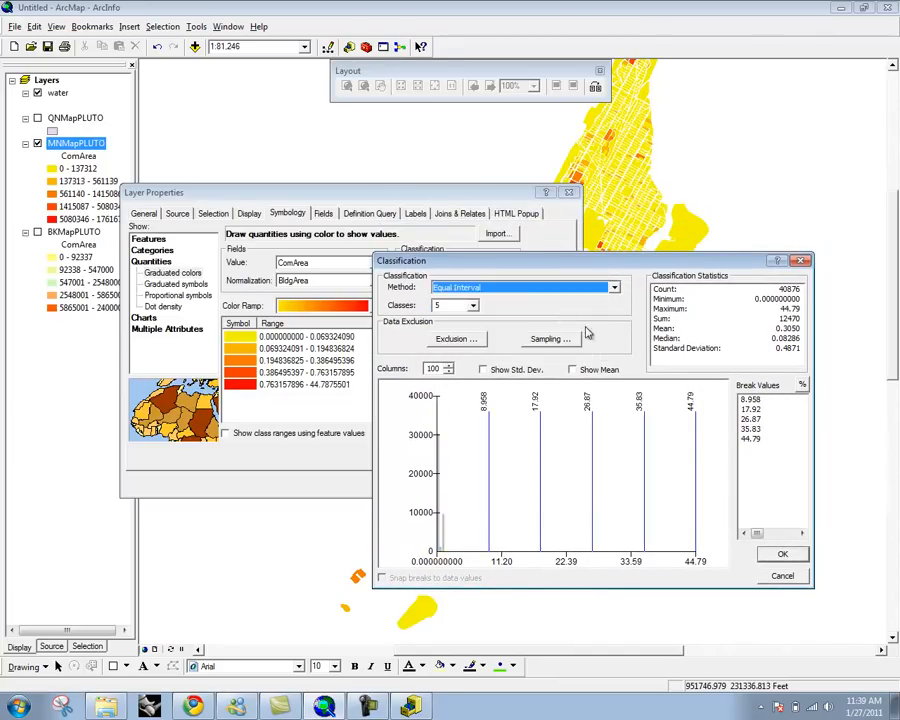
{"action": "left_click", "coordinate": [615, 290]}
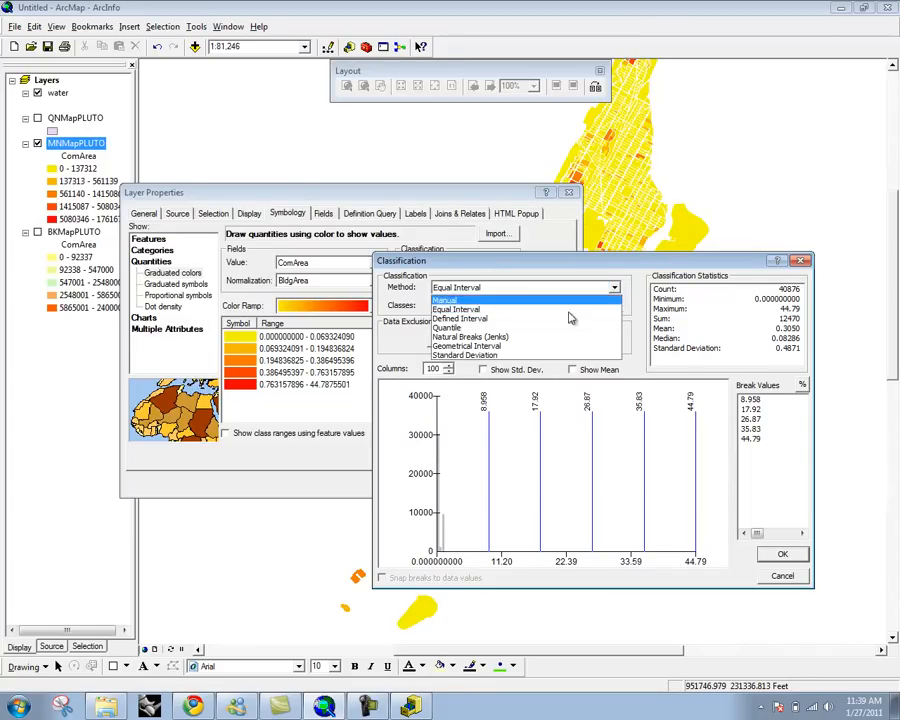
{"action": "left_click", "coordinate": [555, 338]}
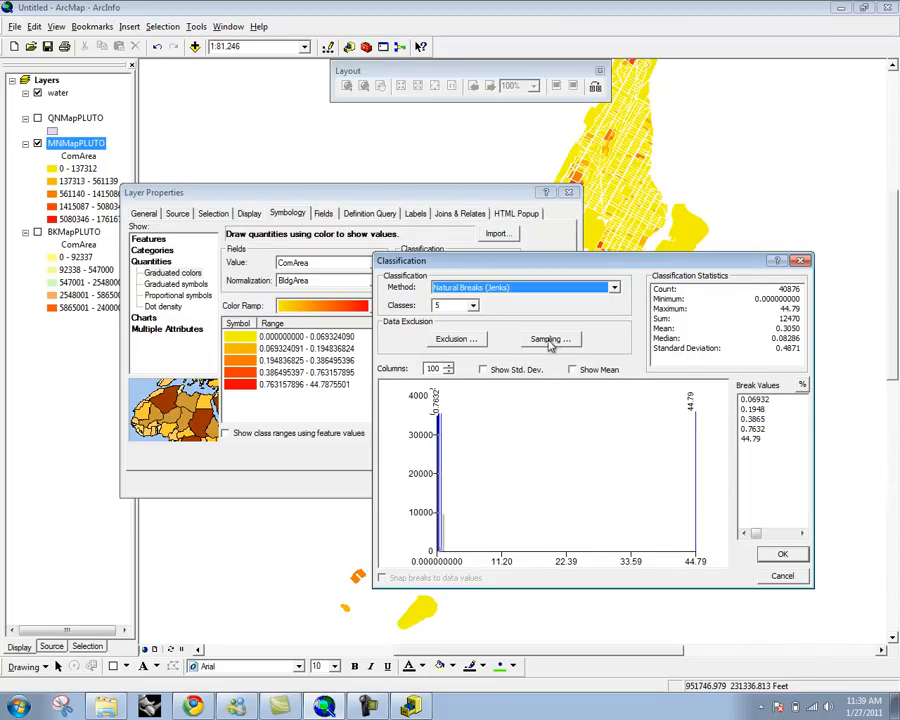
Step: Set the Natural Breaks classification to 8 classes and accept the classification settings
{"action": "left_click", "coordinate": [473, 306]}
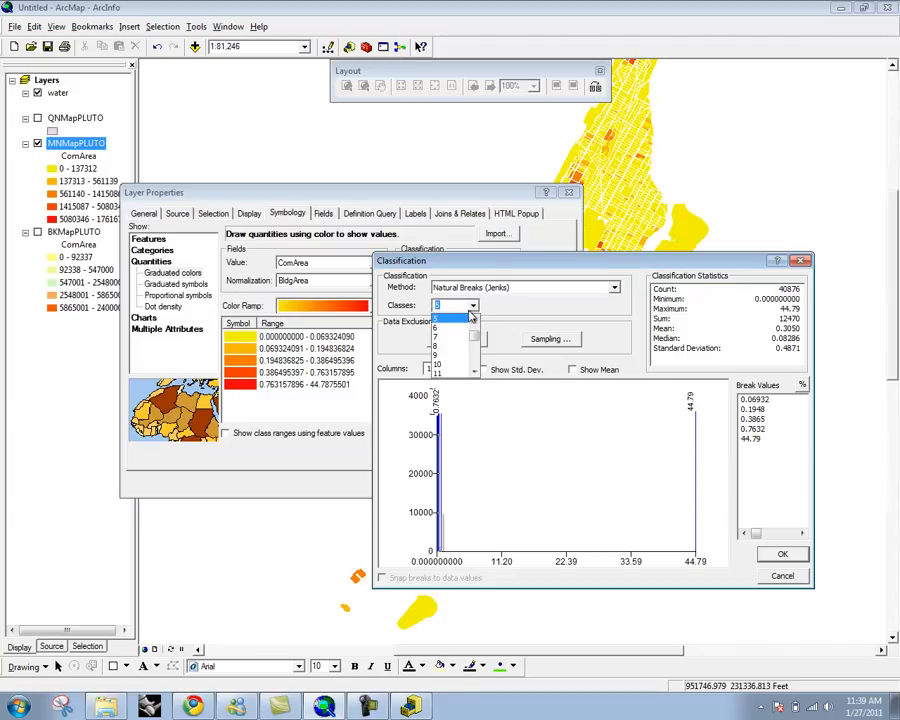
{"action": "left_click", "coordinate": [455, 346]}
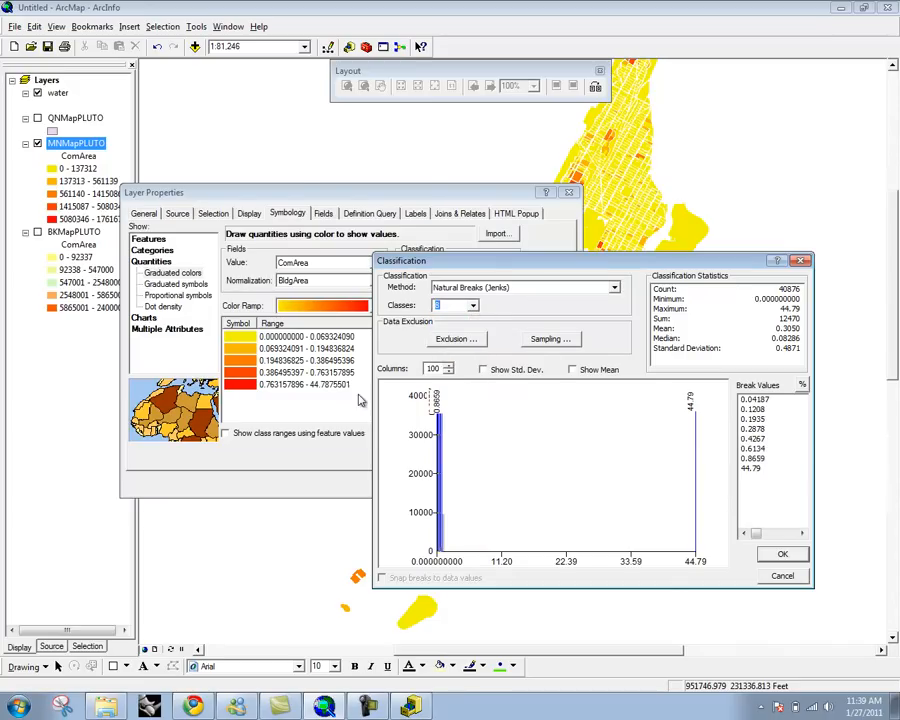
{"action": "left_click", "coordinate": [783, 554]}
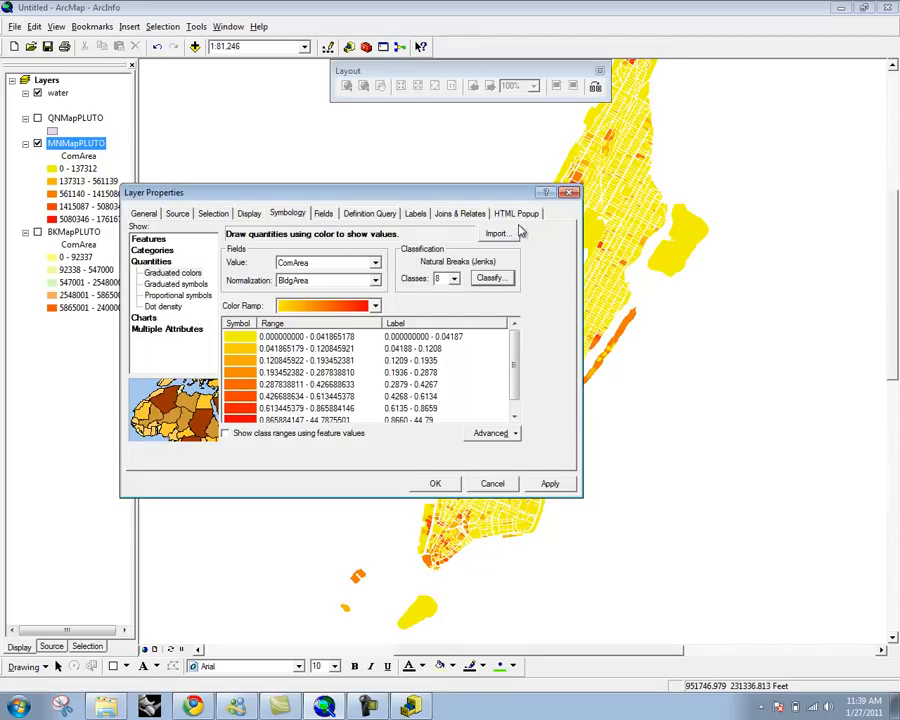
Step: Open the classification settings for MNMapPLUTO again and reduce the Natural Breaks classification to 6 classes
{"action": "left_click", "coordinate": [490, 277]}
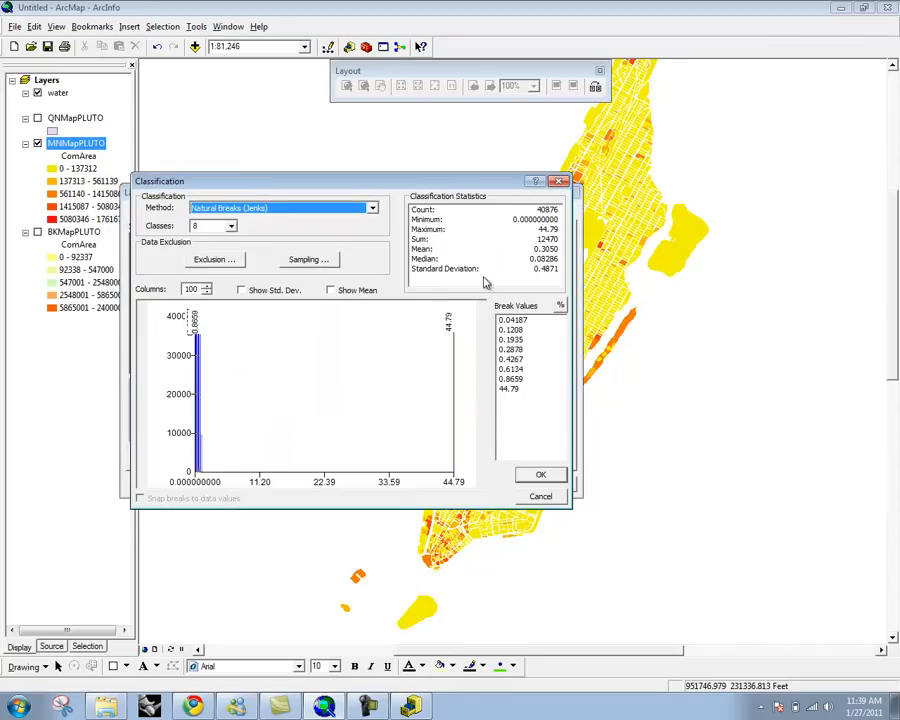
{"action": "left_click", "coordinate": [231, 226]}
{"action": "left_click", "coordinate": [232, 241]}
{"action": "left_click", "coordinate": [232, 241]}
{"action": "left_click", "coordinate": [217, 241]}
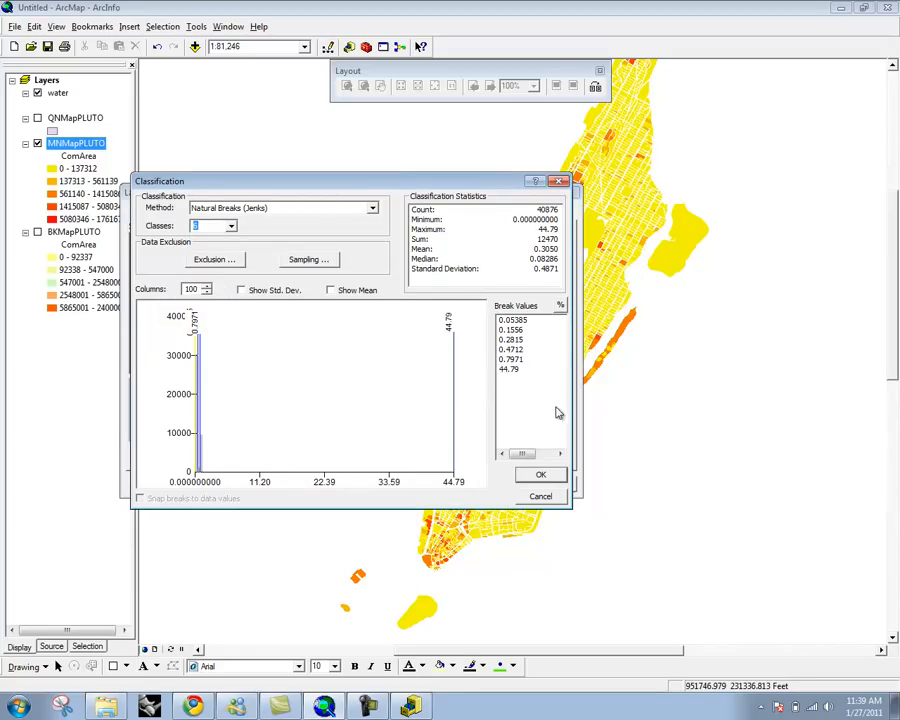
Step: Set the first two class break values manually to 0 and 0.2
{"action": "left_click", "coordinate": [514, 320]}
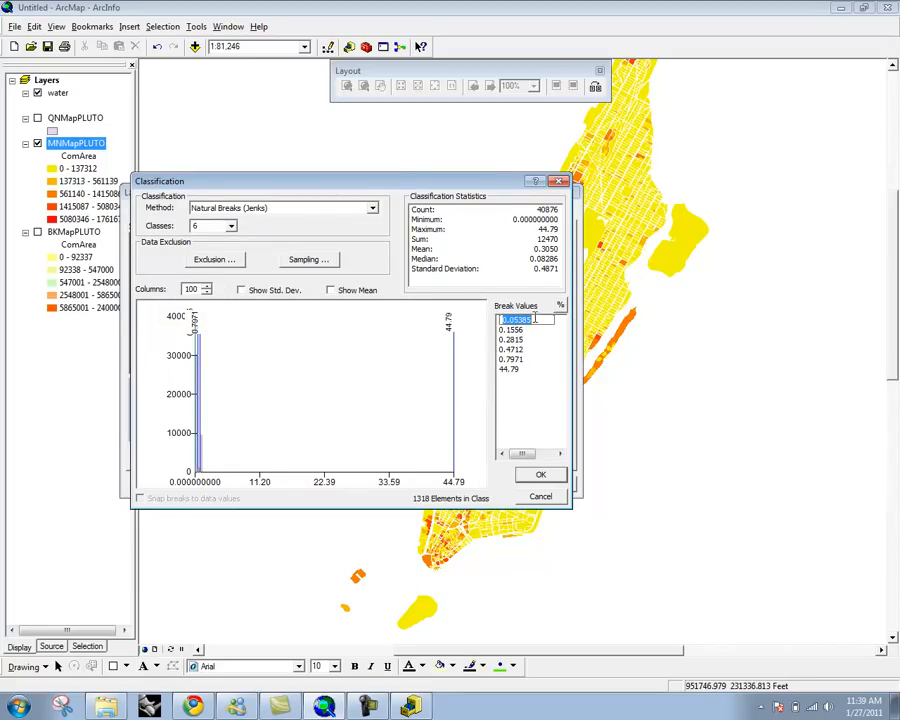
{"action": "left_click", "coordinate": [518, 331]}
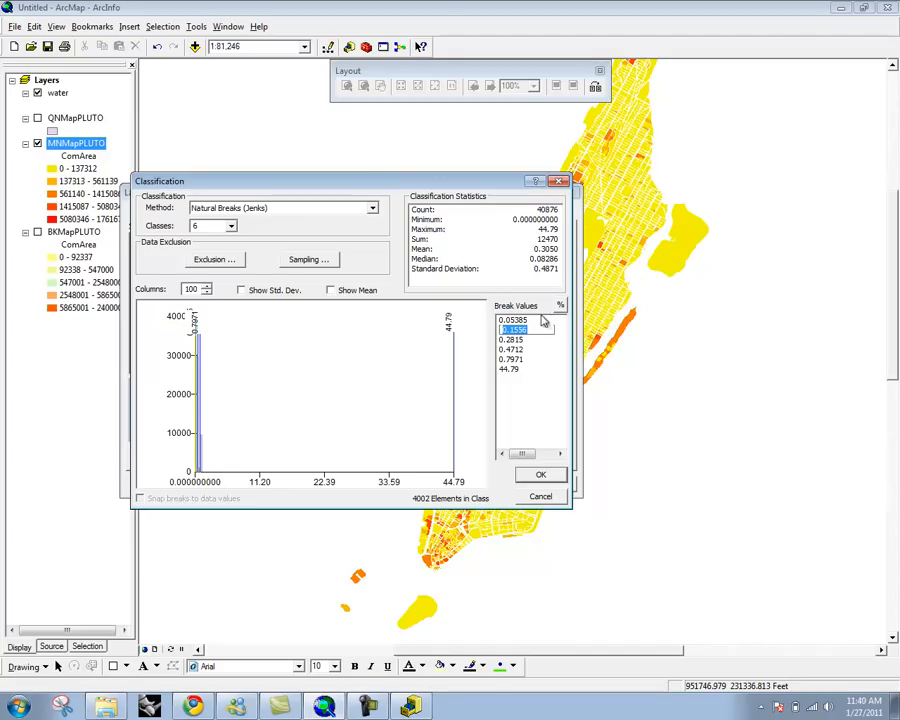
{"action": "left_click", "coordinate": [526, 321]}
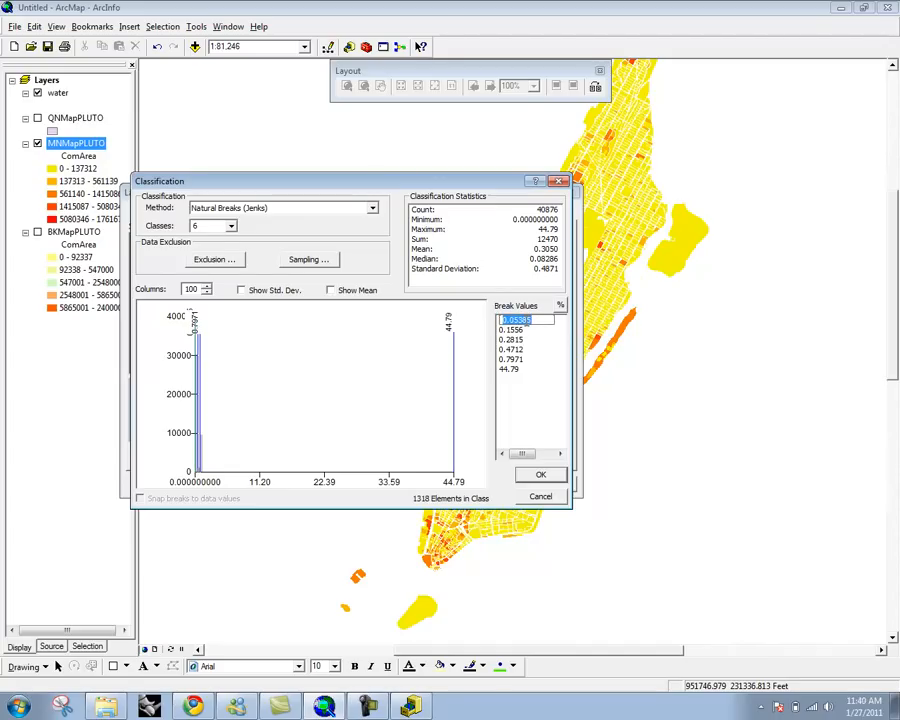
{"action": "type", "text": "0"}
{"action": "left_click", "coordinate": [527, 329]}
{"action": "type", "text": ".2"}
{"action": "key", "text": "Return"}
Step: Set the remaining class break values to 0.4, 0.6, 0.8 and 1, and accept the classification
{"action": "key", "text": "BackSpace"}
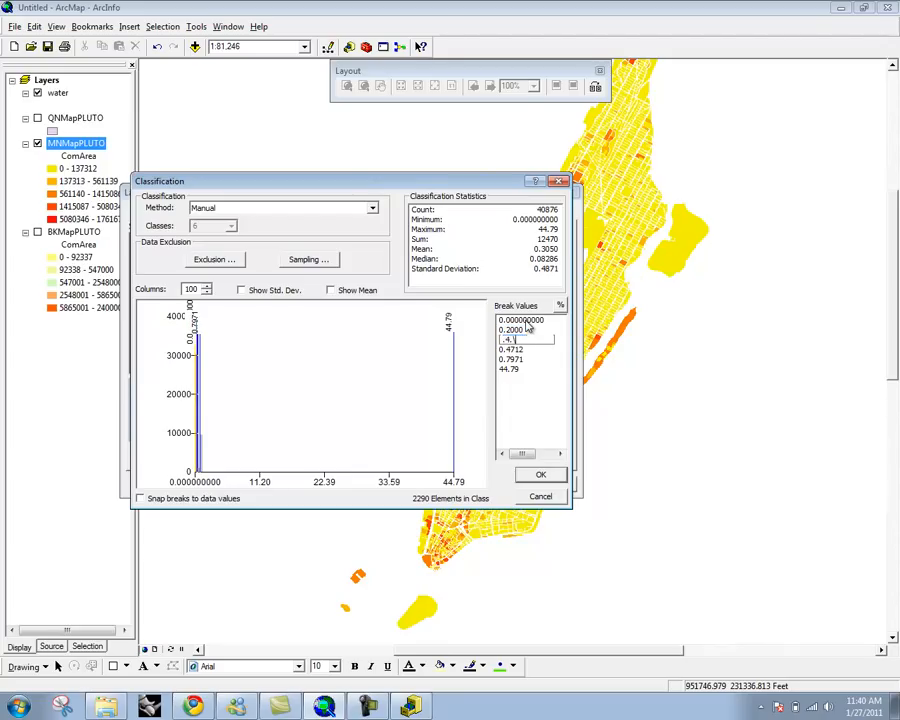
{"action": "type", "text": ".4"}
{"action": "key", "text": "Return"}
{"action": "type", "text": ".6"}
{"action": "key", "text": "Return"}
{"action": "key", "text": "BackSpace"}
{"action": "type", "text": ".8"}
{"action": "key", "text": "Return"}
{"action": "type", "text": "1"}
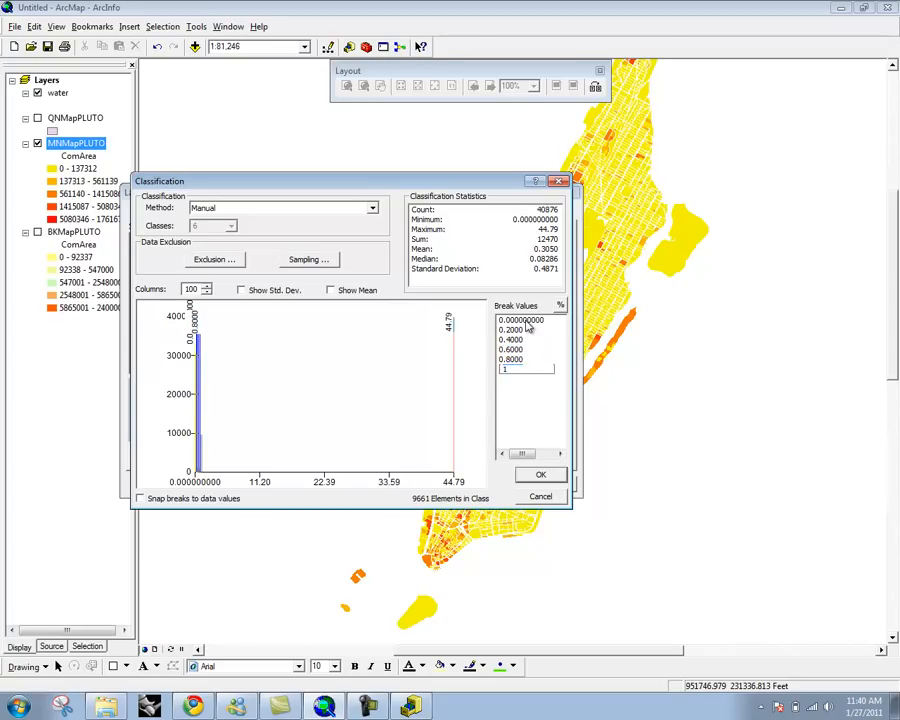
{"action": "left_click", "coordinate": [540, 474]}
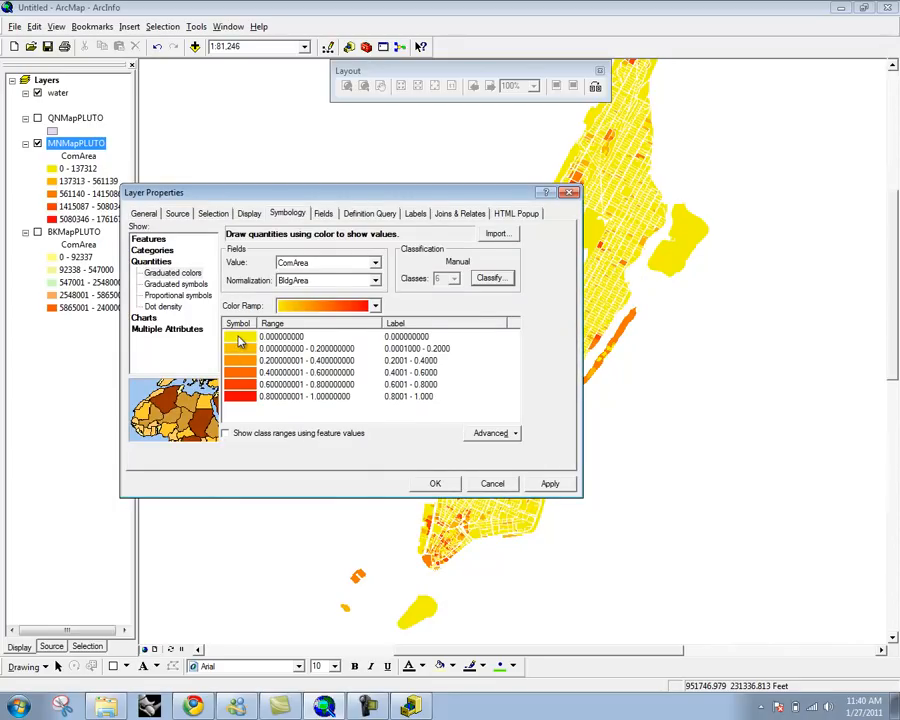
Step: Give the zero-value class the Hollow symbol with no outline color, apply the symbology and close the layer properties
{"action": "double_click", "coordinate": [240, 341]}
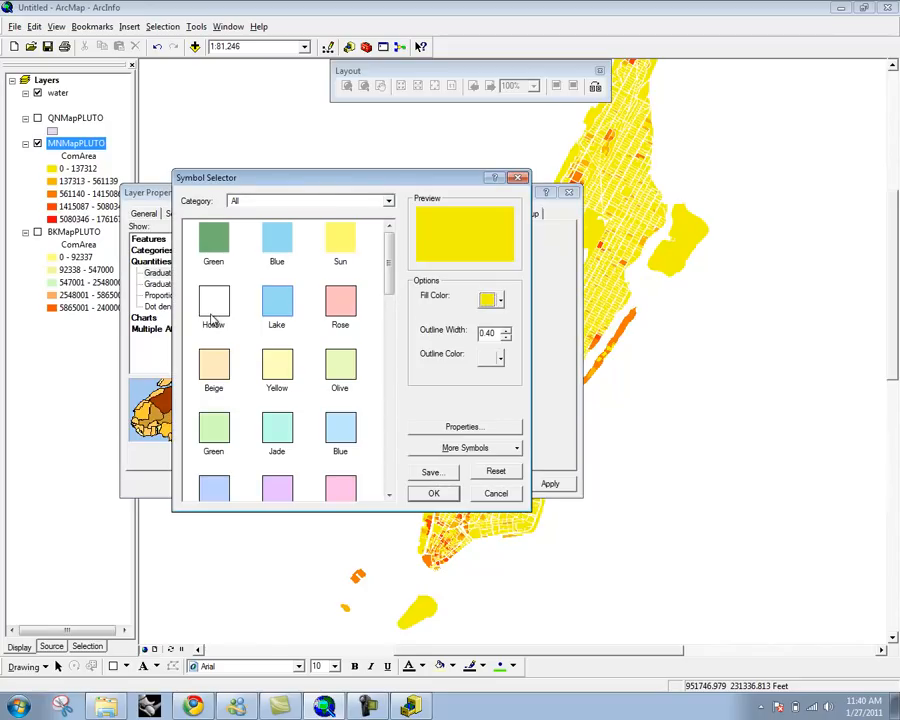
{"action": "left_click", "coordinate": [211, 319]}
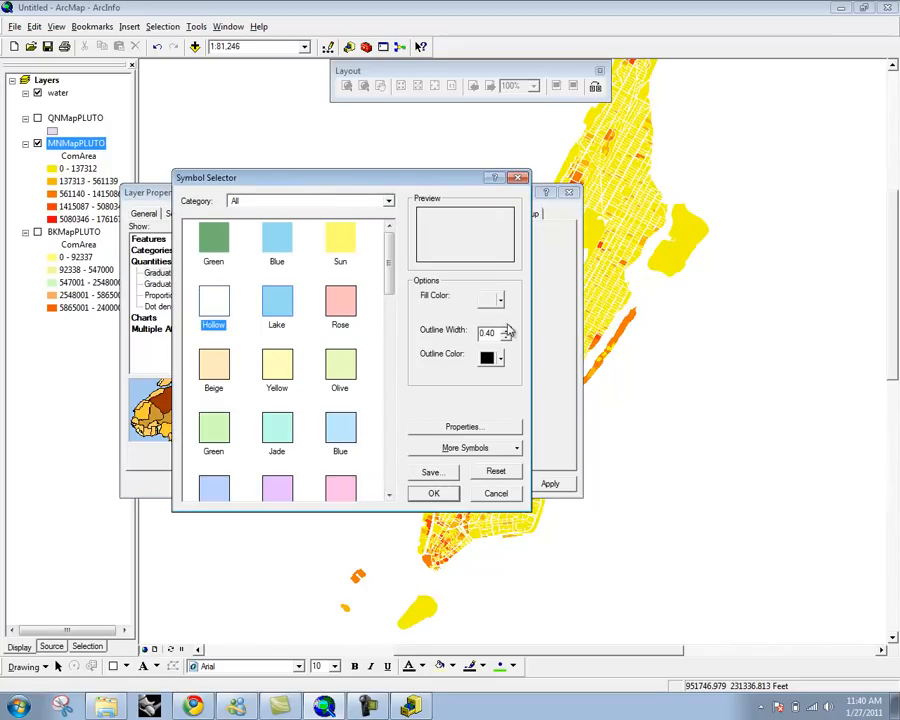
{"action": "left_click", "coordinate": [488, 366]}
{"action": "left_click", "coordinate": [500, 378]}
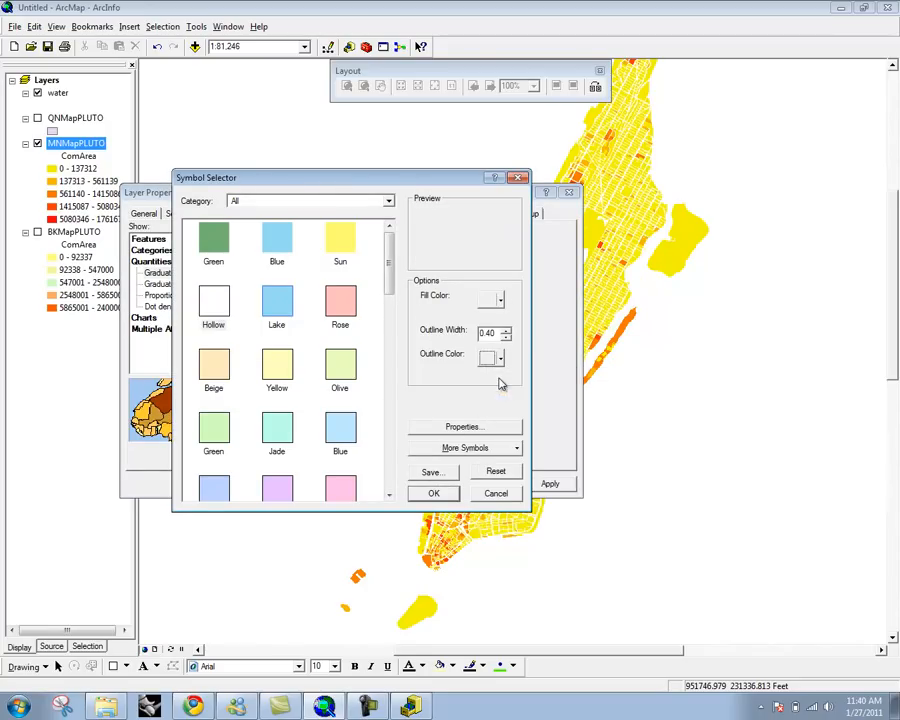
{"action": "left_click", "coordinate": [434, 492]}
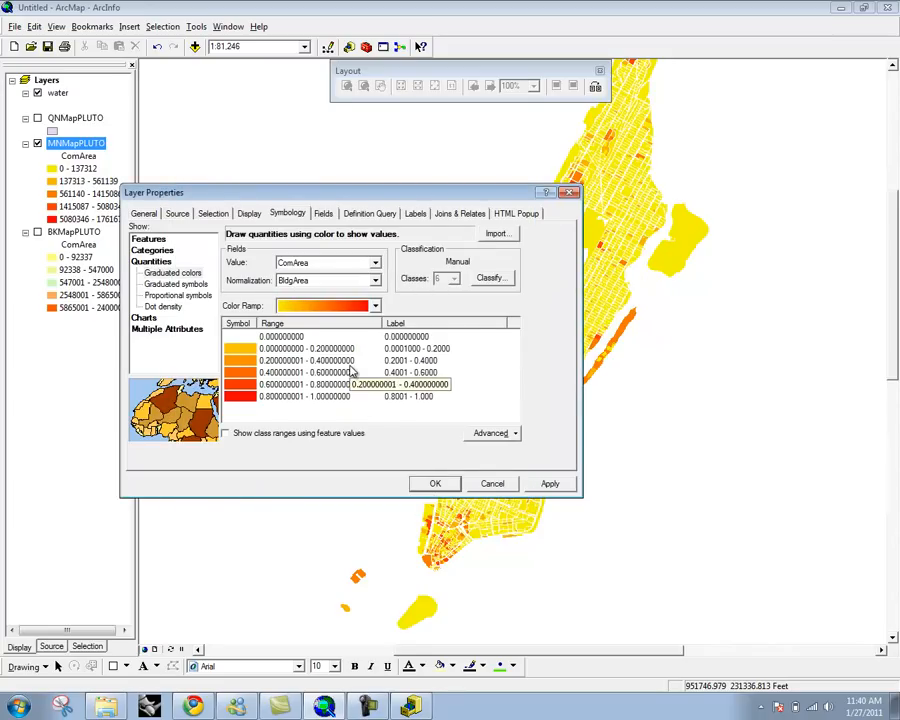
{"action": "left_click", "coordinate": [549, 484]}
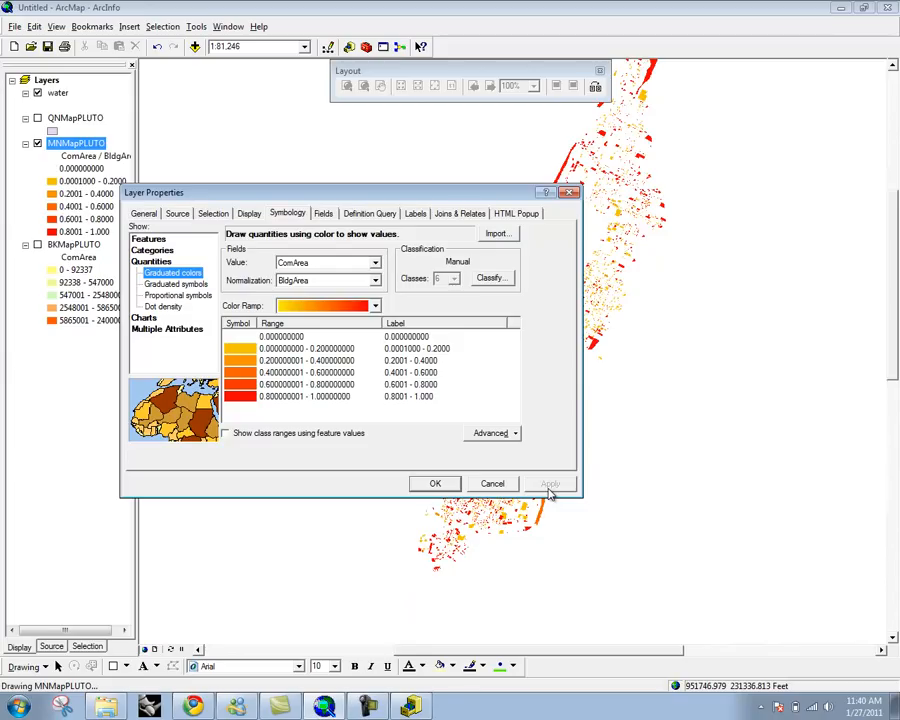
{"action": "left_click", "coordinate": [569, 193]}
Step: Change the water layer's symbol to the predefined Blue fill and accept the layer properties
{"action": "left_click_drag", "start_coordinate": [588, 462], "coordinate": [531, 412]}
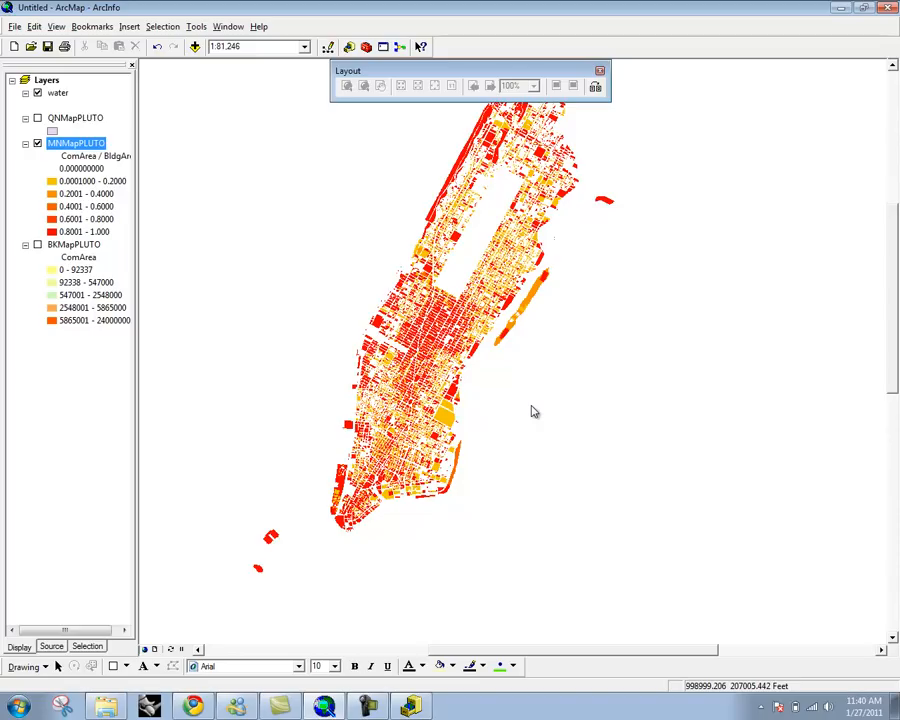
{"action": "left_click_drag", "start_coordinate": [653, 316], "coordinate": [713, 363]}
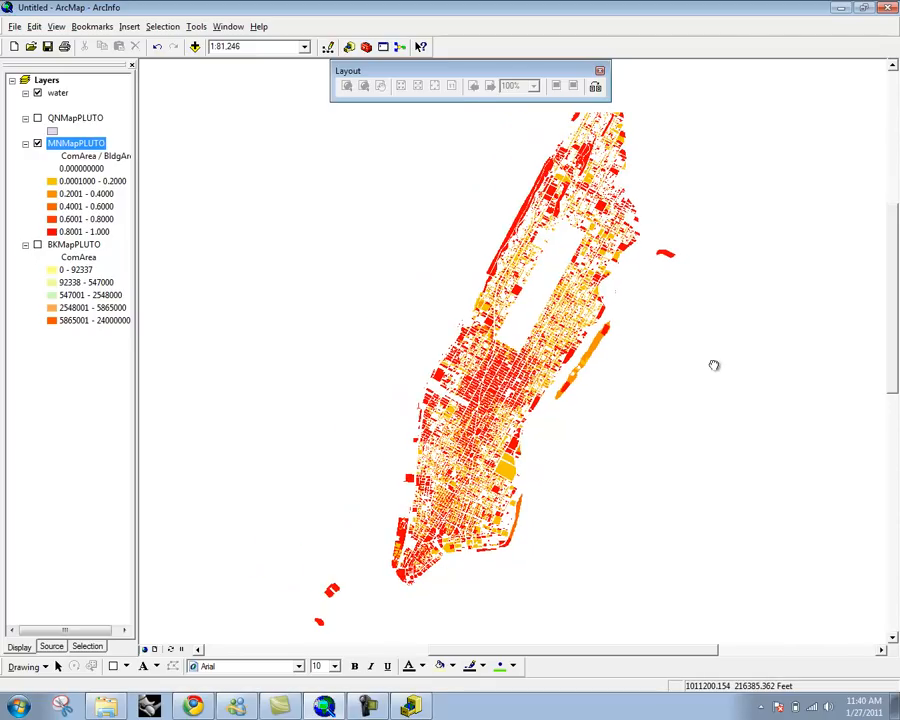
{"action": "left_click", "coordinate": [60, 94]}
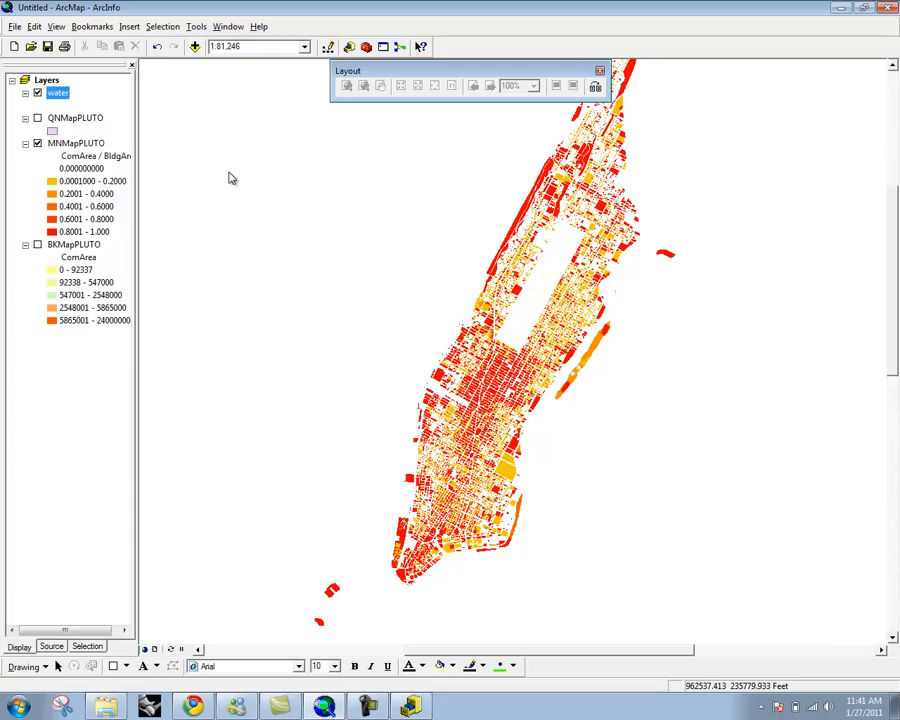
{"action": "double_click", "coordinate": [52, 93]}
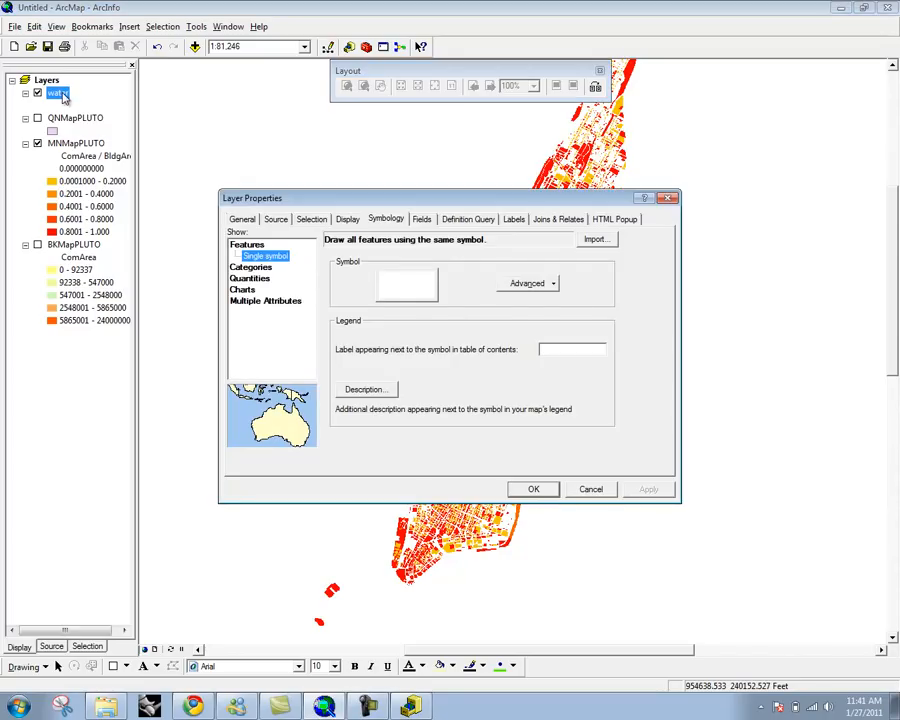
{"action": "left_click", "coordinate": [409, 295]}
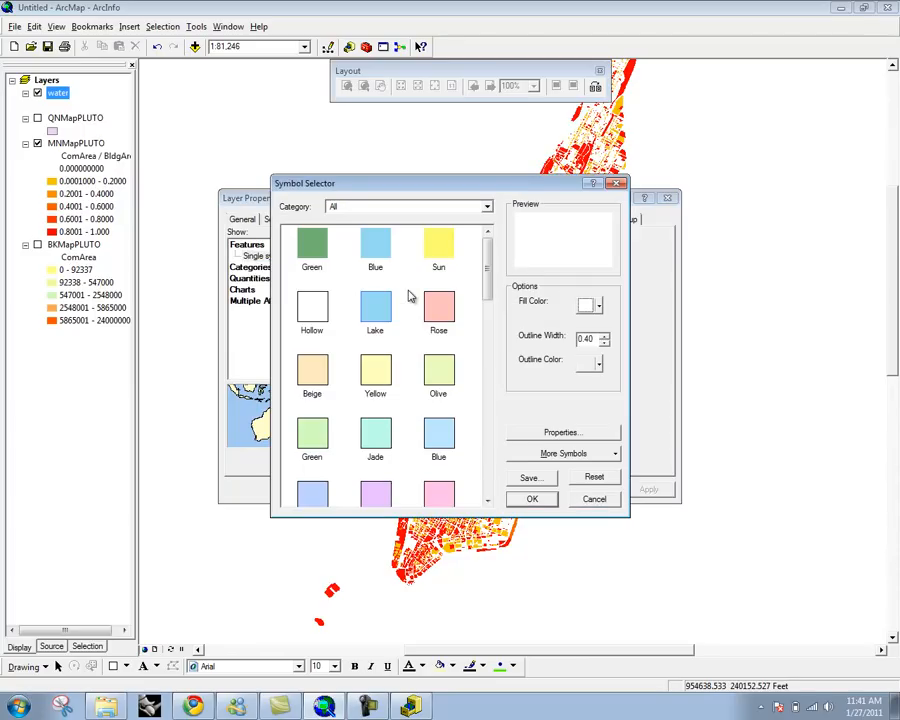
{"action": "left_click", "coordinate": [390, 252]}
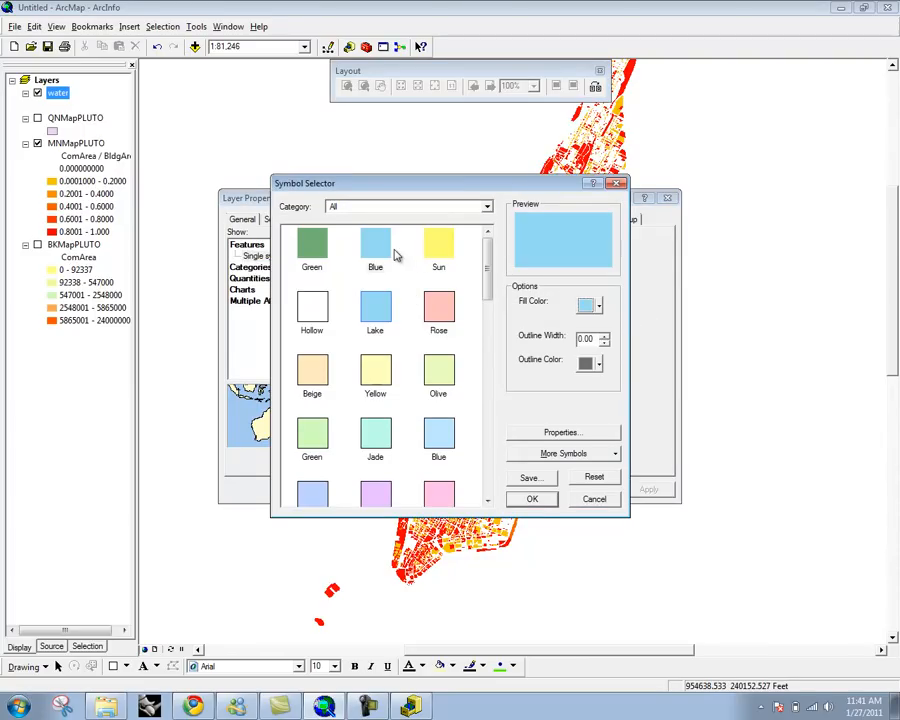
{"action": "left_click", "coordinate": [545, 500]}
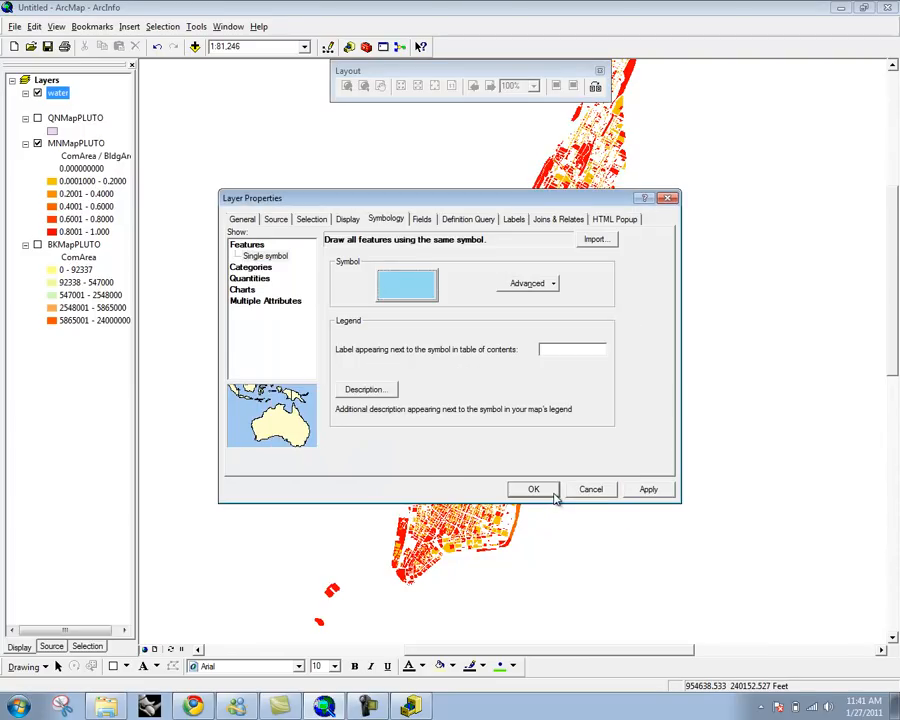
{"action": "left_click", "coordinate": [552, 493]}
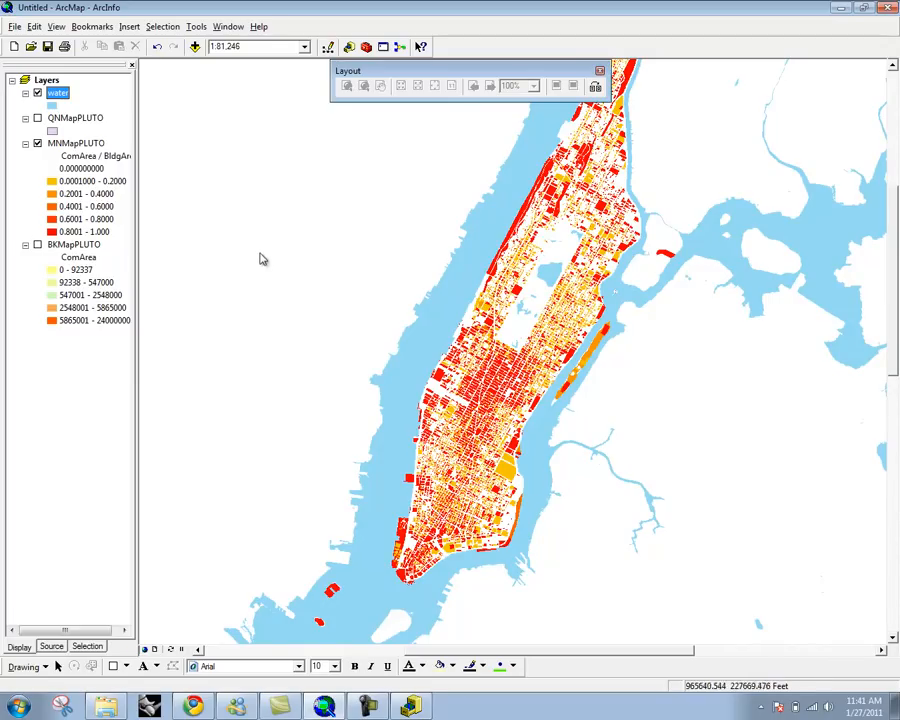
Step: Open the data frame's properties and display its border, background and drop shadow settings
{"action": "right_click", "coordinate": [208, 255]}
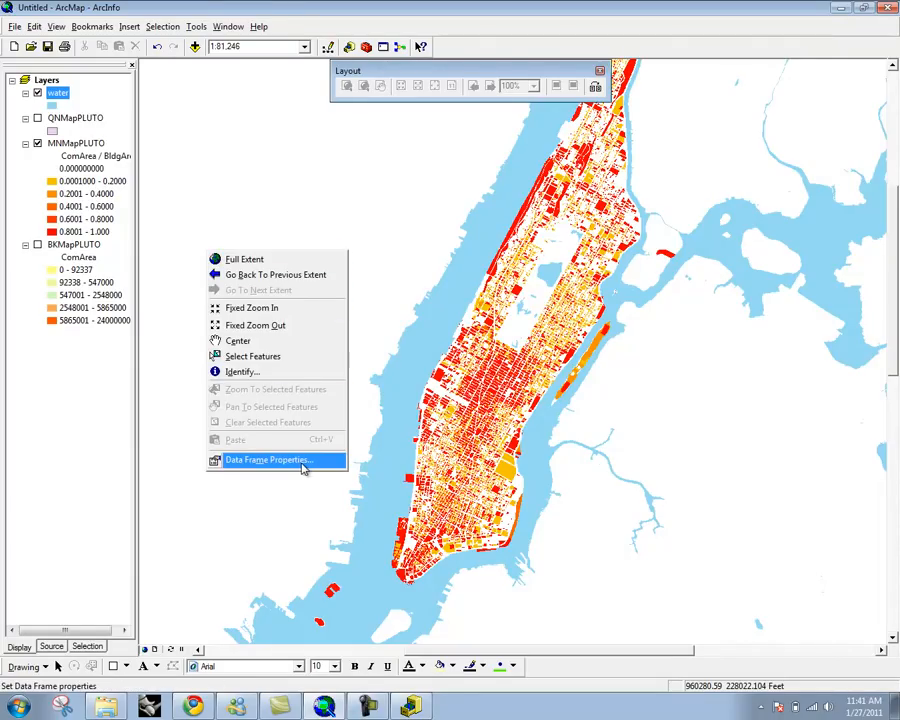
{"action": "left_click", "coordinate": [268, 460]}
{"action": "left_click", "coordinate": [303, 472]}
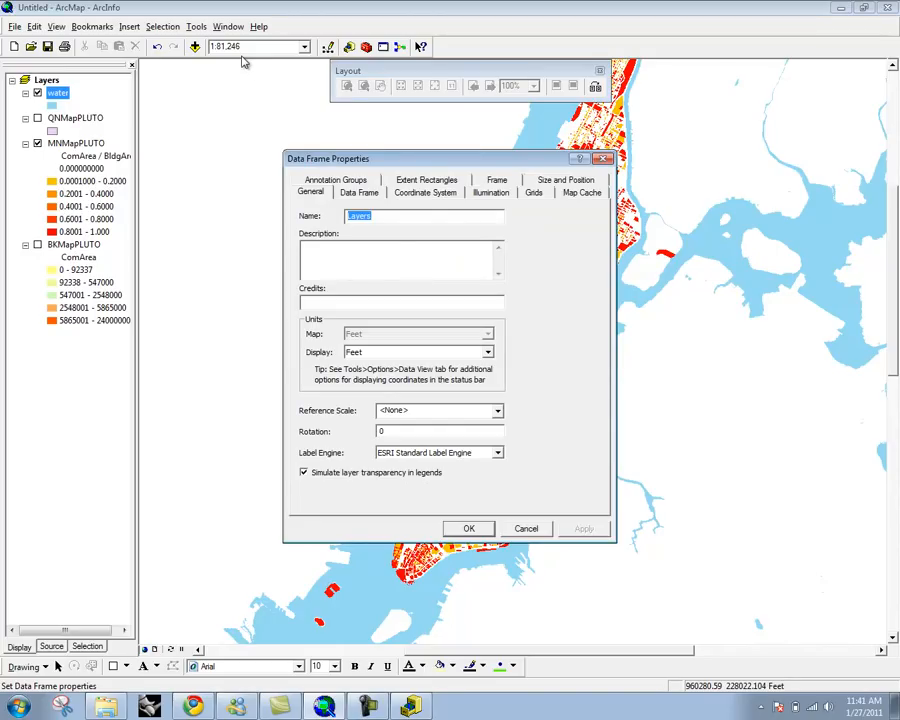
{"action": "left_click_drag", "start_coordinate": [399, 161], "coordinate": [320, 138]}
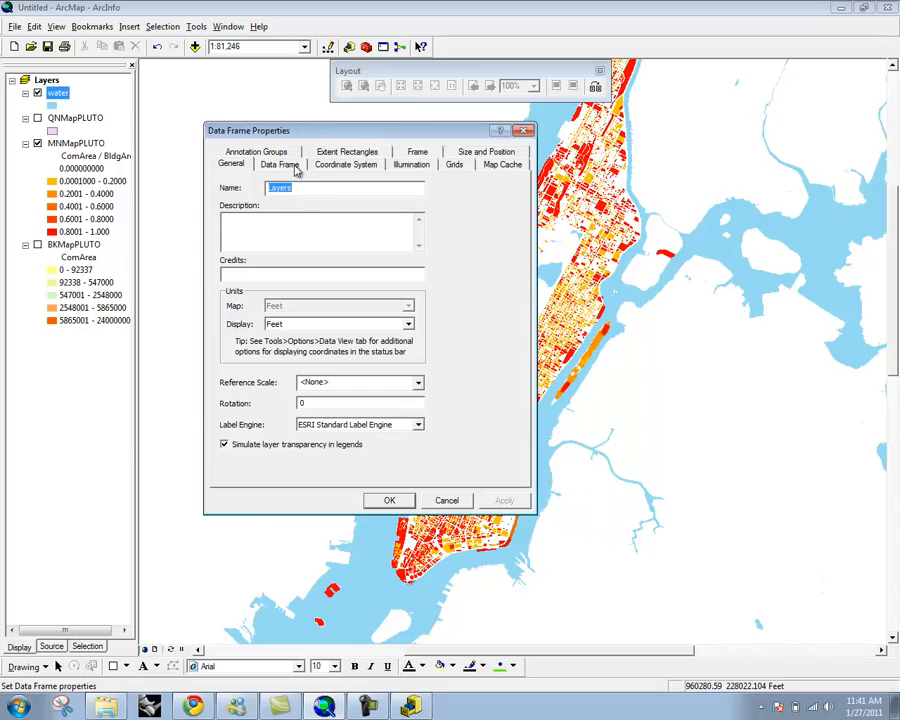
{"action": "left_click", "coordinate": [285, 165]}
{"action": "left_click", "coordinate": [340, 168]}
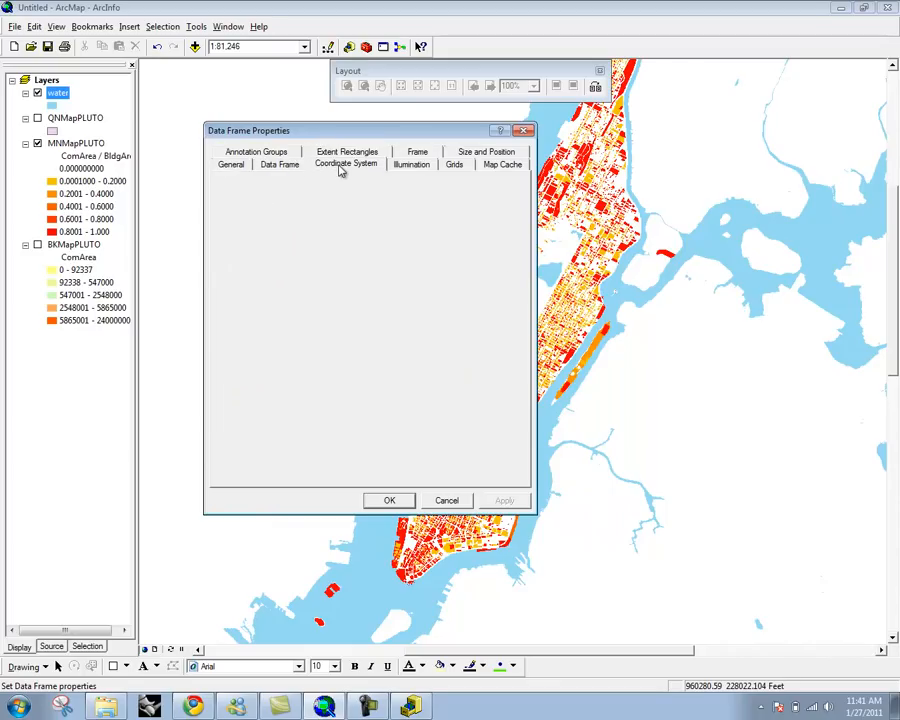
{"action": "left_click", "coordinate": [236, 166]}
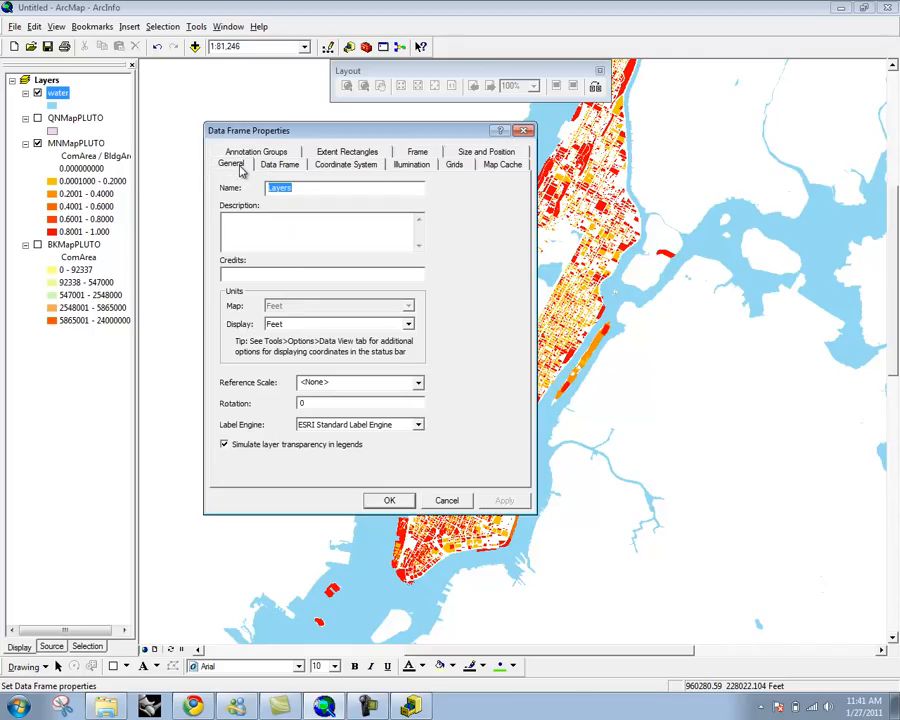
{"action": "left_click", "coordinate": [418, 152]}
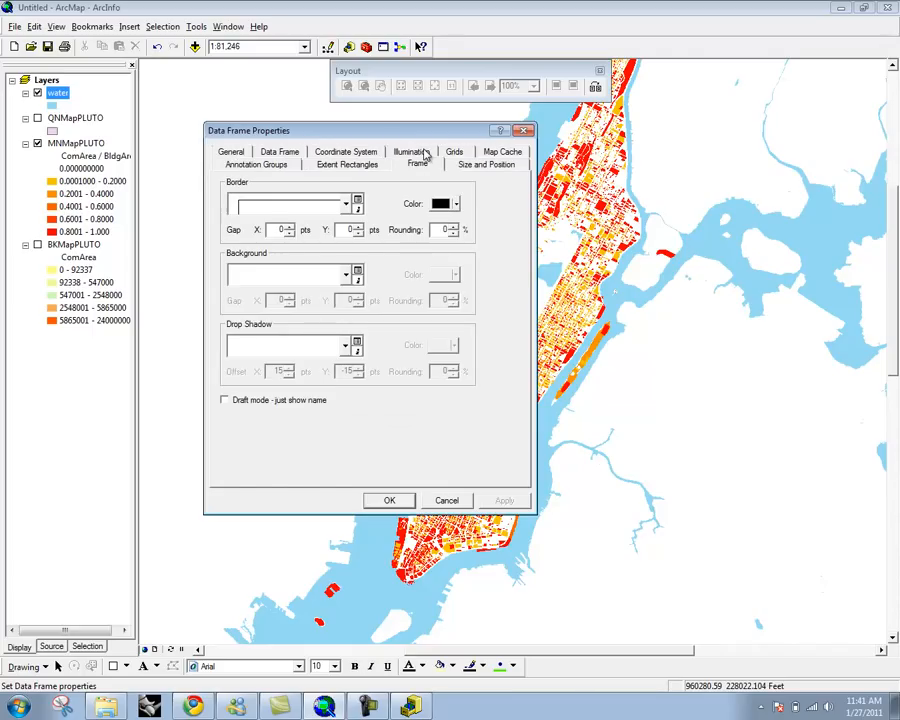
Step: Set the data frame's background to Lt Cyan and accept the properties
{"action": "left_click", "coordinate": [296, 276]}
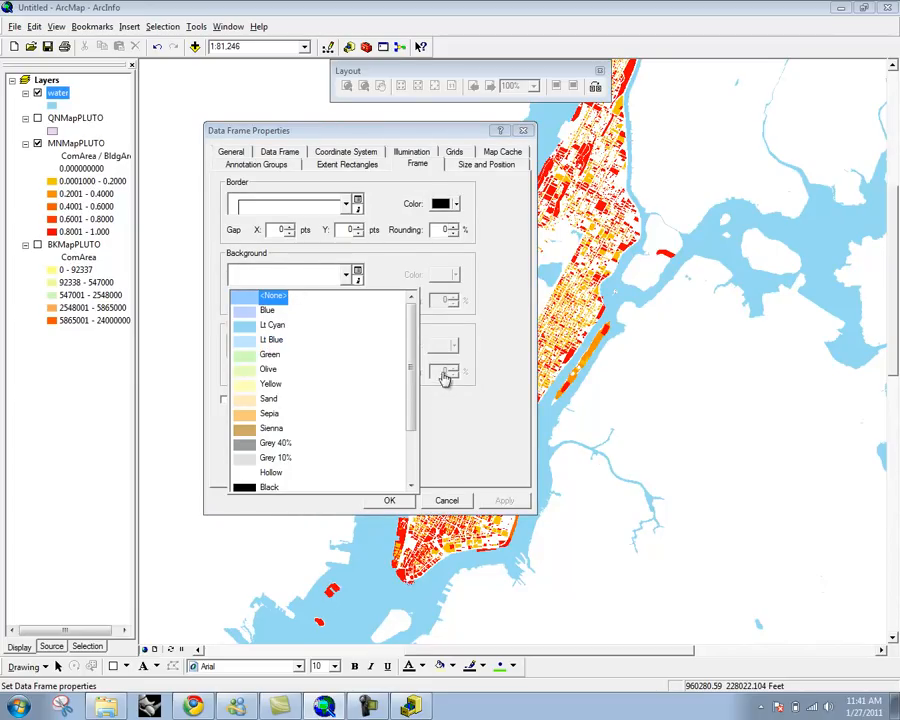
{"action": "left_click_drag", "start_coordinate": [414, 430], "coordinate": [412, 480]}
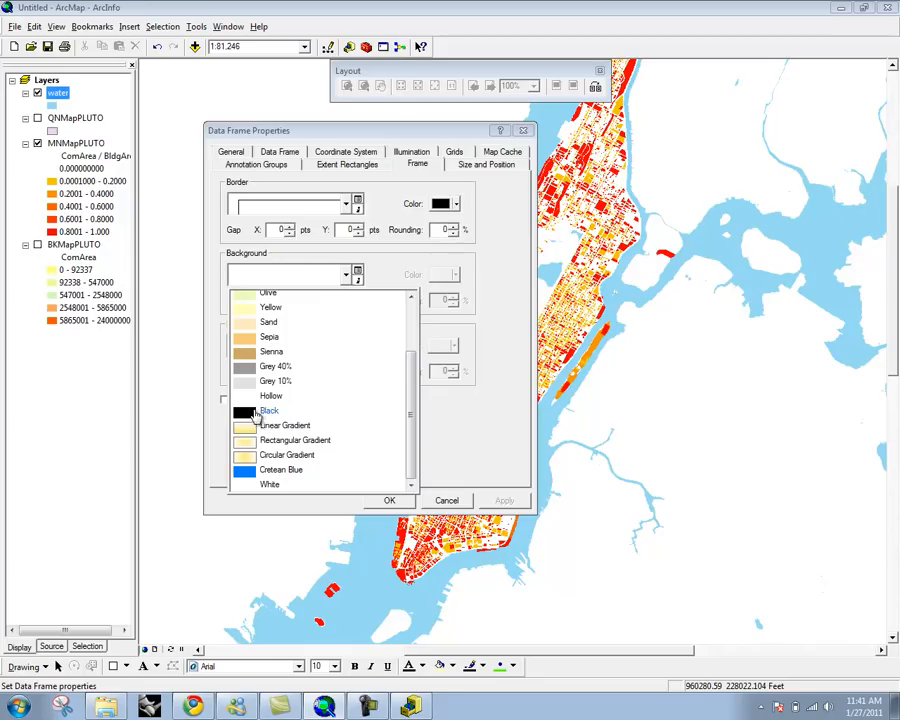
{"action": "left_click_drag", "start_coordinate": [411, 431], "coordinate": [335, 306]}
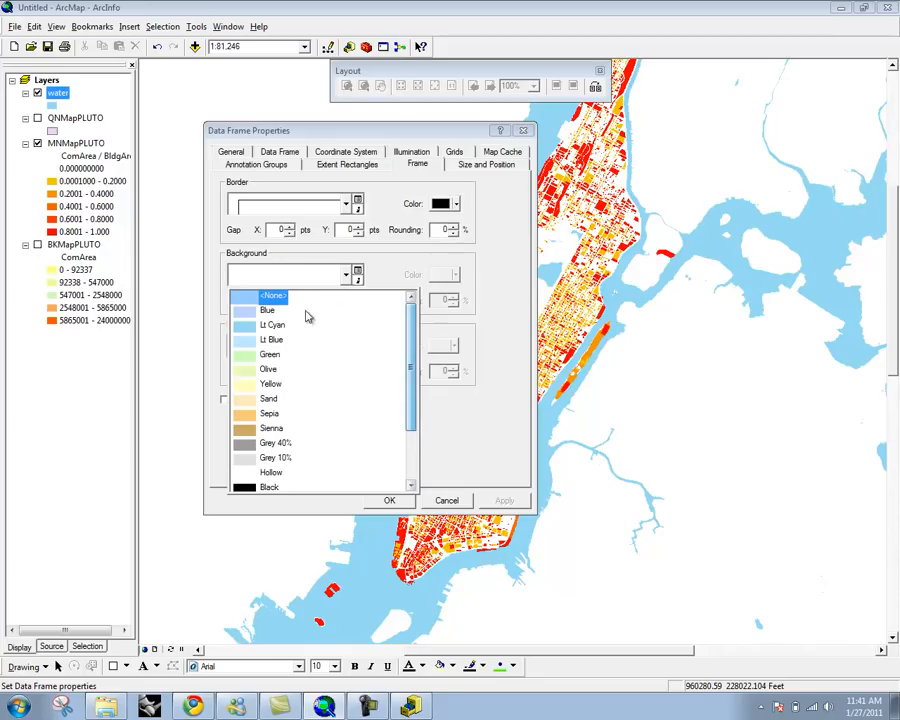
{"action": "left_click", "coordinate": [266, 336]}
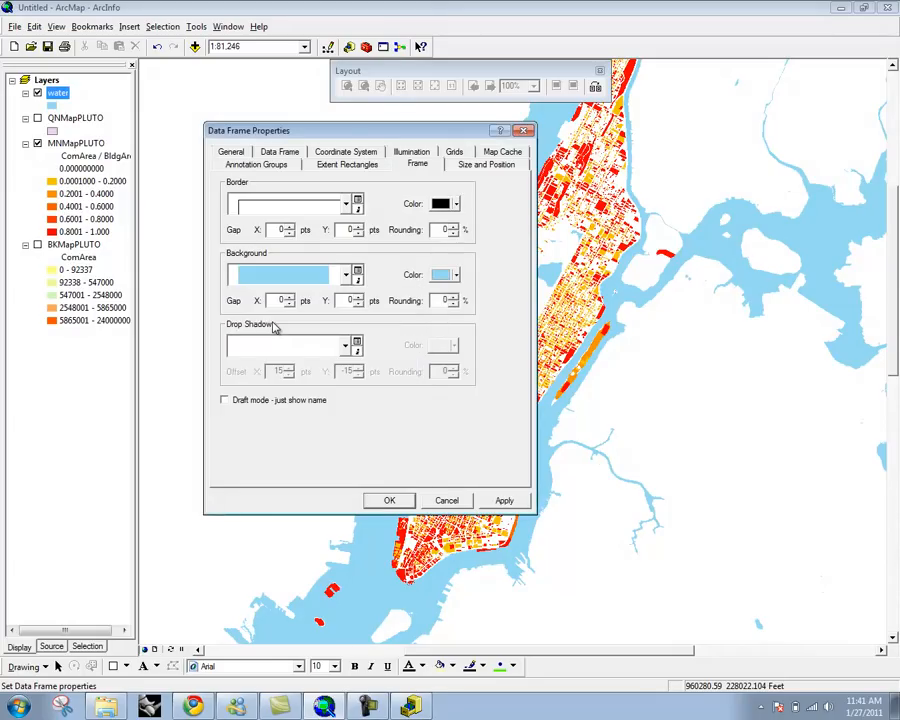
{"action": "left_click", "coordinate": [446, 276]}
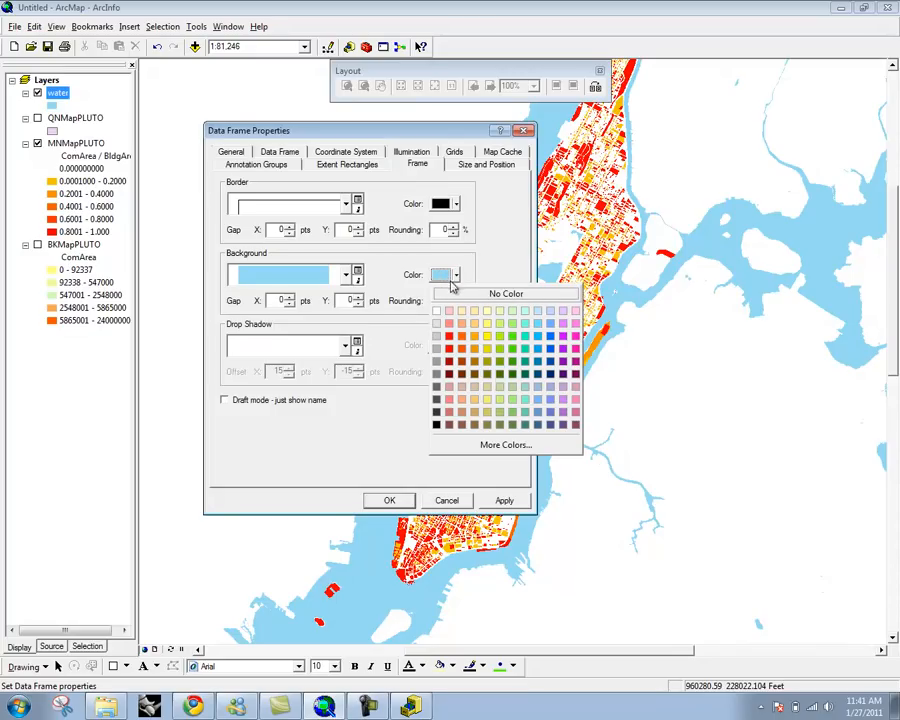
{"action": "left_click", "coordinate": [527, 252]}
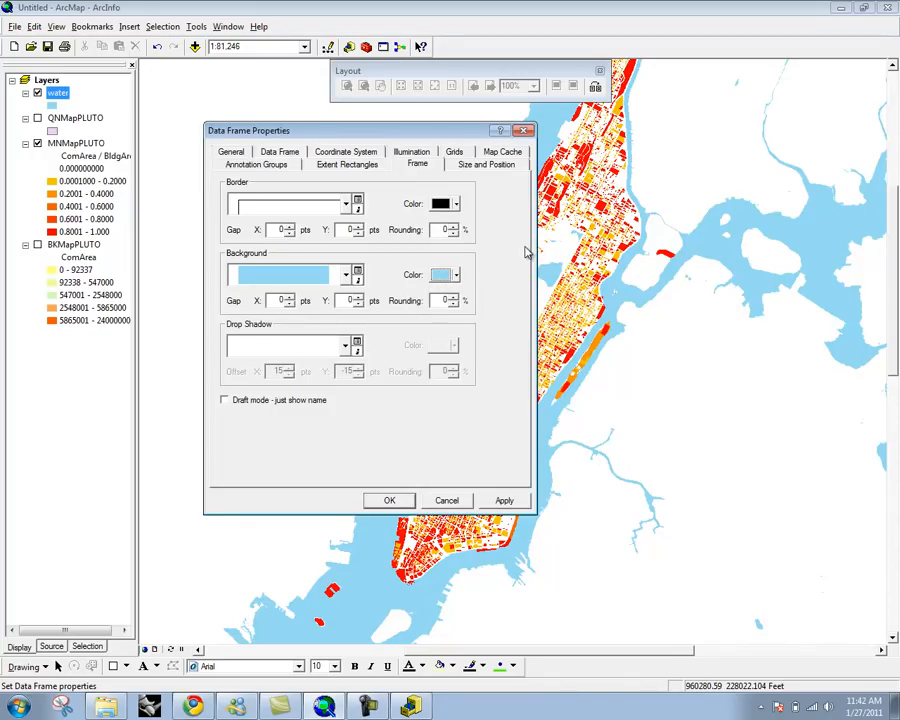
{"action": "left_click", "coordinate": [407, 503]}
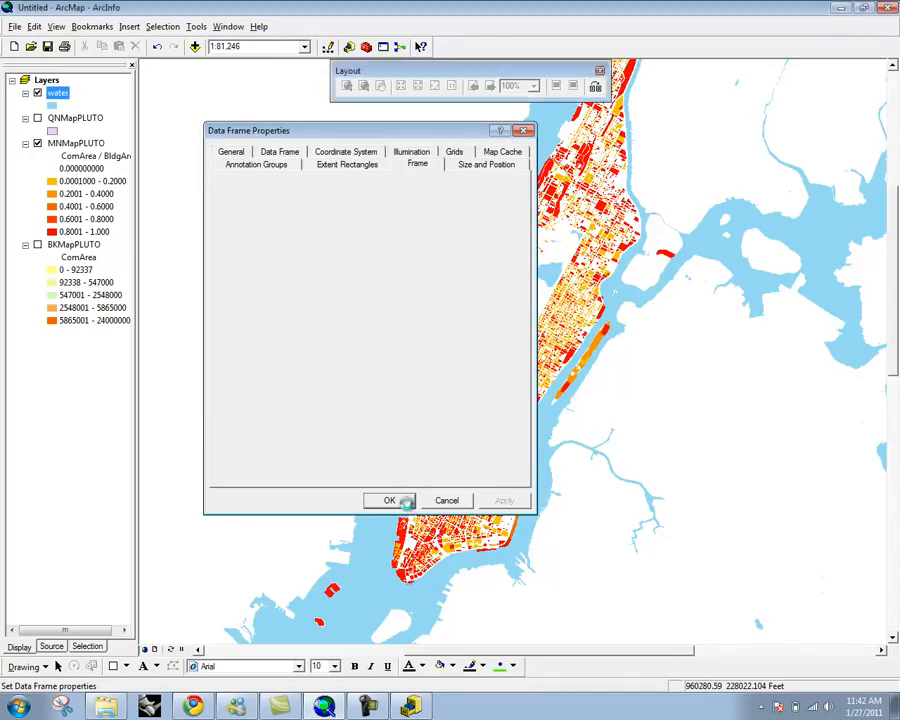
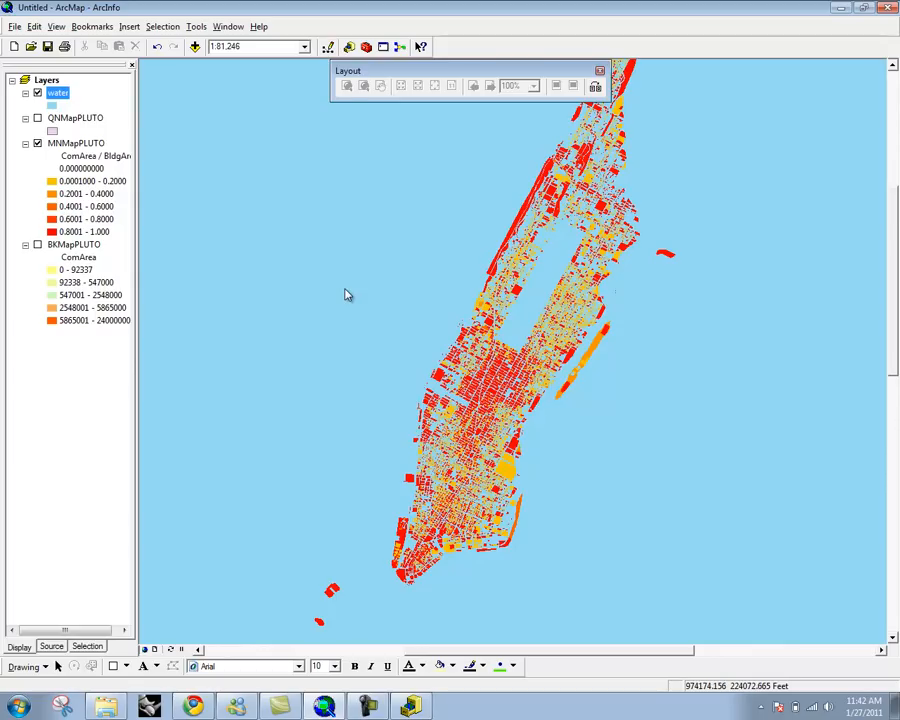
Step: Rotate the data frame by 29 degrees through its general properties and accept the properties
{"action": "right_click", "coordinate": [237, 234]}
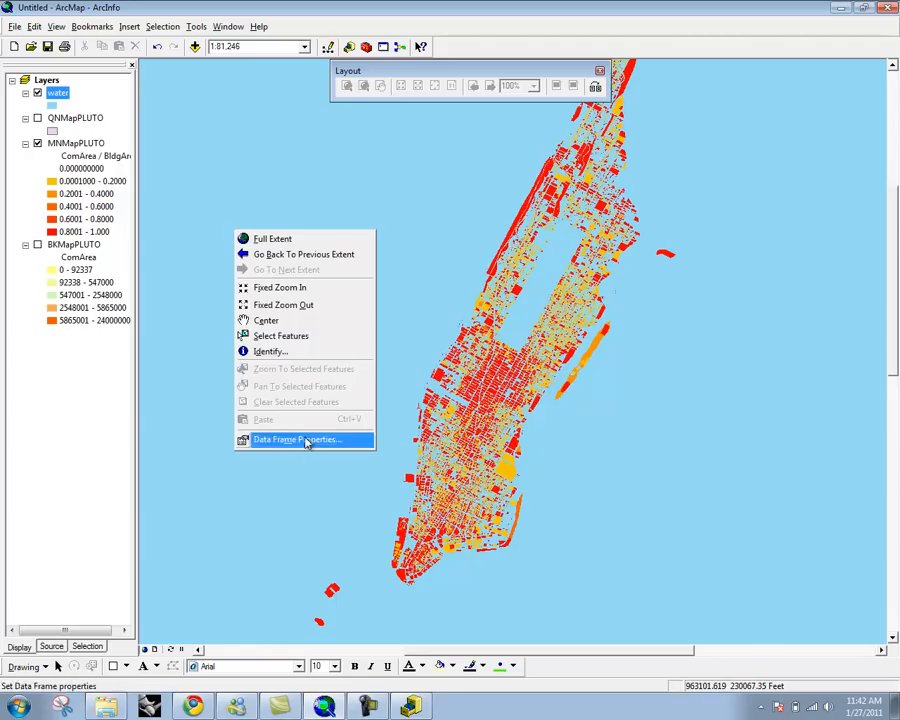
{"action": "left_click", "coordinate": [335, 440]}
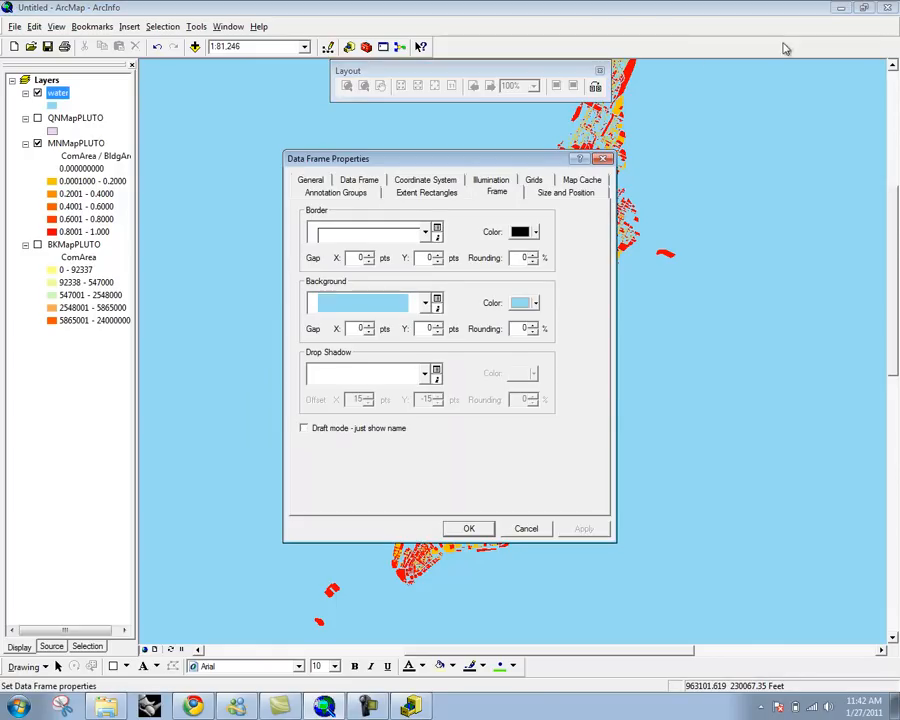
{"action": "left_click_drag", "start_coordinate": [546, 162], "coordinate": [333, 195]}
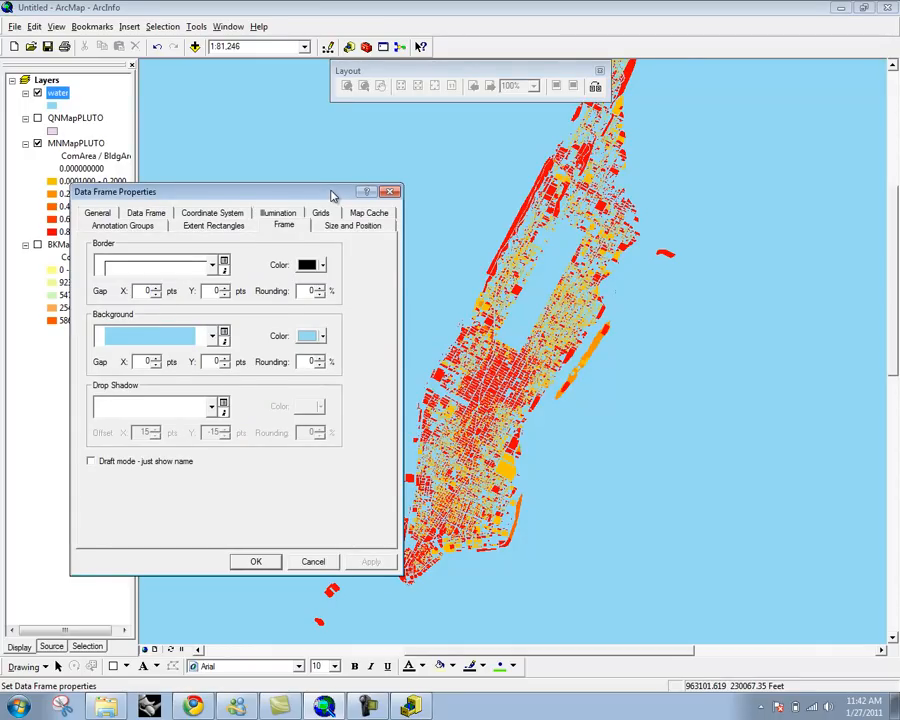
{"action": "left_click_drag", "start_coordinate": [333, 195], "coordinate": [358, 186]}
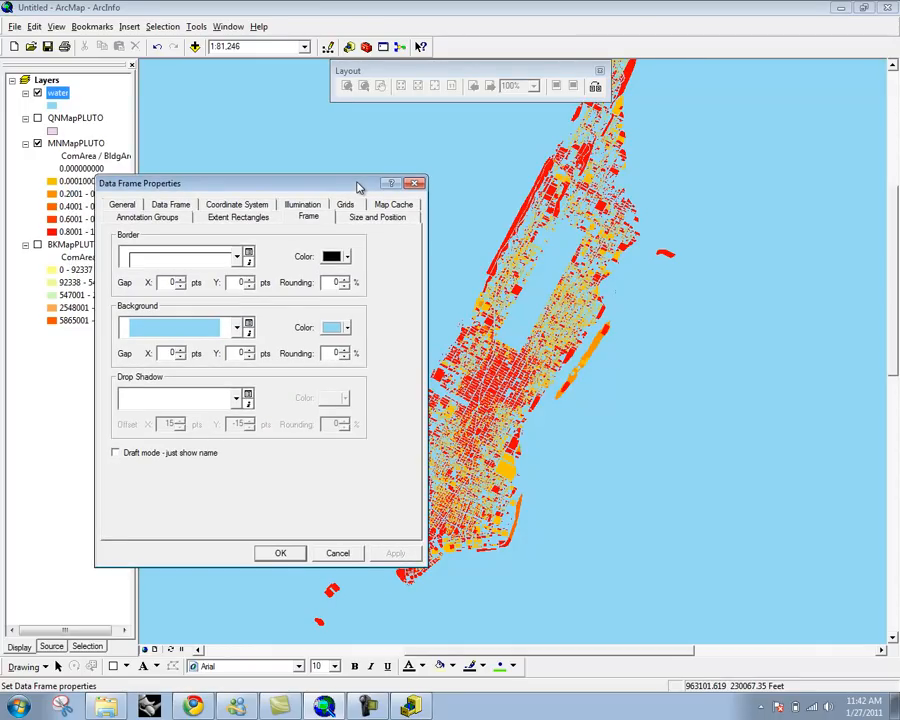
{"action": "left_click_drag", "start_coordinate": [358, 187], "coordinate": [395, 180]}
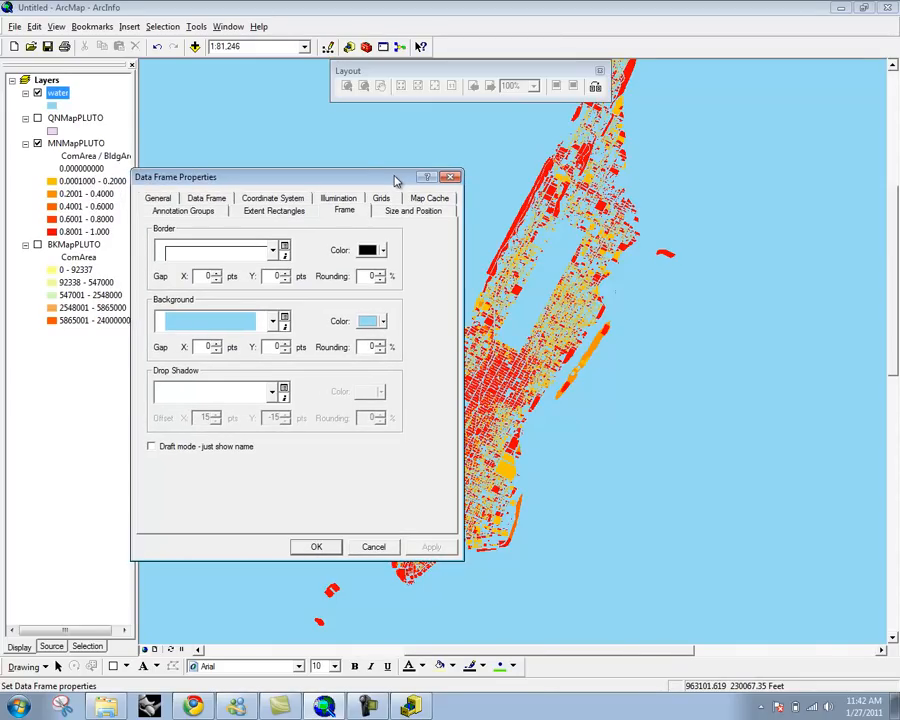
{"action": "left_click", "coordinate": [169, 202]}
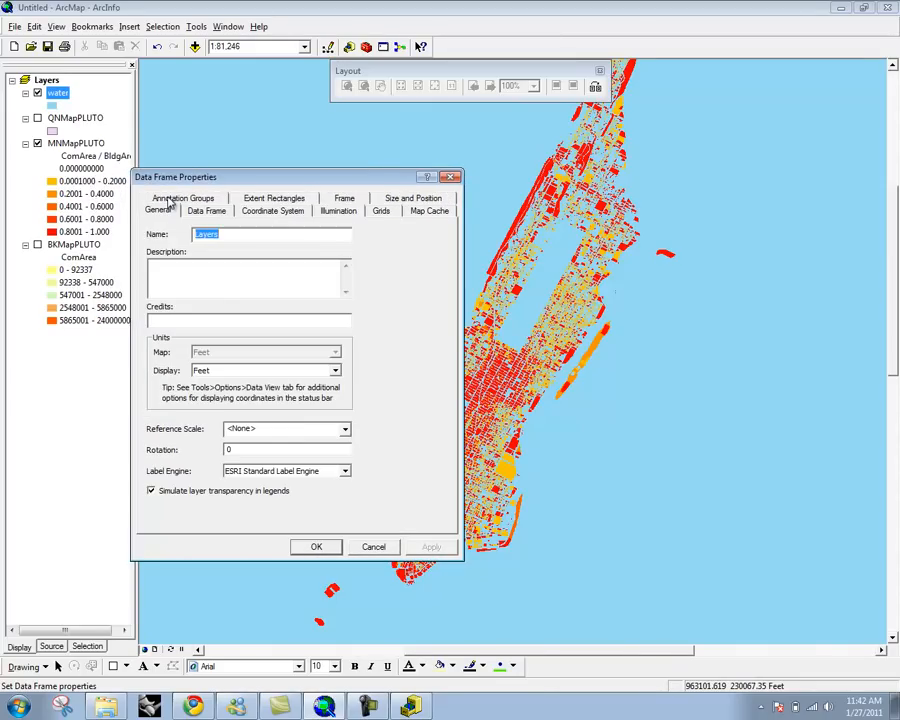
{"action": "double_click", "coordinate": [279, 451]}
{"action": "type", "text": "29"}
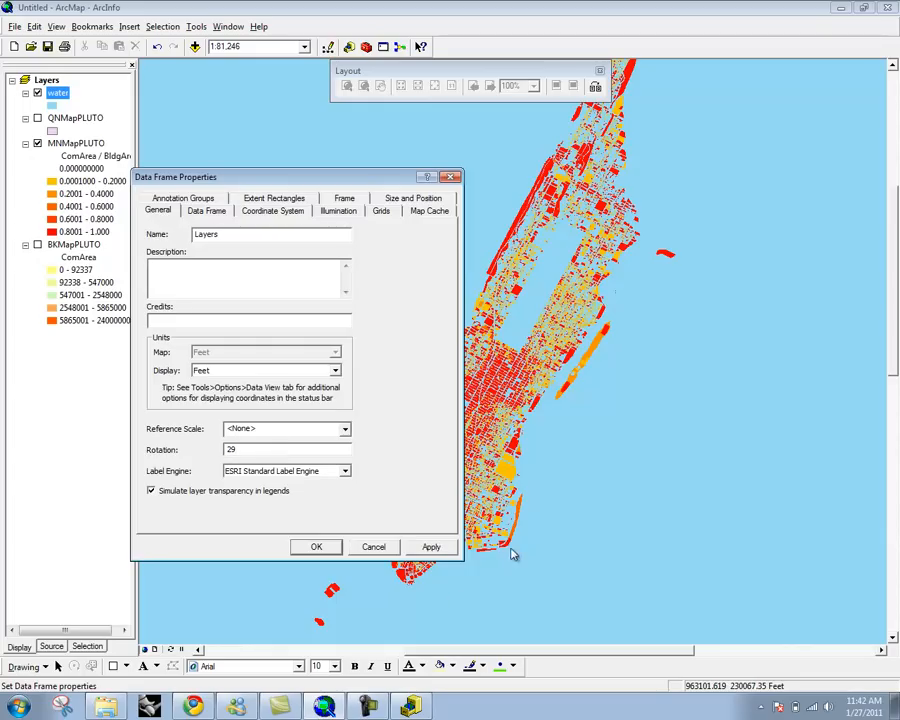
{"action": "left_click", "coordinate": [430, 547]}
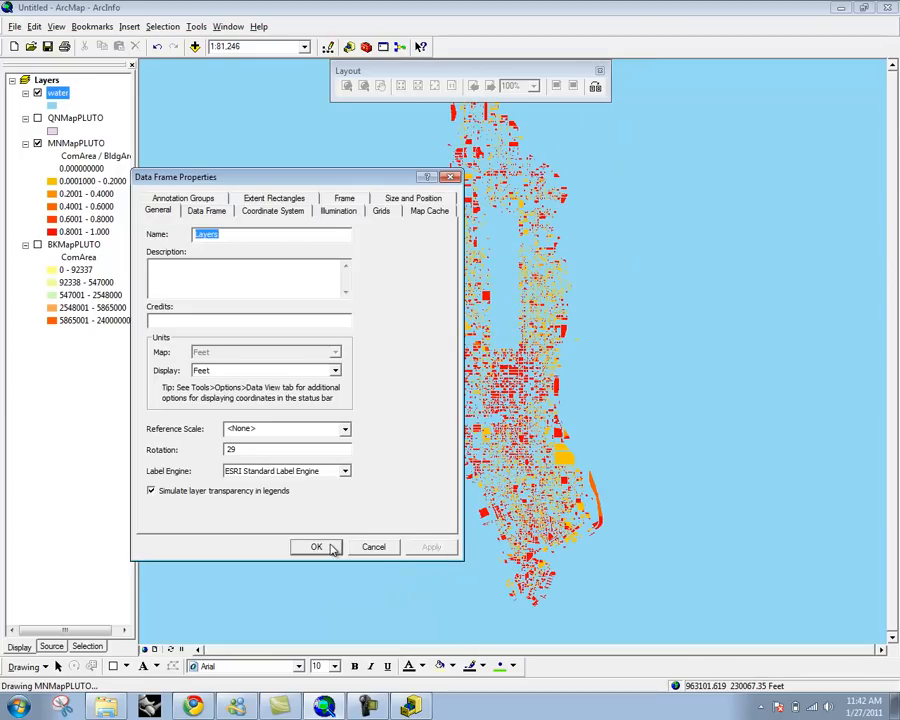
{"action": "left_click", "coordinate": [332, 548]}
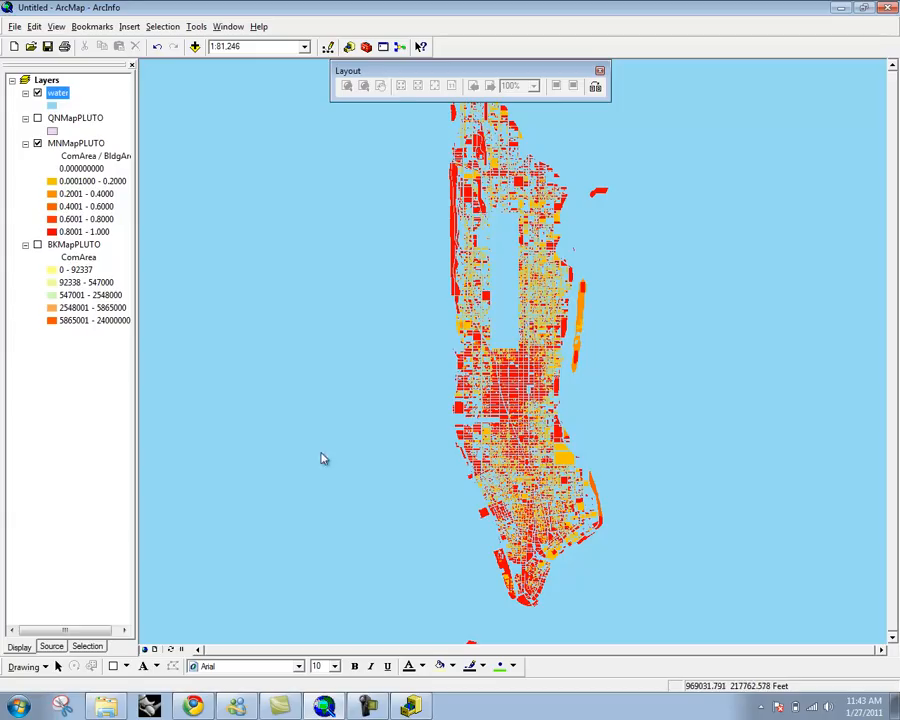
{"action": "left_click_drag", "start_coordinate": [617, 264], "coordinate": [587, 297]}
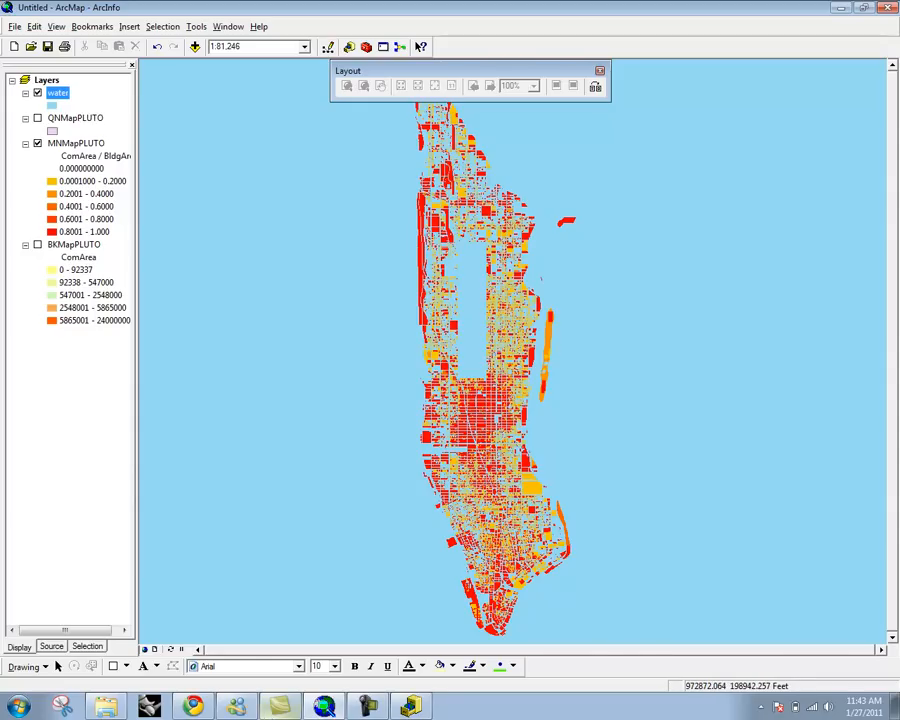
Step: Switch to Chrome, search the web for "nyc data mine" in a new tab and open the NYC DataMine site
{"action": "left_click", "coordinate": [325, 707]}
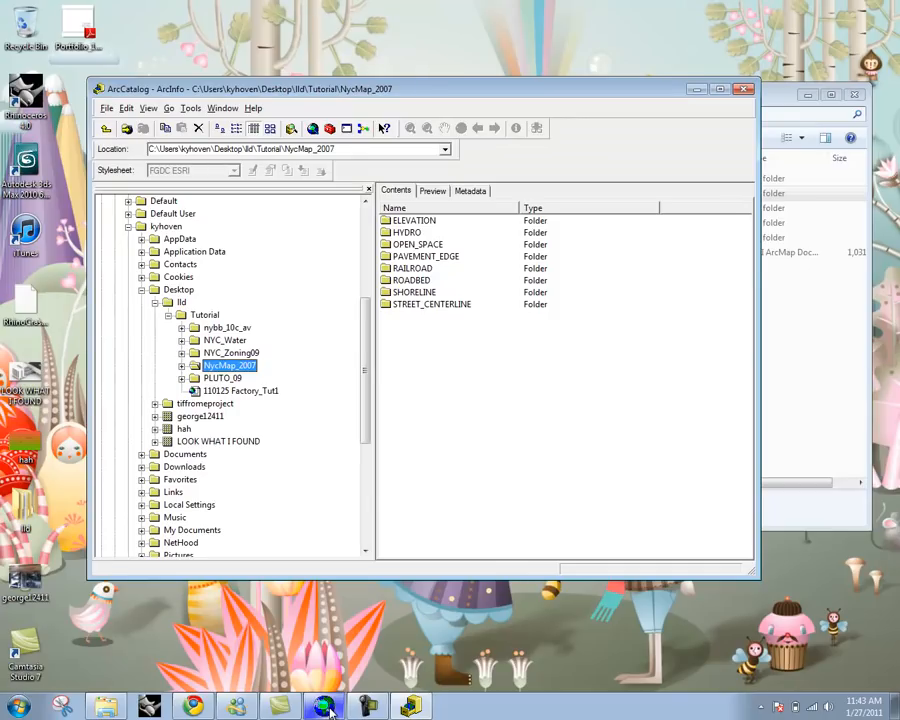
{"action": "left_click", "coordinate": [193, 707]}
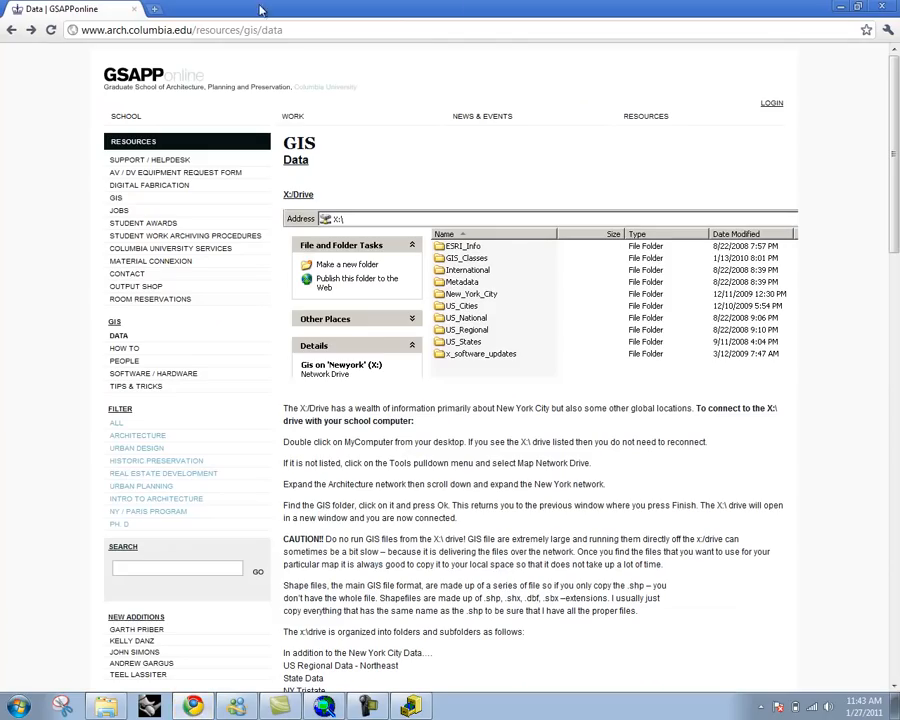
{"action": "left_click", "coordinate": [154, 10]}
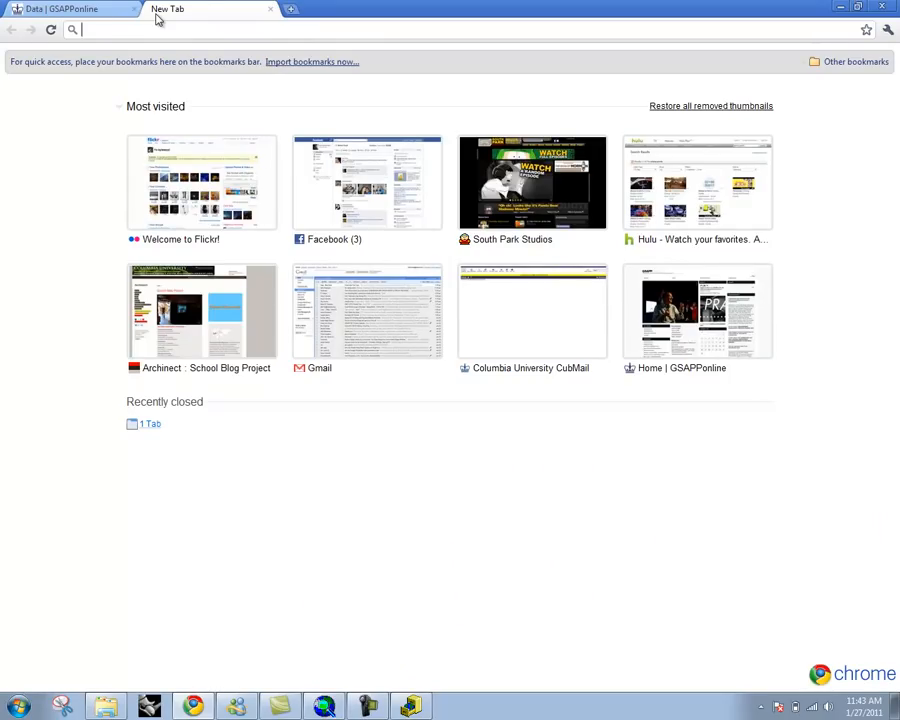
{"action": "type", "text": "nyc data mine"}
{"action": "key", "text": "Return"}
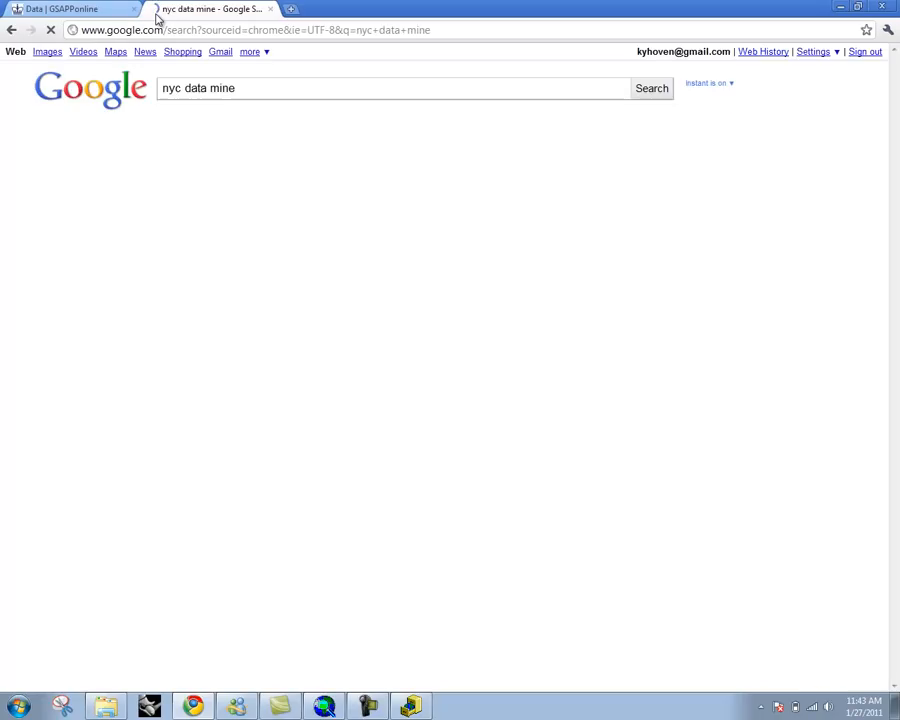
{"action": "left_click", "coordinate": [190, 136]}
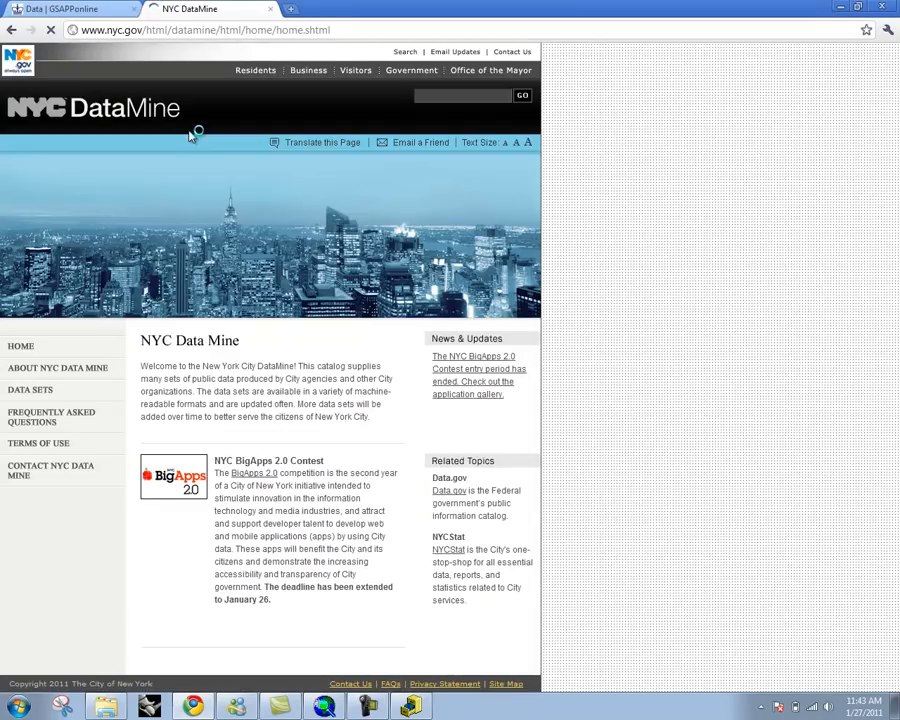
Step: Open the Geographic Data page of the data sets and search it for the Business and Economic category
{"action": "left_click", "coordinate": [31, 390]}
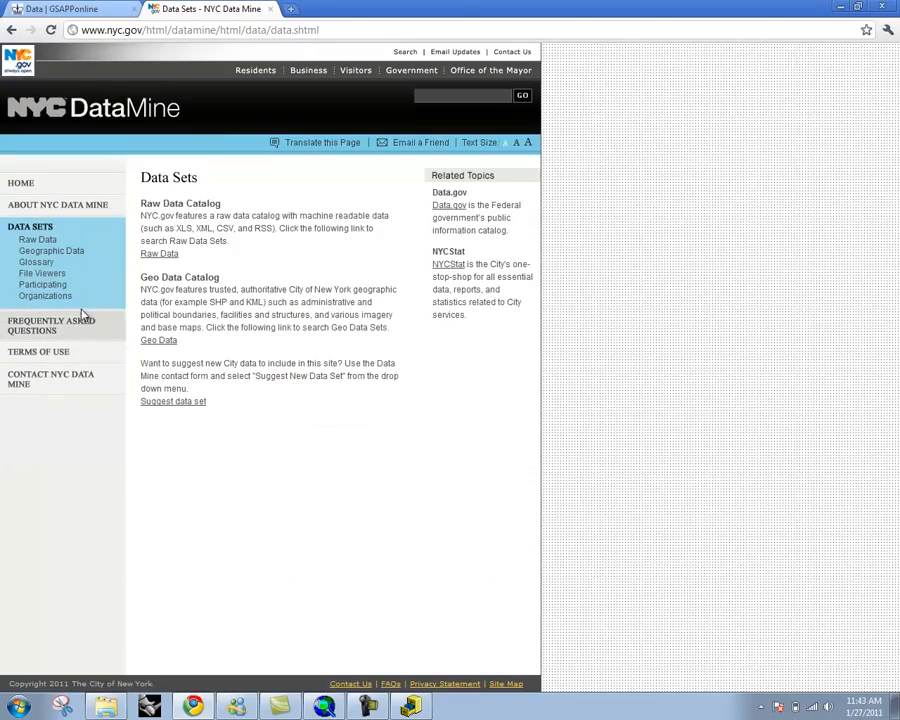
{"action": "left_click", "coordinate": [78, 259]}
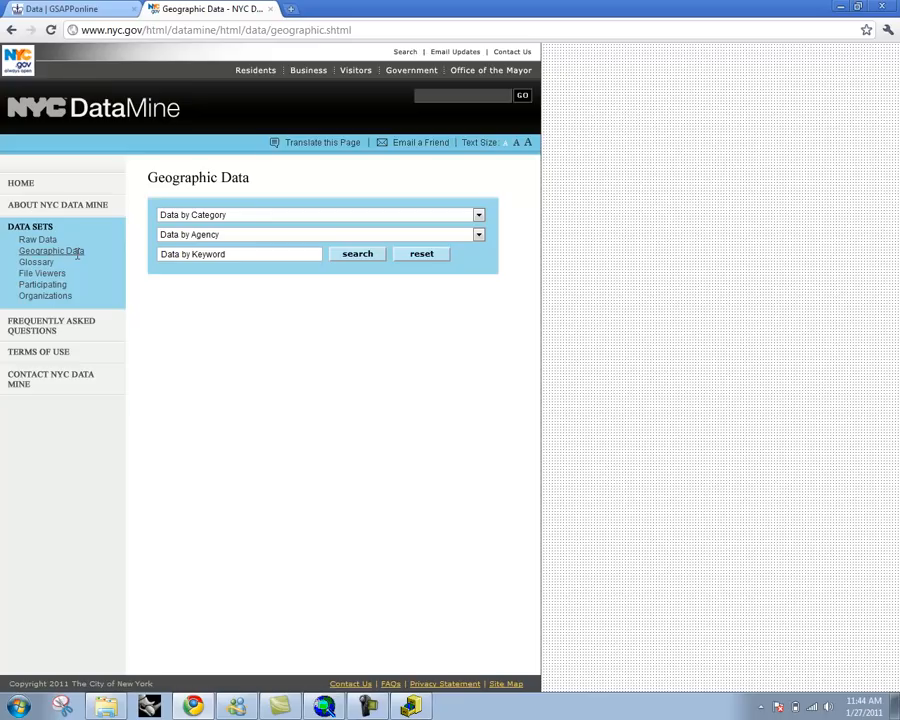
{"action": "left_click", "coordinate": [482, 217]}
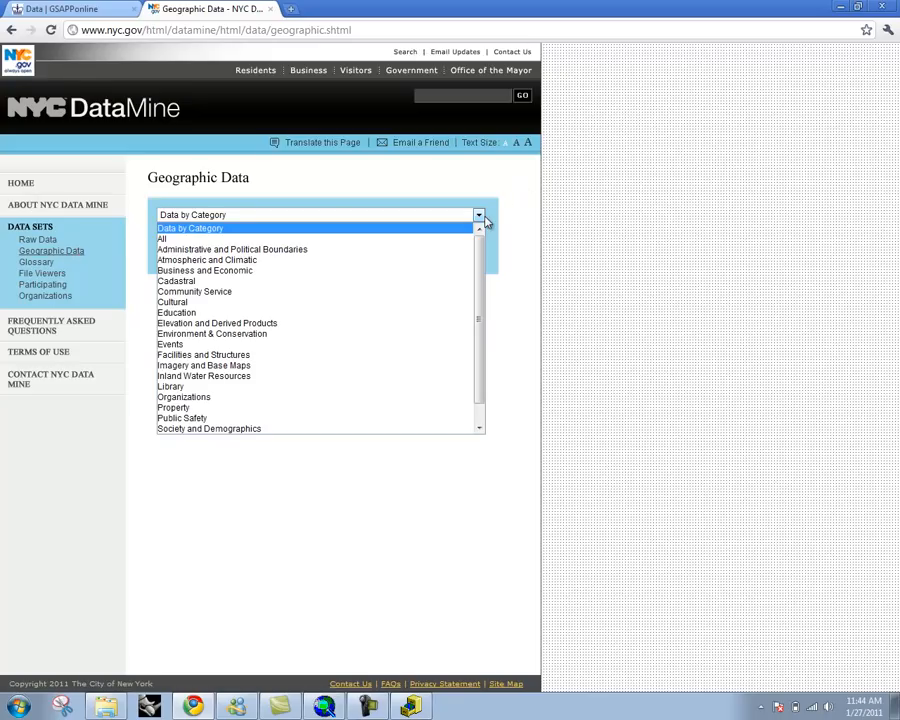
{"action": "left_click", "coordinate": [446, 270]}
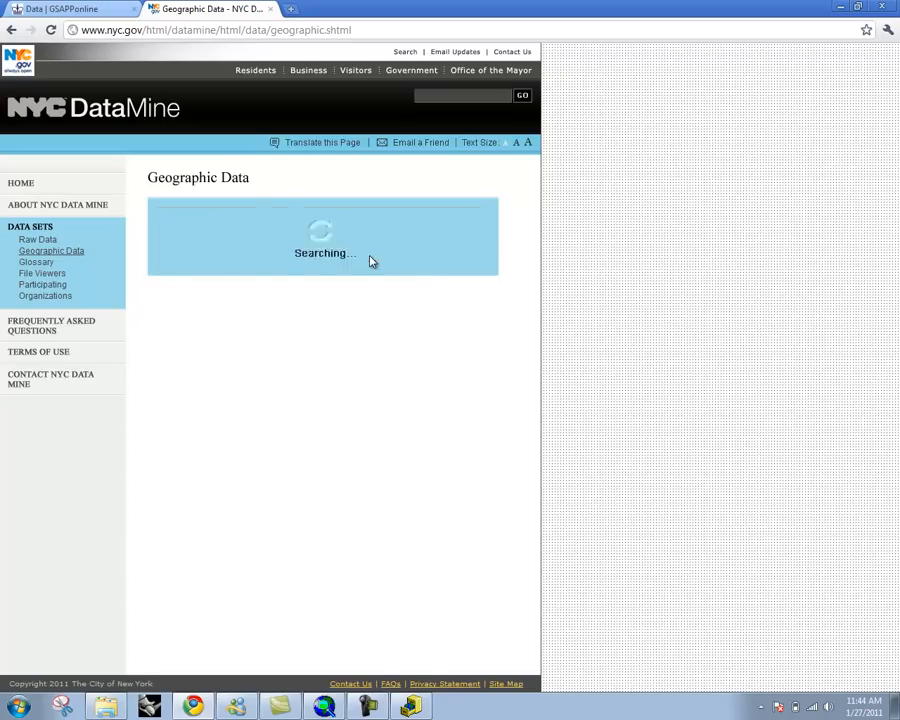
{"action": "left_click", "coordinate": [366, 256]}
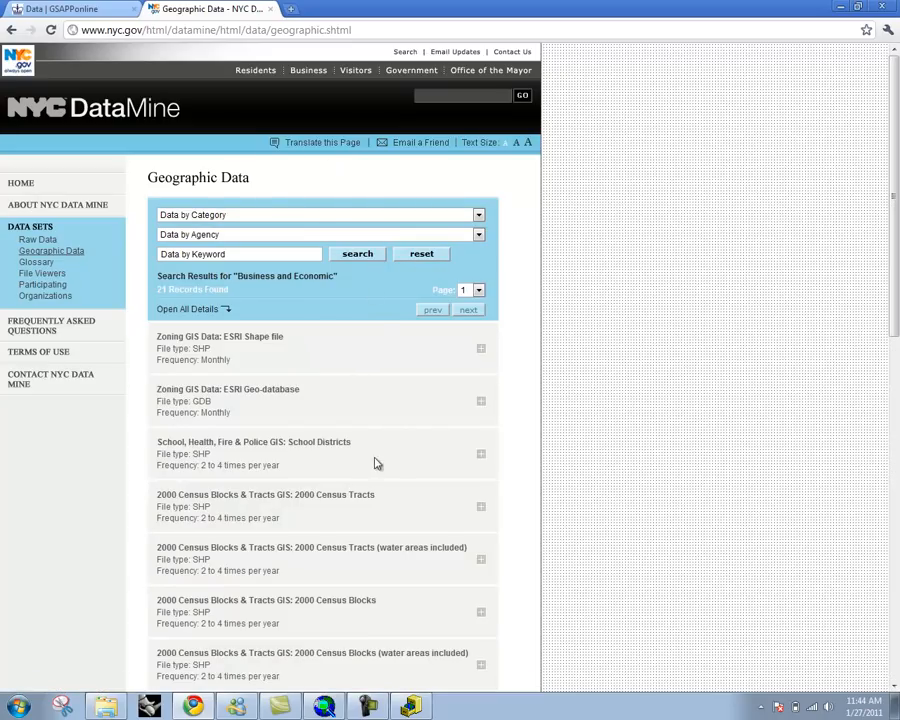
Step: Look over the search results and read the description of the Zoning GIS Data: ESRI Shape file data set, leaving its details collapsed
{"action": "scroll", "coordinate": [393, 357], "scroll_direction": "down", "scroll_amount": 2}
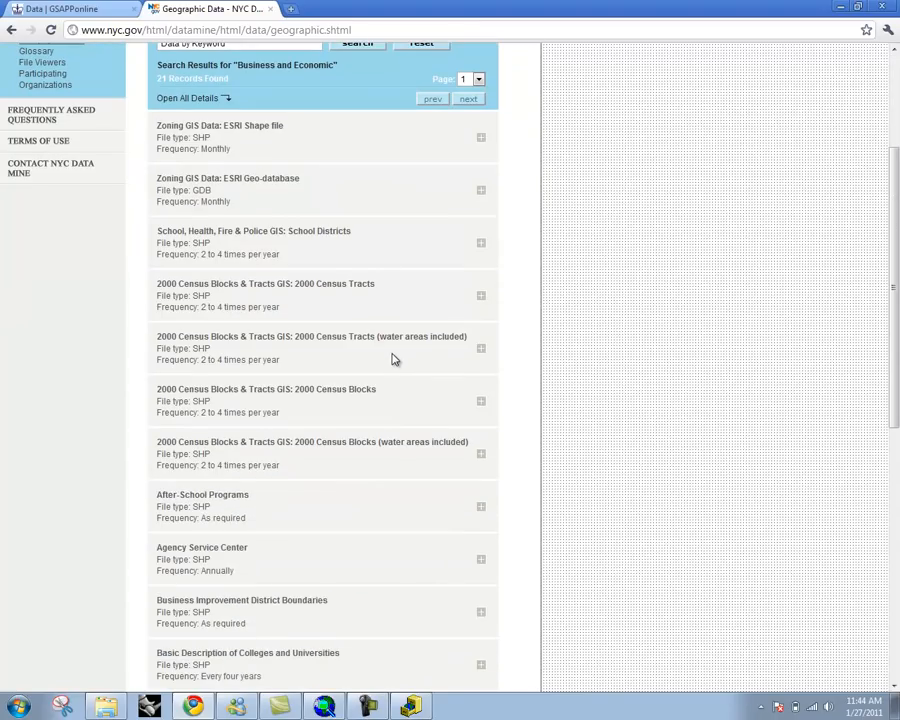
{"action": "scroll", "coordinate": [381, 363], "scroll_direction": "up", "scroll_amount": 1}
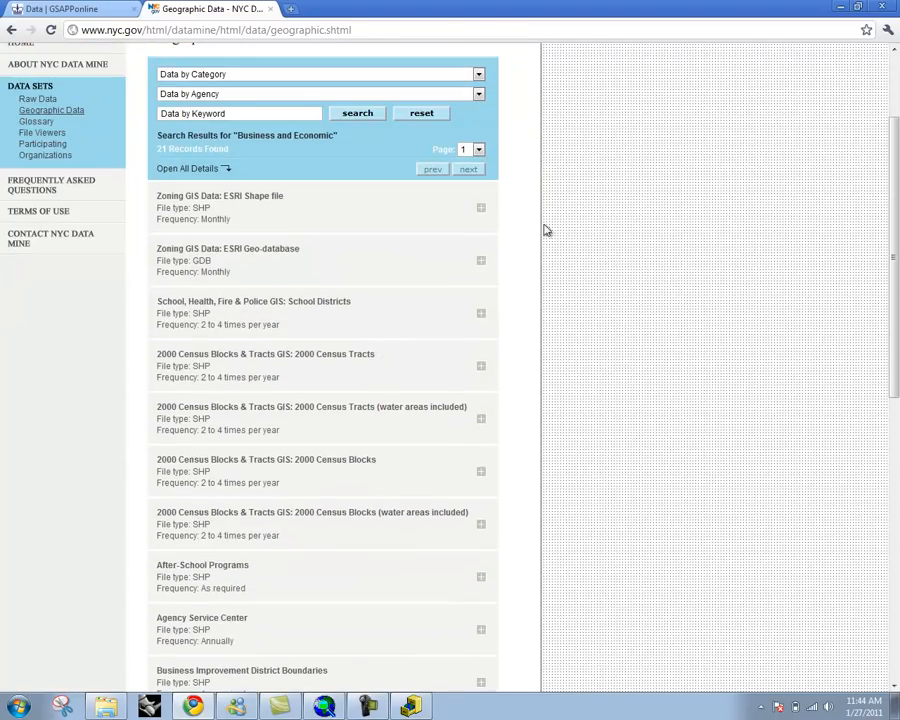
{"action": "left_click", "coordinate": [483, 214]}
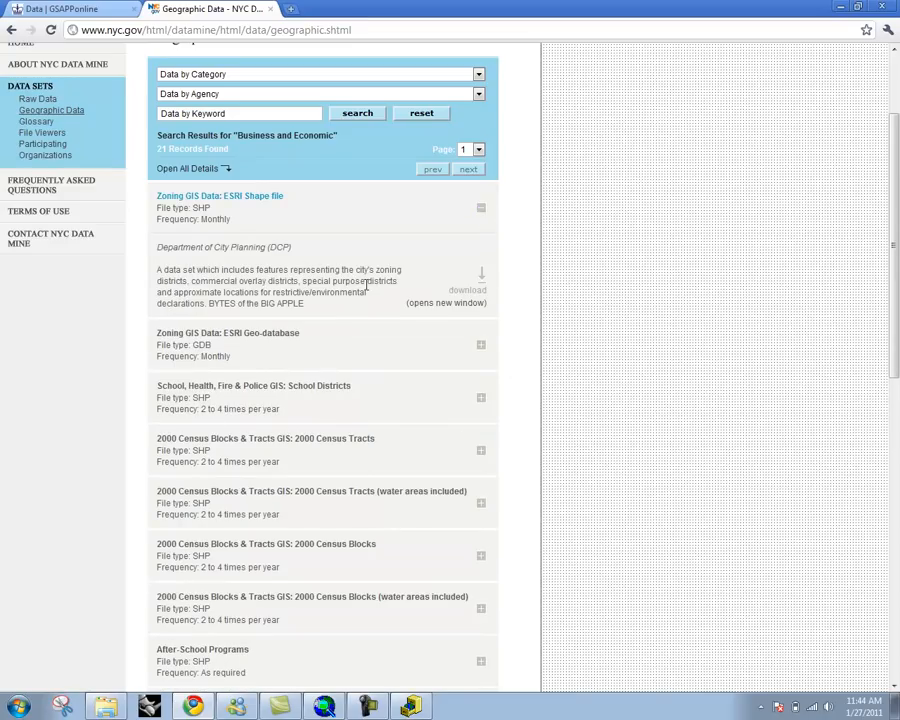
{"action": "left_click", "coordinate": [484, 214]}
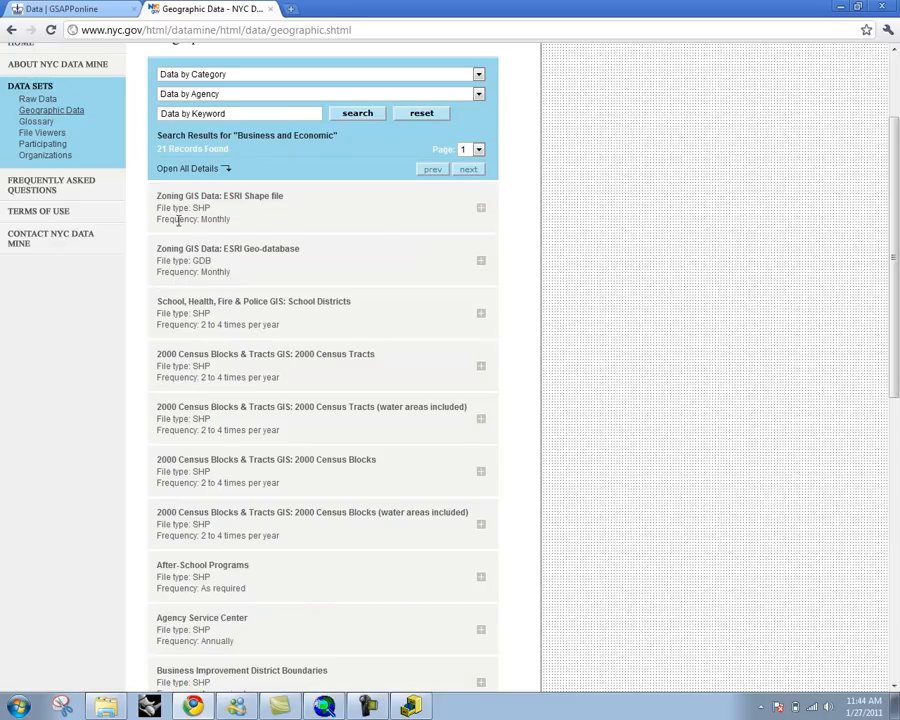
Step: Examine the rest of the results list and the source details of the Primary Residential Zoning by lot data set
{"action": "scroll", "coordinate": [297, 390], "scroll_direction": "down", "scroll_amount": 6}
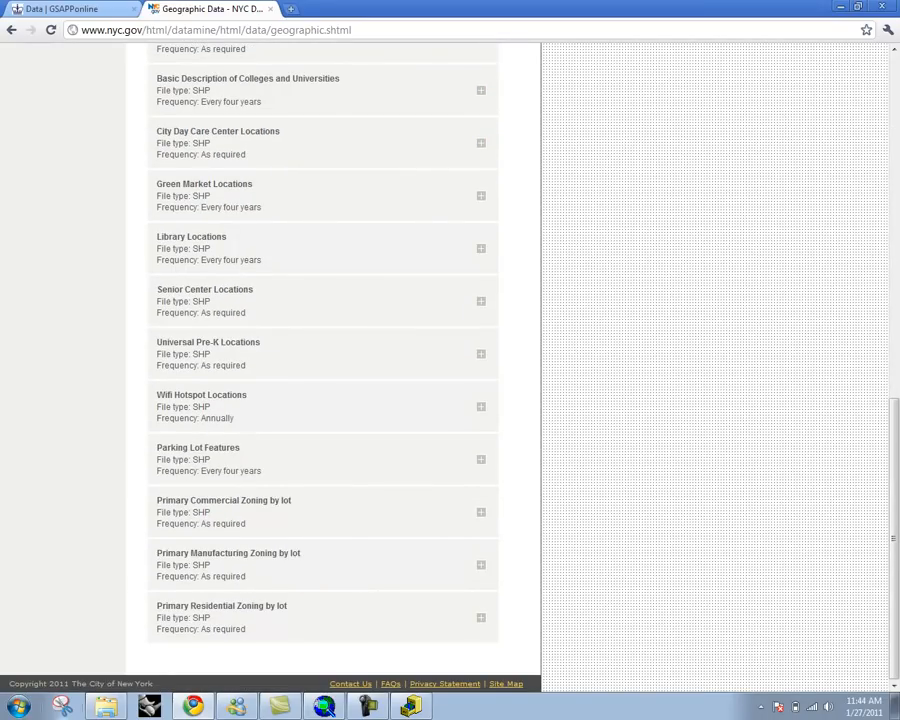
{"action": "left_click_drag", "start_coordinate": [210, 633], "coordinate": [250, 625]}
{"action": "left_click", "coordinate": [481, 619]}
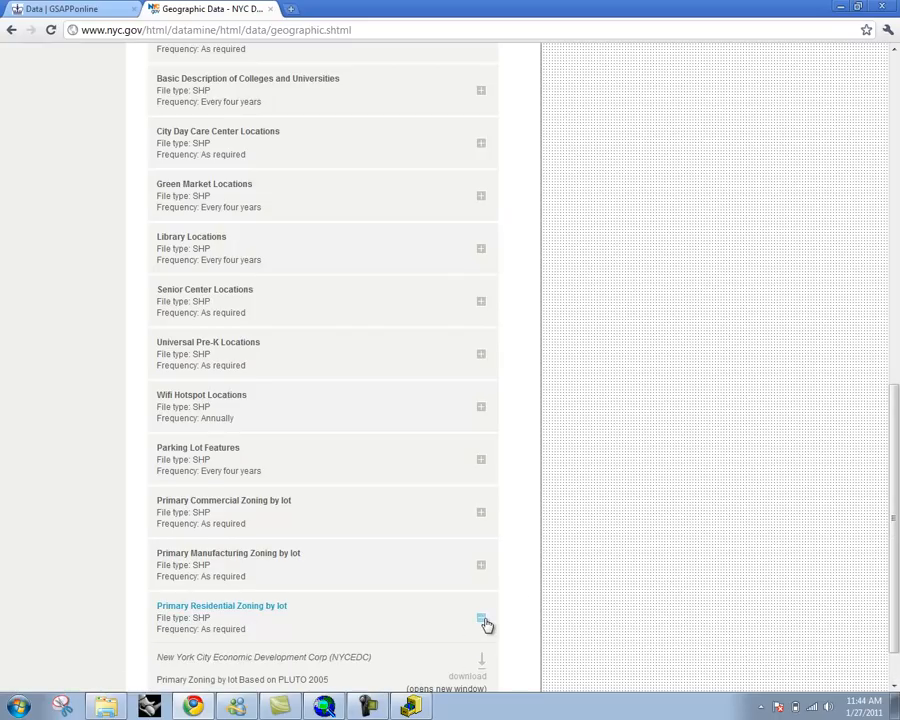
{"action": "scroll", "coordinate": [486, 625], "scroll_direction": "down", "scroll_amount": 1}
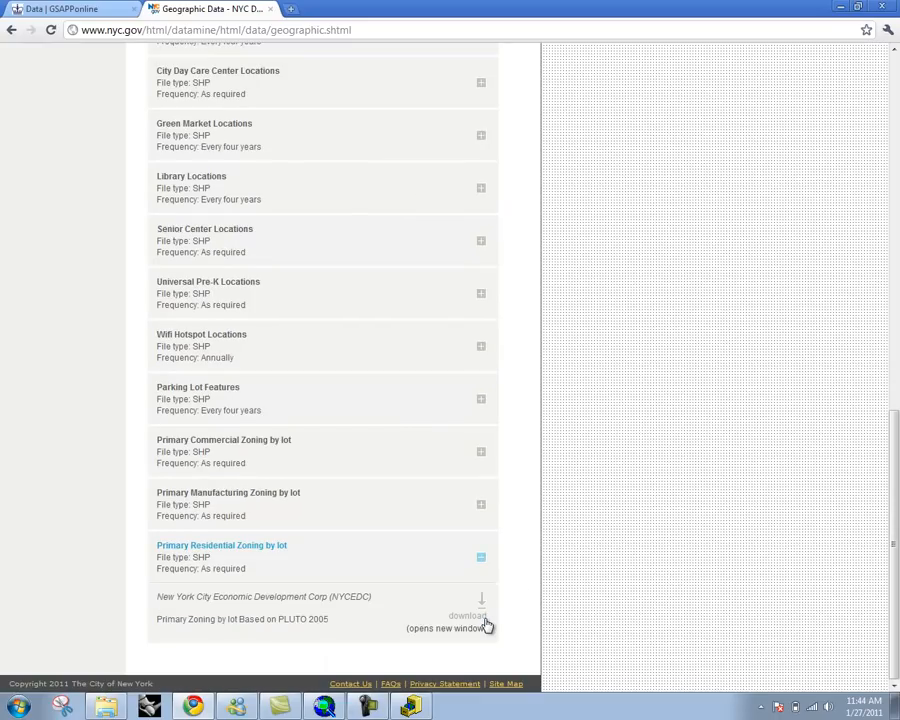
{"action": "double_click", "coordinate": [318, 619]}
{"action": "scroll", "coordinate": [616, 576], "scroll_direction": "up", "scroll_amount": 9}
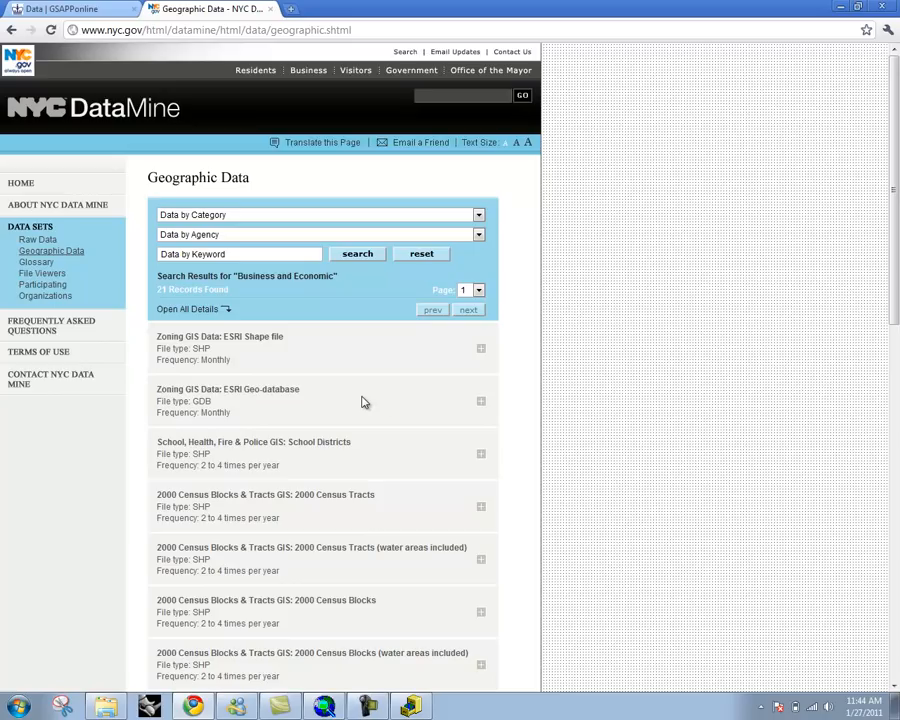
{"action": "scroll", "coordinate": [363, 402], "scroll_direction": "down", "scroll_amount": 3}
{"action": "scroll", "coordinate": [350, 434], "scroll_direction": "up", "scroll_amount": 2}
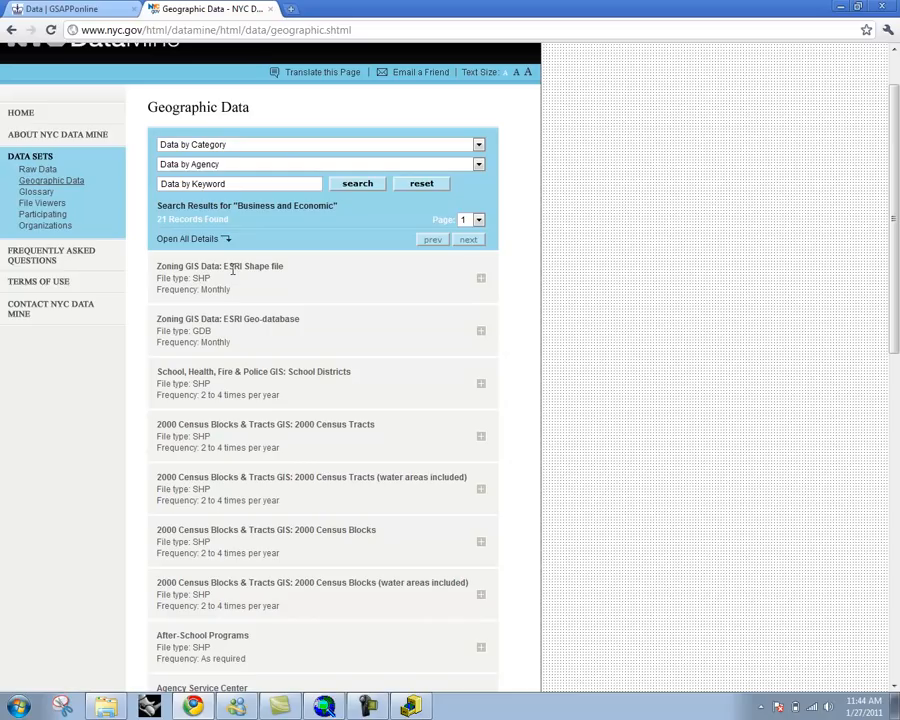
Step: Download the Zoning GIS Data: ESRI Shape file data set, agreeing to the terms of use, and close the terms page
{"action": "left_click", "coordinate": [480, 283]}
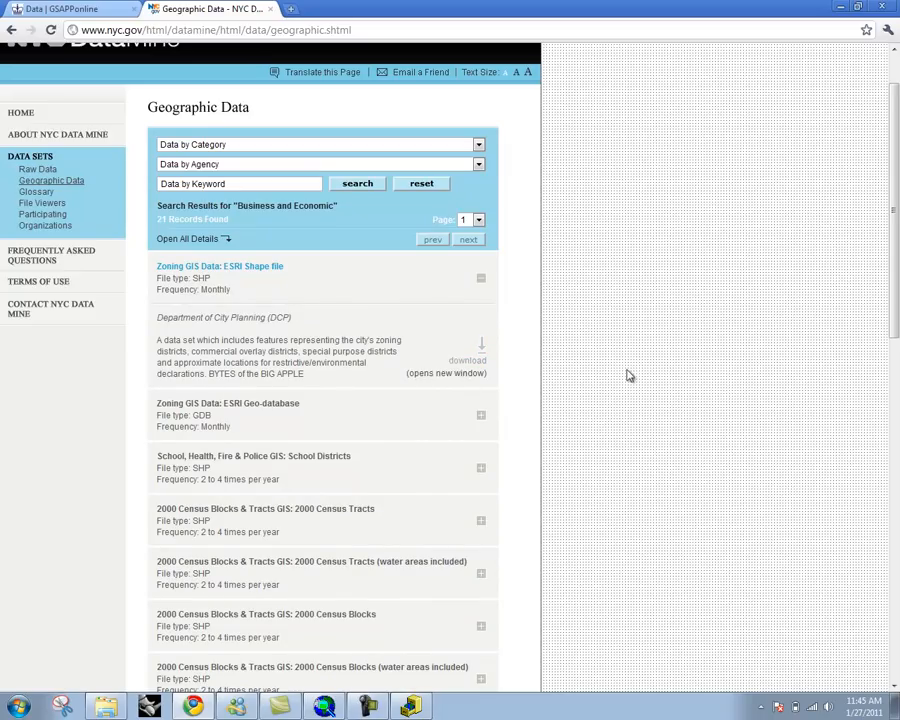
{"action": "left_click", "coordinate": [463, 366]}
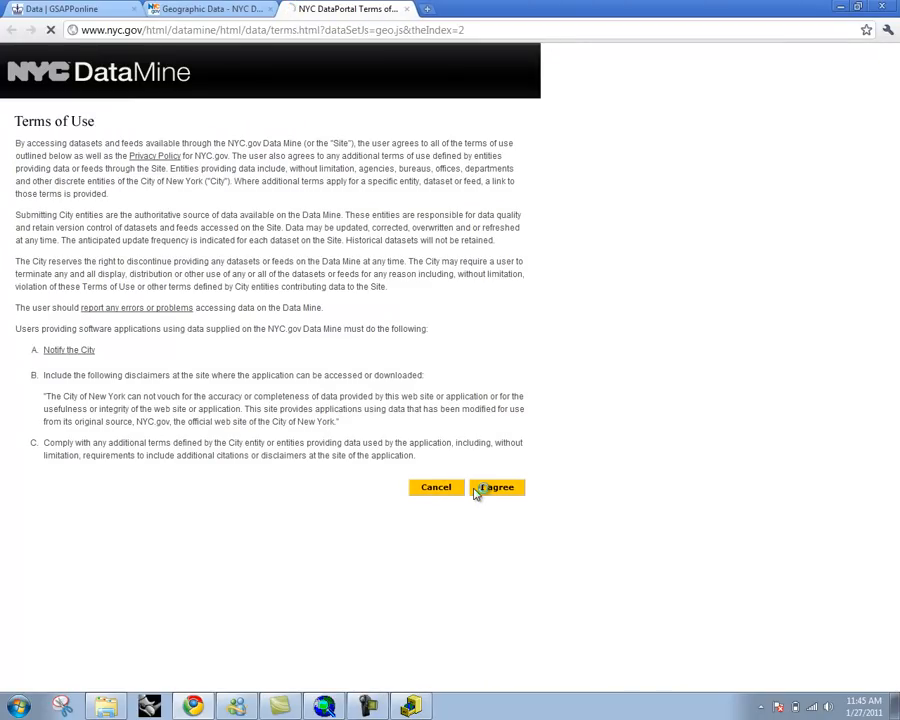
{"action": "left_click", "coordinate": [477, 488]}
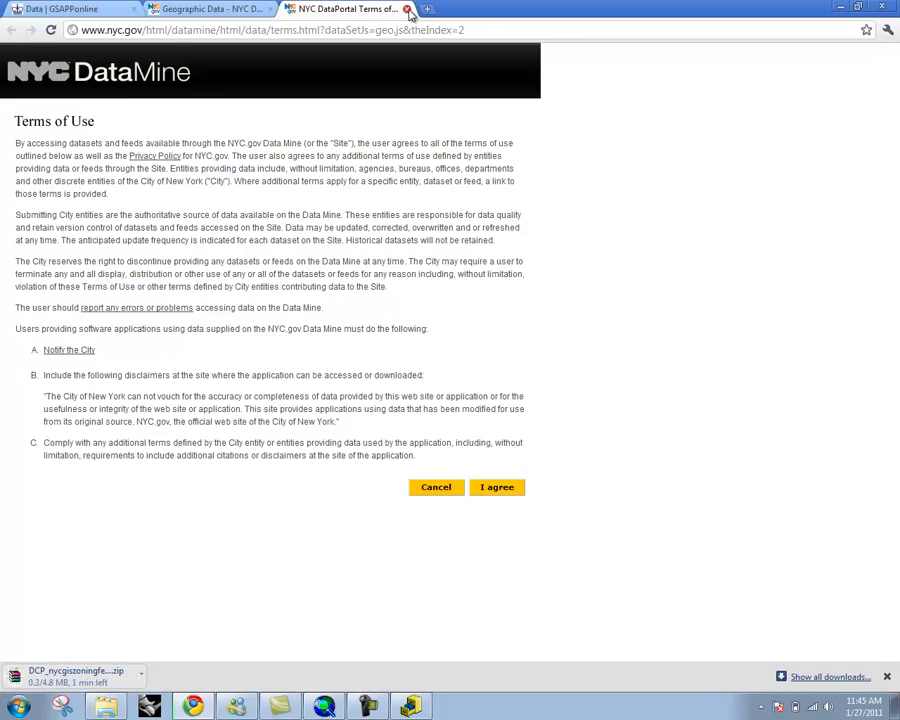
{"action": "left_click", "coordinate": [407, 9]}
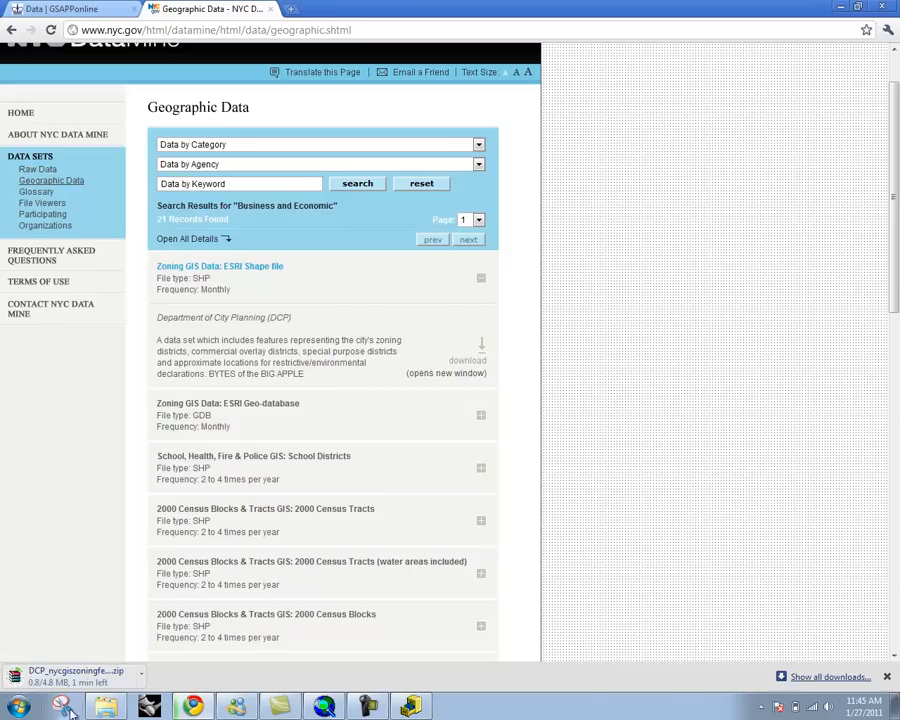
{"action": "left_click", "coordinate": [325, 708]}
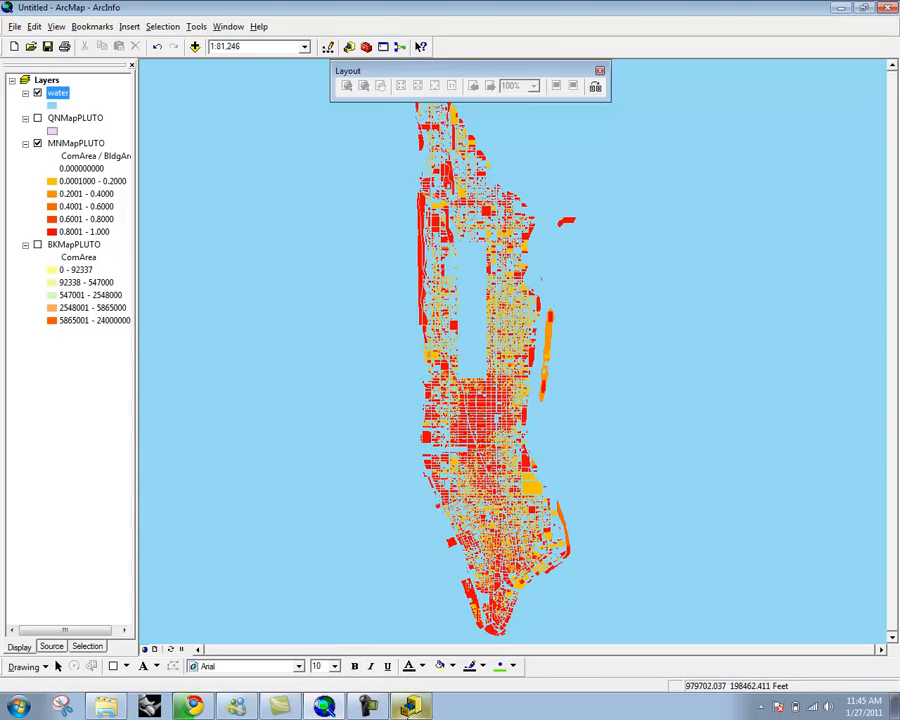
{"action": "left_click", "coordinate": [196, 708]}
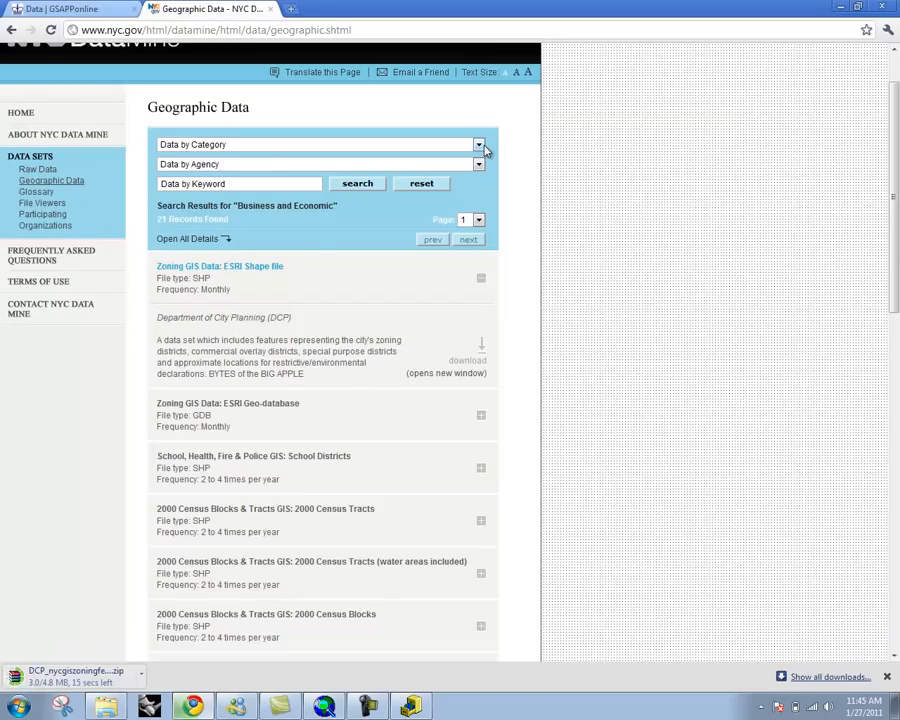
Step: Search the geographic data sets for the Administrative and Political Boundaries category
{"action": "left_click", "coordinate": [479, 146]}
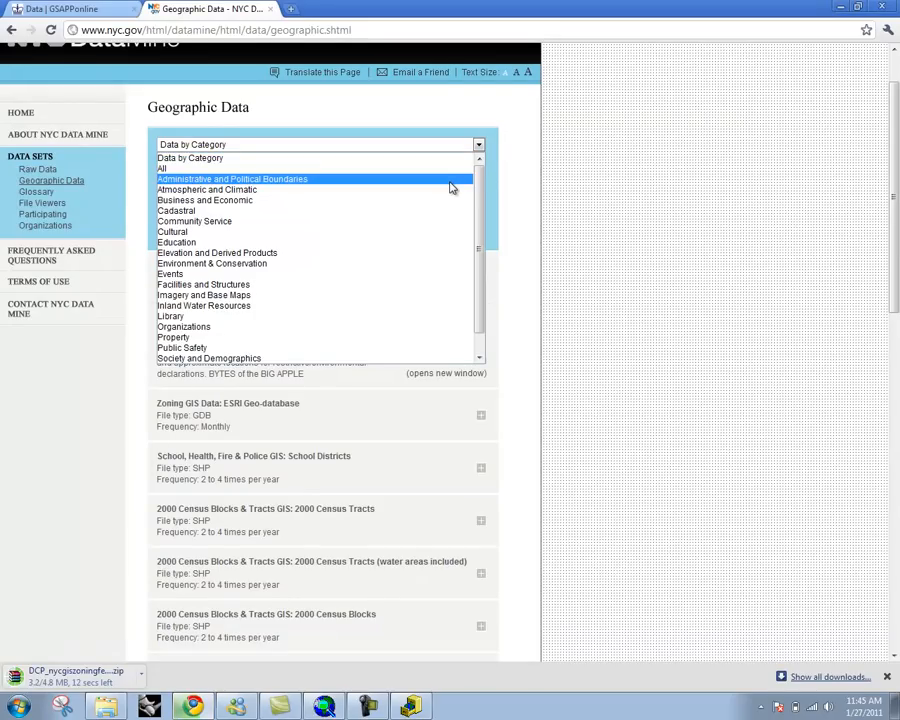
{"action": "left_click", "coordinate": [452, 188]}
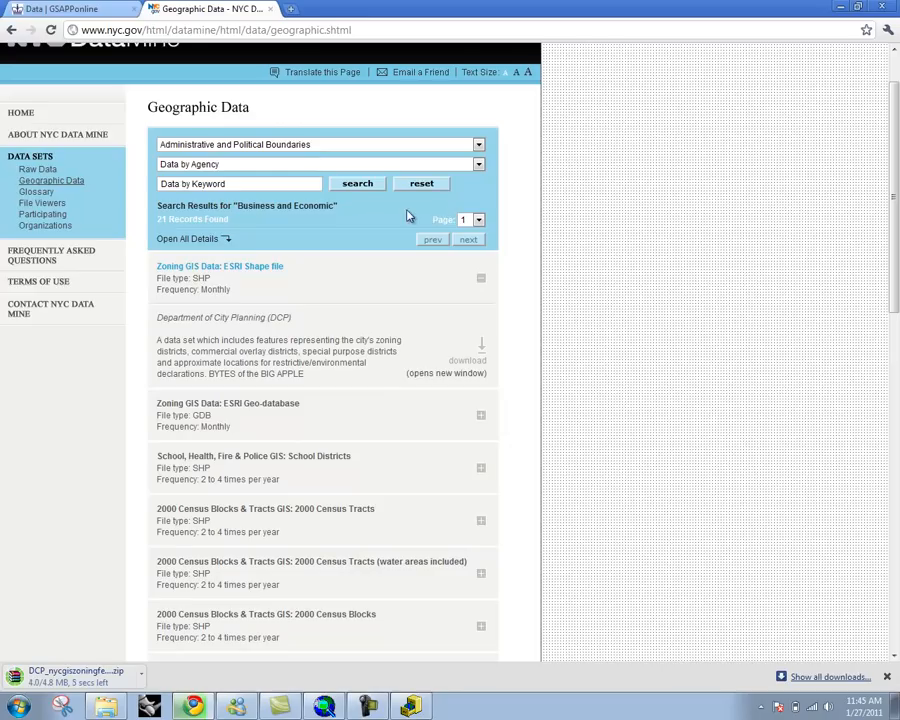
{"action": "left_click", "coordinate": [357, 183]}
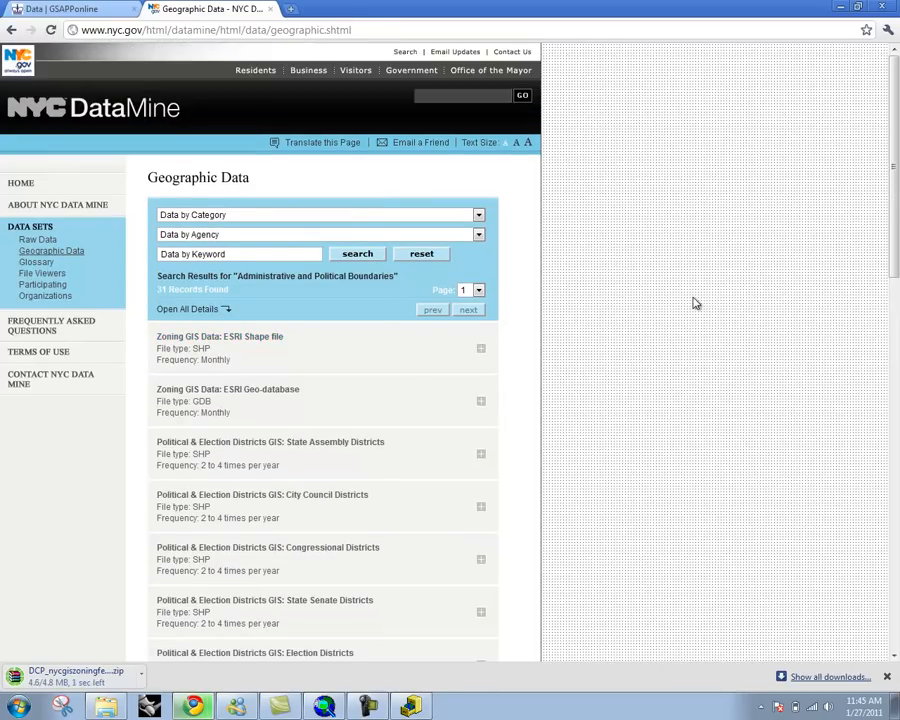
Step: Expand the Borough & Community Districts GIS: Boroughs data set and request its download, agreeing to the terms of use
{"action": "scroll", "coordinate": [695, 303], "scroll_direction": "down", "scroll_amount": 5}
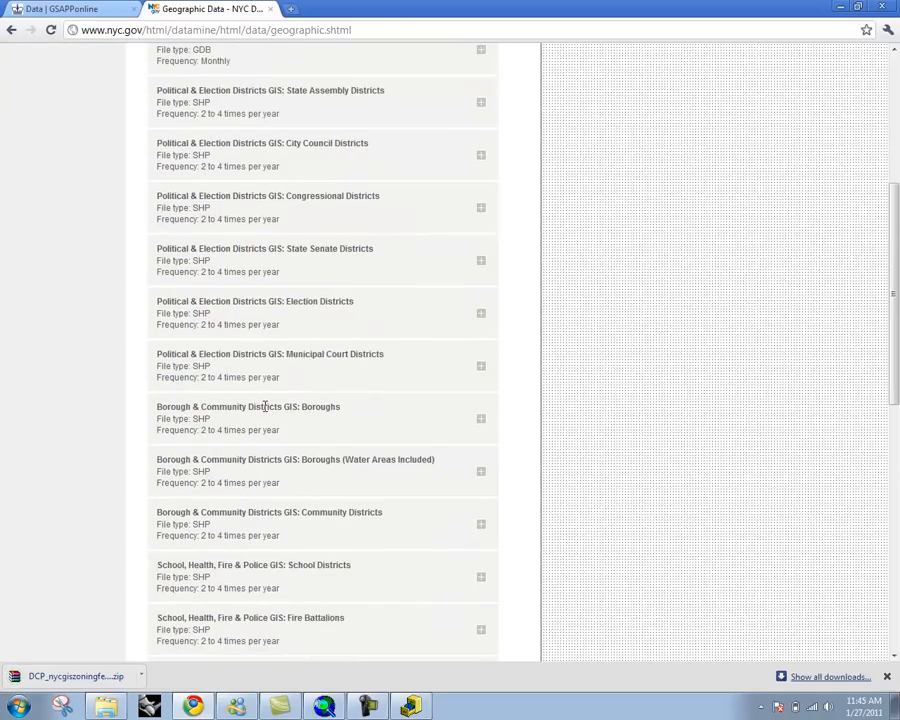
{"action": "left_click_drag", "start_coordinate": [263, 406], "coordinate": [352, 416]}
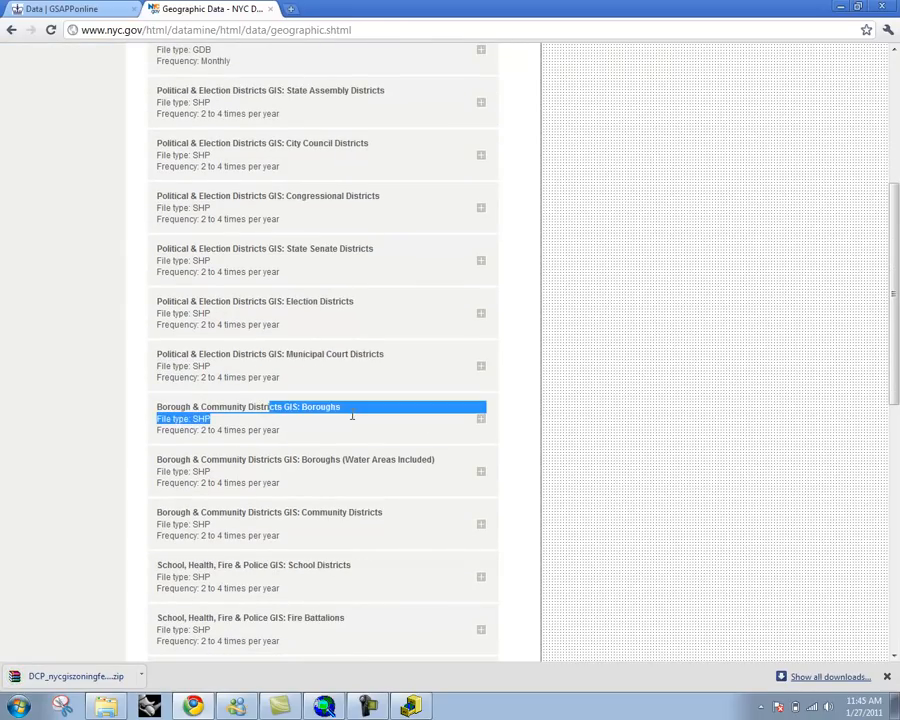
{"action": "left_click", "coordinate": [356, 432]}
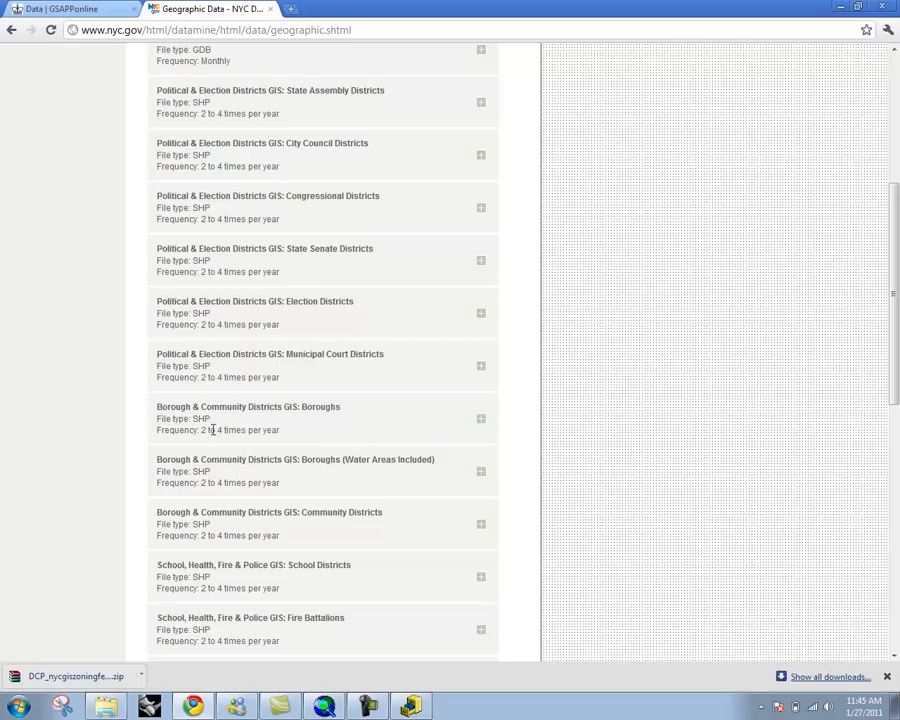
{"action": "left_click", "coordinate": [482, 420]}
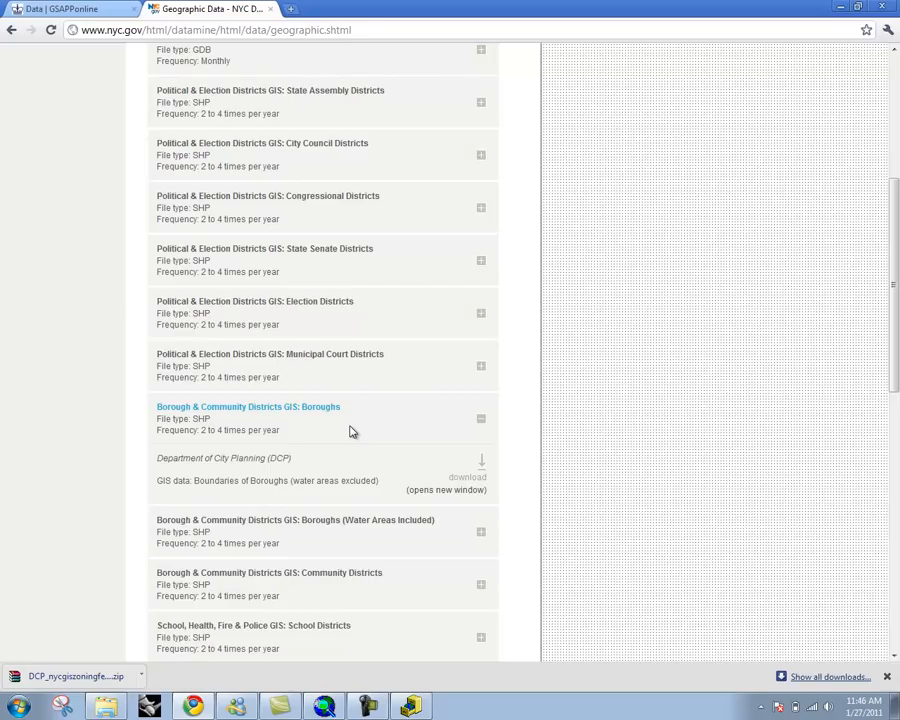
{"action": "left_click", "coordinate": [462, 479]}
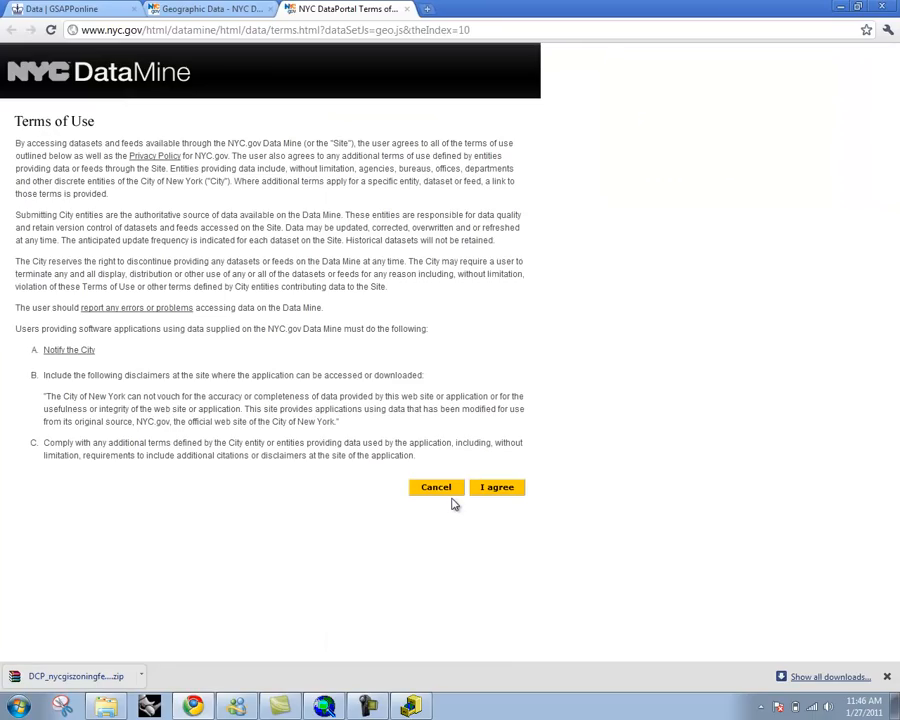
{"action": "left_click", "coordinate": [492, 489]}
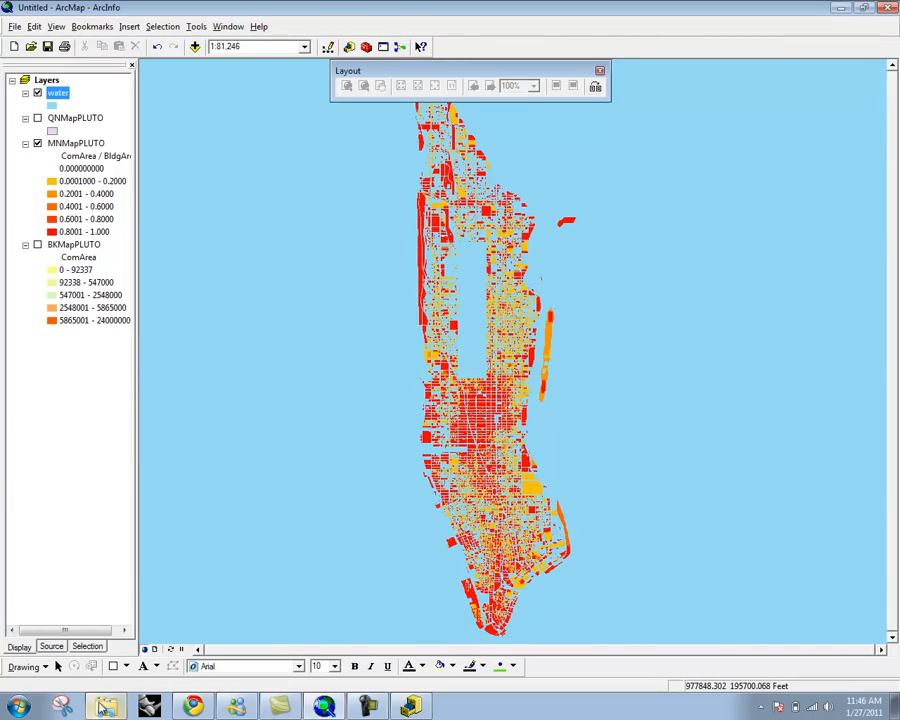
Step: Switch to the file manager, open the nybb_10c_av folder inside Tutorial, highlight all the nybb shapefile component files and minimize the window
{"action": "left_click", "coordinate": [100, 702]}
{"action": "left_click", "coordinate": [694, 290]}
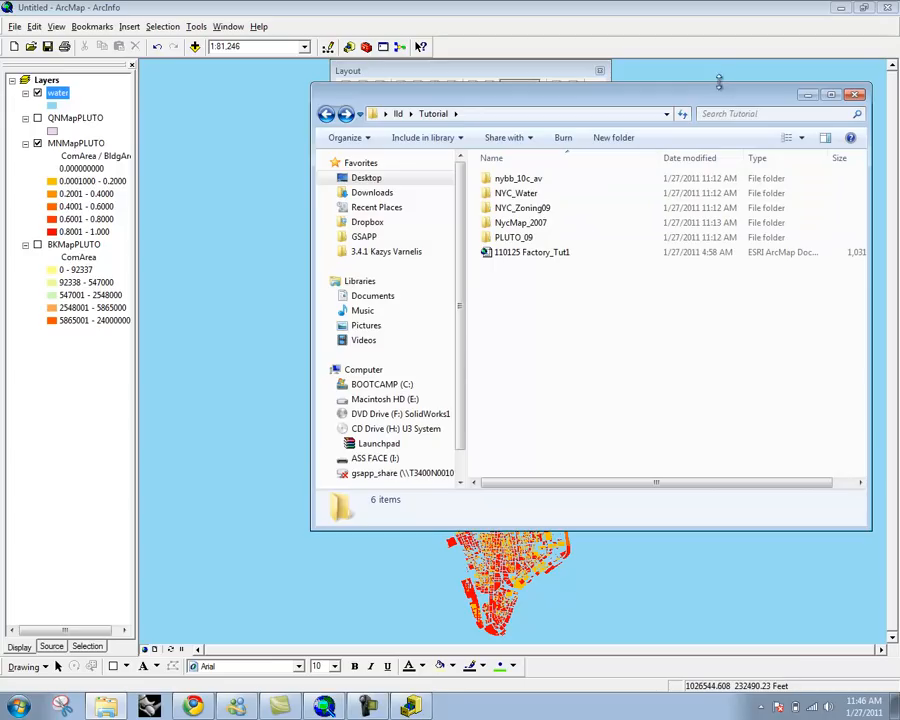
{"action": "left_click_drag", "start_coordinate": [735, 94], "coordinate": [658, 116]}
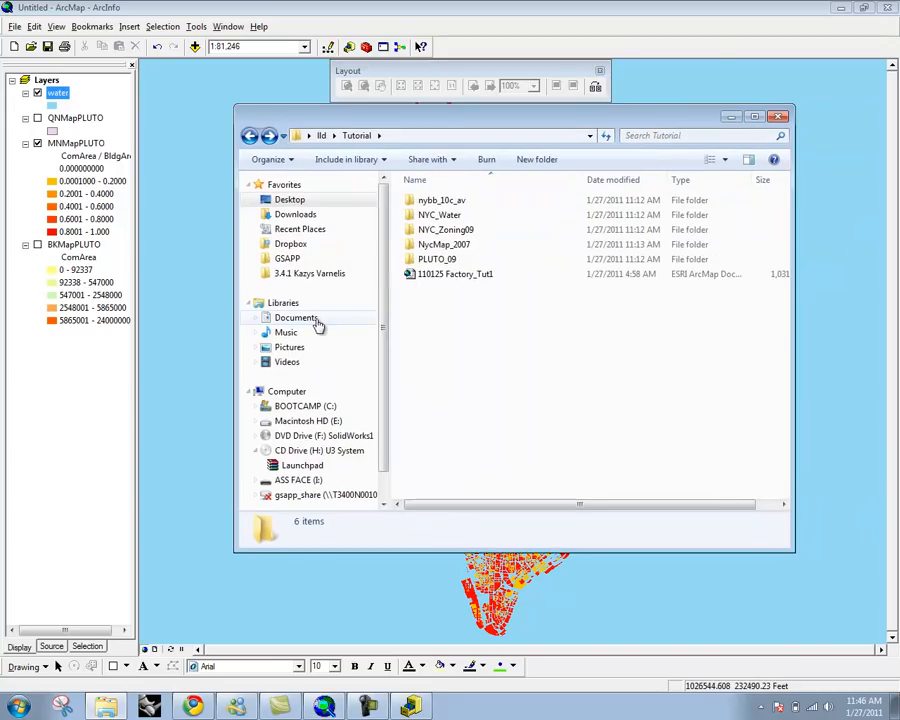
{"action": "left_click", "coordinate": [432, 201]}
{"action": "left_click", "coordinate": [432, 201]}
{"action": "left_click", "coordinate": [540, 317]}
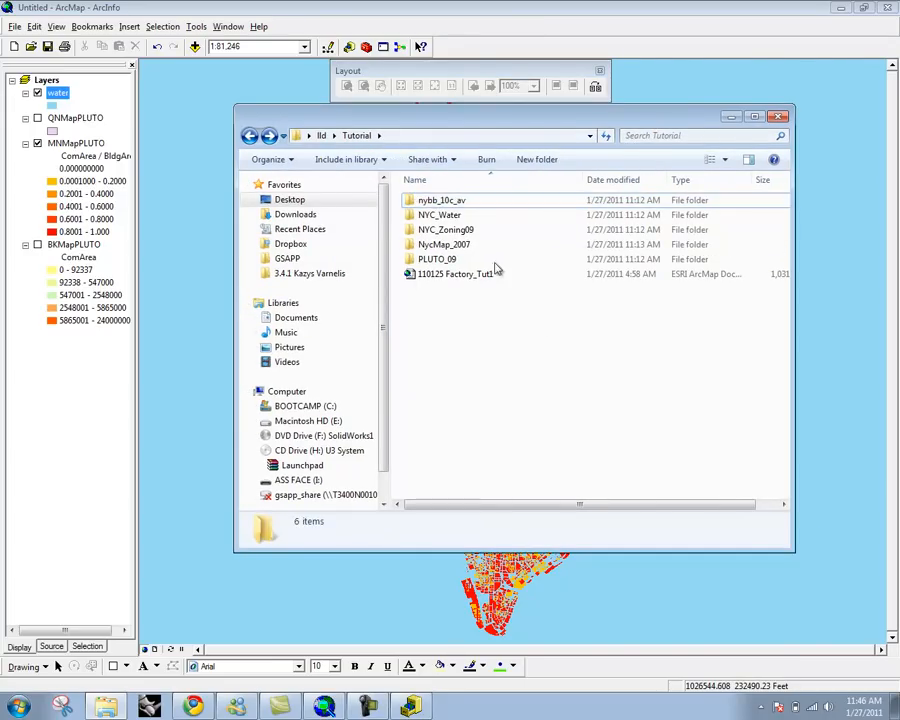
{"action": "left_click", "coordinate": [428, 205]}
{"action": "left_click", "coordinate": [417, 203]}
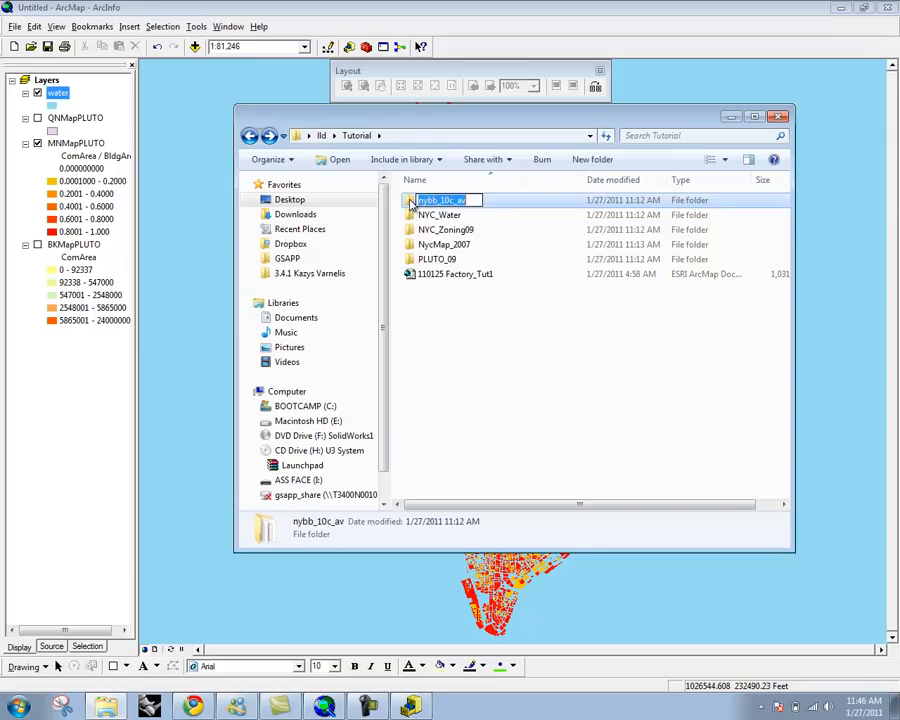
{"action": "double_click", "coordinate": [409, 203]}
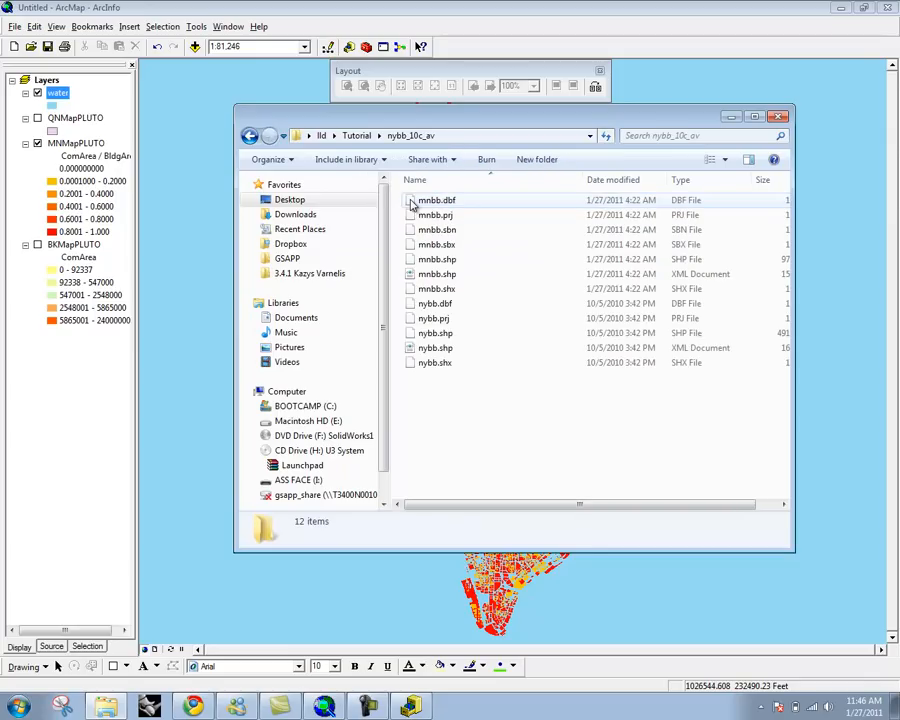
{"action": "left_click", "coordinate": [438, 305]}
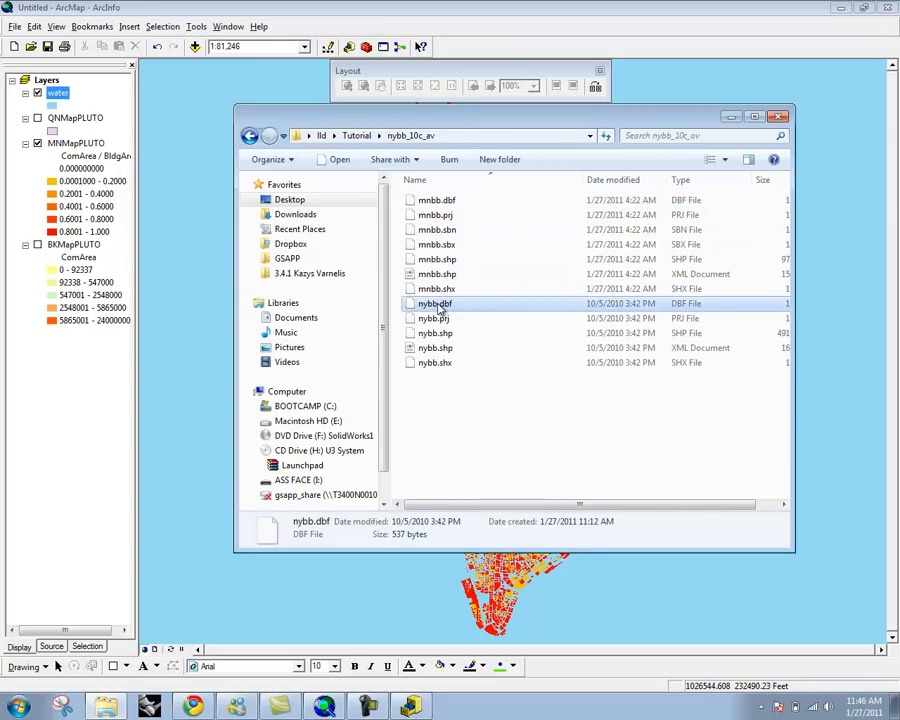
{"action": "left_click", "coordinate": [428, 363], "text": "shift"}
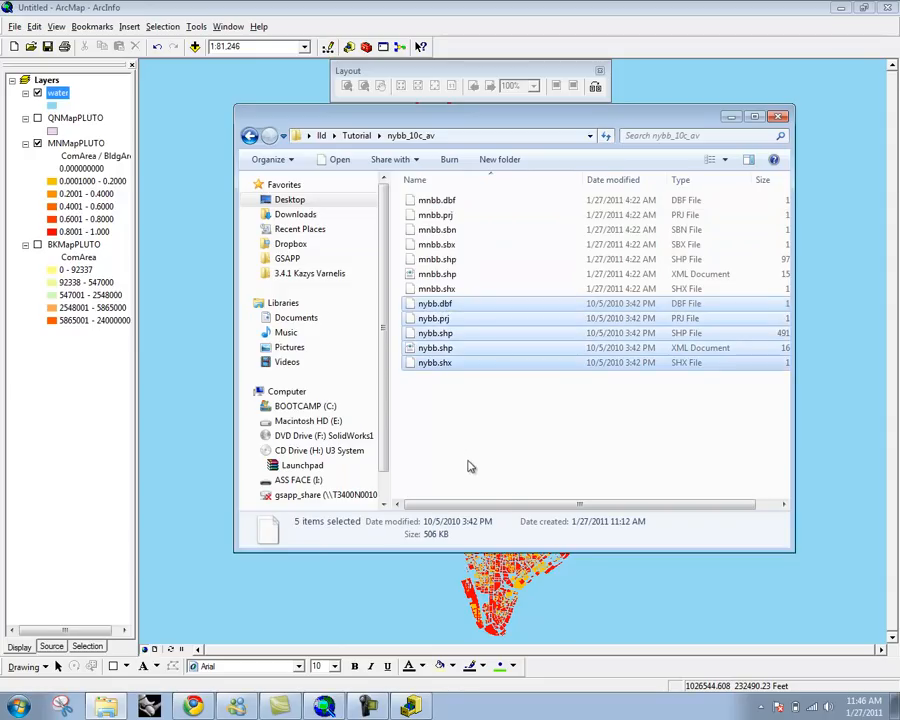
{"action": "left_click", "coordinate": [731, 119]}
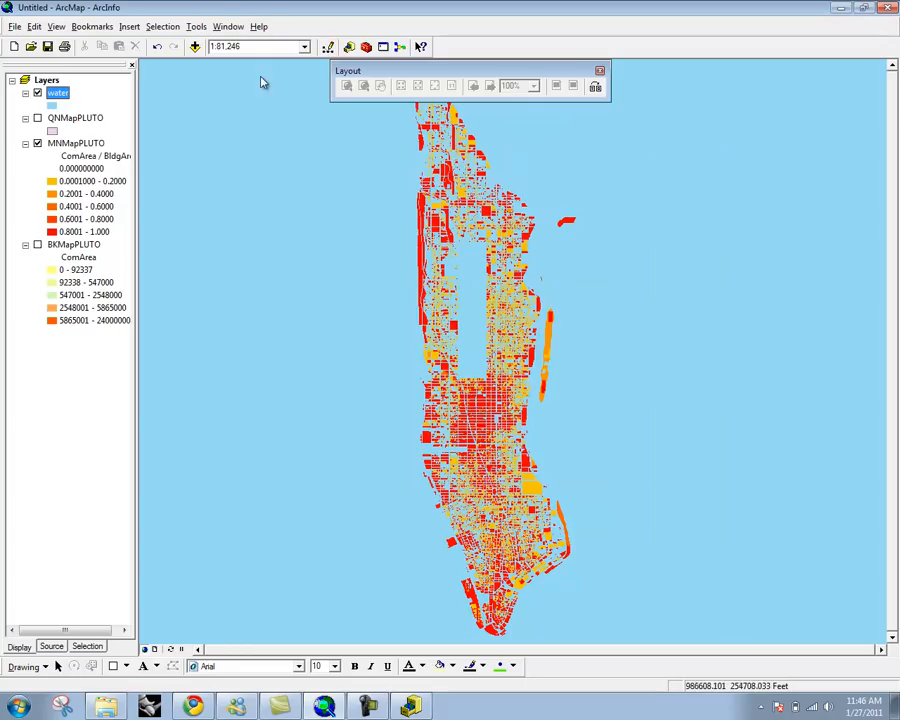
Step: Add the nybb.shp borough boundaries from the nybb_10c_av folder in Tutorial to the map
{"action": "left_click", "coordinate": [195, 46]}
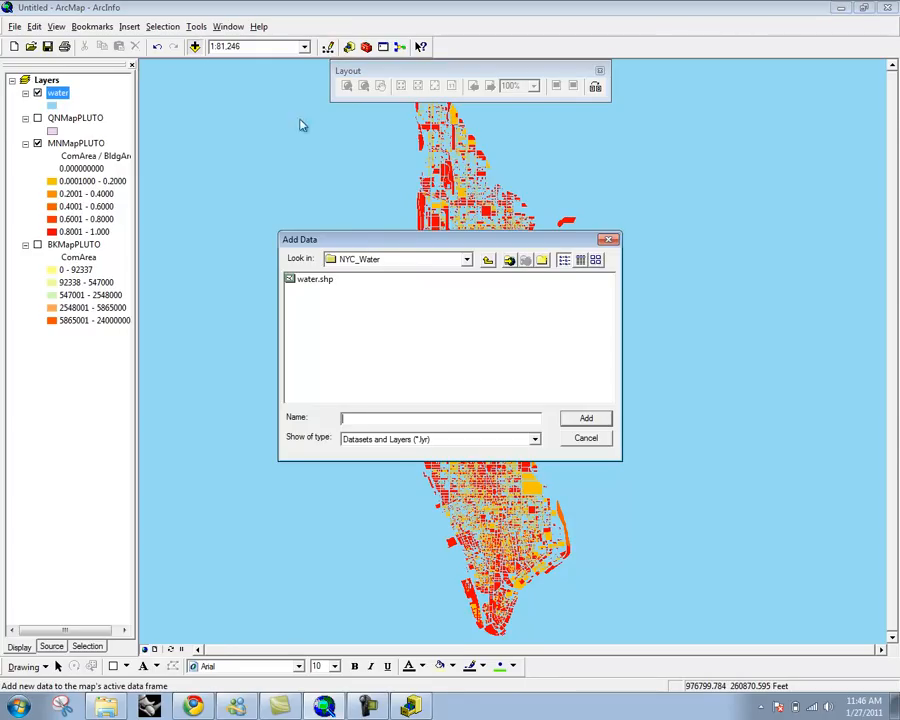
{"action": "left_click", "coordinate": [467, 259]}
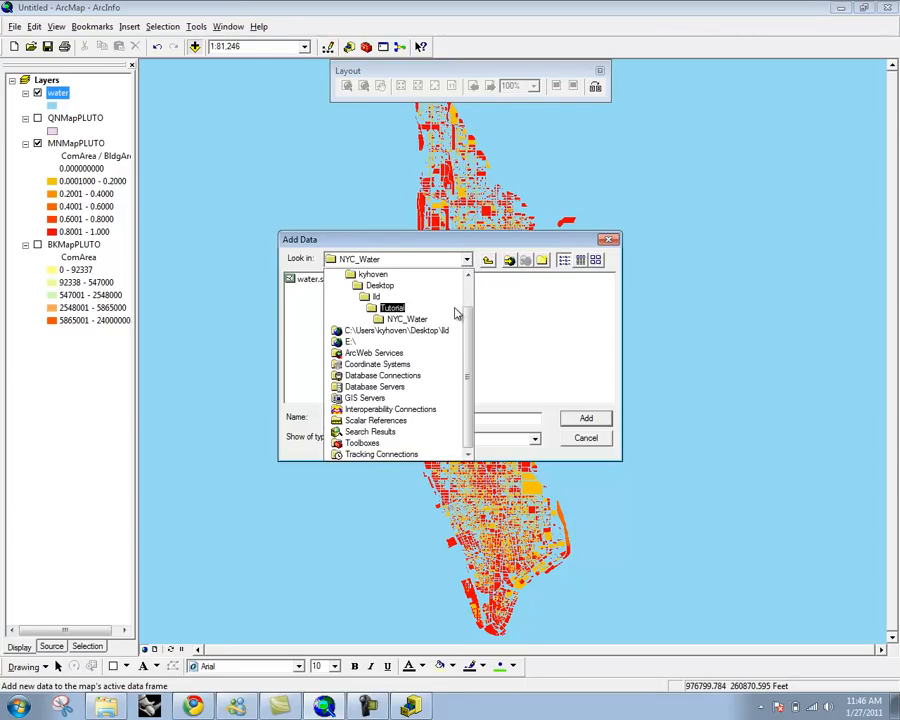
{"action": "left_click", "coordinate": [456, 307]}
{"action": "left_click", "coordinate": [320, 280]}
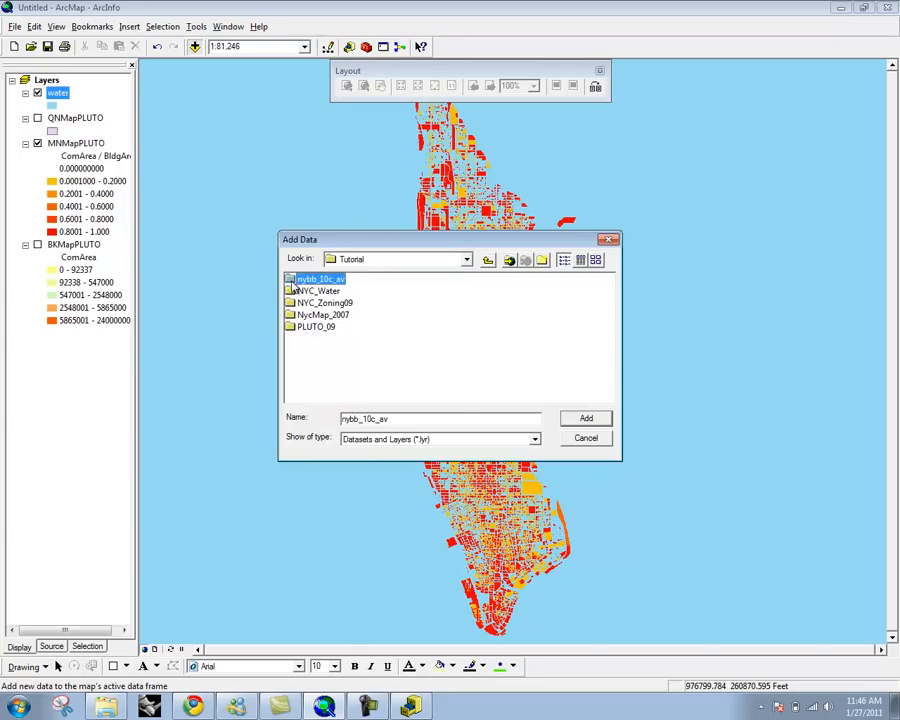
{"action": "left_click_drag", "start_coordinate": [297, 282], "coordinate": [301, 281]}
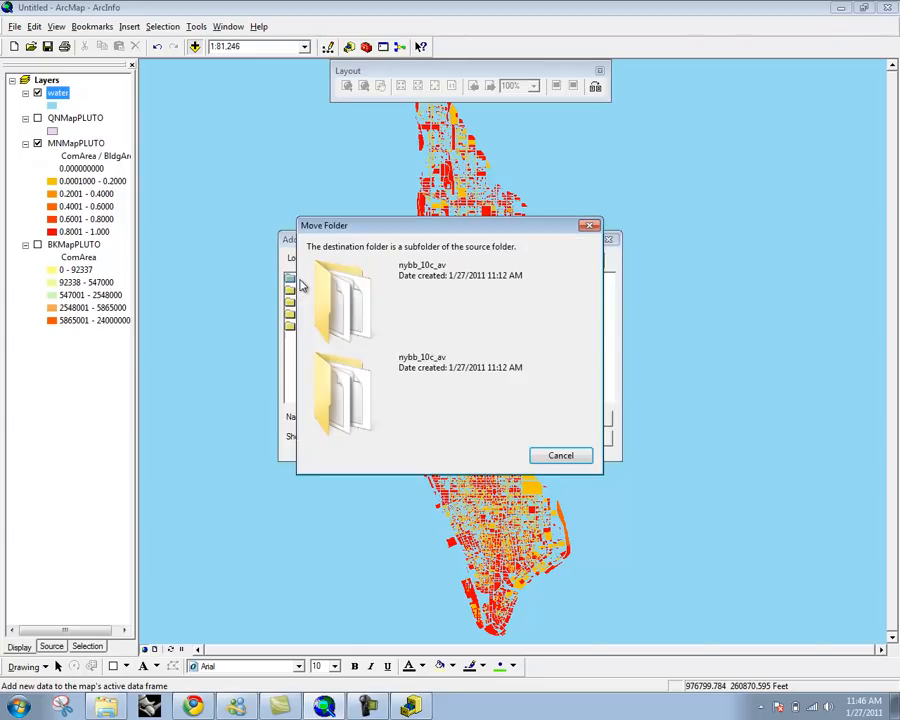
{"action": "left_click", "coordinate": [560, 452]}
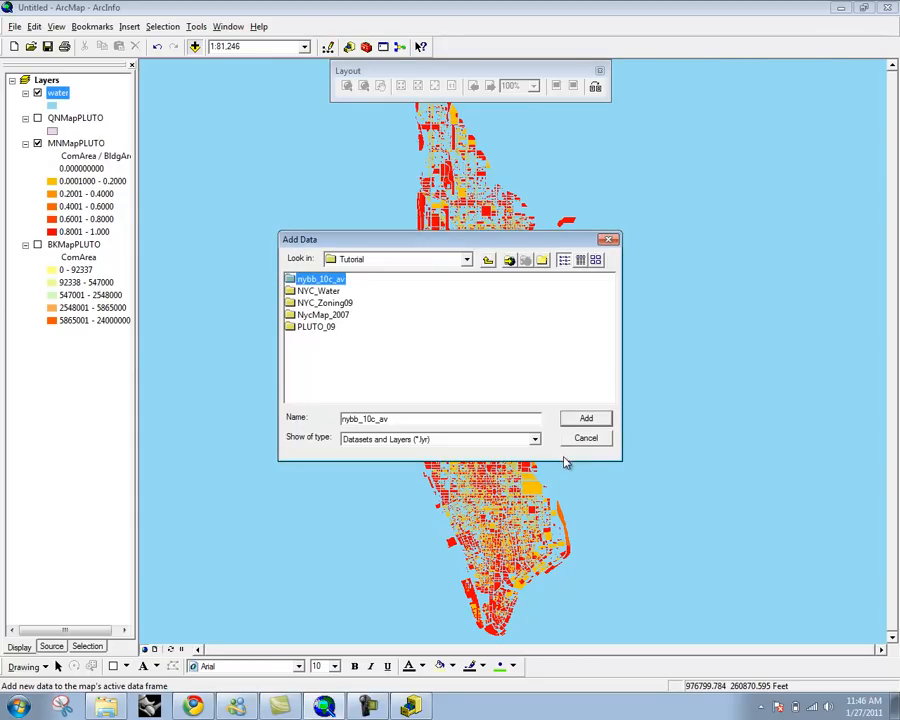
{"action": "double_click", "coordinate": [293, 281]}
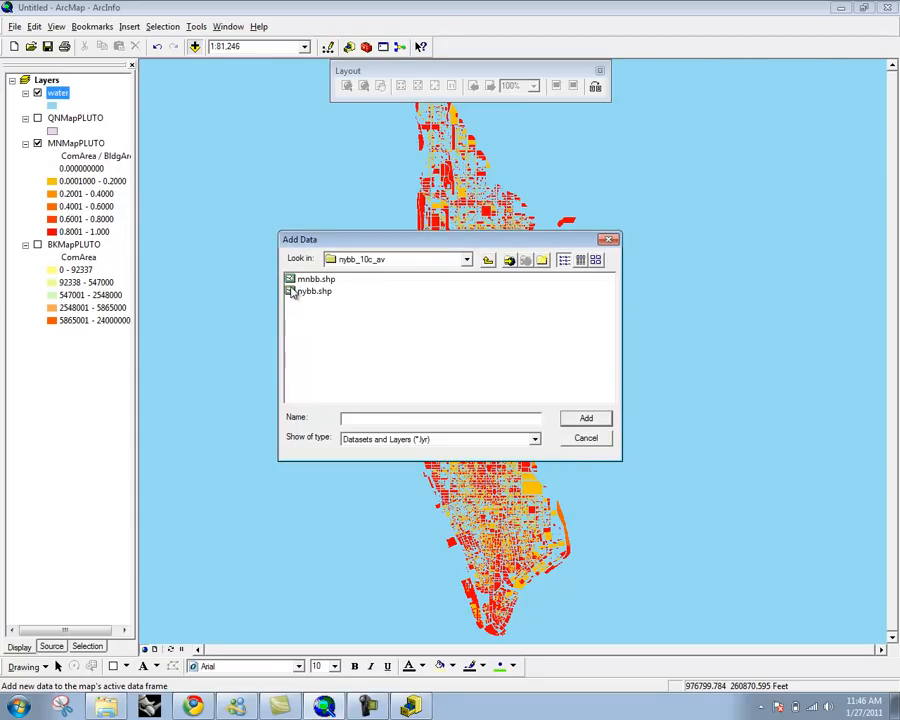
{"action": "left_click", "coordinate": [294, 292]}
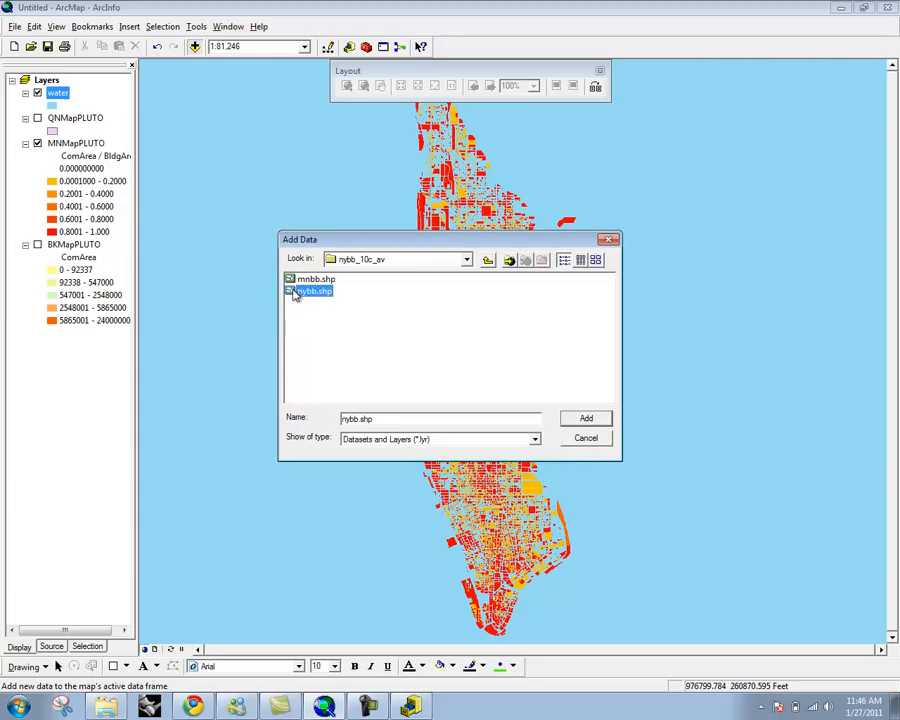
{"action": "left_click", "coordinate": [593, 421]}
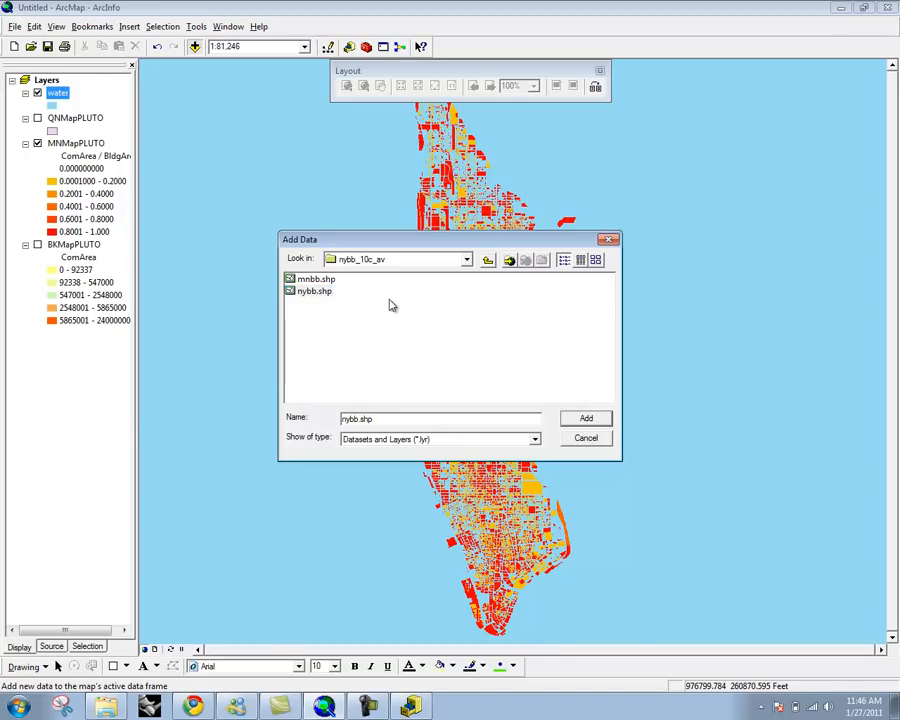
{"action": "left_click", "coordinate": [335, 292]}
{"action": "left_click", "coordinate": [593, 419]}
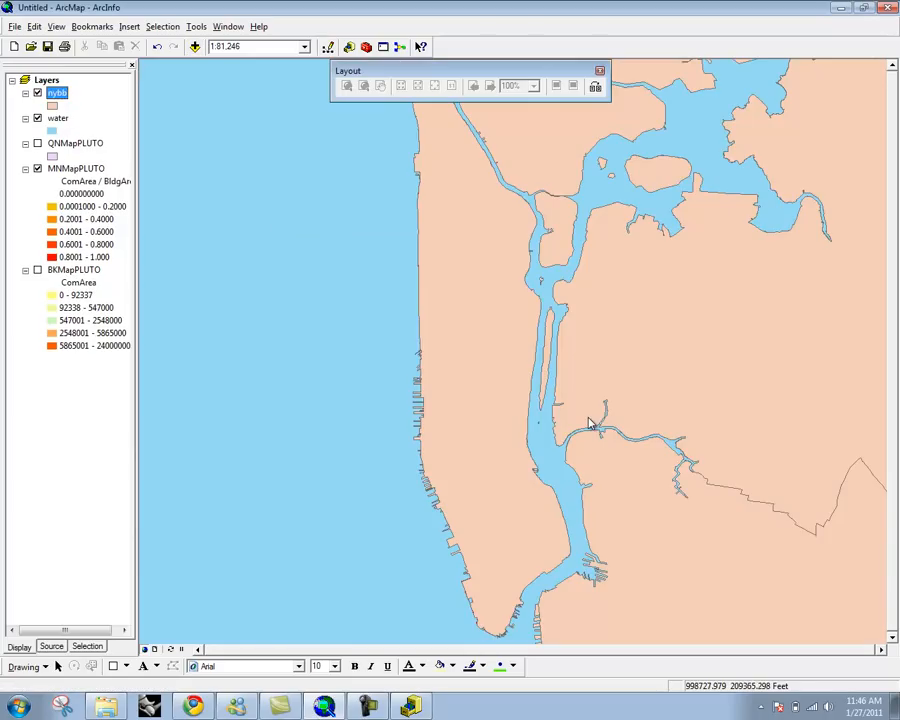
Step: Move the nybb layer below BKMapPLUTO in the layer order so the boroughs draw beneath all other layers
{"action": "scroll", "coordinate": [335, 420], "scroll_direction": "down", "scroll_amount": 1}
{"action": "scroll", "coordinate": [336, 419], "scroll_direction": "up", "scroll_amount": 3}
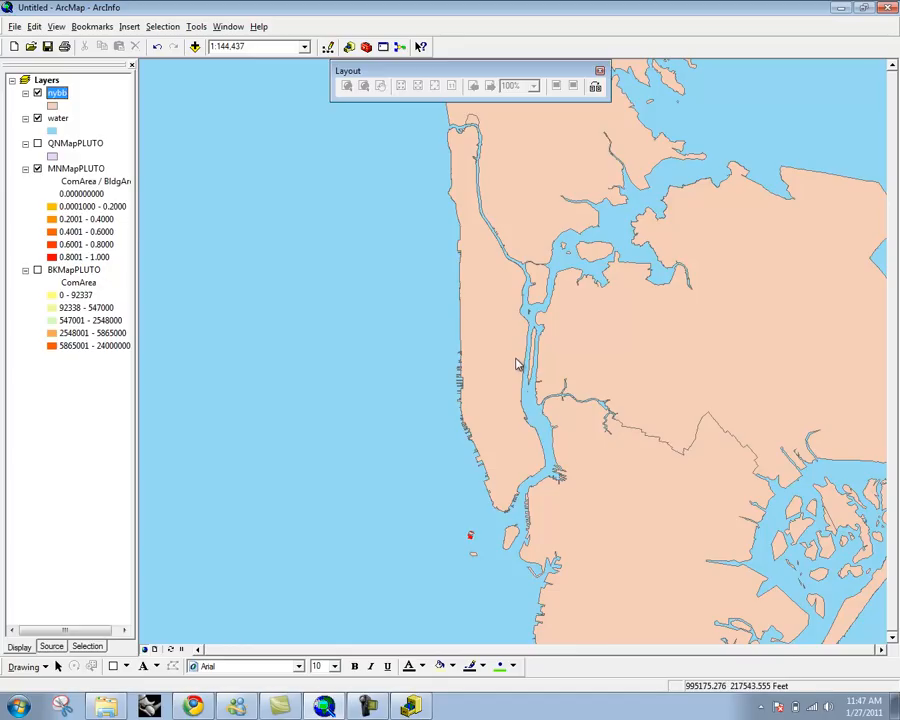
{"action": "scroll", "coordinate": [430, 383], "scroll_direction": "down", "scroll_amount": 1}
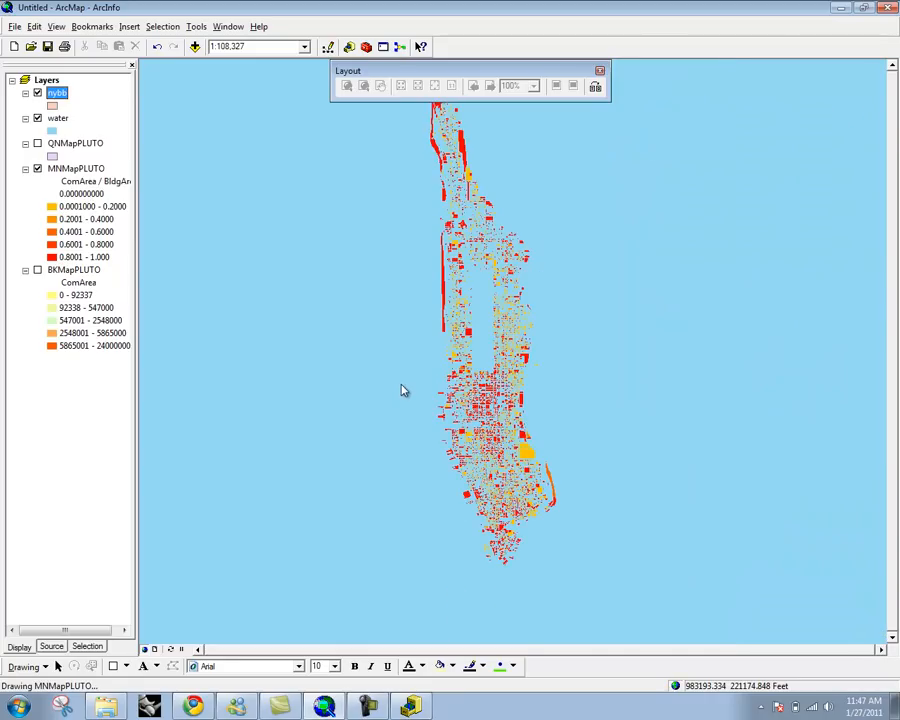
{"action": "scroll", "coordinate": [363, 407], "scroll_direction": "up", "scroll_amount": 2}
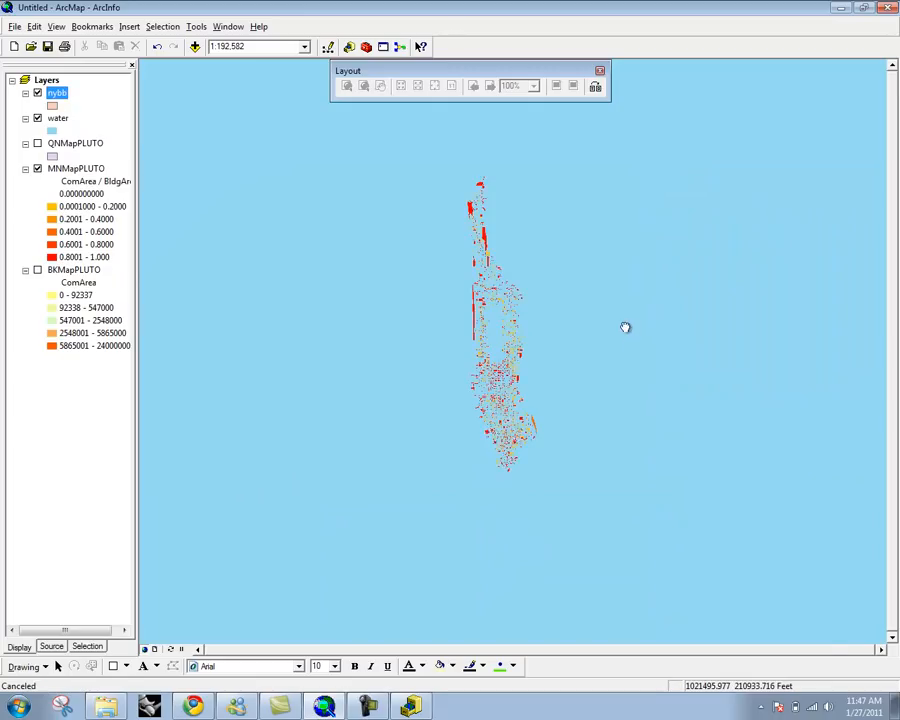
{"action": "left_click_drag", "start_coordinate": [624, 326], "coordinate": [559, 332]}
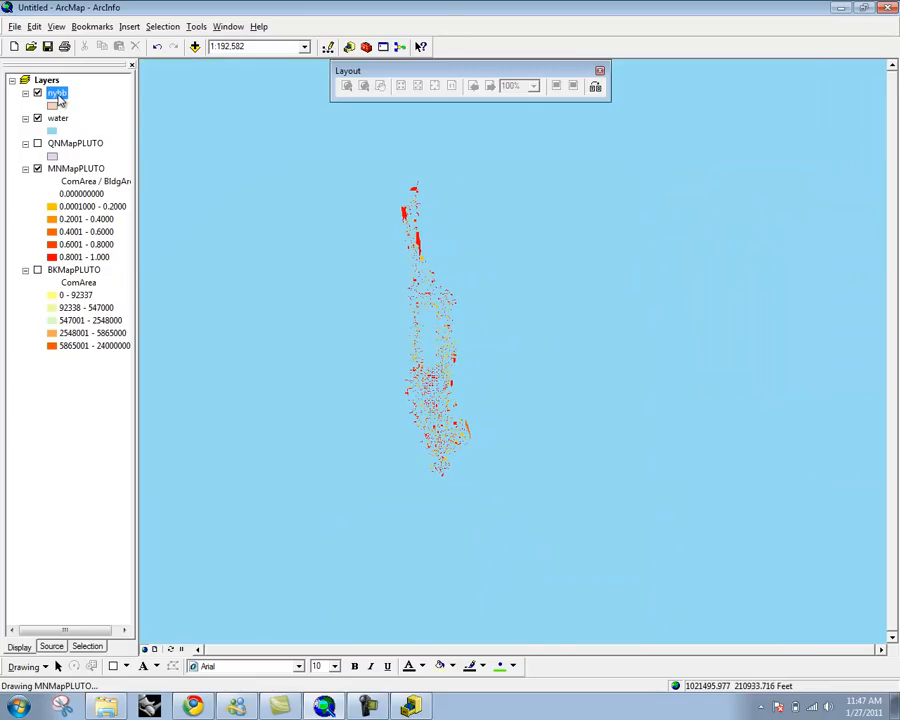
{"action": "left_click_drag", "start_coordinate": [58, 95], "coordinate": [89, 402]}
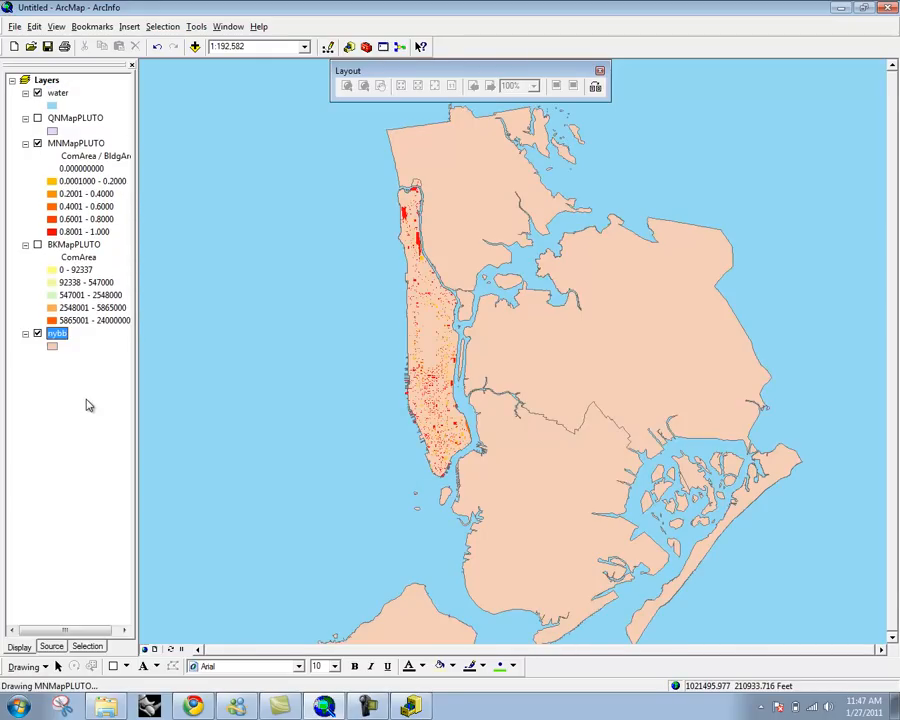
Step: Give the nybb layer's symbol a medium grey fill with no outline color
{"action": "left_click", "coordinate": [53, 347]}
{"action": "left_click", "coordinate": [599, 306]}
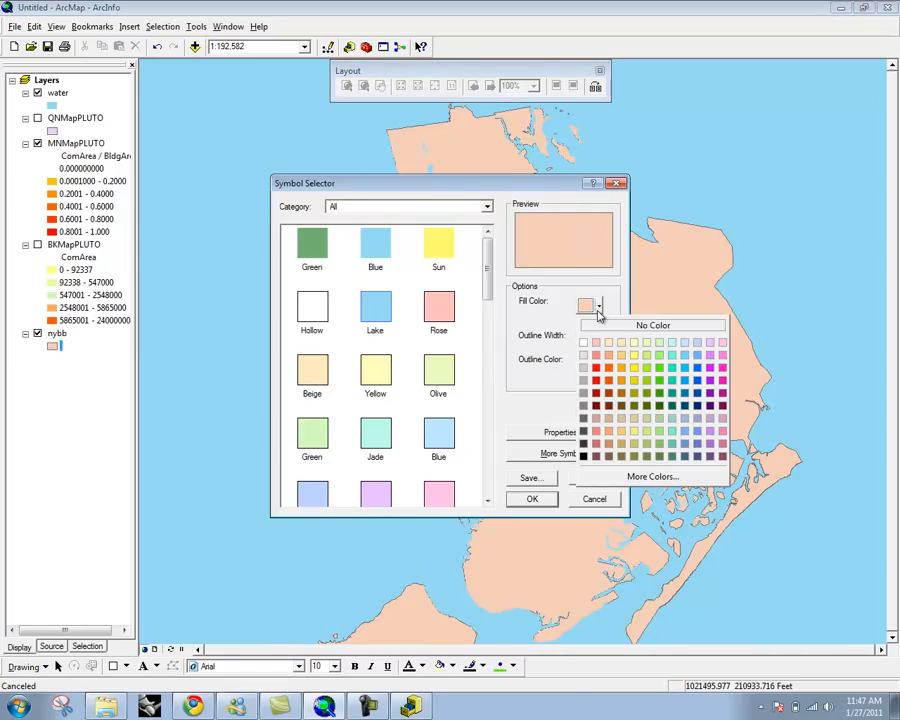
{"action": "left_click", "coordinate": [585, 417]}
{"action": "left_click", "coordinate": [586, 364]}
{"action": "left_click", "coordinate": [653, 384]}
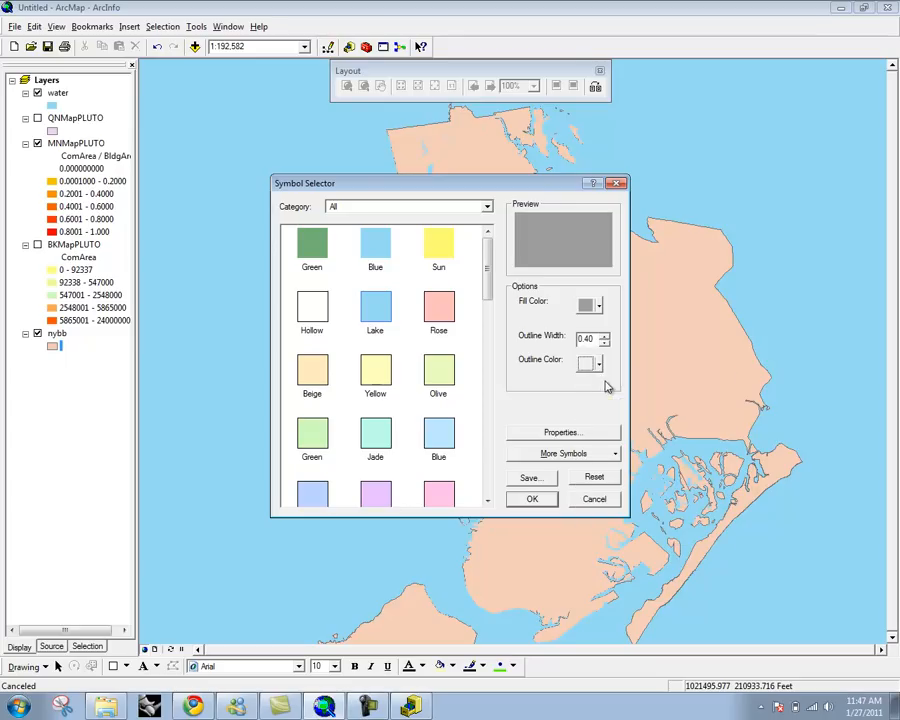
{"action": "left_click", "coordinate": [531, 499]}
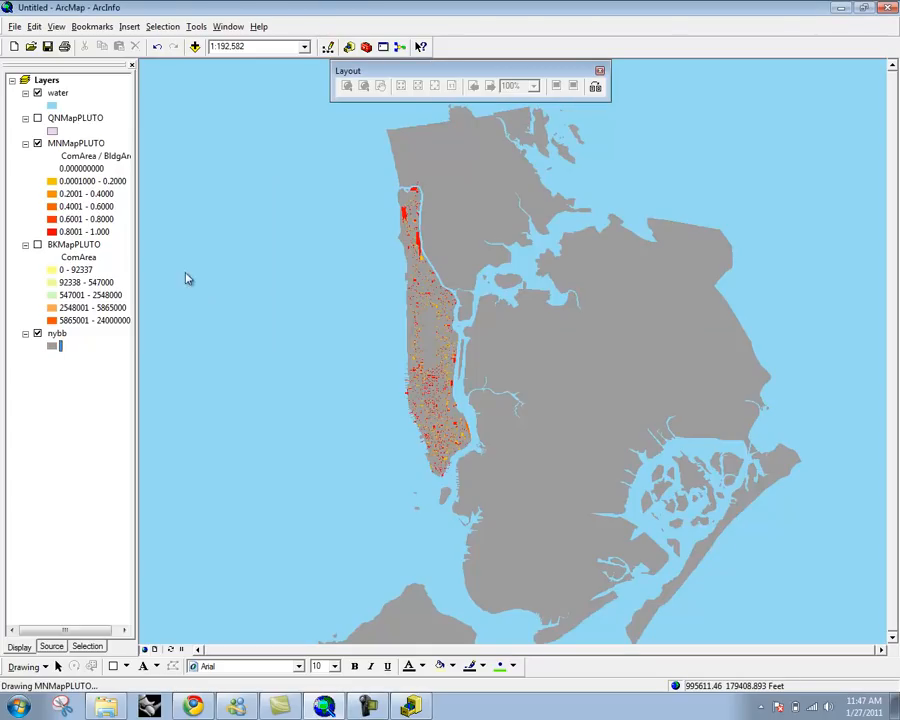
Step: Change the water layer's symbol to a white fill in its layer properties
{"action": "double_click", "coordinate": [58, 93]}
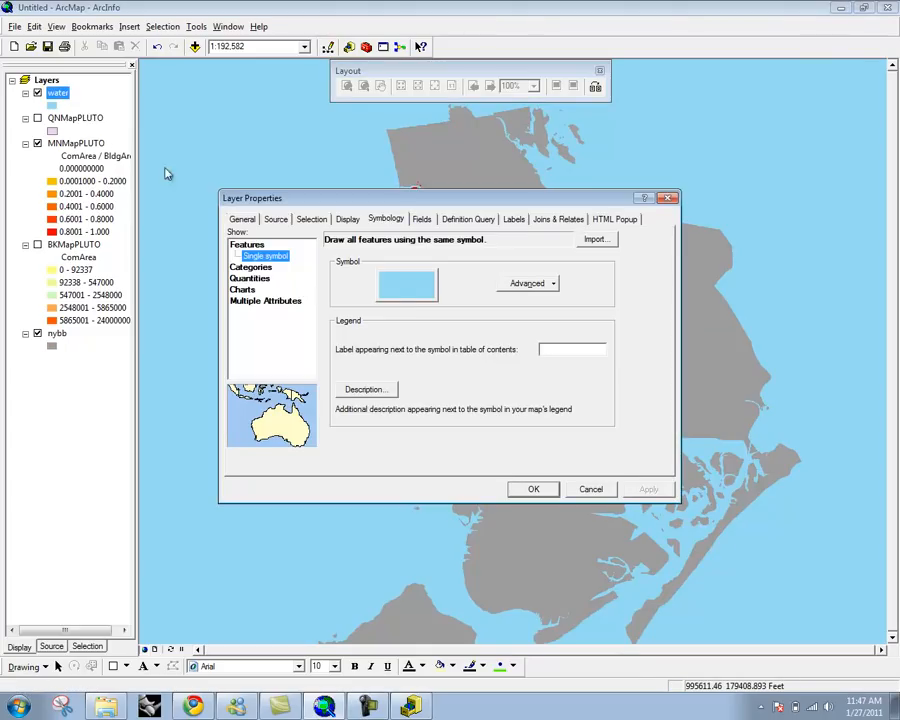
{"action": "left_click", "coordinate": [410, 290]}
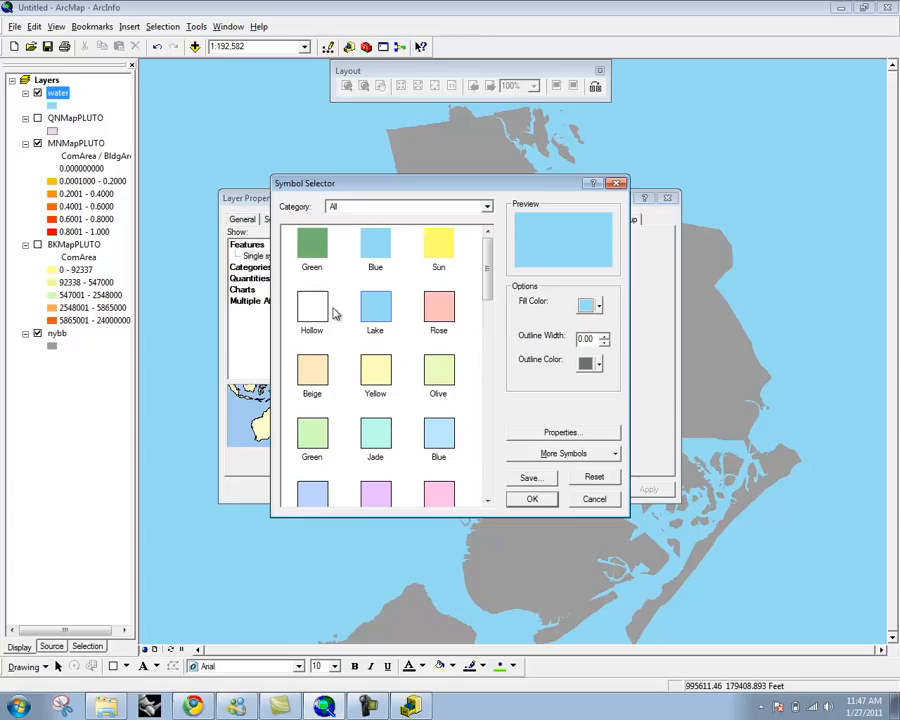
{"action": "left_click", "coordinate": [588, 305]}
{"action": "left_click", "coordinate": [642, 321]}
{"action": "left_click", "coordinate": [596, 306]}
{"action": "left_click", "coordinate": [581, 346]}
{"action": "left_click", "coordinate": [536, 501]}
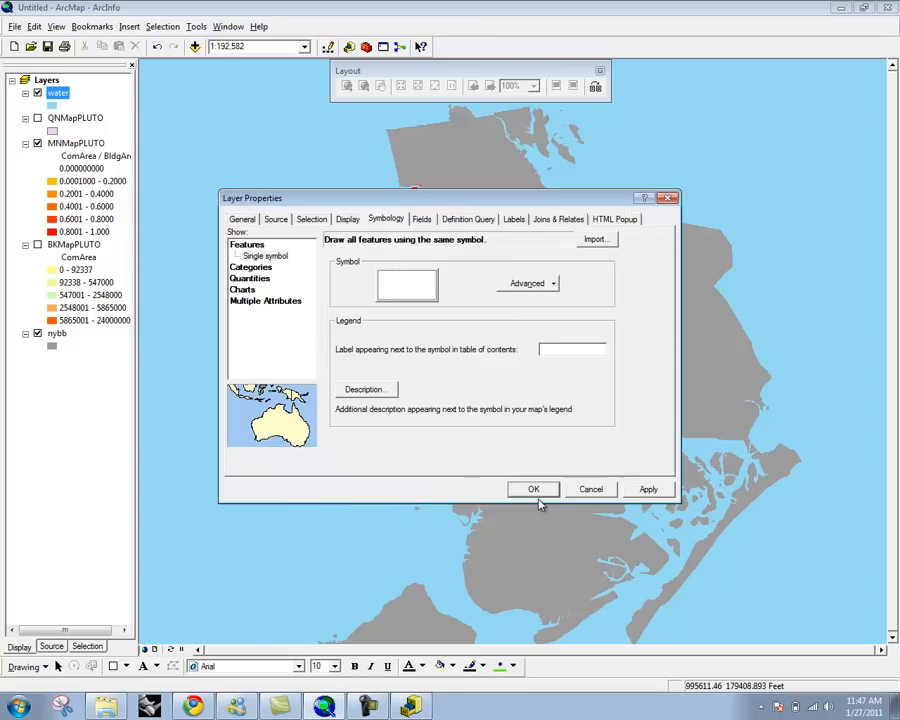
{"action": "left_click", "coordinate": [538, 490]}
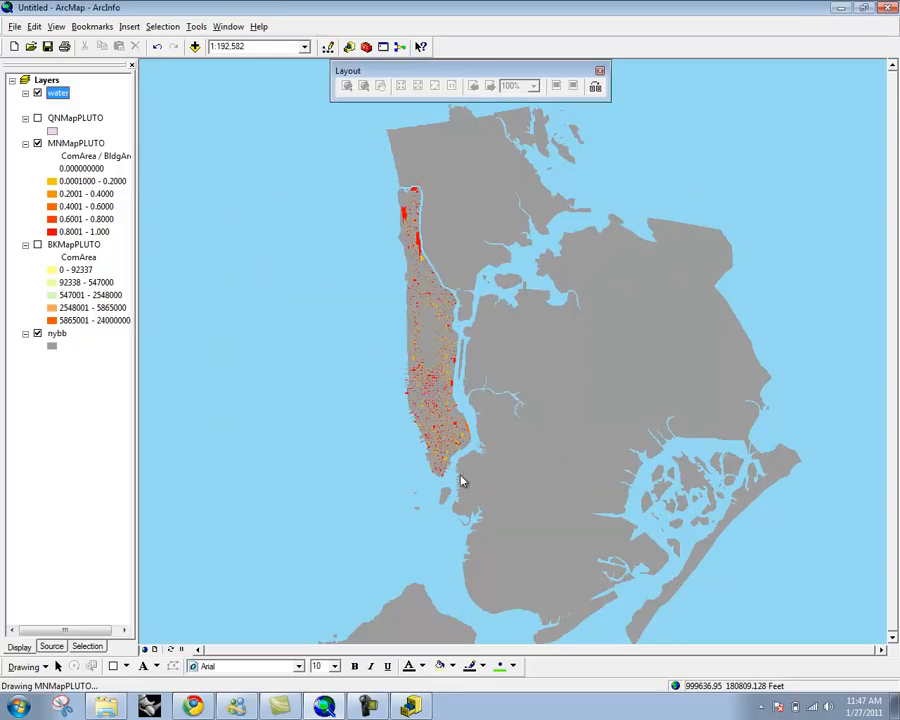
Step: Set the data frame's background color to white in the Data Frame Properties
{"action": "right_click", "coordinate": [256, 232]}
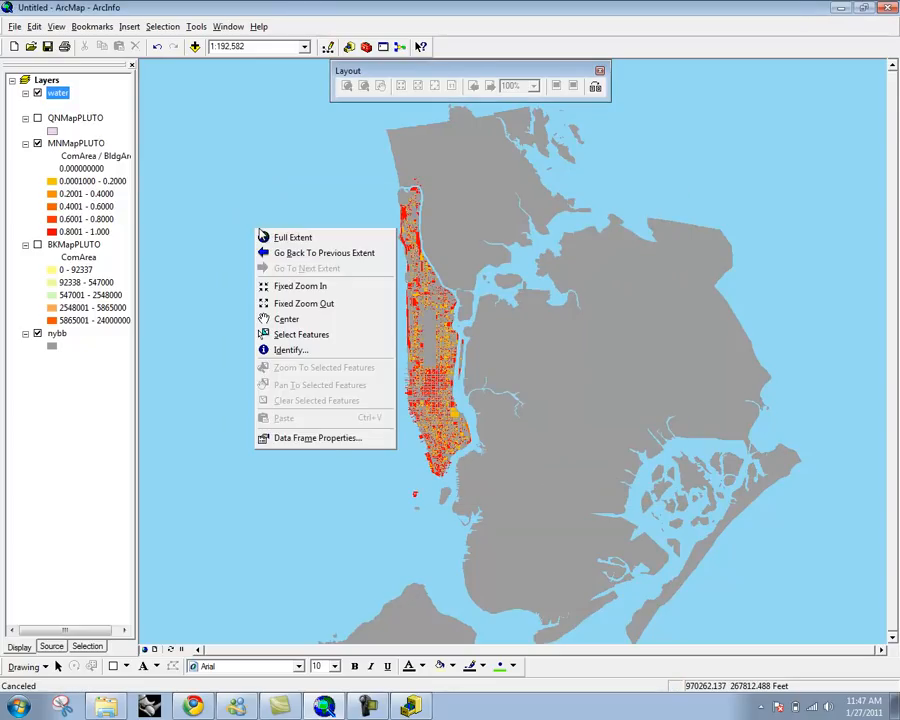
{"action": "left_click", "coordinate": [331, 443]}
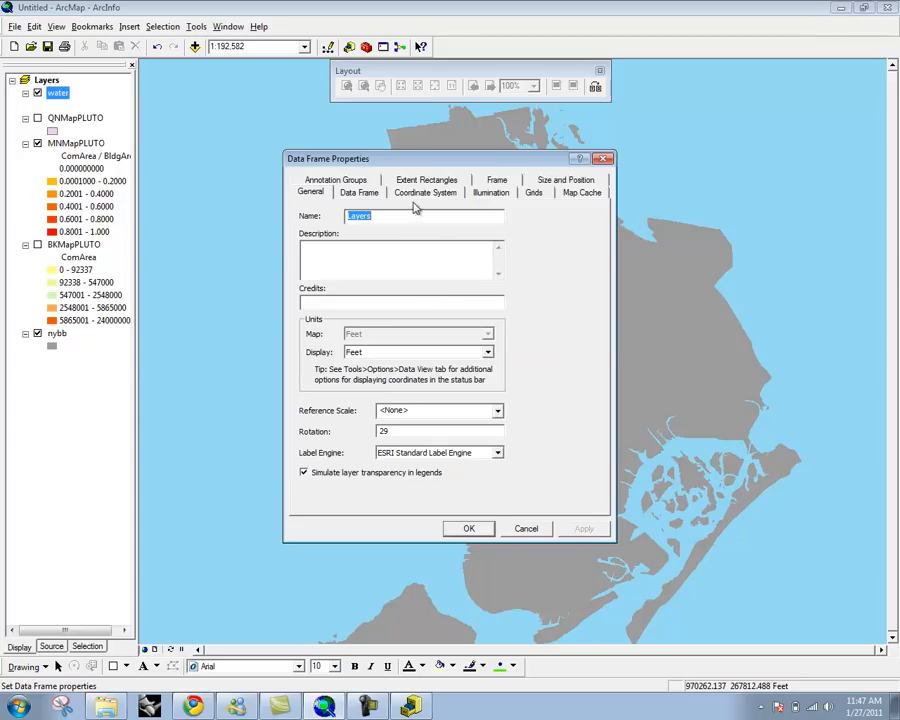
{"action": "left_click", "coordinate": [497, 180]}
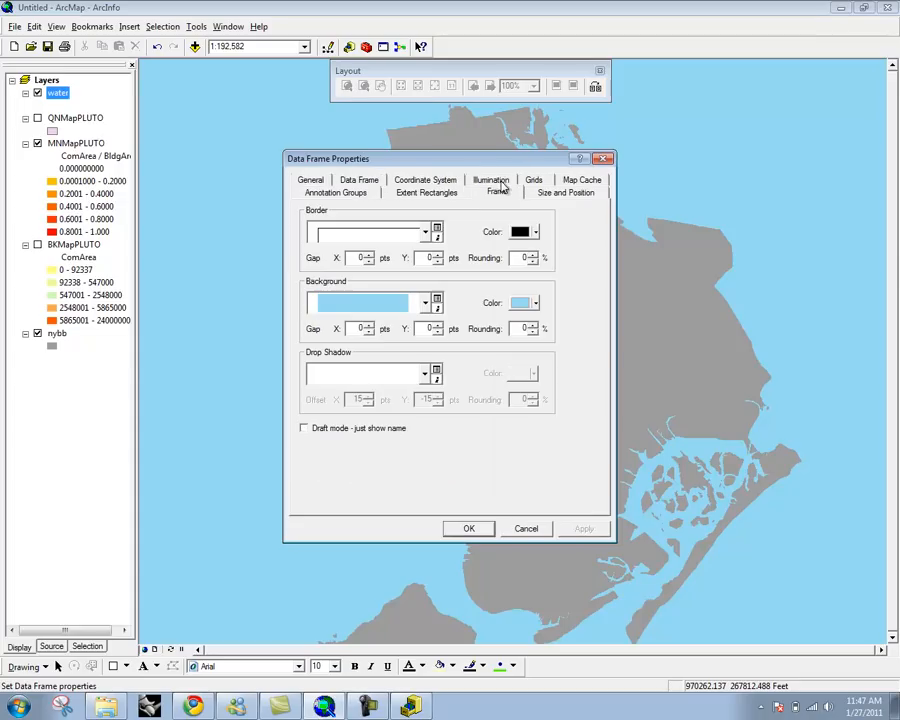
{"action": "left_click", "coordinate": [531, 307]}
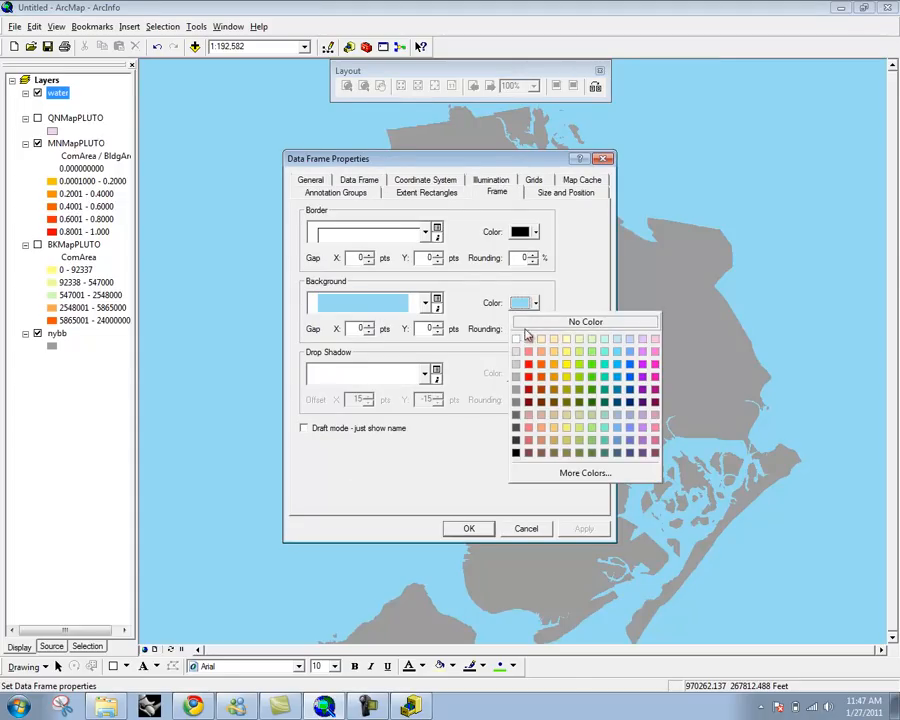
{"action": "left_click", "coordinate": [526, 320]}
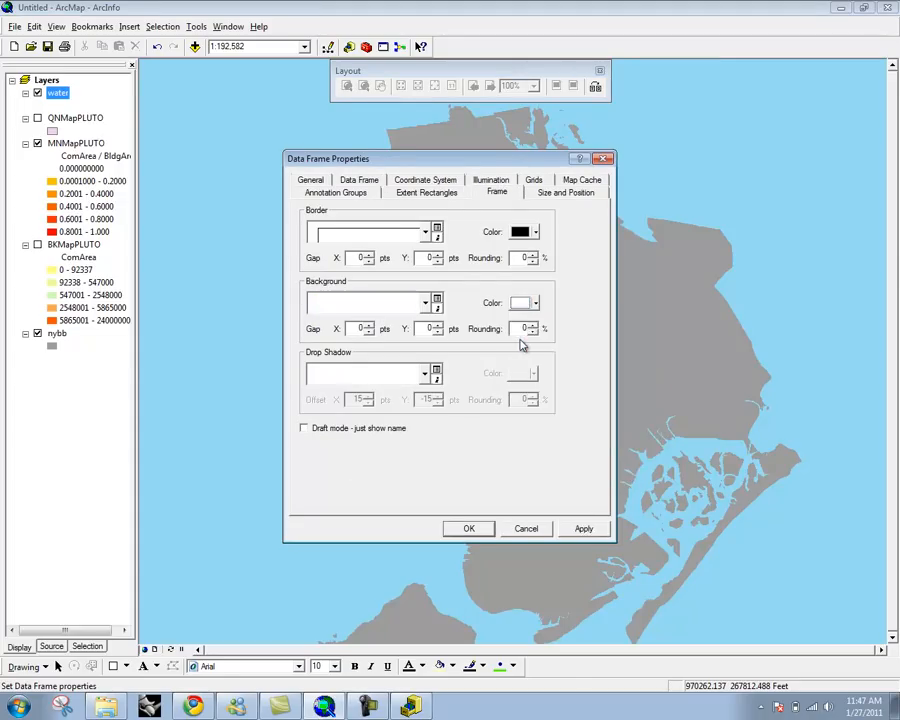
{"action": "left_click", "coordinate": [485, 531]}
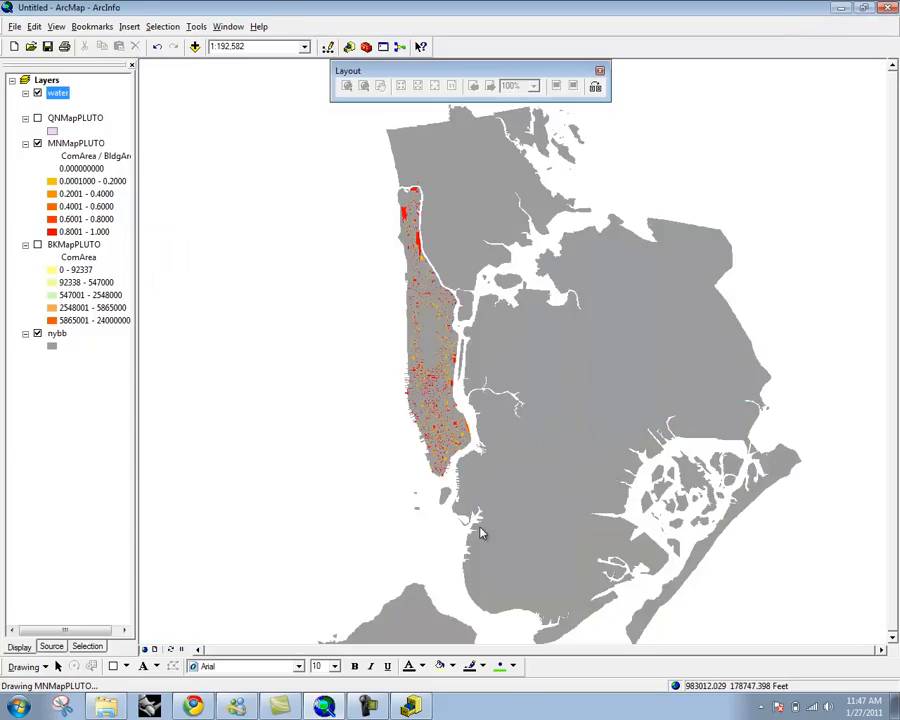
{"action": "scroll", "coordinate": [447, 401], "scroll_direction": "up", "scroll_amount": 1}
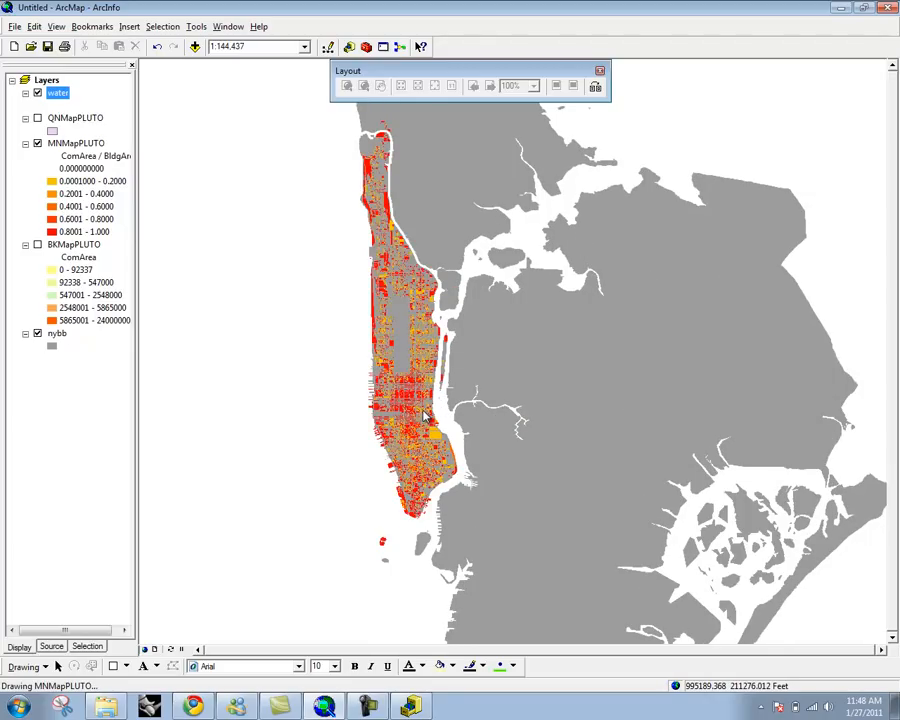
{"action": "scroll", "coordinate": [425, 418], "scroll_direction": "down", "scroll_amount": 1}
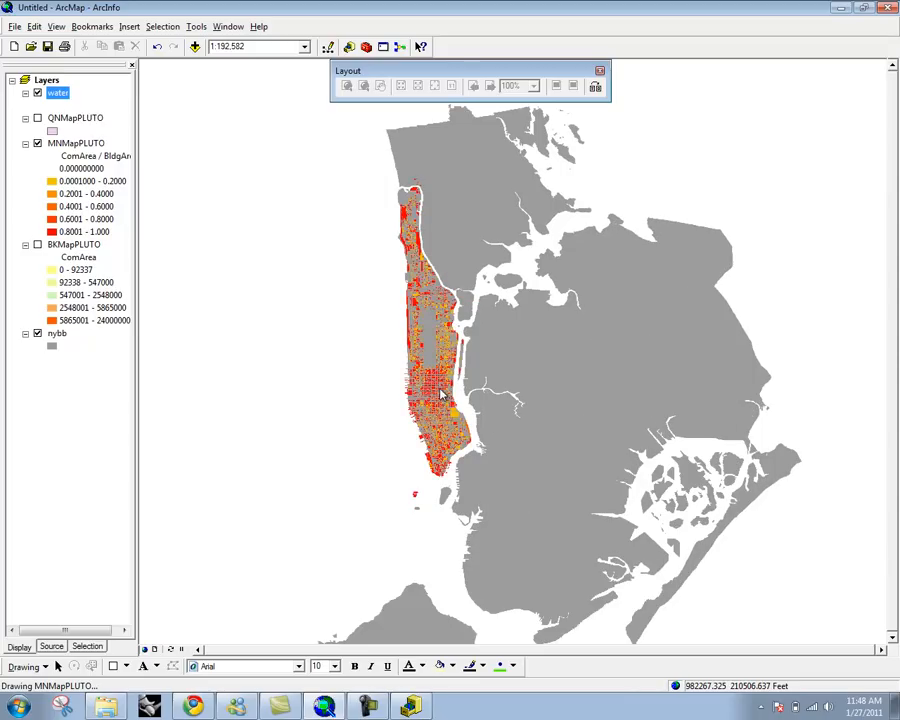
{"action": "scroll", "coordinate": [441, 393], "scroll_direction": "up", "scroll_amount": 1}
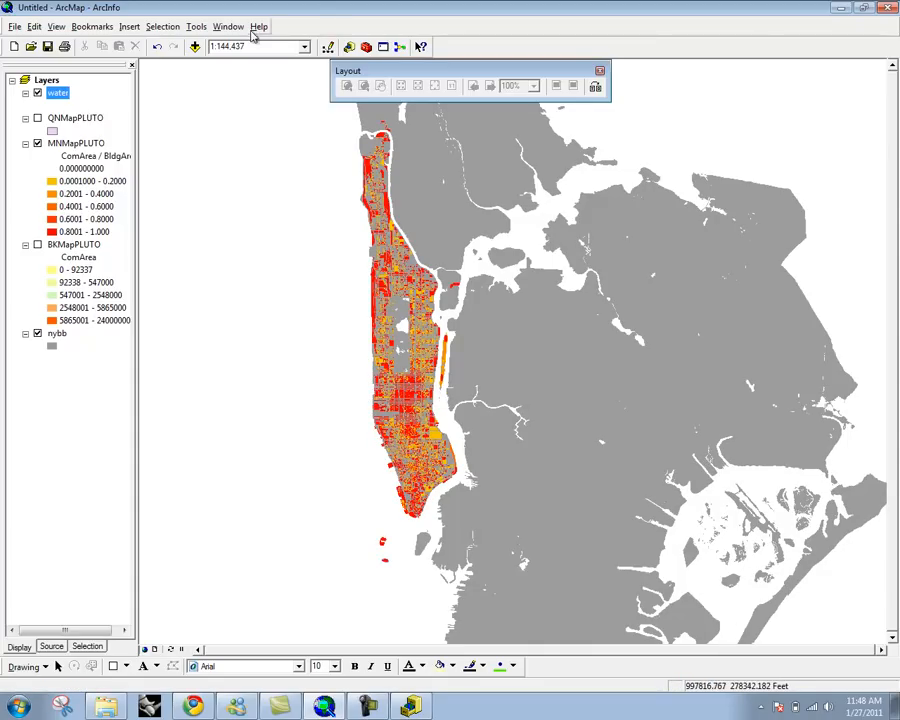
{"action": "left_click", "coordinate": [195, 46]}
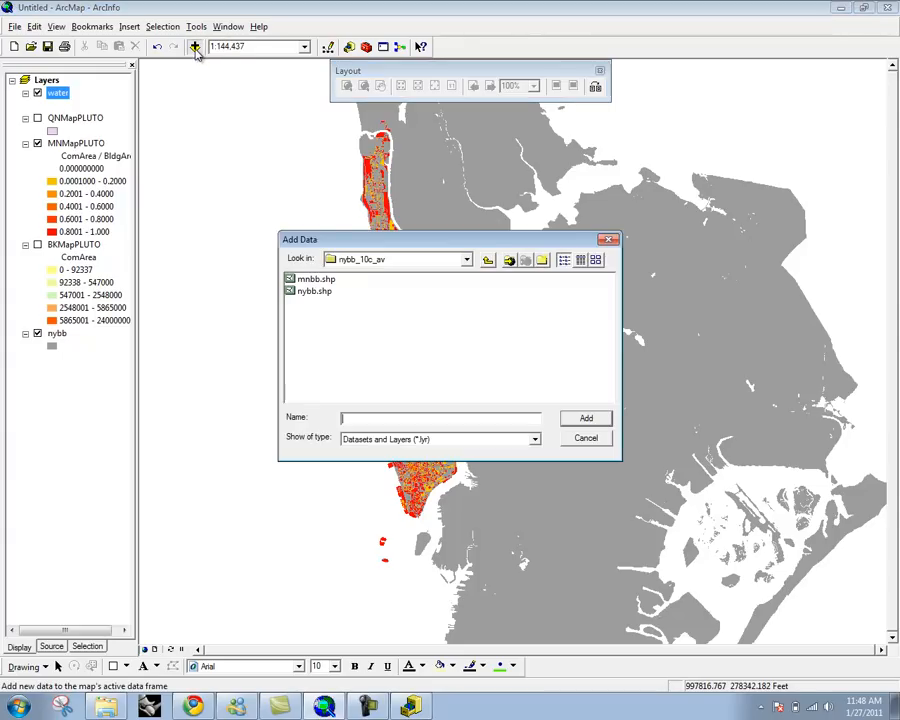
{"action": "left_click", "coordinate": [466, 260]}
{"action": "left_click", "coordinate": [474, 262]}
{"action": "left_click", "coordinate": [474, 261]}
{"action": "left_click", "coordinate": [437, 319]}
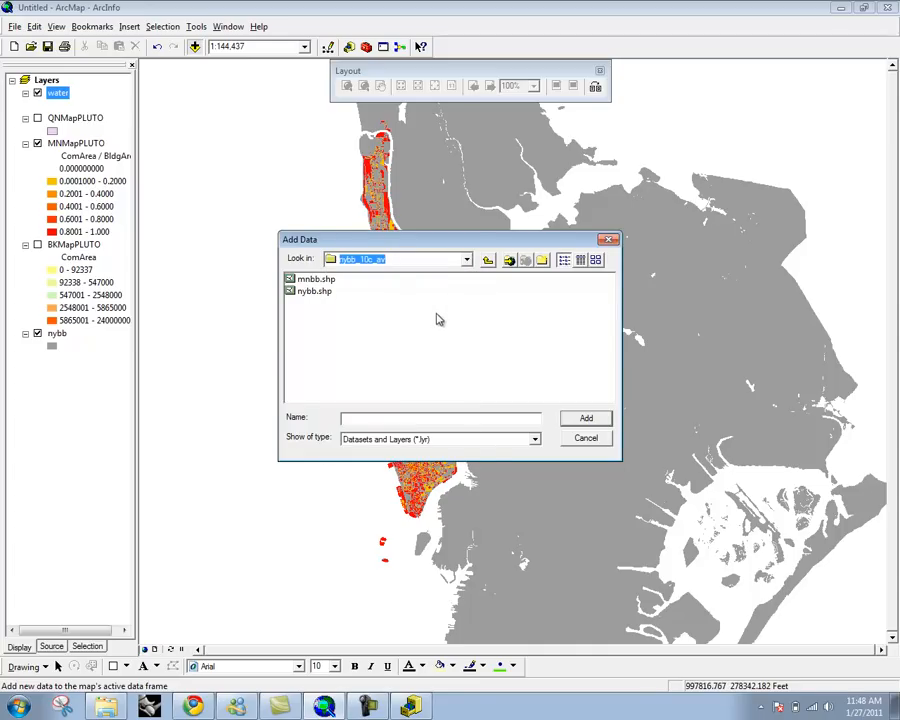
{"action": "left_click", "coordinate": [470, 261]}
{"action": "left_click", "coordinate": [446, 313]}
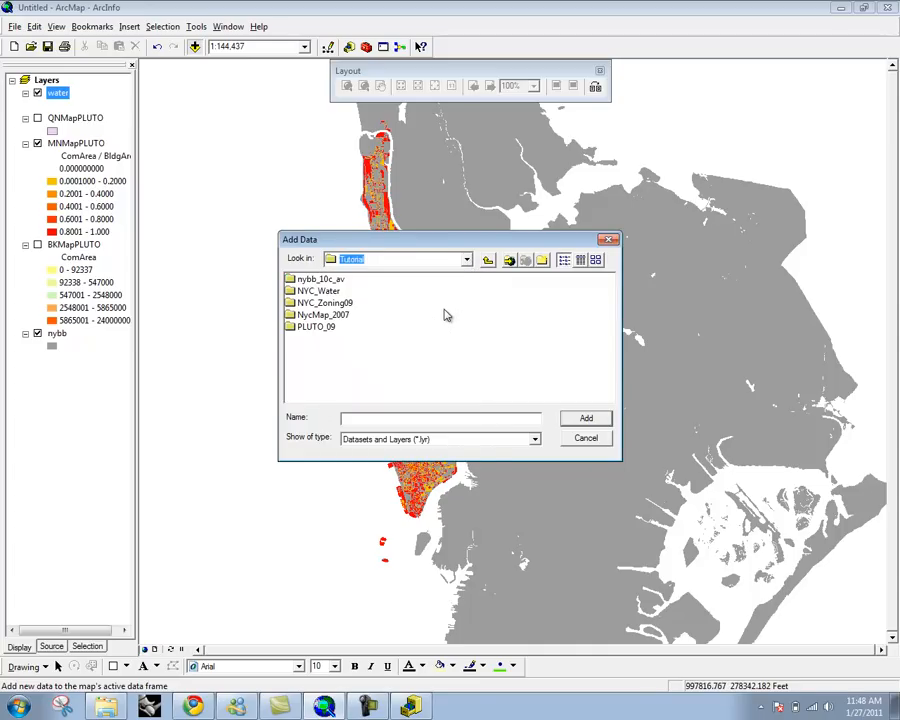
{"action": "left_click", "coordinate": [318, 303]}
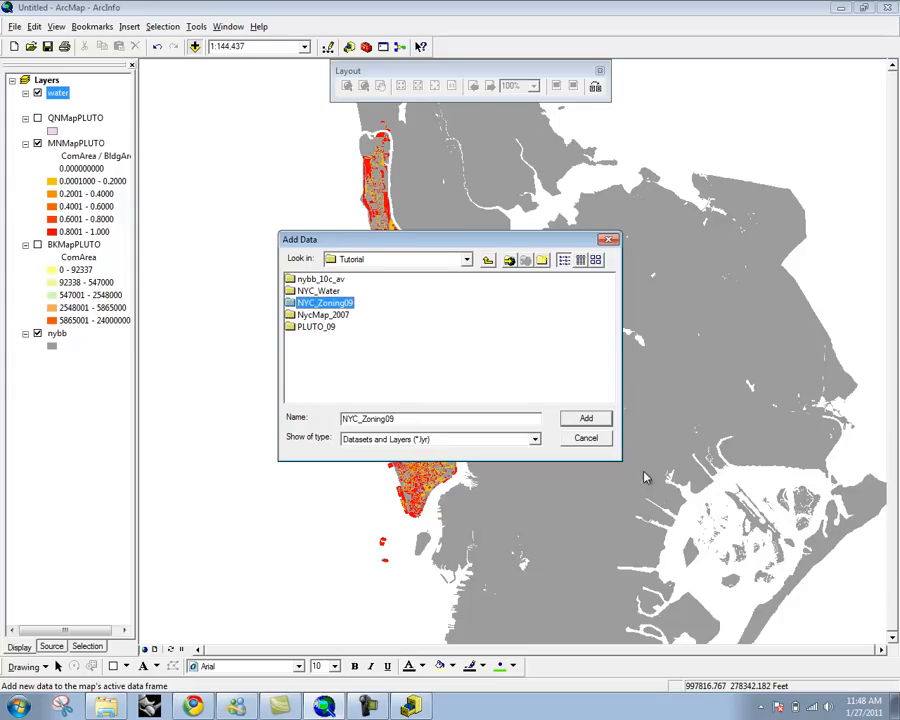
{"action": "left_click", "coordinate": [596, 440]}
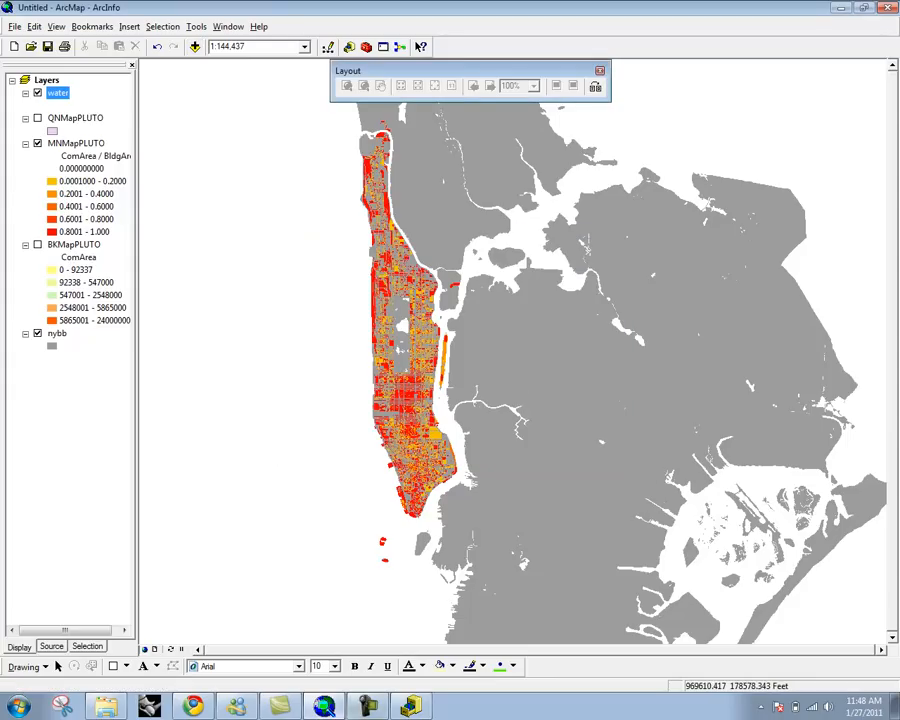
Step: Switch to the Chrome browser and search Google for "nyc bytes of big apple"
{"action": "key", "text": "alt+Tab"}
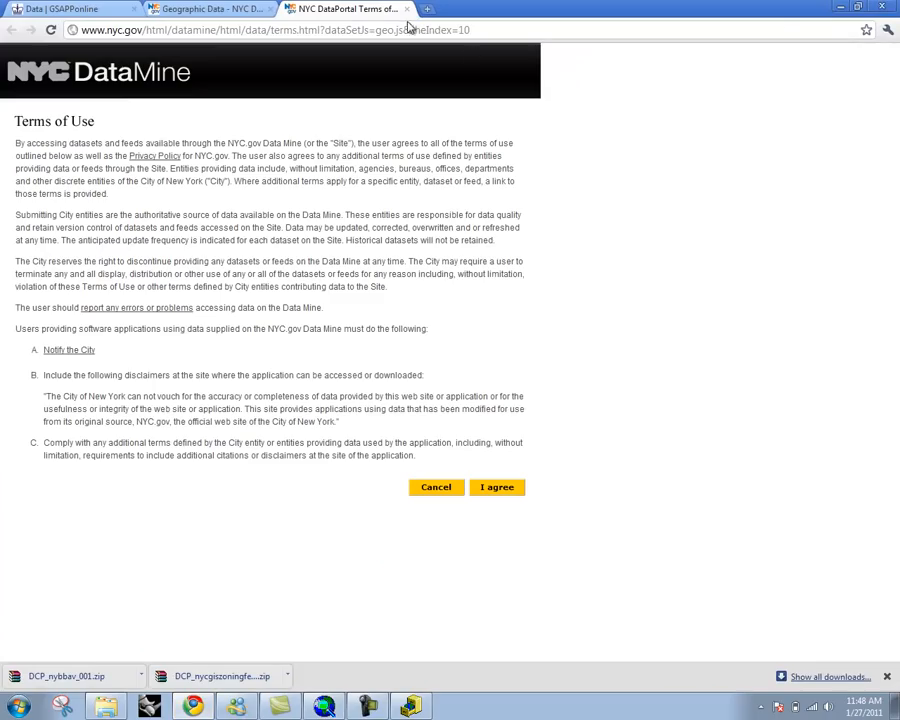
{"action": "left_click", "coordinate": [404, 31]}
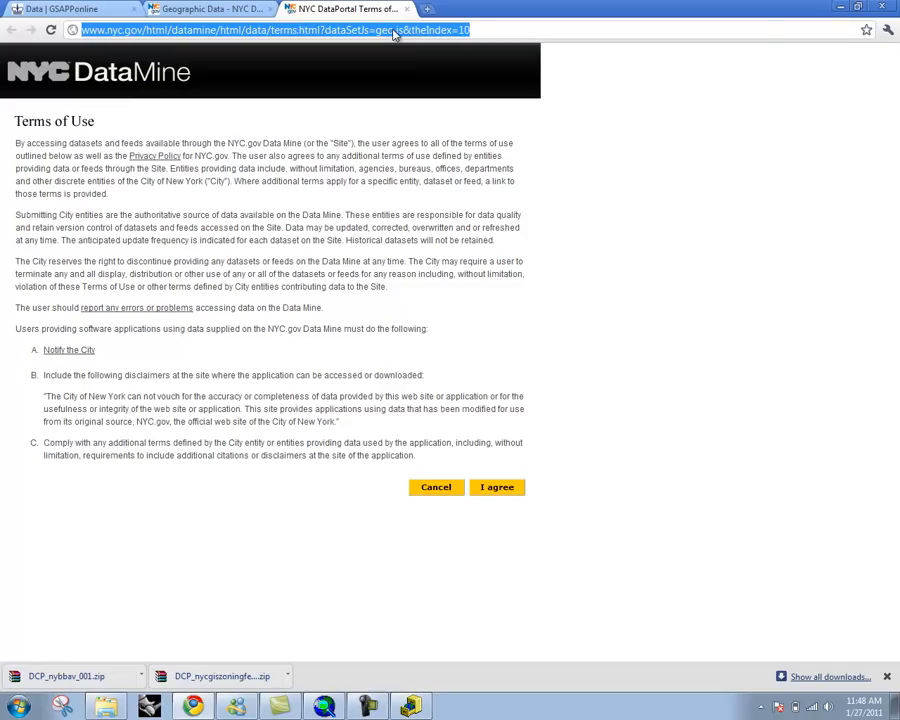
{"action": "type", "text": "nyc"}
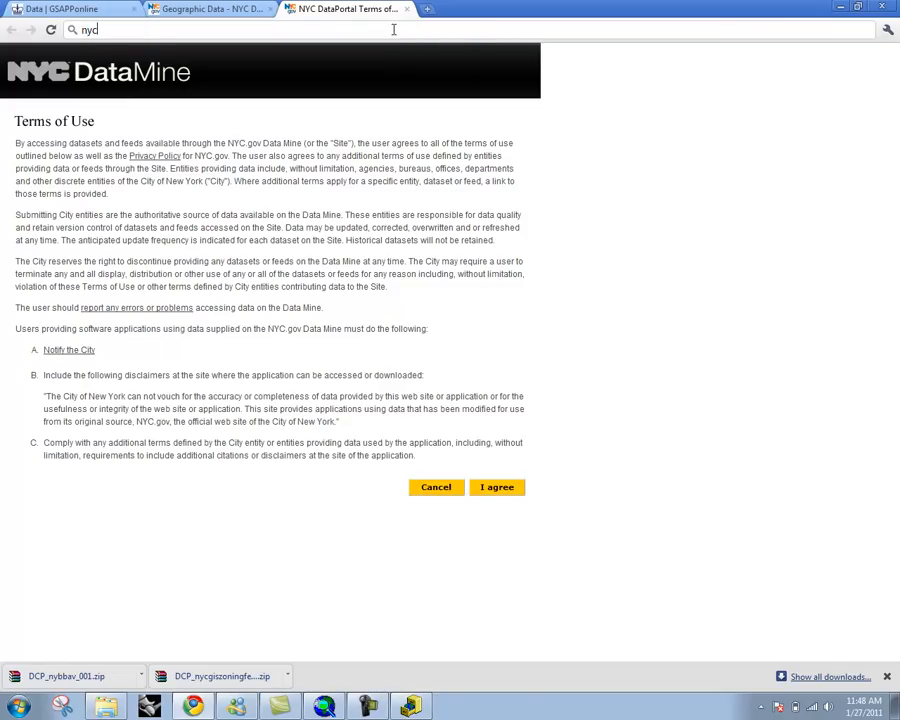
{"action": "type", "text": " bytes of"}
{"action": "type", "text": " big apple"}
{"action": "key", "text": "Return"}
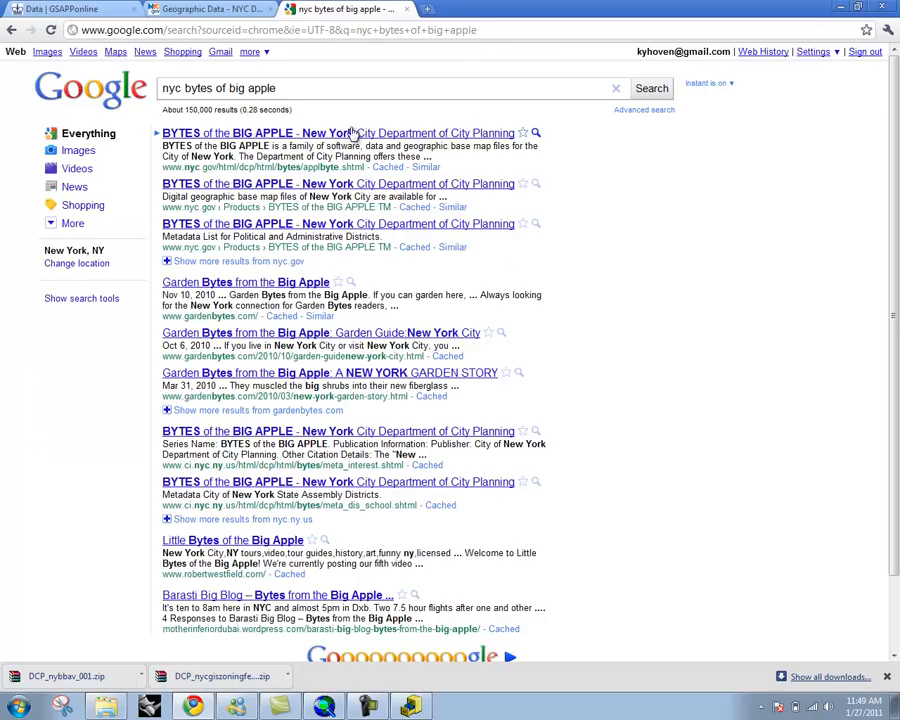
Step: Open the BYTES of the BIG APPLE page from the search results and view the metadata for NYC GIS Zoning Features
{"action": "left_click", "coordinate": [352, 133]}
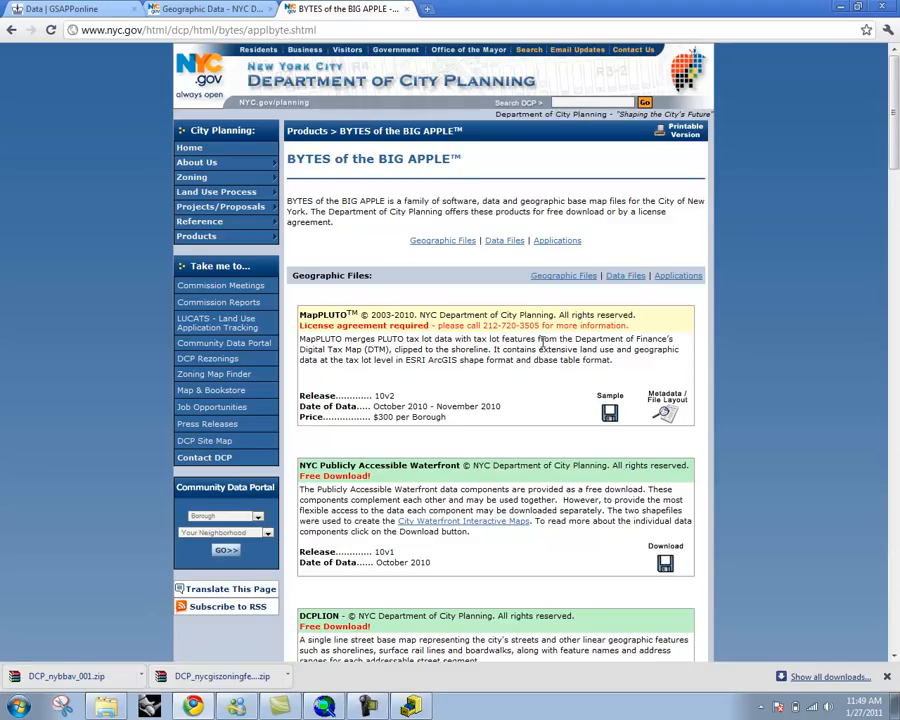
{"action": "scroll", "coordinate": [538, 288], "scroll_direction": "down", "scroll_amount": 2}
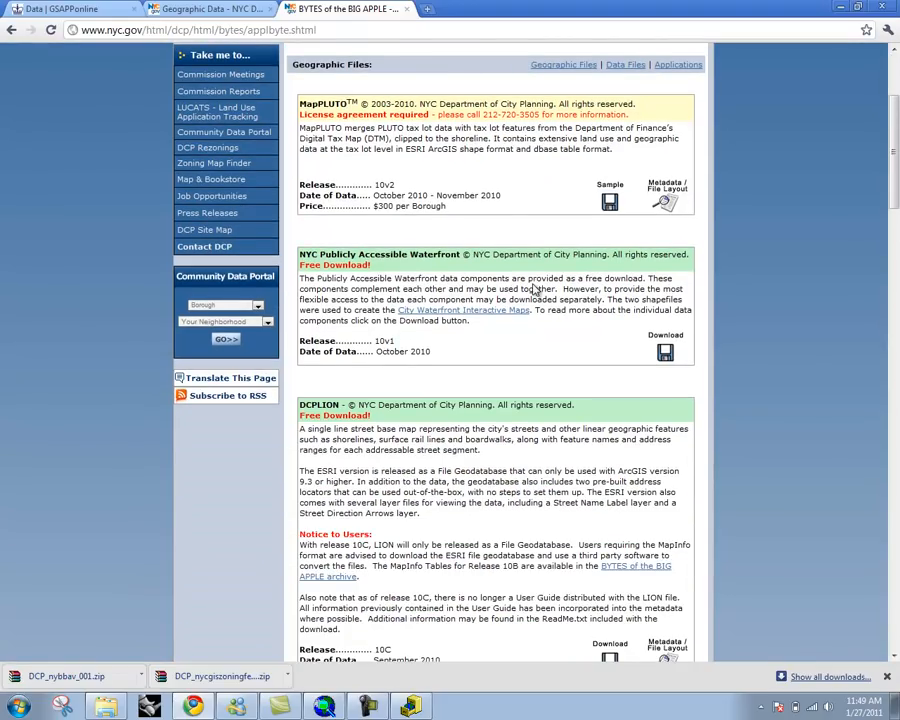
{"action": "scroll", "coordinate": [536, 288], "scroll_direction": "down", "scroll_amount": 4}
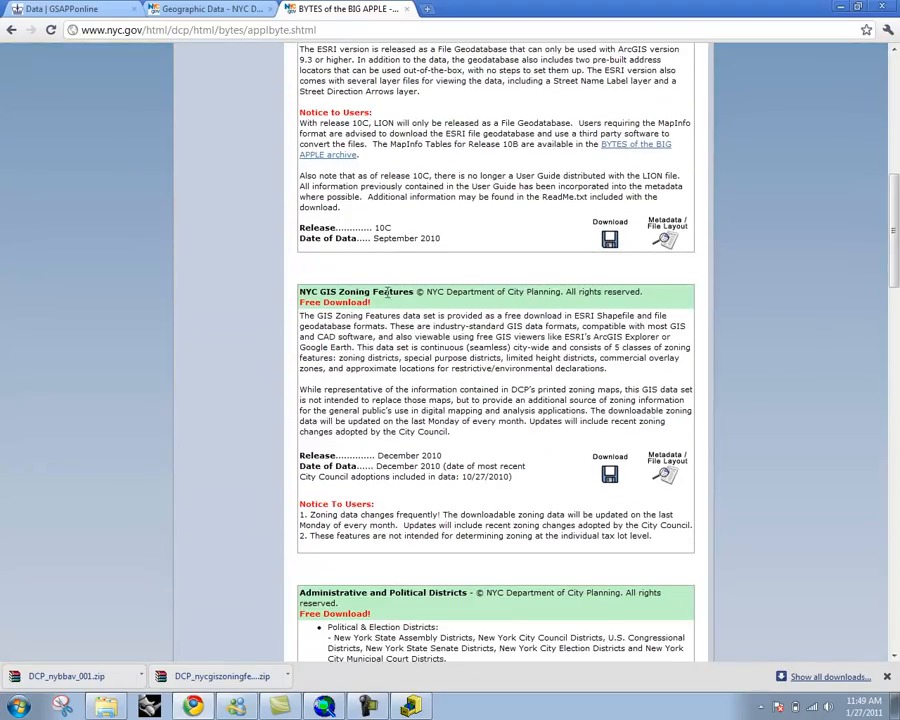
{"action": "left_click_drag", "start_coordinate": [322, 291], "coordinate": [452, 296]}
{"action": "left_click", "coordinate": [536, 314]}
{"action": "left_click", "coordinate": [665, 474]}
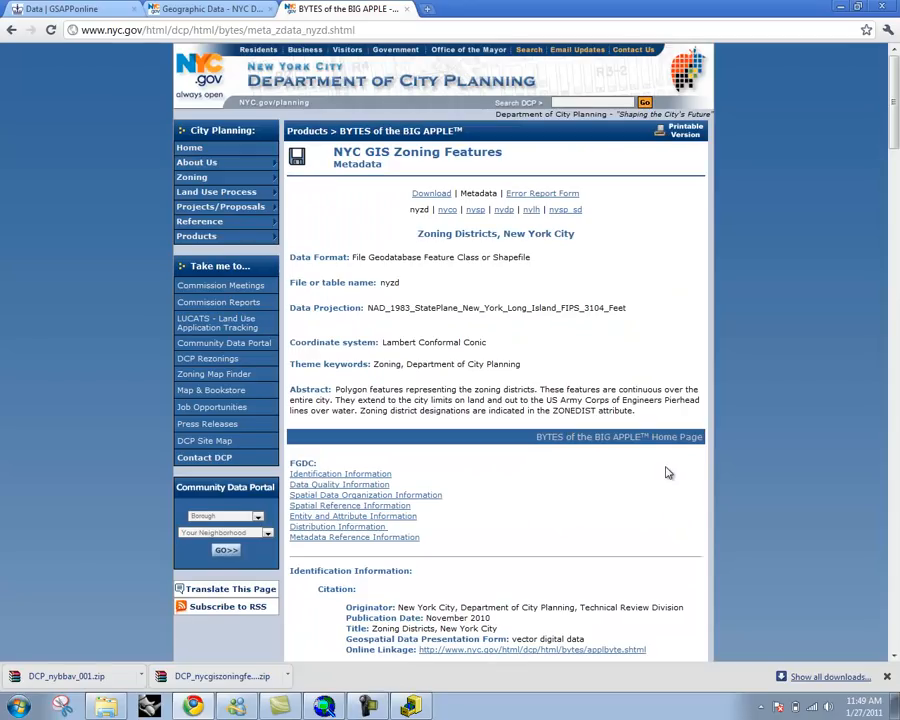
Step: Read through the Zoning Districts (nyzd) metadata, including its attribute definitions, and return to the start of the page
{"action": "scroll", "coordinate": [660, 473], "scroll_direction": "down", "scroll_amount": 1}
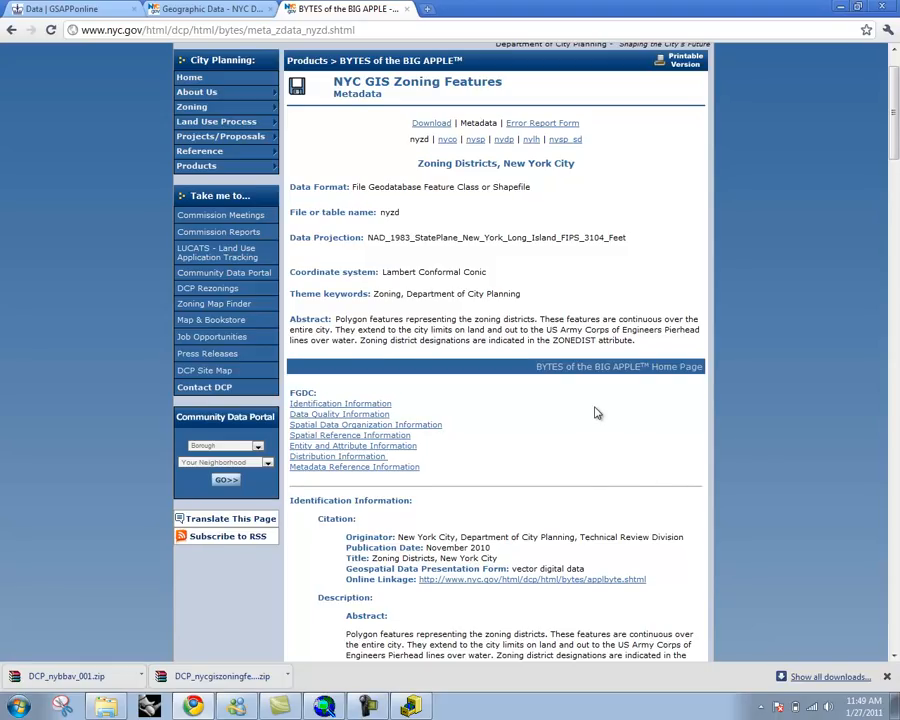
{"action": "scroll", "coordinate": [590, 420], "scroll_direction": "down", "scroll_amount": 3}
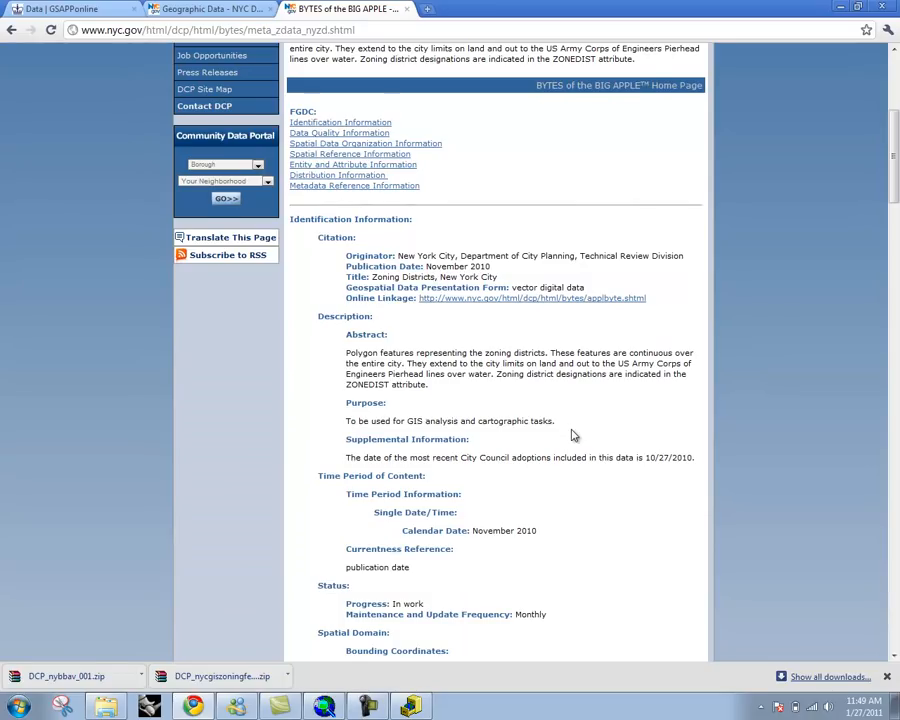
{"action": "scroll", "coordinate": [573, 435], "scroll_direction": "down", "scroll_amount": 8}
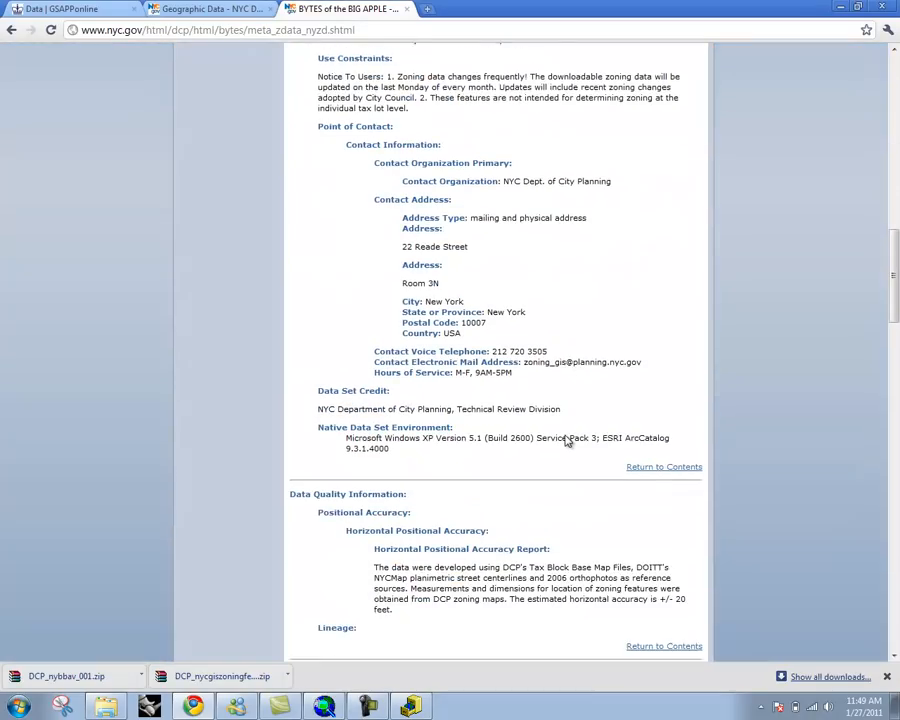
{"action": "scroll", "coordinate": [565, 441], "scroll_direction": "down", "scroll_amount": 13}
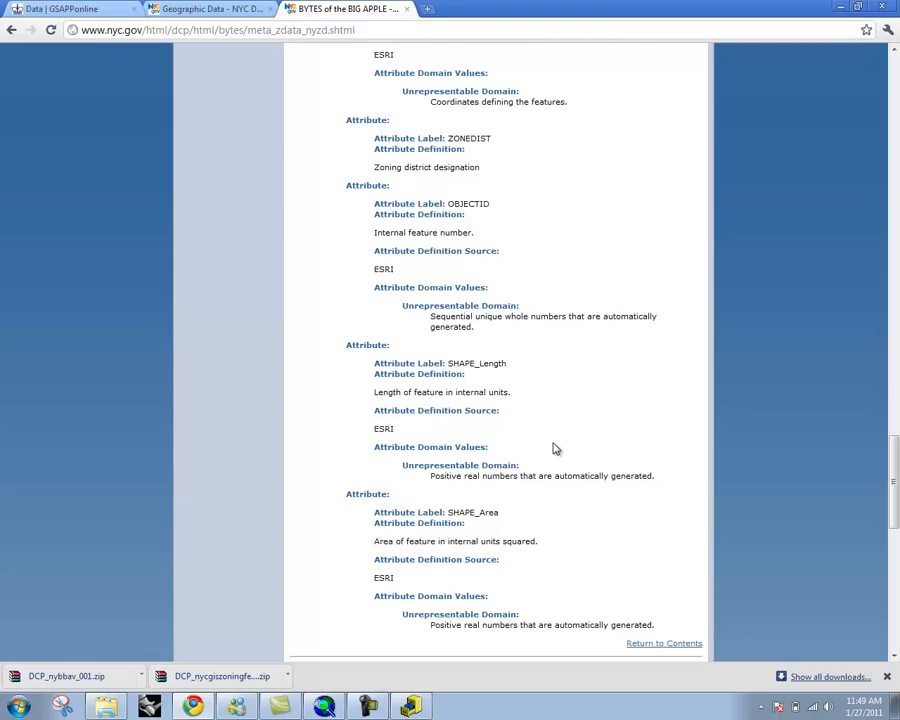
{"action": "scroll", "coordinate": [585, 408], "scroll_direction": "down", "scroll_amount": 8}
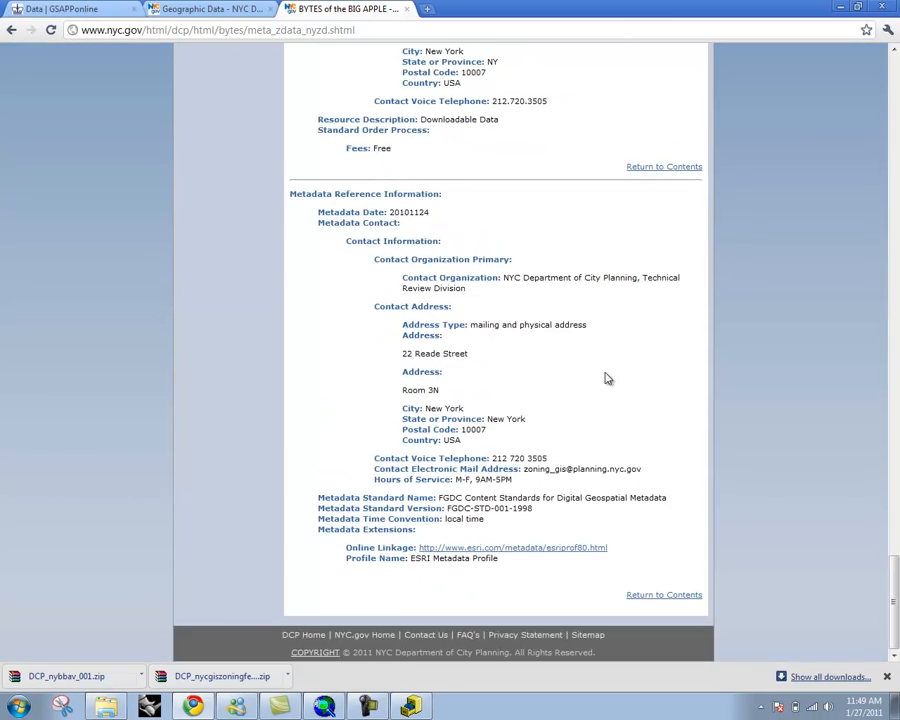
{"action": "scroll", "coordinate": [608, 378], "scroll_direction": "up", "scroll_amount": 8}
{"action": "left_click_drag", "start_coordinate": [895, 545], "coordinate": [896, 60]}
Step: Search the web for "nyc zoning districts" and open the Department of City Planning's Zoning page
{"action": "left_click", "coordinate": [460, 28]}
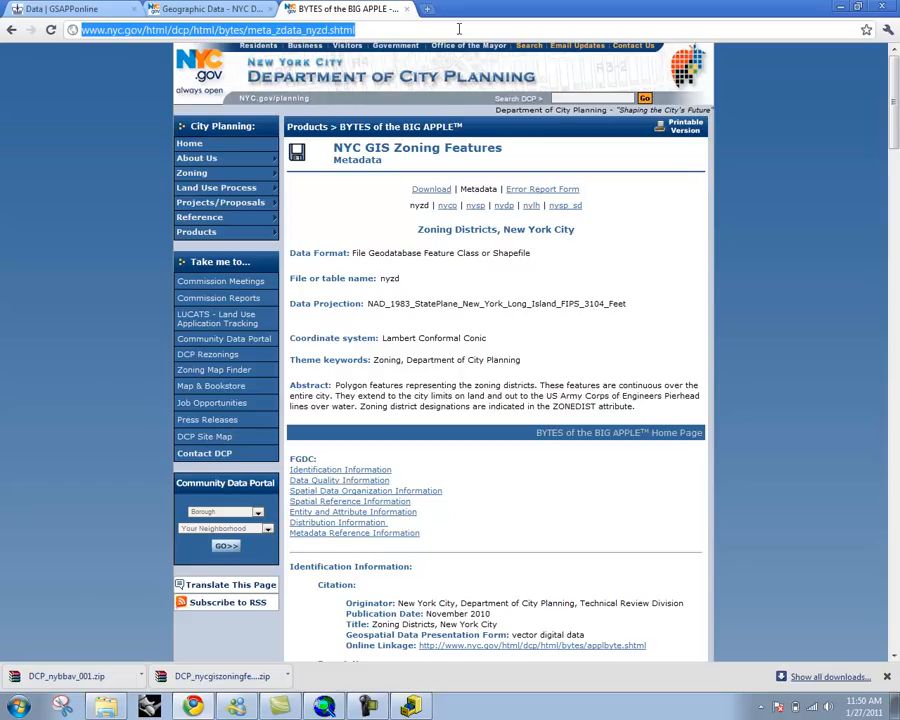
{"action": "type", "text": "nyc"}
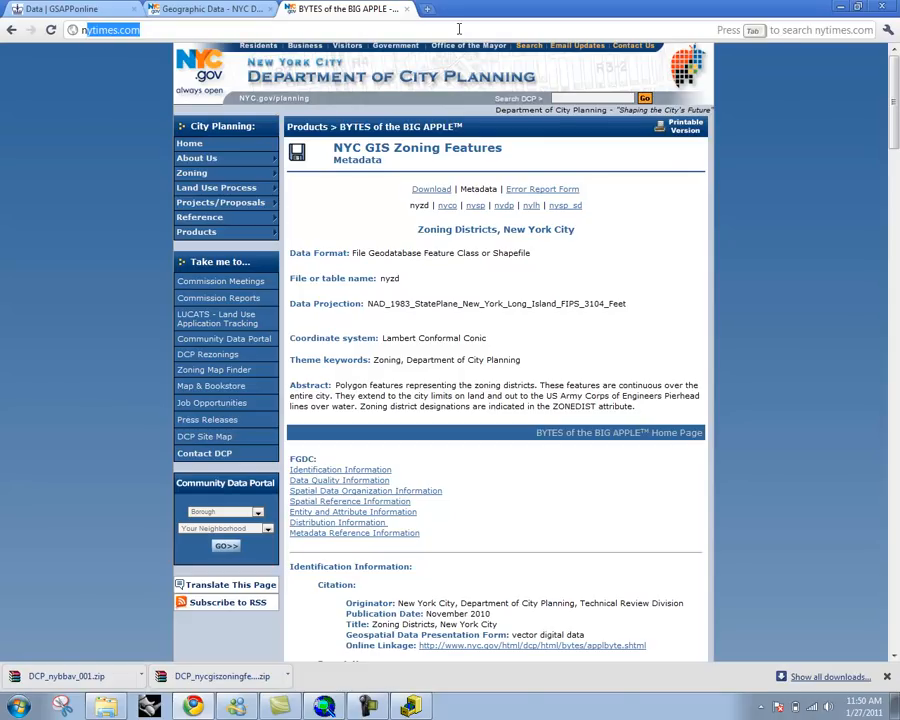
{"action": "type", "text": " zoning"}
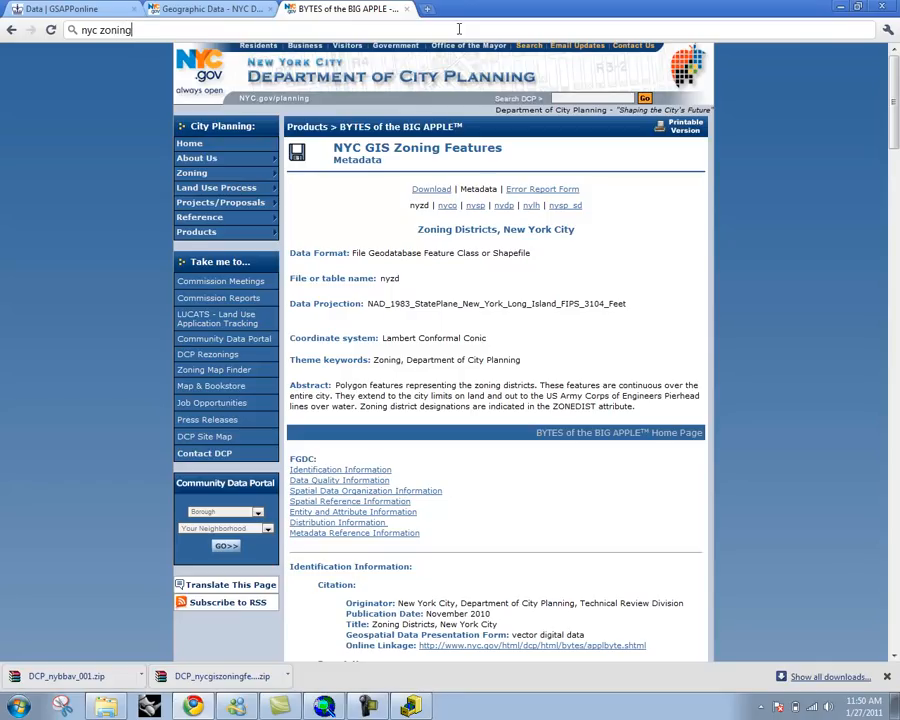
{"action": "type", "text": " districts"}
{"action": "key", "text": "Return"}
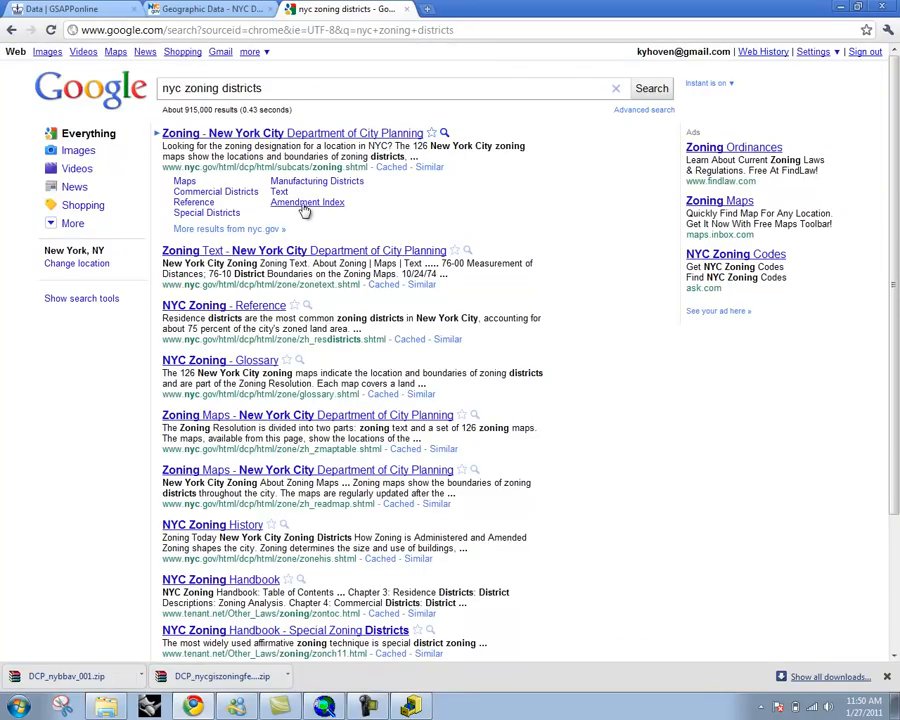
{"action": "left_click", "coordinate": [326, 136]}
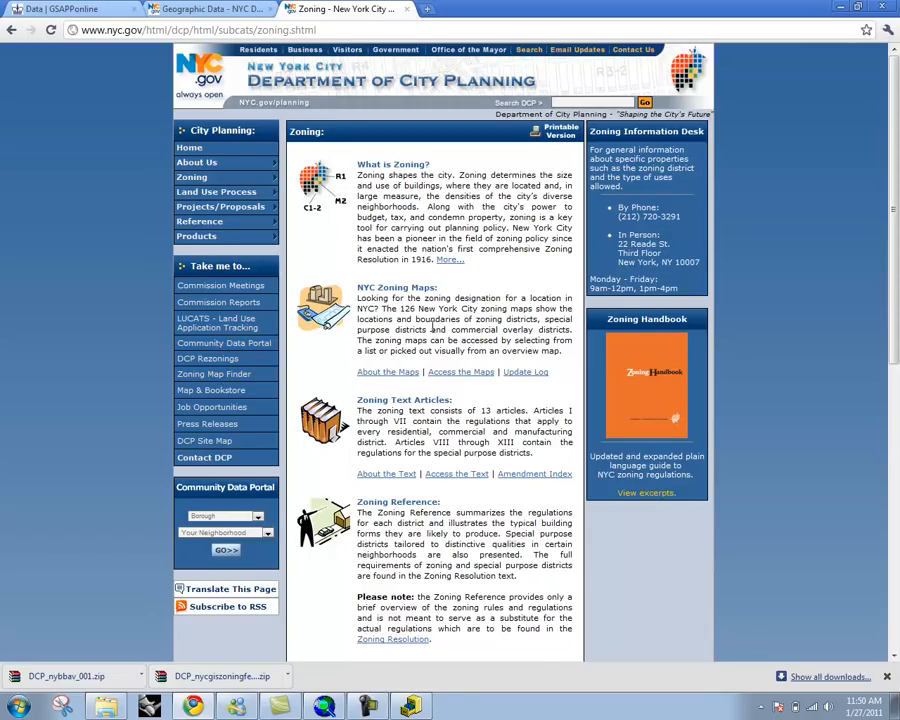
Step: Open the Zoning Reference and look over the Residential Districts overview
{"action": "scroll", "coordinate": [438, 336], "scroll_direction": "down", "scroll_amount": 1}
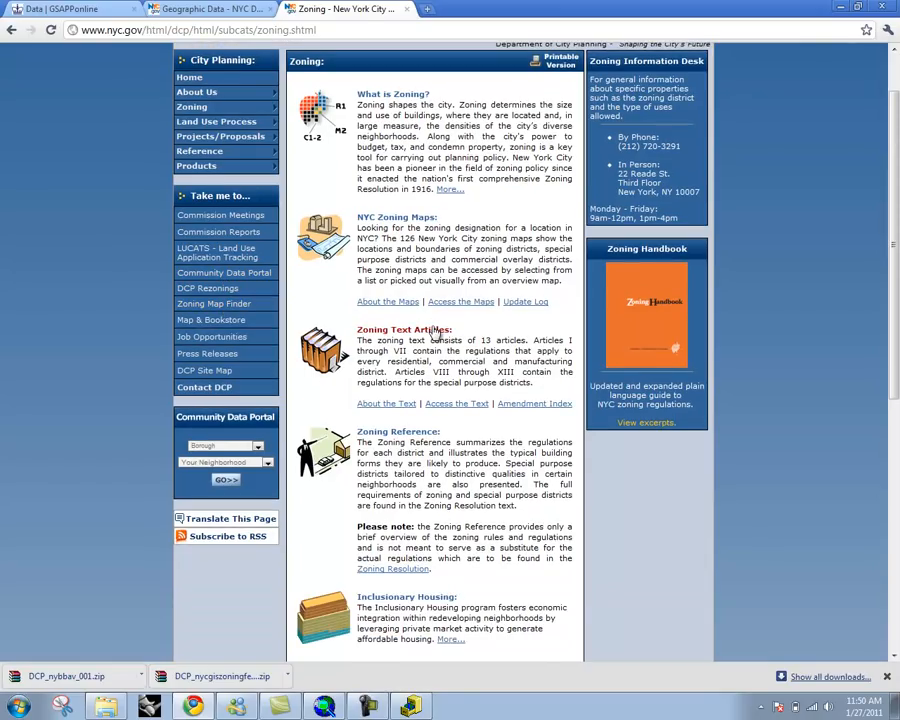
{"action": "left_click", "coordinate": [395, 434]}
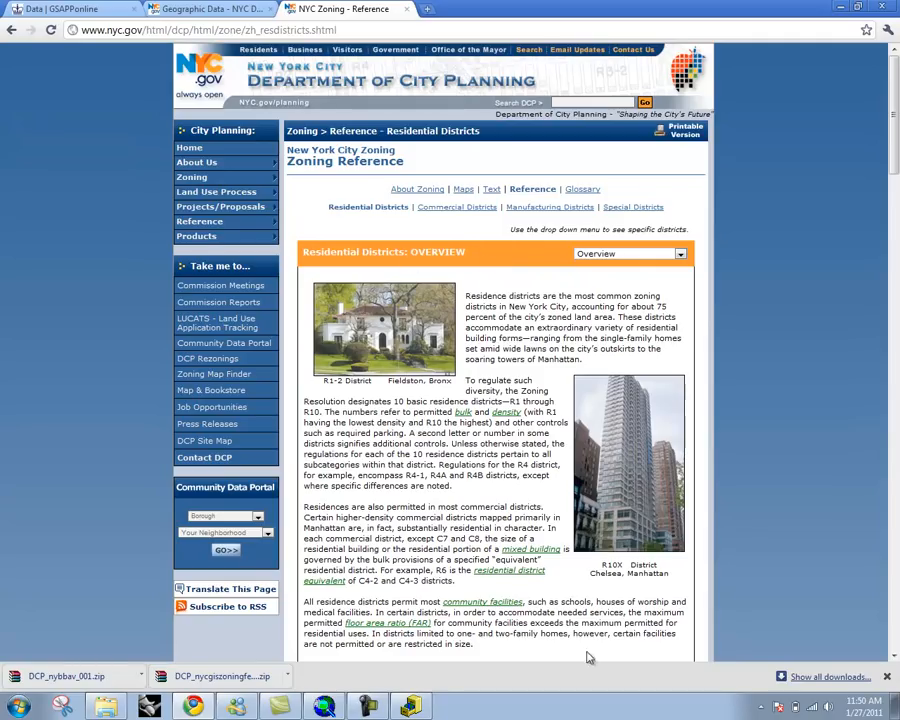
{"action": "scroll", "coordinate": [824, 367], "scroll_direction": "down", "scroll_amount": 5}
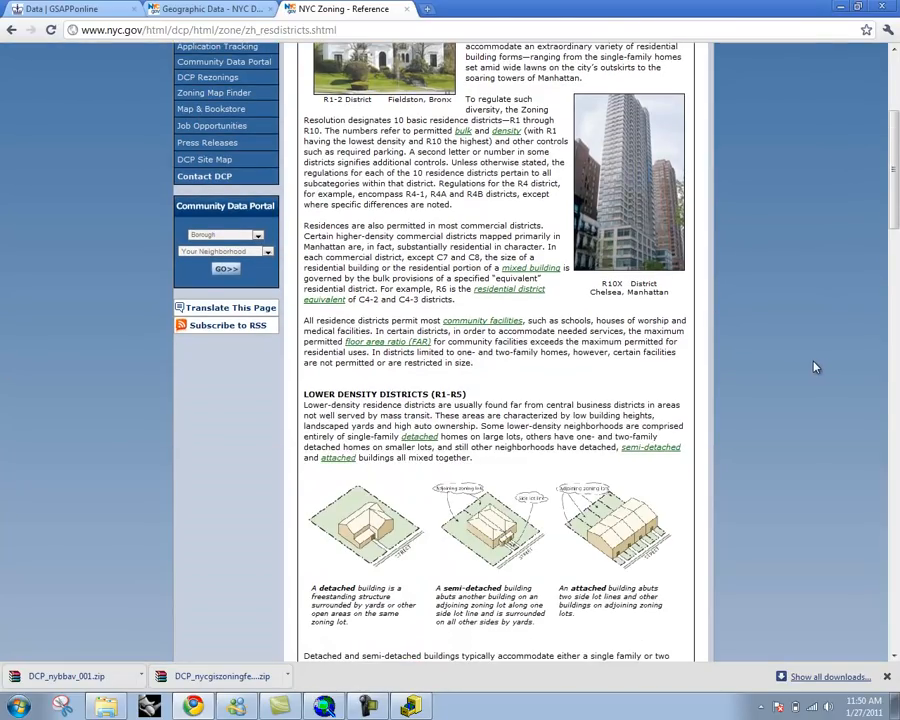
{"action": "scroll", "coordinate": [818, 370], "scroll_direction": "up", "scroll_amount": 4}
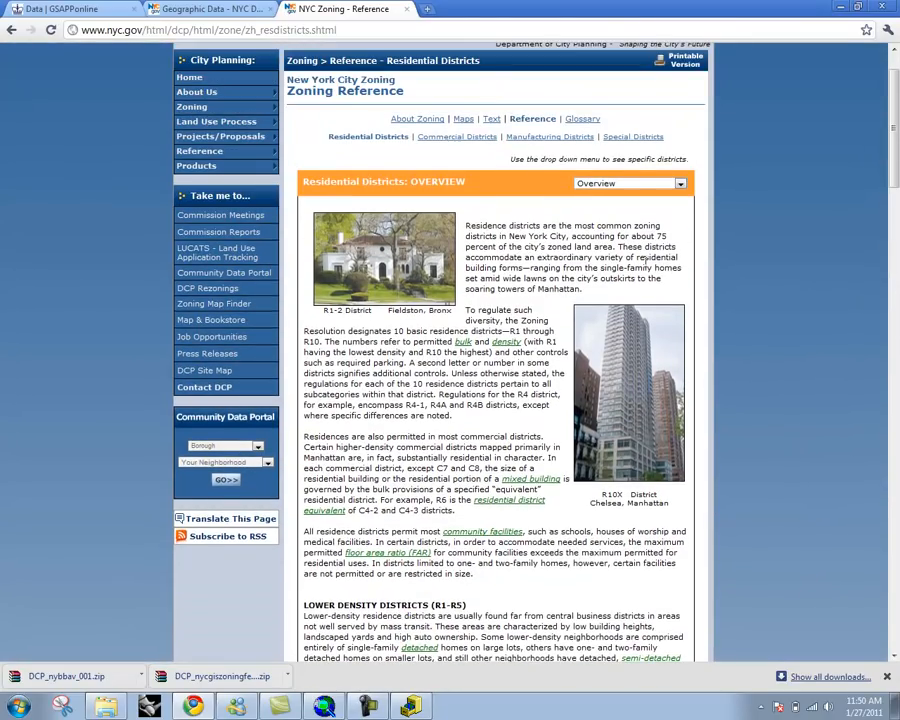
Step: Open the Manufacturing Districts overview in the Zoning Reference and look through its text and pictures
{"action": "left_click", "coordinate": [552, 137]}
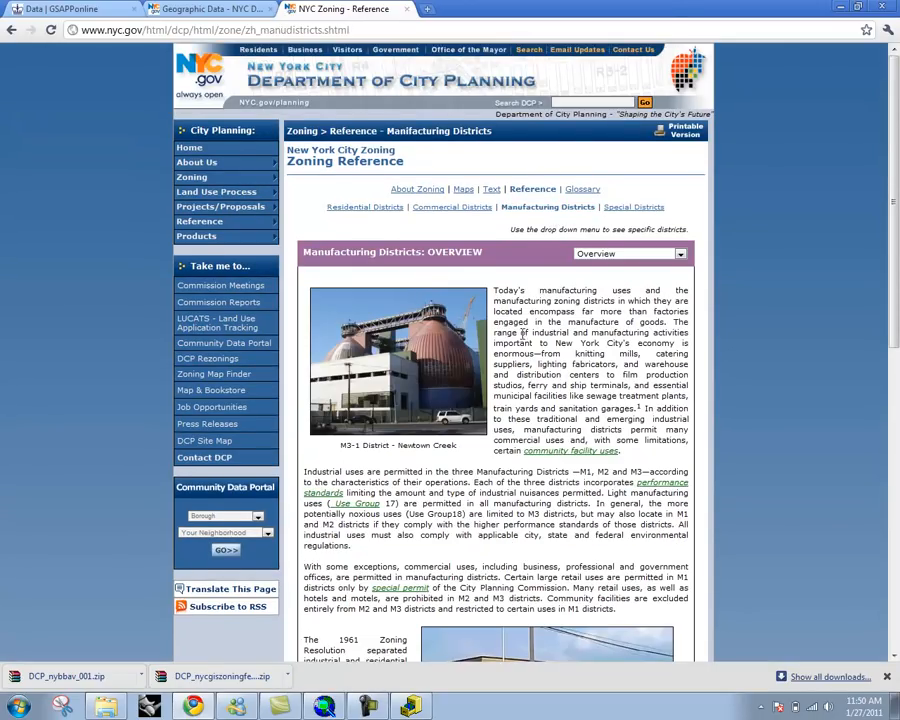
{"action": "scroll", "coordinate": [520, 342], "scroll_direction": "down", "scroll_amount": 5}
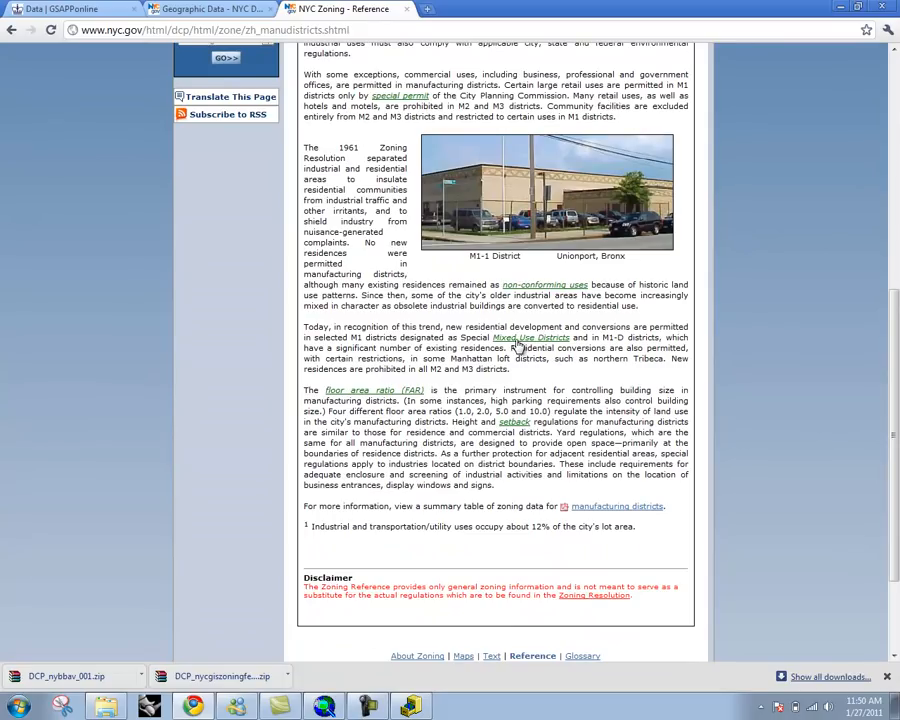
{"action": "left_click_drag", "start_coordinate": [490, 258], "coordinate": [468, 259]}
{"action": "scroll", "coordinate": [456, 292], "scroll_direction": "up", "scroll_amount": 5}
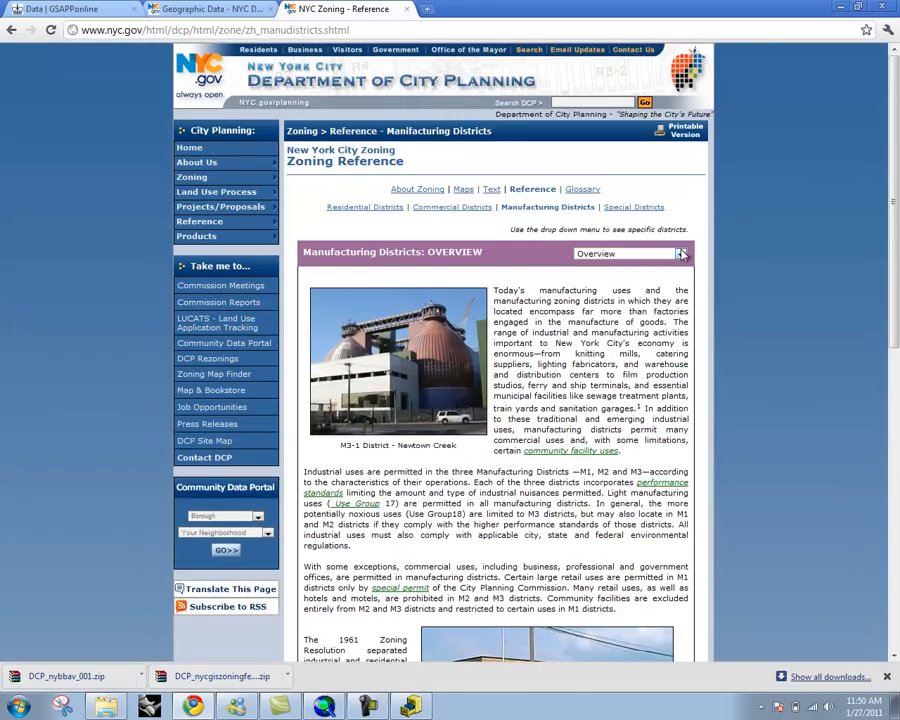
Step: Choose the M1 district under Manufacturing Districts and read its zoning description
{"action": "left_click", "coordinate": [628, 253]}
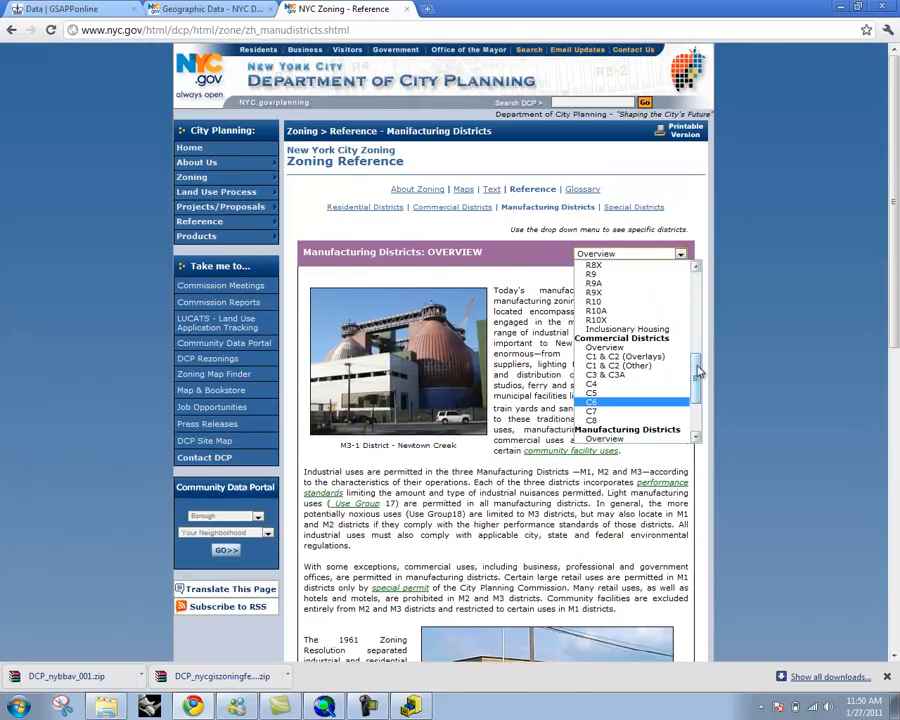
{"action": "scroll", "coordinate": [660, 380], "scroll_direction": "down", "scroll_amount": 2}
{"action": "left_click", "coordinate": [660, 399]}
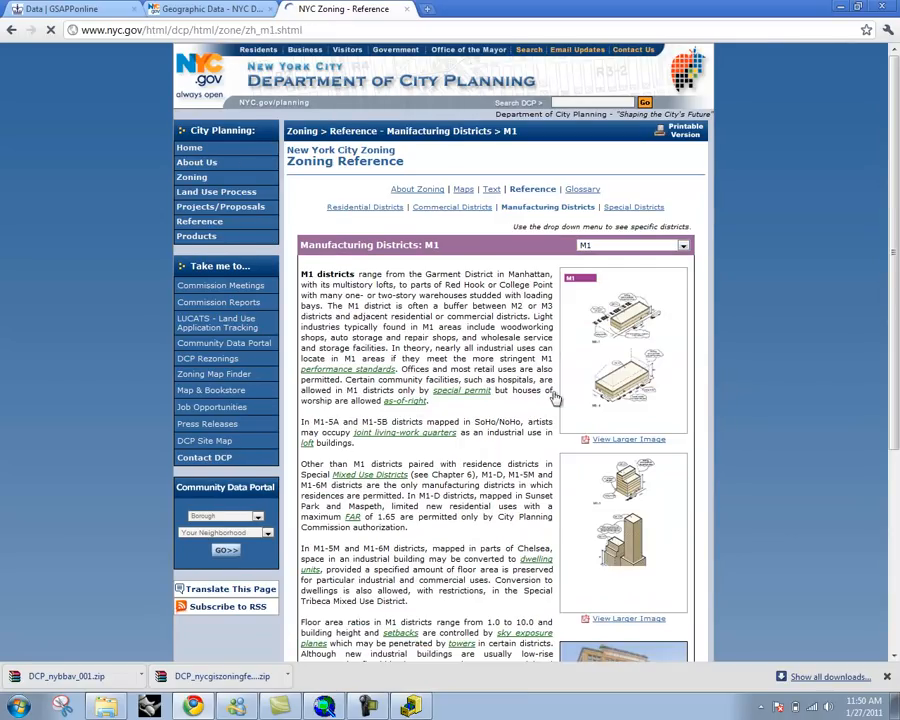
{"action": "scroll", "coordinate": [410, 404], "scroll_direction": "down", "scroll_amount": 2}
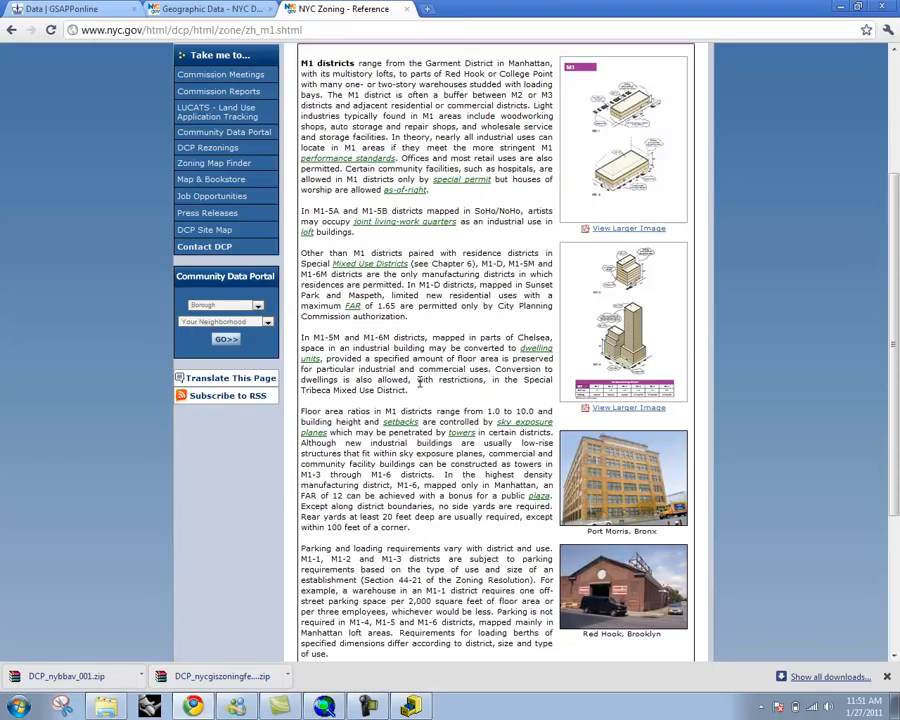
{"action": "scroll", "coordinate": [420, 383], "scroll_direction": "down", "scroll_amount": 1}
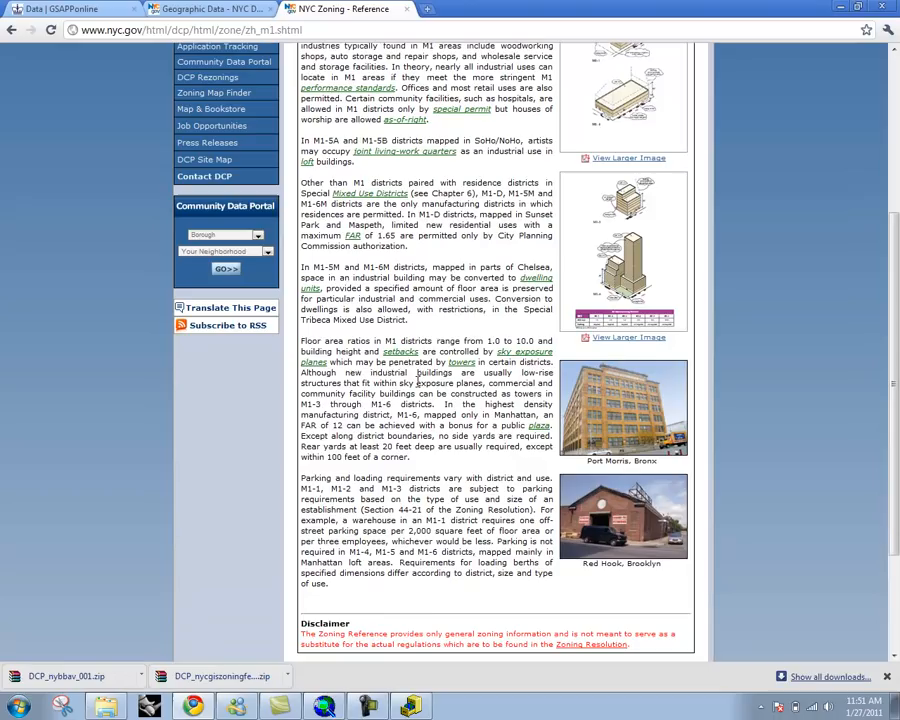
Step: Switch to ArcMap and add the nyzd.shp shapefile from the NYC_Zoning09 folder to the map
{"action": "left_click", "coordinate": [282, 707]}
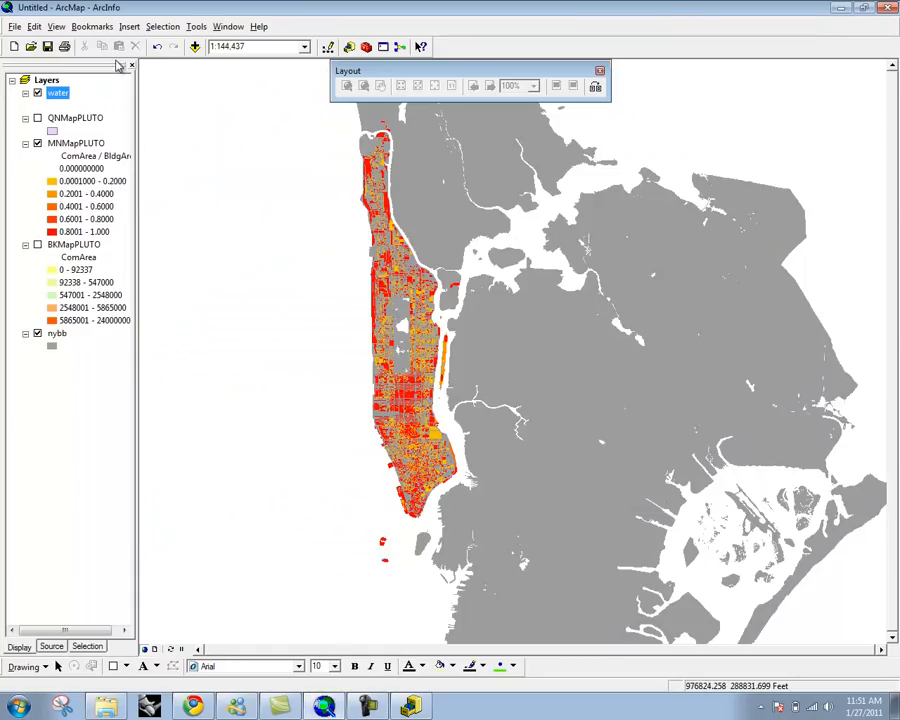
{"action": "left_click", "coordinate": [195, 46]}
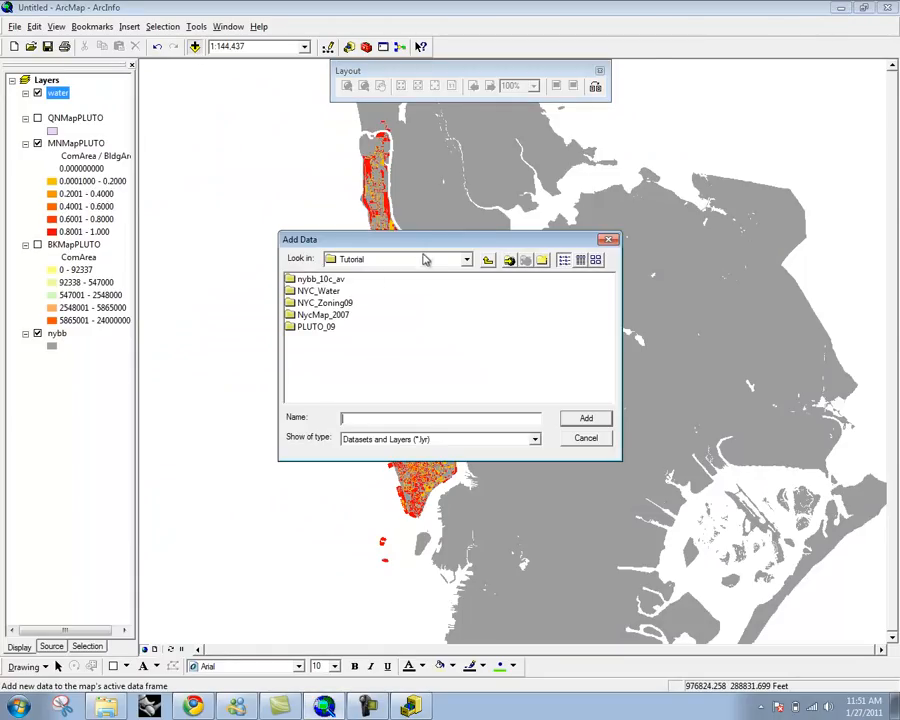
{"action": "left_click", "coordinate": [328, 292]}
{"action": "left_click", "coordinate": [325, 302]}
{"action": "left_click", "coordinate": [322, 302]}
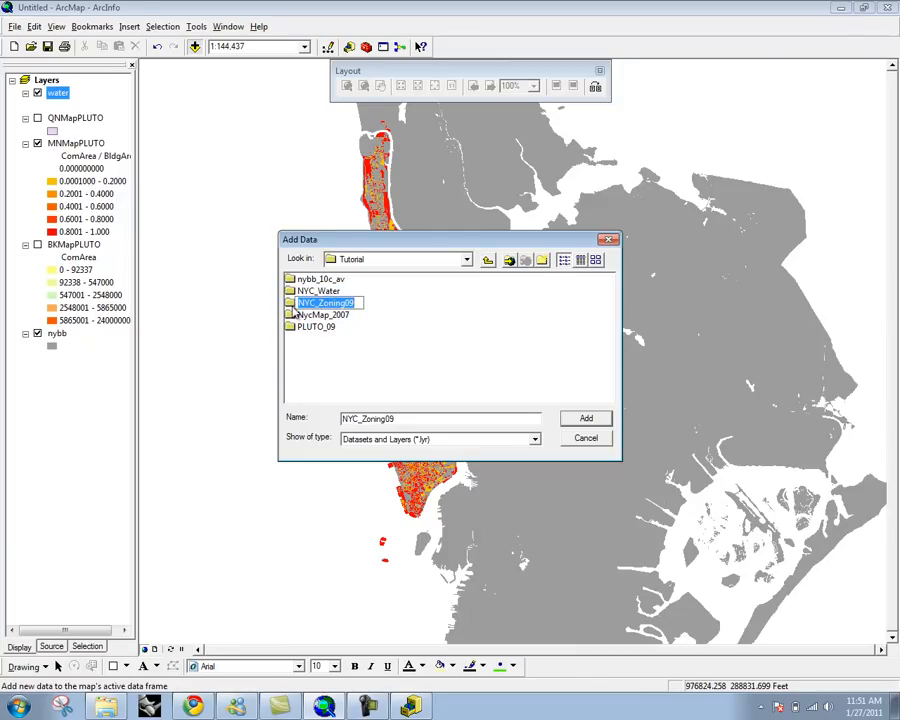
{"action": "double_click", "coordinate": [293, 304]}
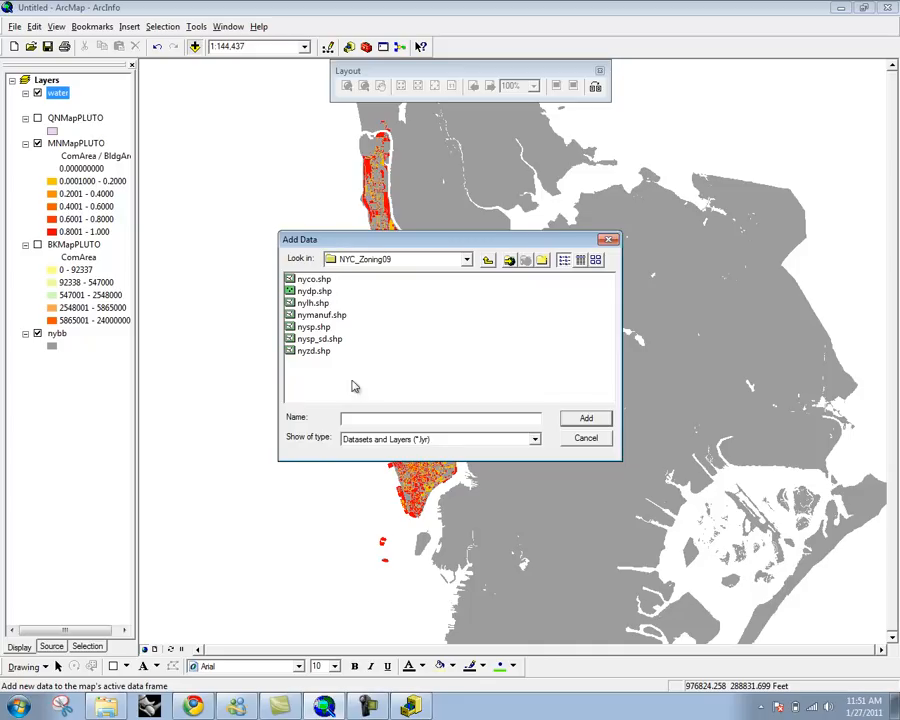
{"action": "left_click_drag", "start_coordinate": [420, 240], "coordinate": [348, 243]}
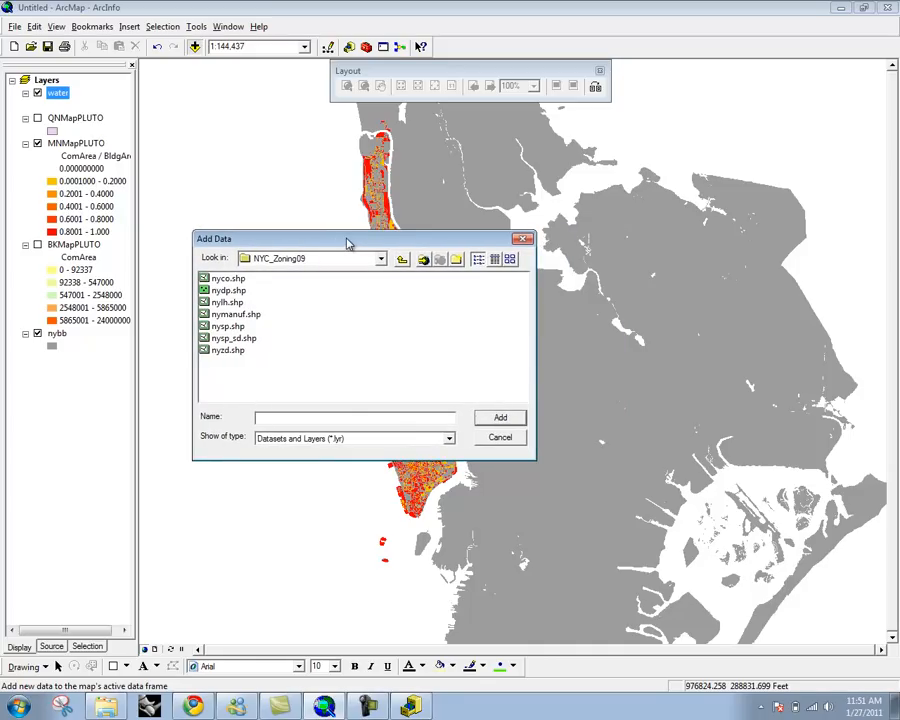
{"action": "left_click", "coordinate": [232, 352]}
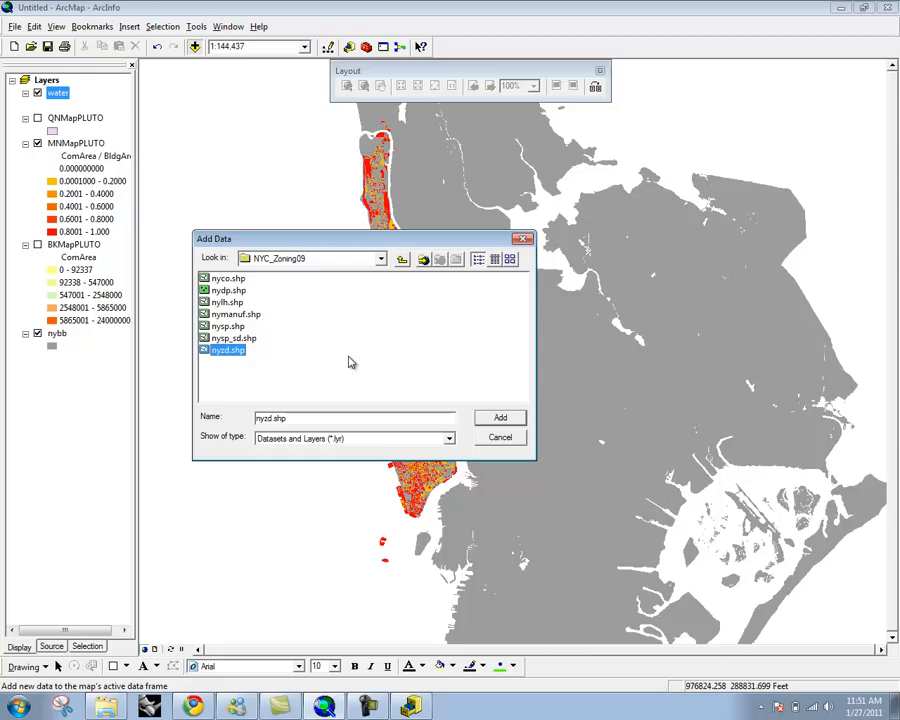
{"action": "left_click", "coordinate": [497, 418]}
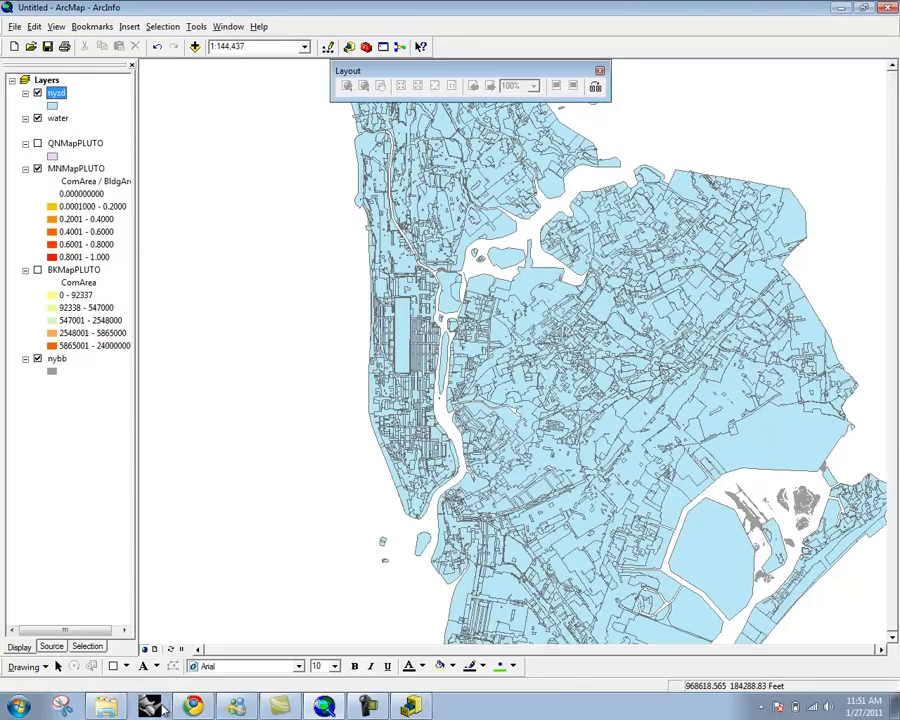
{"action": "left_click", "coordinate": [53, 106]}
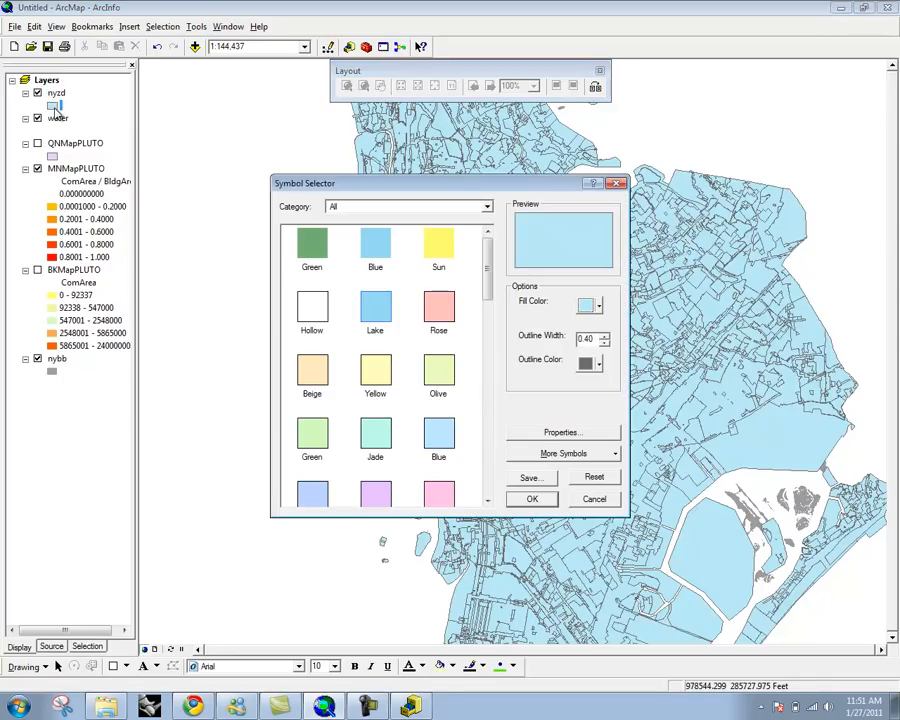
{"action": "left_click", "coordinate": [594, 499]}
{"action": "left_click", "coordinate": [56, 93]}
{"action": "left_click", "coordinate": [57, 93]}
{"action": "left_click", "coordinate": [78, 110]}
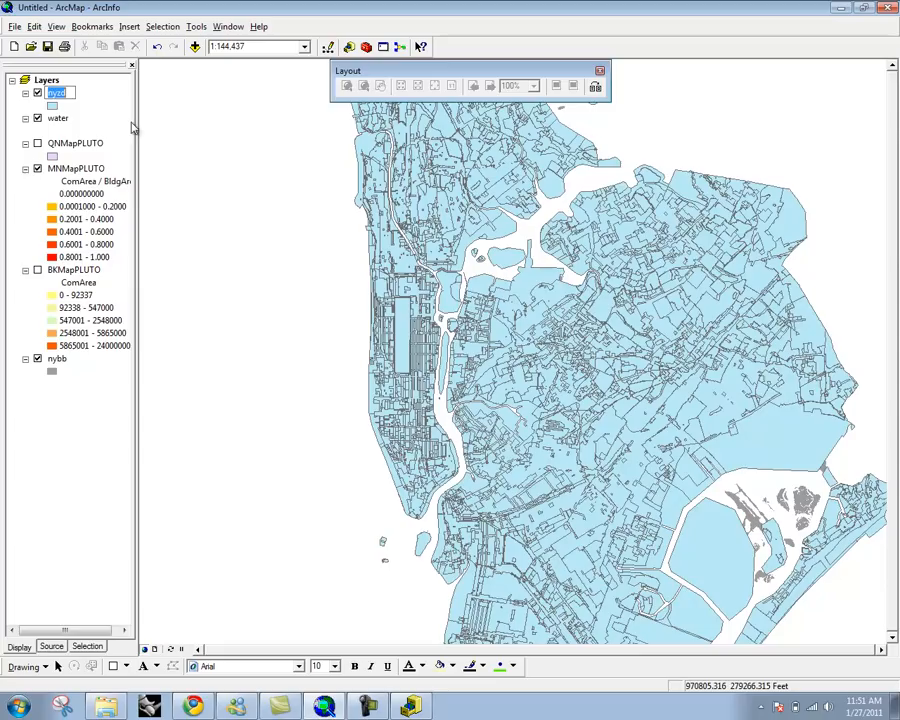
{"action": "double_click", "coordinate": [58, 92]}
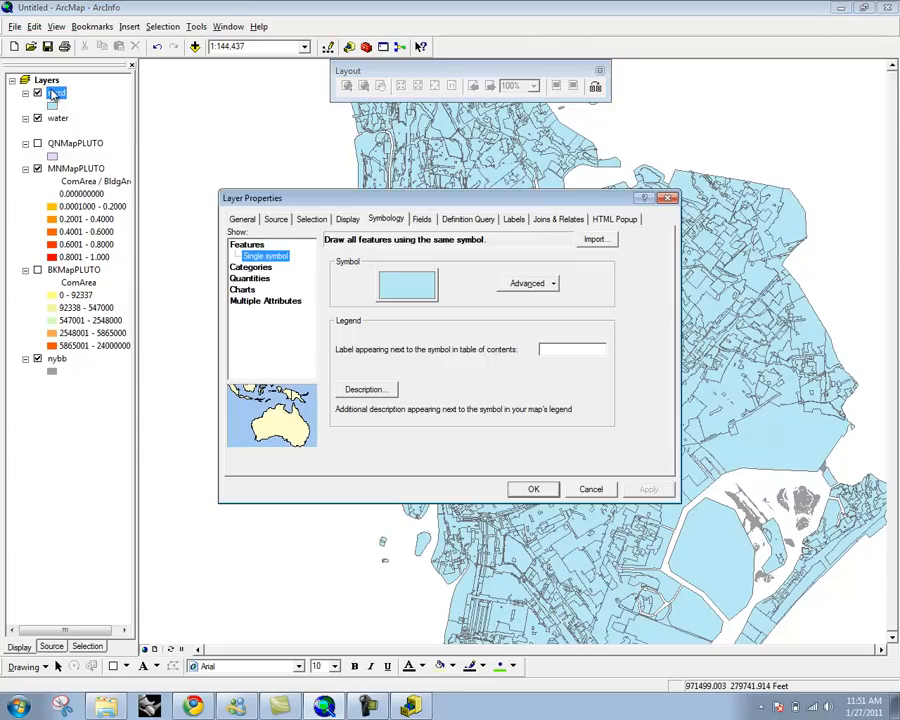
{"action": "left_click", "coordinate": [249, 278]}
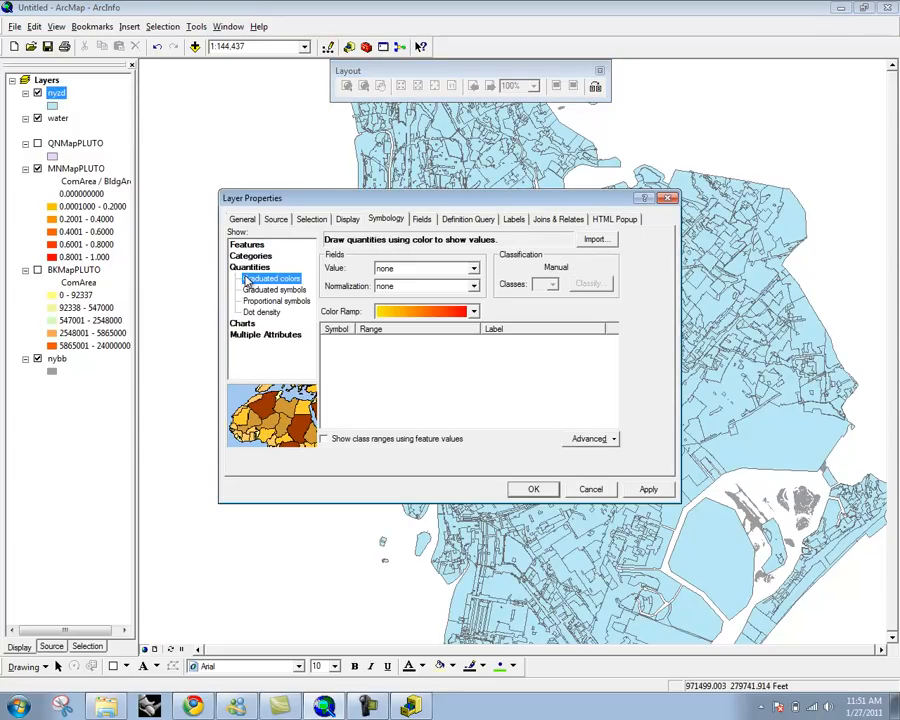
{"action": "left_click", "coordinate": [474, 269]}
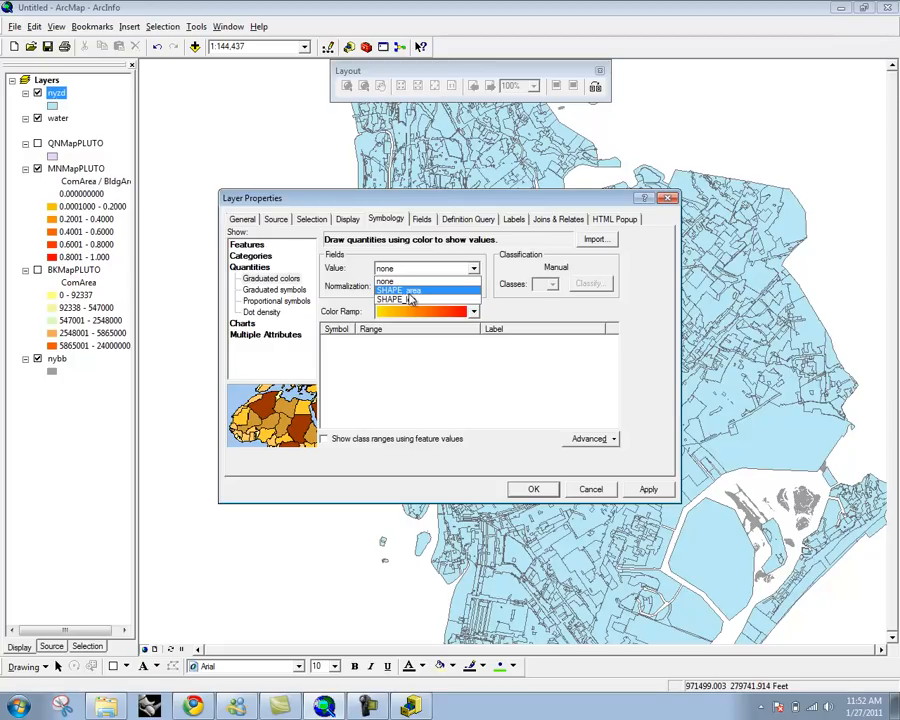
{"action": "key", "text": "Escape"}
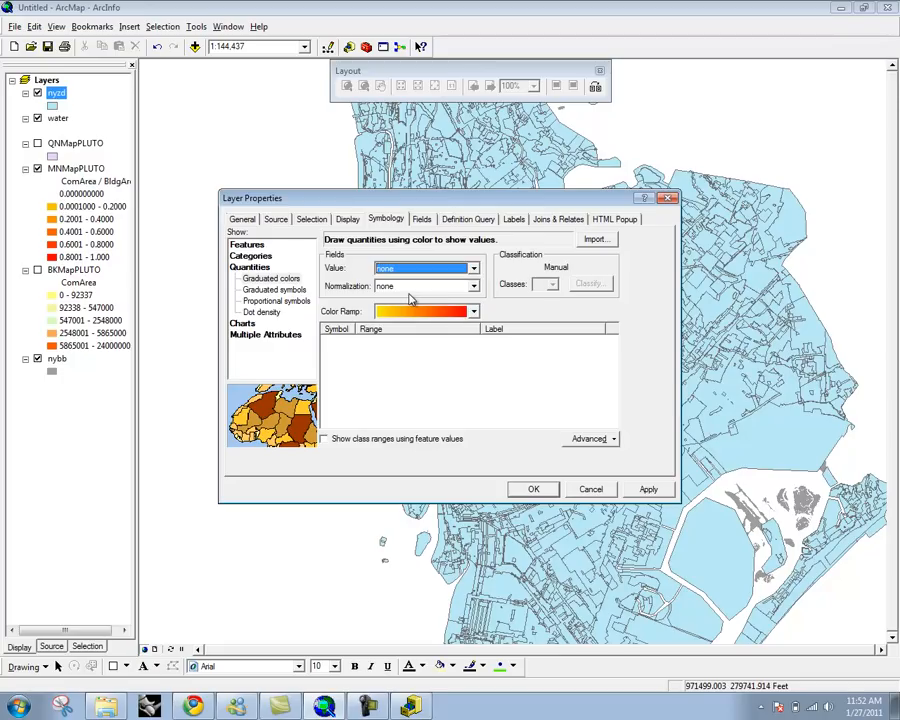
{"action": "left_click", "coordinate": [592, 489]}
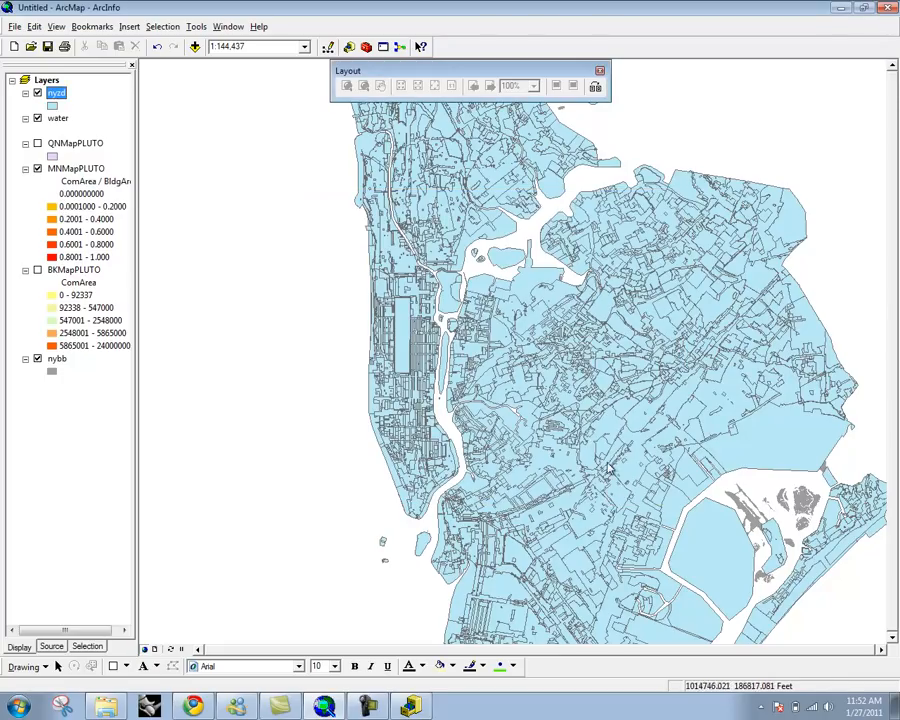
Step: Open the nyzd layer's attribute table, enlarge it clear of the layer list, and look through the zoning records
{"action": "right_click", "coordinate": [59, 95]}
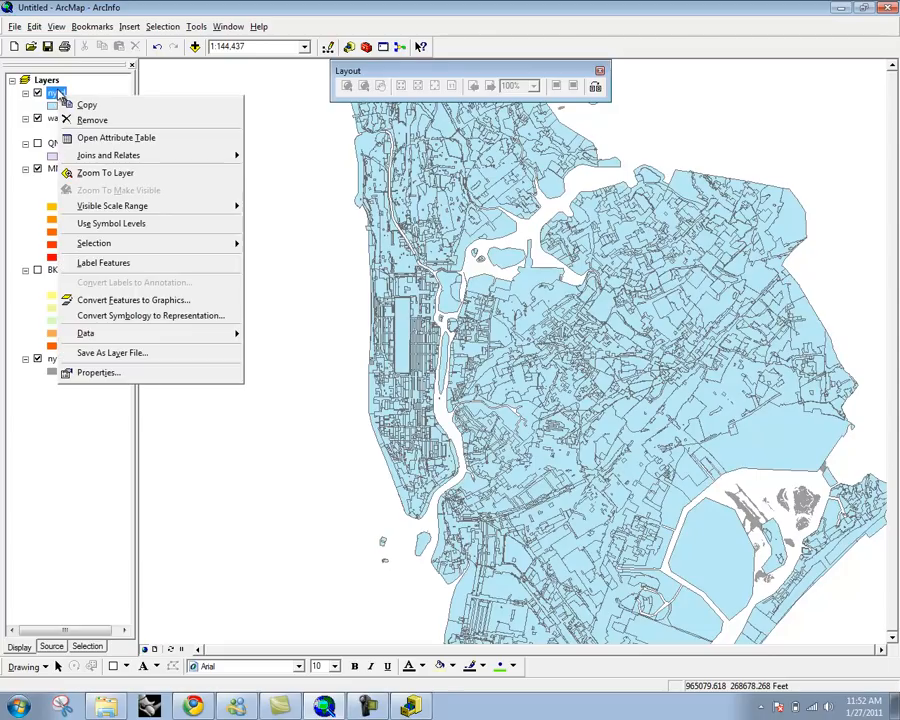
{"action": "left_click", "coordinate": [86, 145]}
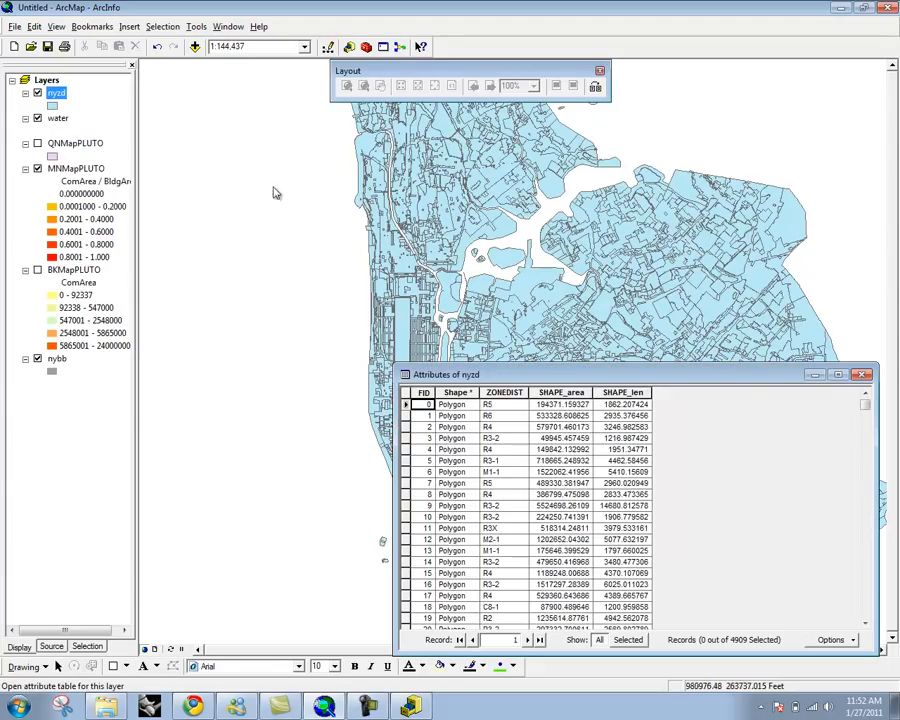
{"action": "left_click_drag", "start_coordinate": [741, 374], "coordinate": [500, 203]}
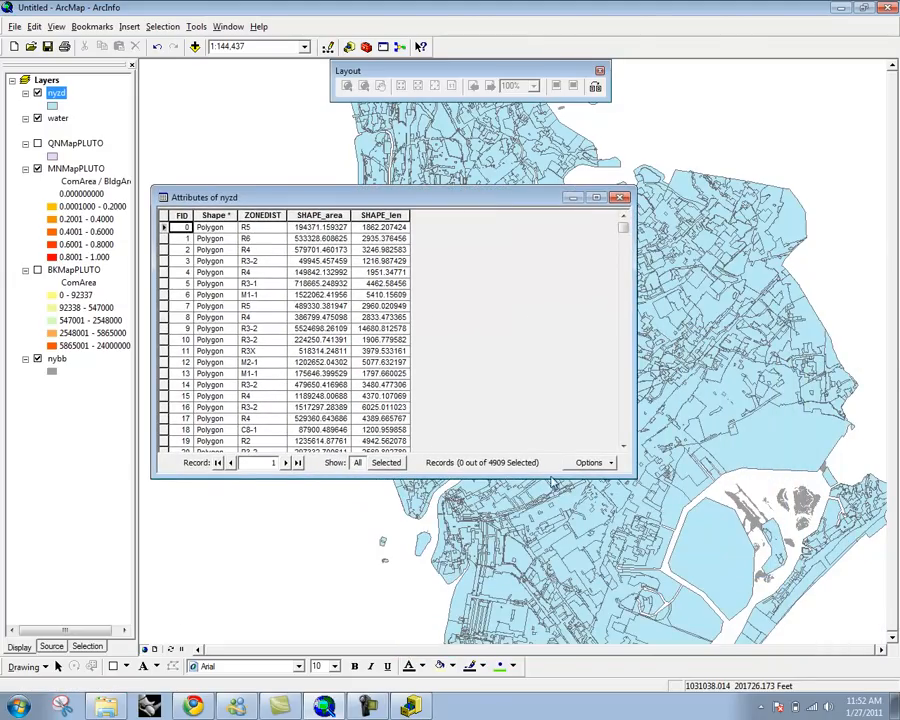
{"action": "left_click_drag", "start_coordinate": [637, 478], "coordinate": [818, 543]}
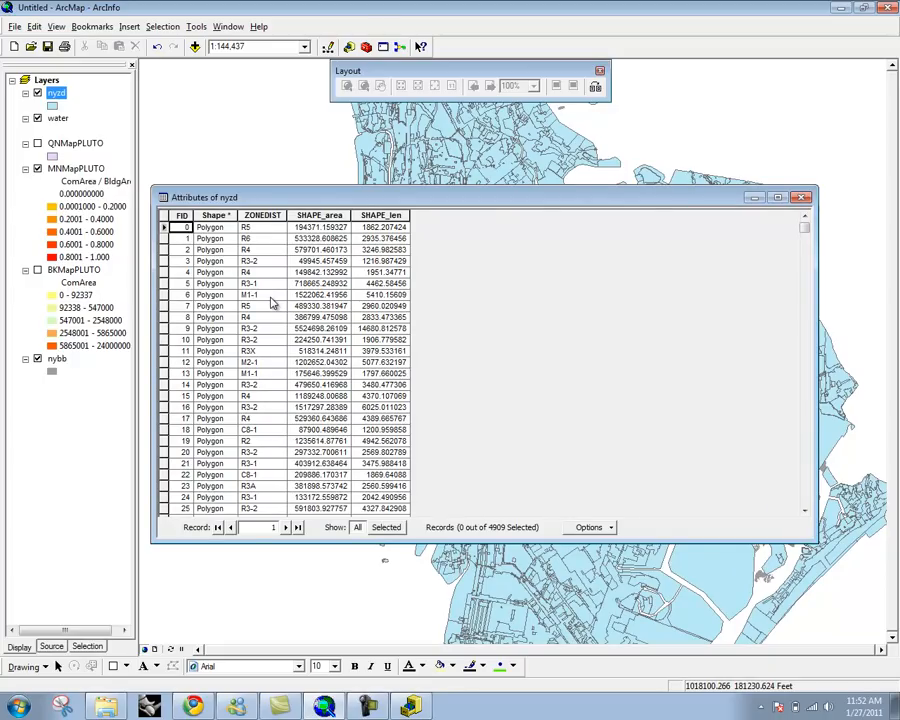
{"action": "scroll", "coordinate": [270, 302], "scroll_direction": "down", "scroll_amount": 14}
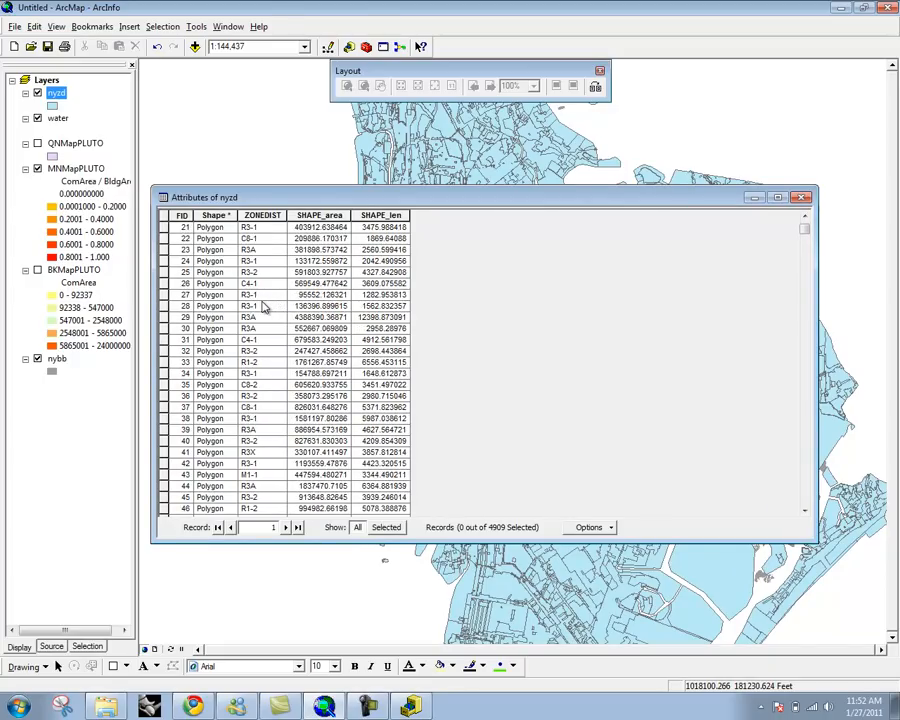
{"action": "scroll", "coordinate": [257, 315], "scroll_direction": "up", "scroll_amount": 14}
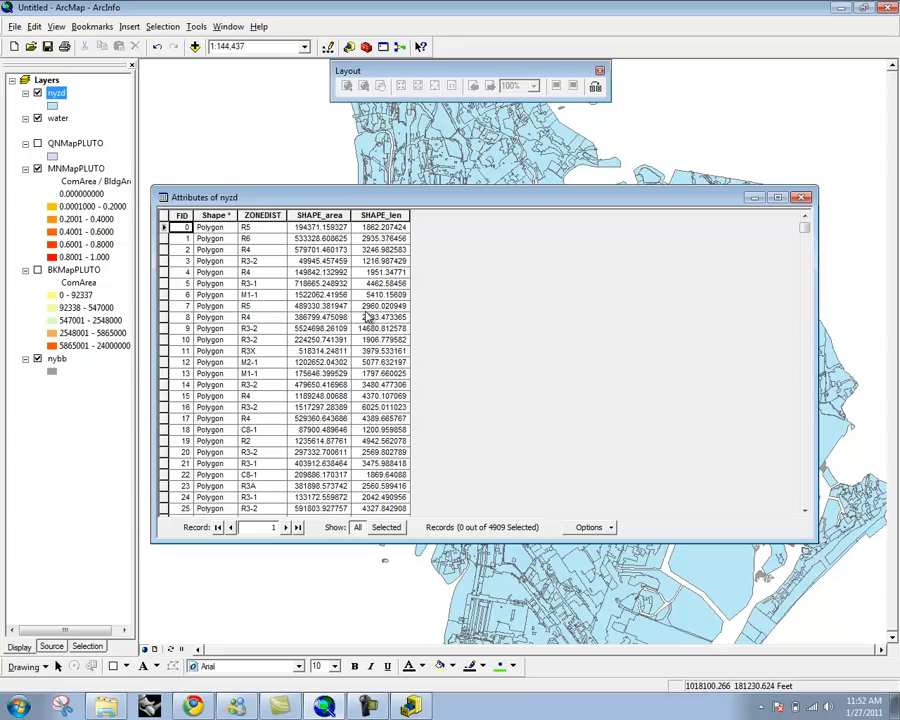
Step: Sort the nyzd attribute table by the ZONEDIST field in ascending order
{"action": "left_click", "coordinate": [268, 217]}
{"action": "right_click", "coordinate": [268, 222]}
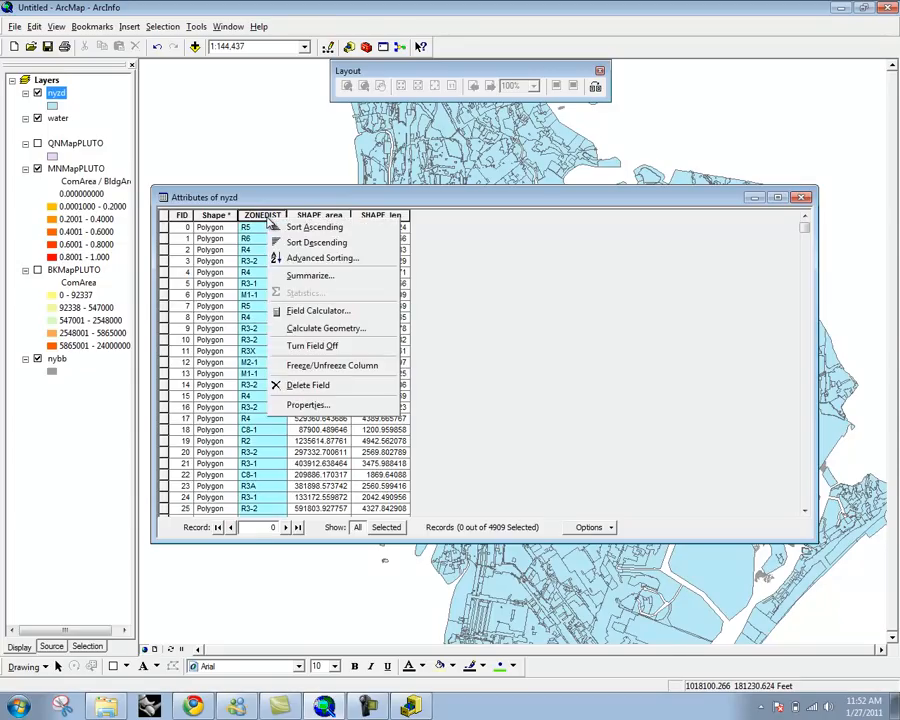
{"action": "left_click", "coordinate": [312, 227]}
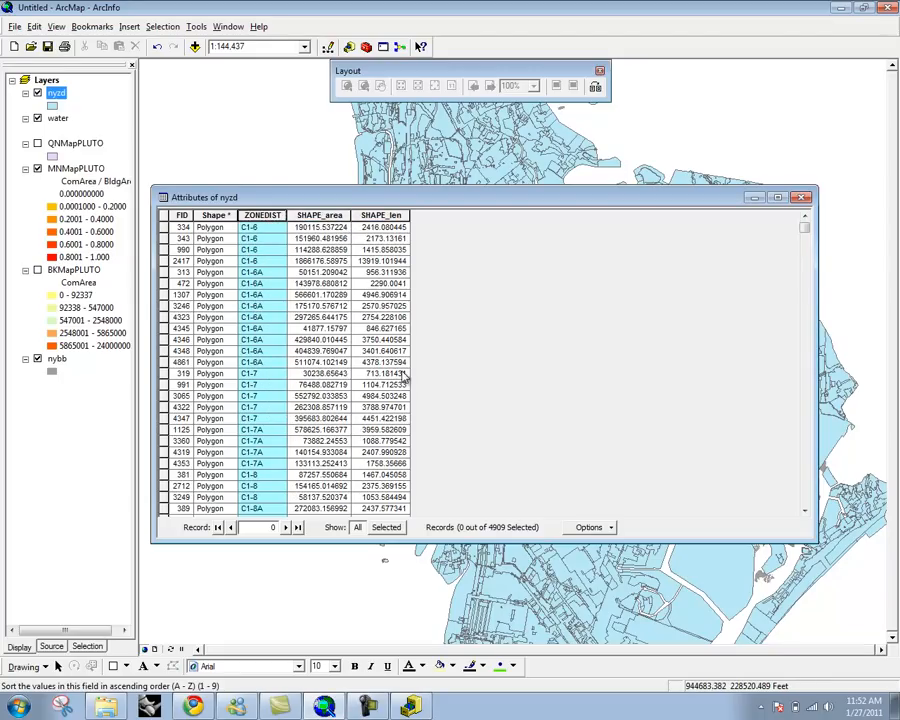
Step: Find where the manufacturing districts begin in the sorted table and select the first M1-1 record
{"action": "left_click", "coordinate": [800, 245]}
{"action": "left_click", "coordinate": [800, 245]}
{"action": "left_click", "coordinate": [798, 288]}
{"action": "left_click_drag", "start_coordinate": [798, 288], "coordinate": [796, 269]}
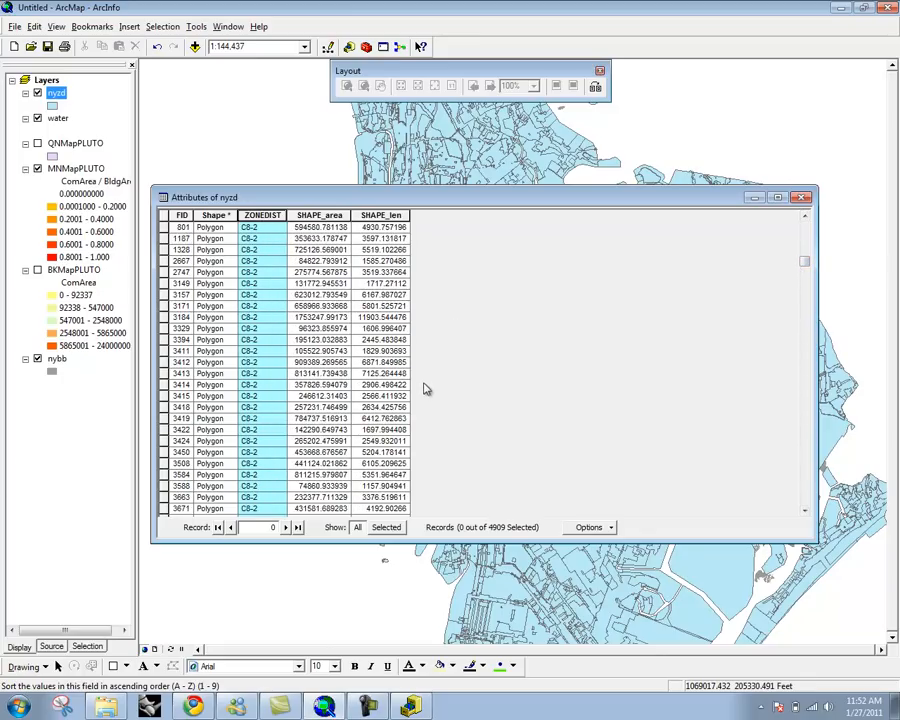
{"action": "left_click", "coordinate": [320, 452]}
{"action": "scroll", "coordinate": [329, 381], "scroll_direction": "down", "scroll_amount": 4}
{"action": "scroll", "coordinate": [329, 381], "scroll_direction": "down", "scroll_amount": 12}
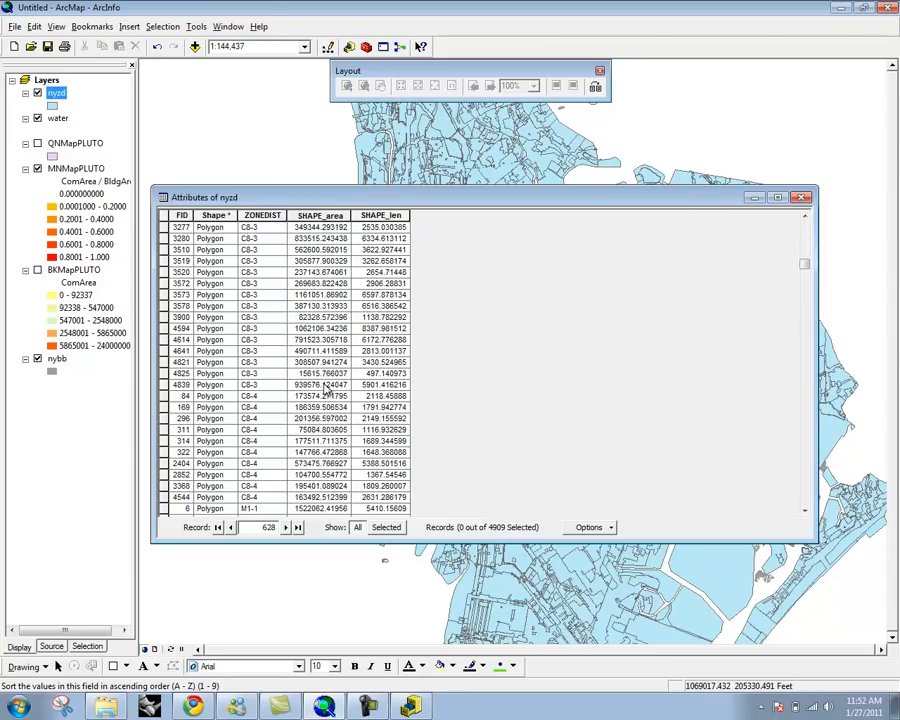
{"action": "scroll", "coordinate": [337, 363], "scroll_direction": "up", "scroll_amount": 8}
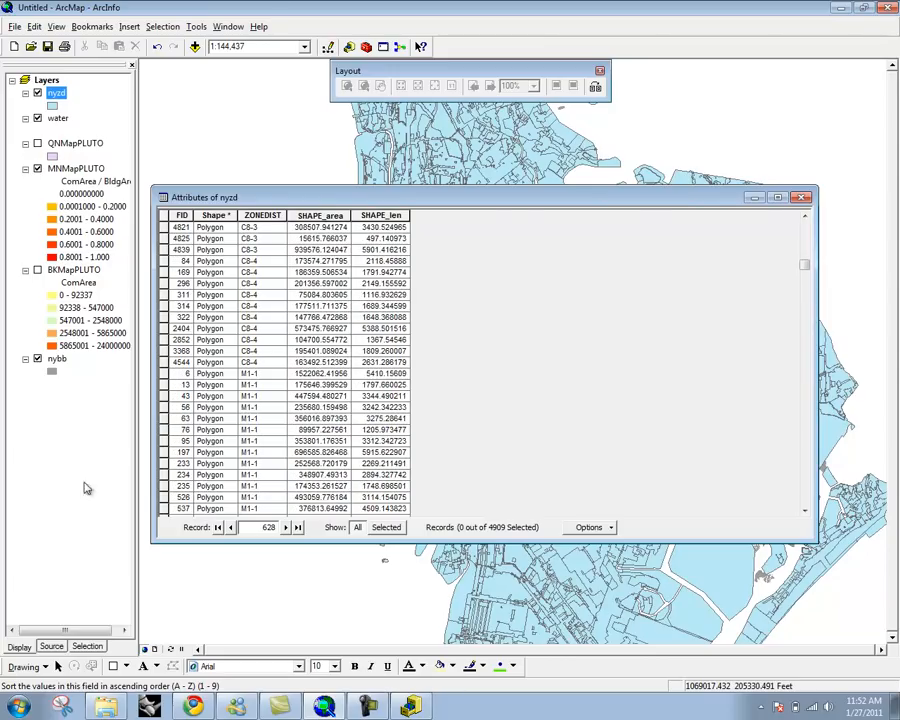
{"action": "left_click", "coordinate": [165, 373]}
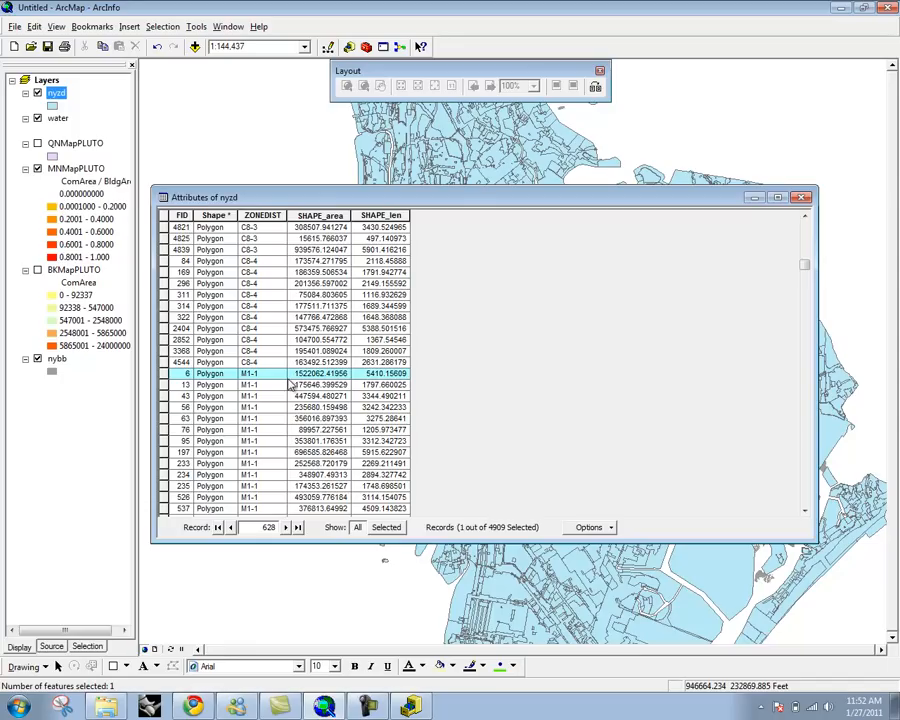
Step: Extend the record selection through the last M3-2 row and check the selected manufacturing districts on the map
{"action": "scroll", "coordinate": [454, 358], "scroll_direction": "down", "scroll_amount": 20}
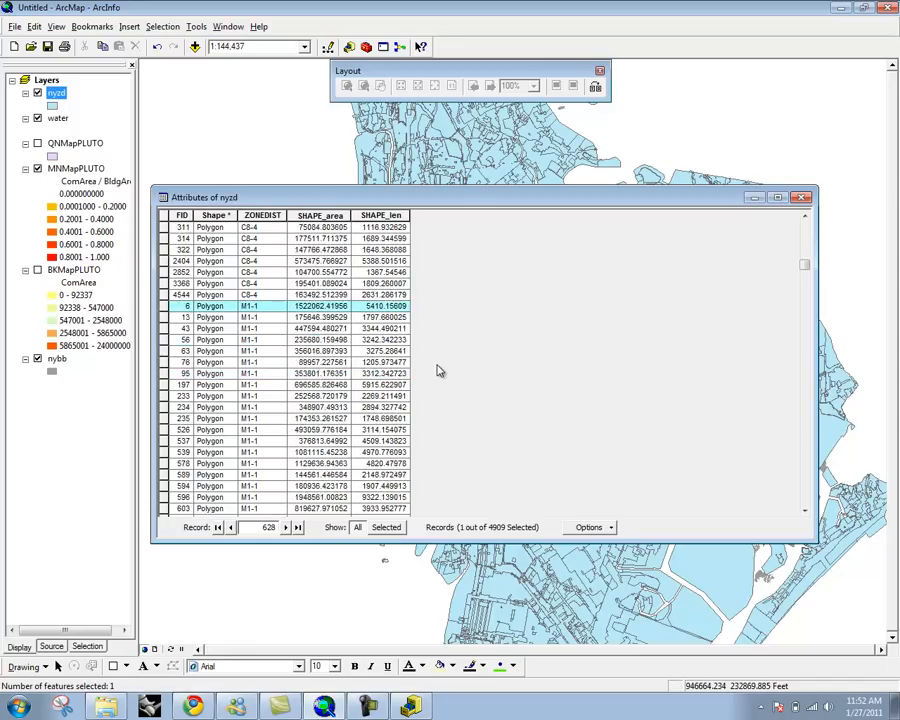
{"action": "scroll", "coordinate": [425, 402], "scroll_direction": "down", "scroll_amount": 15}
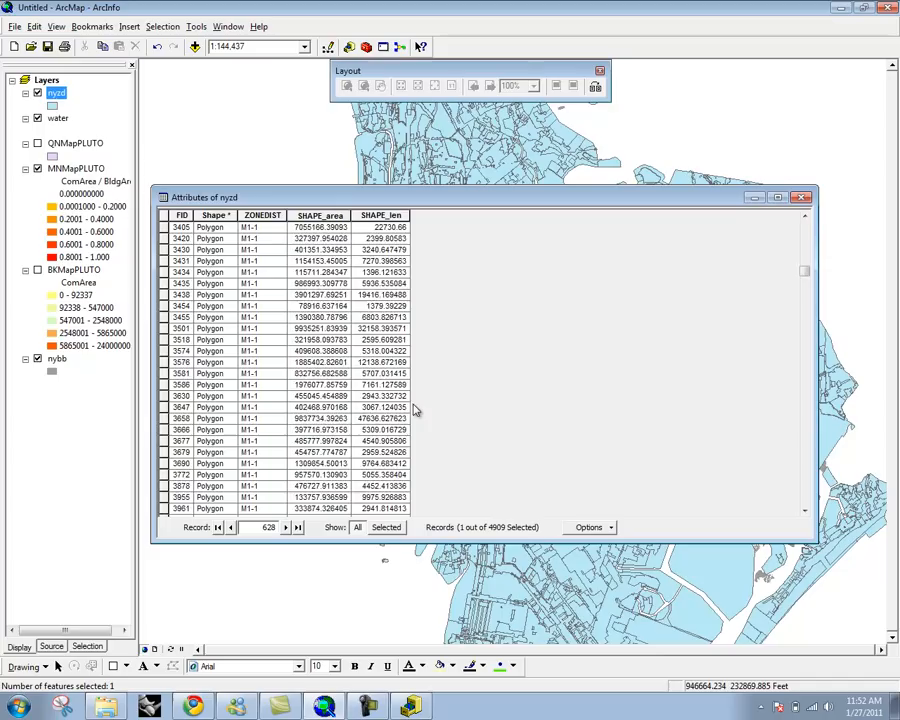
{"action": "left_click_drag", "start_coordinate": [802, 275], "coordinate": [800, 295]}
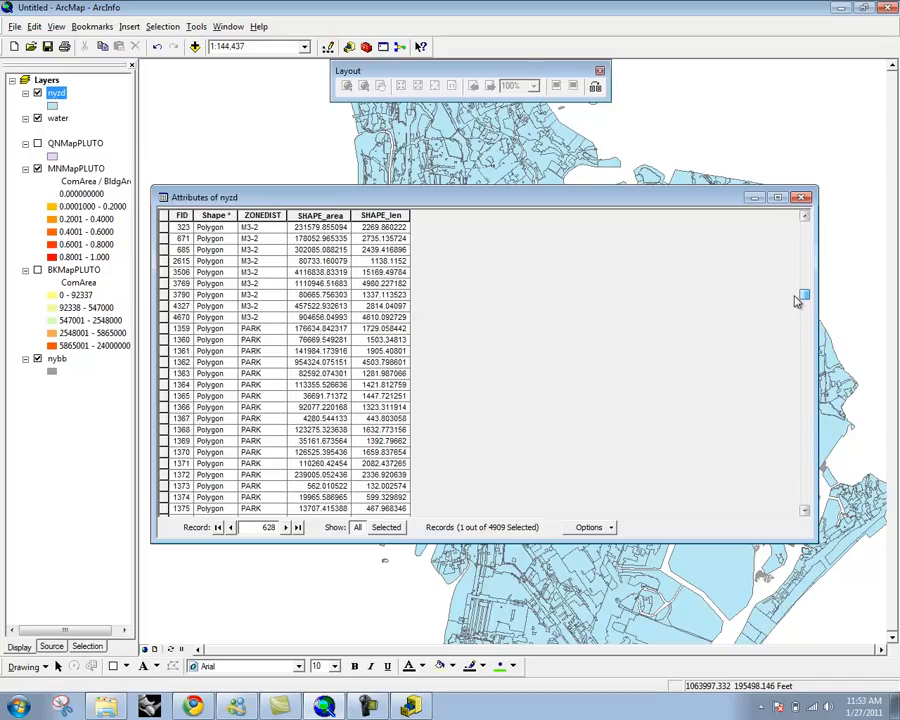
{"action": "left_click", "coordinate": [165, 317], "text": "shift"}
{"action": "left_click_drag", "start_coordinate": [586, 204], "coordinate": [599, 531]}
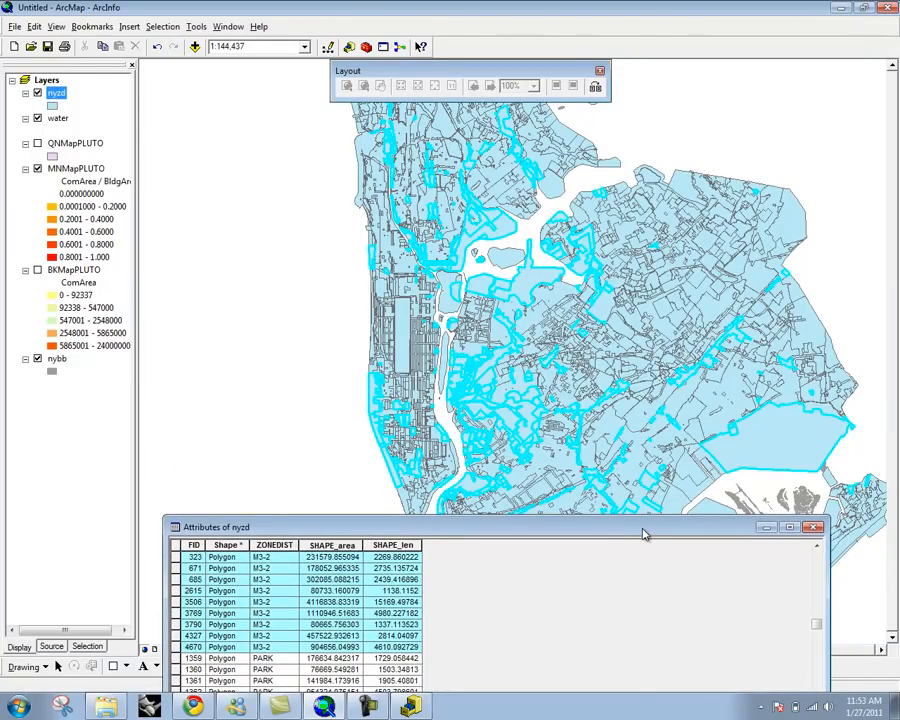
{"action": "left_click_drag", "start_coordinate": [640, 535], "coordinate": [715, 170]}
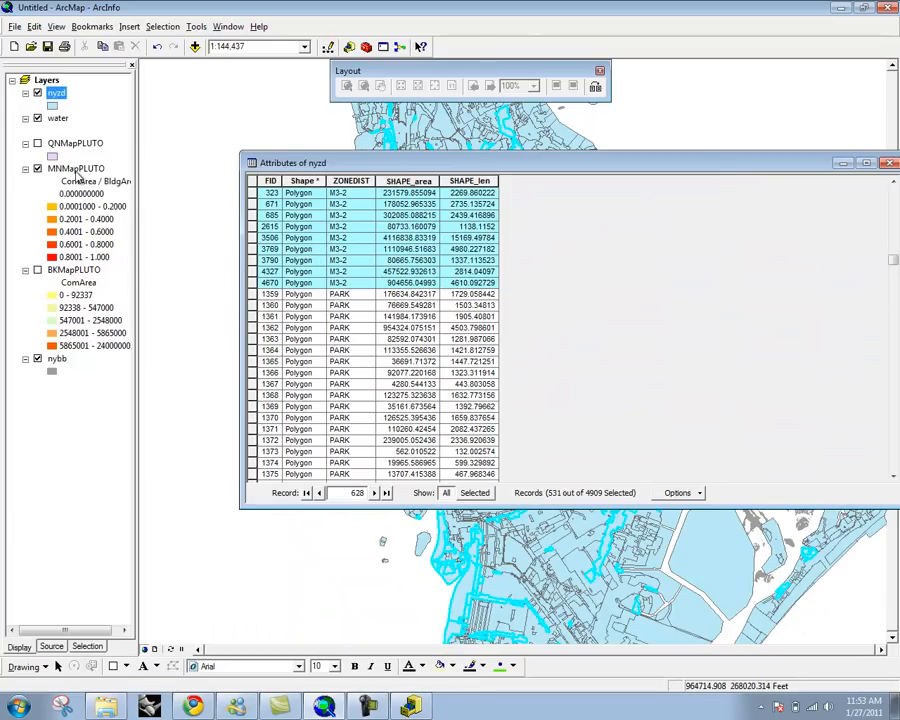
Step: Start a data export from the MNMapPLUTO layer, keeping all features and the layer's source coordinate system
{"action": "right_click", "coordinate": [75, 170]}
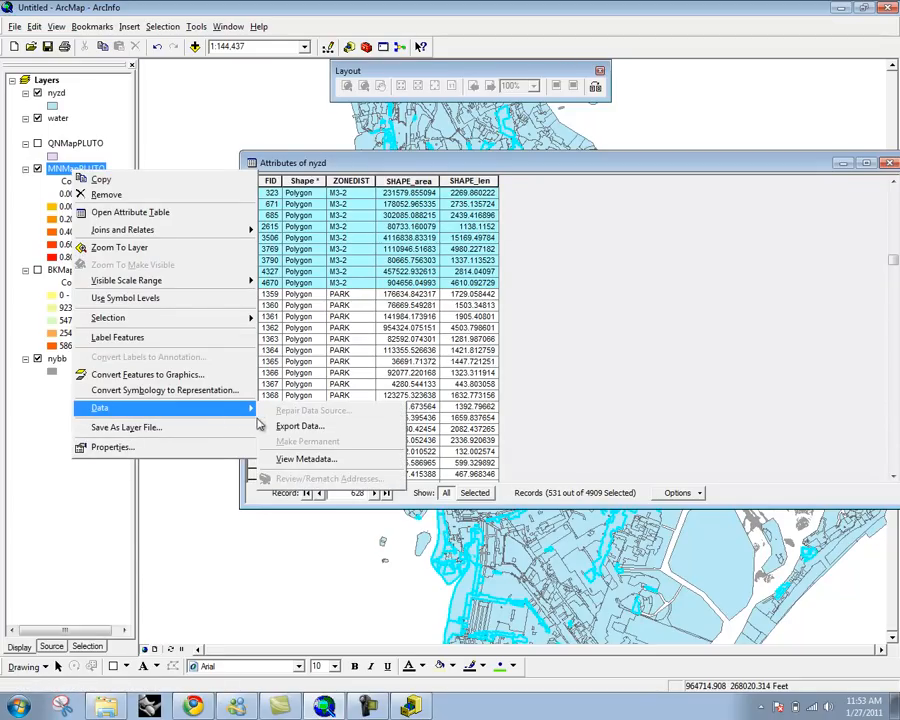
{"action": "left_click", "coordinate": [299, 426]}
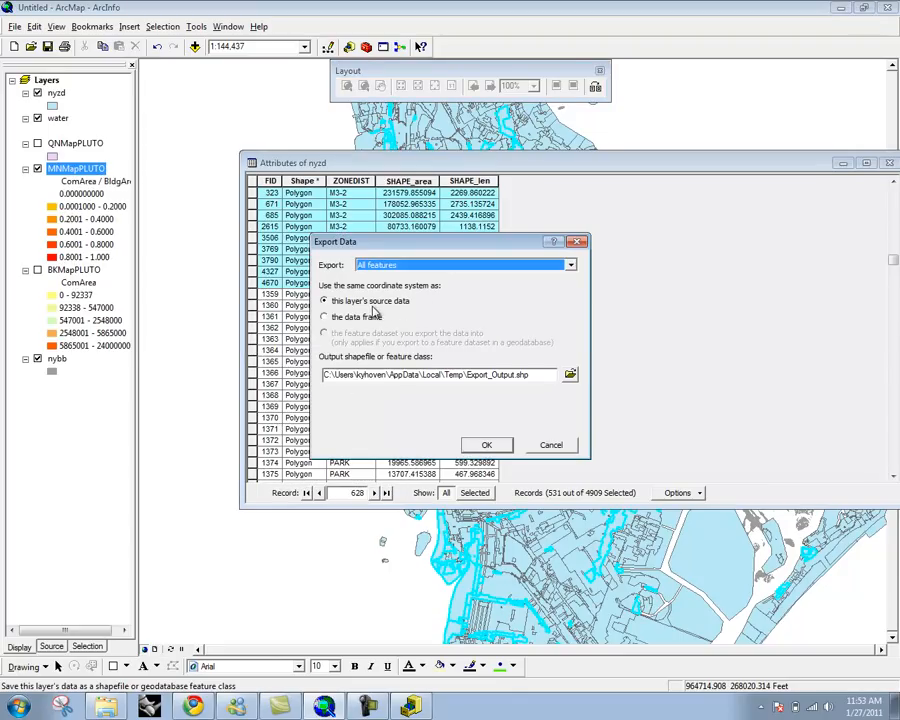
{"action": "left_click", "coordinate": [397, 266]}
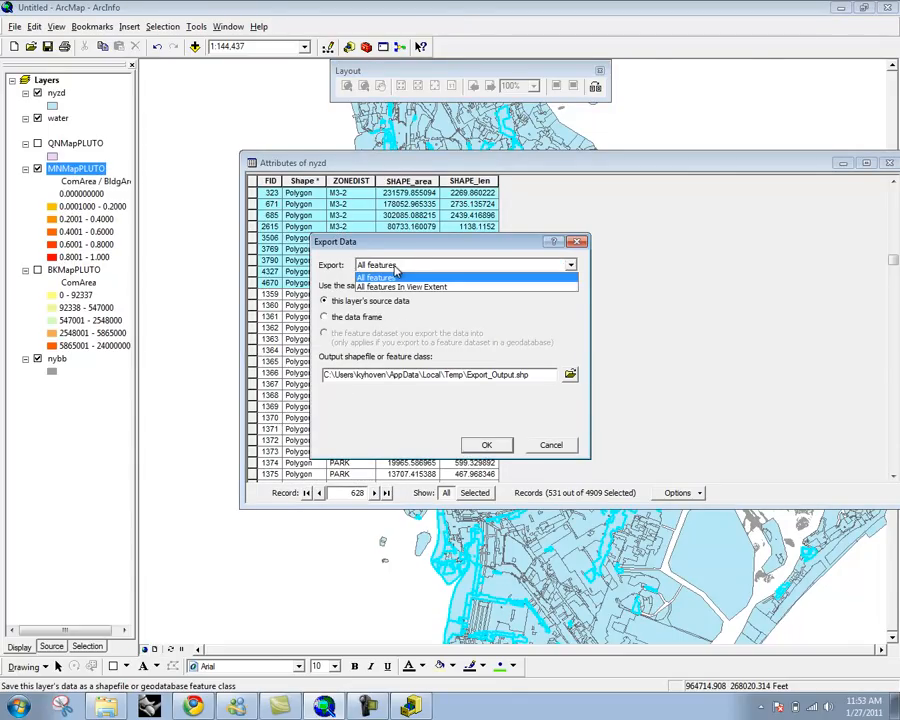
{"action": "left_click", "coordinate": [394, 267]}
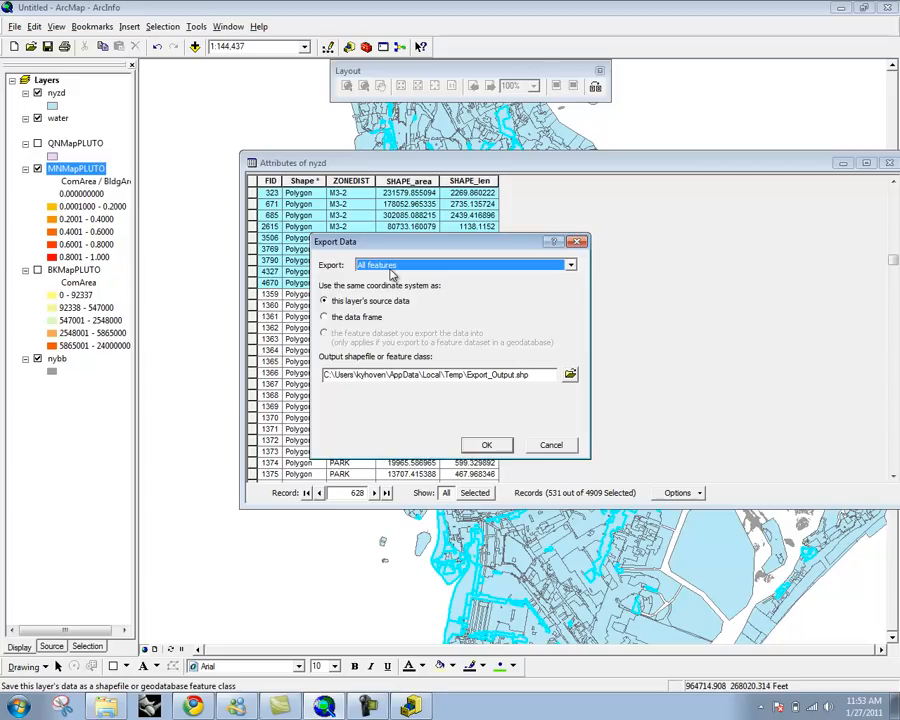
{"action": "left_click_drag", "start_coordinate": [422, 249], "coordinate": [389, 258]}
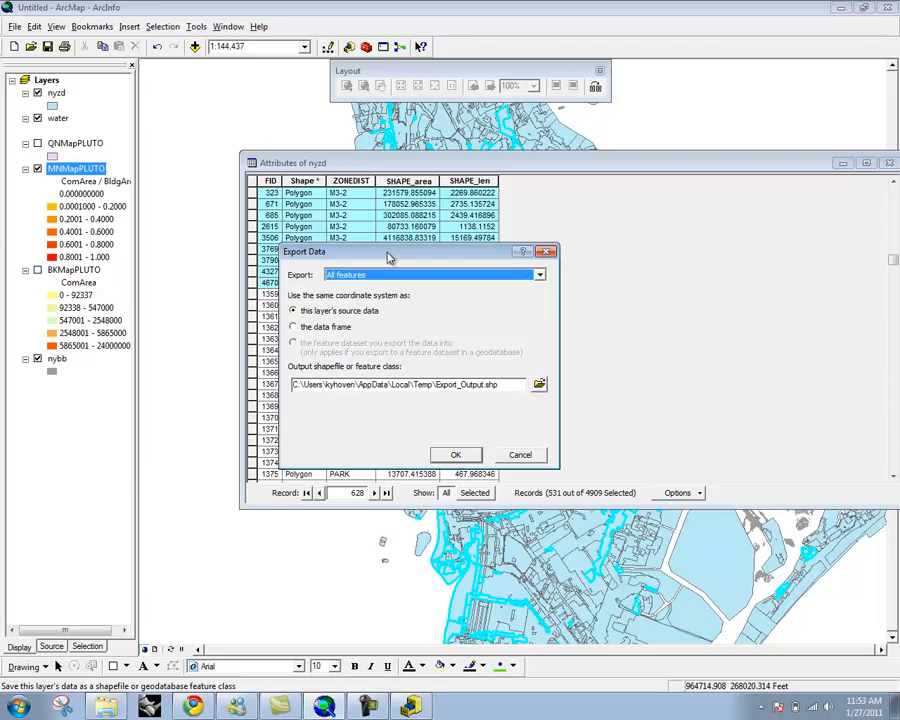
{"action": "left_click_drag", "start_coordinate": [389, 258], "coordinate": [356, 249]}
Step: Set the export's output location to the NYC_Zoning09 folder inside lld > Tutorial on the Desktop
{"action": "left_click", "coordinate": [508, 381]}
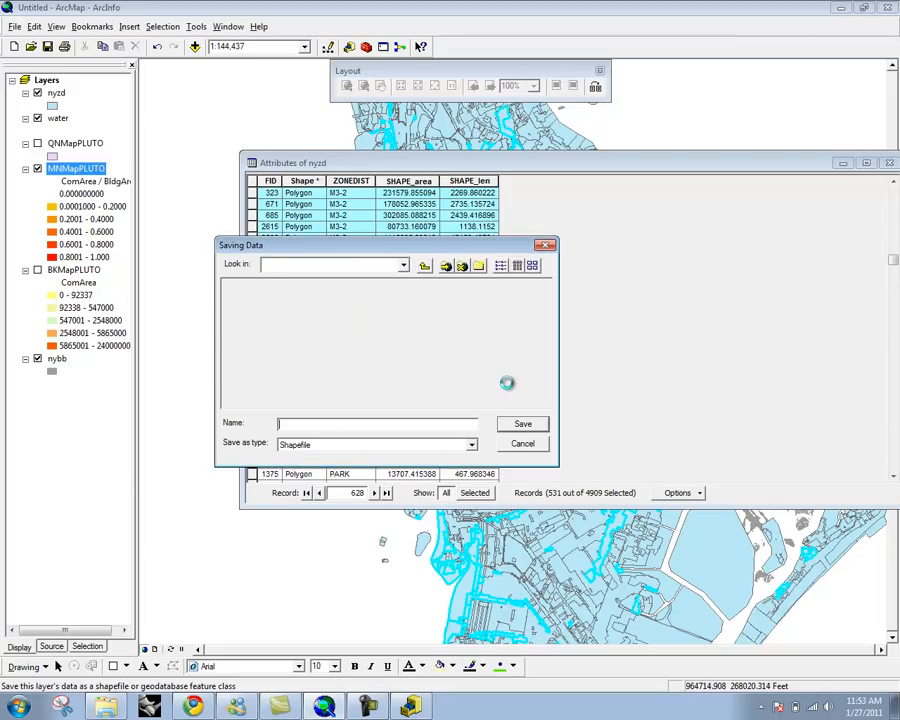
{"action": "left_click", "coordinate": [403, 265]}
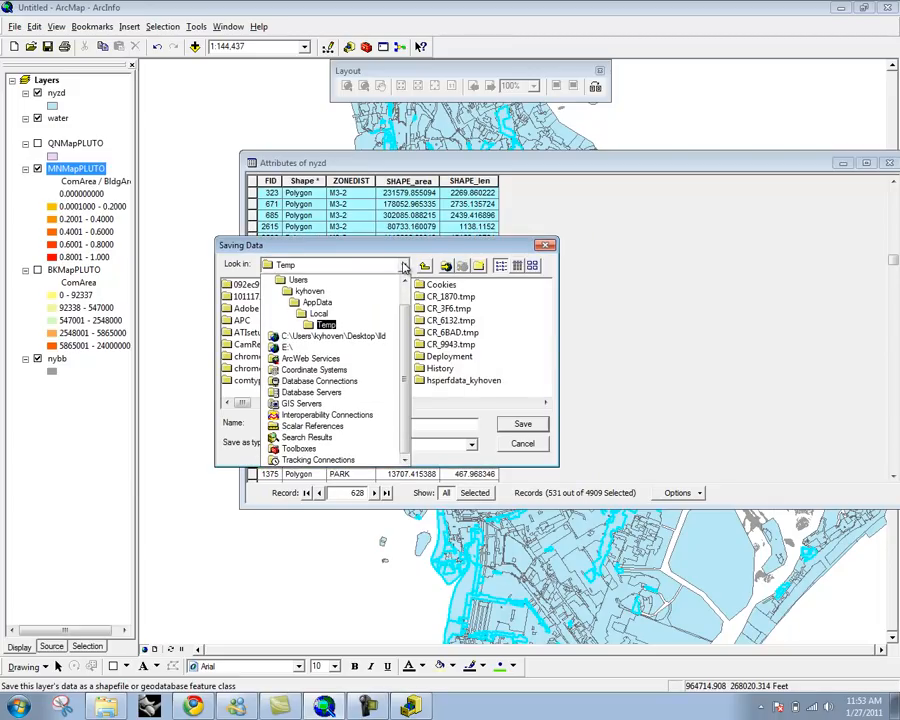
{"action": "scroll", "coordinate": [401, 316], "scroll_direction": "up", "scroll_amount": 1}
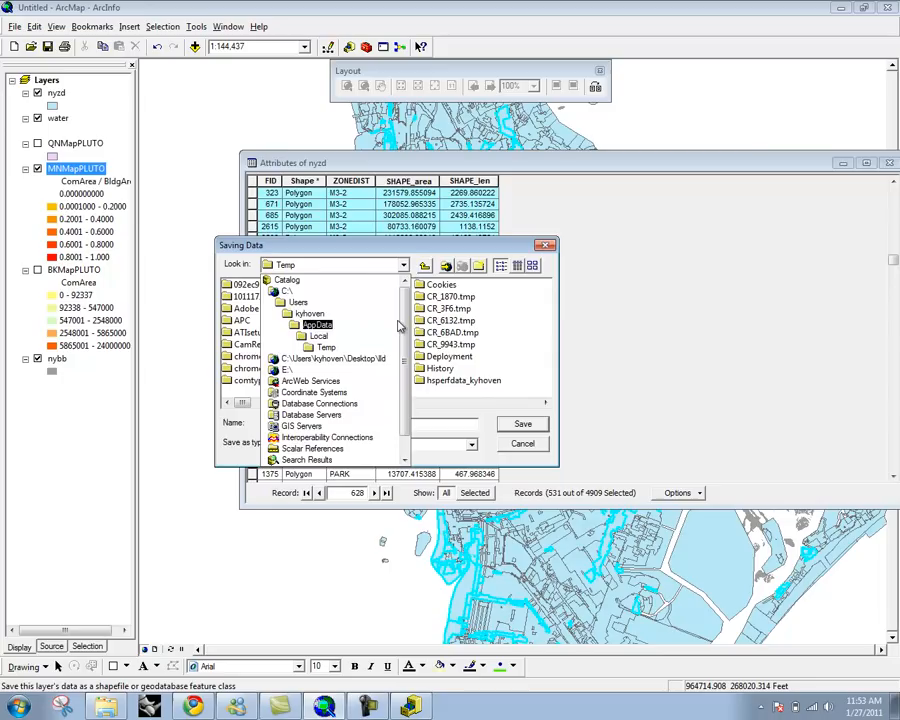
{"action": "left_click", "coordinate": [392, 313]}
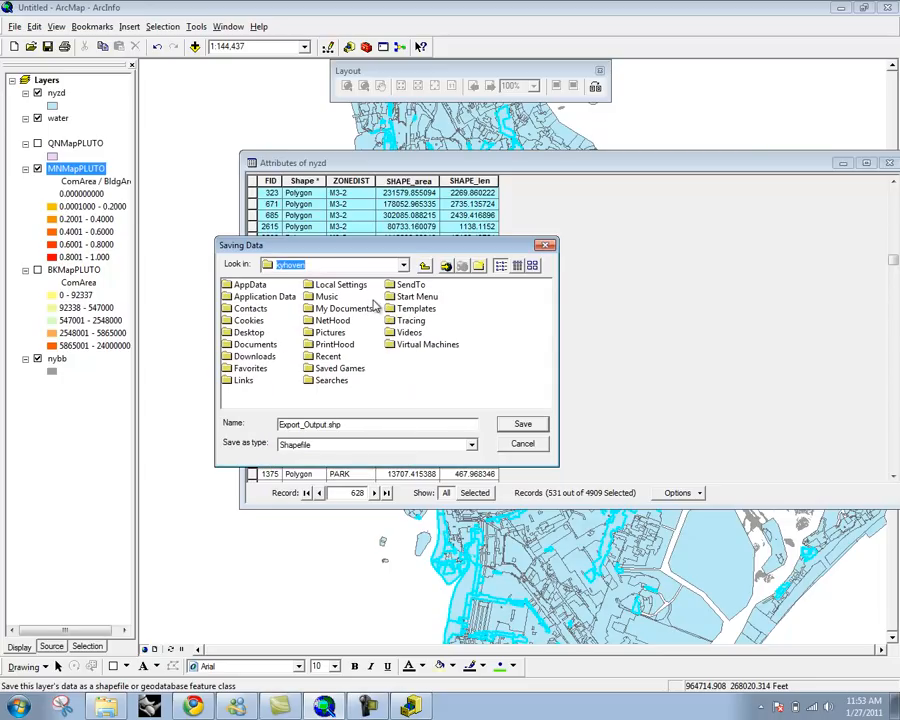
{"action": "double_click", "coordinate": [250, 332]}
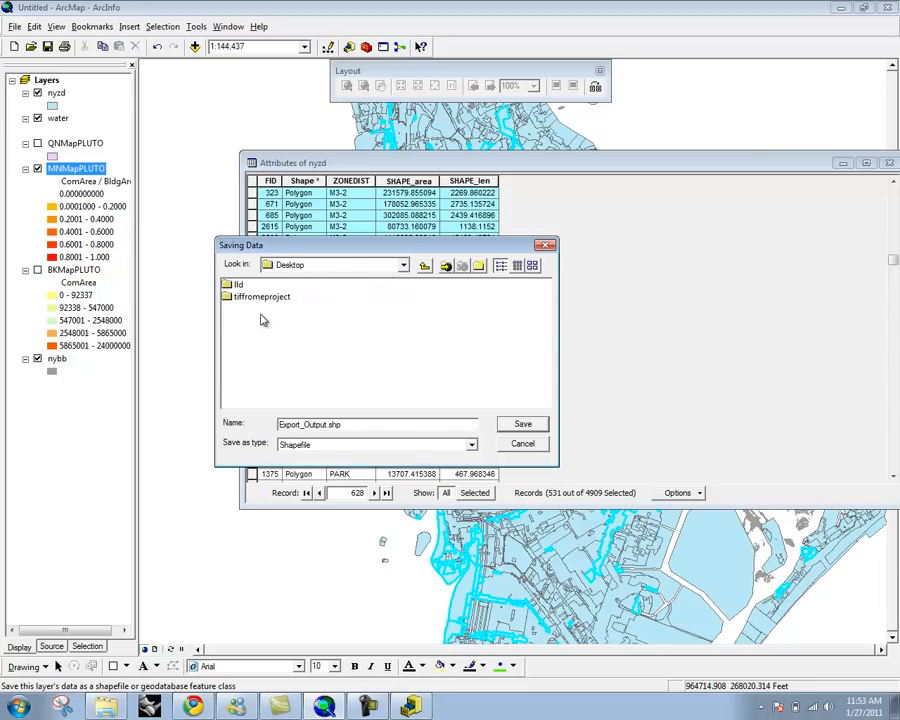
{"action": "left_click", "coordinate": [231, 286]}
{"action": "left_click", "coordinate": [230, 287]}
{"action": "double_click", "coordinate": [229, 287]}
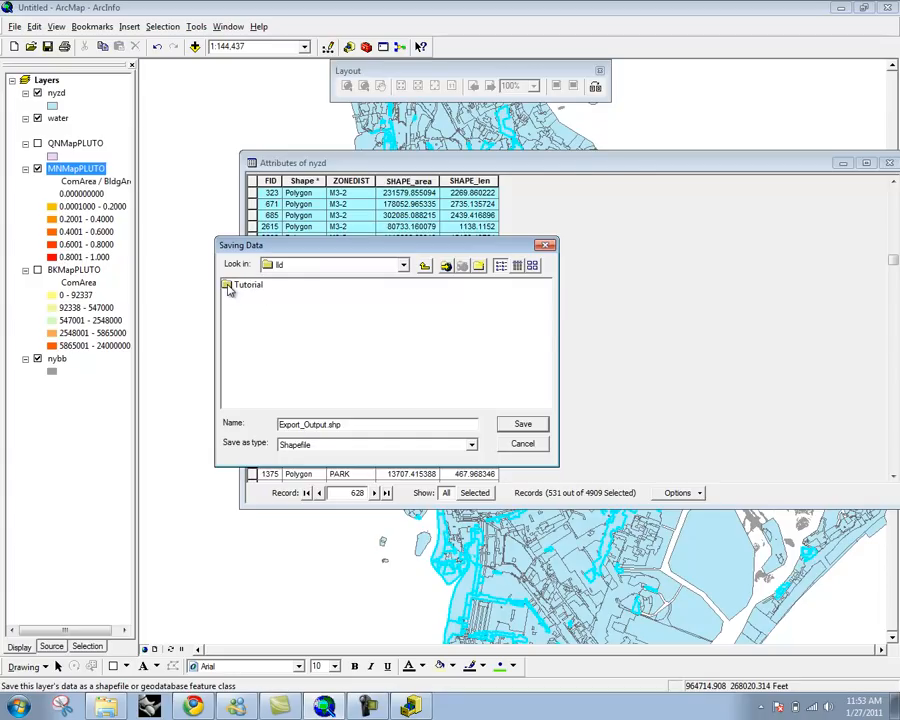
{"action": "double_click", "coordinate": [229, 286]}
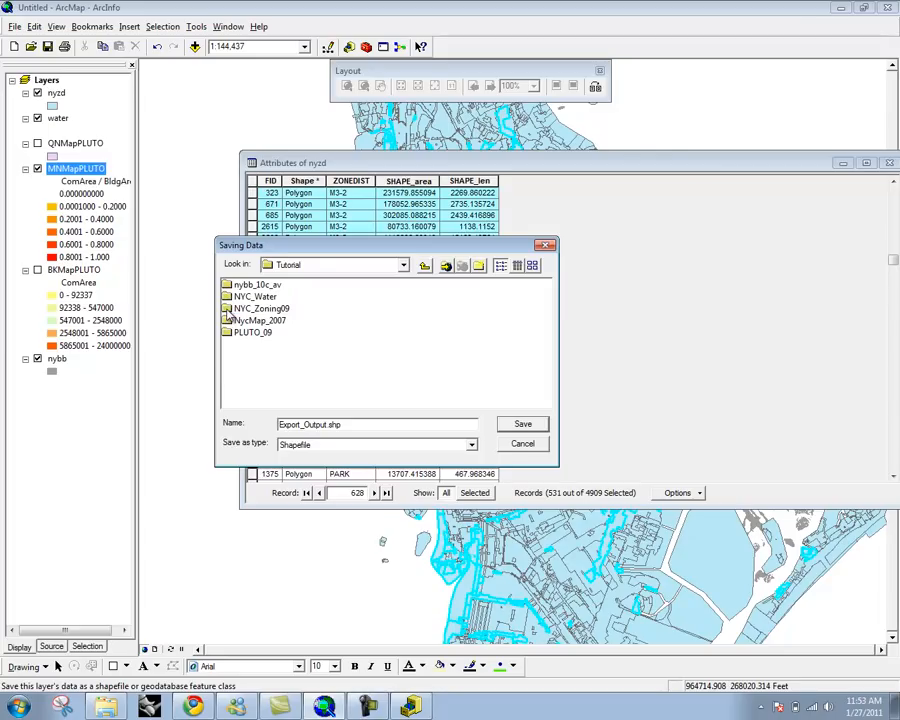
{"action": "double_click", "coordinate": [229, 311]}
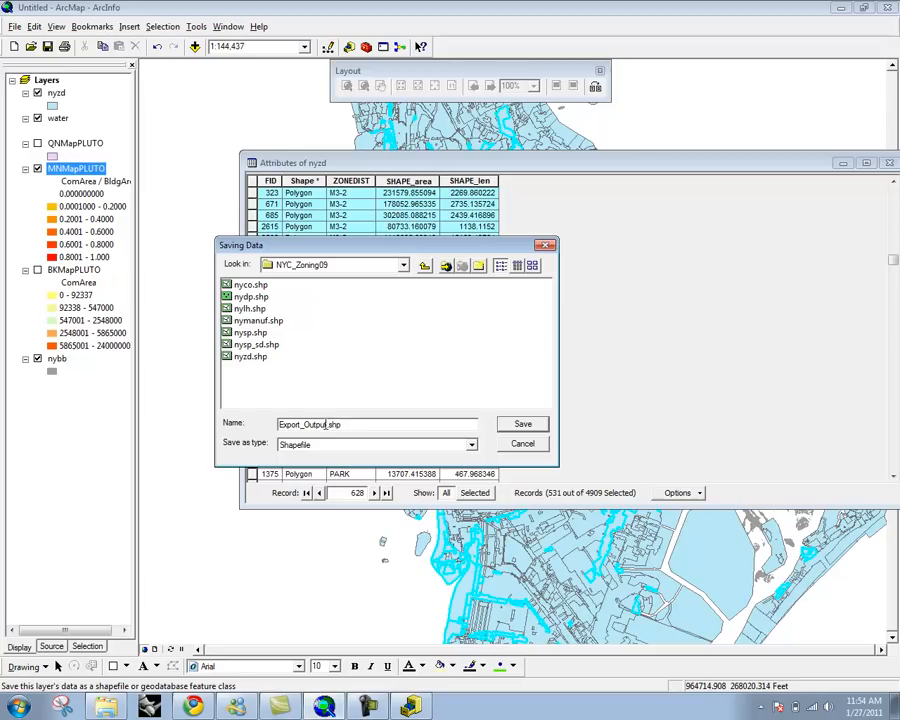
Step: Export the MNMapPLUTO features to a shapefile named nymanufact and add the exported data to the map as a layer
{"action": "left_click_drag", "start_coordinate": [310, 424], "coordinate": [281, 424]}
{"action": "left_click", "coordinate": [327, 426]}
{"action": "key", "text": "BackSpace"}
{"action": "key", "text": "BackSpace"}
{"action": "key", "text": "BackSpace"}
{"action": "key", "text": "BackSpace"}
{"action": "key", "text": "BackSpace"}
{"action": "key", "text": "BackSpace"}
{"action": "key", "text": "BackSpace"}
{"action": "key", "text": "BackSpace"}
{"action": "key", "text": "BackSpace"}
{"action": "key", "text": "BackSpace"}
{"action": "key", "text": "BackSpace"}
{"action": "key", "text": "BackSpace"}
{"action": "key", "text": "BackSpace"}
{"action": "left_click", "coordinate": [522, 424]}
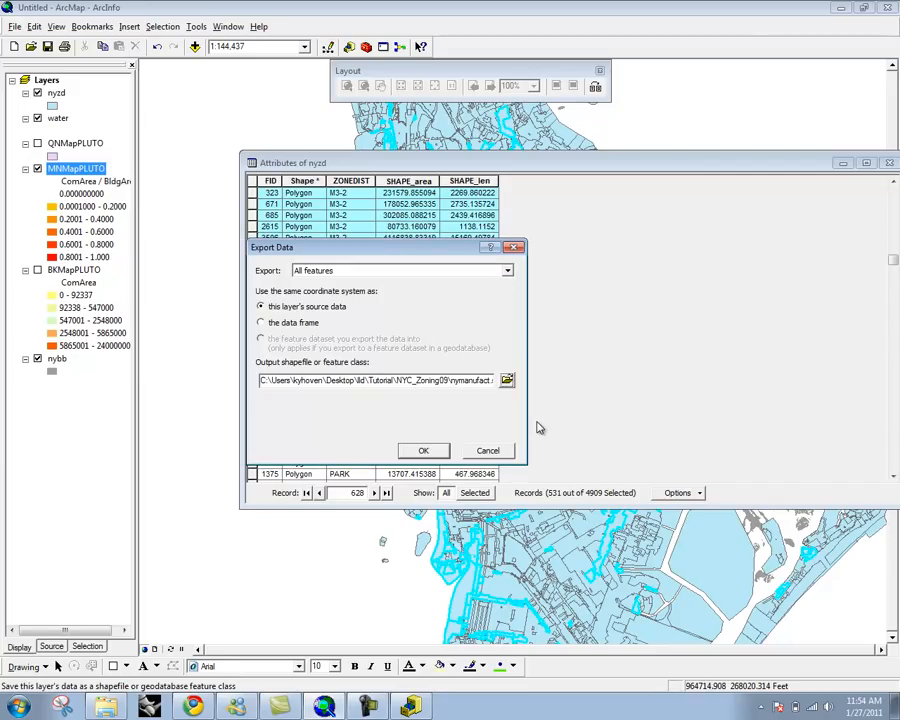
{"action": "left_click", "coordinate": [441, 452]}
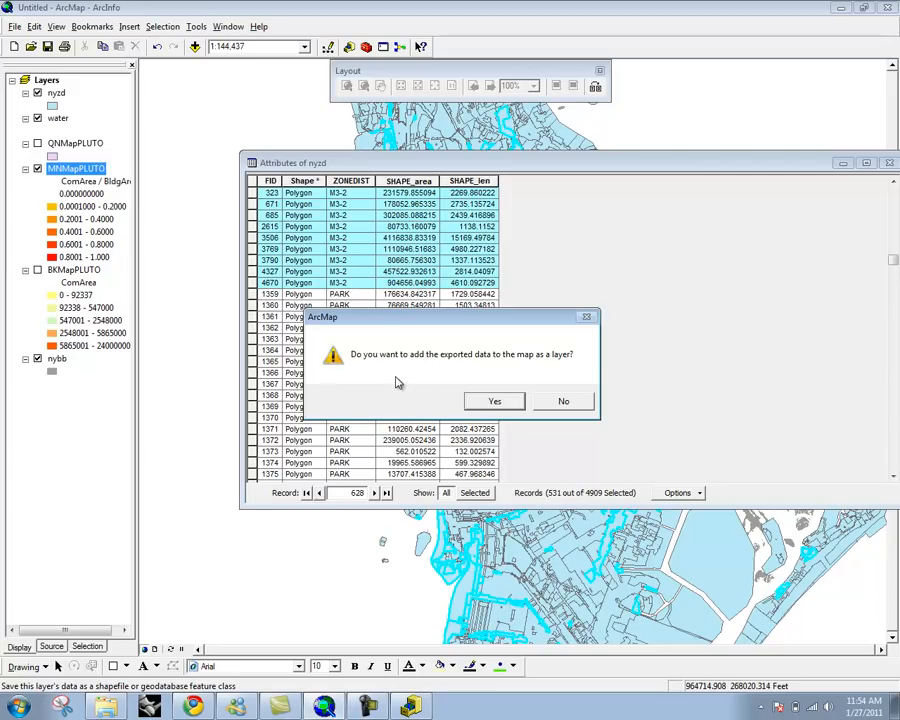
{"action": "left_click", "coordinate": [509, 401]}
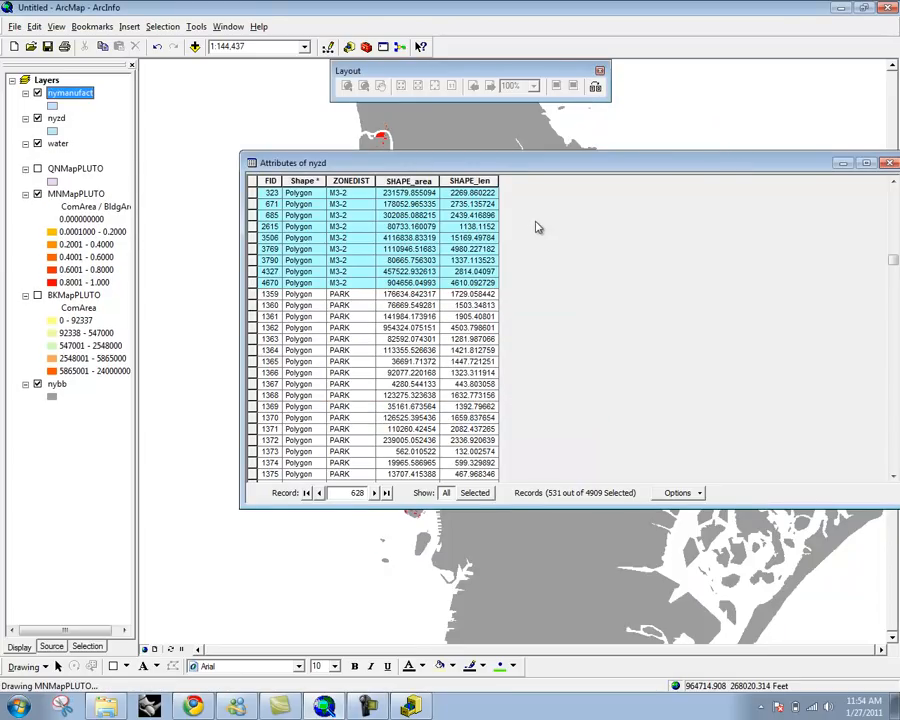
Step: Close the nyzd attribute table and temporarily hide the nyzd layer to inspect the exported nymanufact layer on the map
{"action": "left_click_drag", "start_coordinate": [764, 162], "coordinate": [566, 224]}
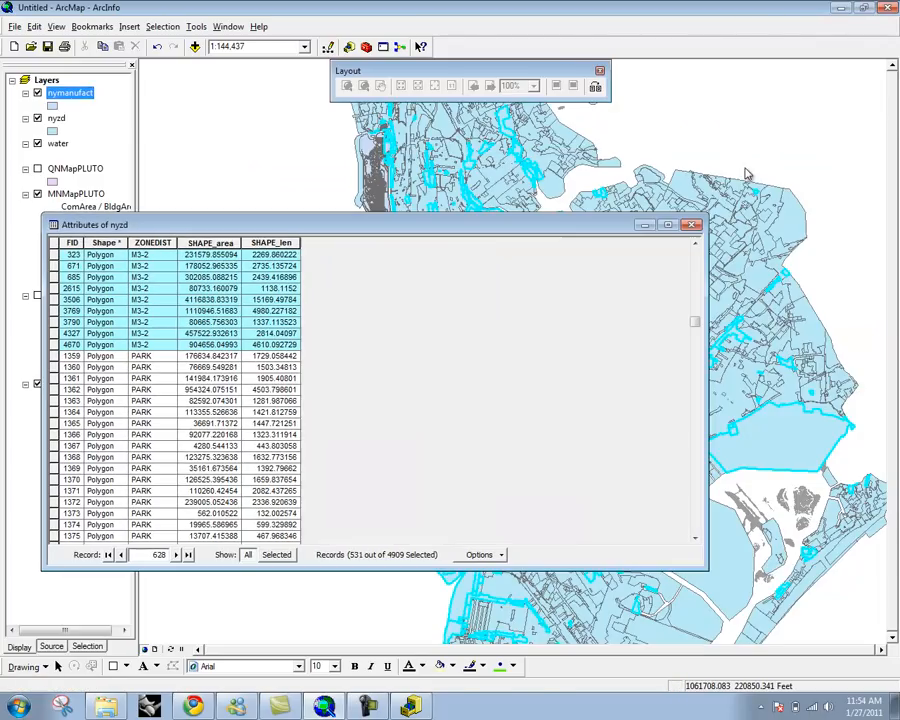
{"action": "left_click", "coordinate": [691, 224]}
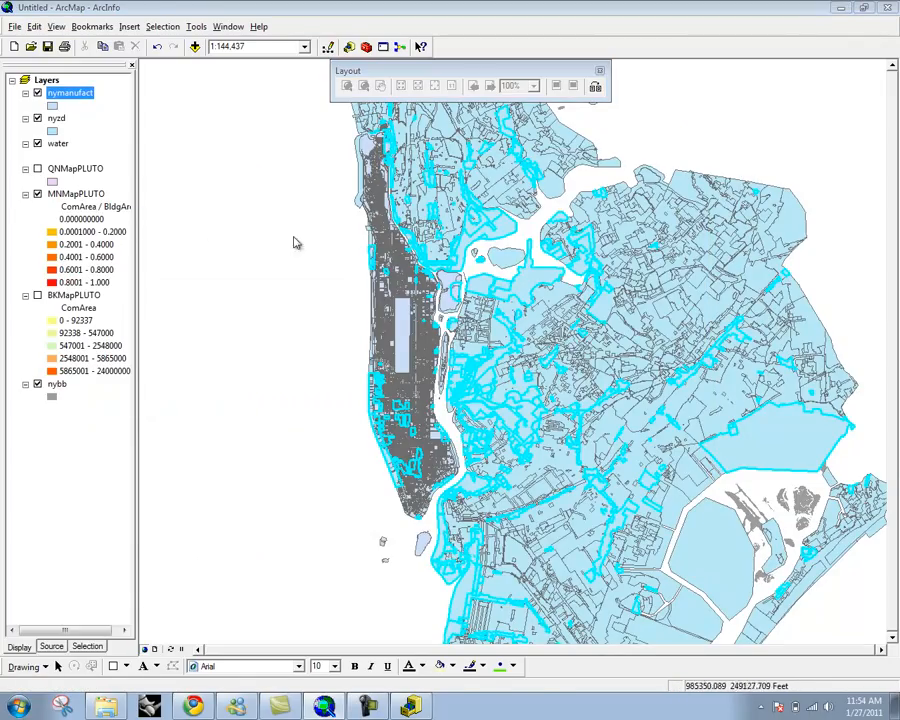
{"action": "left_click", "coordinate": [38, 119]}
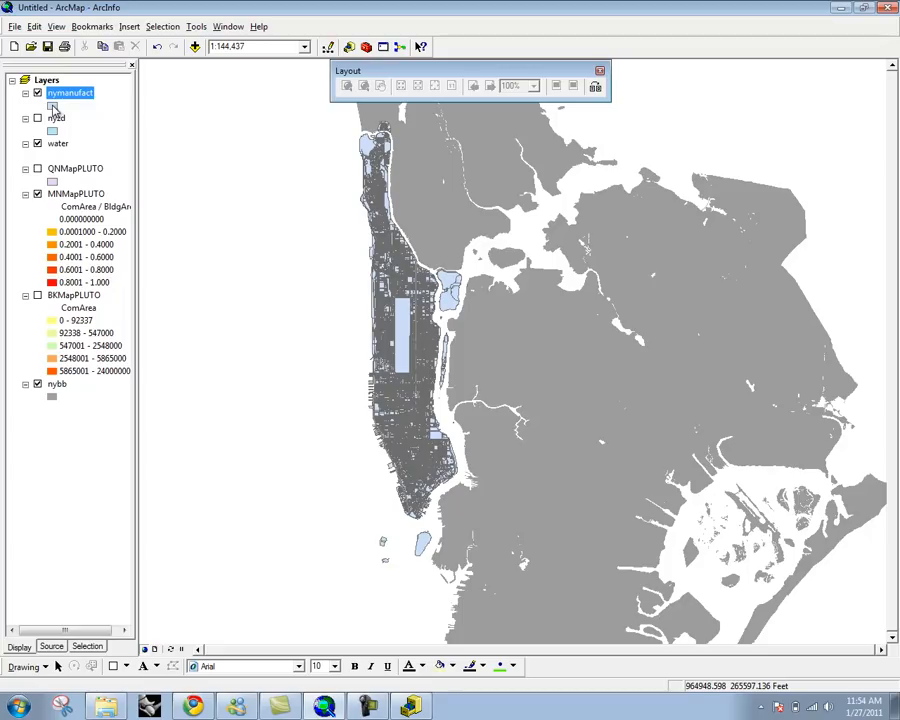
{"action": "left_click", "coordinate": [53, 106]}
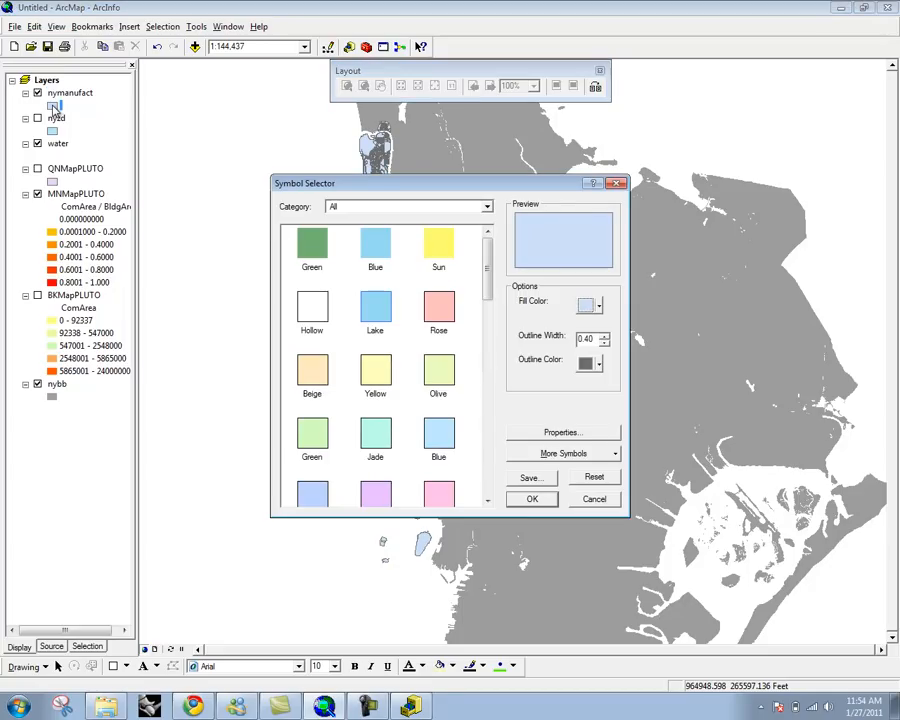
{"action": "left_click", "coordinate": [596, 497]}
{"action": "left_click", "coordinate": [55, 119]}
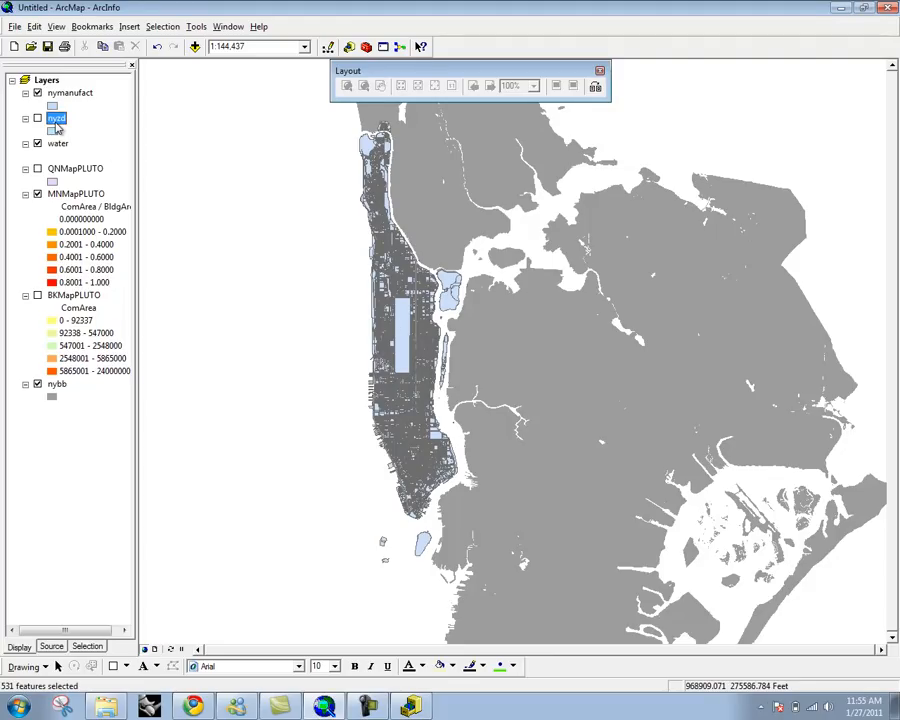
{"action": "left_click", "coordinate": [37, 118]}
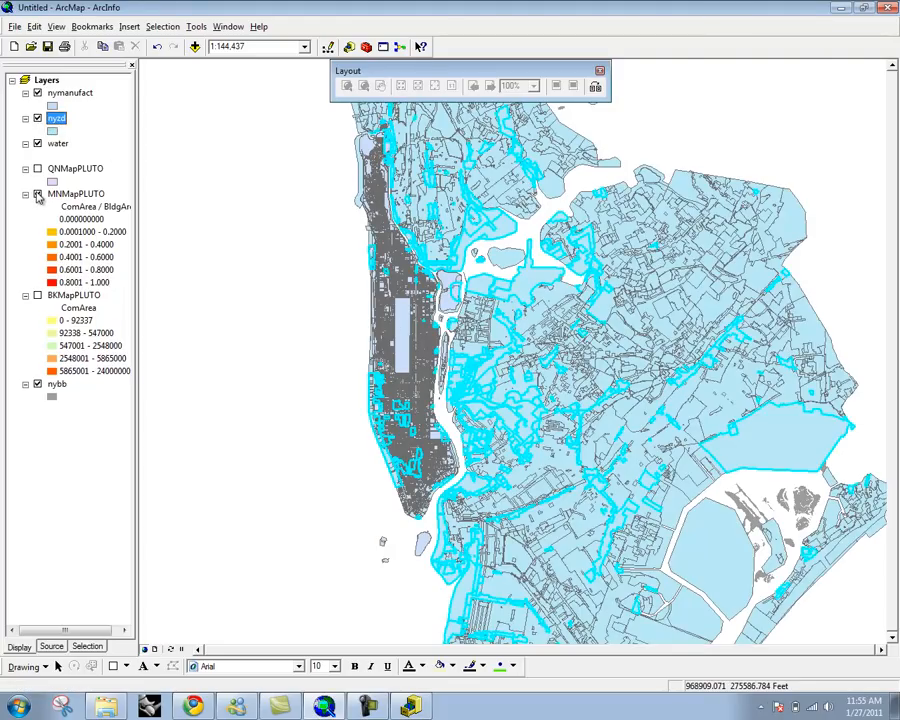
Step: Hide the MNMapPLUTO layer and remove the mistakenly exported nymanufact layer from the map
{"action": "left_click", "coordinate": [70, 93]}
{"action": "right_click", "coordinate": [79, 95]}
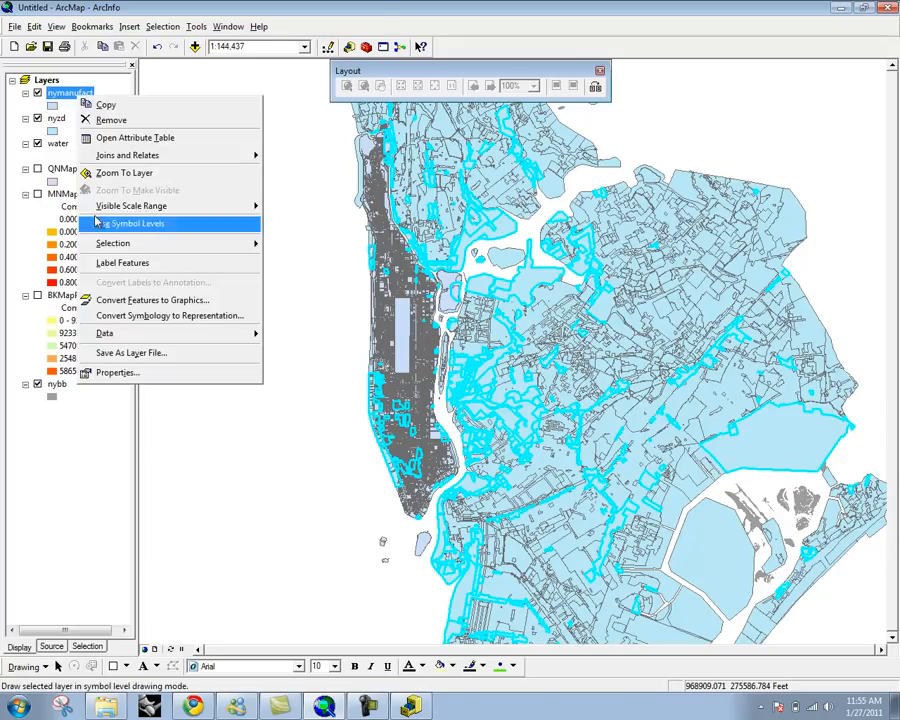
{"action": "left_click", "coordinate": [145, 120]}
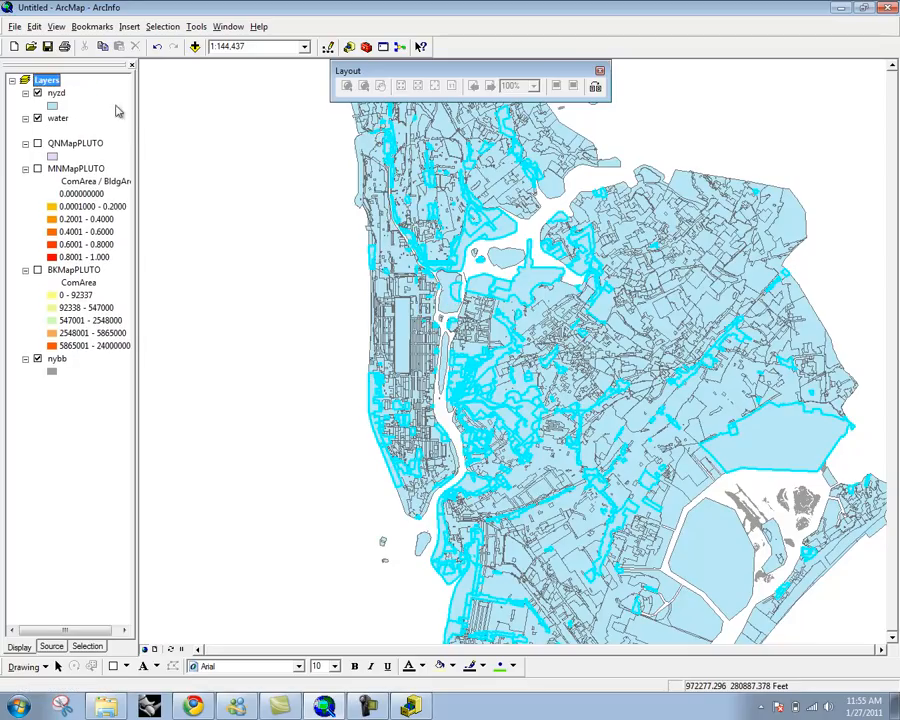
Step: Switch to ArcCatalog and delete the nymanufact shapefile from the NYC_Zoning09 folder
{"action": "left_click", "coordinate": [413, 708]}
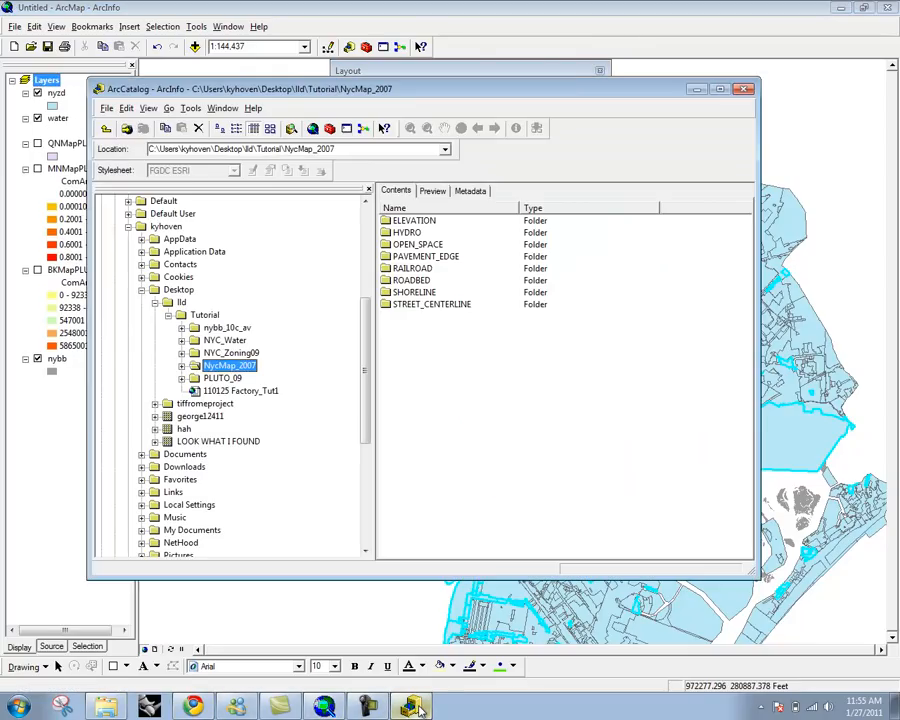
{"action": "left_click", "coordinate": [225, 344]}
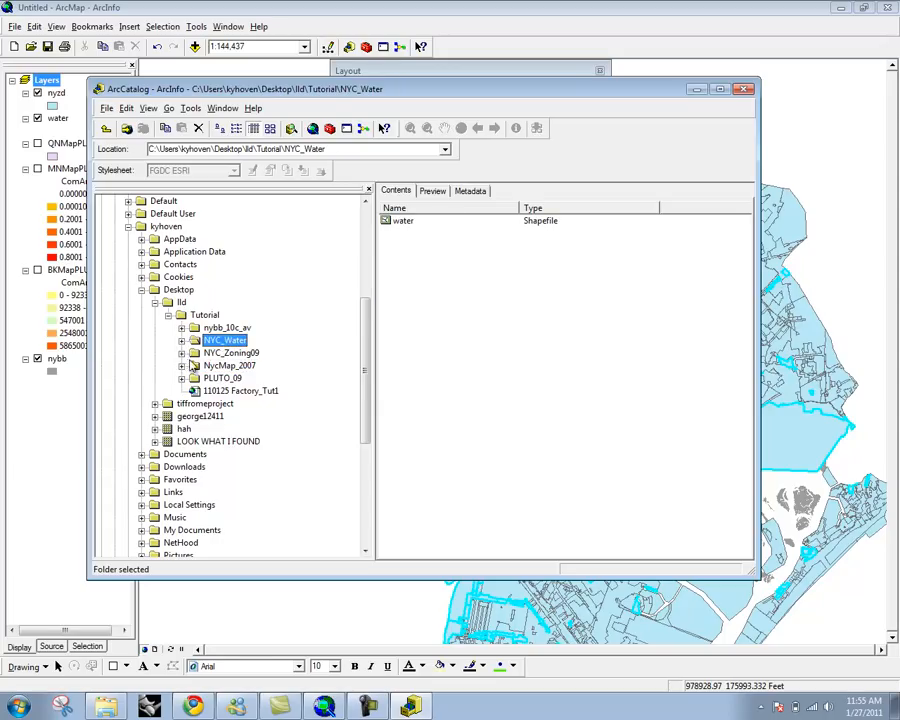
{"action": "left_click", "coordinate": [181, 353]}
{"action": "left_click", "coordinate": [213, 356]}
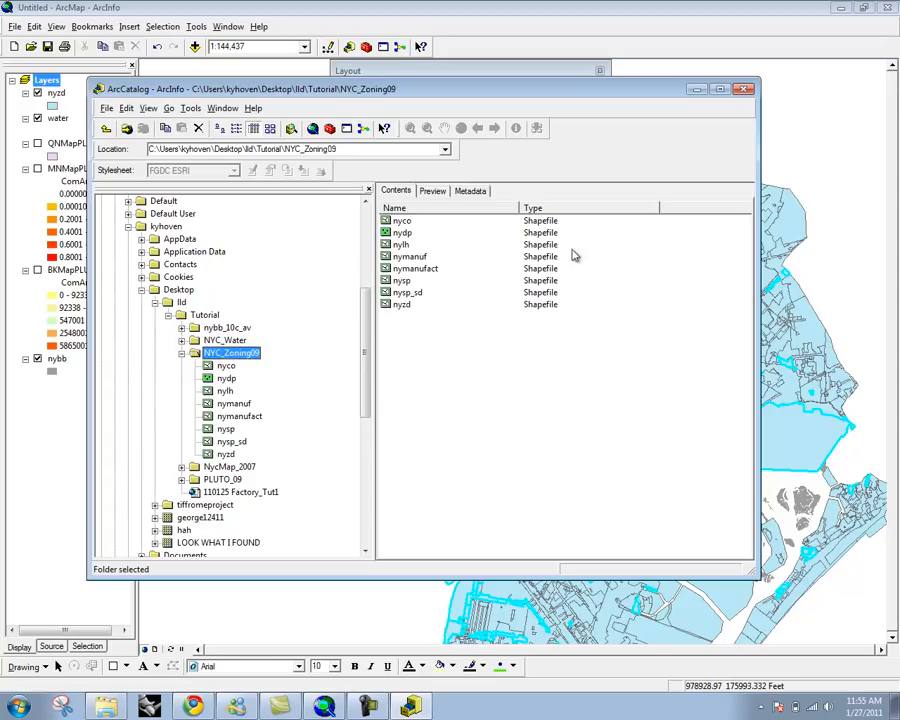
{"action": "left_click", "coordinate": [428, 274]}
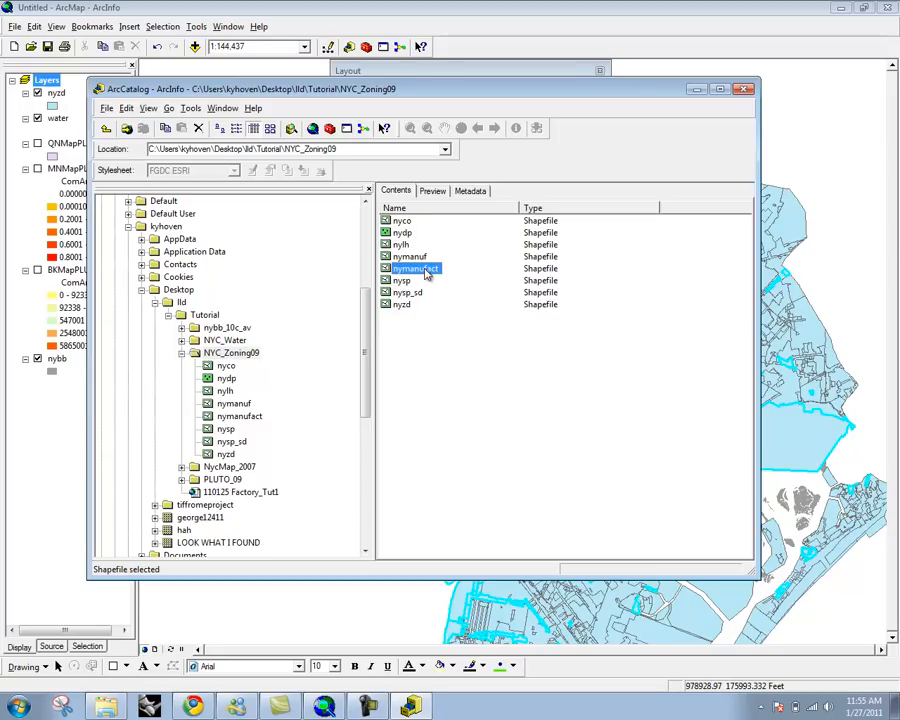
{"action": "right_click", "coordinate": [428, 280]}
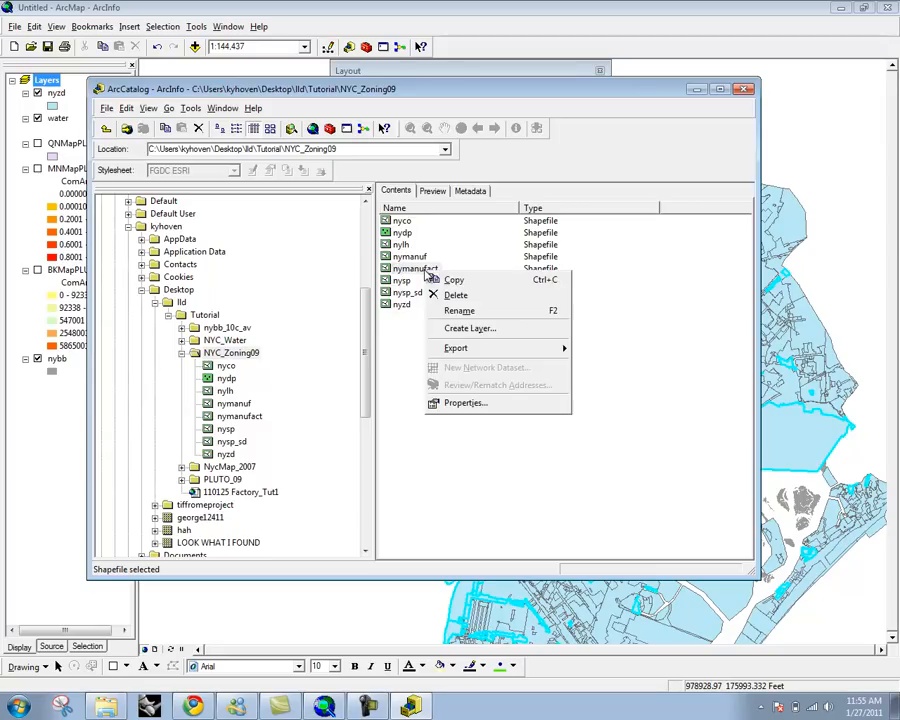
{"action": "left_click", "coordinate": [452, 295]}
{"action": "left_click", "coordinate": [452, 366]}
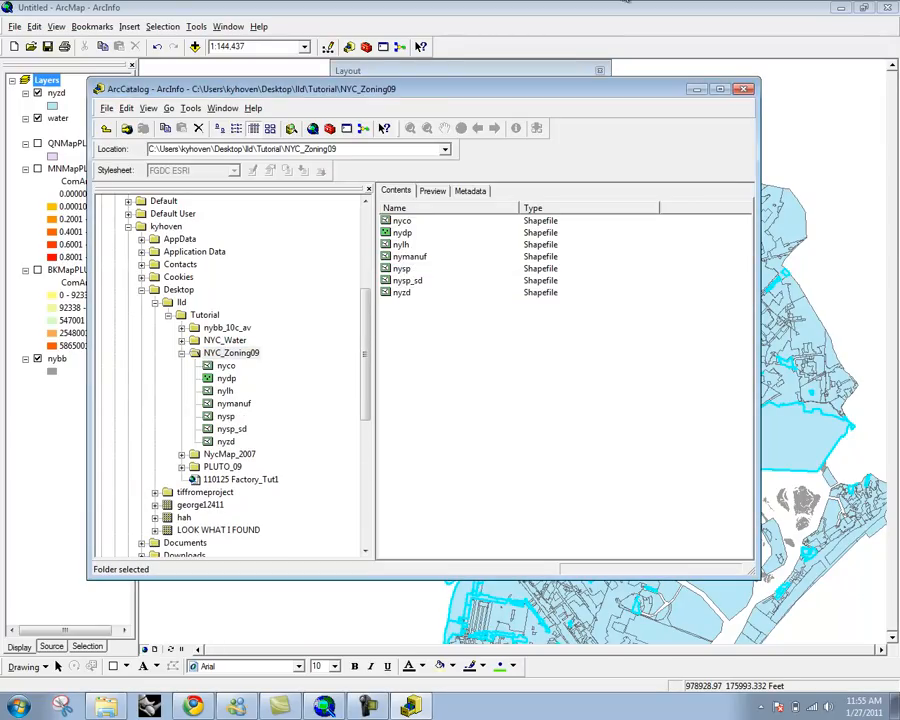
Step: Return to ArcMap, reopen the nyzd attribute table in a narrower window and check the selected M1-1 records
{"action": "left_click", "coordinate": [620, 7]}
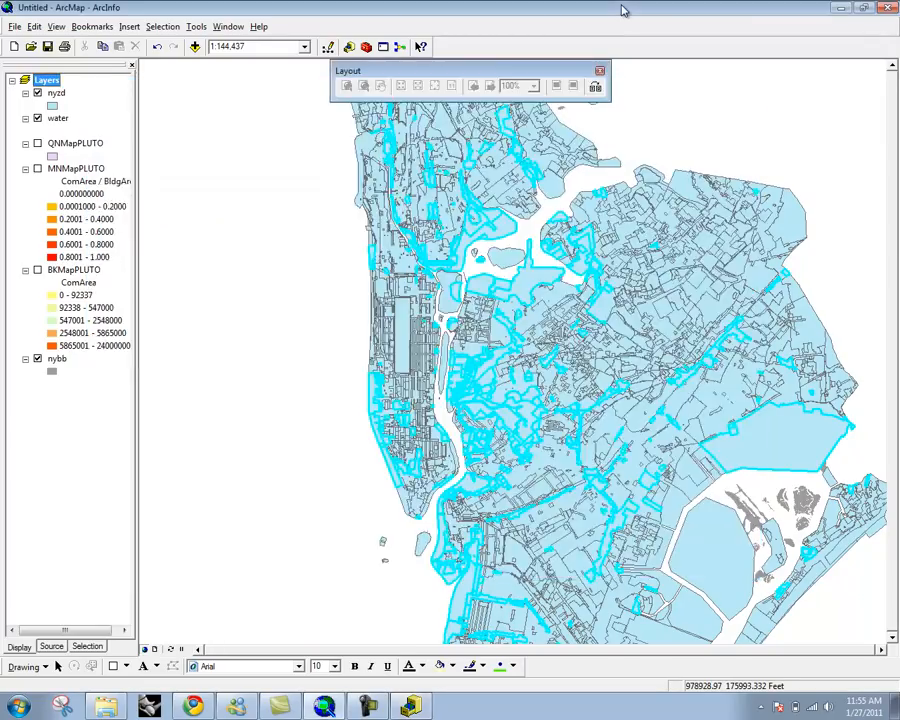
{"action": "left_click", "coordinate": [57, 94]}
{"action": "right_click", "coordinate": [58, 95]}
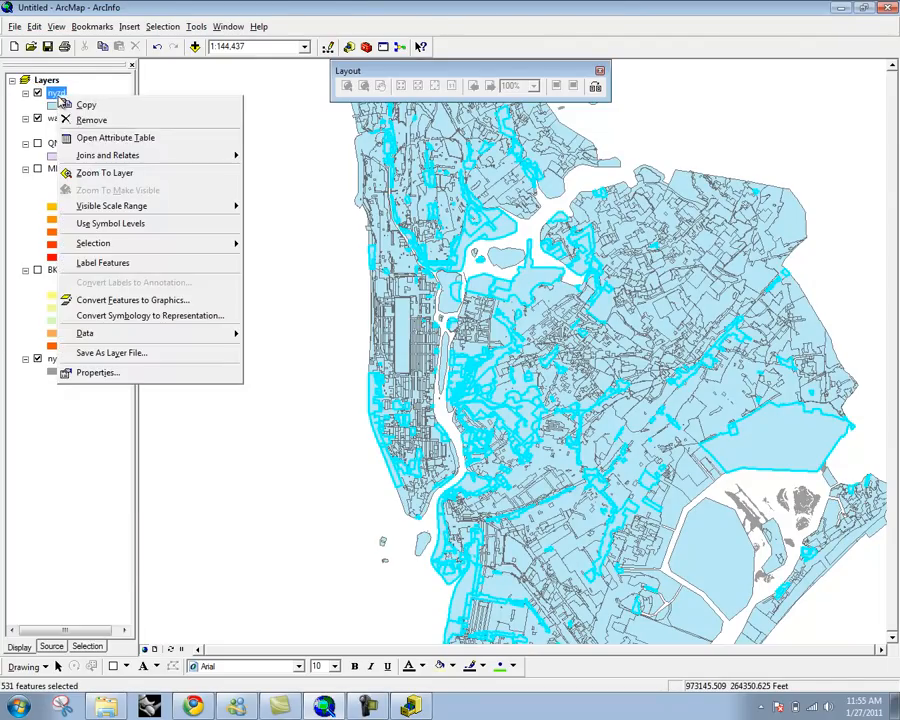
{"action": "left_click", "coordinate": [118, 138]}
{"action": "scroll", "coordinate": [125, 467], "scroll_direction": "down", "scroll_amount": 3}
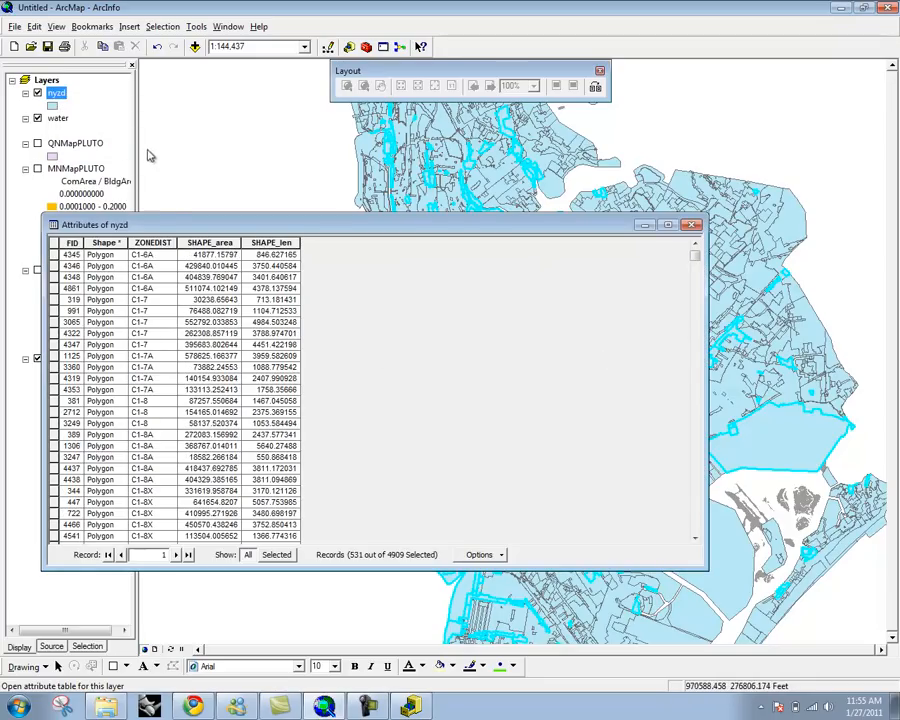
{"action": "scroll", "coordinate": [300, 400], "scroll_direction": "down", "scroll_amount": 1}
{"action": "left_click_drag", "start_coordinate": [304, 226], "coordinate": [462, 191]}
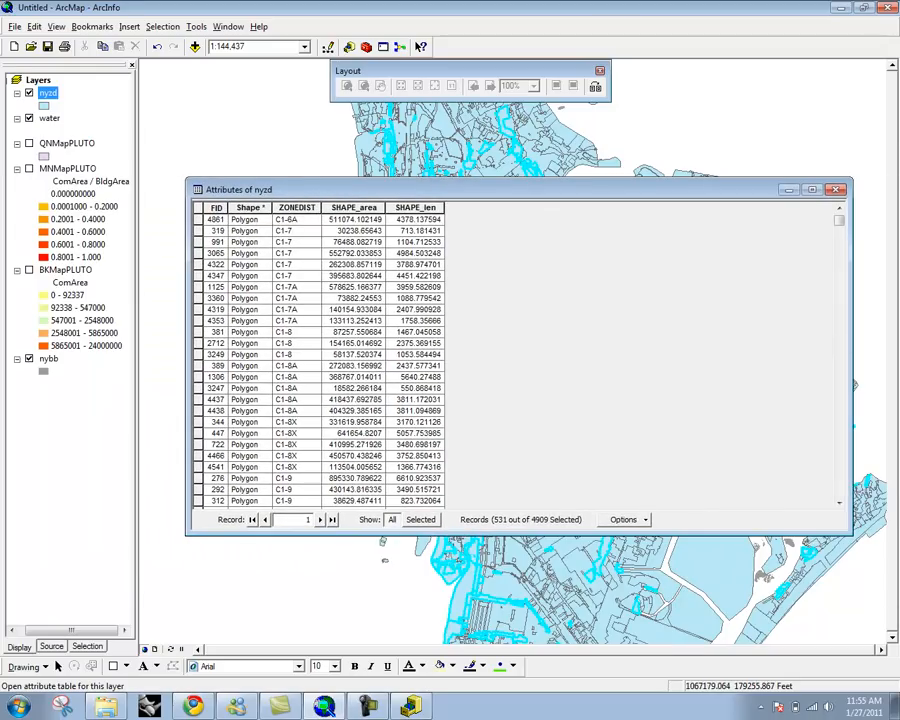
{"action": "left_click_drag", "start_coordinate": [850, 378], "coordinate": [518, 378]}
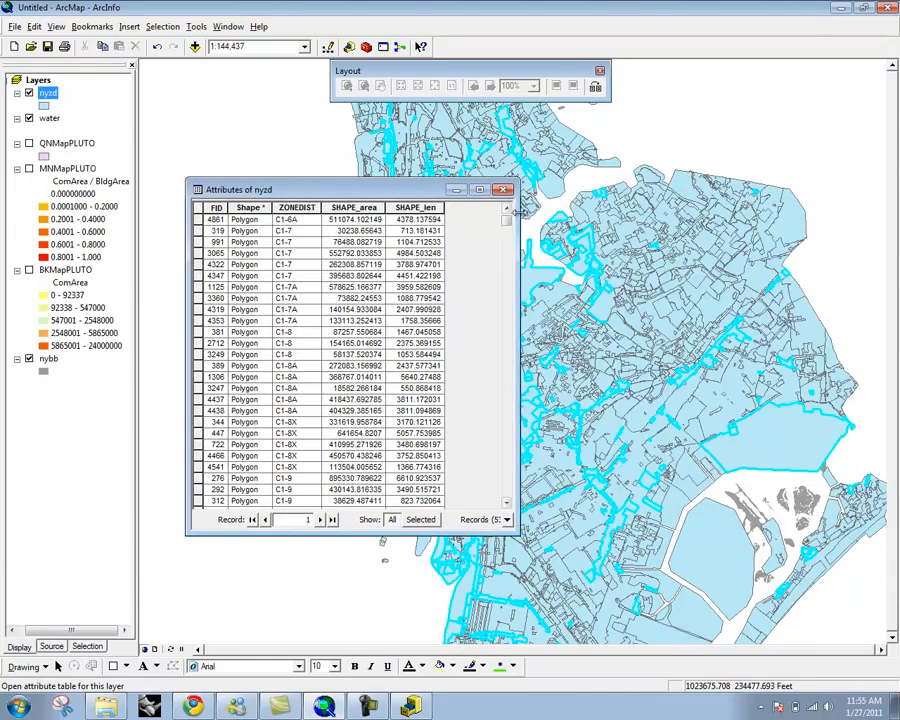
{"action": "left_click_drag", "start_coordinate": [507, 222], "coordinate": [516, 272]}
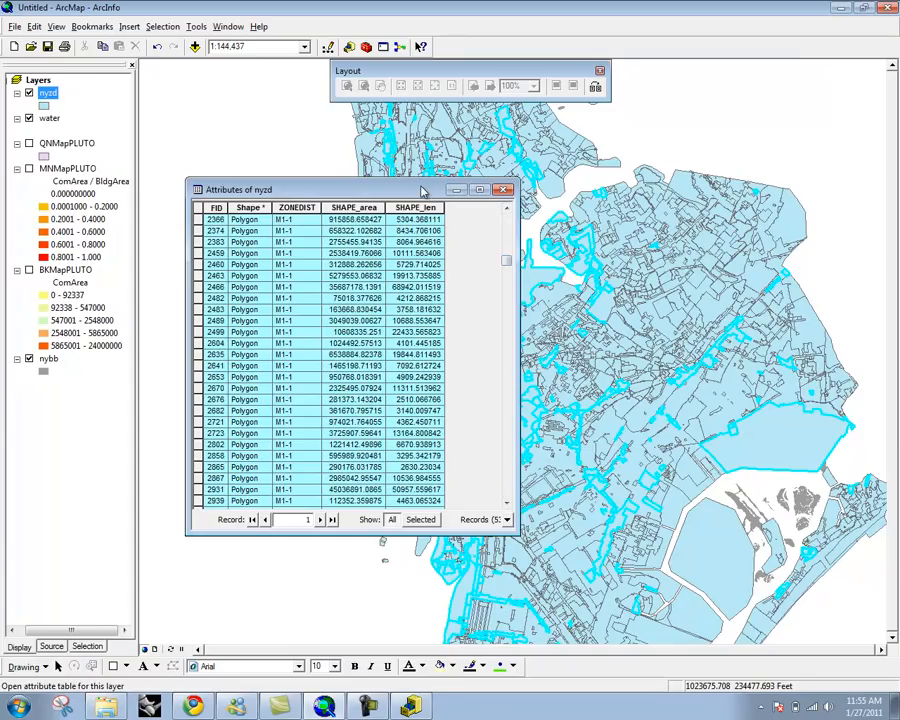
Step: Start a data export from the nyzd layer, limited to selected features and using the layer's source coordinate system
{"action": "right_click", "coordinate": [47, 95]}
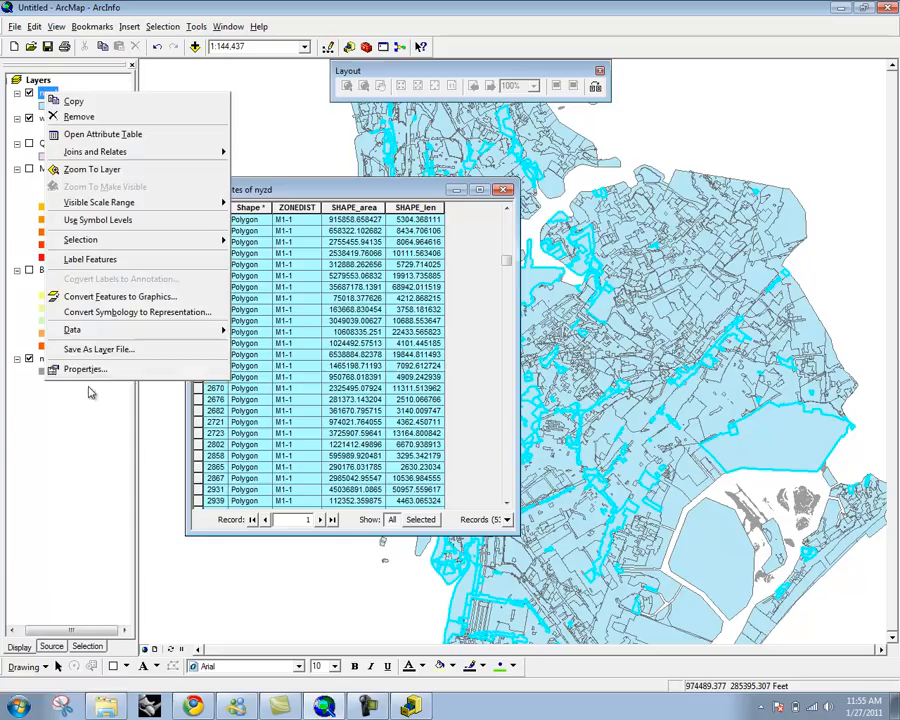
{"action": "mouse_move", "coordinate": [64, 330]}
{"action": "left_click", "coordinate": [264, 348]}
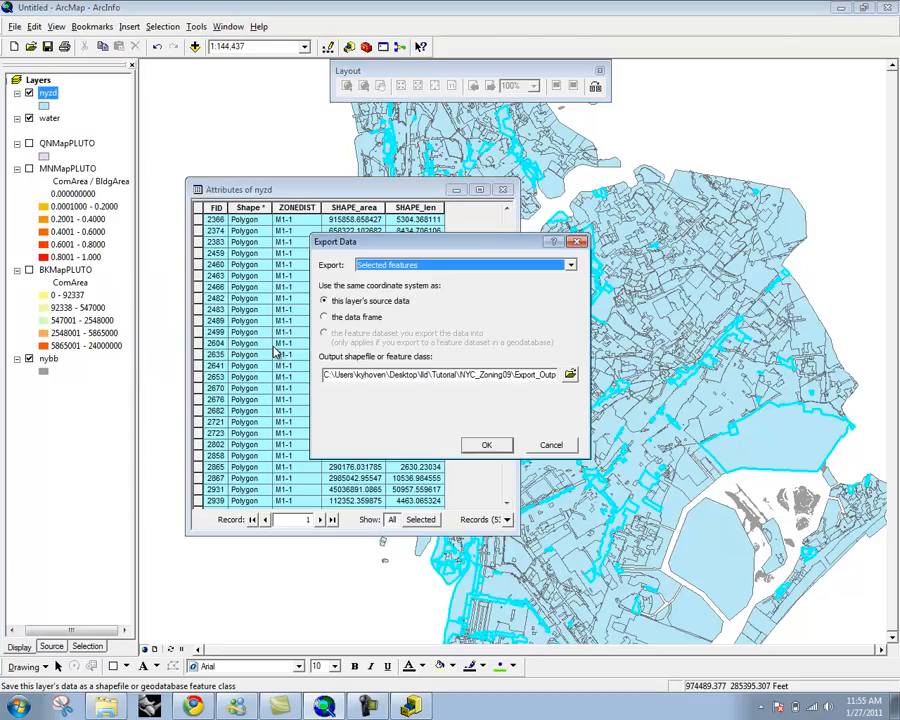
{"action": "left_click", "coordinate": [452, 265]}
{"action": "left_click", "coordinate": [411, 288]}
Step: Set the export's output to a shapefile named nymanfact in the NYC_Zoning09 folder
{"action": "left_click", "coordinate": [570, 374]}
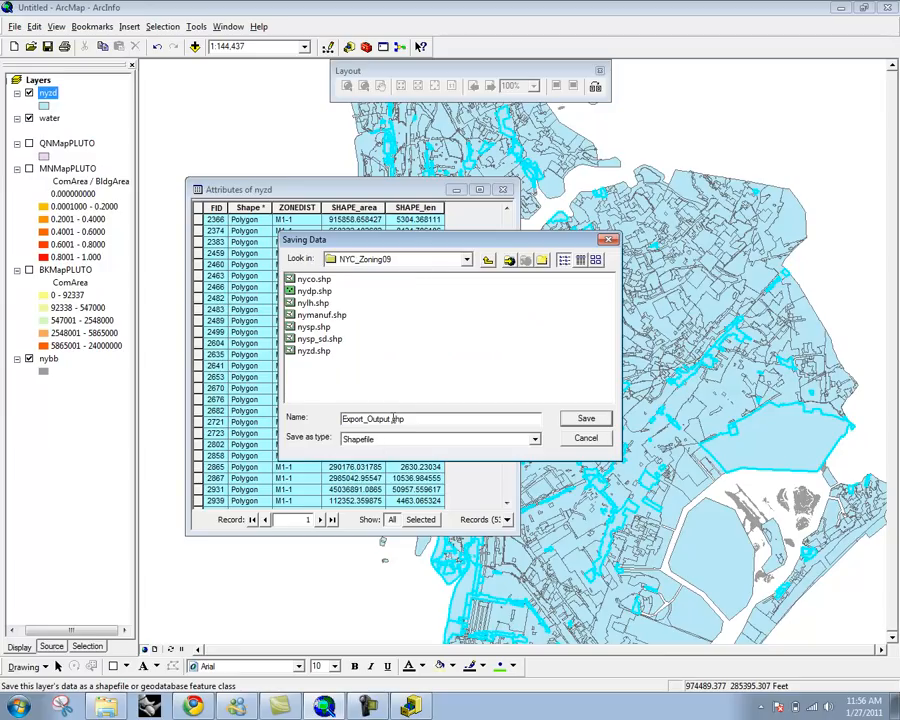
{"action": "left_click_drag", "start_coordinate": [389, 419], "coordinate": [282, 428]}
{"action": "type", "text": "nymanfac"}
{"action": "left_click", "coordinate": [607, 418]}
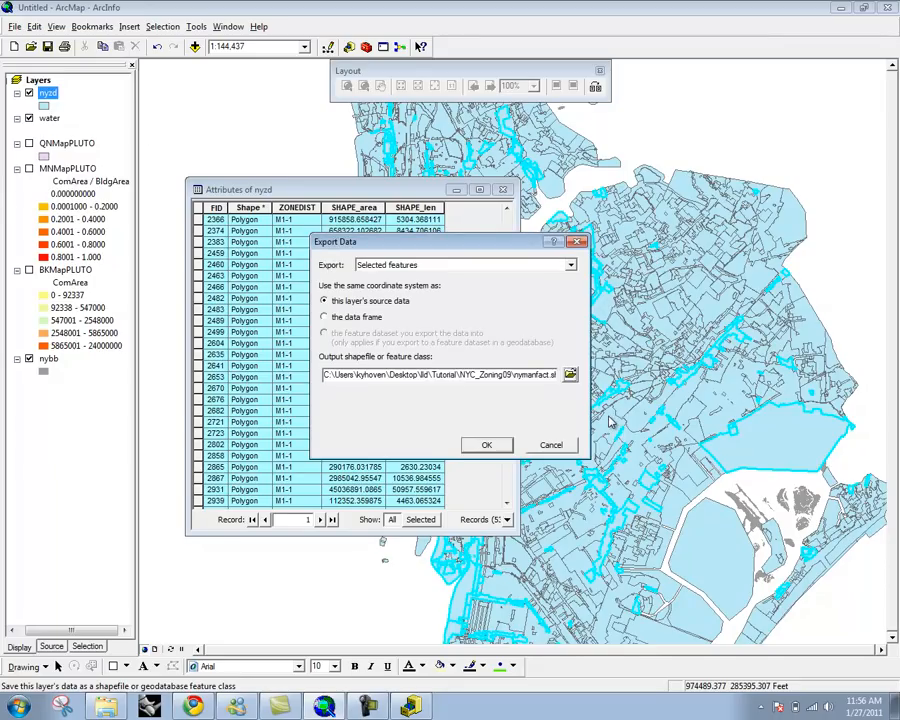
Step: Run the nymanfact export, add the exported data to the map as a layer, and close the nyzd attribute table
{"action": "left_click", "coordinate": [488, 446]}
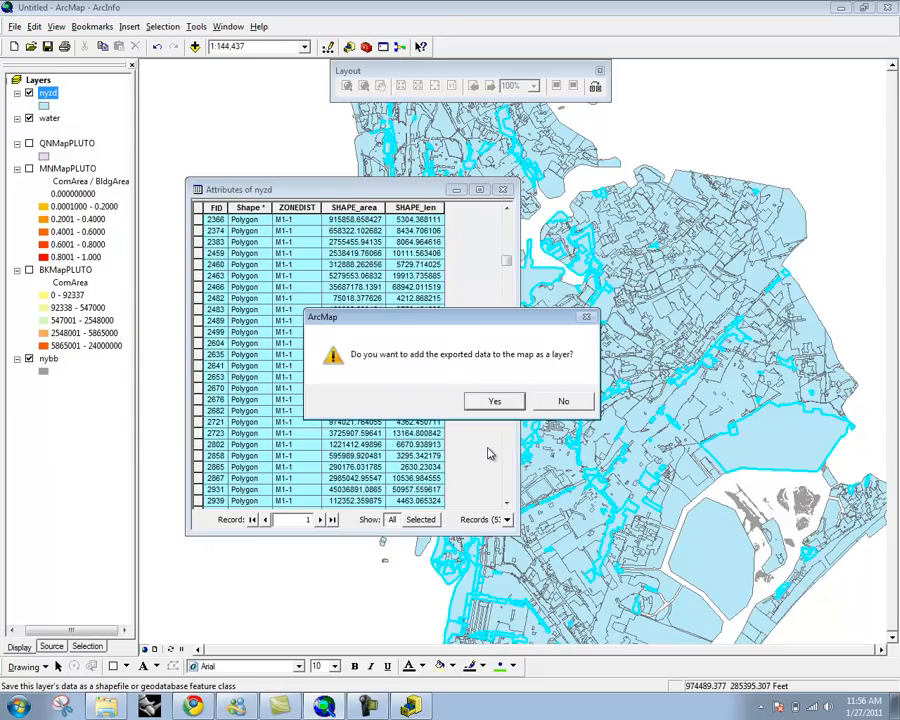
{"action": "left_click", "coordinate": [516, 401]}
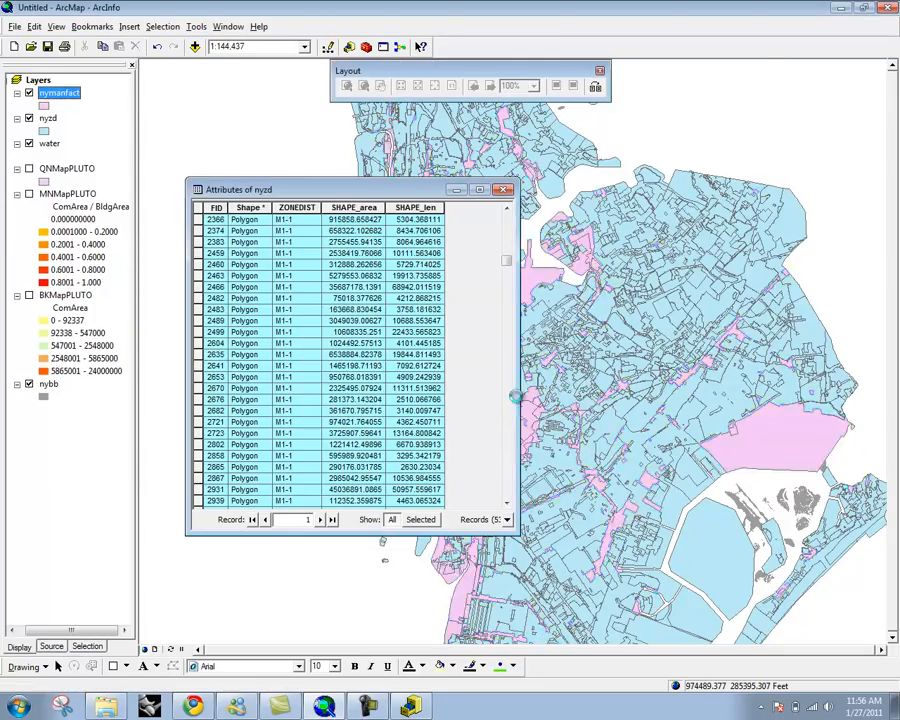
{"action": "left_click", "coordinate": [502, 190]}
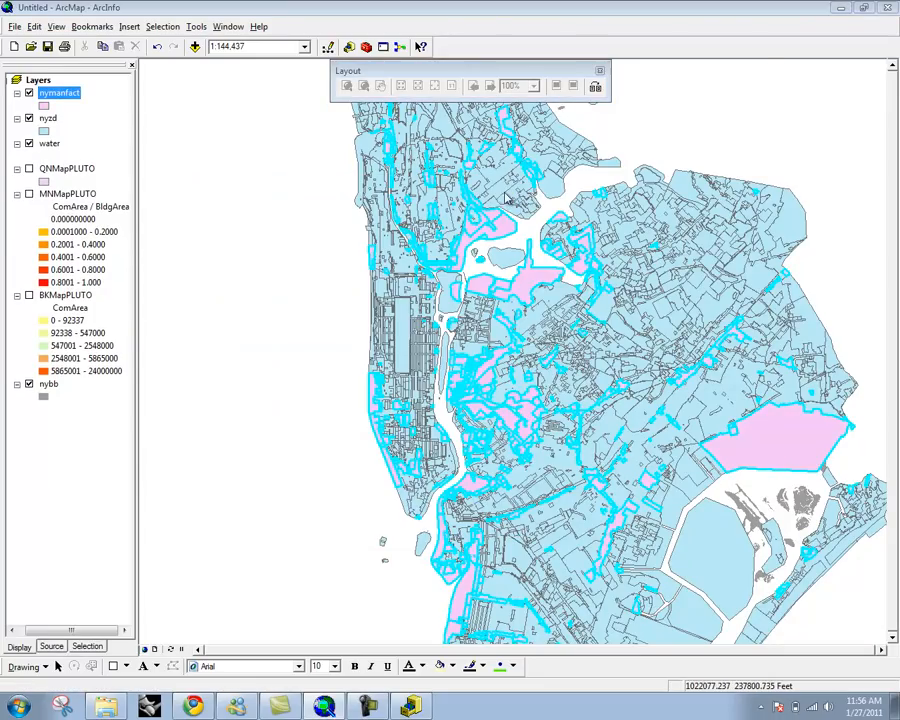
Step: Hide the nyzd layer and examine how the nymanfact districts are distributed across the borough and water layers
{"action": "left_click", "coordinate": [28, 119]}
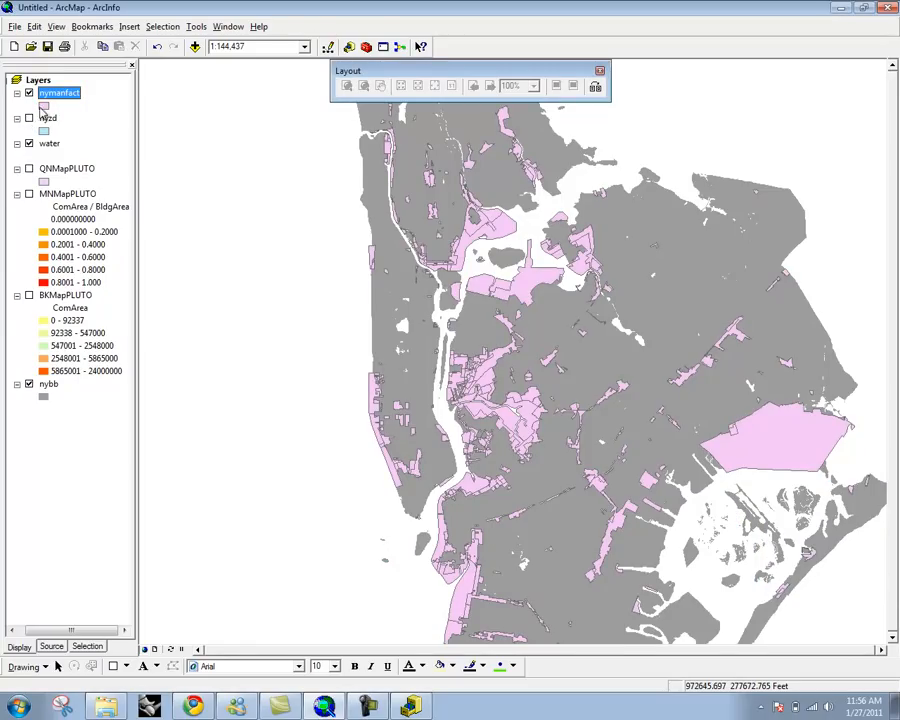
{"action": "left_click", "coordinate": [49, 95]}
{"action": "left_click", "coordinate": [74, 111]}
{"action": "left_click", "coordinate": [28, 93]}
{"action": "left_click", "coordinate": [28, 93]}
{"action": "left_click_drag", "start_coordinate": [566, 274], "coordinate": [580, 314]}
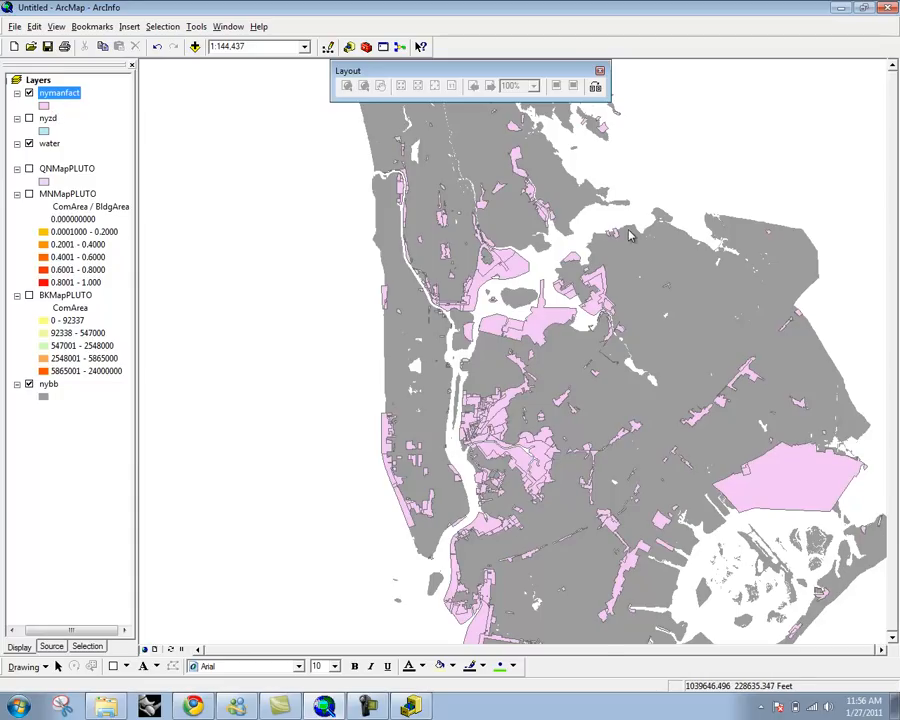
{"action": "left_click_drag", "start_coordinate": [631, 235], "coordinate": [586, 220]}
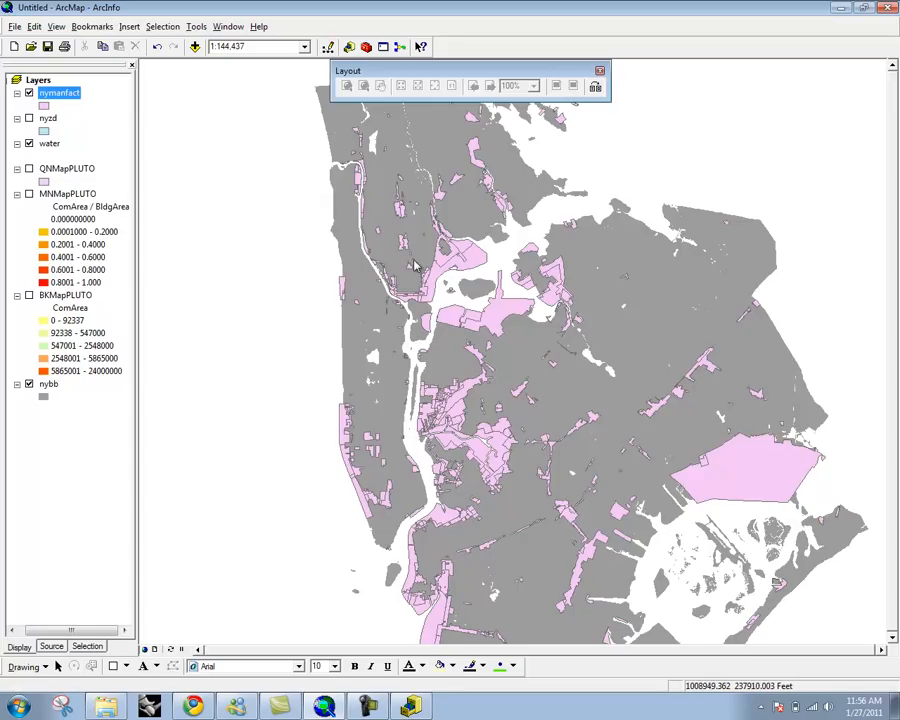
{"action": "left_click_drag", "start_coordinate": [418, 260], "coordinate": [428, 261]}
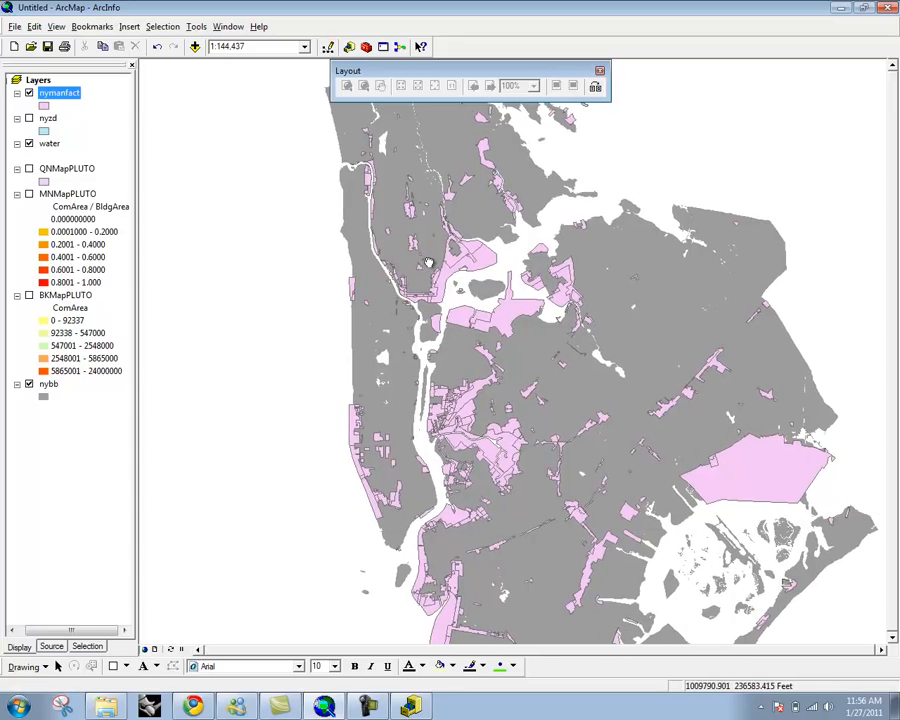
{"action": "left_click", "coordinate": [50, 143]}
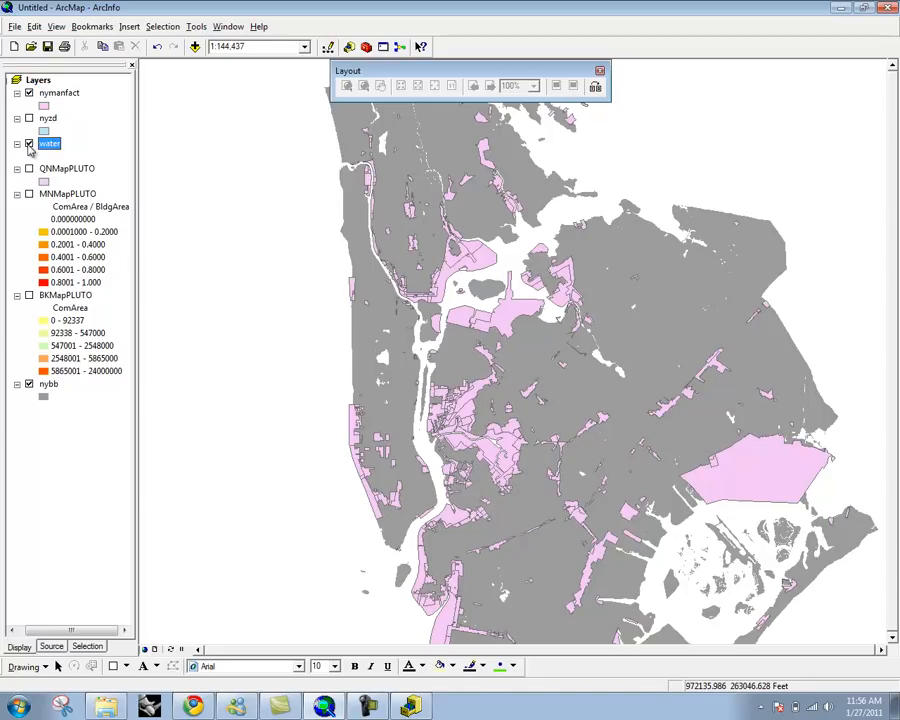
{"action": "left_click", "coordinate": [48, 385]}
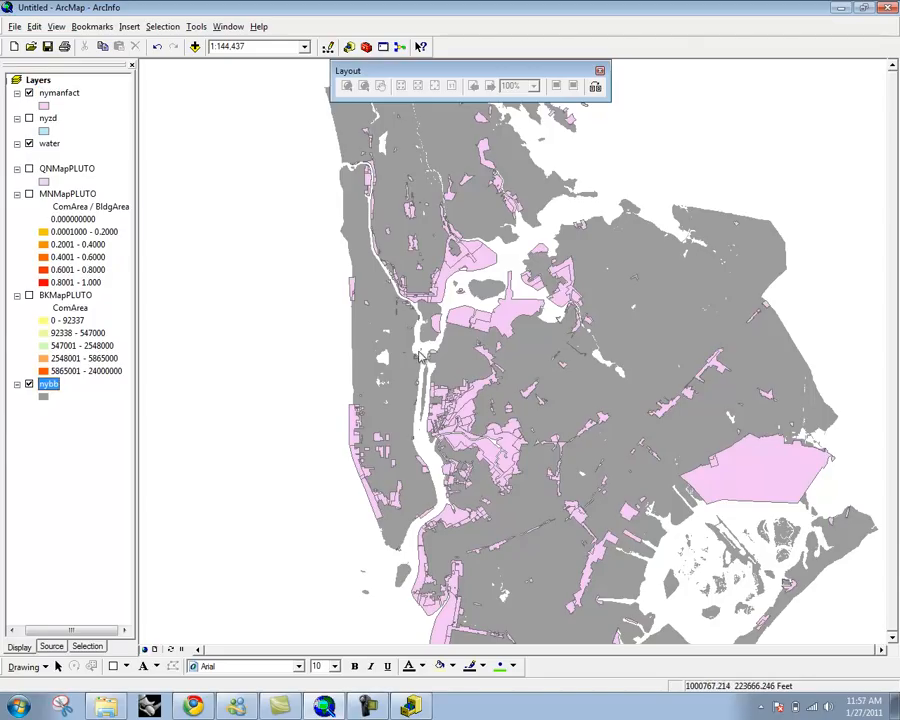
{"action": "left_click_drag", "start_coordinate": [397, 305], "coordinate": [378, 304]}
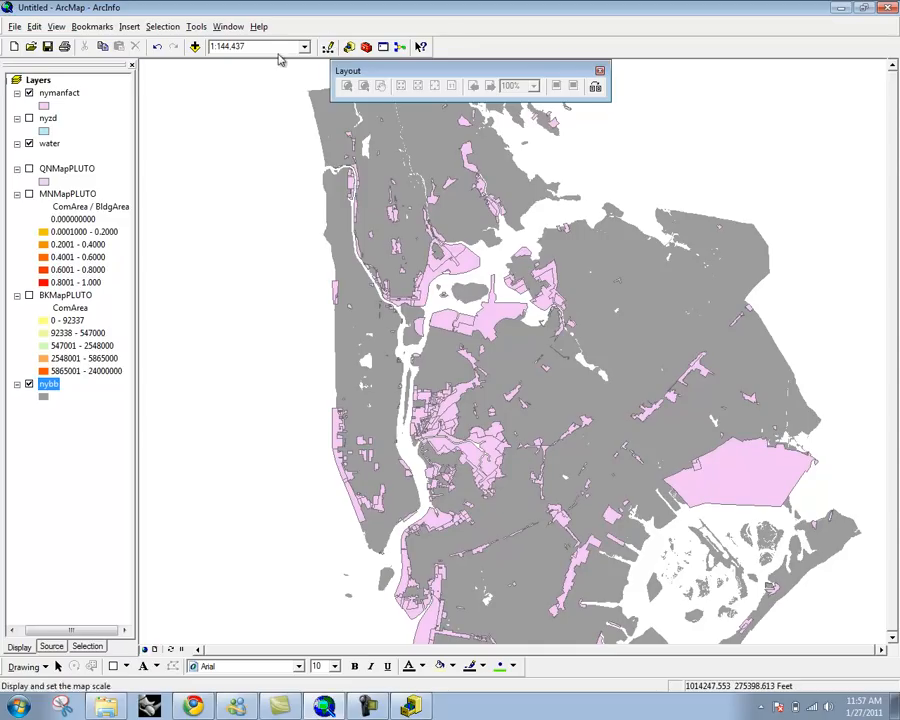
Step: Show the Editor toolbar and dock it above the Standard toolbar
{"action": "left_click", "coordinate": [229, 27]}
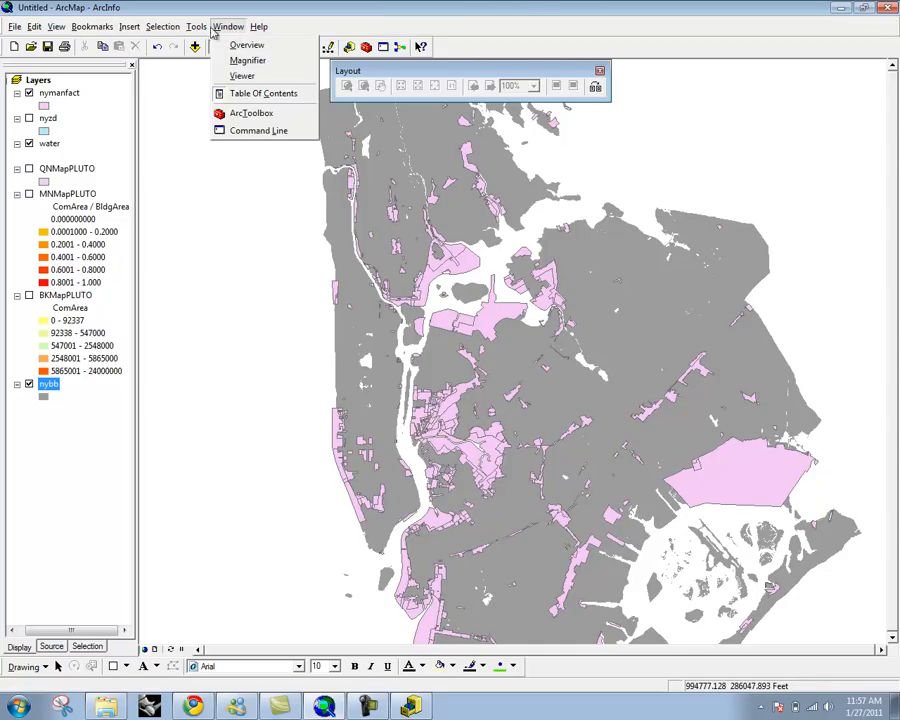
{"action": "mouse_move", "coordinate": [202, 29]}
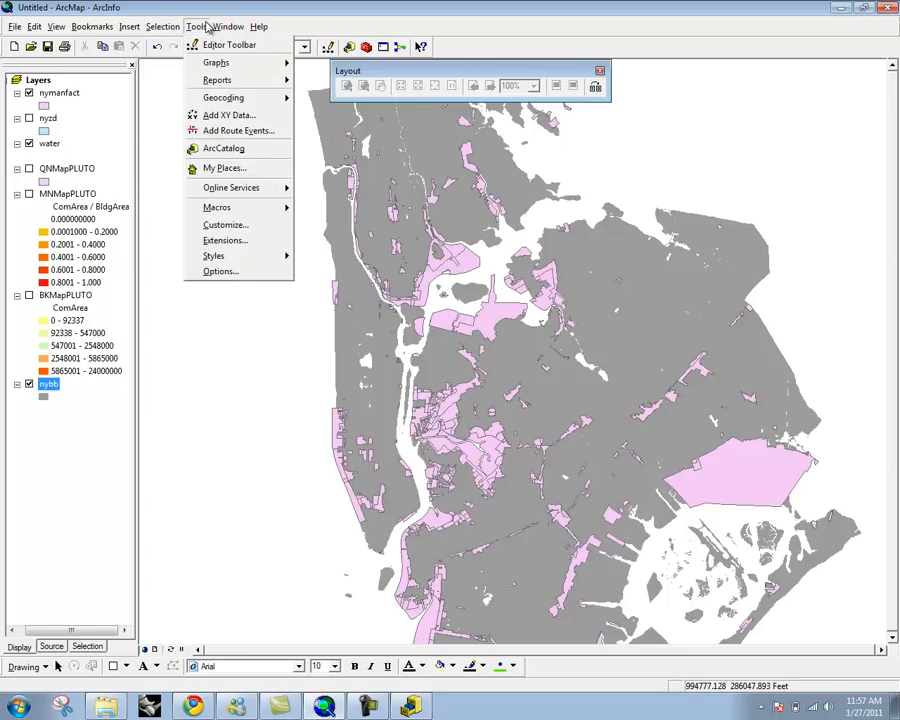
{"action": "left_click", "coordinate": [206, 23]}
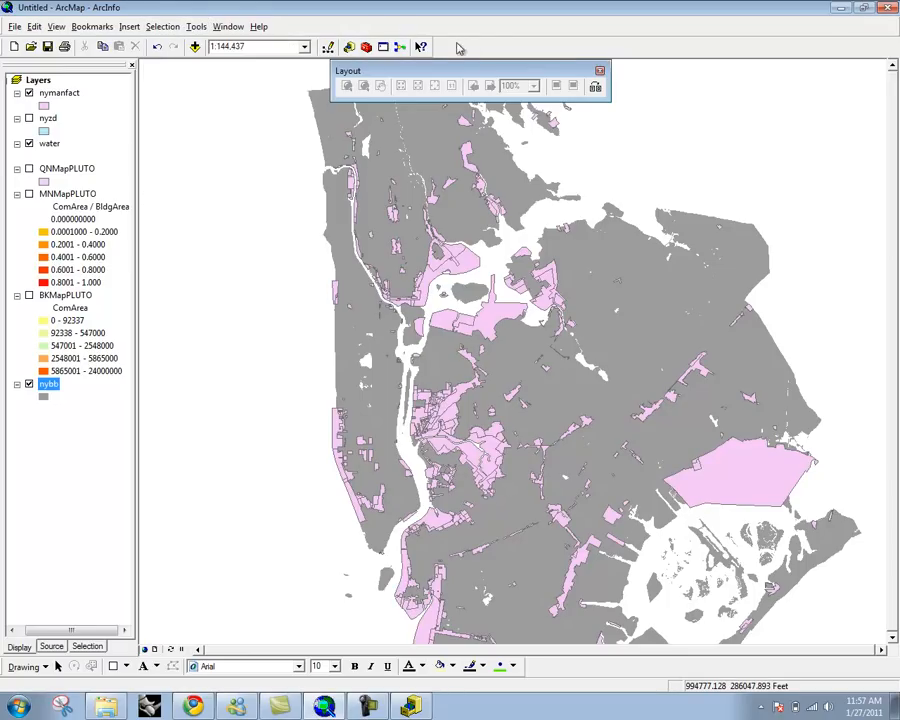
{"action": "right_click", "coordinate": [497, 25]}
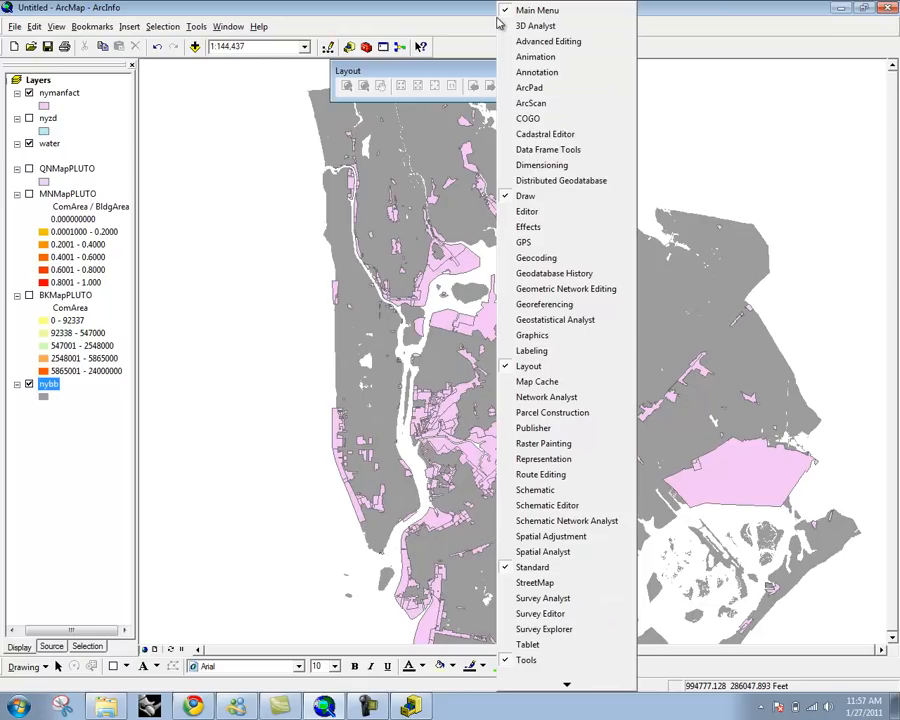
{"action": "left_click", "coordinate": [481, 35]}
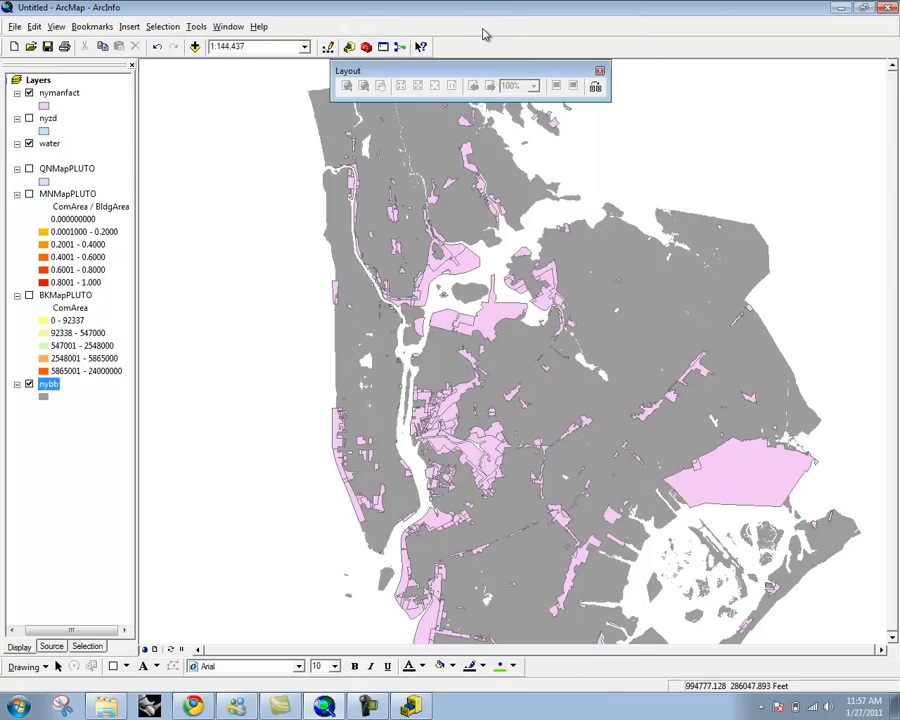
{"action": "right_click", "coordinate": [483, 35]}
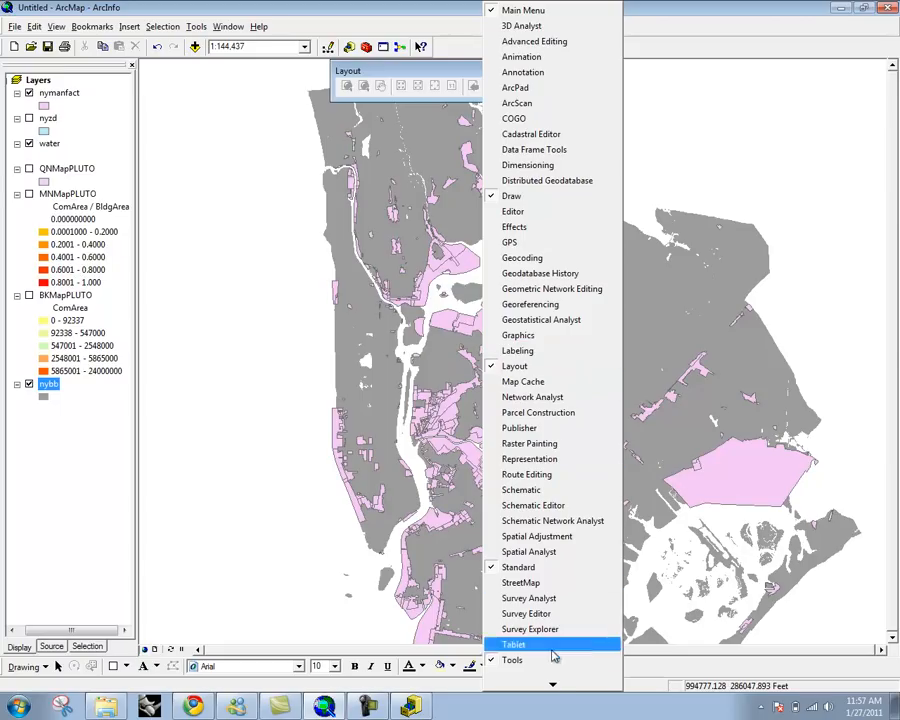
{"action": "mouse_move", "coordinate": [552, 684]}
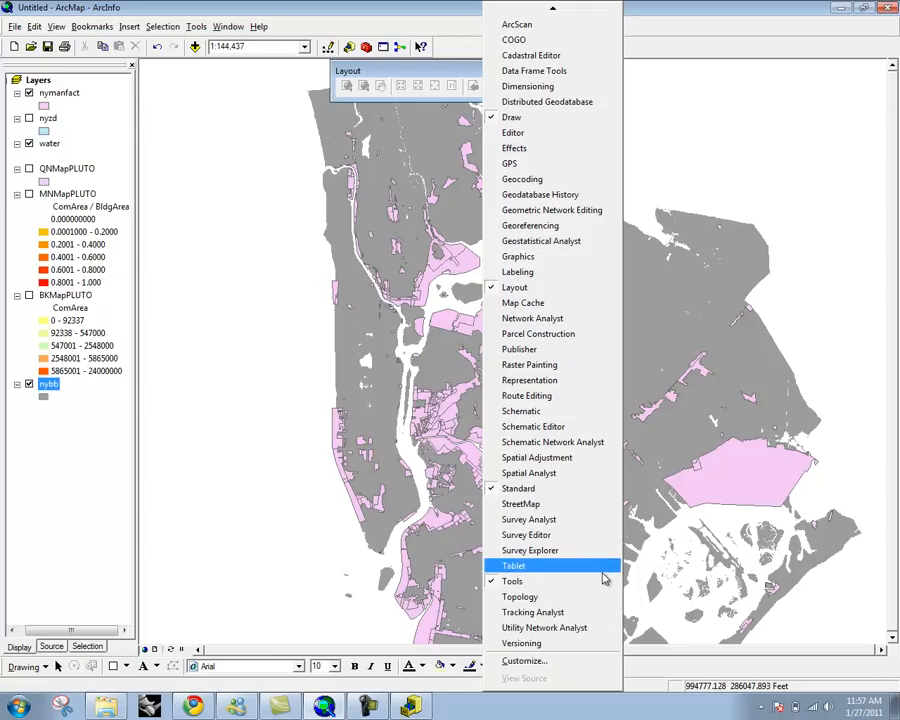
{"action": "mouse_move", "coordinate": [552, 11]}
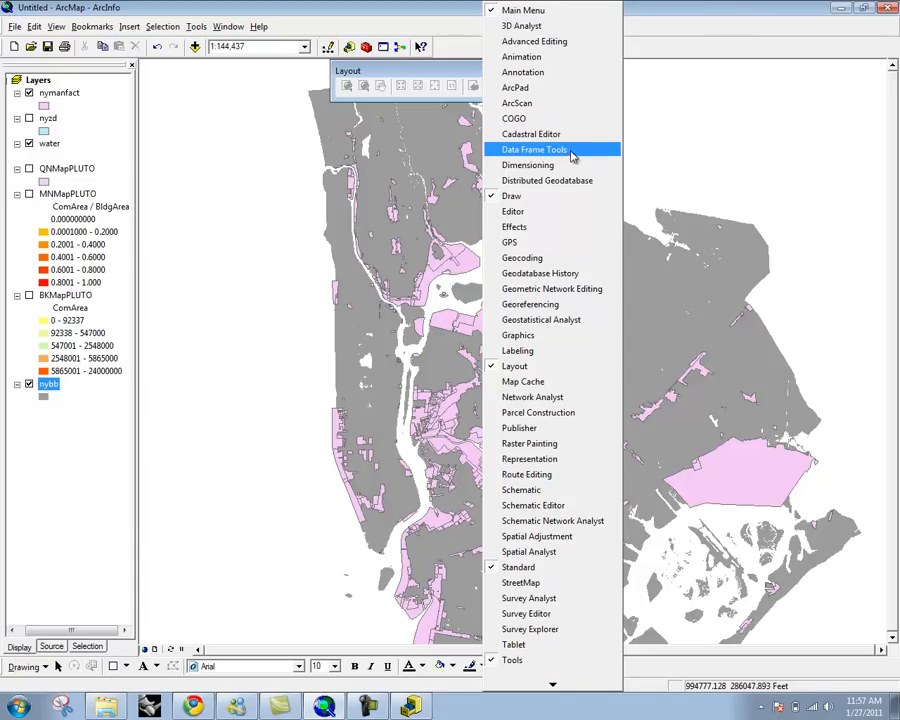
{"action": "left_click", "coordinate": [573, 213]}
{"action": "left_click_drag", "start_coordinate": [442, 84], "coordinate": [506, 46]}
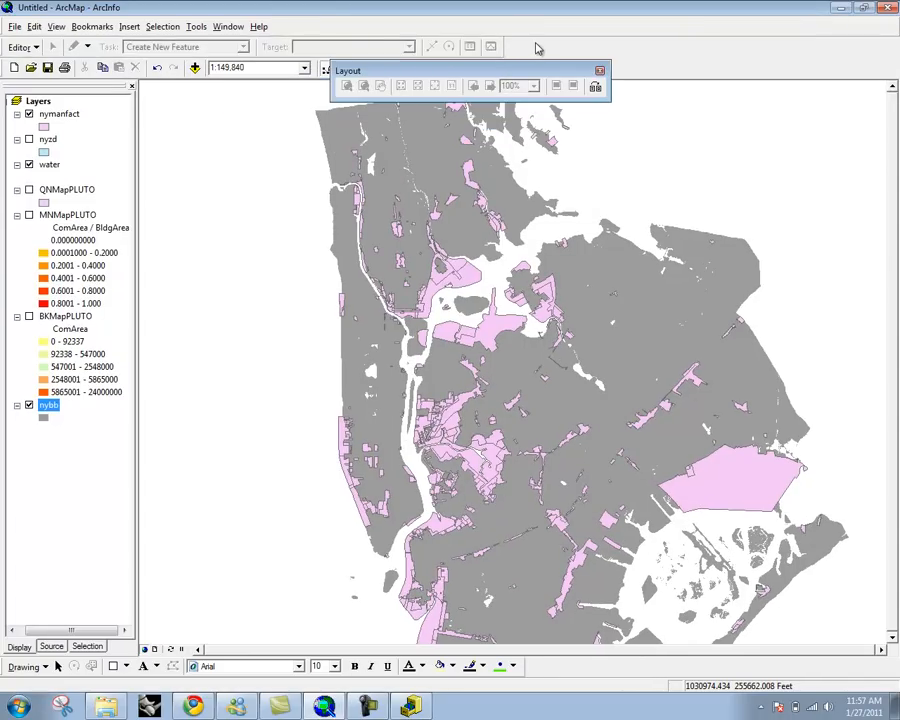
Step: View the selection options without changing them, and move the Layout toolbar off the Standard toolbar onto the map area
{"action": "right_click", "coordinate": [538, 48]}
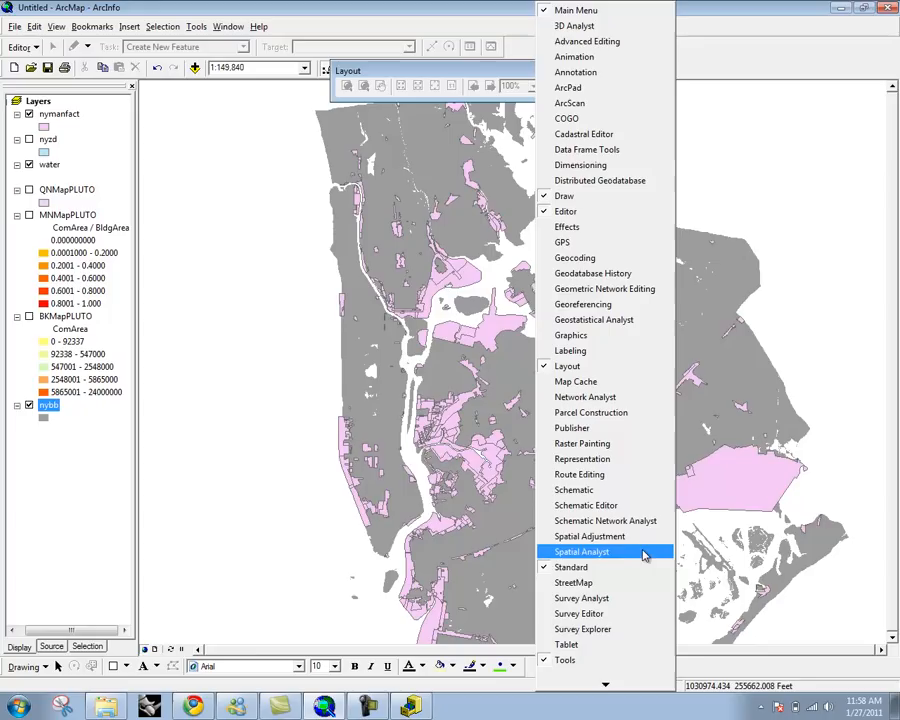
{"action": "mouse_move", "coordinate": [614, 688]}
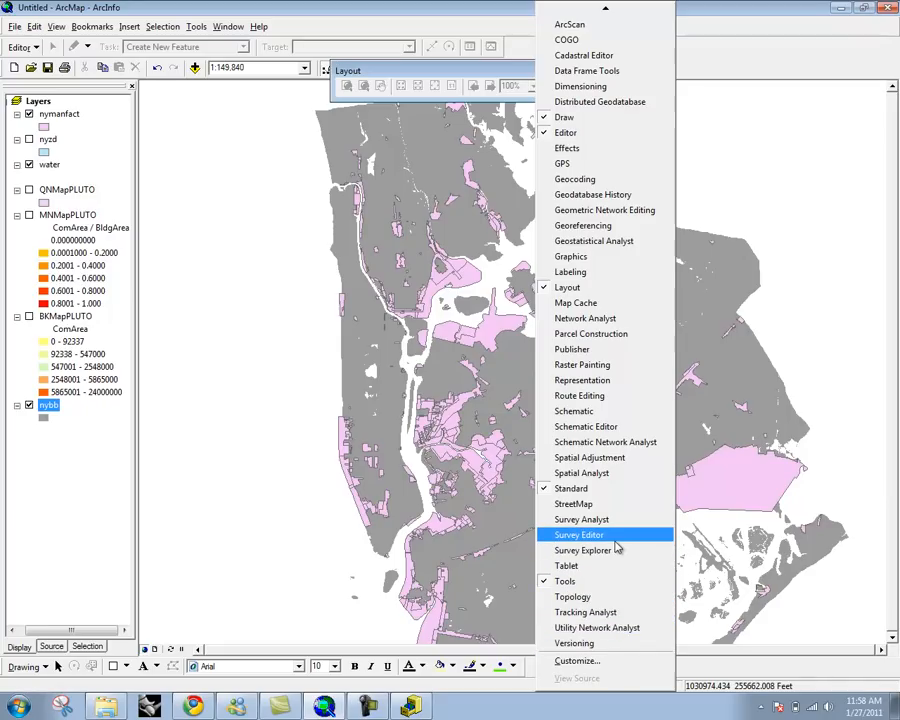
{"action": "key", "text": "Escape"}
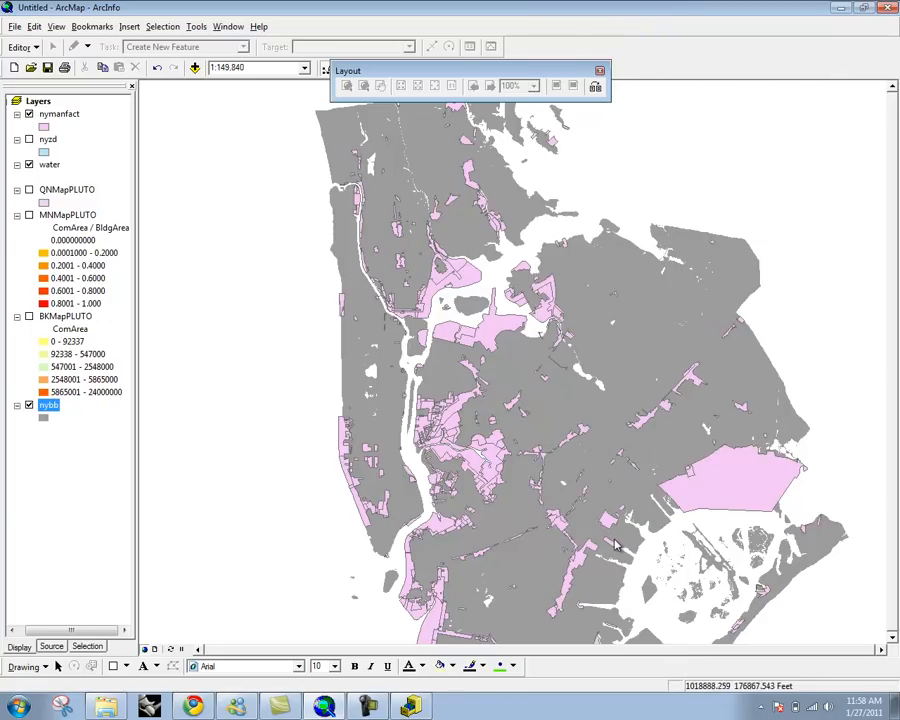
{"action": "left_click", "coordinate": [163, 27]}
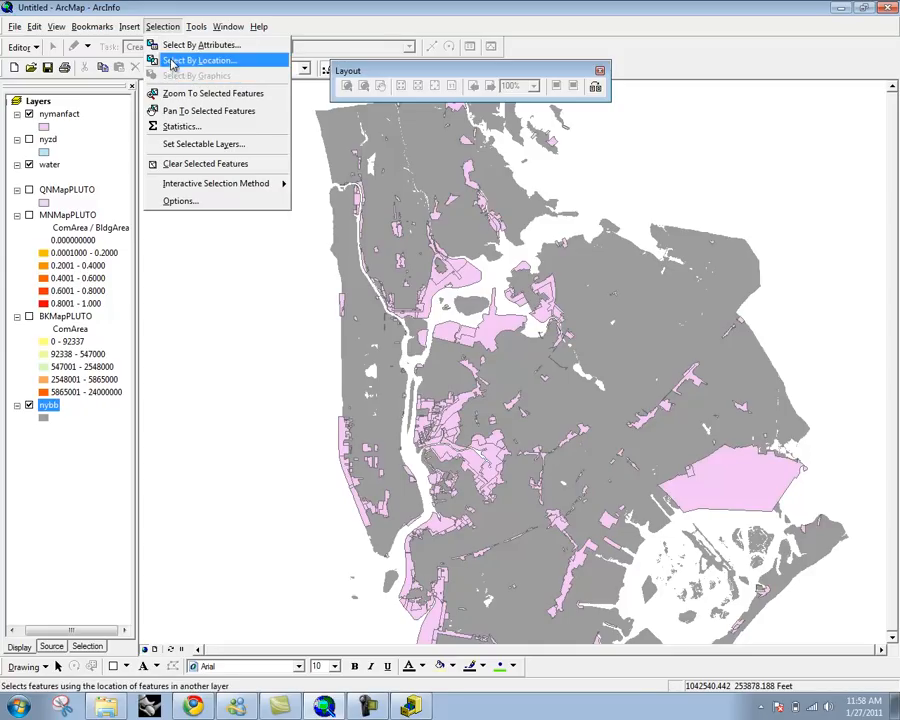
{"action": "left_click", "coordinate": [181, 201]}
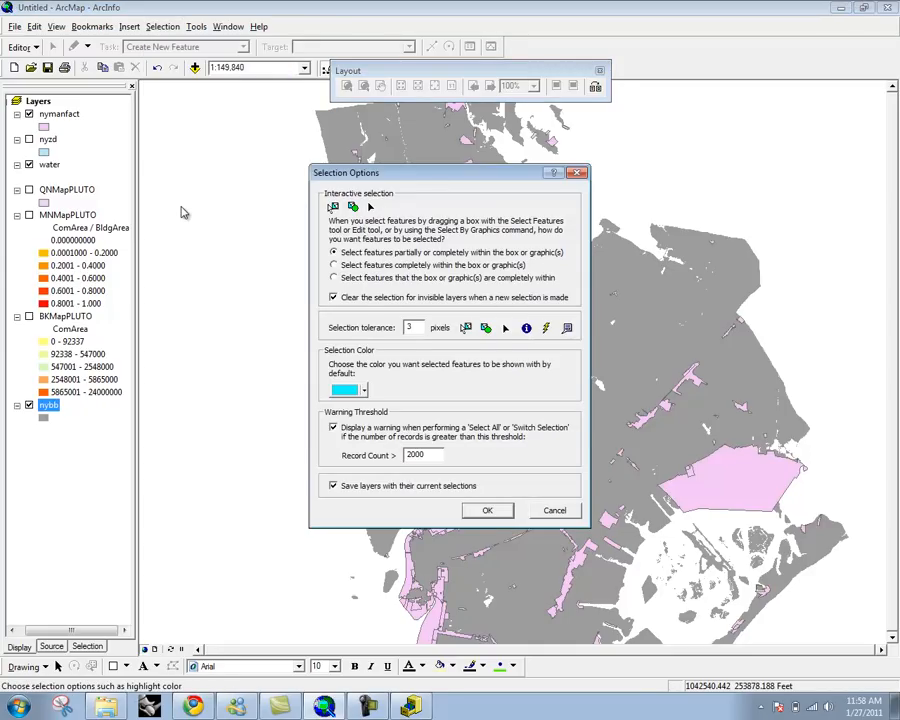
{"action": "left_click", "coordinate": [580, 174]}
{"action": "left_click_drag", "start_coordinate": [520, 70], "coordinate": [403, 191]}
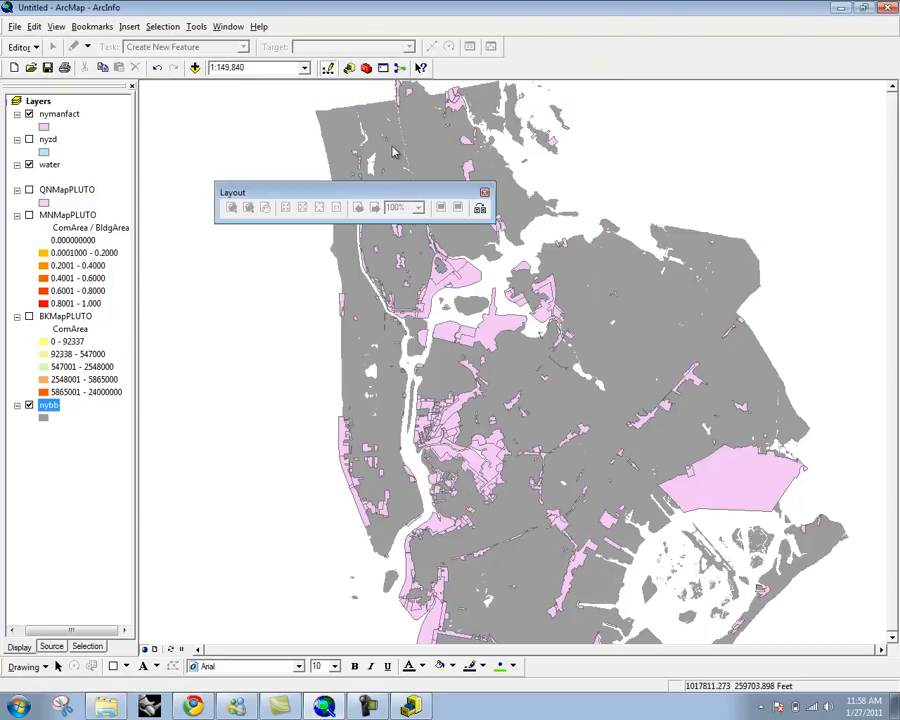
Step: Show the Advanced Editing and Data Frame Tools toolbars to check their tools, and close both
{"action": "right_click", "coordinate": [454, 73]}
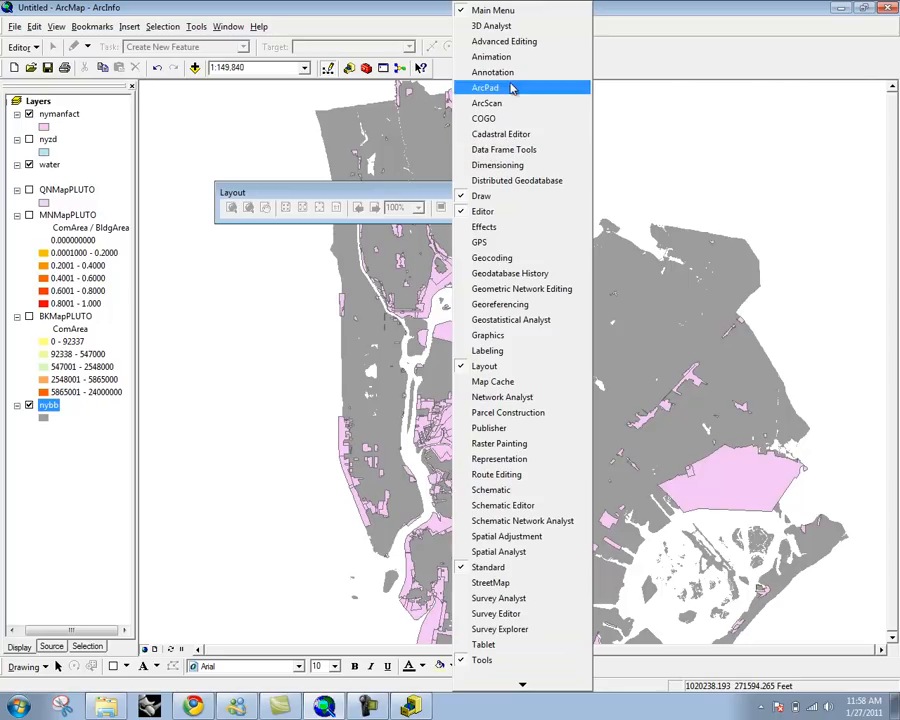
{"action": "left_click", "coordinate": [514, 41]}
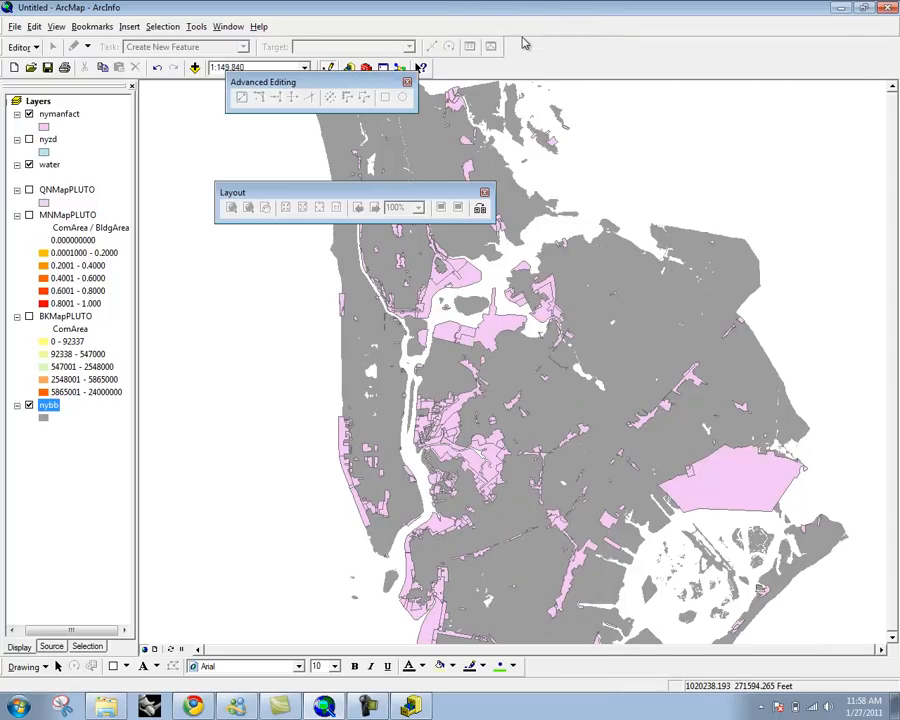
{"action": "right_click", "coordinate": [464, 74]}
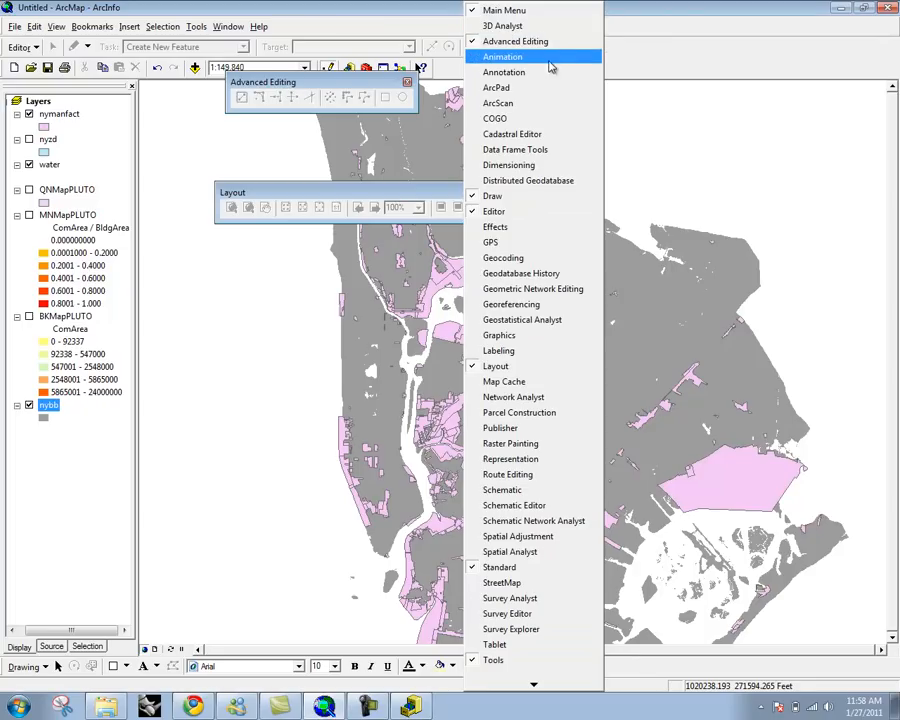
{"action": "left_click", "coordinate": [531, 149]}
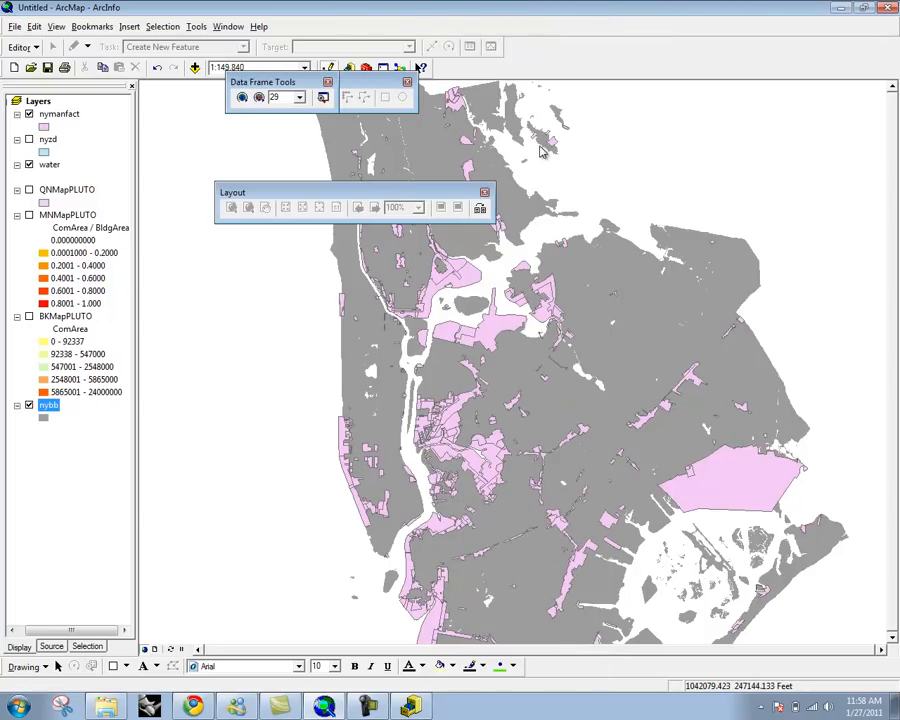
{"action": "left_click", "coordinate": [327, 82]}
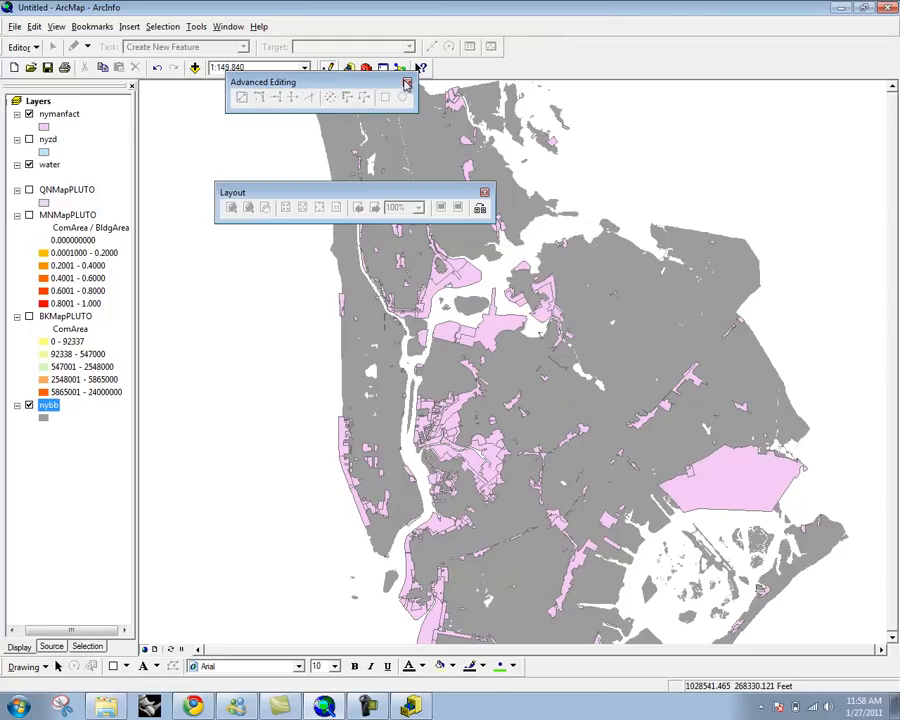
{"action": "left_click", "coordinate": [407, 82]}
Step: Show the Graphics toolbar, and open the Spatial Adjustment toolbar to check its tools and close it again
{"action": "right_click", "coordinate": [450, 76]}
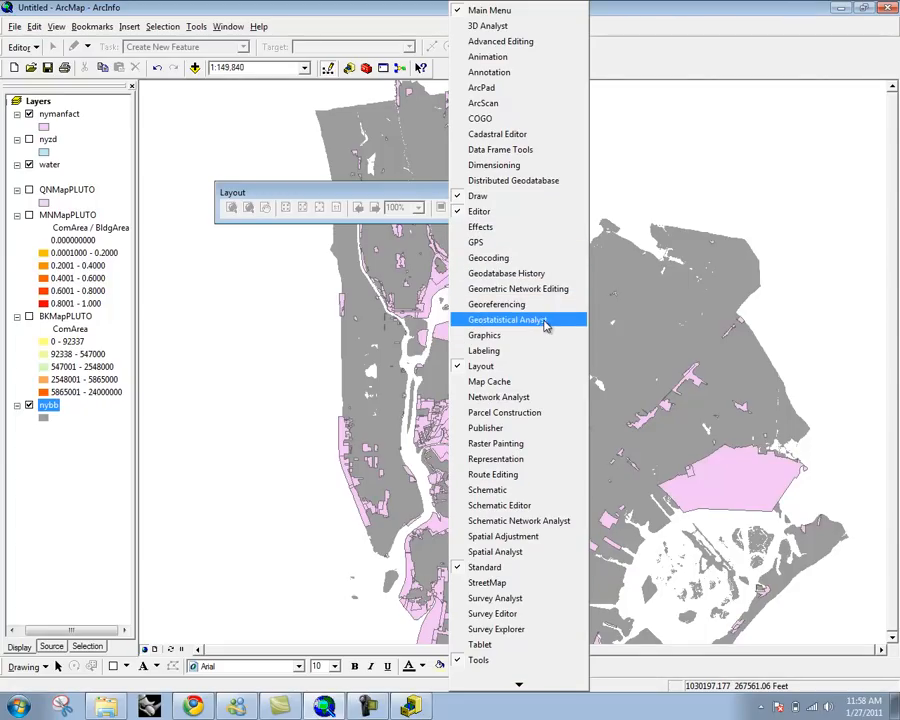
{"action": "left_click", "coordinate": [540, 336]}
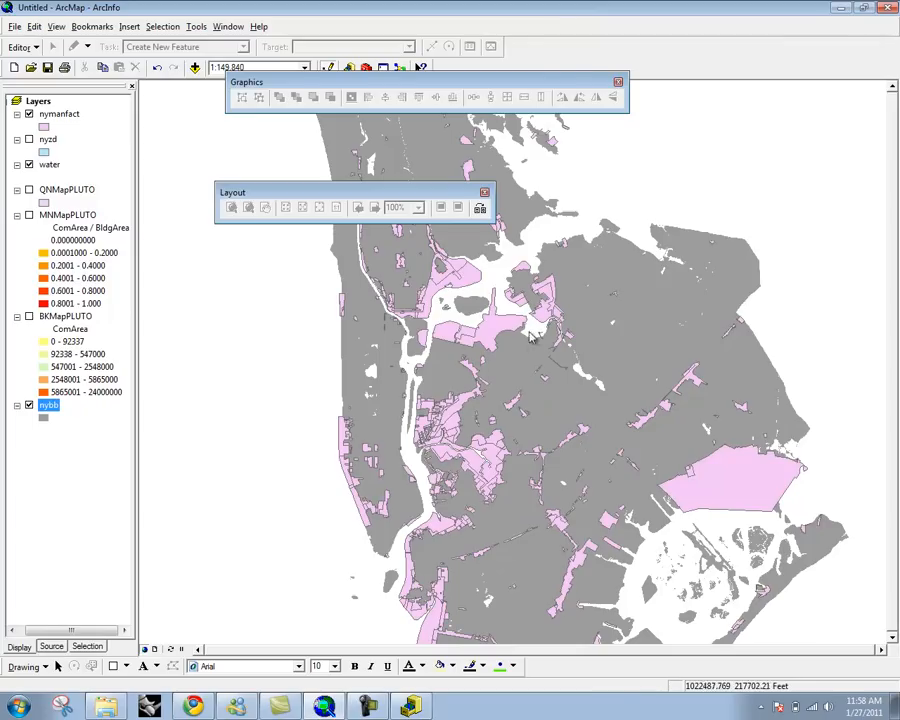
{"action": "right_click", "coordinate": [558, 51]}
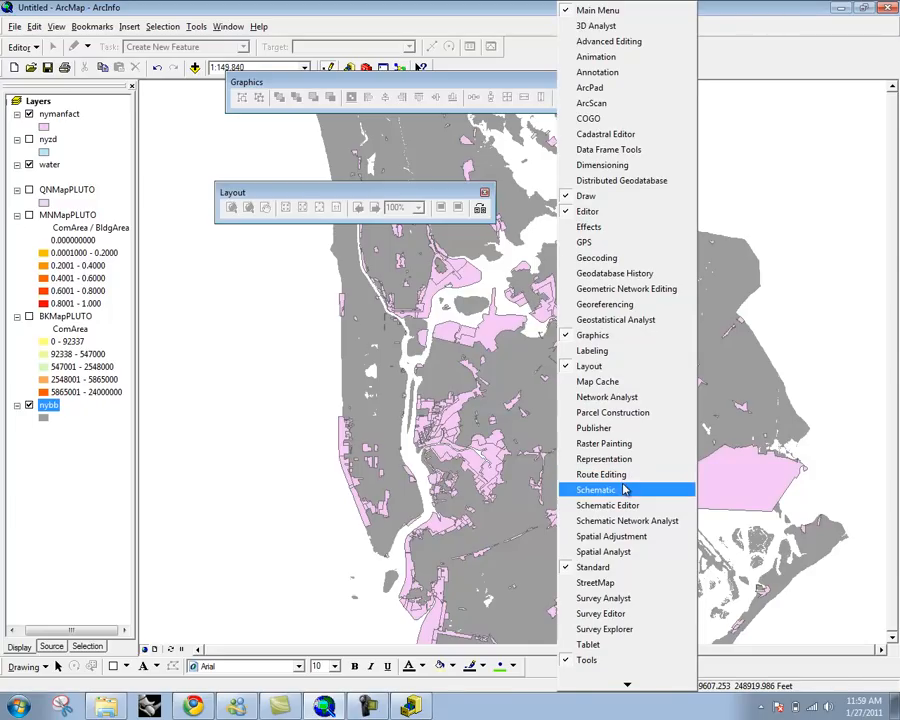
{"action": "left_click", "coordinate": [628, 537]}
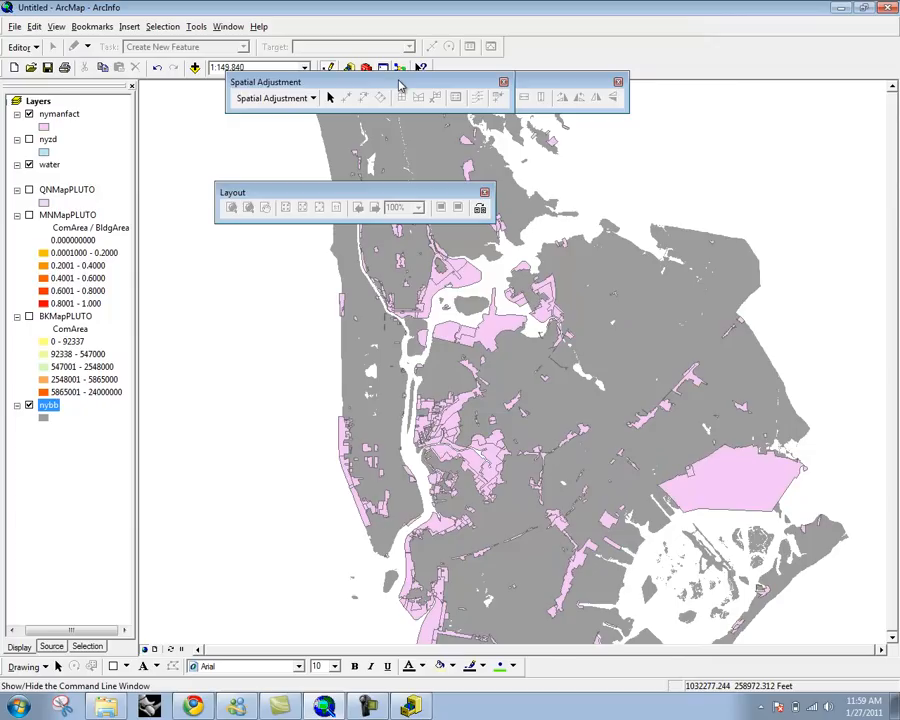
{"action": "left_click_drag", "start_coordinate": [405, 84], "coordinate": [370, 148]}
{"action": "left_click", "coordinate": [468, 146]}
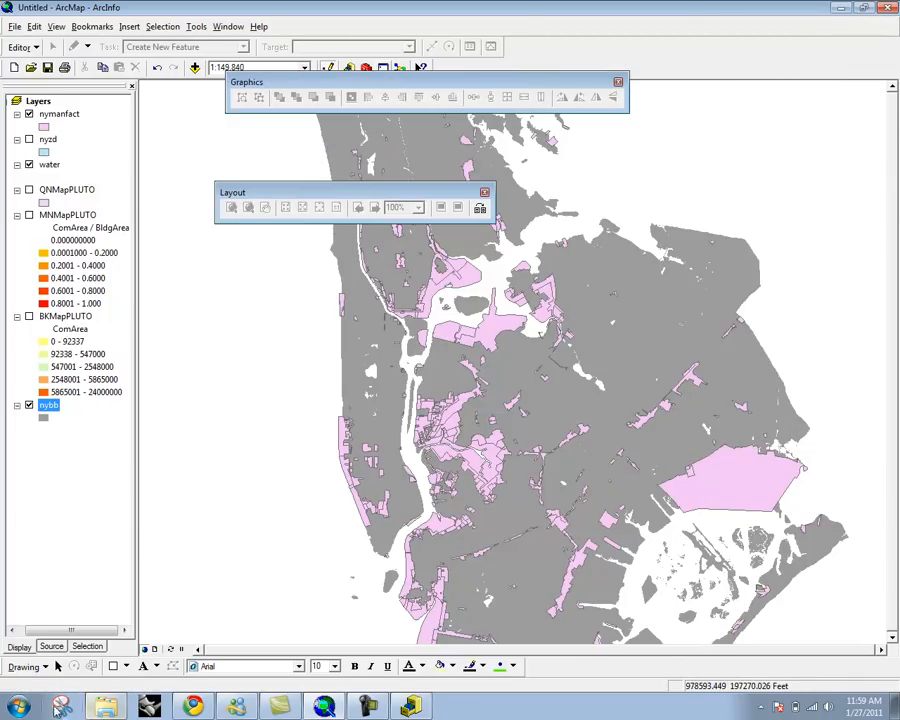
Step: Switch to Chrome and search the web for "selection toolbar arcgis" in a new tab
{"action": "left_click", "coordinate": [193, 706]}
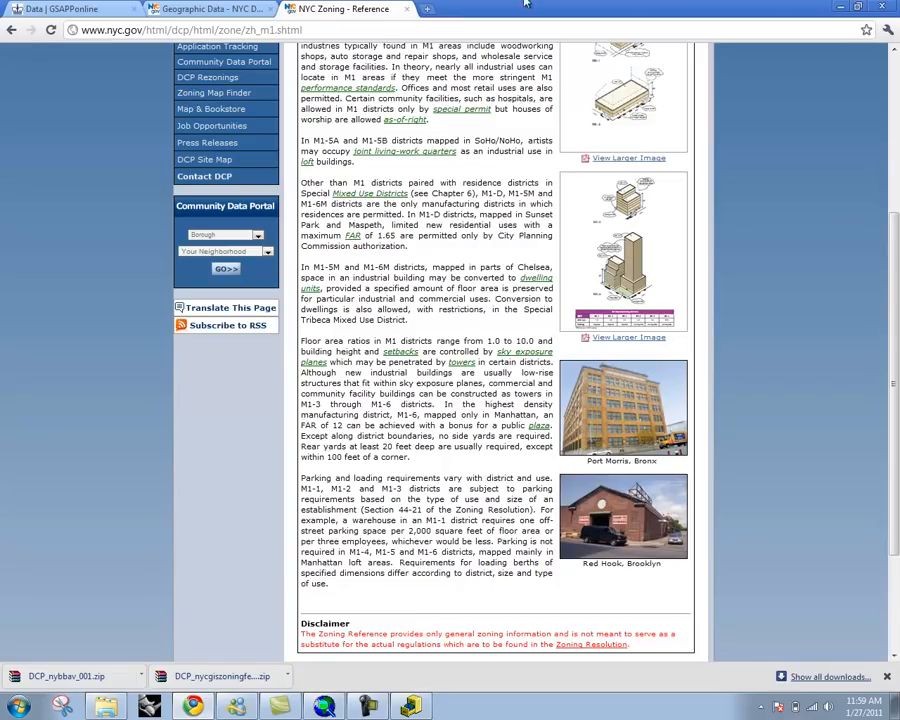
{"action": "left_click", "coordinate": [428, 10]}
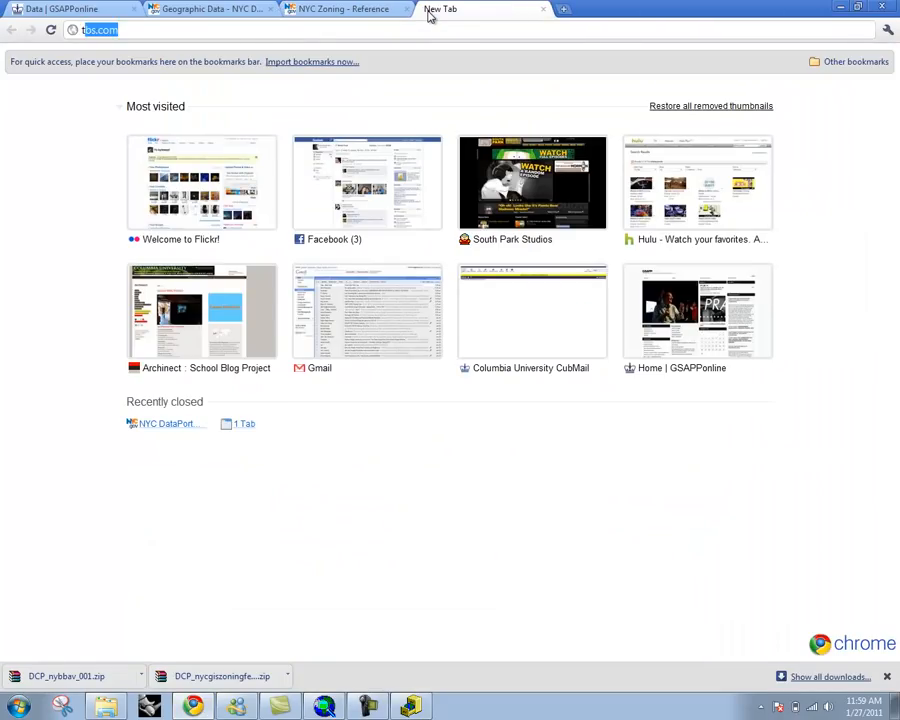
{"action": "type", "text": "selection"}
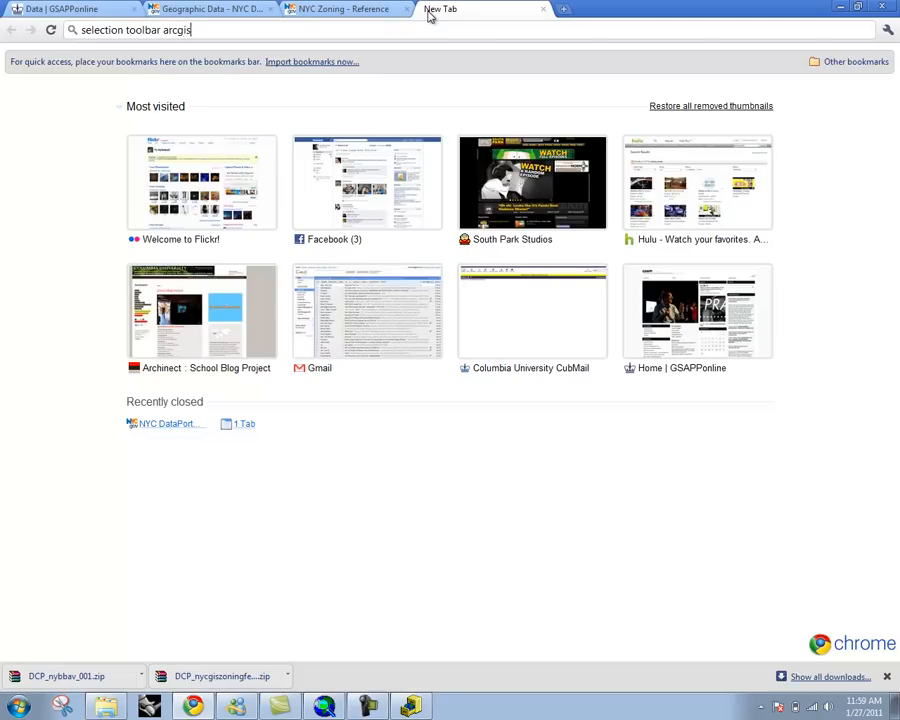
{"action": "type", "text": "toolbar arcgis"}
{"action": "key", "text": "Return"}
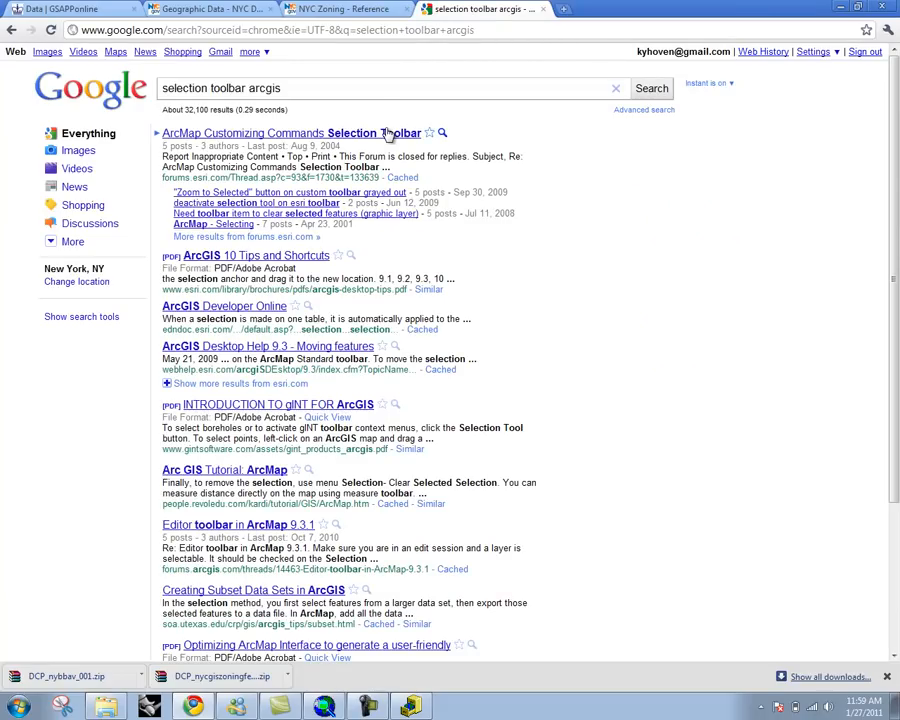
Step: Read the ESRI forum thread "ArcMap Customizing Commands Selection Toolbar" and return to the search results
{"action": "left_click", "coordinate": [388, 134]}
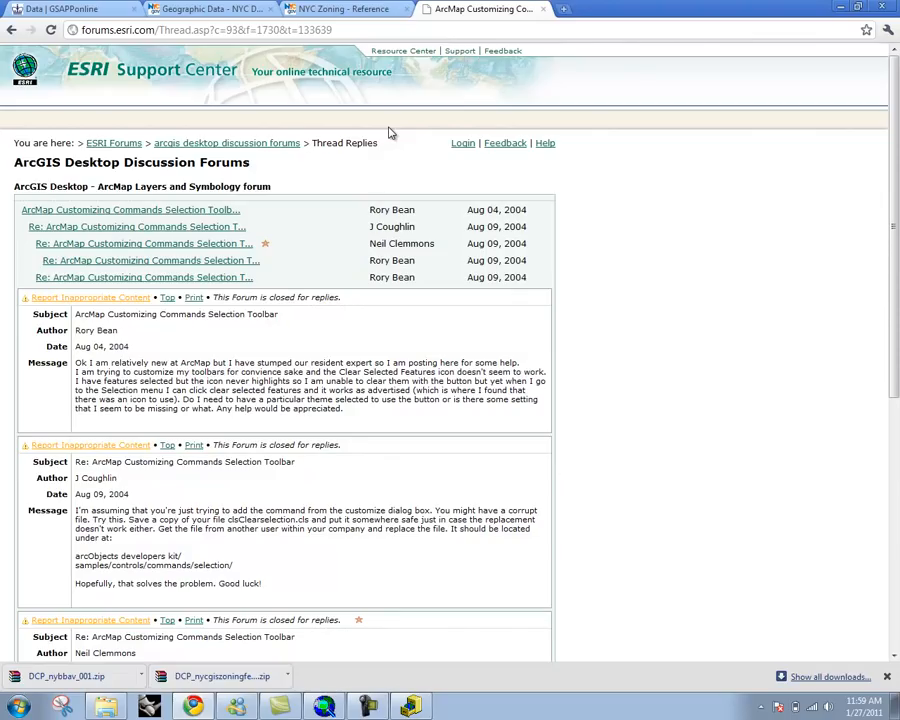
{"action": "scroll", "coordinate": [390, 133], "scroll_direction": "down", "scroll_amount": 2}
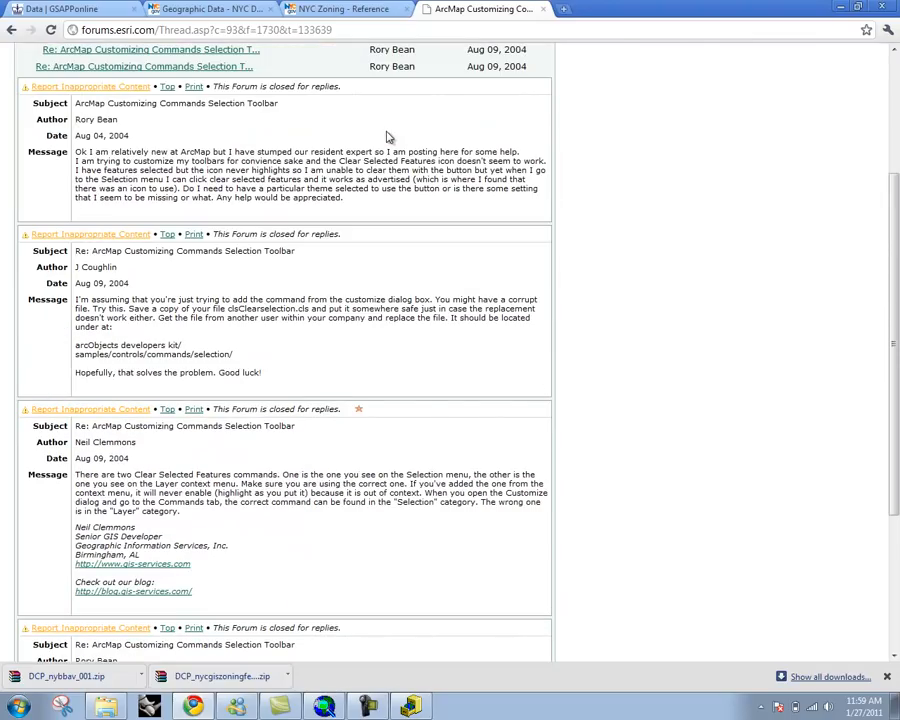
{"action": "scroll", "coordinate": [364, 207], "scroll_direction": "down", "scroll_amount": 1}
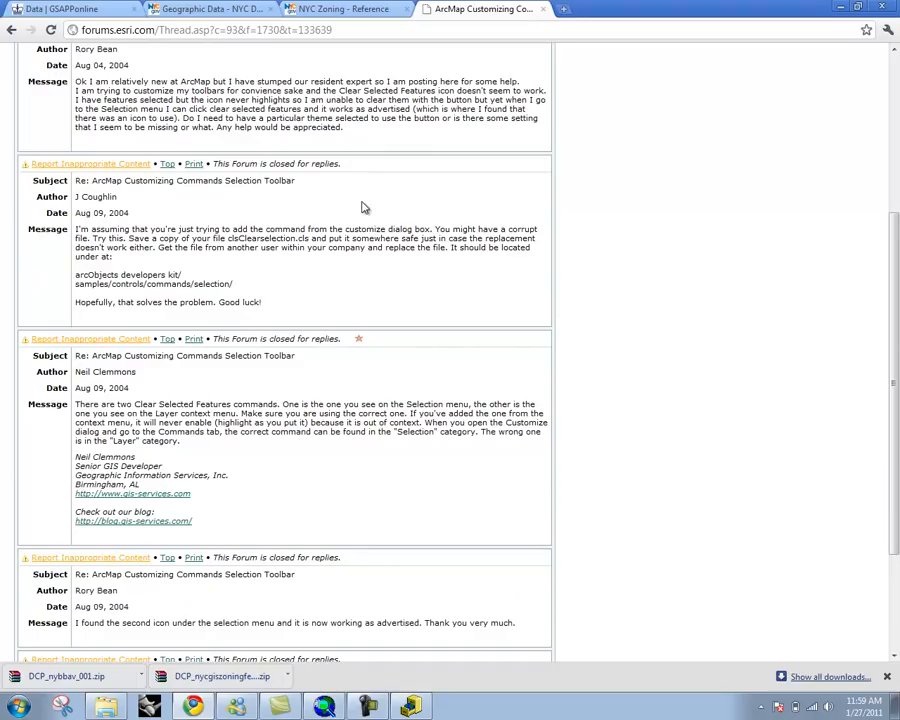
{"action": "left_click", "coordinate": [12, 29]}
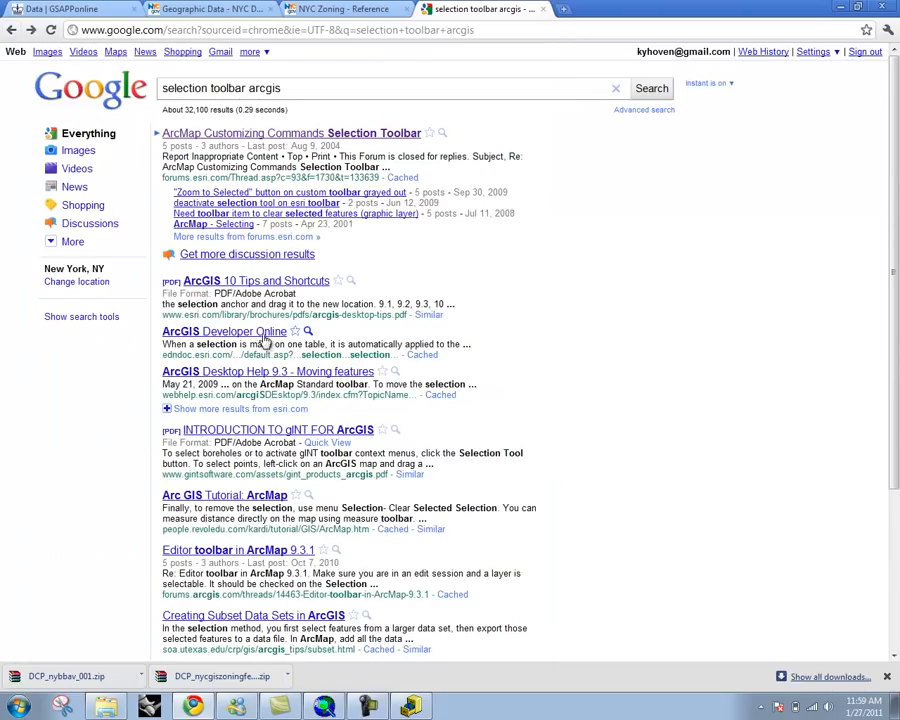
Step: Open the "Arc GIS Tutorial: ArcMap" search result and read its section on the ArcMap layers and toolbars
{"action": "scroll", "coordinate": [277, 341], "scroll_direction": "down", "scroll_amount": 1}
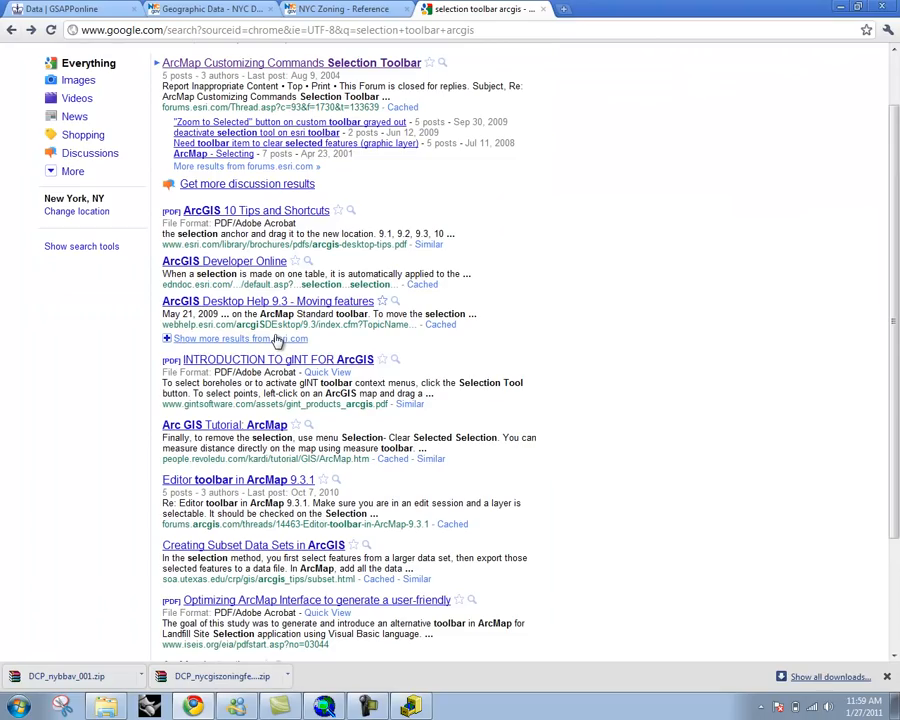
{"action": "scroll", "coordinate": [276, 340], "scroll_direction": "down", "scroll_amount": 1}
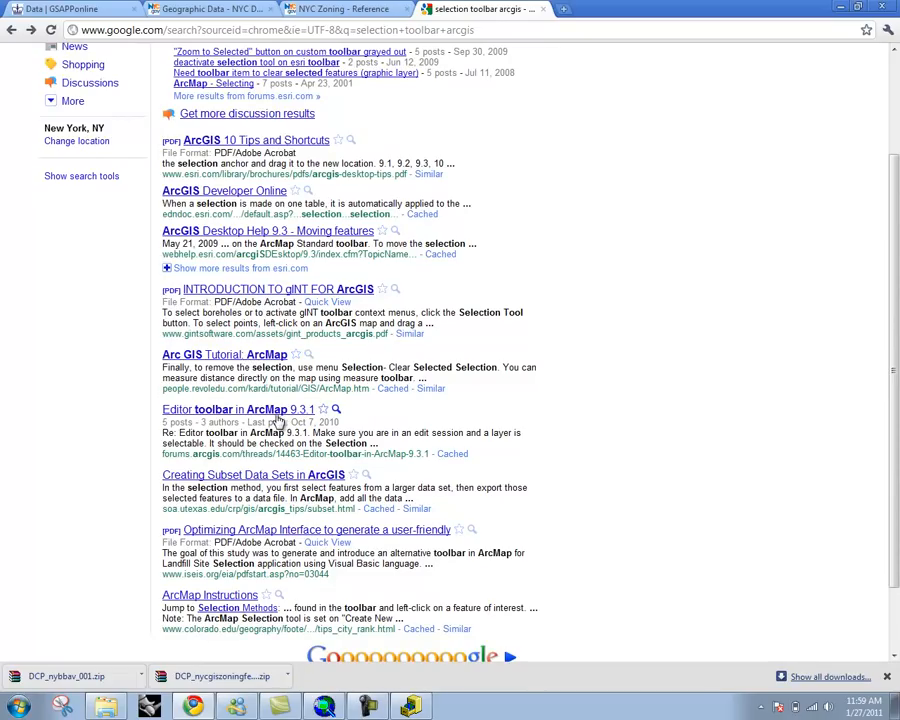
{"action": "left_click", "coordinate": [274, 355]}
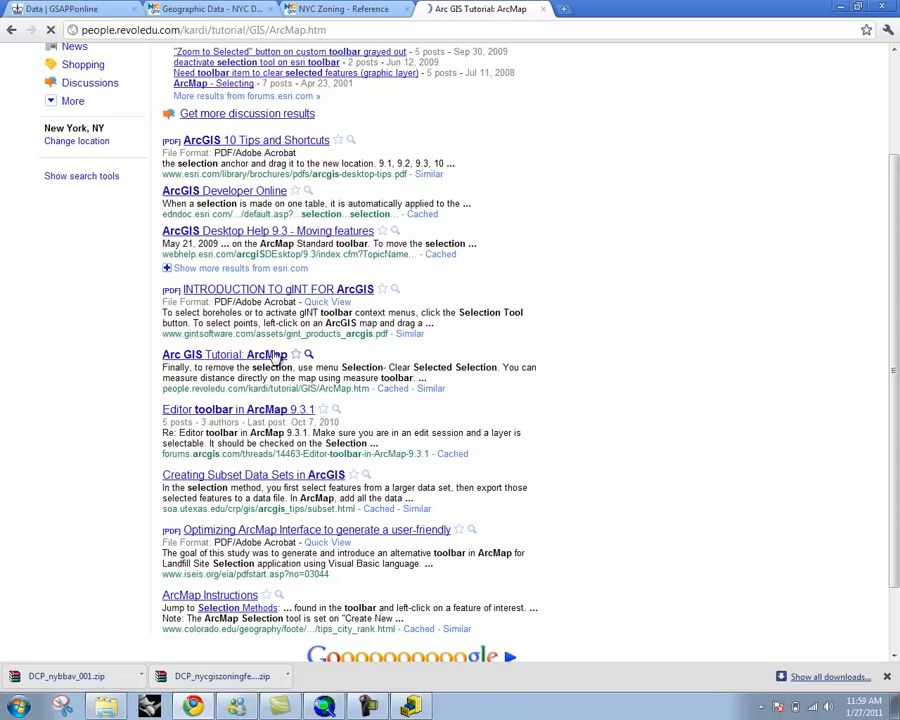
{"action": "scroll", "coordinate": [272, 356], "scroll_direction": "down", "scroll_amount": 5}
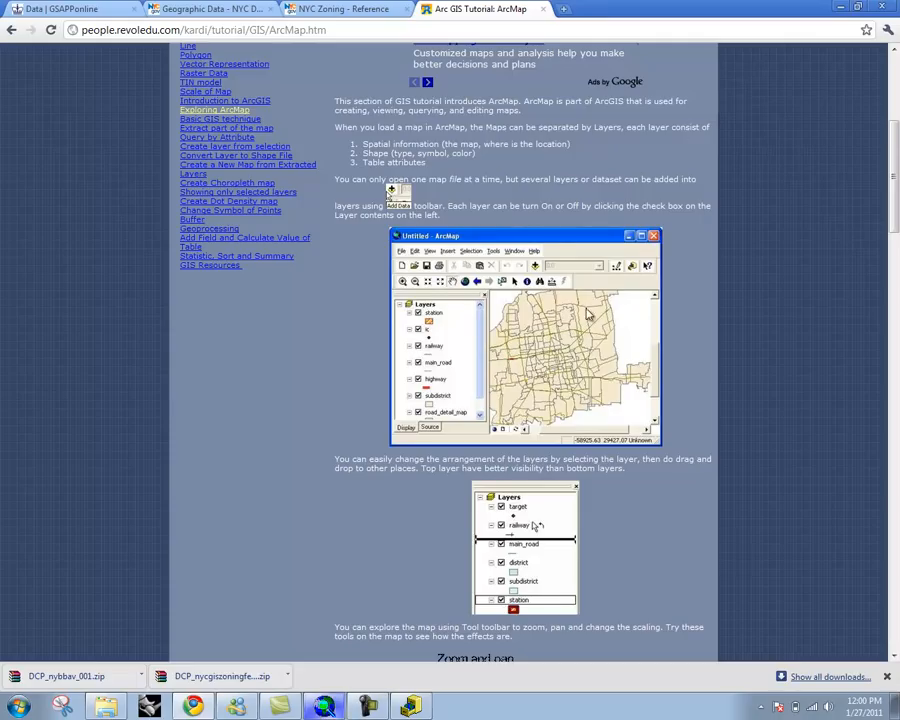
{"action": "left_click_drag", "start_coordinate": [514, 212], "coordinate": [567, 207]}
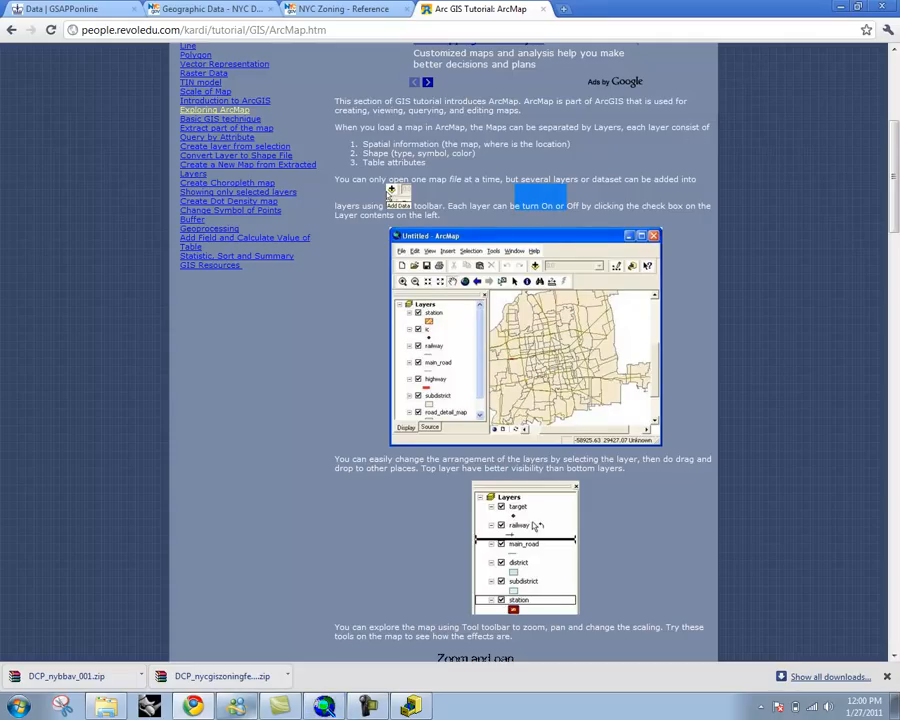
{"action": "scroll", "coordinate": [525, 350], "scroll_direction": "down", "scroll_amount": 1}
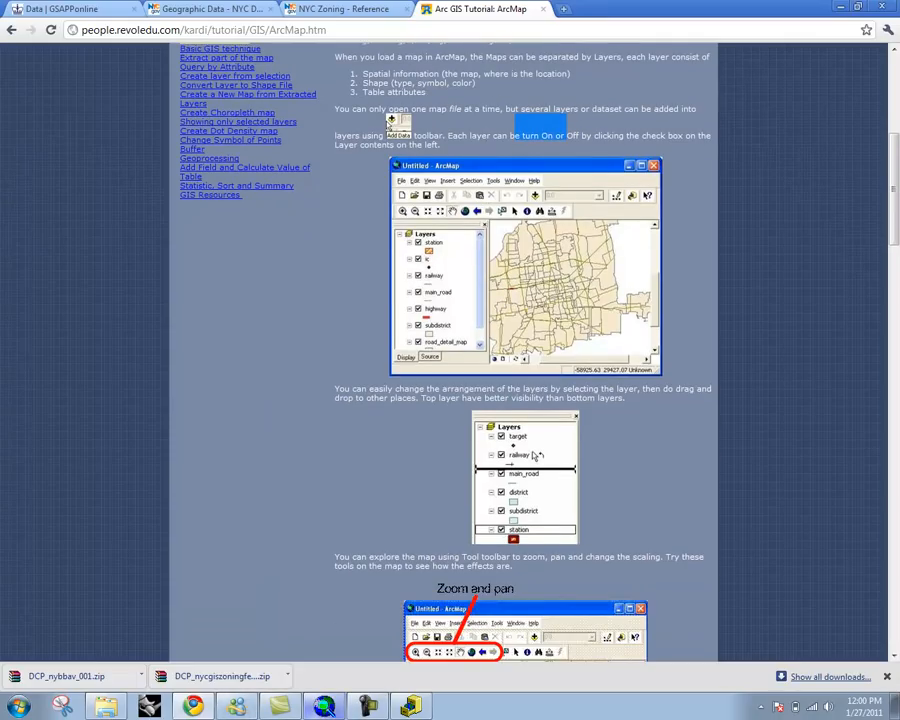
Step: Switch back to ArcMap and move the Graphics toolbar off the Standard toolbar onto the map area
{"action": "left_click", "coordinate": [333, 707]}
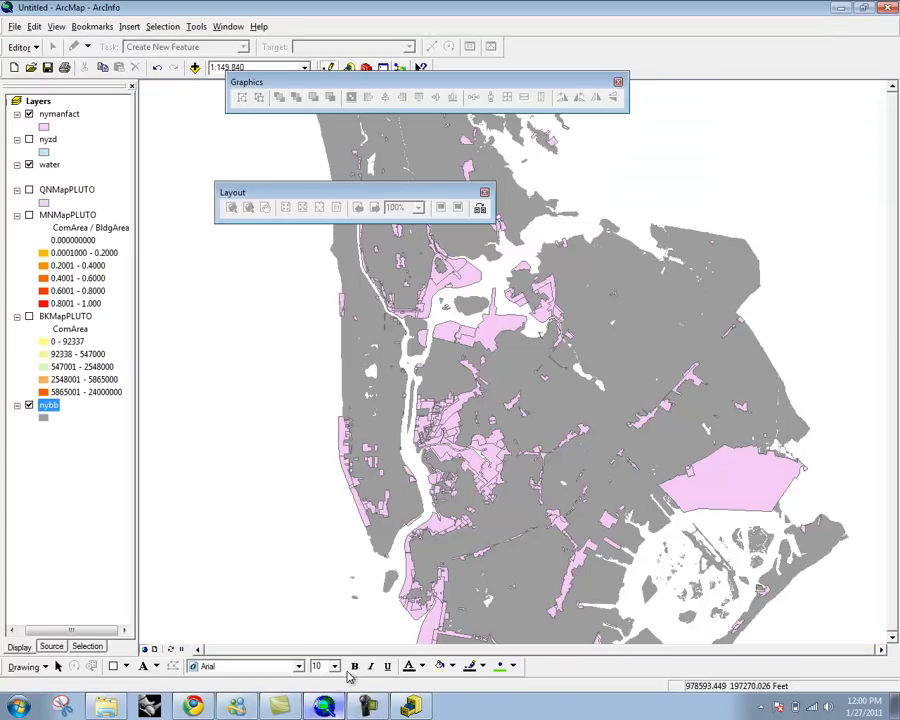
{"action": "left_click_drag", "start_coordinate": [450, 84], "coordinate": [435, 118]}
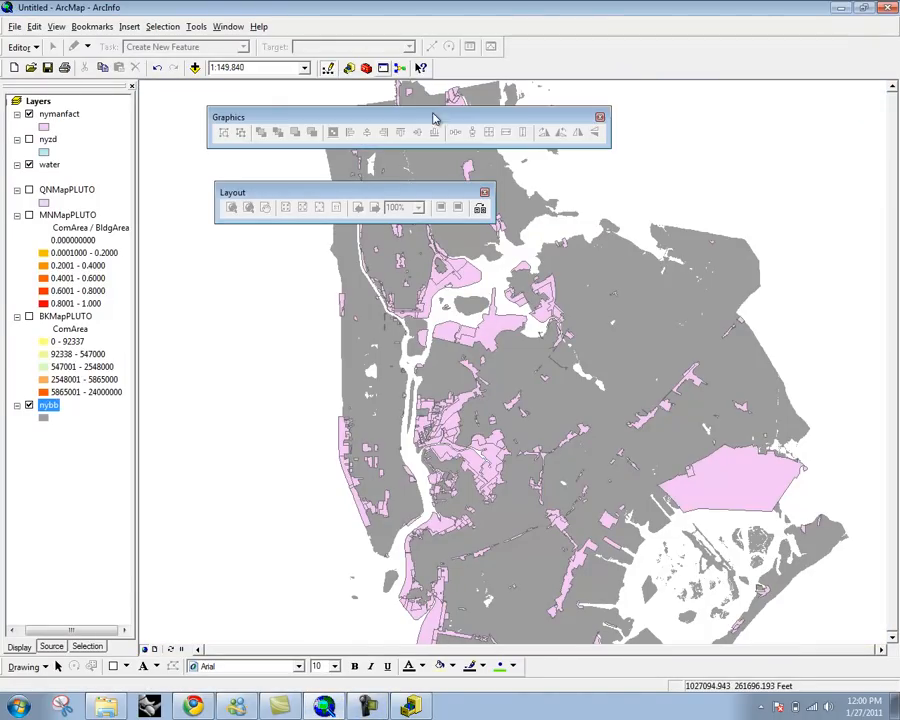
Step: Look through the available toolbars, showing Data Frame Tools and Effects in turn to check their tools and closing each again
{"action": "right_click", "coordinate": [490, 73]}
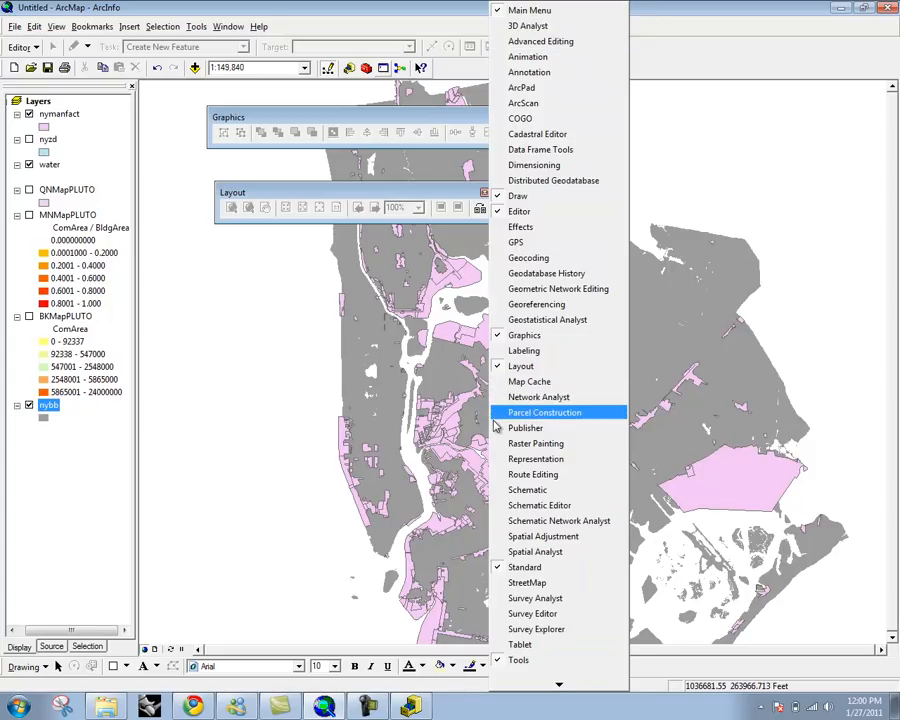
{"action": "mouse_move", "coordinate": [559, 684]}
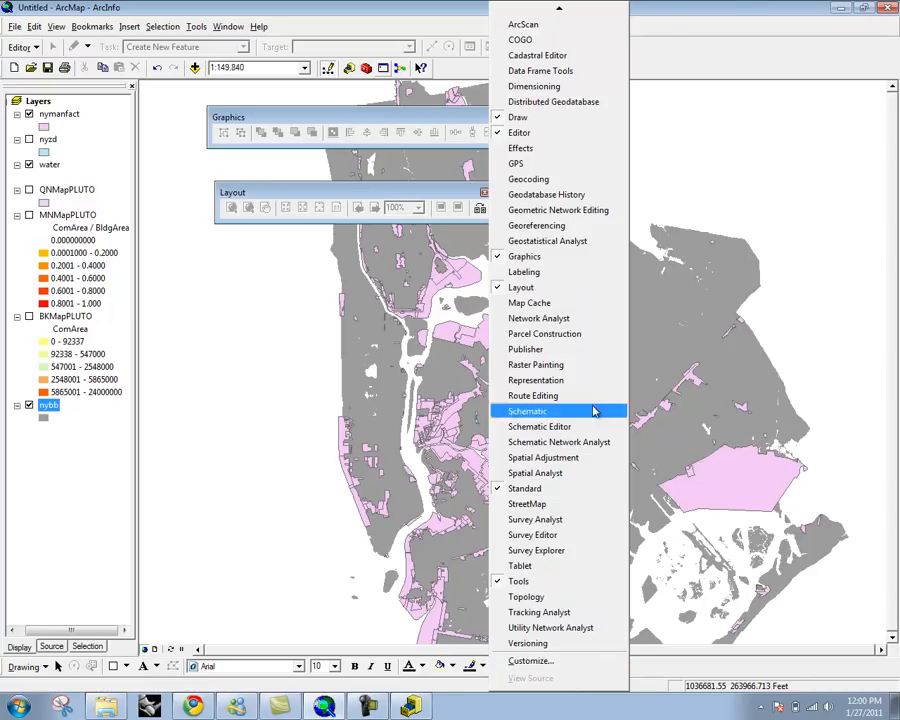
{"action": "mouse_move", "coordinate": [559, 8]}
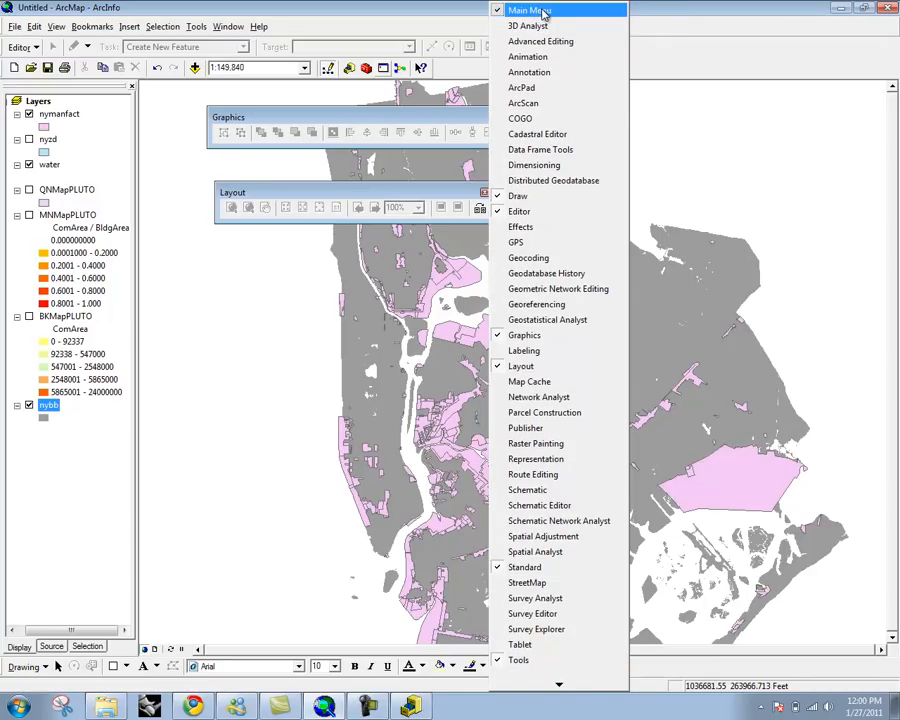
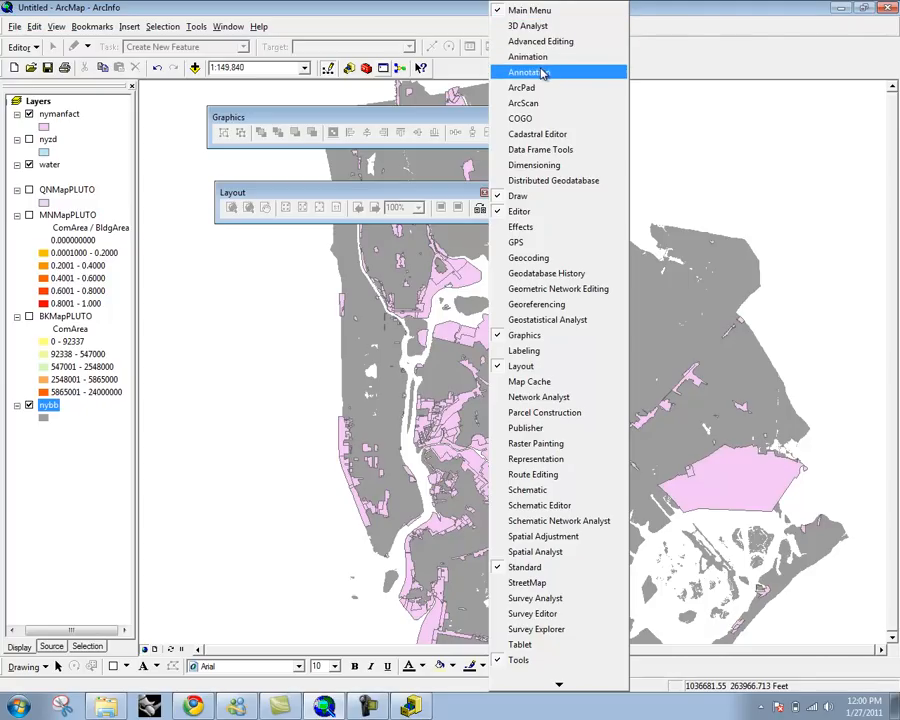
{"action": "left_click", "coordinate": [550, 150]}
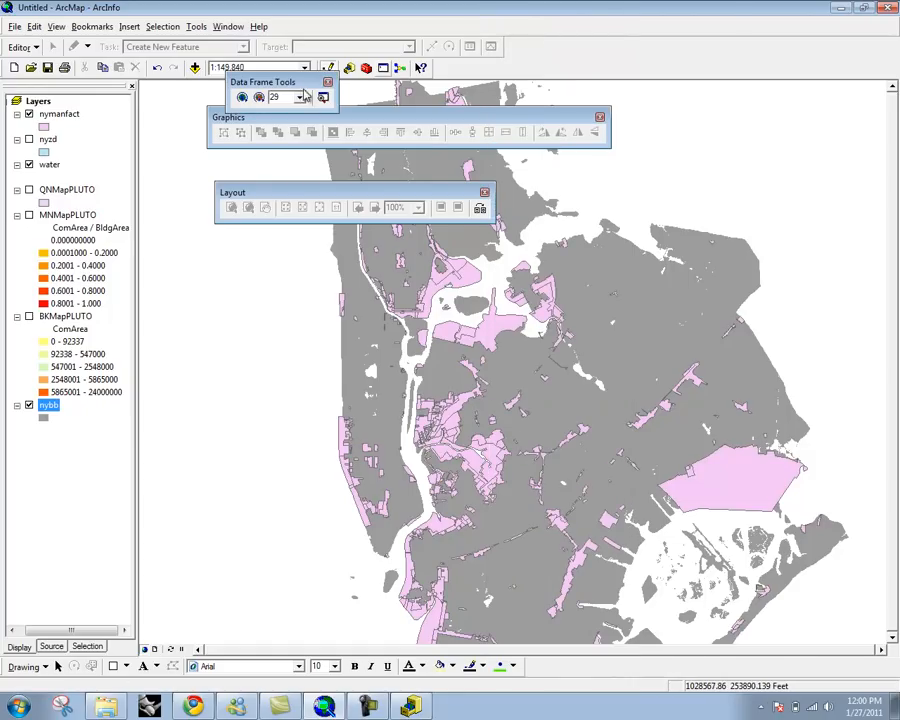
{"action": "left_click_drag", "start_coordinate": [304, 82], "coordinate": [318, 112]}
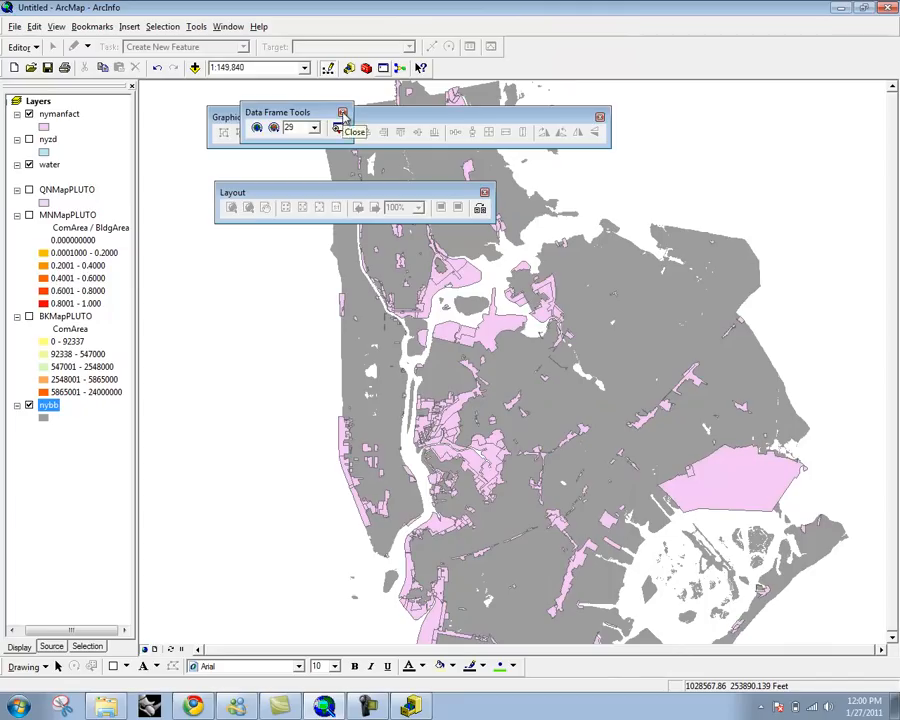
{"action": "left_click", "coordinate": [342, 113]}
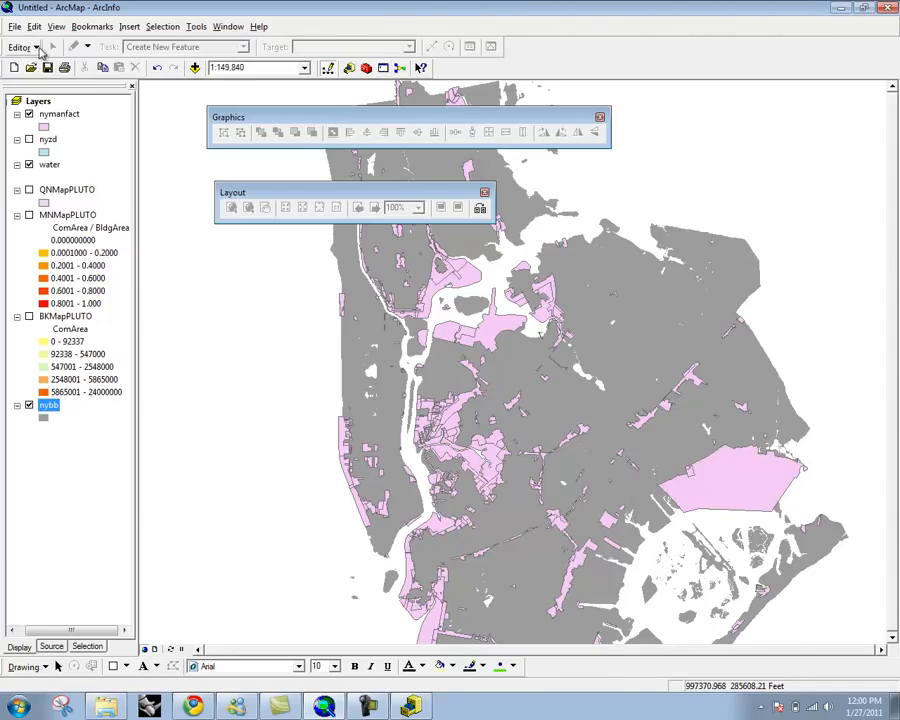
{"action": "right_click", "coordinate": [614, 52]}
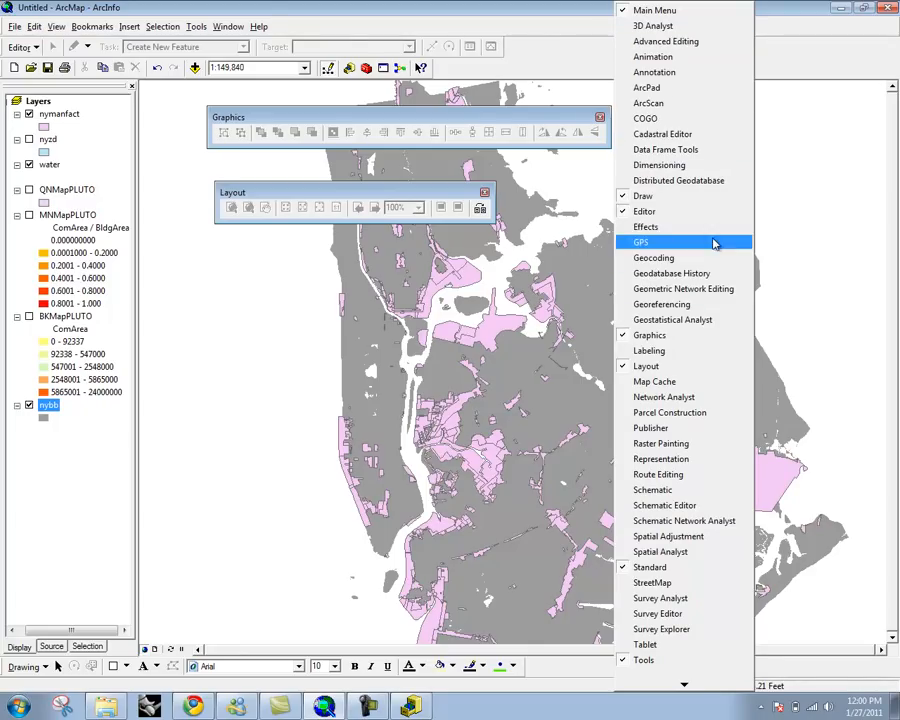
{"action": "left_click", "coordinate": [646, 227]}
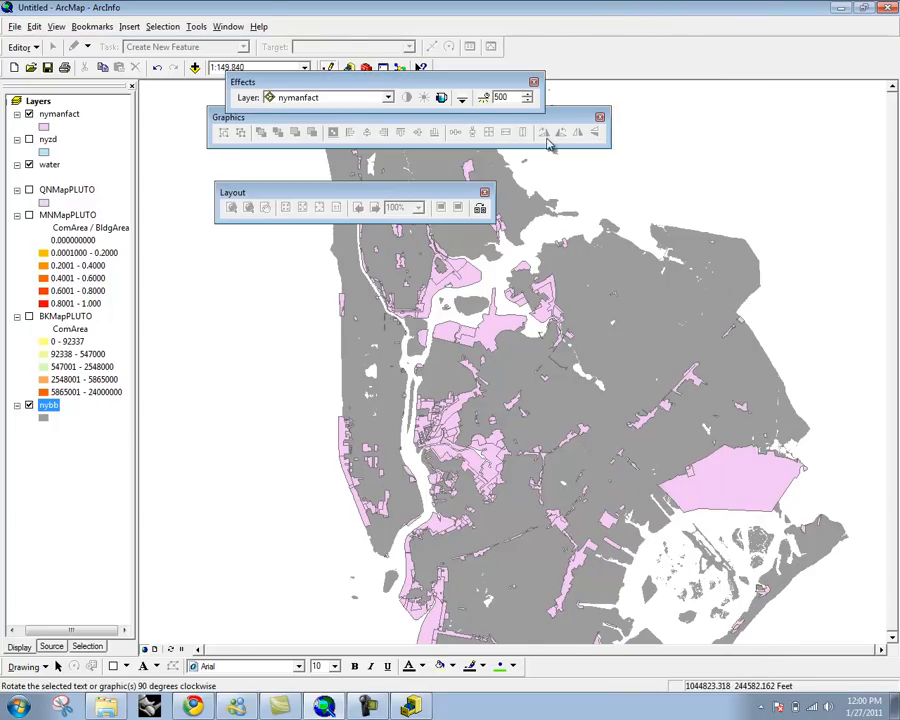
{"action": "left_click", "coordinate": [535, 83]}
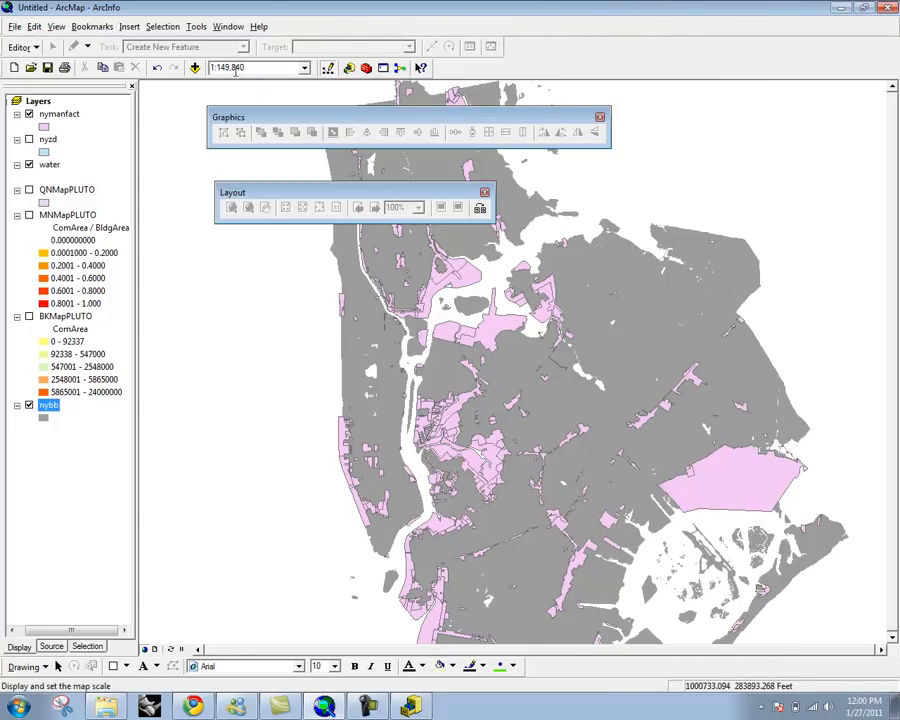
Step: Review the selection options, including the interactive selection and tolerance settings, and accept them without changes
{"action": "left_click", "coordinate": [194, 31]}
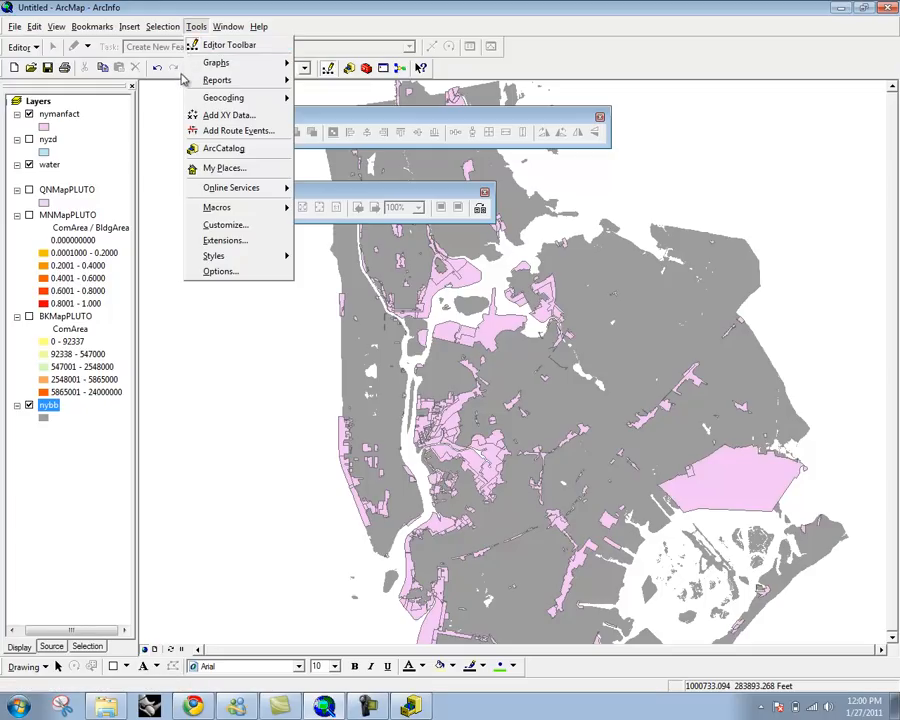
{"action": "mouse_move", "coordinate": [162, 27]}
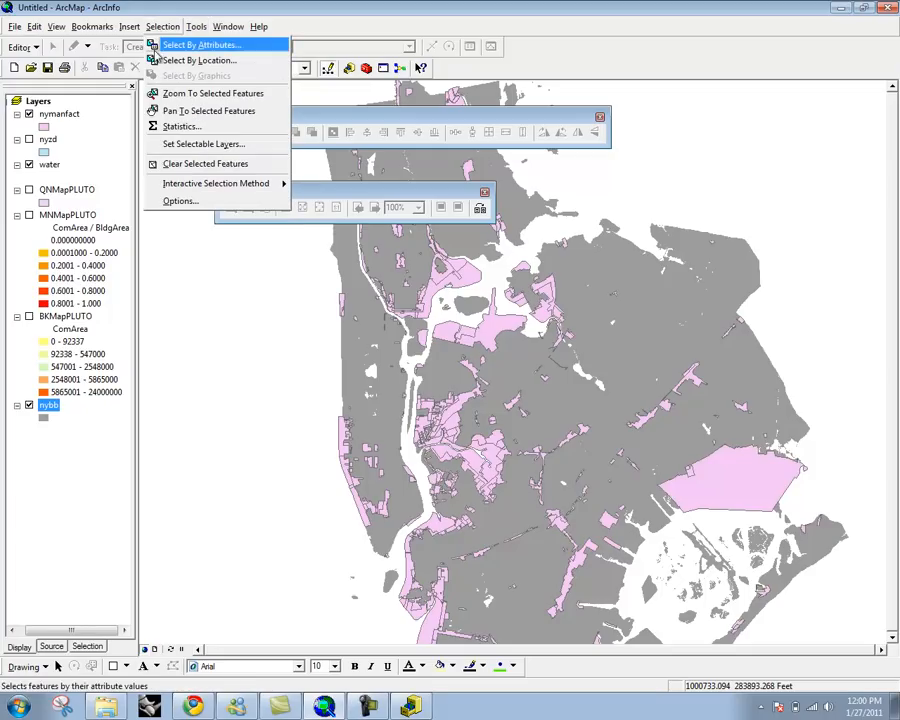
{"action": "left_click", "coordinate": [185, 202]}
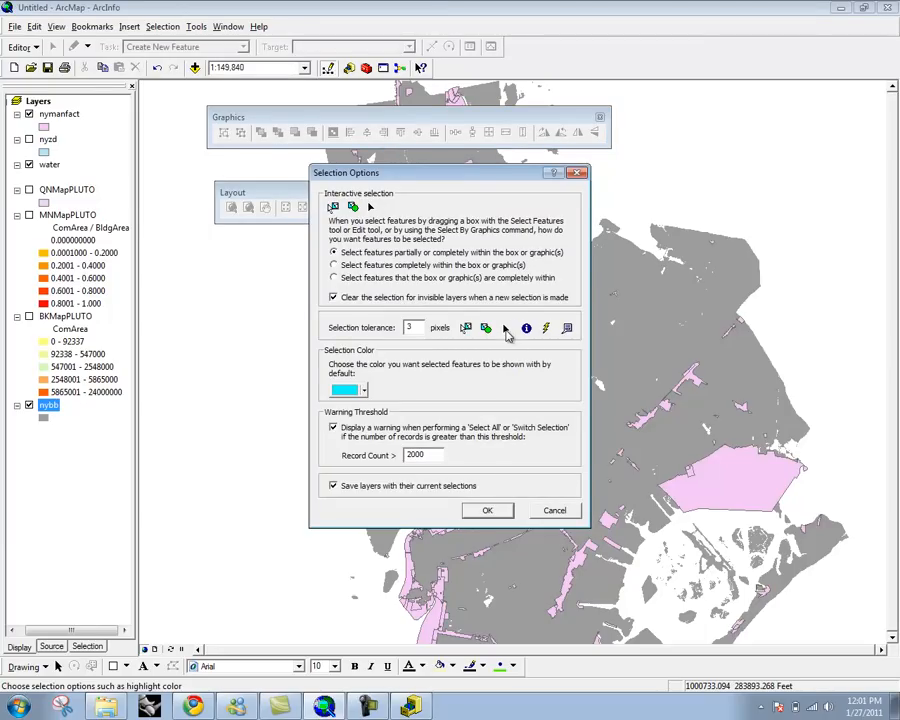
{"action": "left_click", "coordinate": [487, 510]}
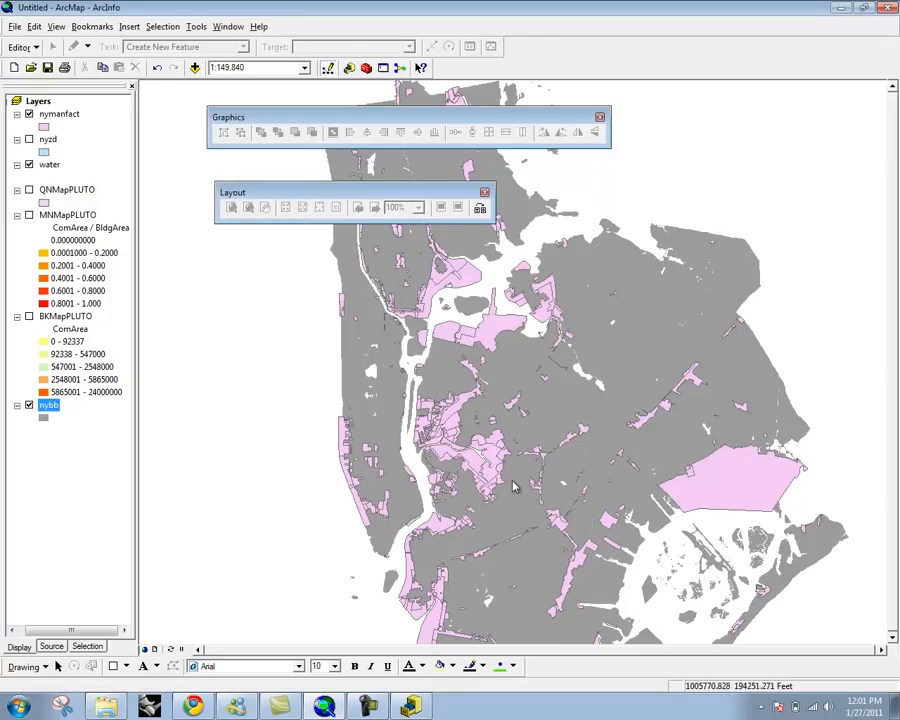
Step: Show the Advanced Editing and Tablet toolbars to check their tools, and close both together with the Graphics toolbar
{"action": "right_click", "coordinate": [576, 60]}
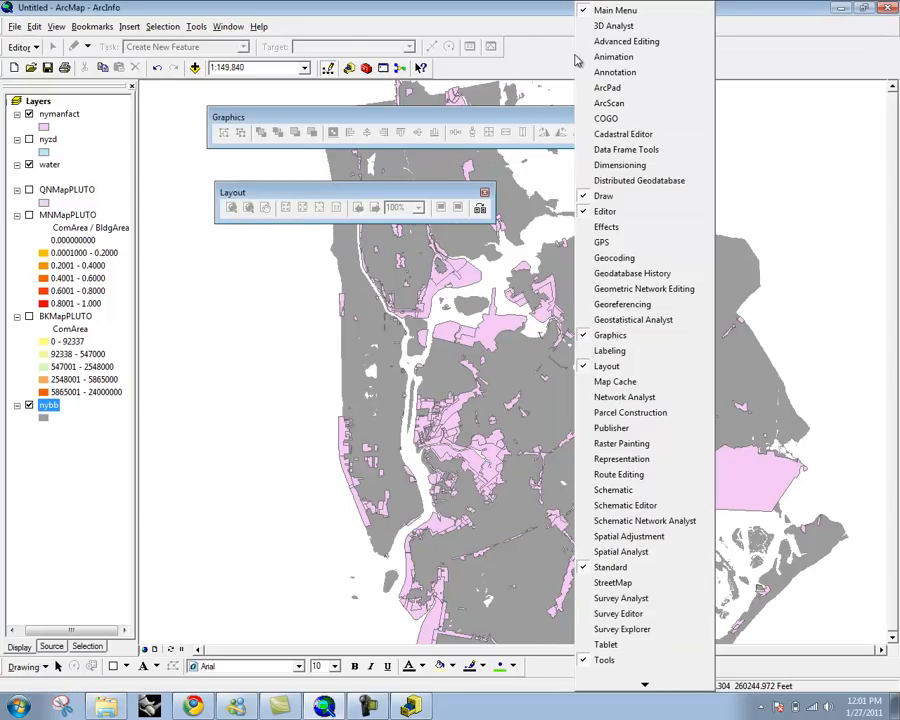
{"action": "left_click", "coordinate": [667, 42]}
{"action": "right_click", "coordinate": [534, 66]}
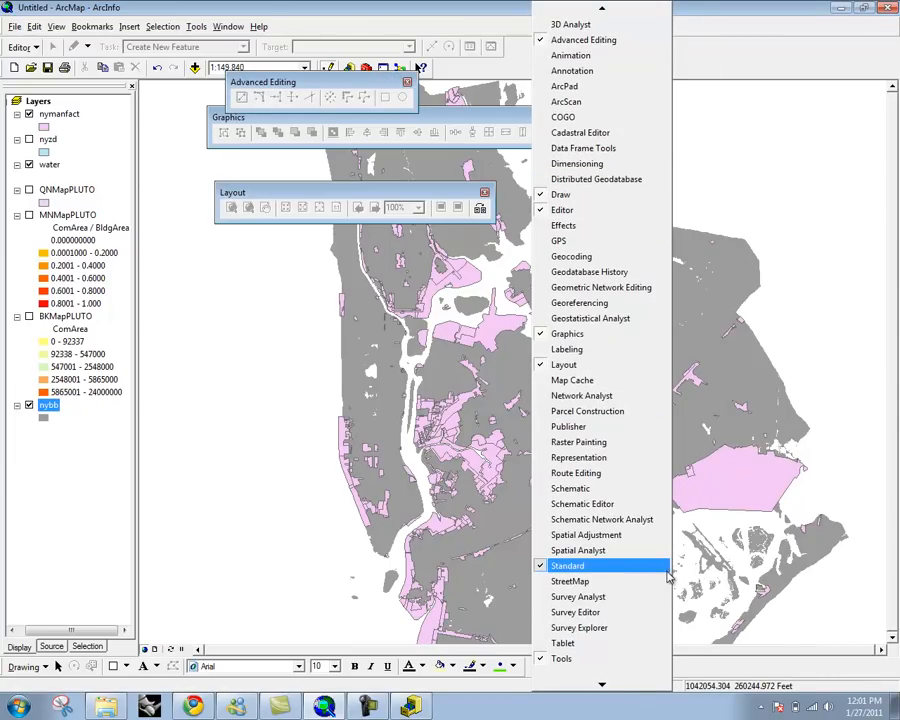
{"action": "left_click", "coordinate": [640, 643]}
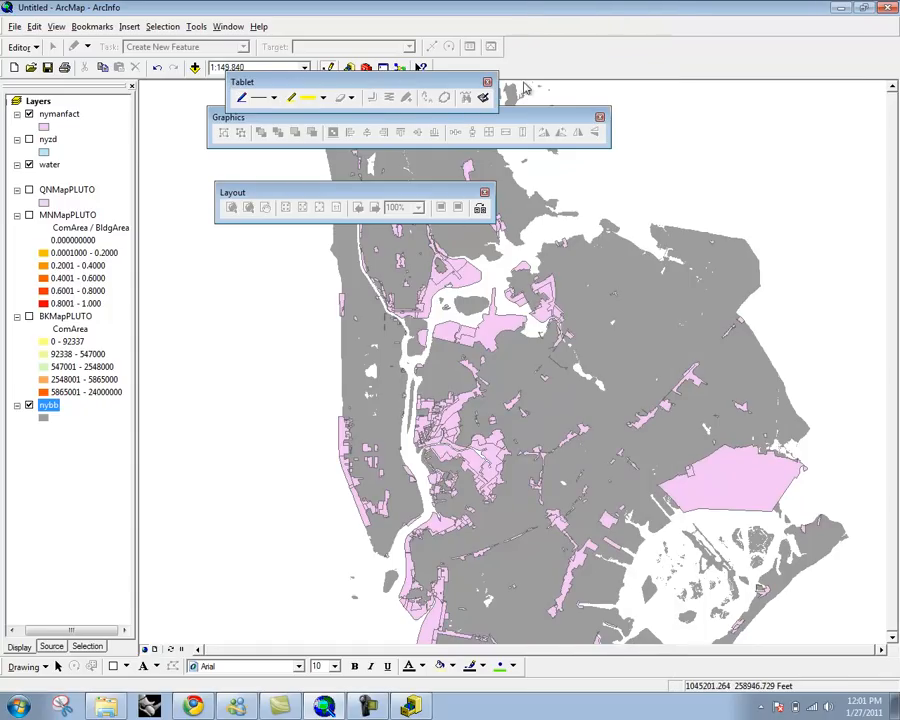
{"action": "left_click", "coordinate": [487, 83]}
{"action": "left_click", "coordinate": [406, 83]}
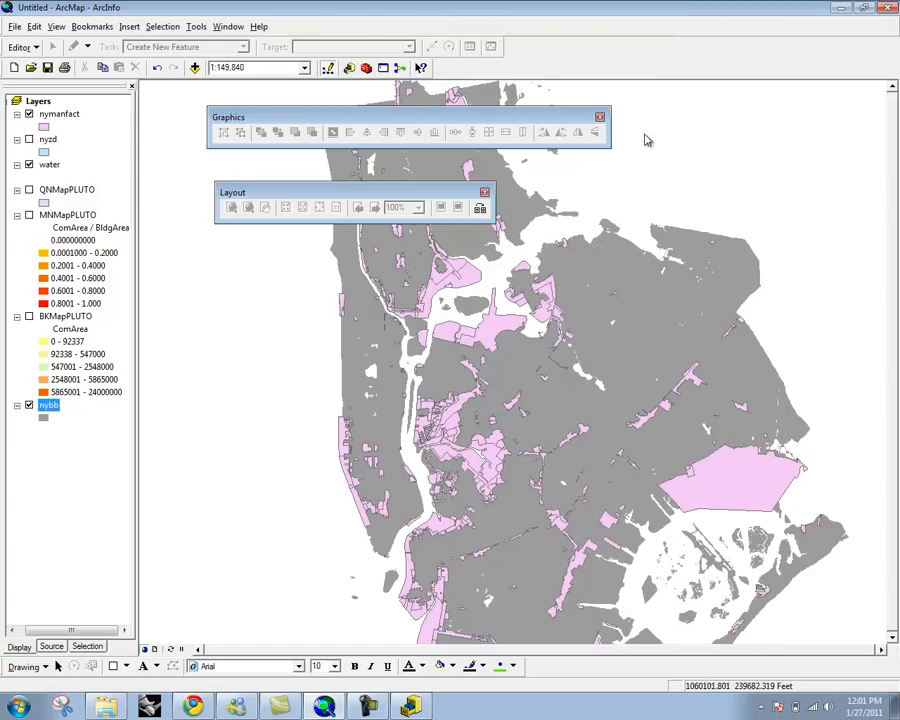
{"action": "left_click", "coordinate": [599, 118]}
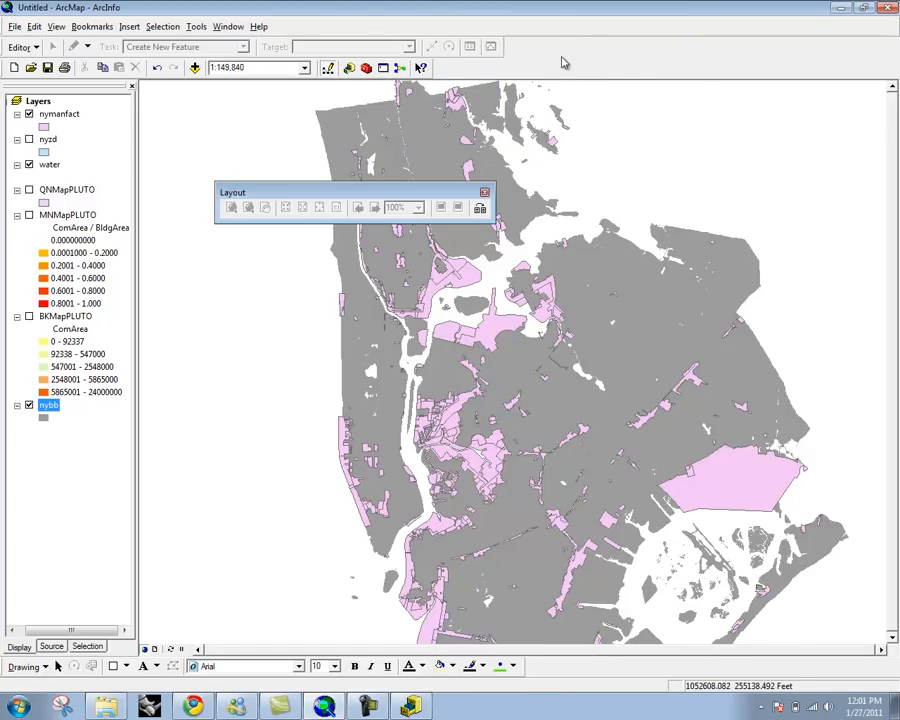
Step: Check the tutorial web page in the browser for the toolbar with zoom, pan and feature selection tools, and return to ArcMap
{"action": "right_click", "coordinate": [562, 58]}
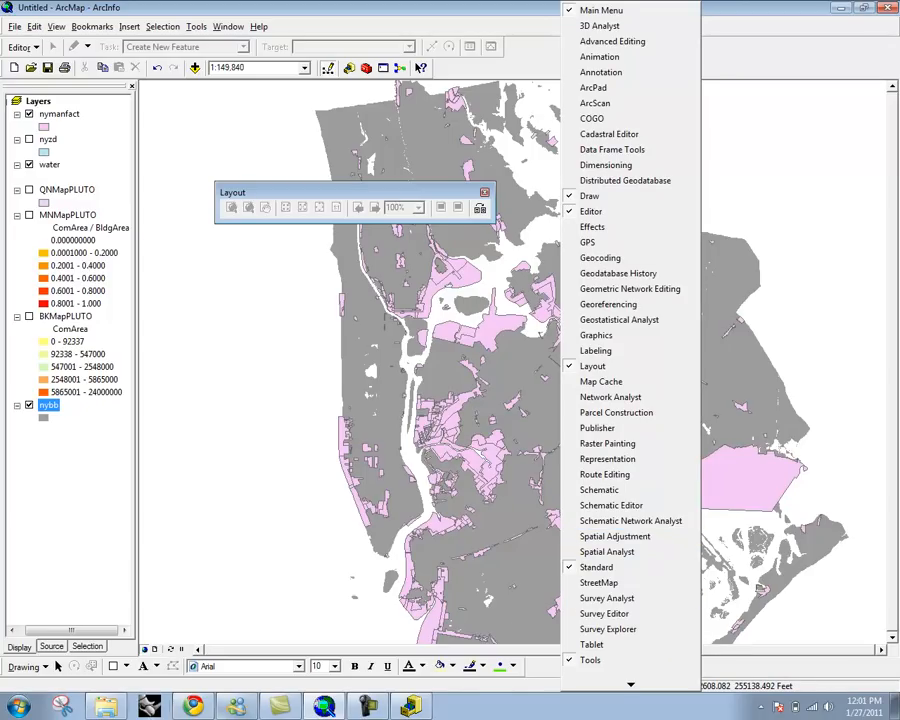
{"action": "key", "text": "alt+Tab"}
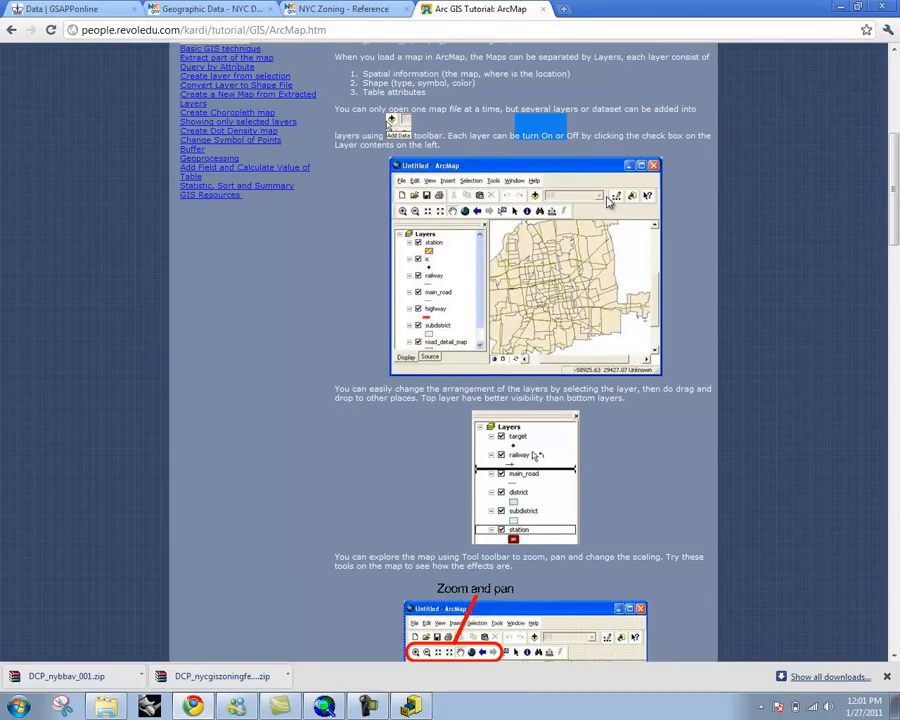
{"action": "scroll", "coordinate": [608, 200], "scroll_direction": "down", "scroll_amount": 5}
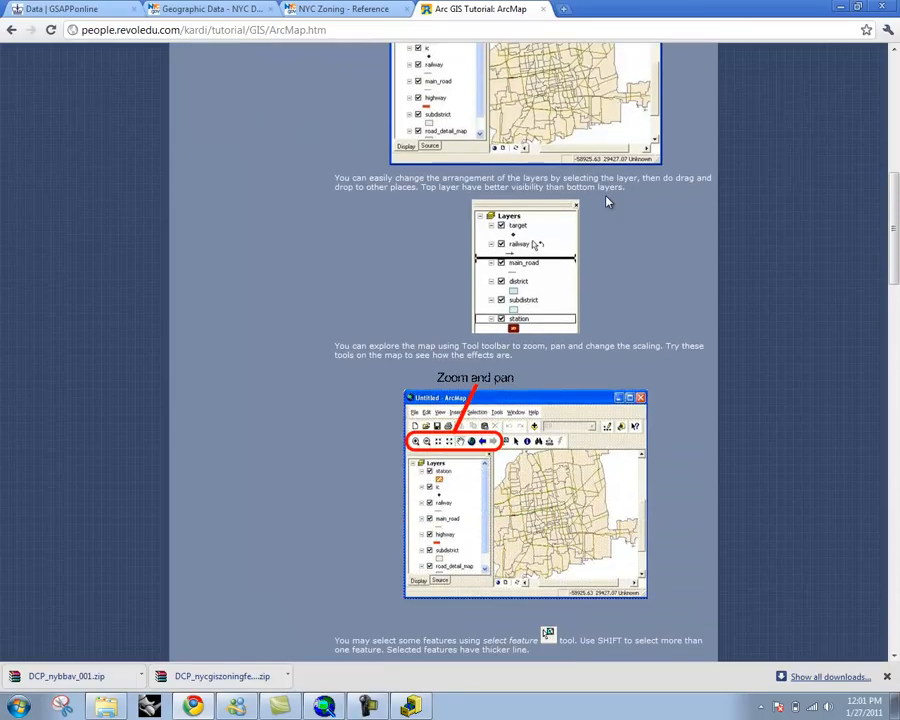
{"action": "scroll", "coordinate": [608, 202], "scroll_direction": "down", "scroll_amount": 2}
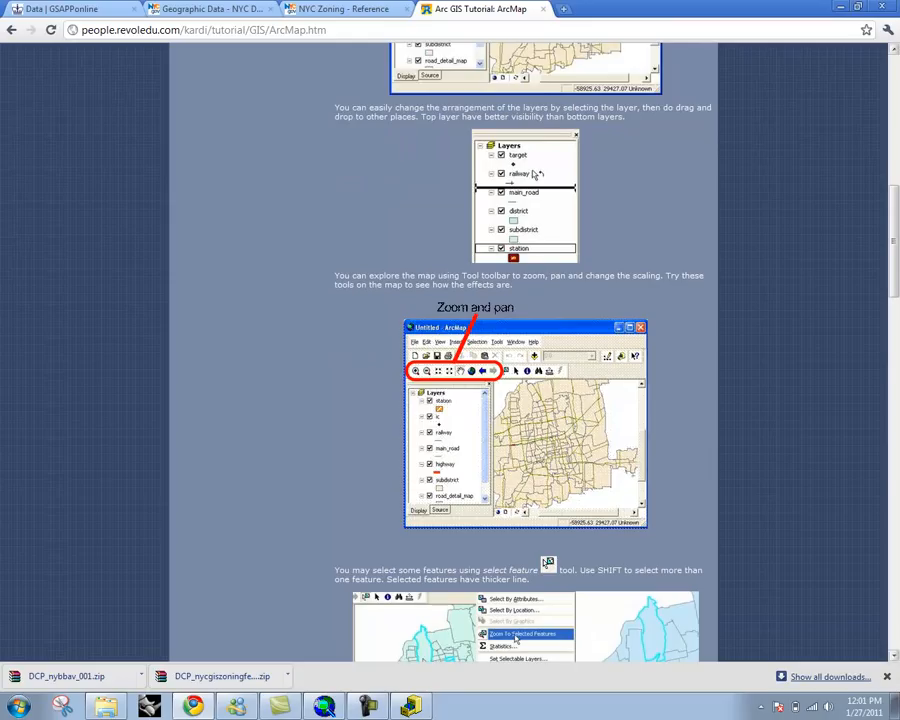
{"action": "left_click", "coordinate": [841, 7]}
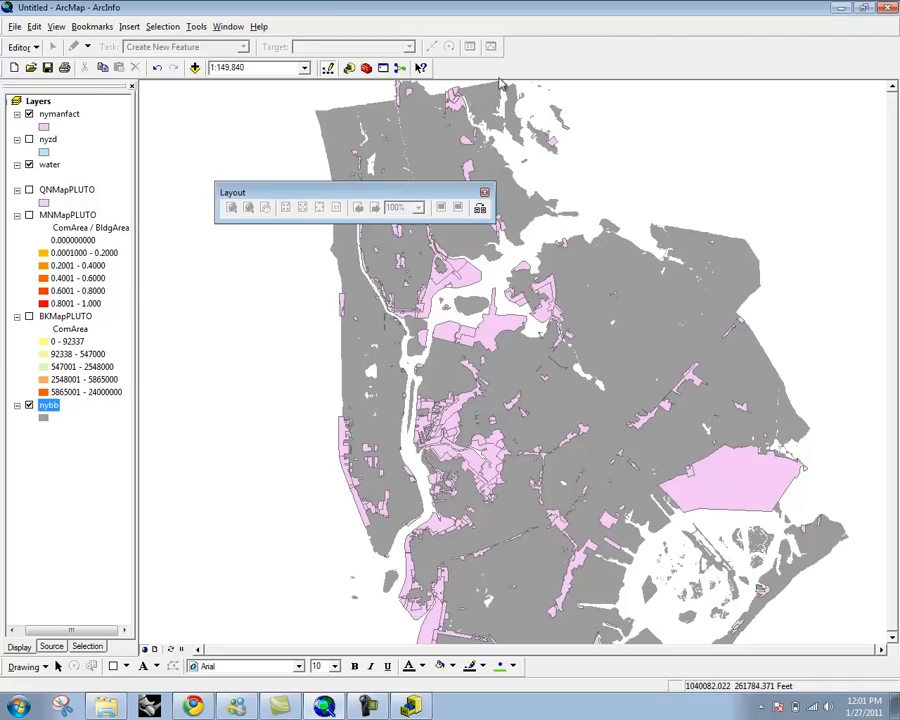
Step: Show the Tools toolbar, dock it beside the Standard toolbar, and close the floating Layout toolbar
{"action": "right_click", "coordinate": [568, 40]}
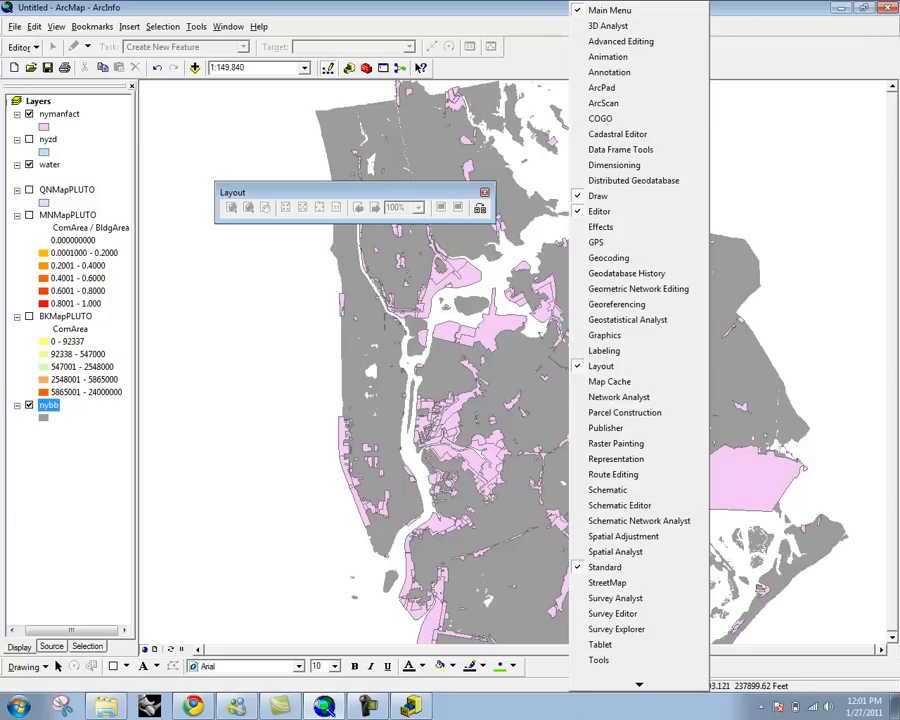
{"action": "left_click", "coordinate": [600, 660]}
{"action": "left_click_drag", "start_coordinate": [875, 167], "coordinate": [476, 63]}
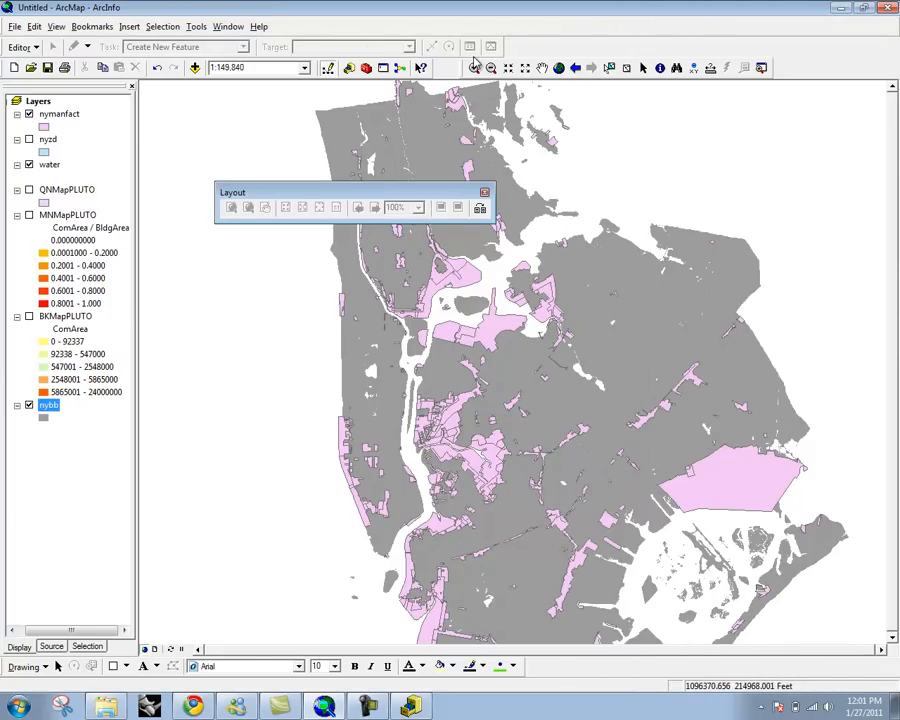
{"action": "left_click", "coordinate": [484, 194]}
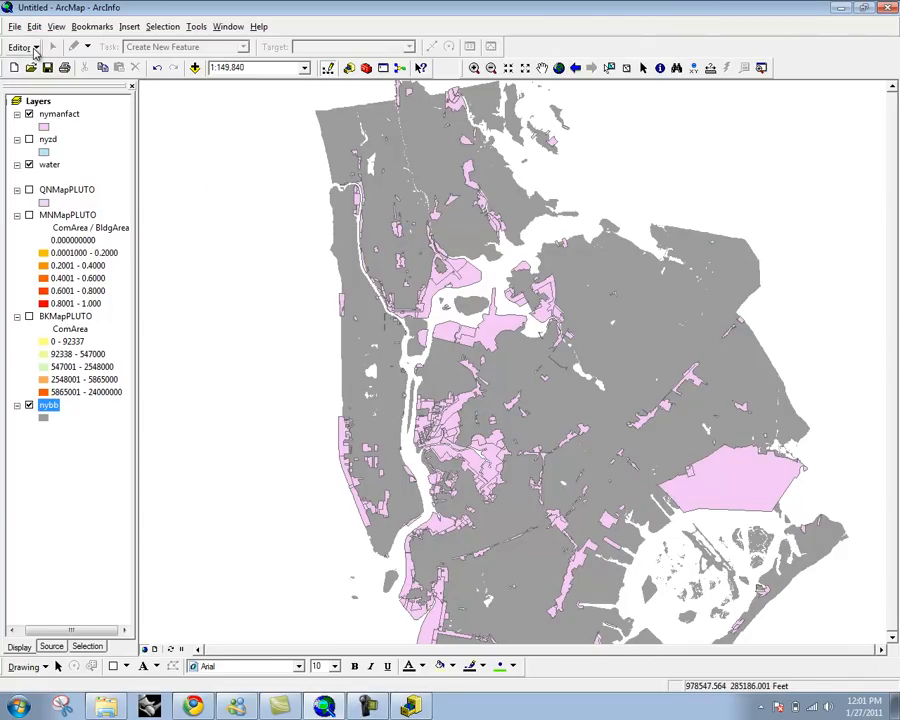
{"action": "left_click", "coordinate": [35, 48]}
{"action": "left_click", "coordinate": [35, 48]}
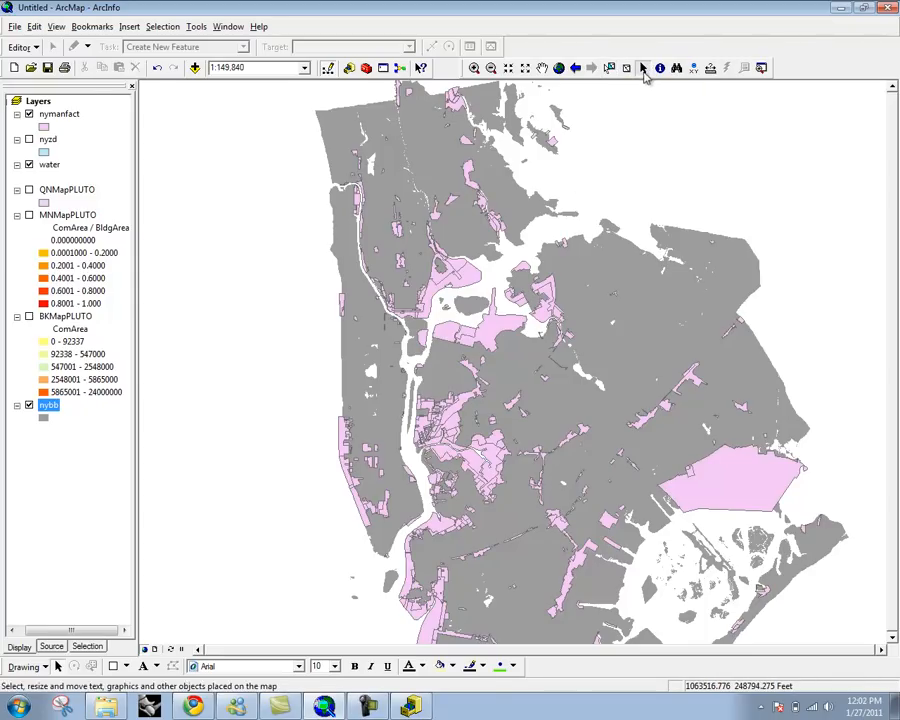
Step: Make nybb the only selectable layer and select the Manhattan borough on the map with the Select Features tool
{"action": "left_click_drag", "start_coordinate": [267, 215], "coordinate": [863, 543]}
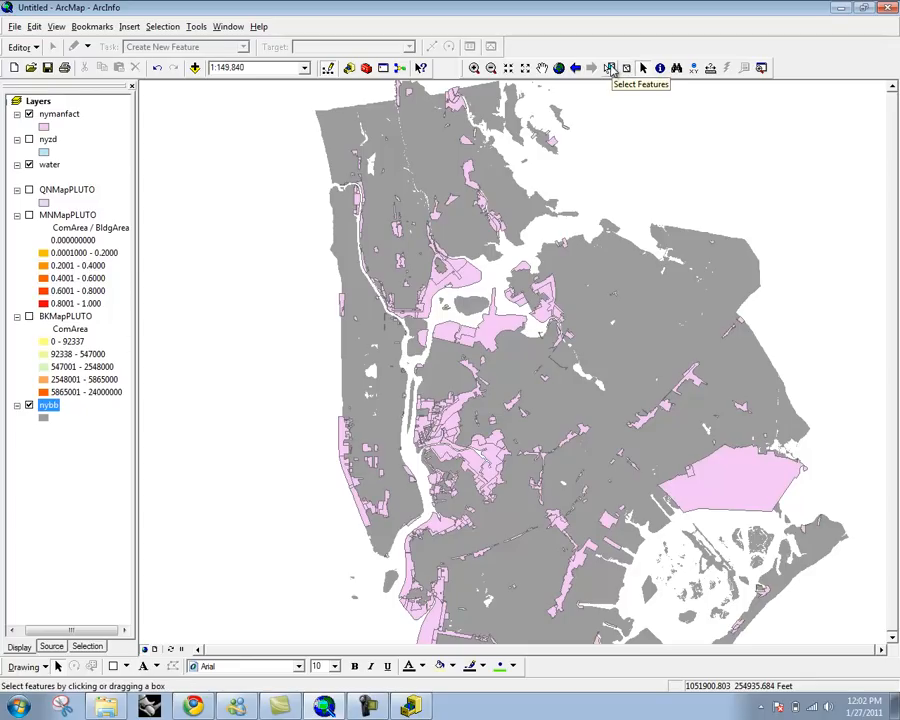
{"action": "left_click", "coordinate": [610, 68]}
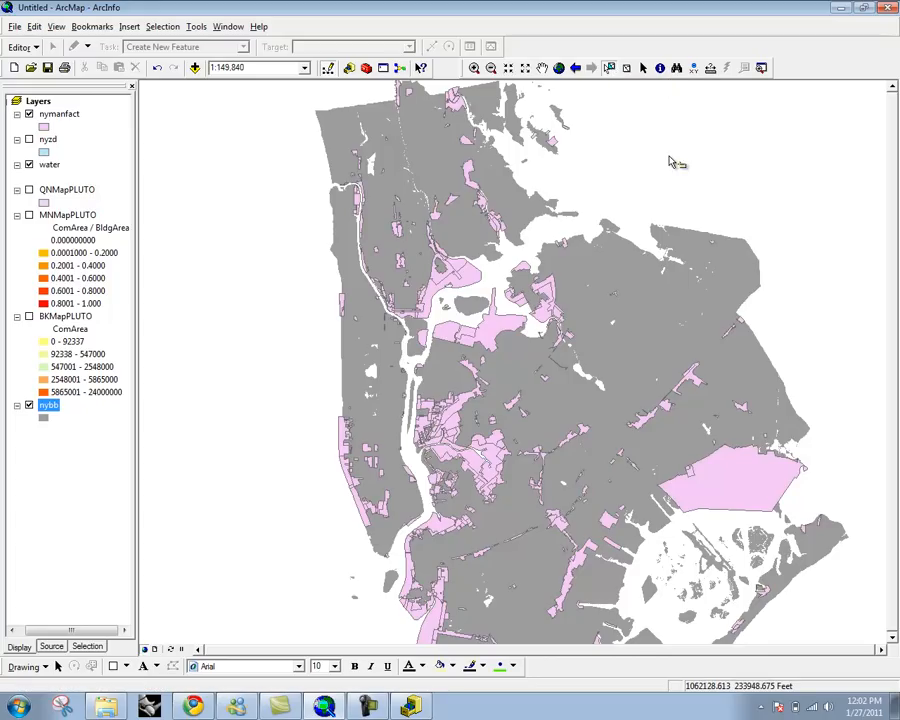
{"action": "left_click_drag", "start_coordinate": [377, 450], "coordinate": [389, 401]}
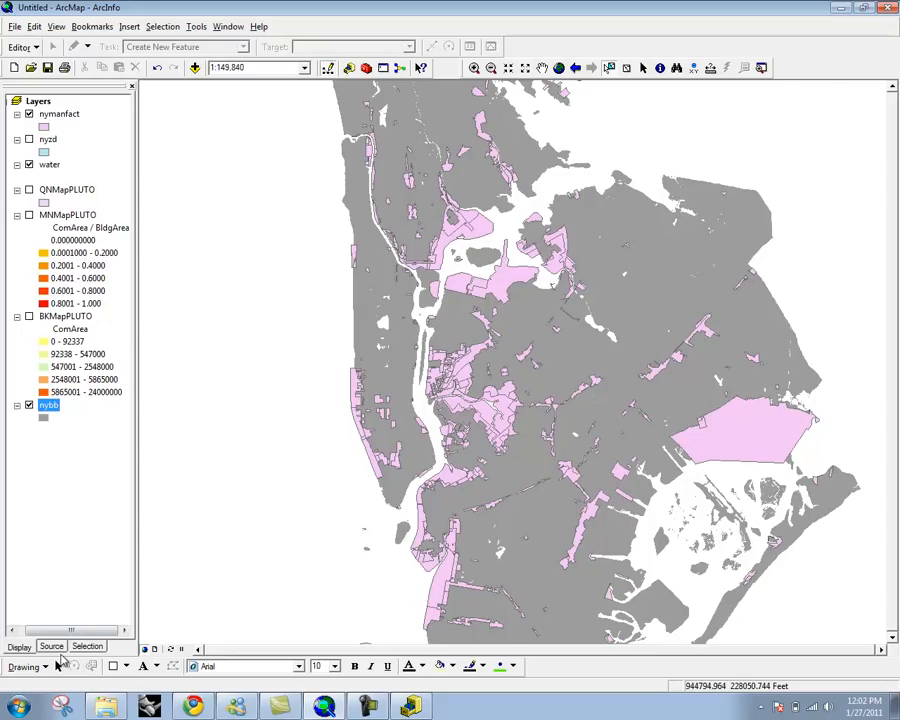
{"action": "left_click", "coordinate": [87, 646]}
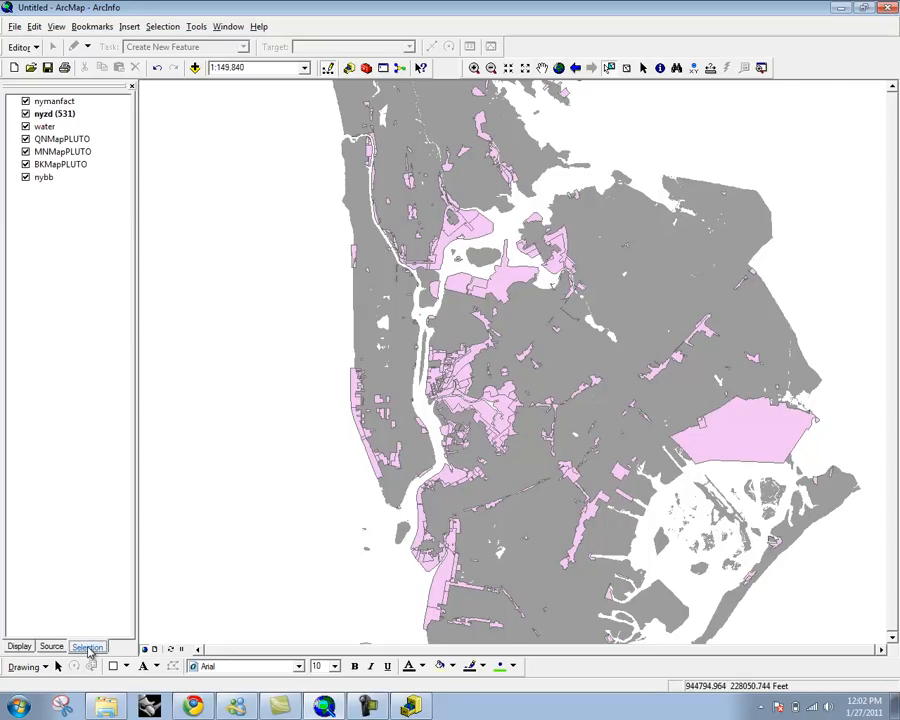
{"action": "left_click", "coordinate": [25, 101]}
{"action": "left_click", "coordinate": [25, 114]}
{"action": "left_click", "coordinate": [25, 126]}
{"action": "left_click", "coordinate": [25, 139]}
{"action": "left_click", "coordinate": [25, 151]}
{"action": "left_click", "coordinate": [25, 164]}
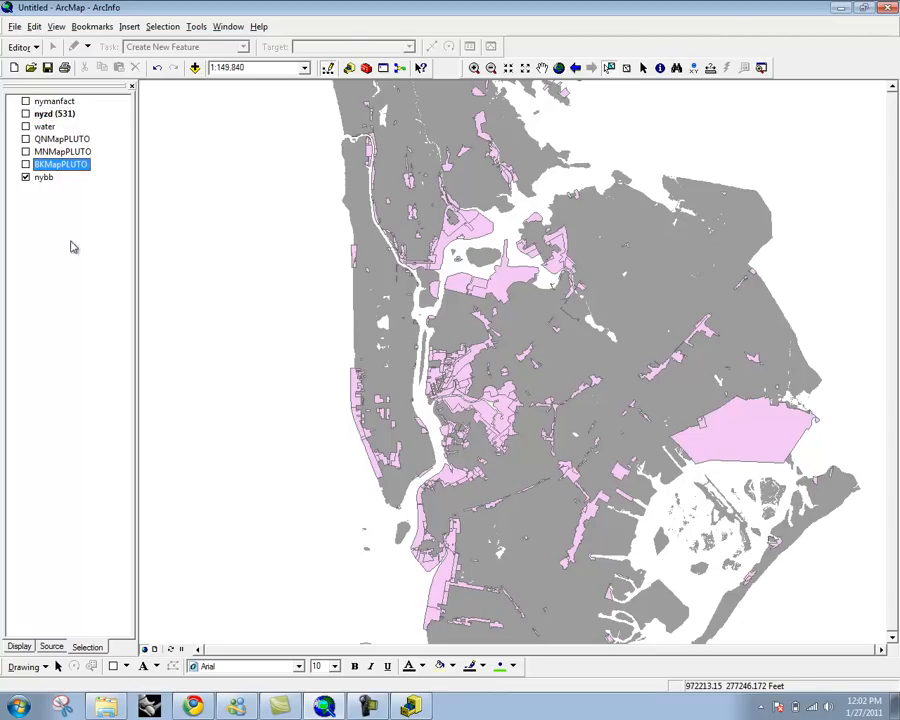
{"action": "left_click", "coordinate": [415, 350]}
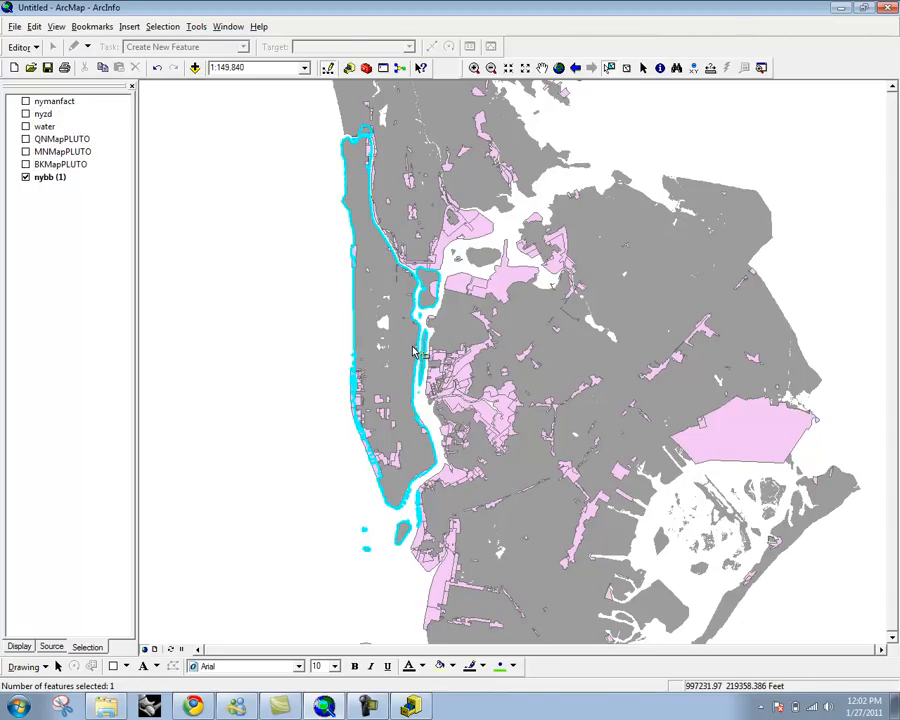
Step: Make BKMapPLUTO, MNMapPLUTO, QNMapPLUTO, water, nyzd and nymanfact selectable again and return to the layer display list
{"action": "left_click", "coordinate": [25, 164]}
{"action": "left_click", "coordinate": [25, 151]}
{"action": "left_click", "coordinate": [25, 139]}
{"action": "left_click", "coordinate": [25, 126]}
{"action": "left_click", "coordinate": [25, 114]}
{"action": "left_click", "coordinate": [25, 101]}
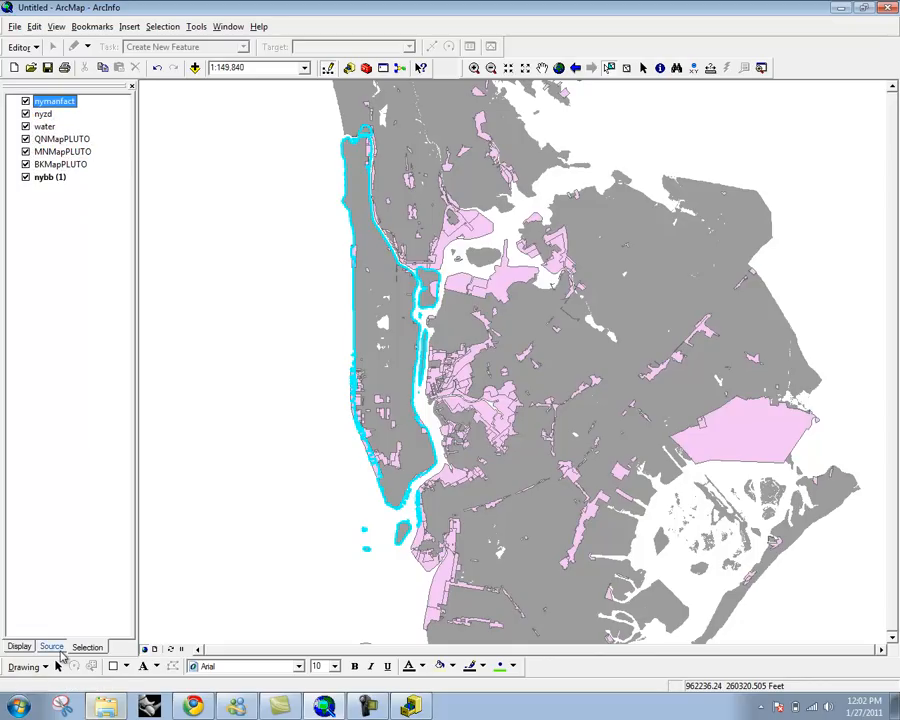
{"action": "left_click", "coordinate": [22, 647]}
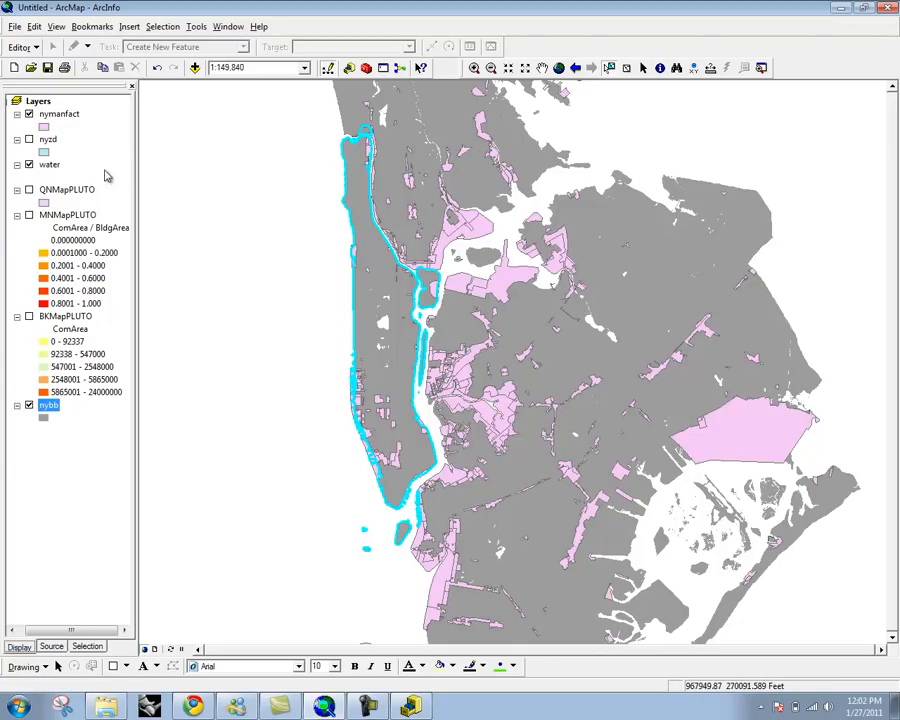
{"action": "right_click", "coordinate": [47, 409]}
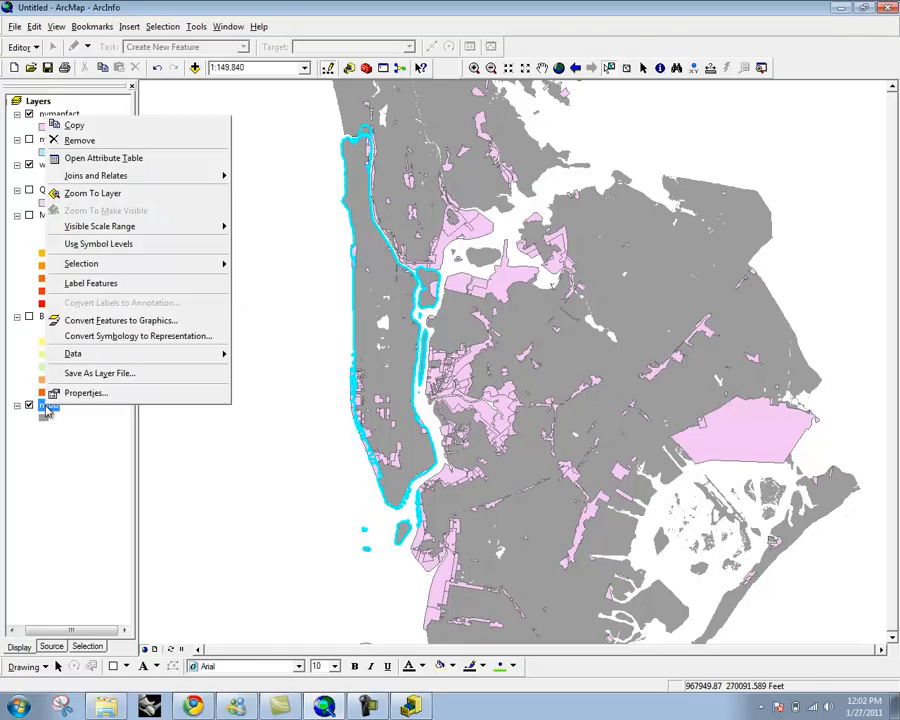
{"action": "mouse_move", "coordinate": [96, 354]}
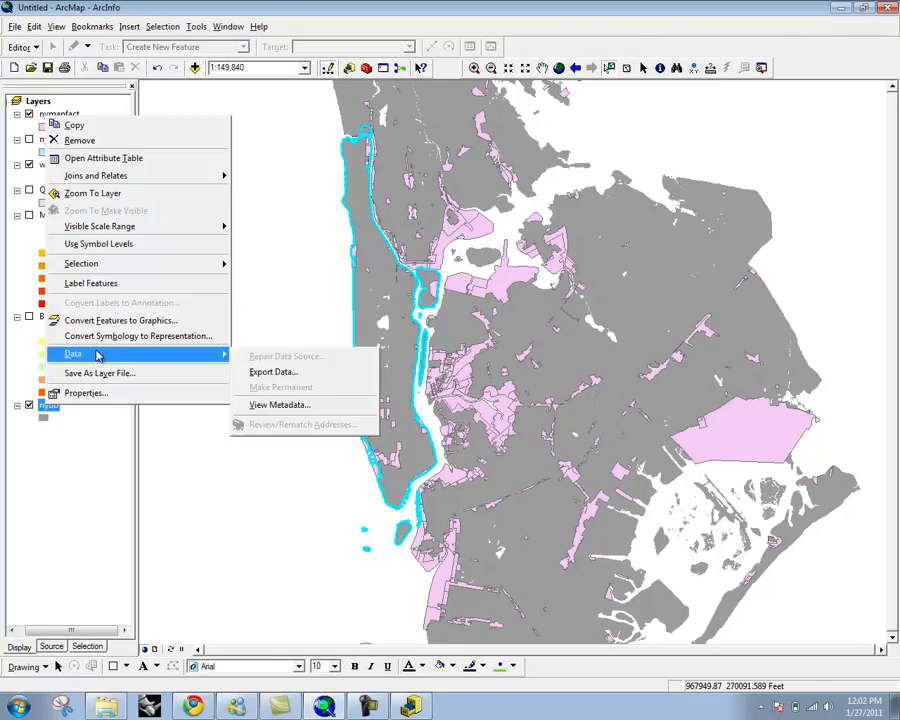
{"action": "left_click", "coordinate": [362, 375]}
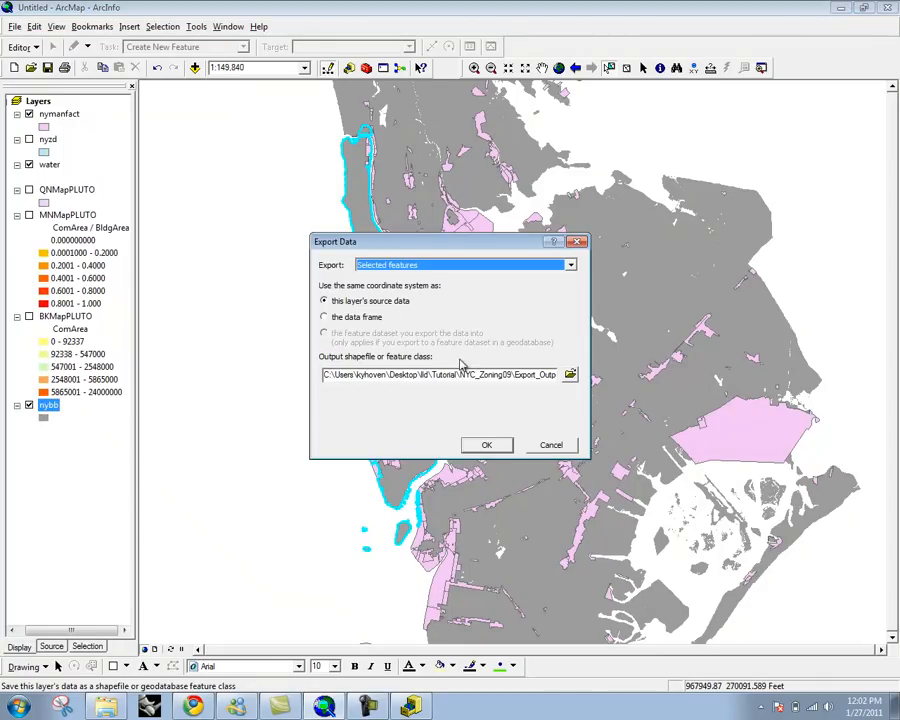
{"action": "left_click", "coordinate": [571, 376]}
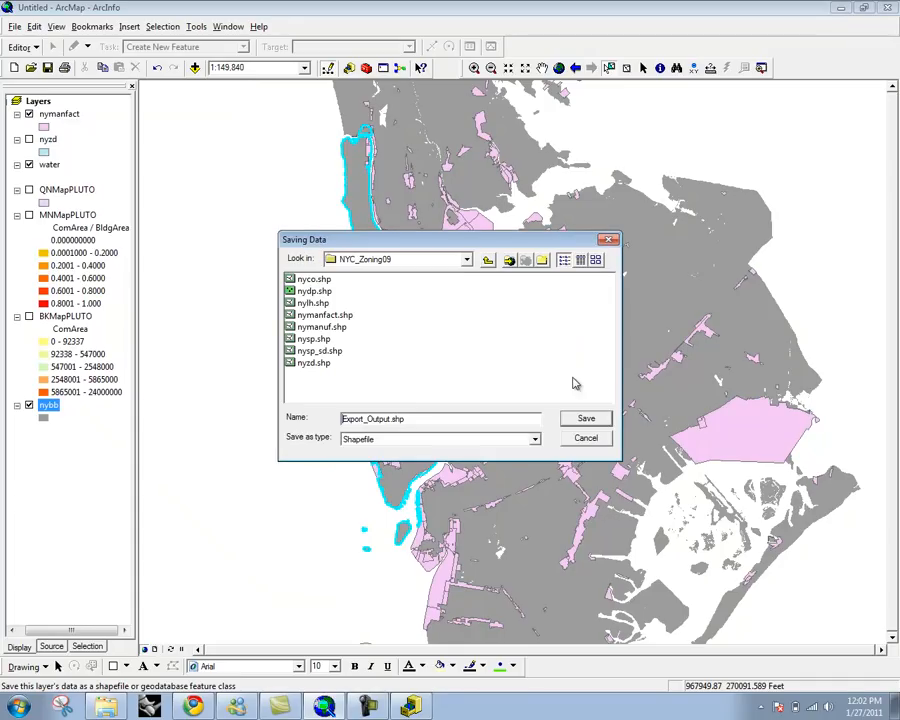
{"action": "left_click", "coordinate": [466, 259]}
{"action": "left_click", "coordinate": [445, 306]}
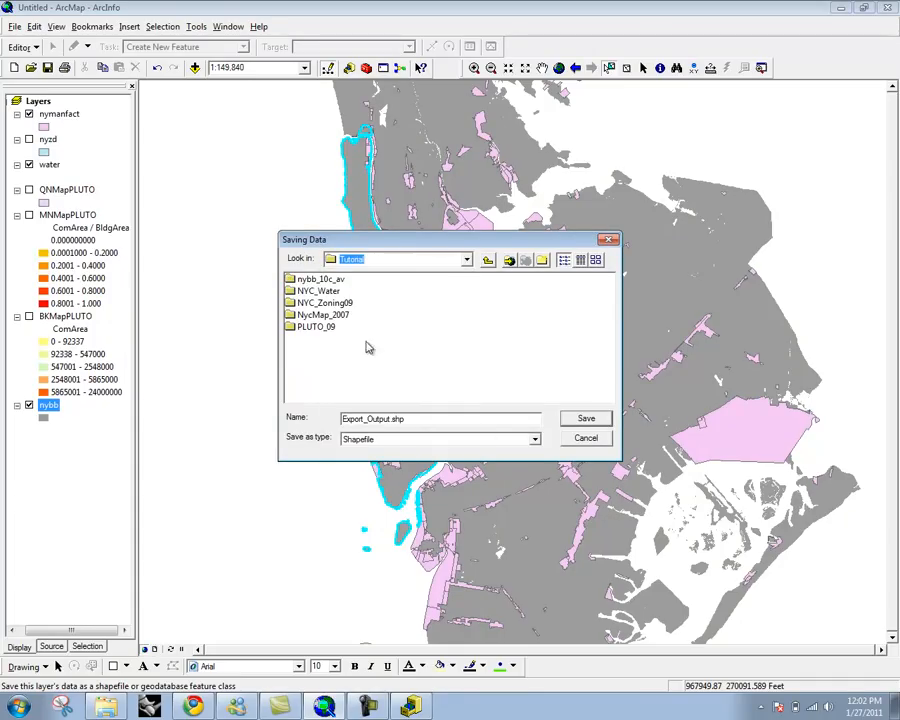
{"action": "left_click", "coordinate": [323, 314]}
{"action": "double_click", "coordinate": [318, 280]}
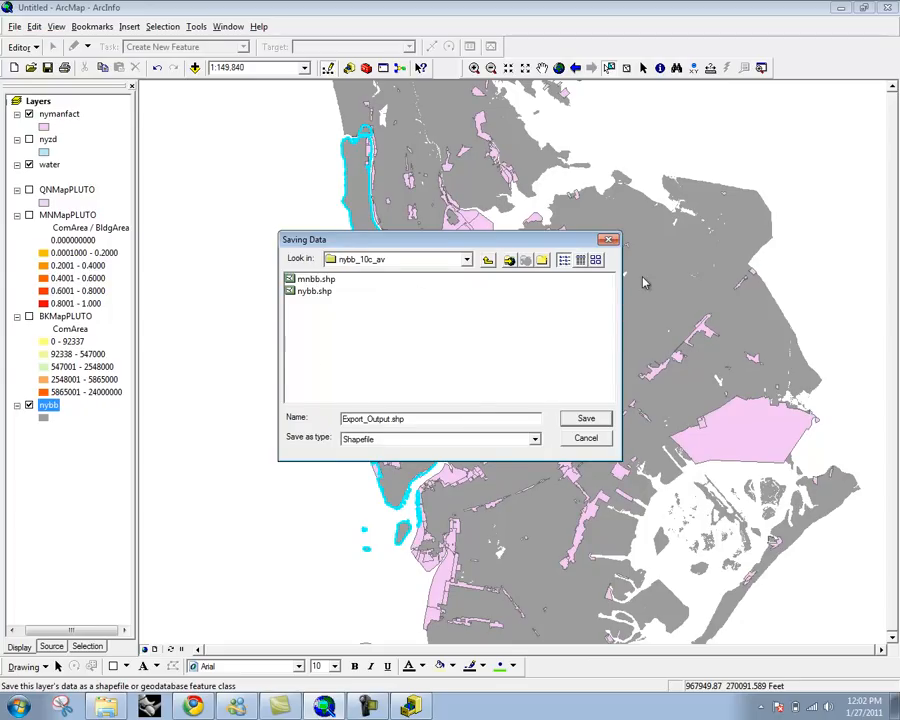
{"action": "left_click_drag", "start_coordinate": [563, 240], "coordinate": [518, 251]}
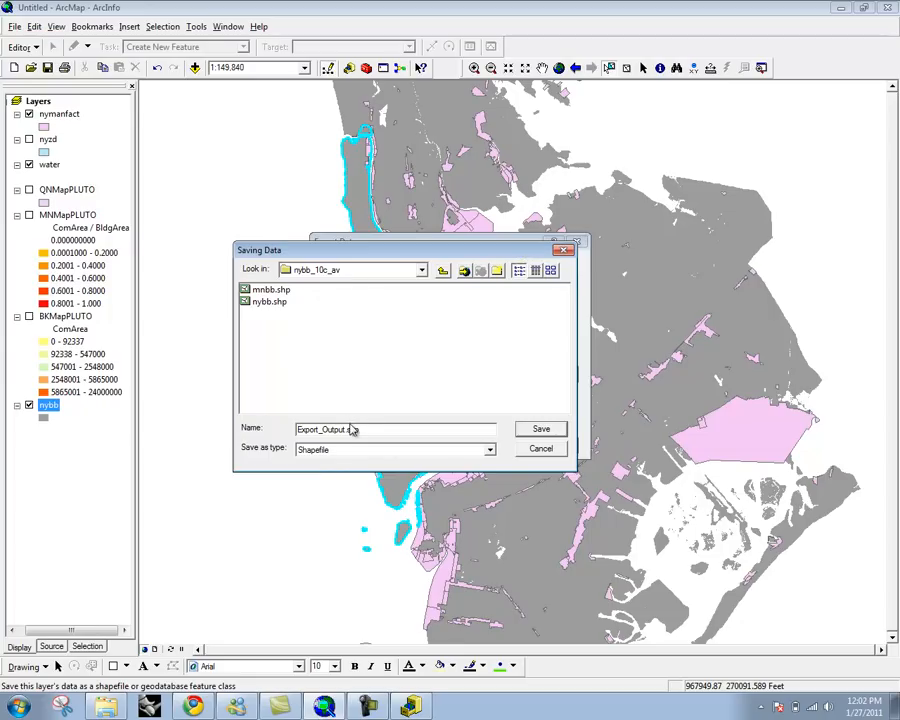
{"action": "left_click", "coordinate": [559, 455]}
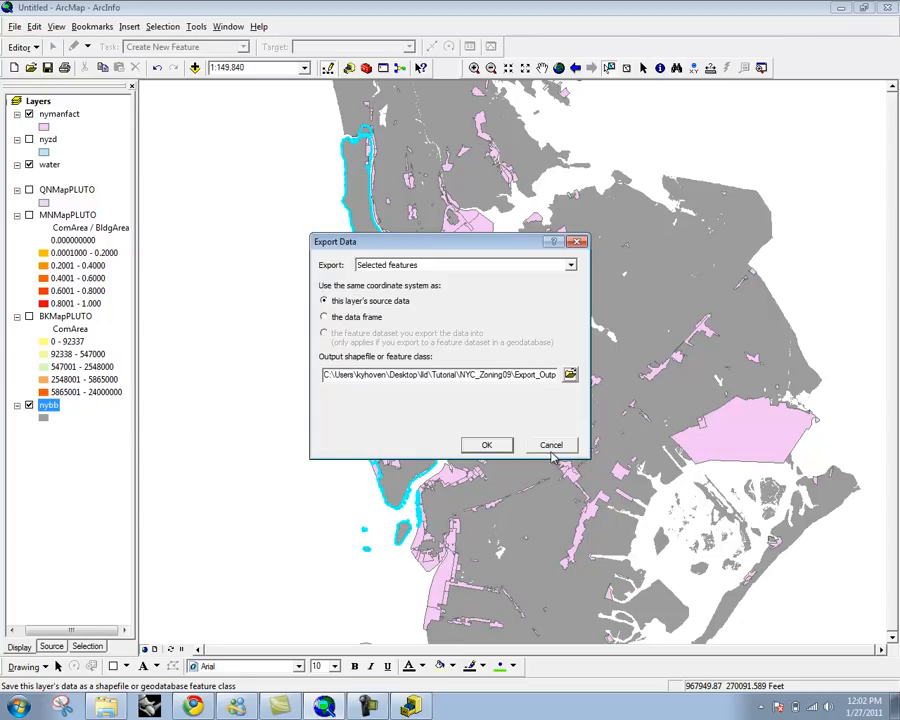
{"action": "left_click", "coordinate": [553, 446]}
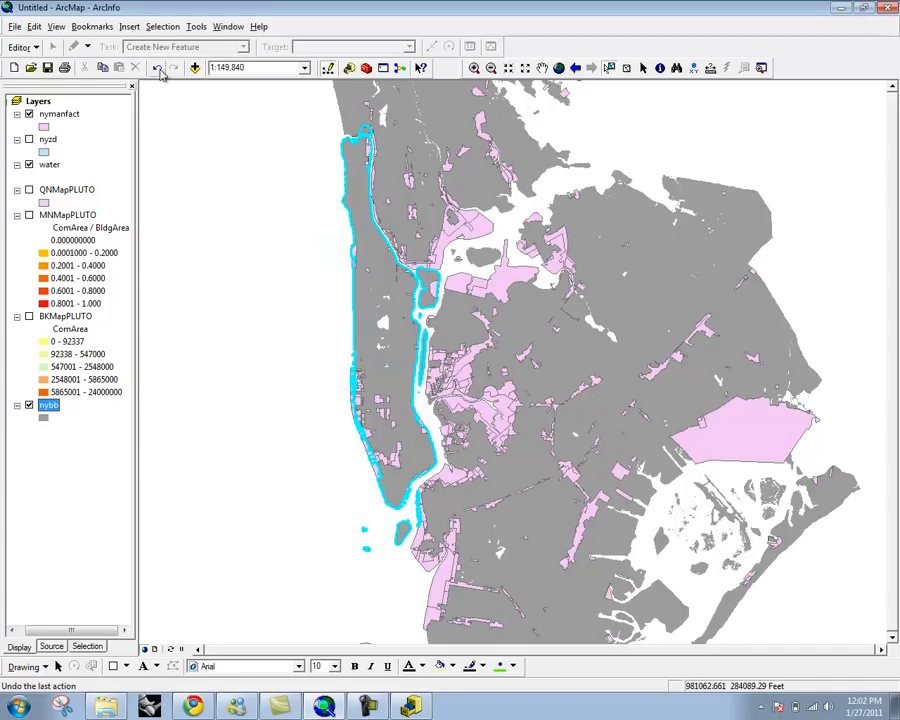
Step: Add the mnbb.shp shapefile from the nybb_10c_av folder and place its layer directly above nybb
{"action": "left_click", "coordinate": [196, 67]}
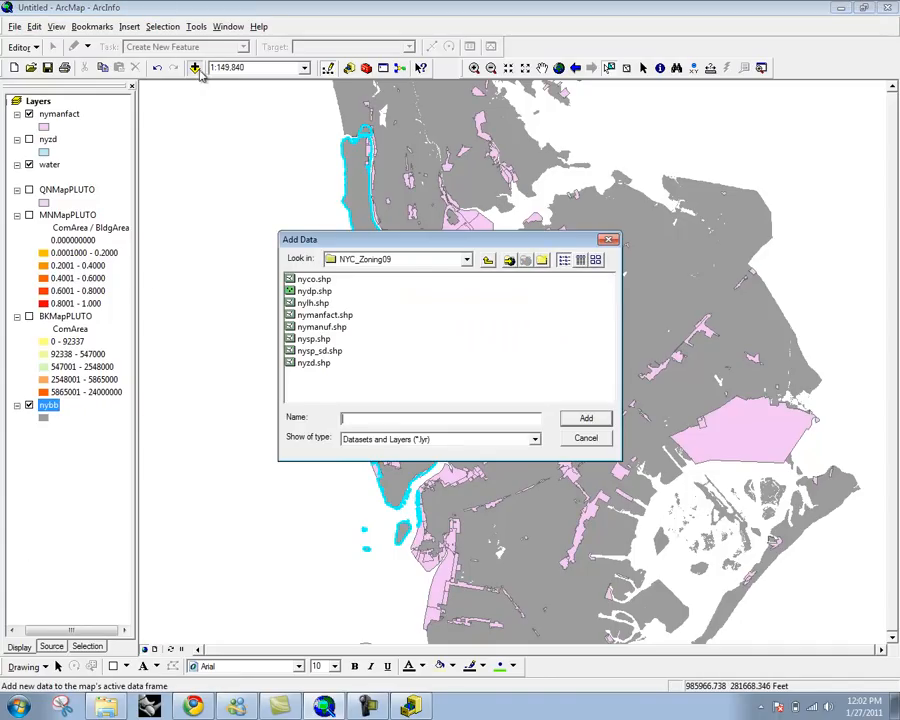
{"action": "left_click", "coordinate": [407, 260]}
{"action": "left_click", "coordinate": [400, 308]}
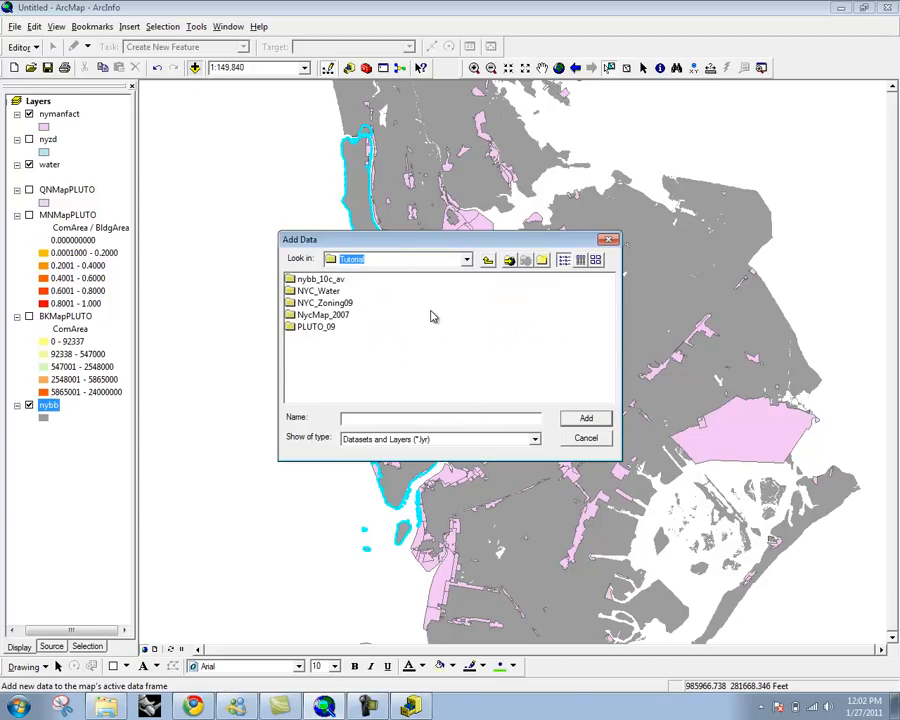
{"action": "left_click", "coordinate": [320, 291]}
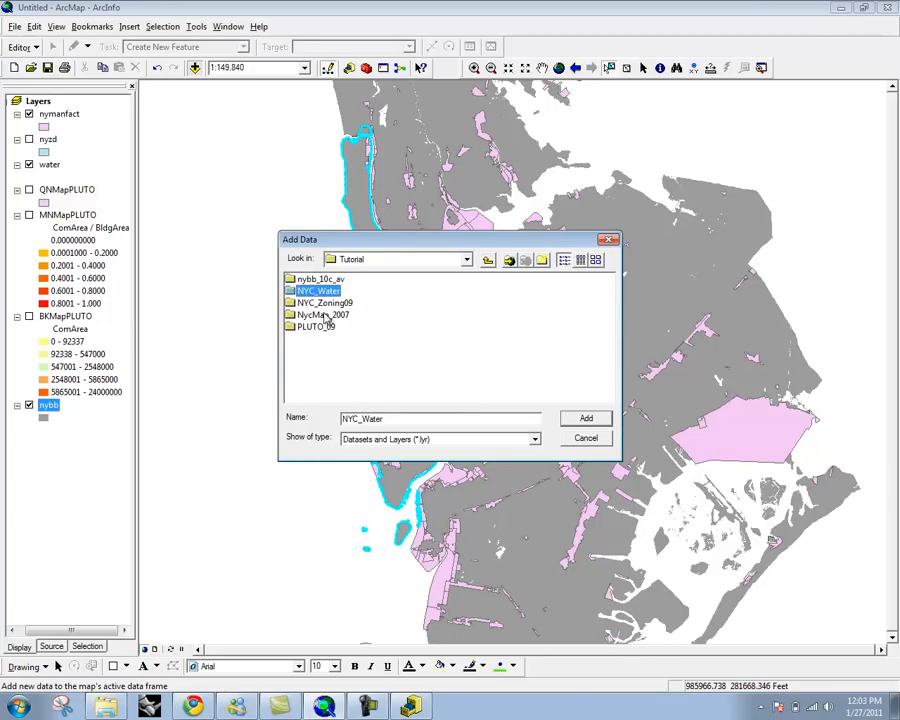
{"action": "double_click", "coordinate": [312, 280]}
{"action": "left_click", "coordinate": [310, 280]}
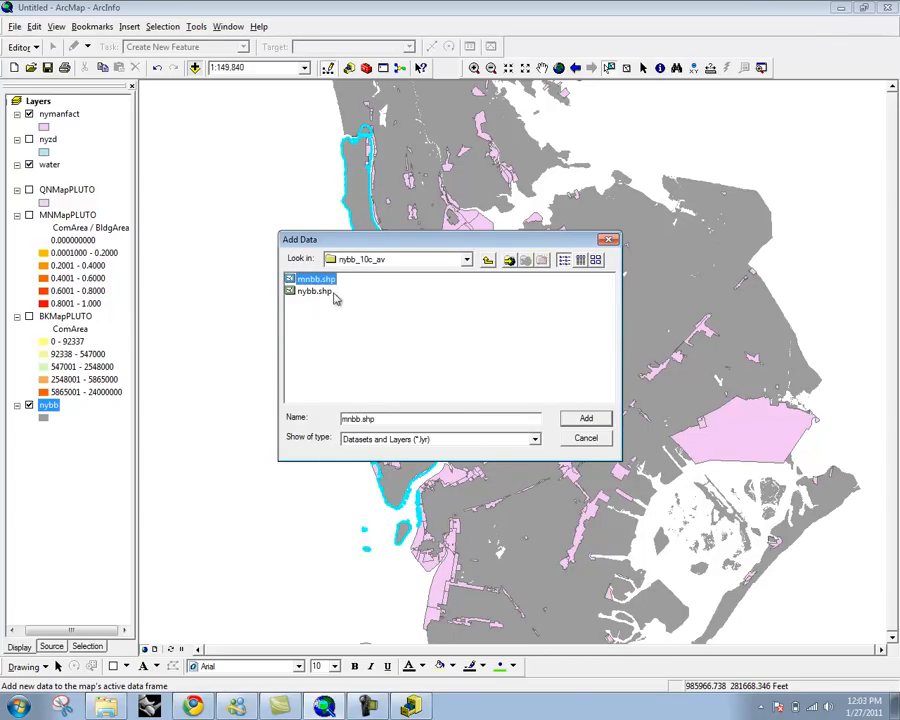
{"action": "left_click", "coordinate": [585, 418]}
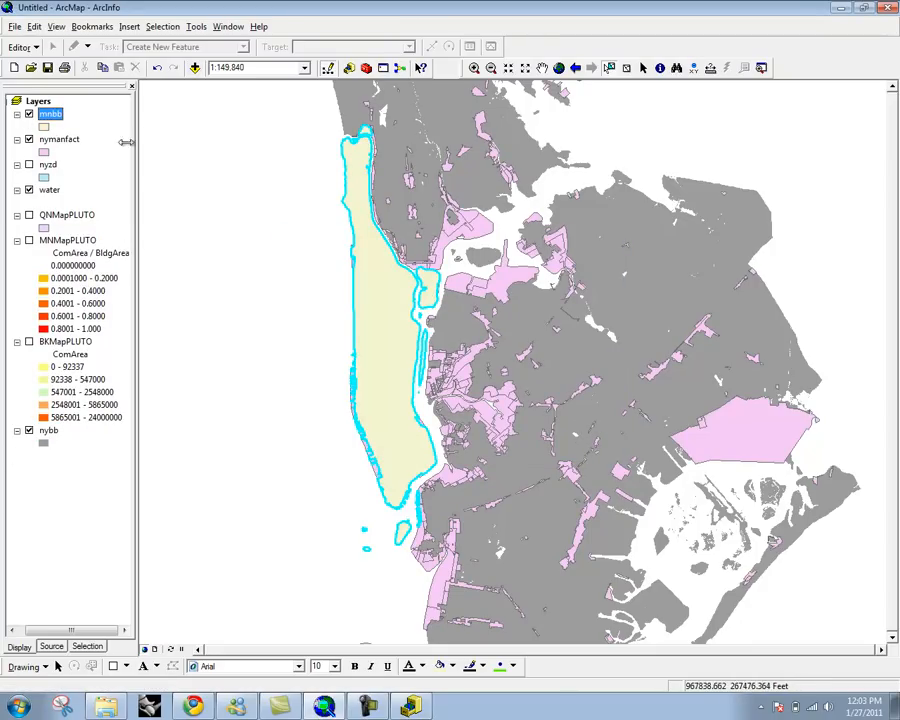
{"action": "left_click_drag", "start_coordinate": [50, 116], "coordinate": [66, 428]}
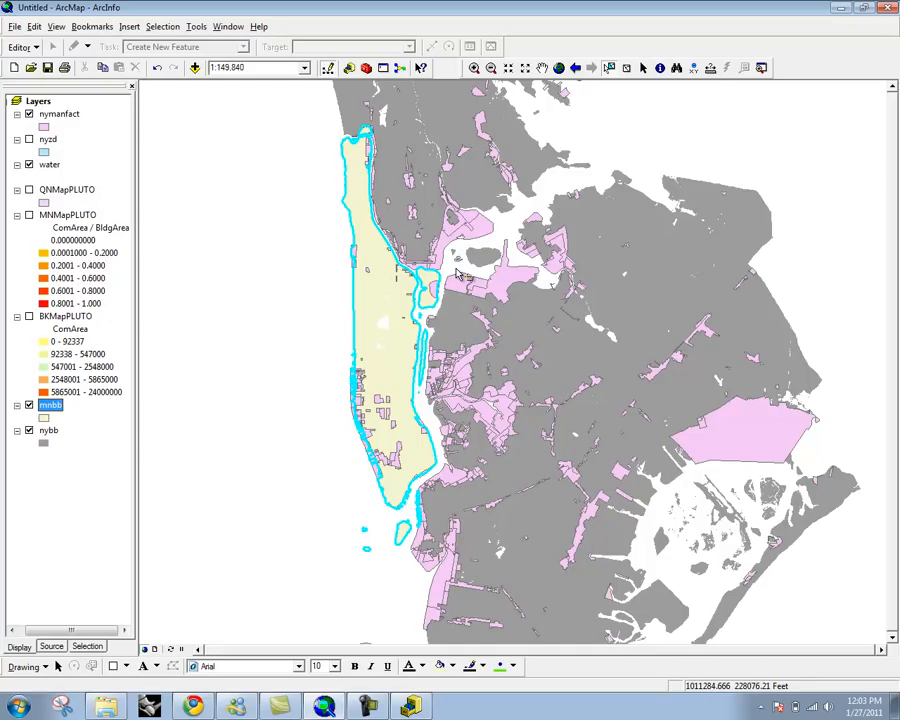
{"action": "left_click", "coordinate": [49, 555]}
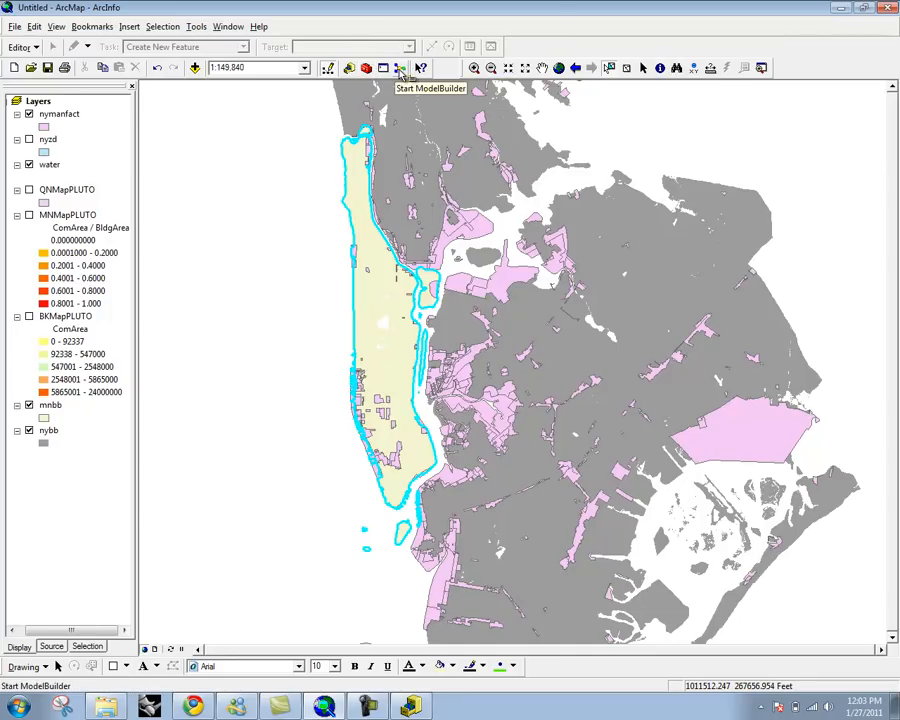
Step: Search ArcToolbox for clip and open the Clip tool from the Analysis Tools toolbox
{"action": "left_click", "coordinate": [366, 67]}
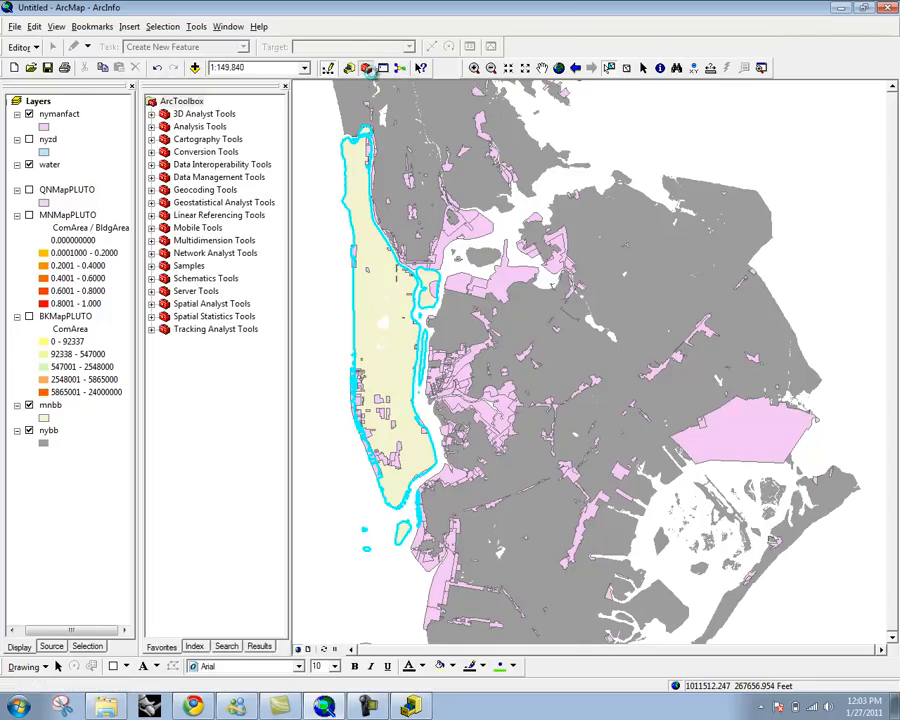
{"action": "left_click", "coordinate": [226, 647]}
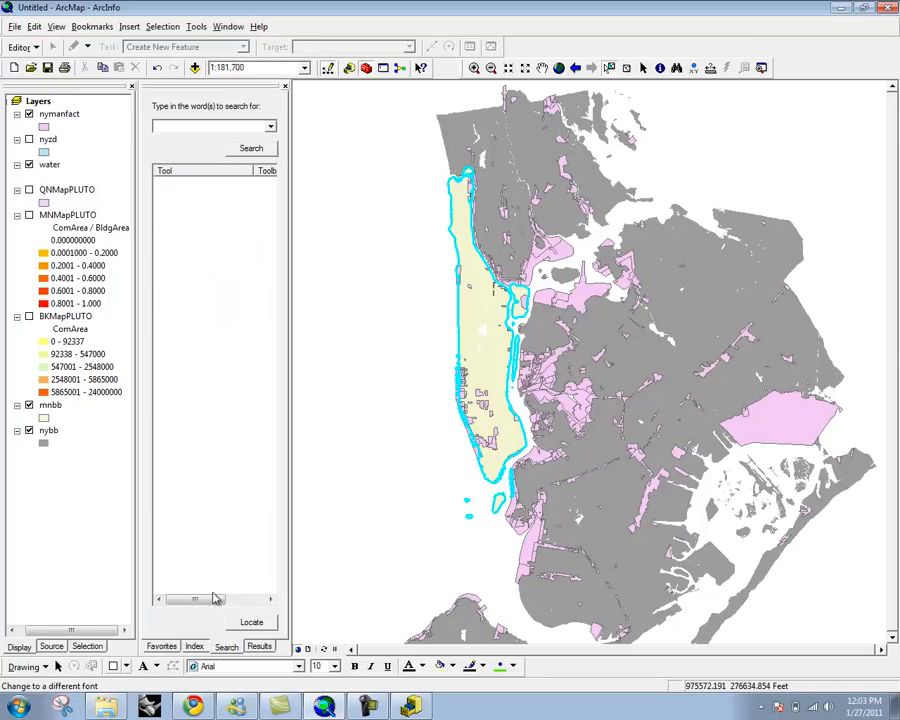
{"action": "type", "text": "clip"}
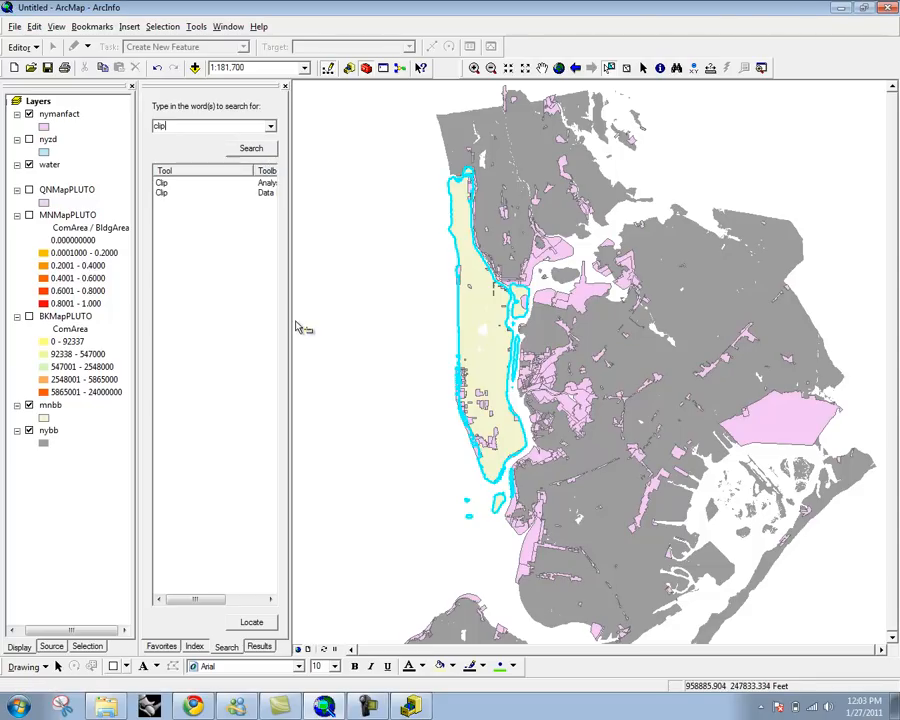
{"action": "left_click_drag", "start_coordinate": [293, 330], "coordinate": [410, 340]}
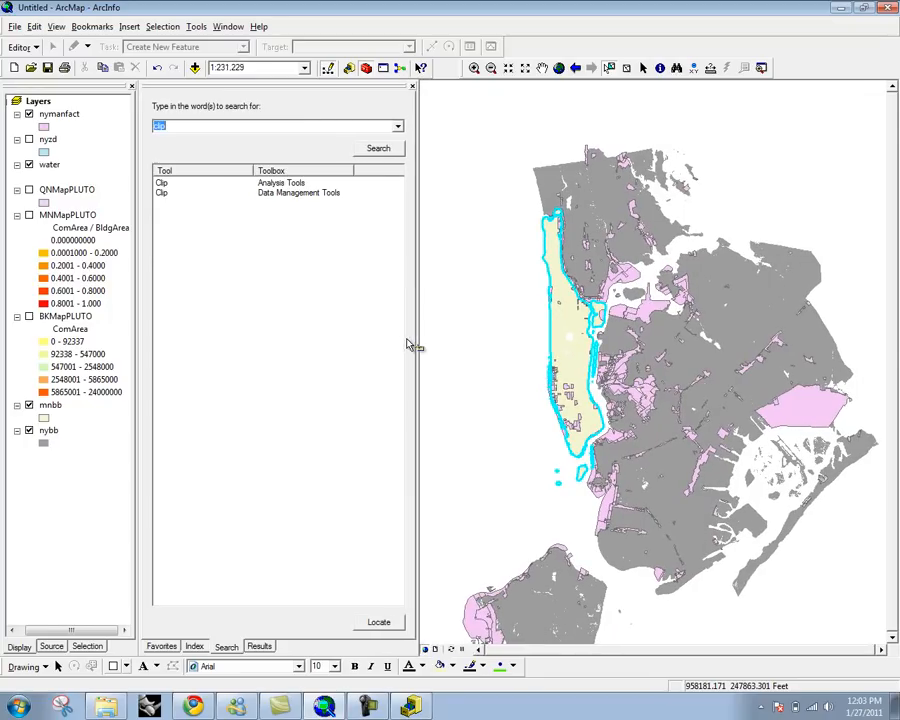
{"action": "left_click", "coordinate": [162, 185]}
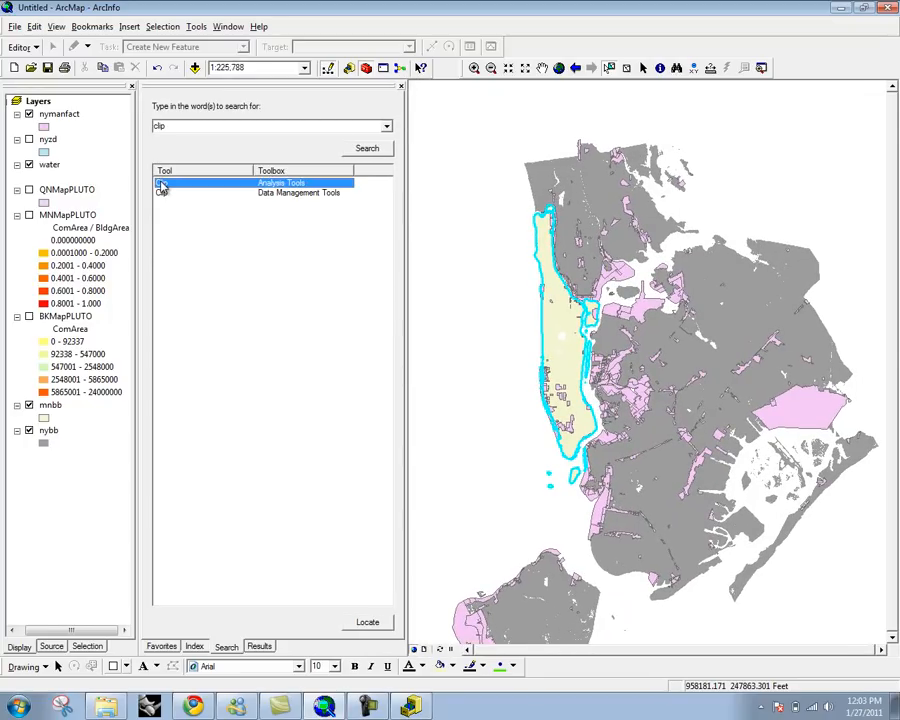
{"action": "double_click", "coordinate": [161, 188]}
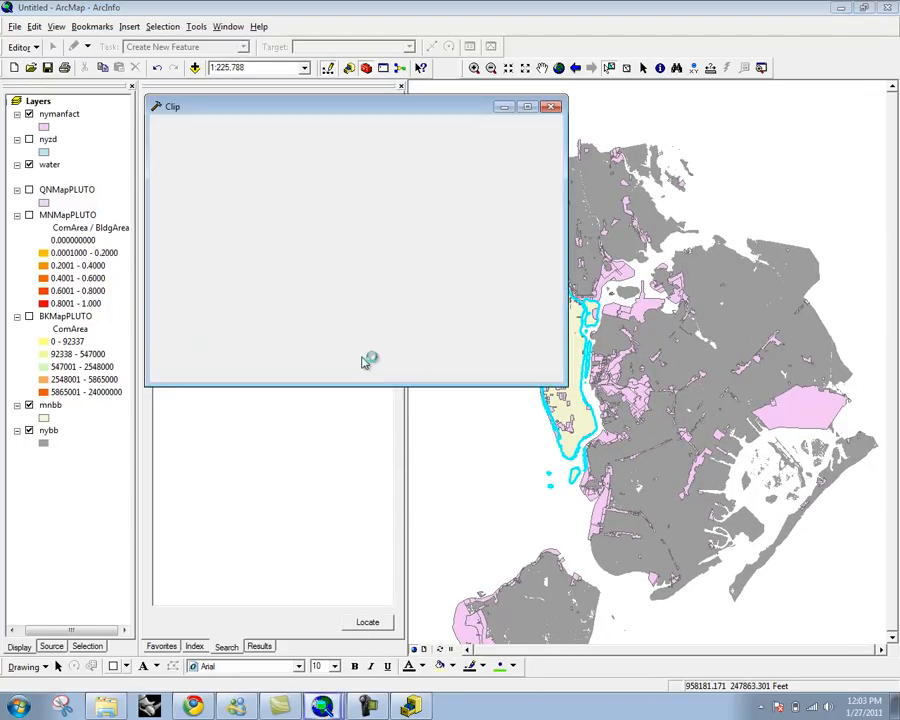
{"action": "left_click_drag", "start_coordinate": [328, 107], "coordinate": [360, 127]}
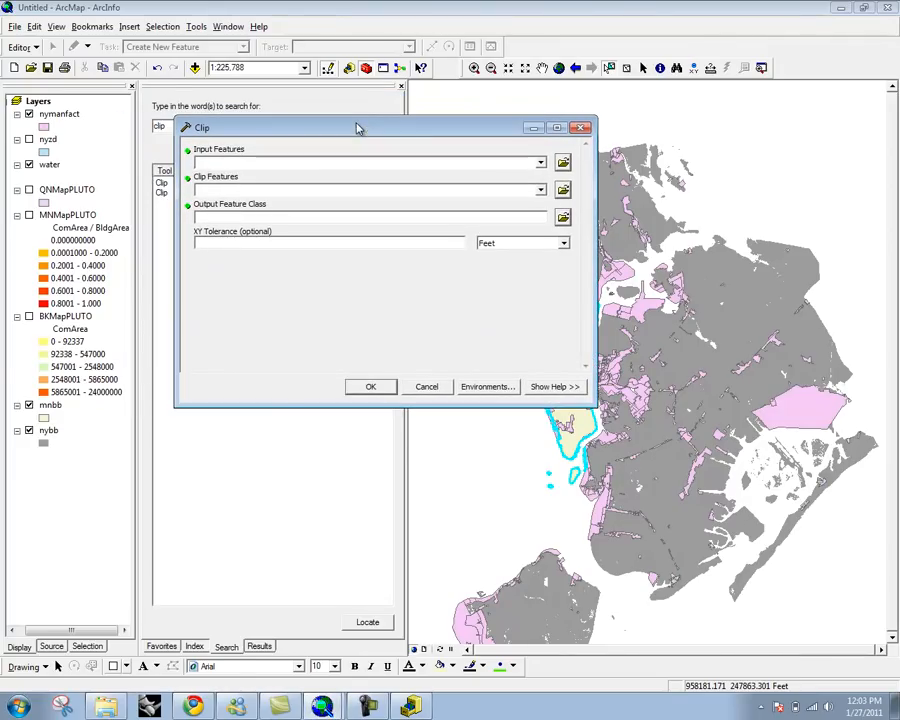
Step: Set nyzd as the input features and mnbb as the clip features
{"action": "left_click", "coordinate": [540, 165]}
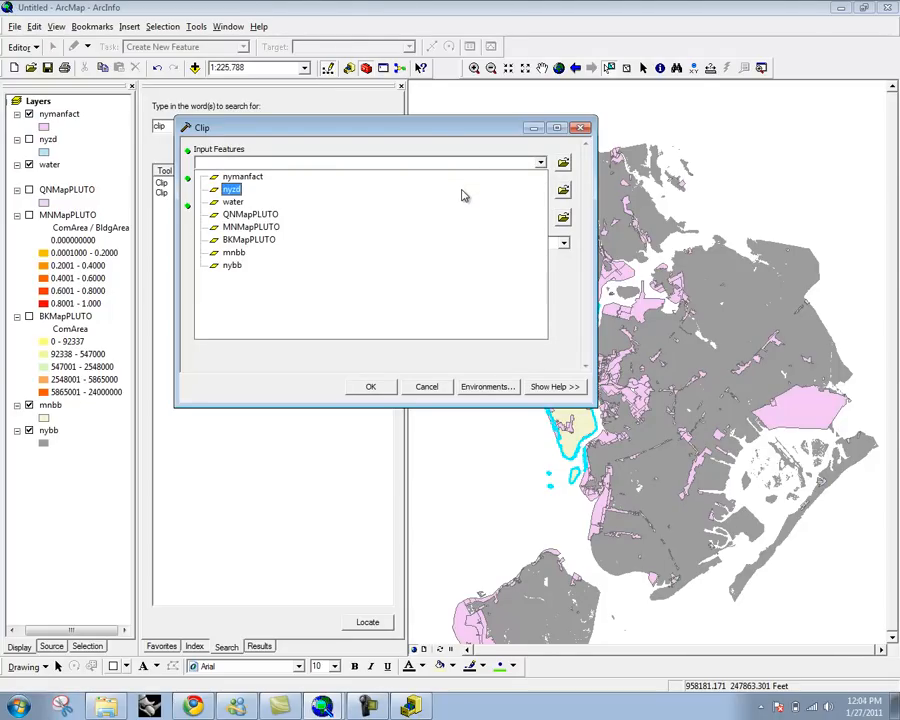
{"action": "left_click", "coordinate": [232, 190]}
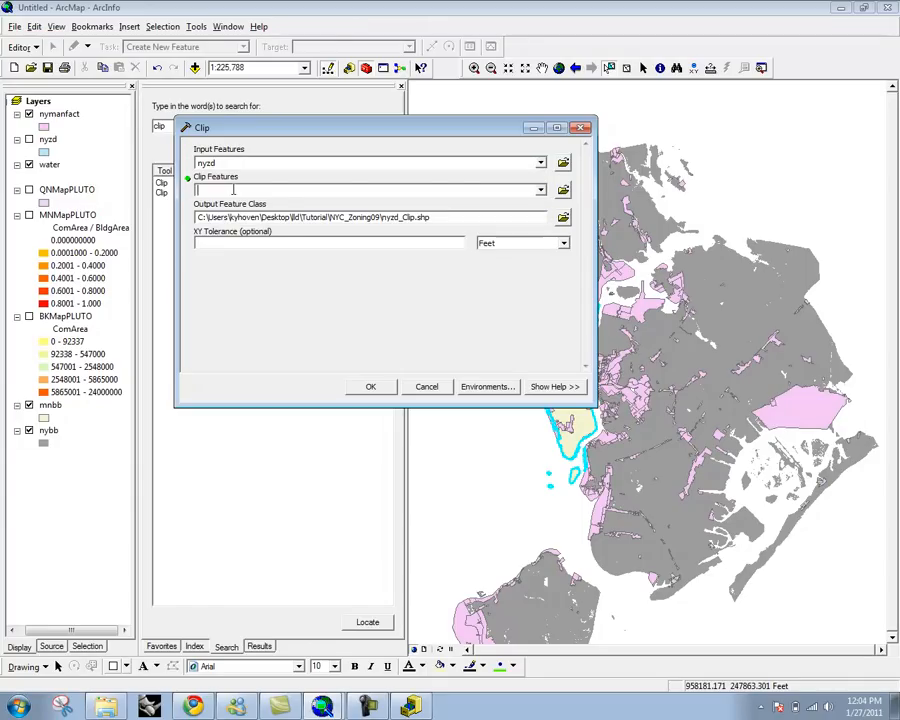
{"action": "left_click", "coordinate": [543, 190]}
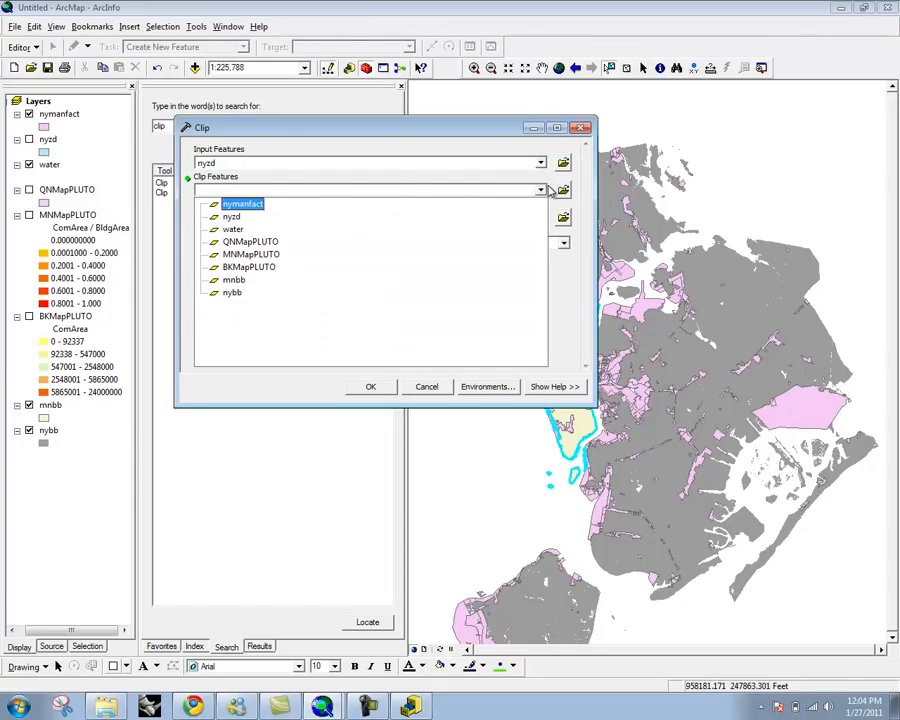
{"action": "left_click", "coordinate": [232, 282]}
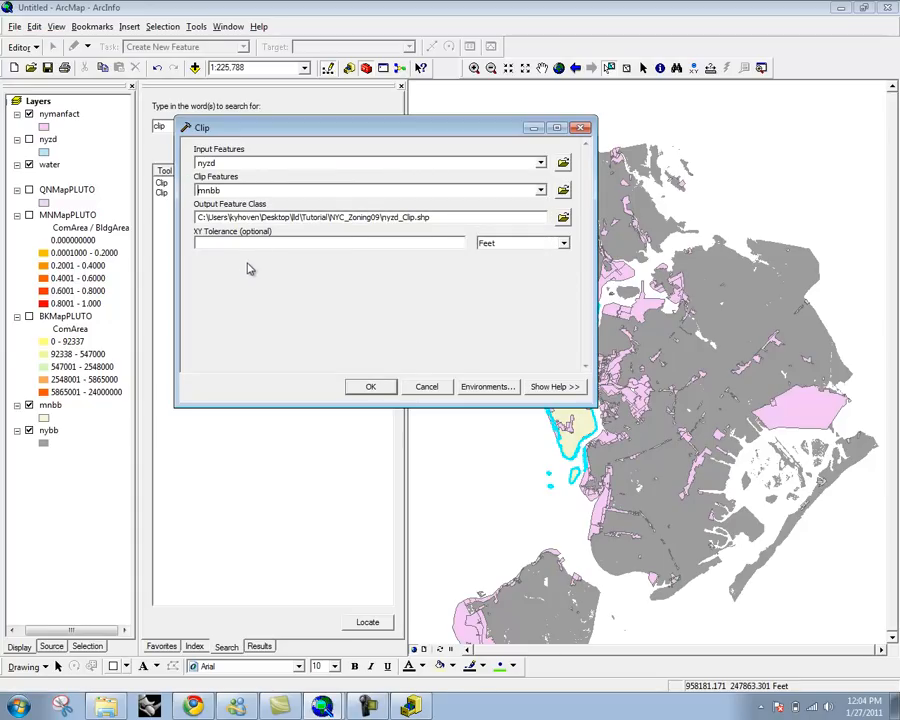
Step: Browse the output feature class location to the Tutorial folder inside the desktop's lld folder on the C: drive
{"action": "left_click", "coordinate": [563, 218]}
{"action": "left_click_drag", "start_coordinate": [438, 160], "coordinate": [514, 278]}
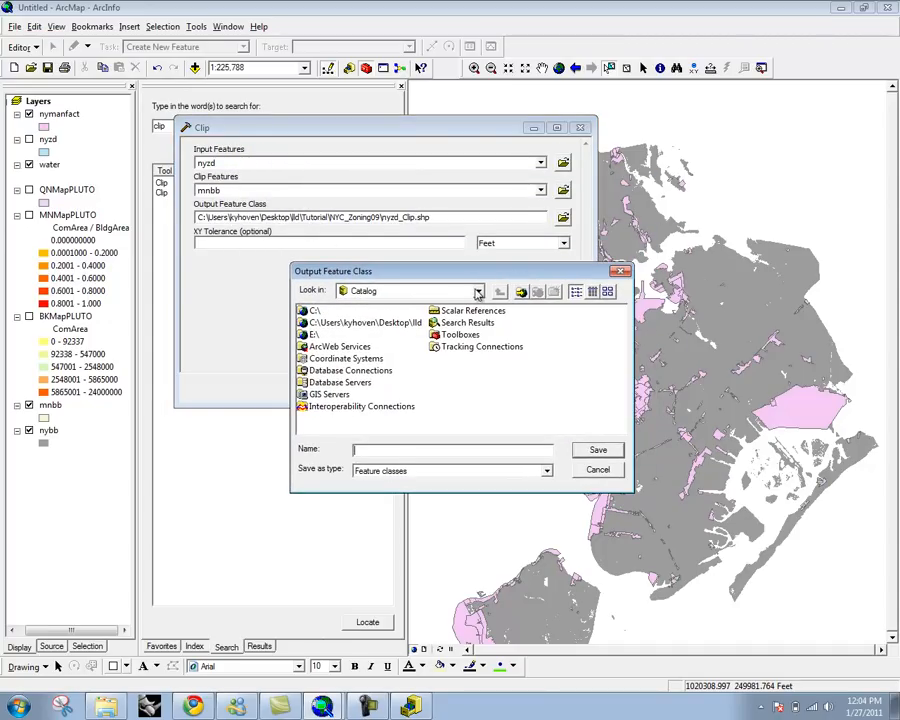
{"action": "left_click", "coordinate": [478, 291]}
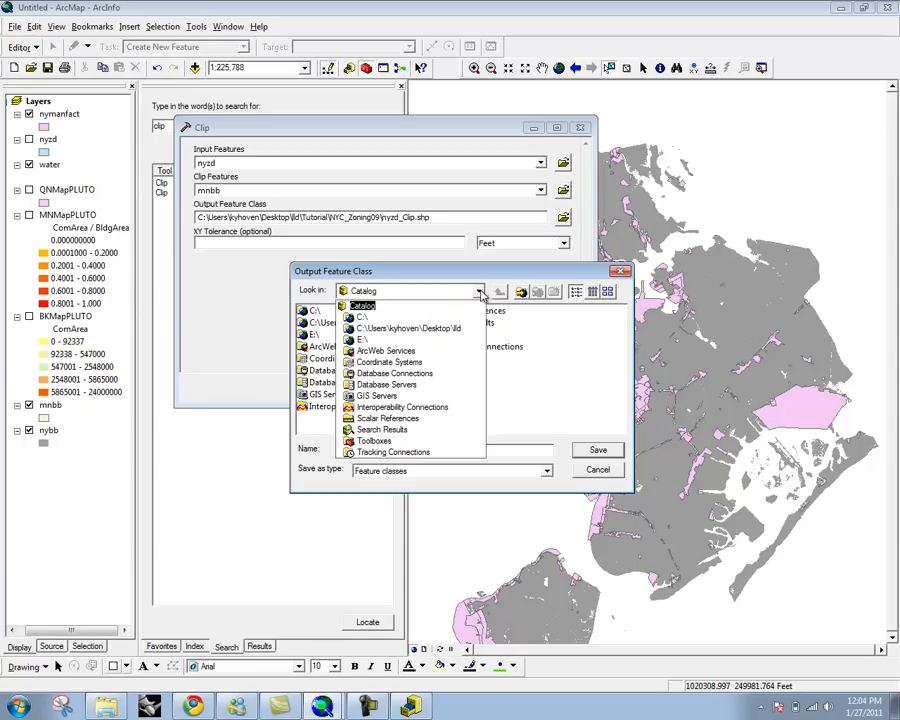
{"action": "left_click", "coordinate": [452, 340]}
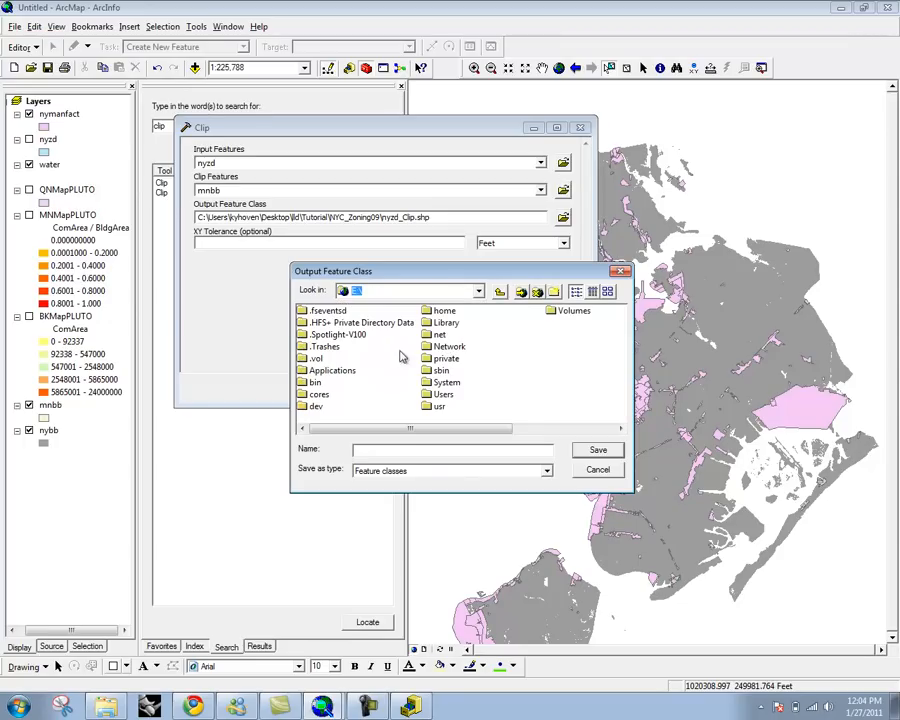
{"action": "left_click", "coordinate": [478, 291]}
{"action": "scroll", "coordinate": [466, 312], "scroll_direction": "up", "scroll_amount": 2}
{"action": "left_click", "coordinate": [463, 316]}
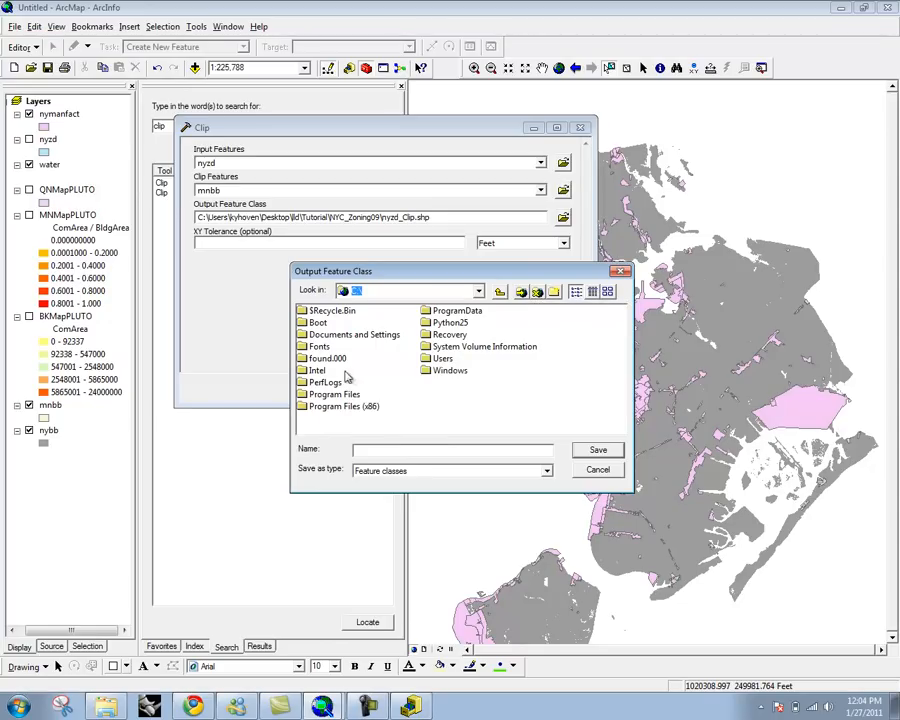
{"action": "double_click", "coordinate": [437, 358]}
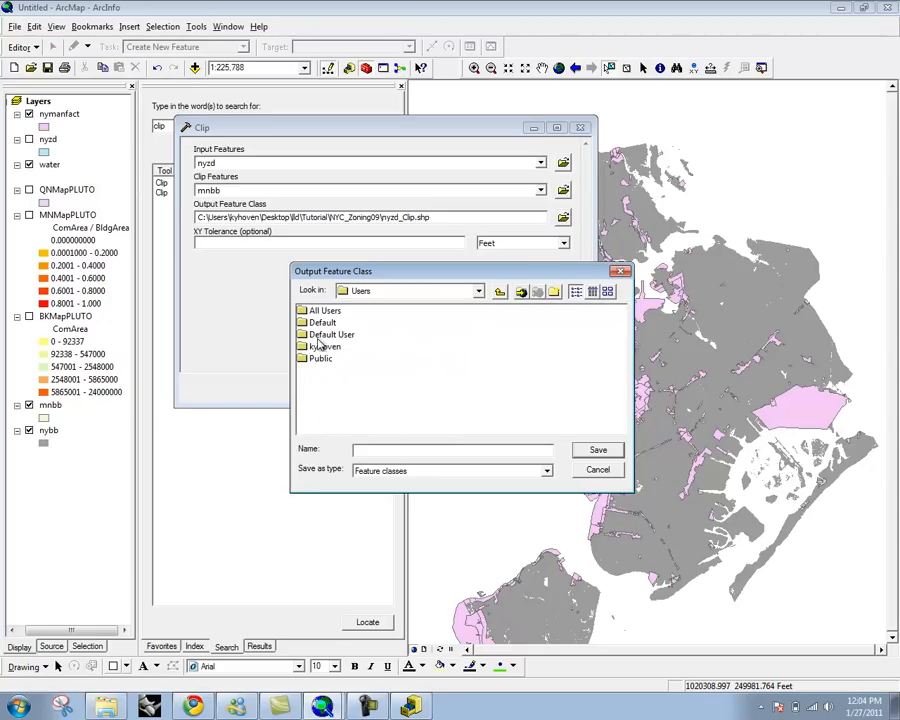
{"action": "double_click", "coordinate": [318, 347]}
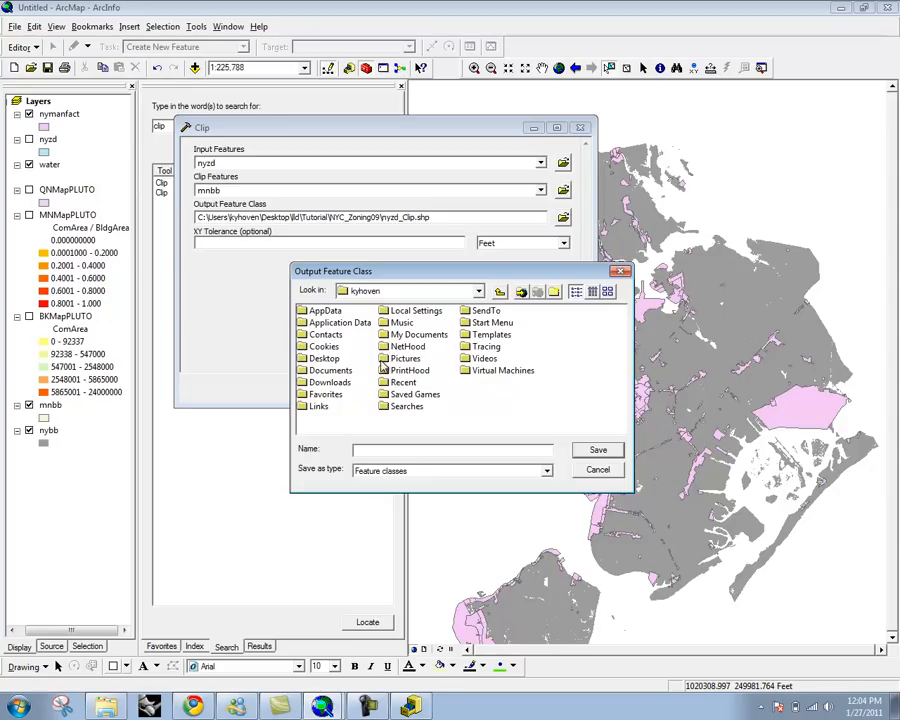
{"action": "double_click", "coordinate": [323, 358]}
{"action": "double_click", "coordinate": [318, 311]}
{"action": "double_click", "coordinate": [318, 311]}
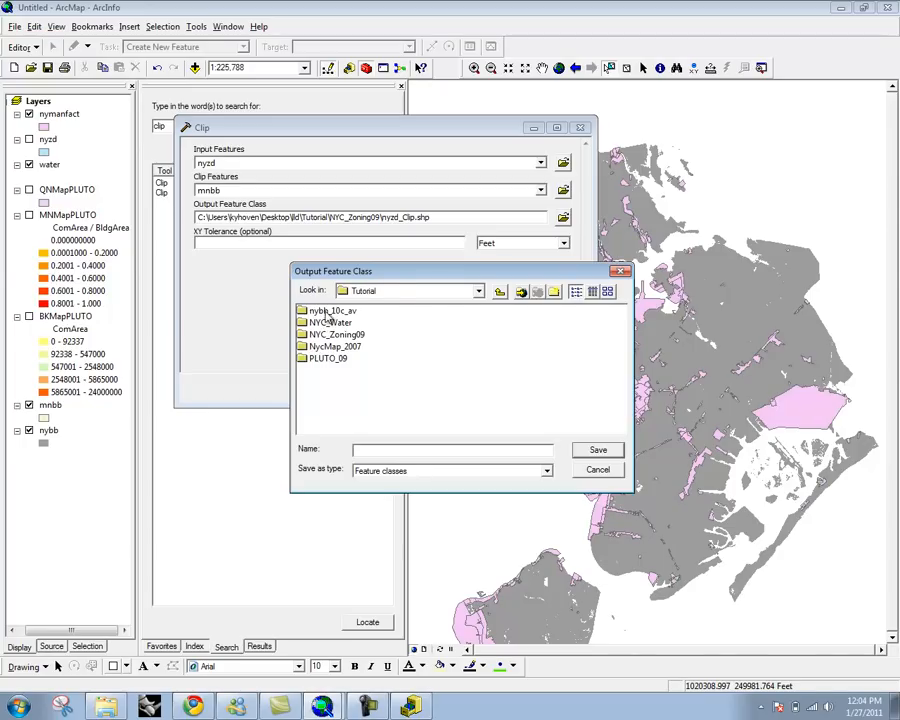
{"action": "left_click_drag", "start_coordinate": [398, 271], "coordinate": [500, 274]}
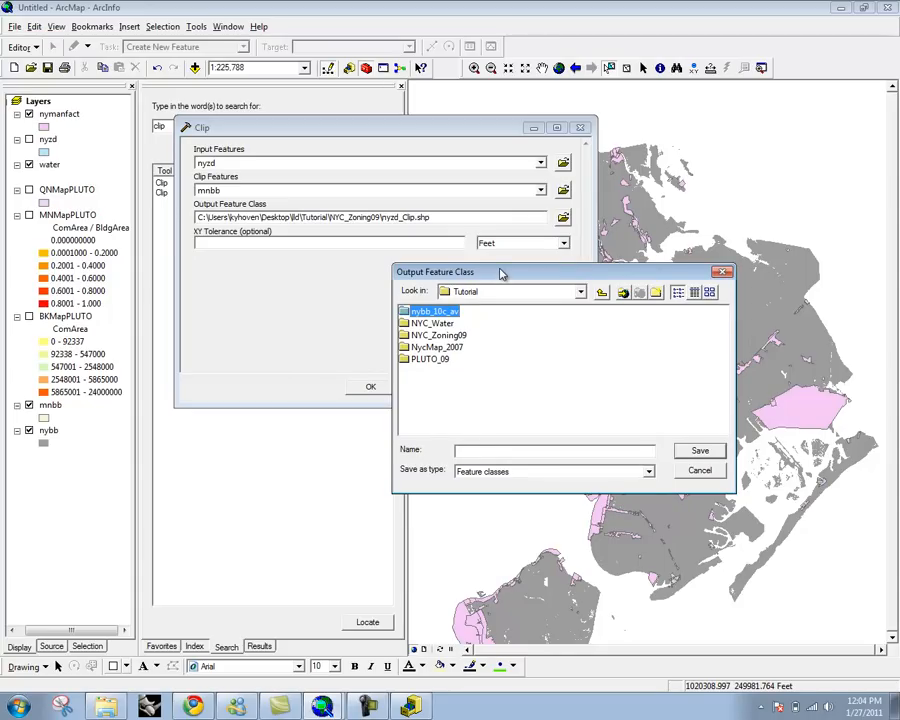
Step: Name the output feature class mnzd in the NYC_Zoning09 folder, run the Clip and dismiss its completion report
{"action": "double_click", "coordinate": [449, 313]}
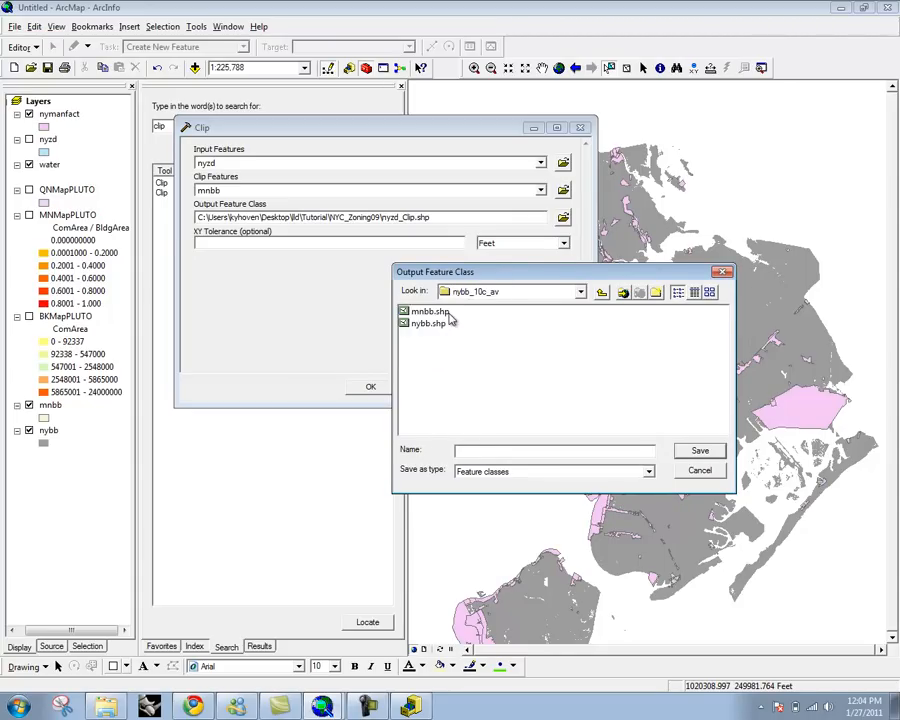
{"action": "left_click", "coordinate": [513, 291]}
{"action": "left_click", "coordinate": [530, 342]}
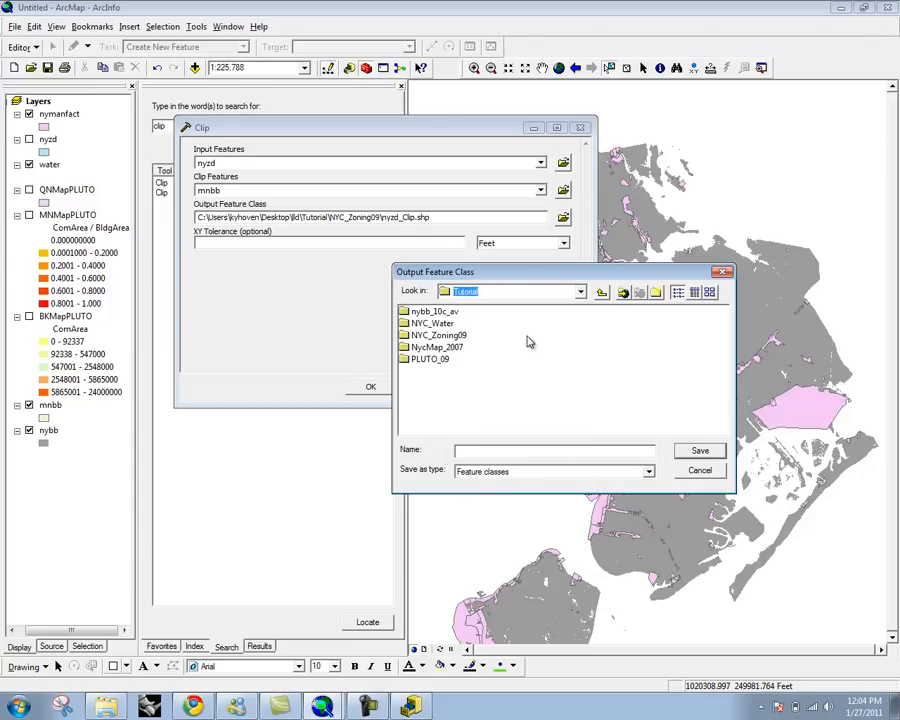
{"action": "double_click", "coordinate": [437, 337]}
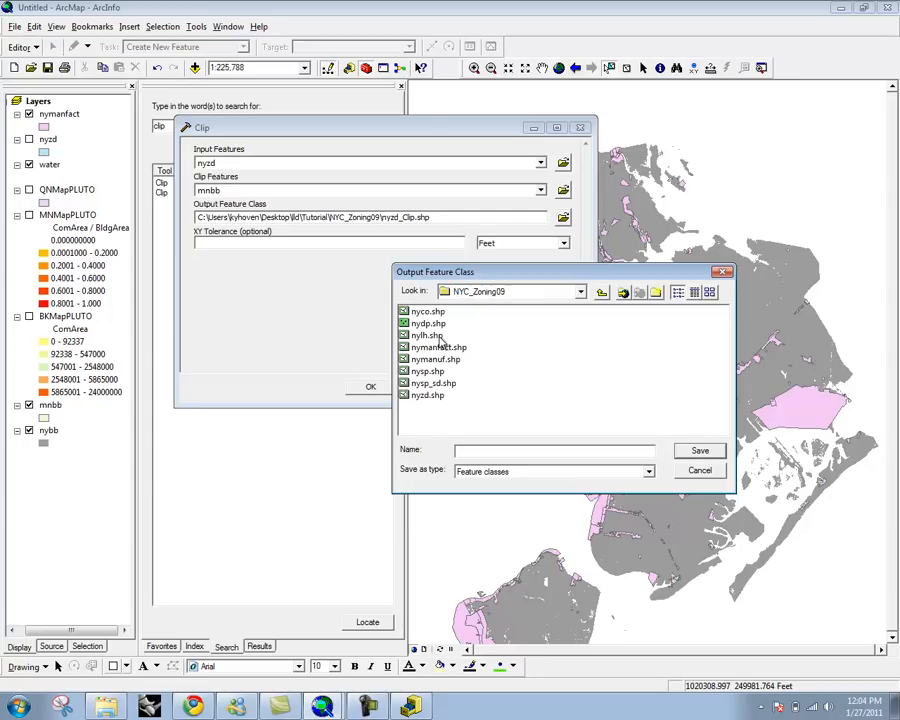
{"action": "left_click", "coordinate": [510, 448]}
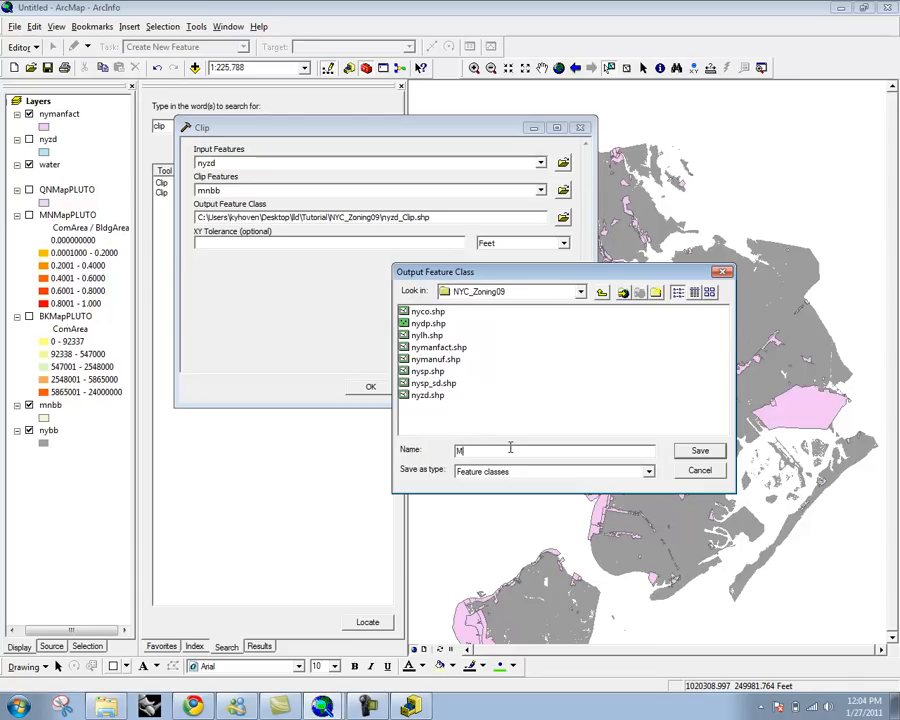
{"action": "type", "text": "mnzd"}
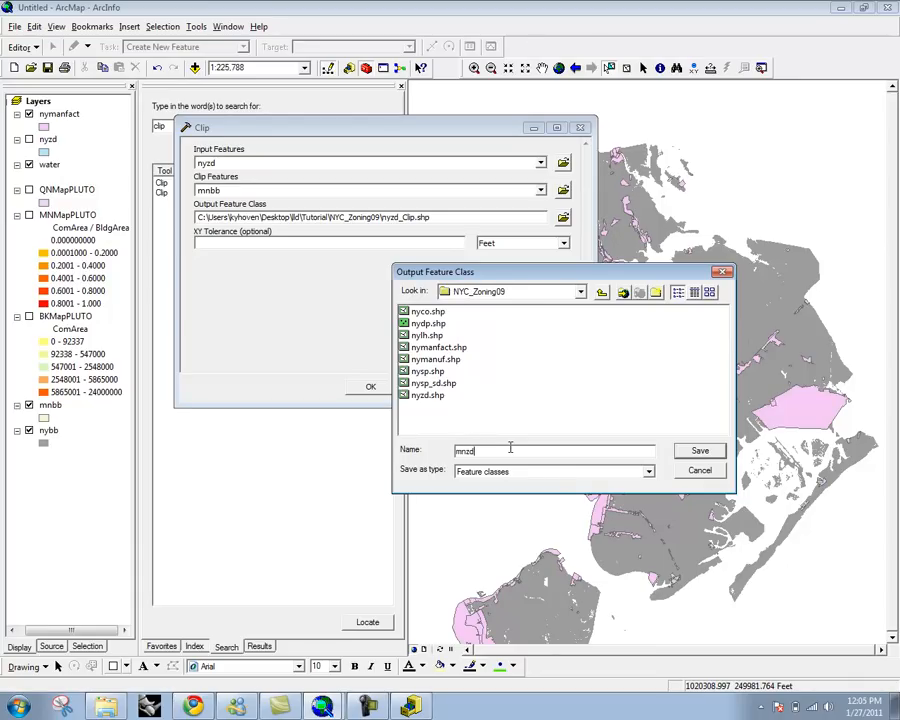
{"action": "left_click", "coordinate": [699, 450]}
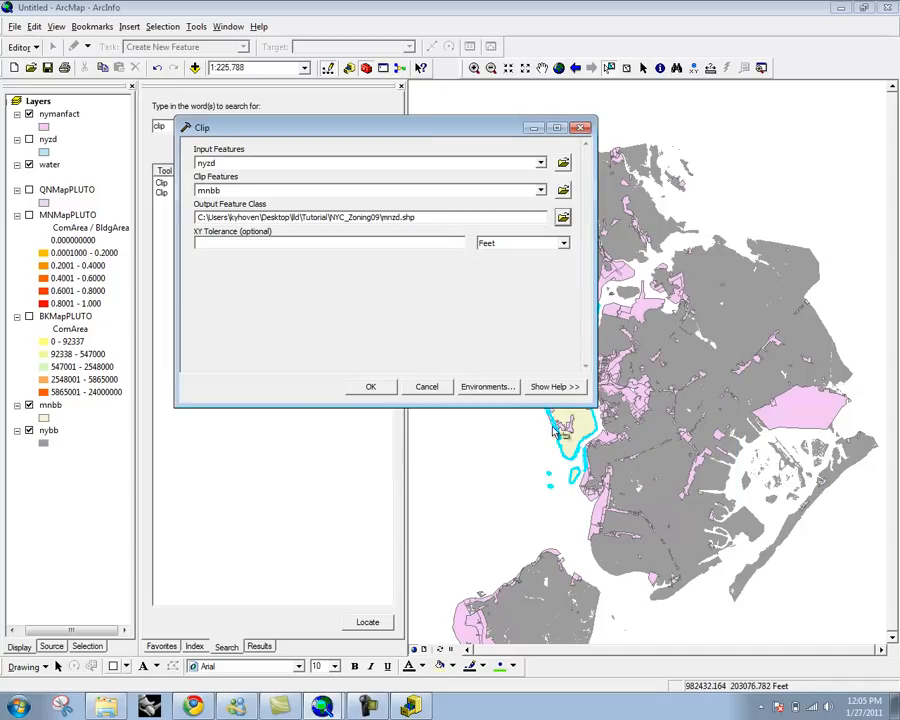
{"action": "left_click", "coordinate": [388, 390]}
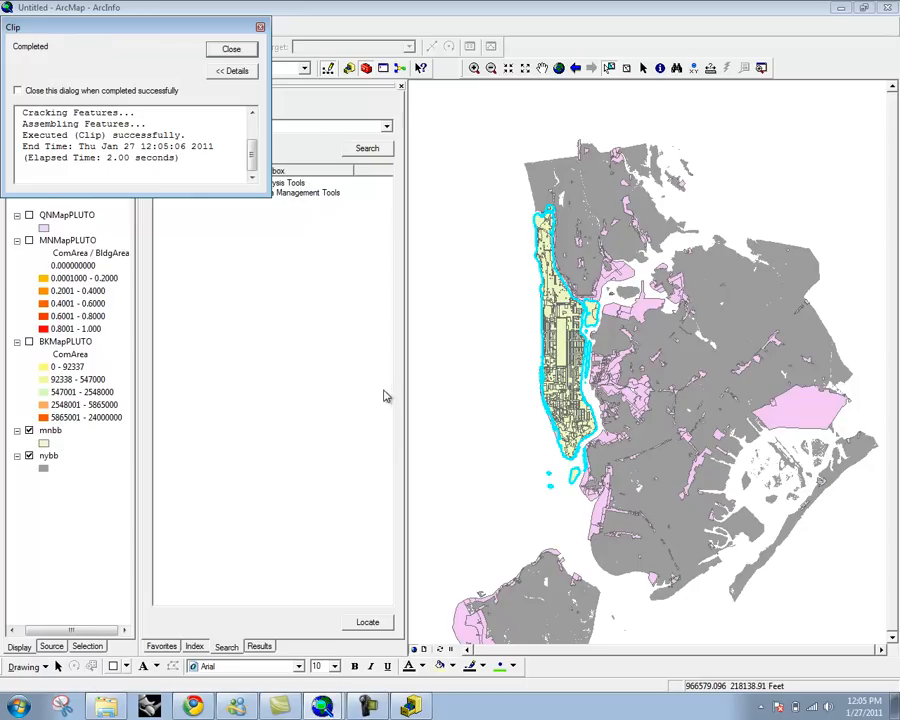
{"action": "left_click", "coordinate": [233, 50]}
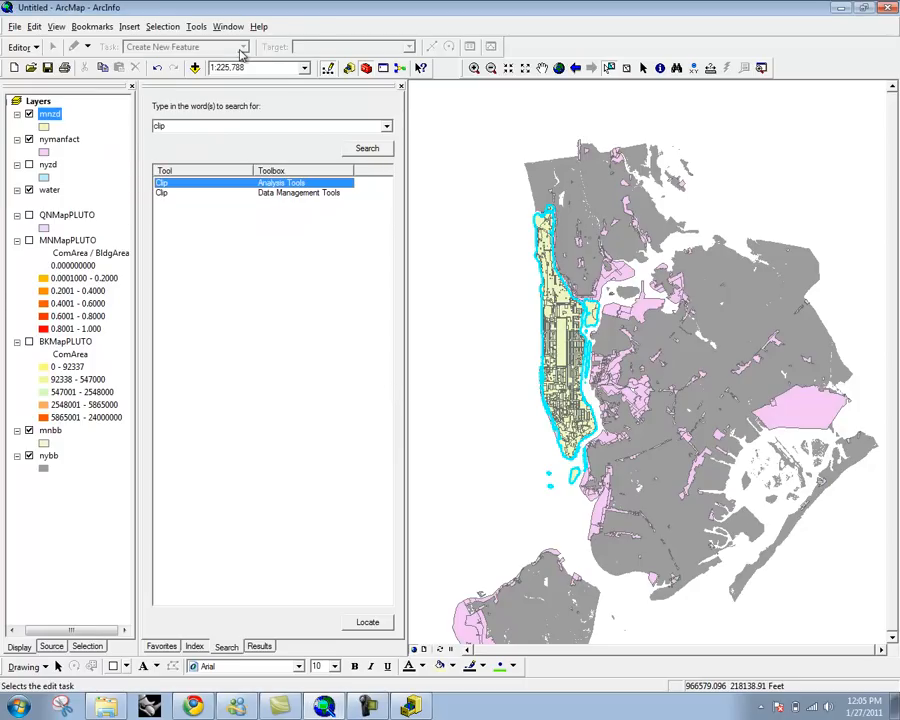
Step: Hide the nymanfact and mnbb layers and toggle mnzd off and on to check the clipped zoning districts
{"action": "left_click", "coordinate": [30, 140]}
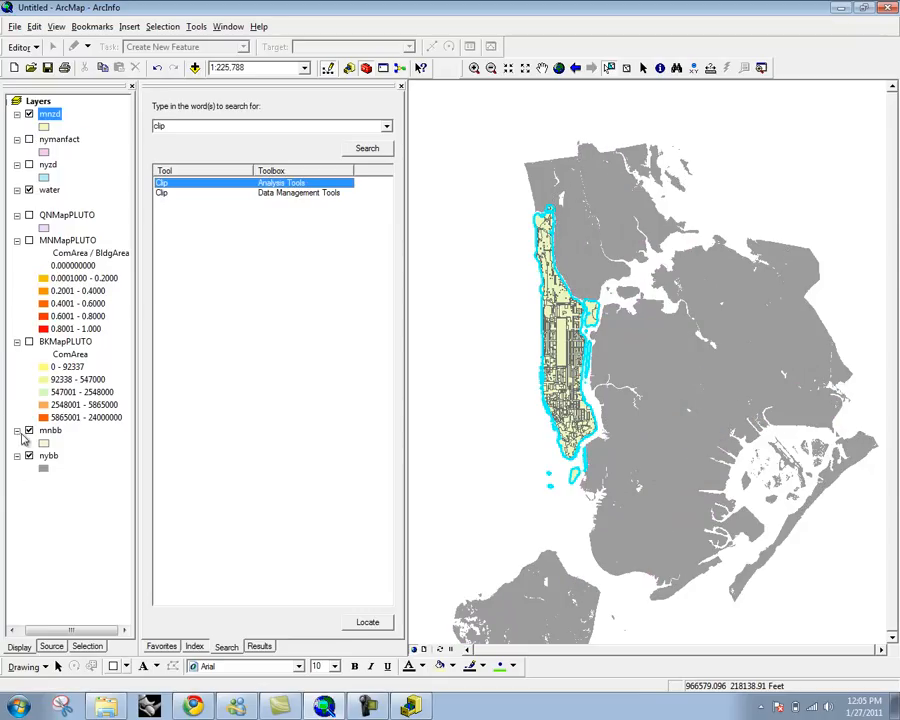
{"action": "left_click", "coordinate": [32, 430]}
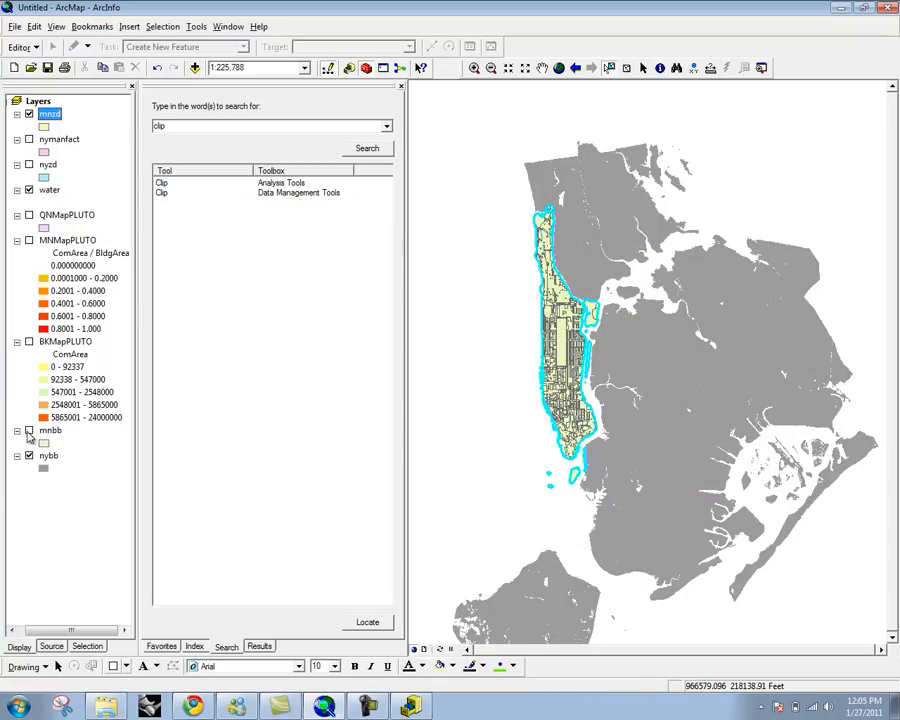
{"action": "left_click", "coordinate": [105, 501]}
{"action": "left_click", "coordinate": [31, 117]}
{"action": "left_click", "coordinate": [29, 114]}
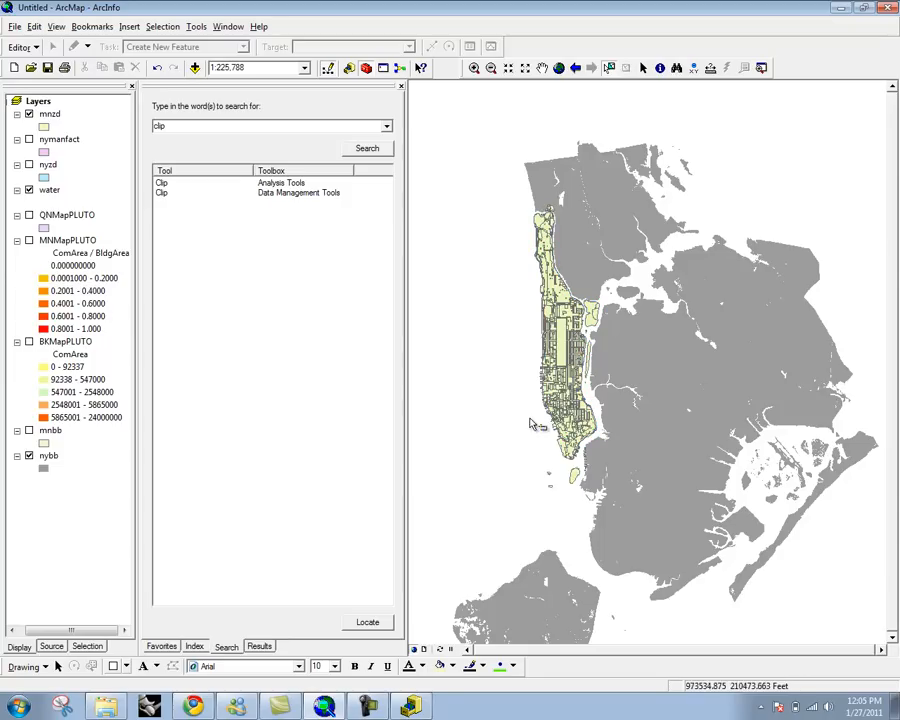
Step: Close ArcToolbox and examine the clipped mnzd zoning districts across Manhattan up close
{"action": "scroll", "coordinate": [631, 384], "scroll_direction": "down", "scroll_amount": 1}
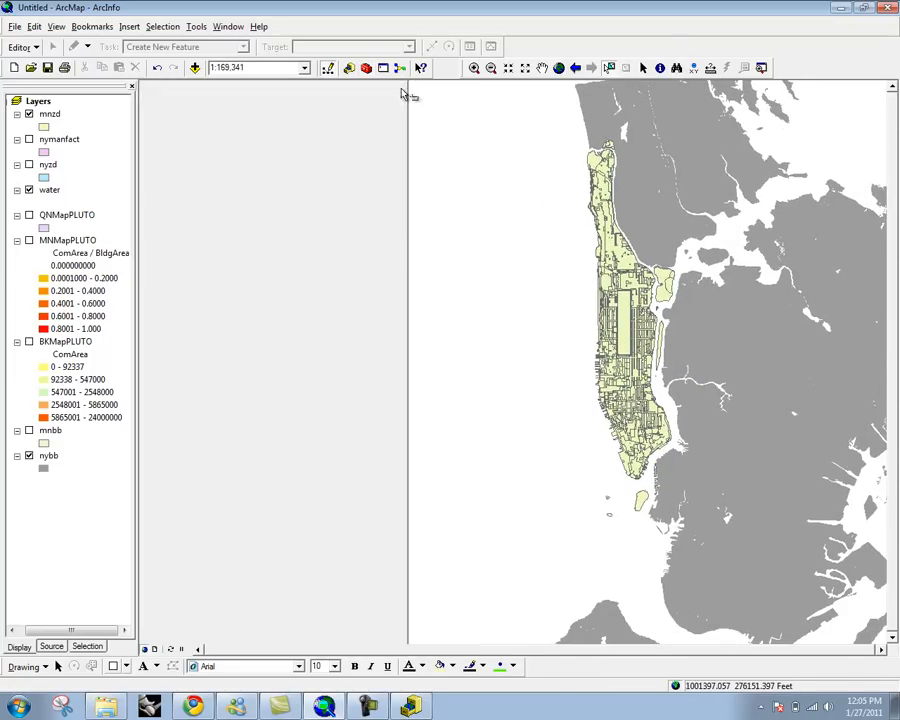
{"action": "scroll", "coordinate": [493, 368], "scroll_direction": "down", "scroll_amount": 2}
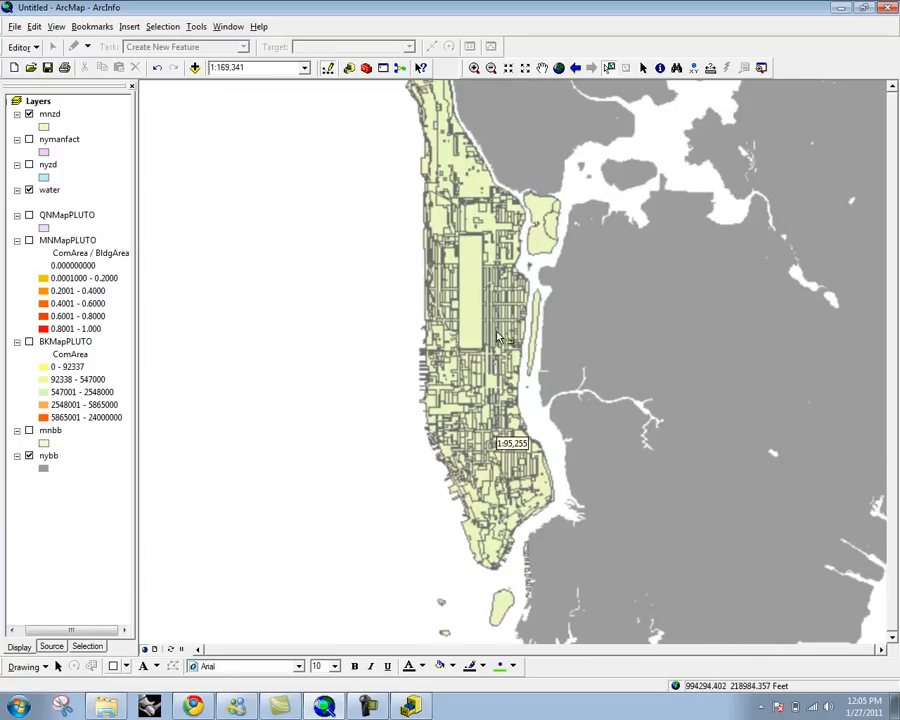
{"action": "left_click_drag", "start_coordinate": [495, 363], "coordinate": [390, 410]}
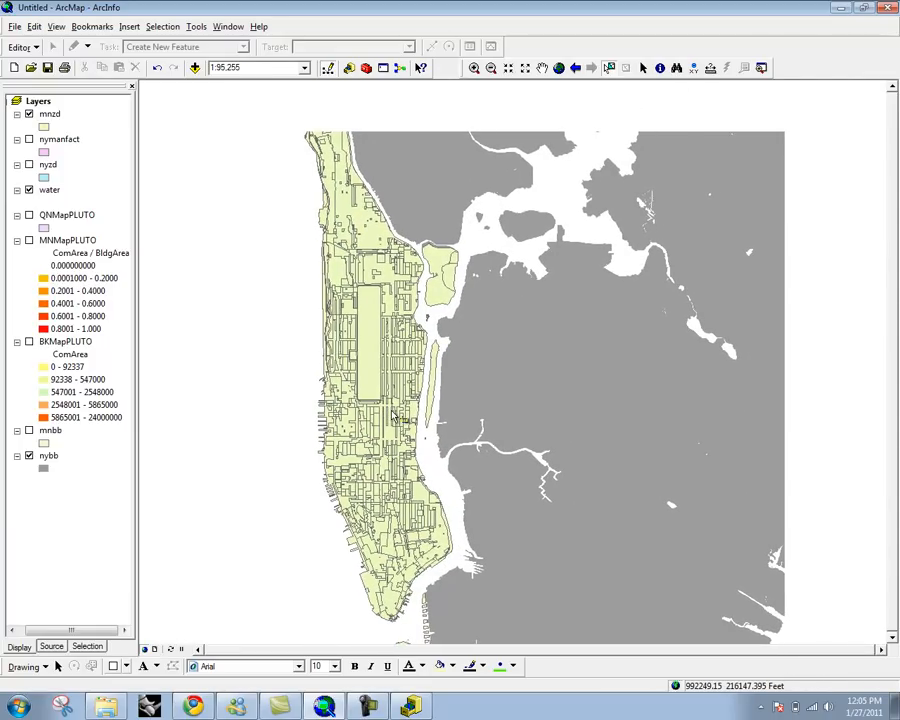
{"action": "left_click", "coordinate": [50, 115]}
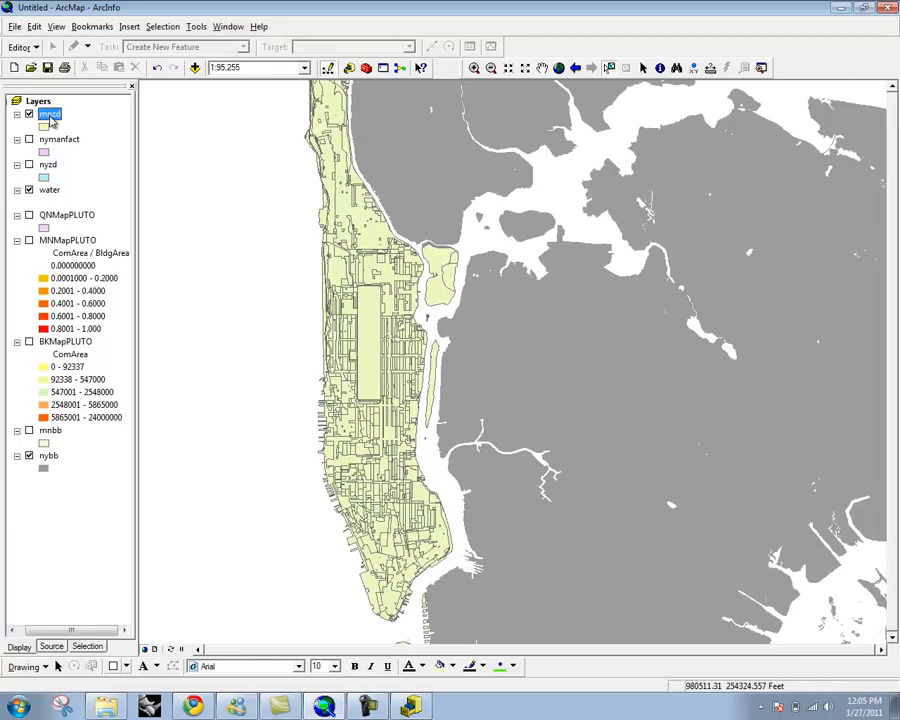
{"action": "left_click", "coordinate": [78, 518]}
{"action": "left_click", "coordinate": [45, 432]}
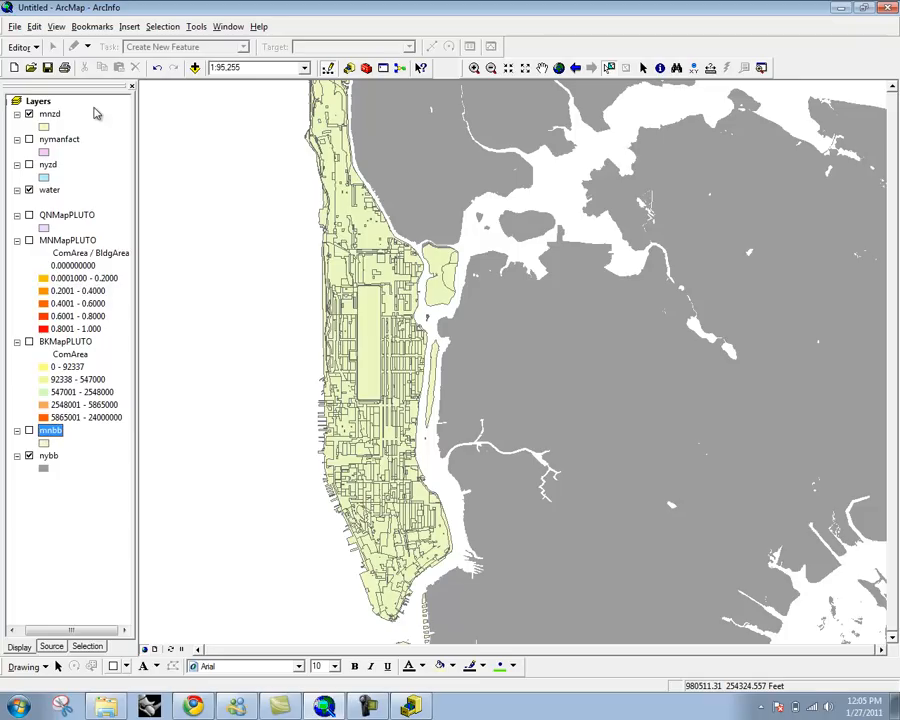
Step: Toggle the clipped mnzd layer off and on to compare it with the borough base map
{"action": "left_click", "coordinate": [56, 139]}
{"action": "left_click", "coordinate": [29, 115], "text": "ctrl"}
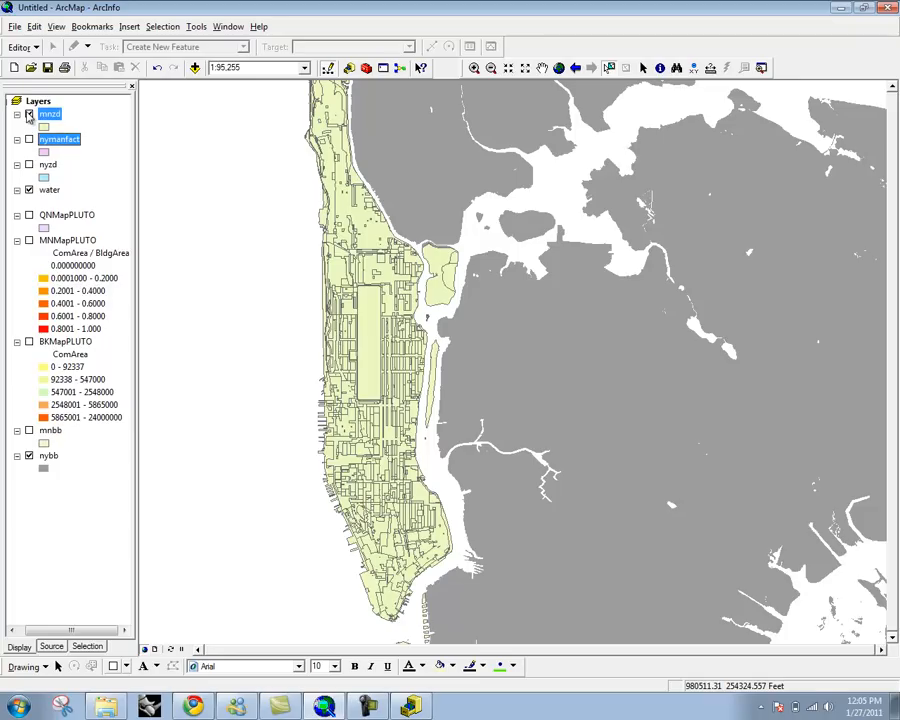
{"action": "left_click", "coordinate": [29, 114]}
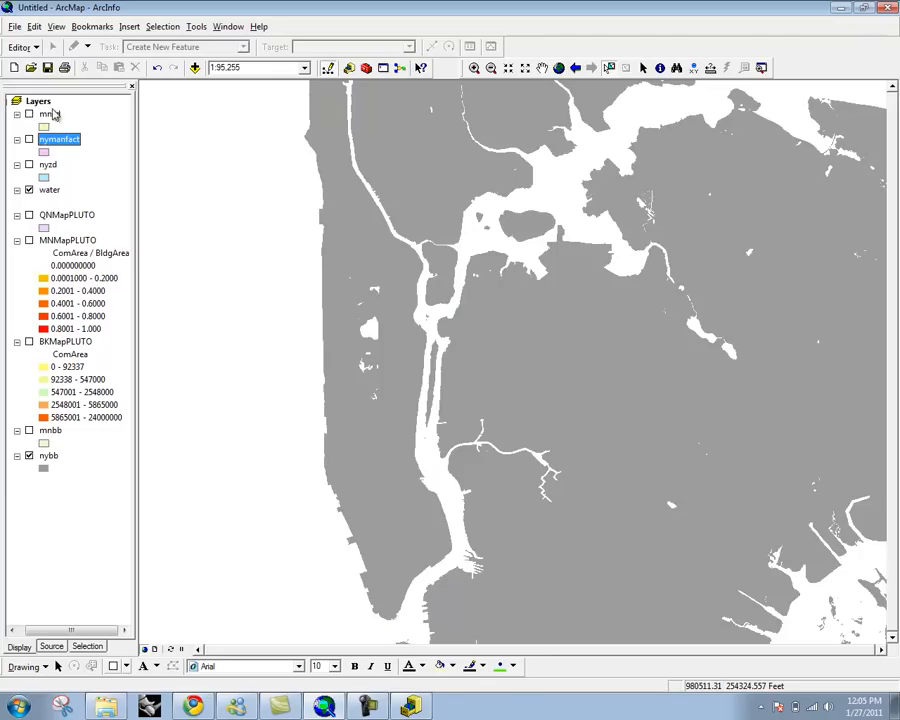
{"action": "left_click", "coordinate": [29, 114]}
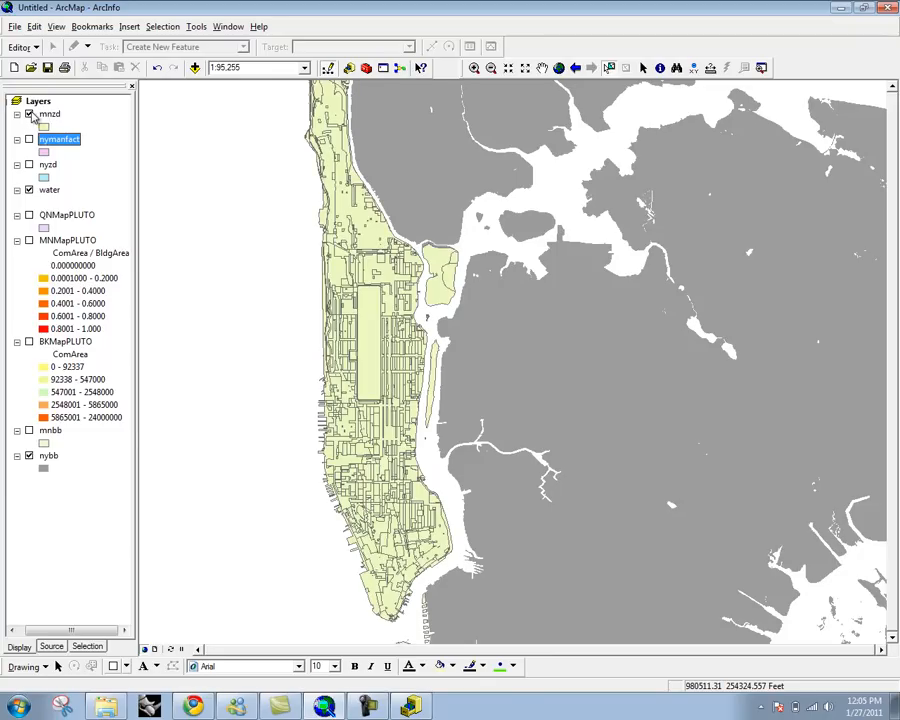
{"action": "left_click", "coordinate": [47, 115]}
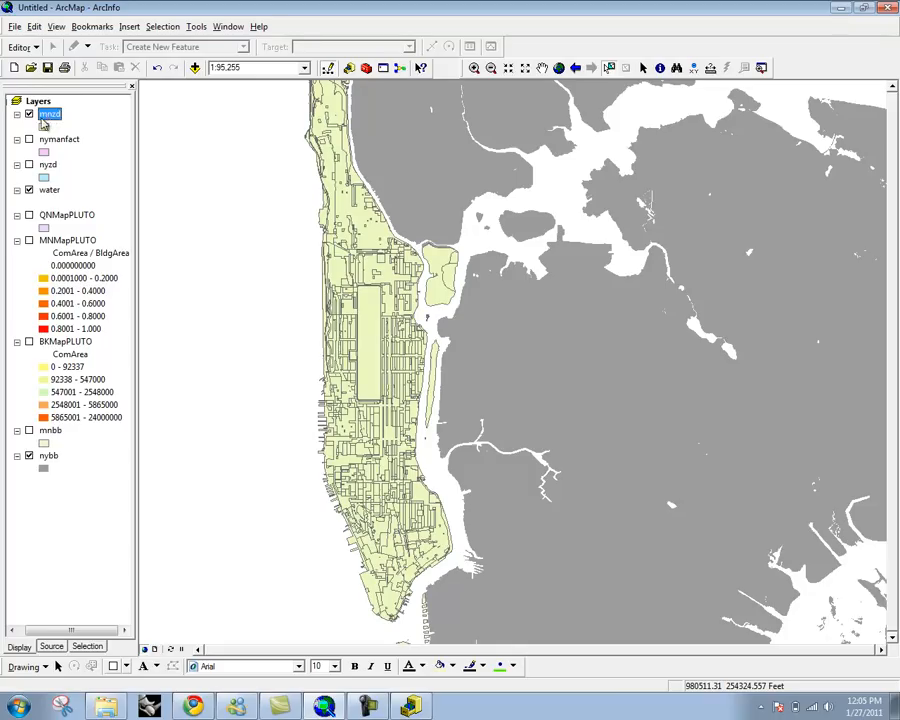
{"action": "left_click", "coordinate": [53, 147]}
{"action": "left_click", "coordinate": [61, 131]}
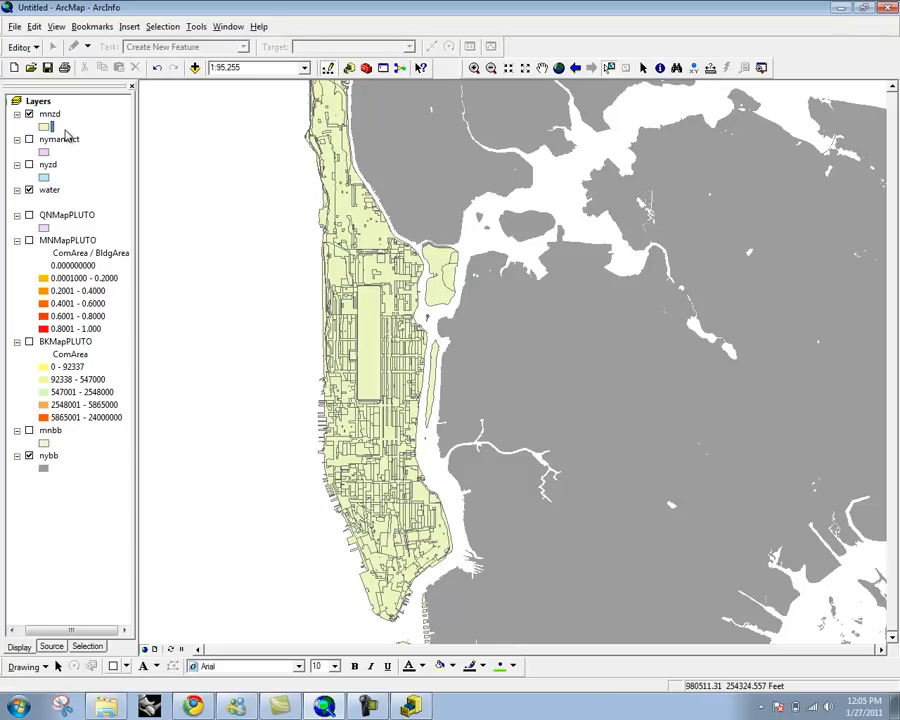
Step: Collapse and re-expand the legends of the mnzd, nymanfact and nyzd layers, and dismiss mnzd's fill colour palette
{"action": "left_click", "coordinate": [17, 114]}
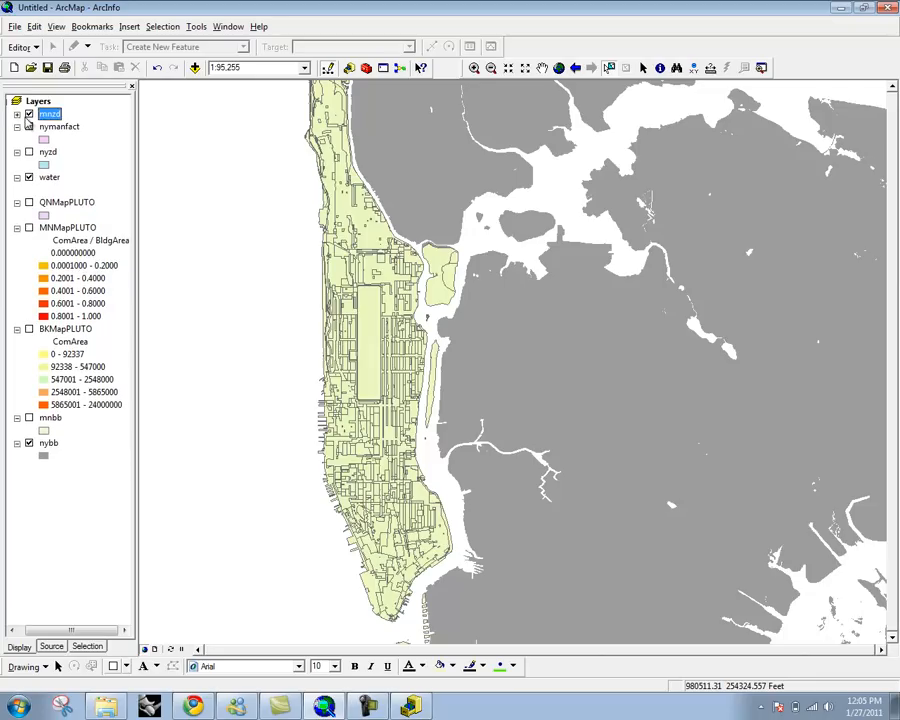
{"action": "left_click", "coordinate": [17, 127]}
{"action": "left_click", "coordinate": [17, 140]}
{"action": "left_click", "coordinate": [17, 140]}
{"action": "left_click", "coordinate": [17, 127]}
{"action": "left_click", "coordinate": [17, 114]}
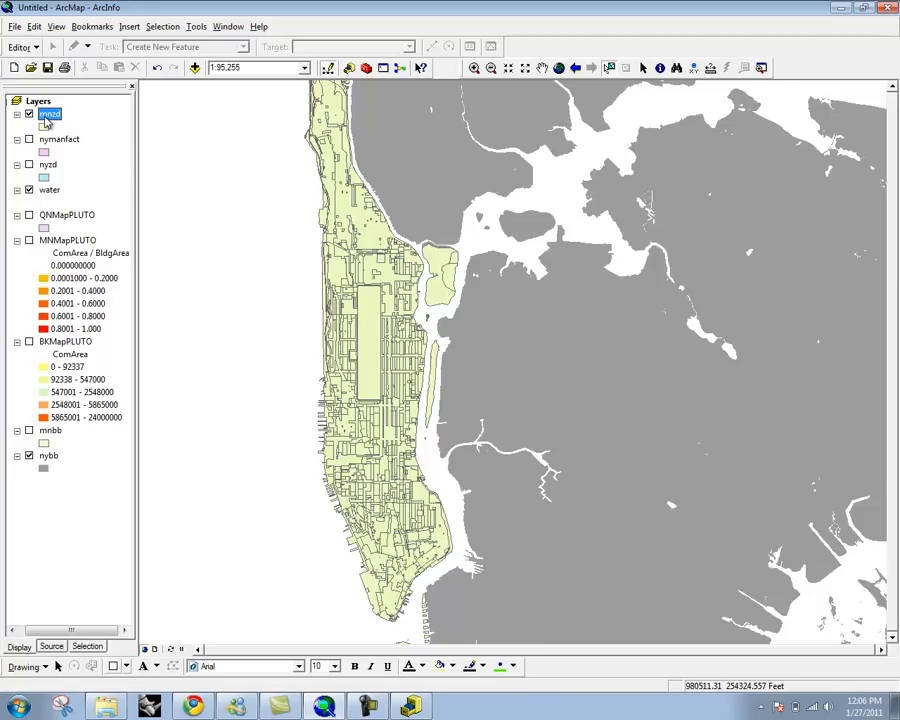
{"action": "right_click", "coordinate": [44, 125]}
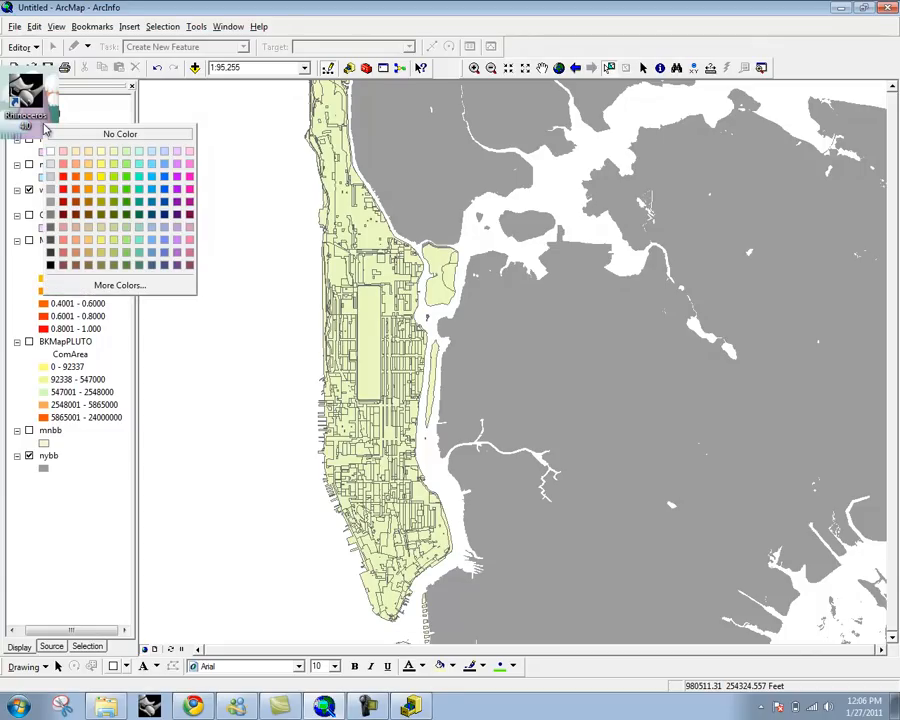
{"action": "left_click", "coordinate": [50, 141]}
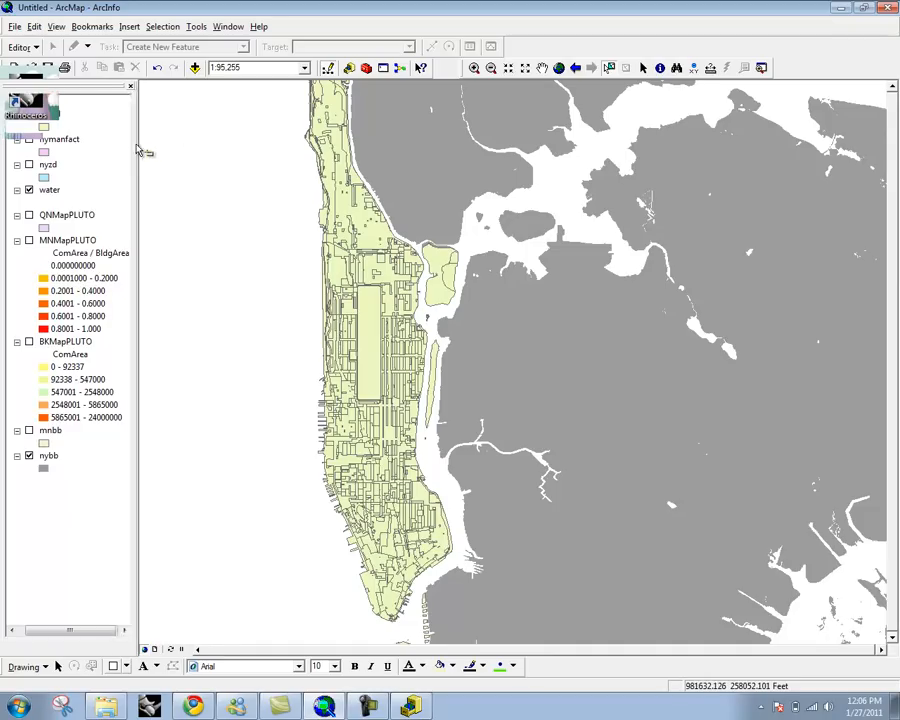
Step: Widen the layer list, hide mnzd, and display nymanfact after a brief look at nyzd
{"action": "left_click_drag", "start_coordinate": [134, 143], "coordinate": [160, 145]}
{"action": "left_click", "coordinate": [38, 114]}
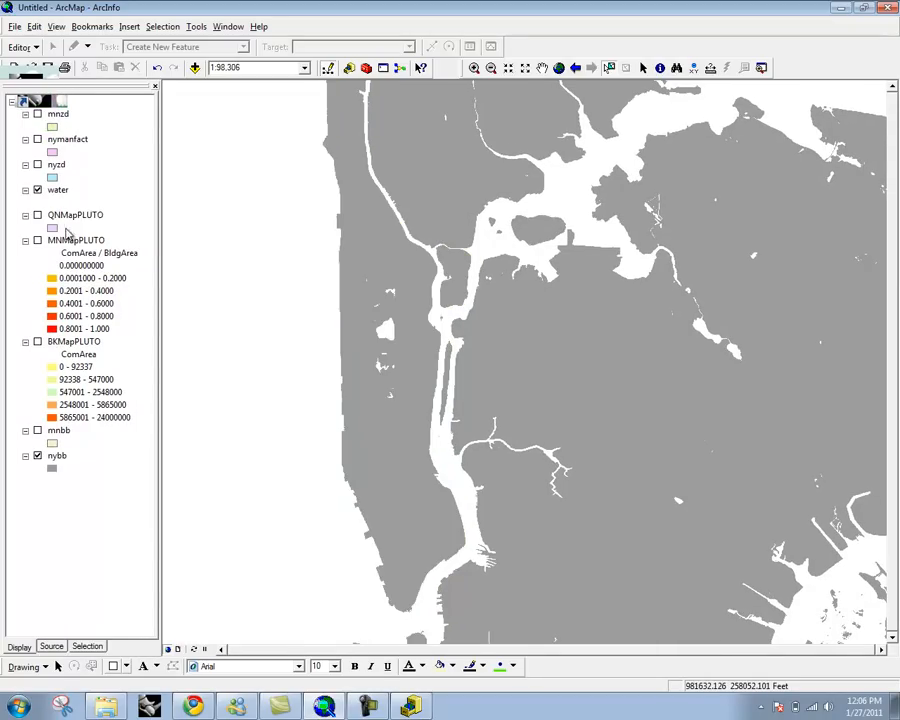
{"action": "left_click", "coordinate": [38, 164]}
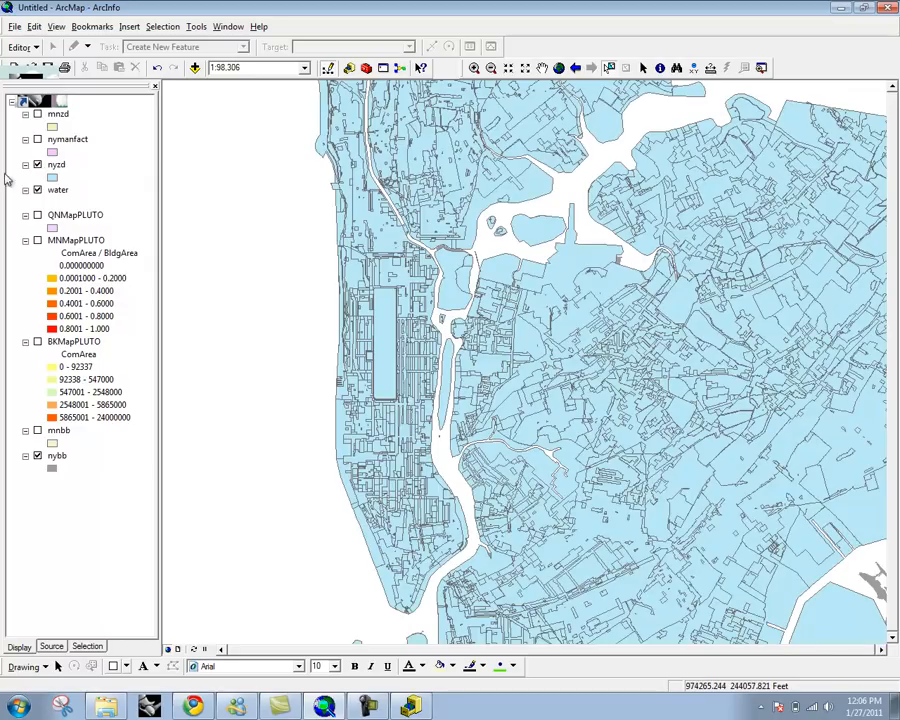
{"action": "left_click", "coordinate": [40, 166]}
{"action": "left_click", "coordinate": [38, 164]}
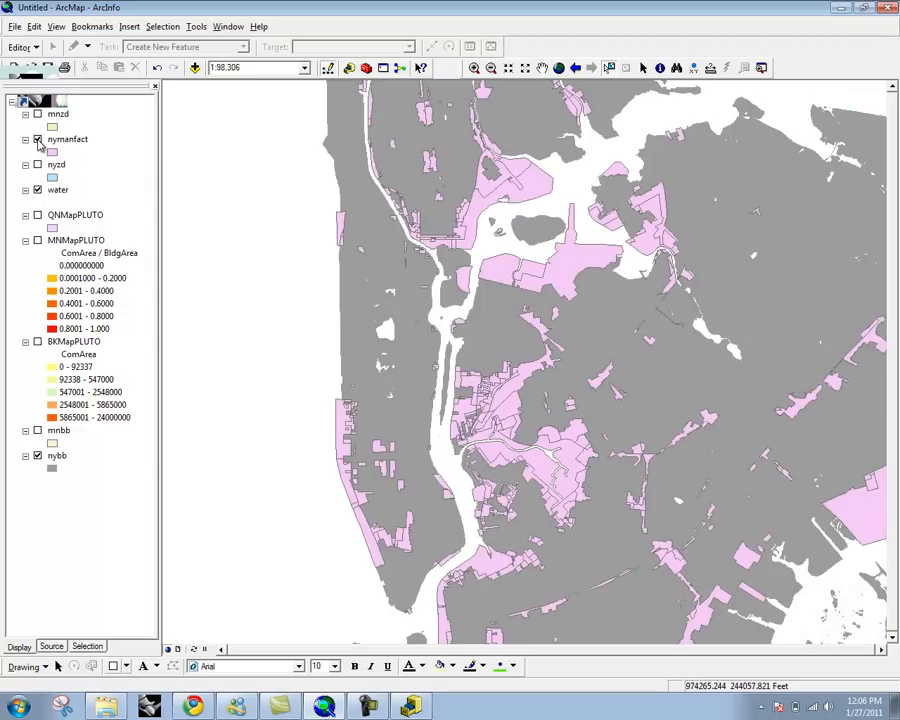
{"action": "left_click", "coordinate": [38, 139]}
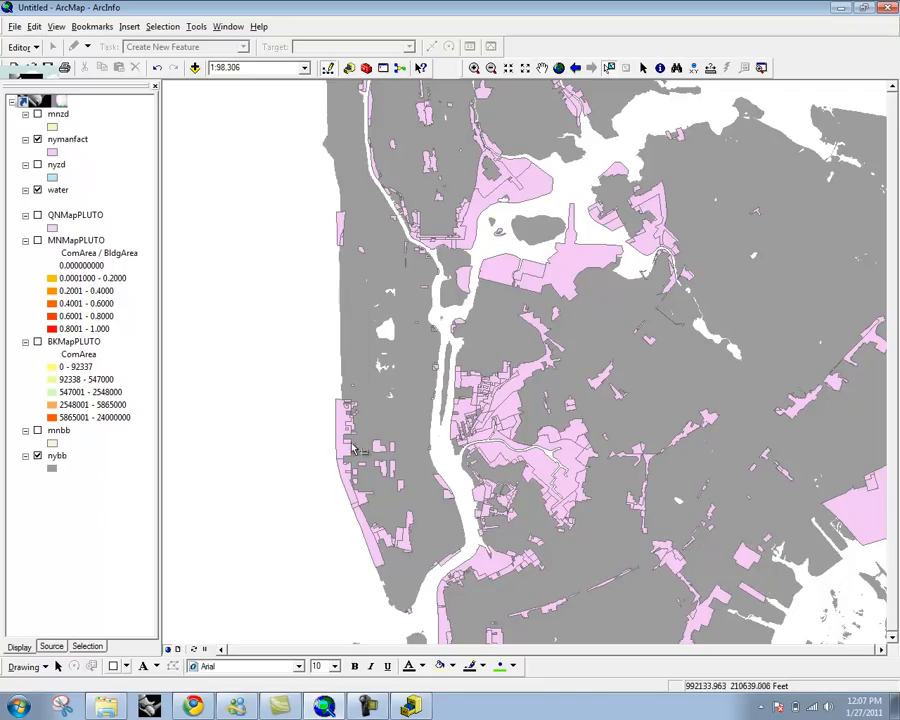
Step: Switch to ArcCatalog and open the XY coordinate system properties of the nyzd shapefile in NYC_Zoning09
{"action": "left_click", "coordinate": [411, 705]}
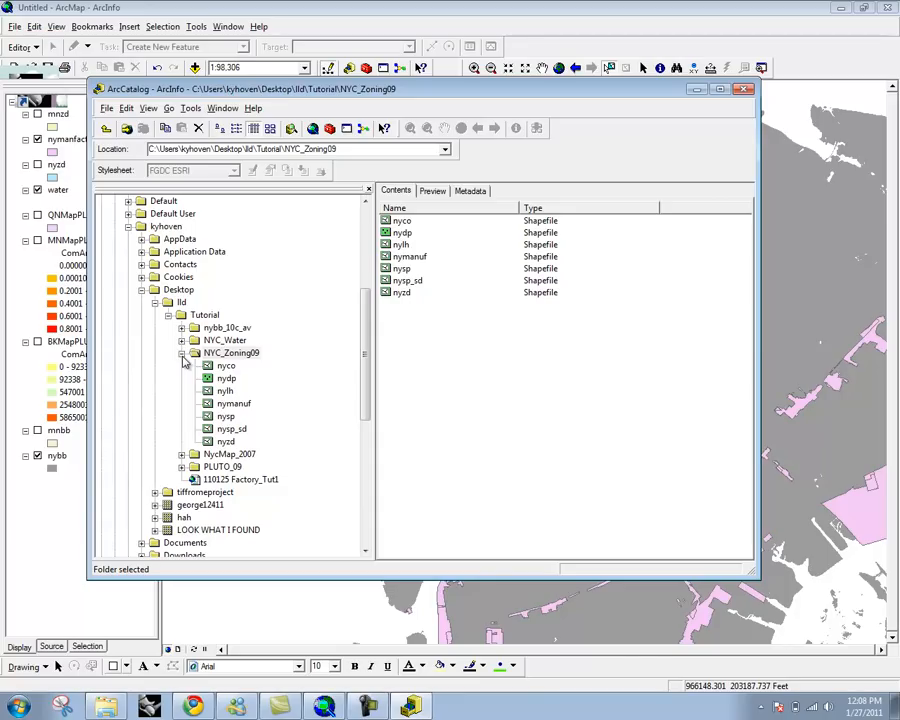
{"action": "left_click_drag", "start_coordinate": [480, 90], "coordinate": [582, 128]}
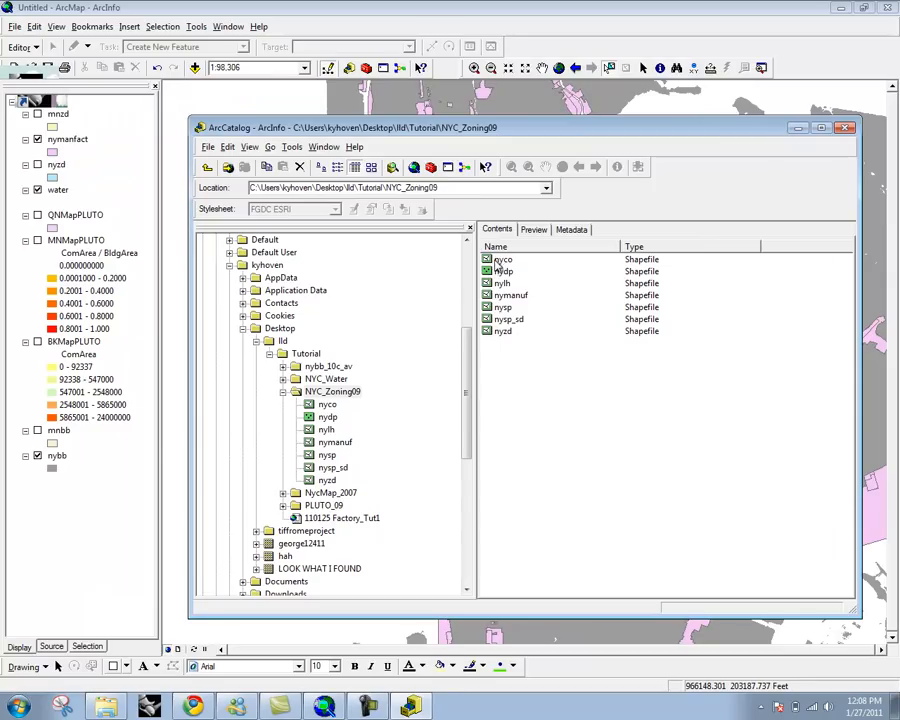
{"action": "left_click", "coordinate": [504, 332]}
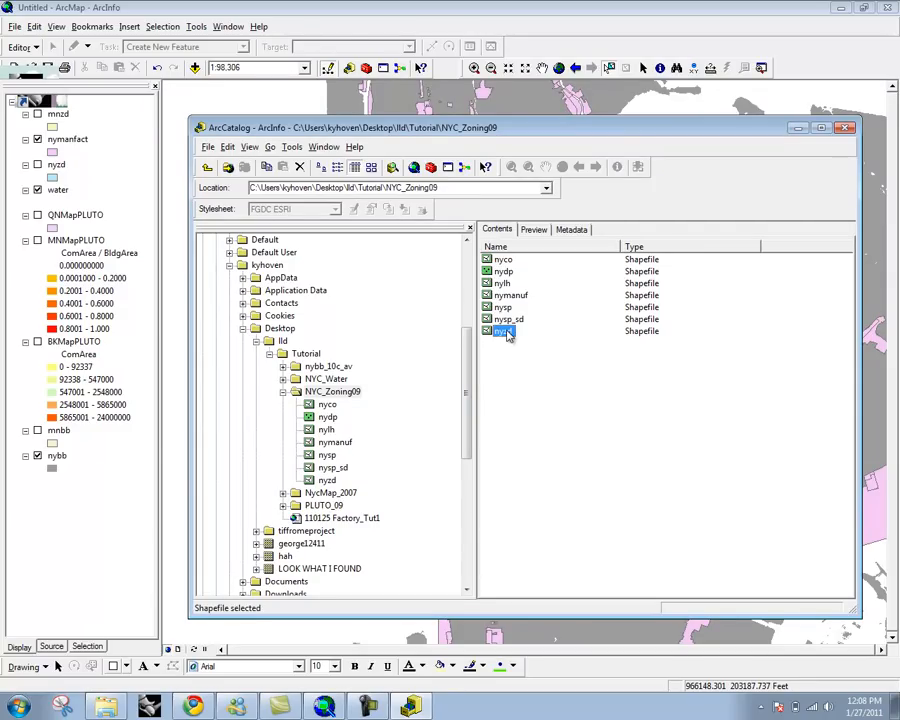
{"action": "right_click", "coordinate": [507, 335]}
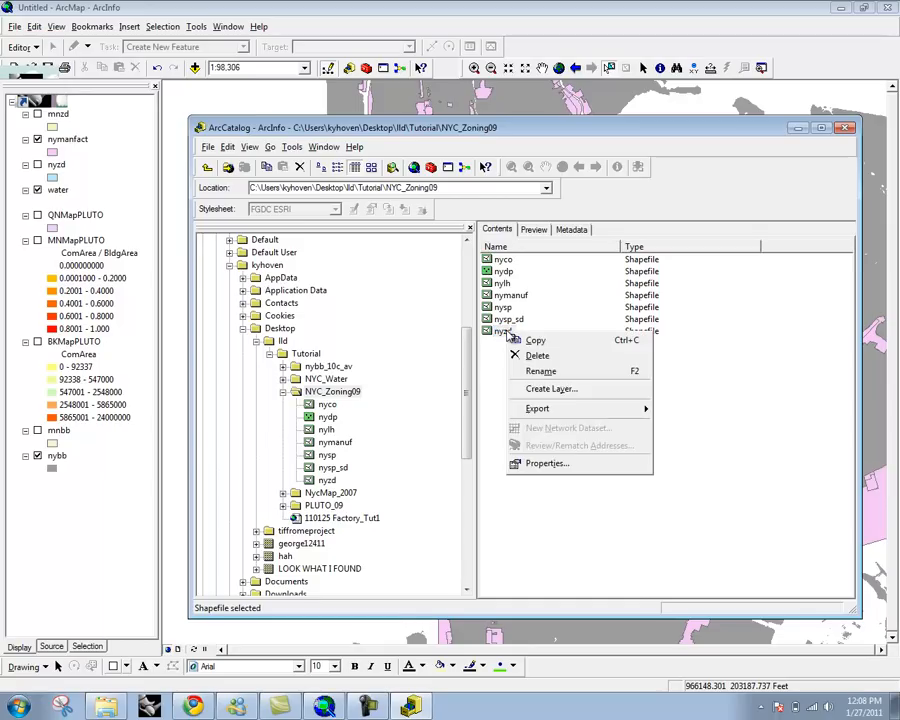
{"action": "left_click", "coordinate": [563, 472]}
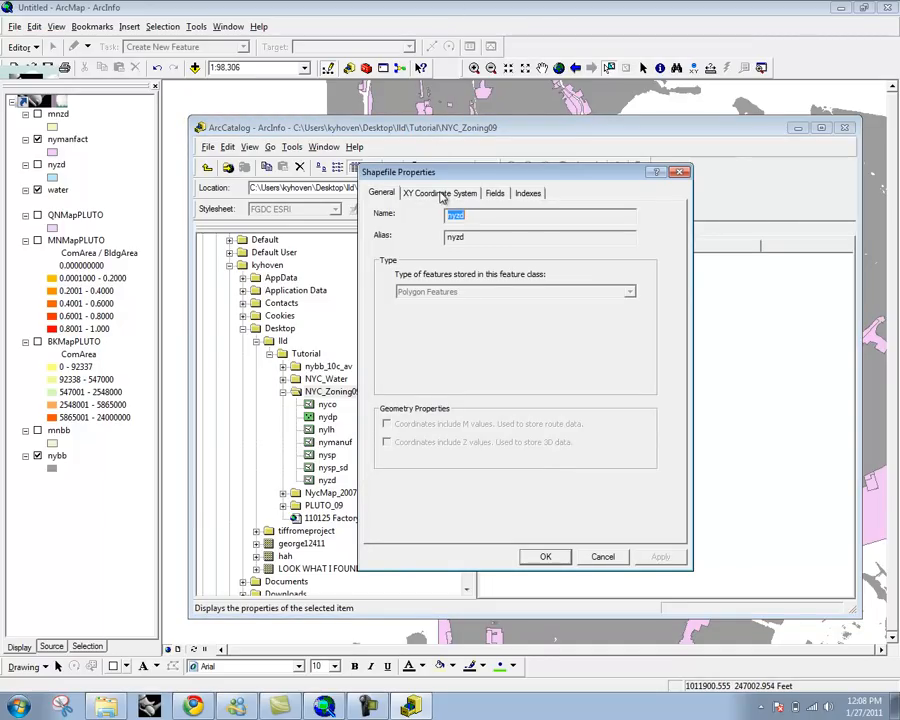
{"action": "left_click", "coordinate": [440, 194]}
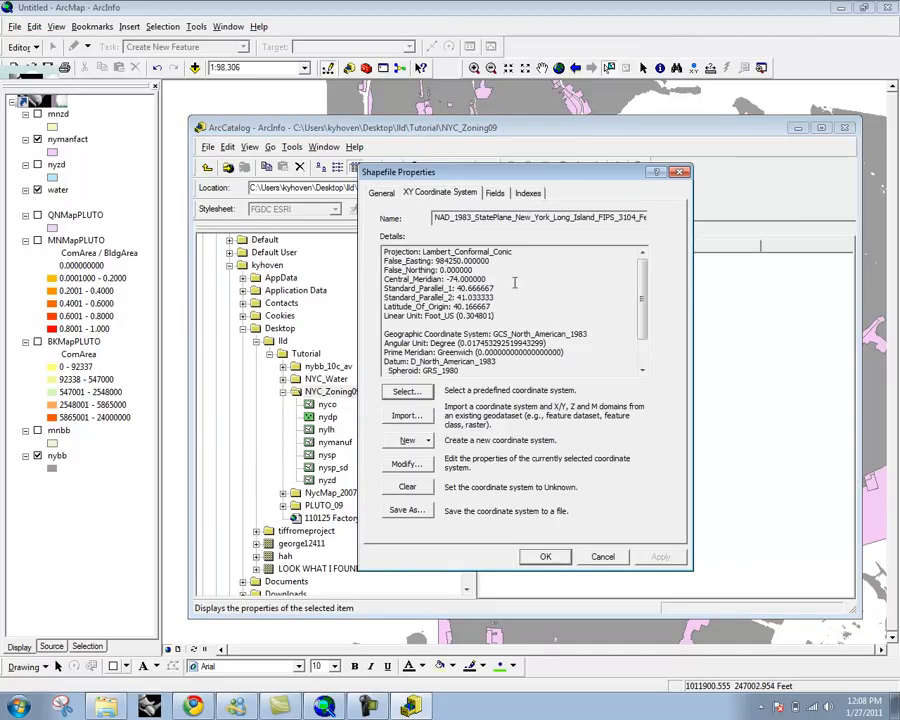
Step: Examine nyzd's projection and geographic coordinate system details, close the properties and return to ArcMap
{"action": "left_click_drag", "start_coordinate": [489, 333], "coordinate": [384, 334]}
{"action": "left_click_drag", "start_coordinate": [416, 251], "coordinate": [364, 244]}
{"action": "left_click", "coordinate": [489, 288]}
{"action": "left_click_drag", "start_coordinate": [489, 251], "coordinate": [451, 261]}
{"action": "double_click", "coordinate": [470, 251]}
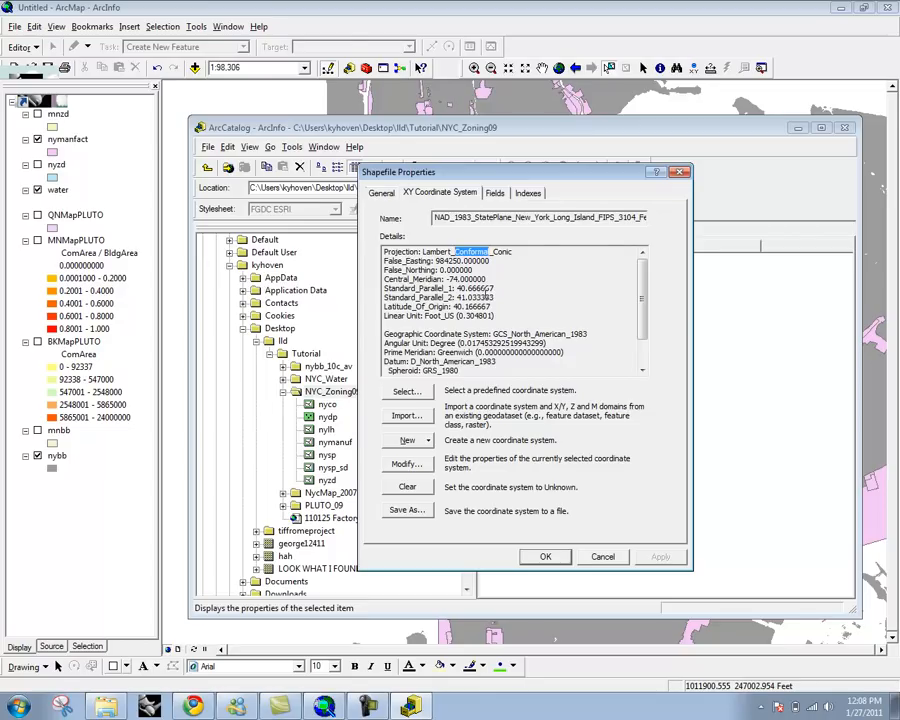
{"action": "left_click", "coordinate": [490, 296]}
{"action": "double_click", "coordinate": [425, 335]}
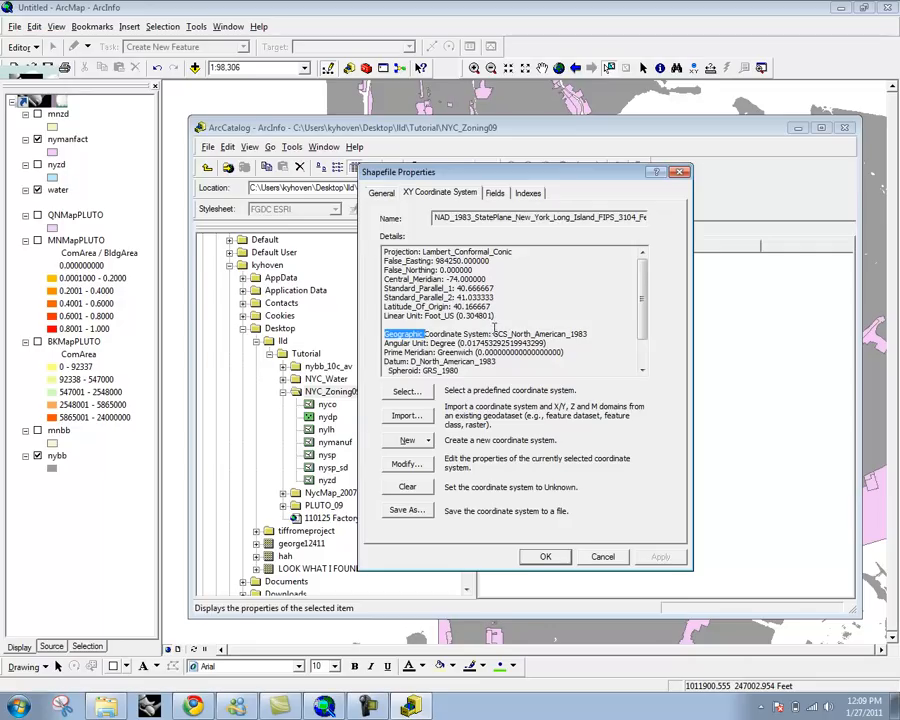
{"action": "left_click_drag", "start_coordinate": [492, 334], "coordinate": [615, 345]}
{"action": "left_click", "coordinate": [558, 562]}
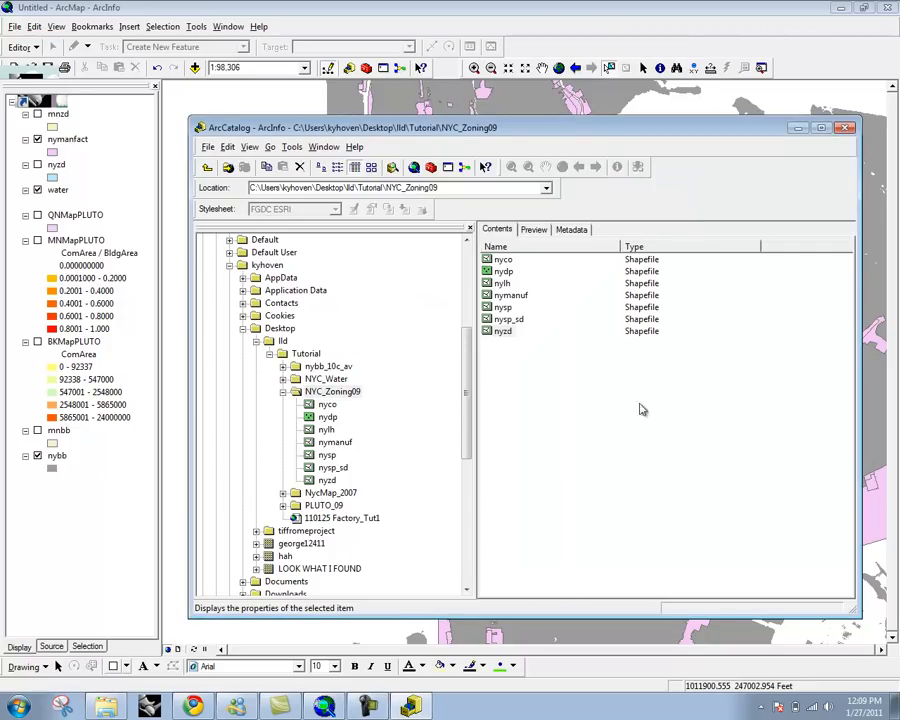
{"action": "left_click", "coordinate": [797, 129]}
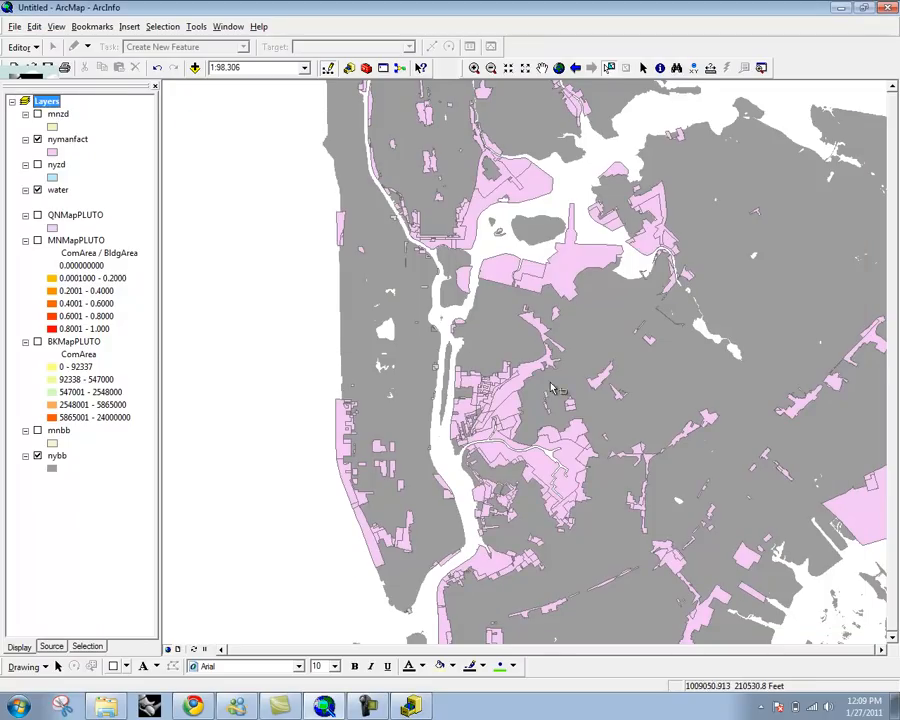
Step: Open the data frame's coordinate system properties and examine its current projection and geographic coordinate system
{"action": "right_click", "coordinate": [206, 230]}
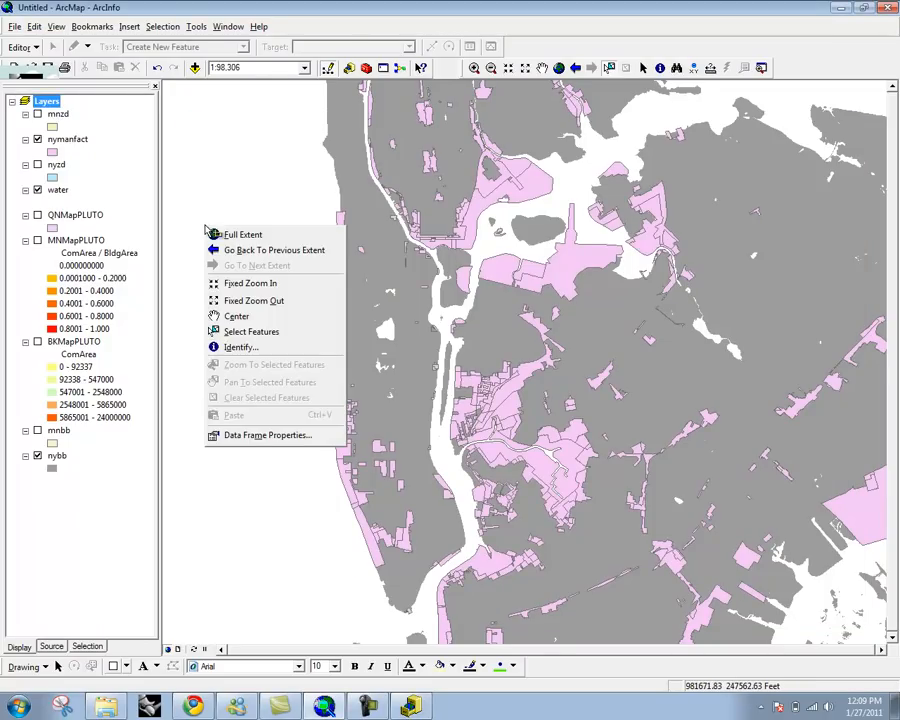
{"action": "left_click", "coordinate": [292, 440]}
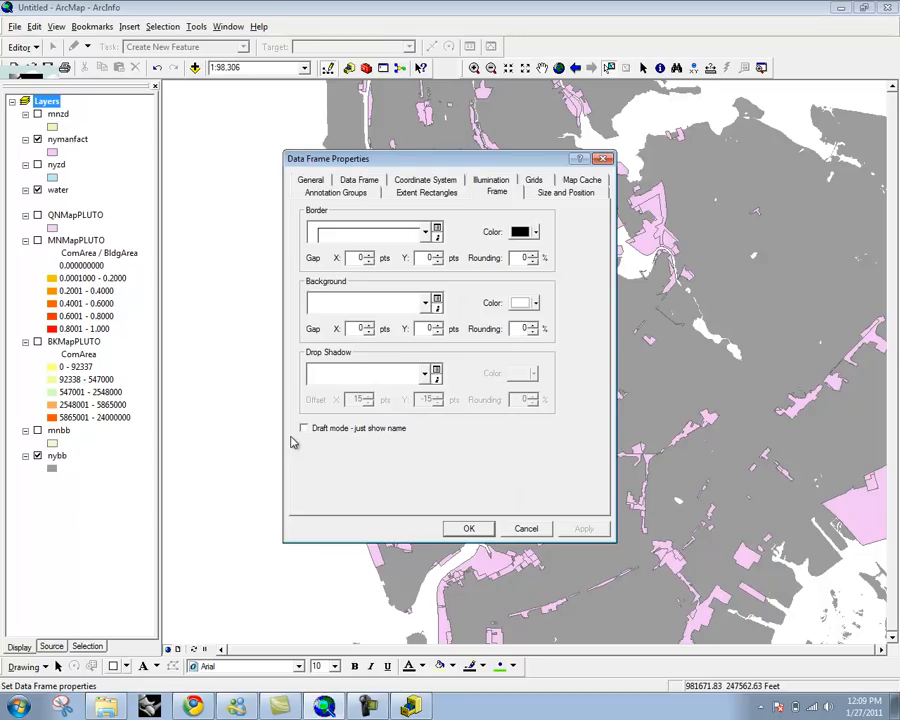
{"action": "left_click", "coordinate": [447, 182]}
{"action": "left_click_drag", "start_coordinate": [511, 165], "coordinate": [416, 139]}
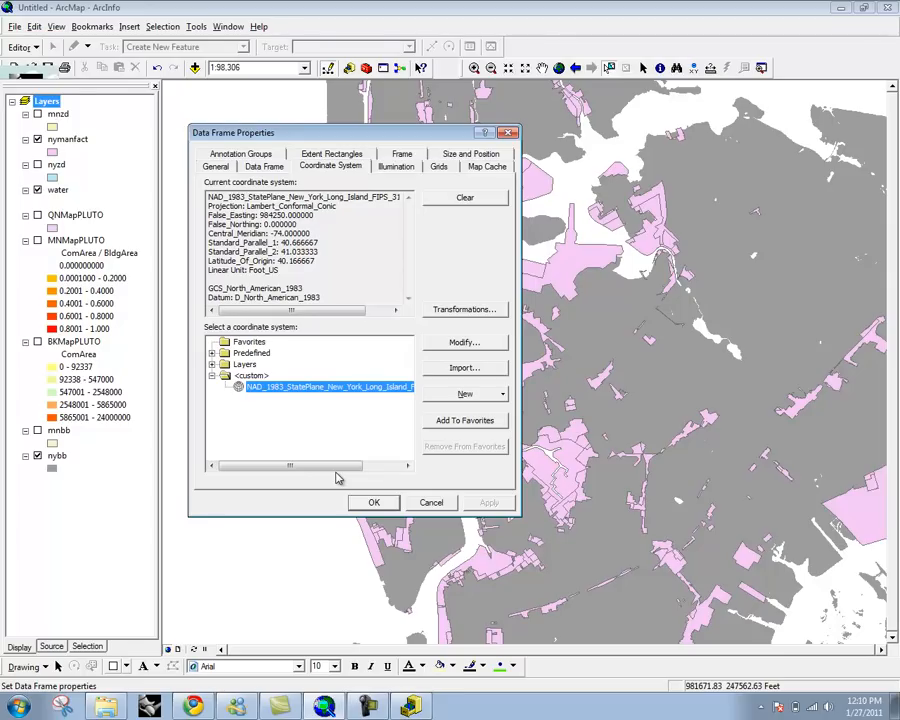
{"action": "left_click", "coordinate": [286, 388]}
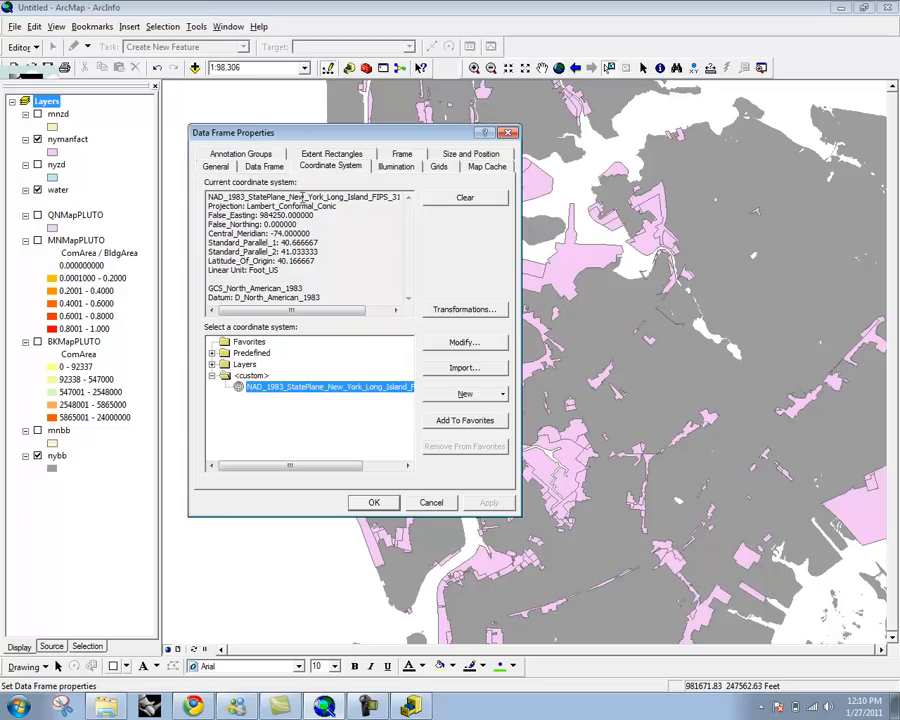
{"action": "left_click_drag", "start_coordinate": [247, 206], "coordinate": [355, 208]}
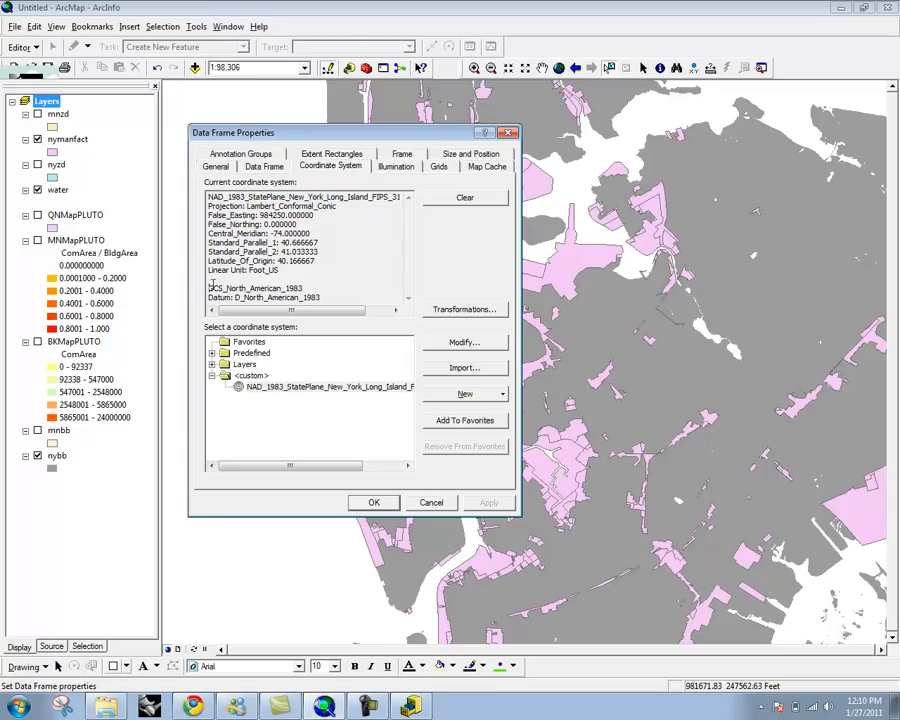
{"action": "left_click_drag", "start_coordinate": [207, 288], "coordinate": [345, 287]}
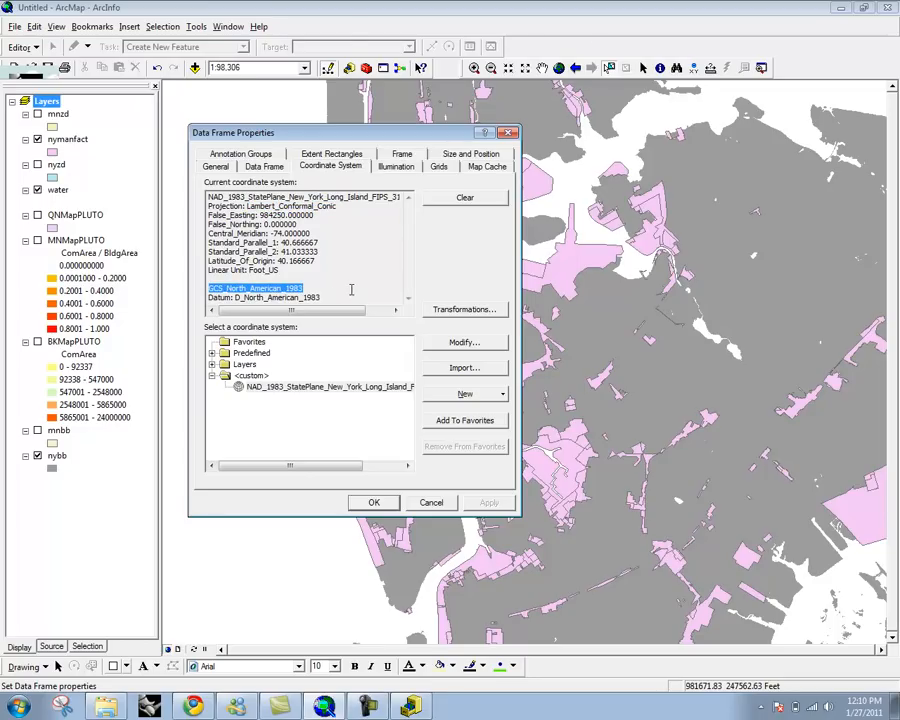
Step: Browse the regional groups of predefined geographic coordinate systems available for the data frame
{"action": "left_click", "coordinate": [212, 353]}
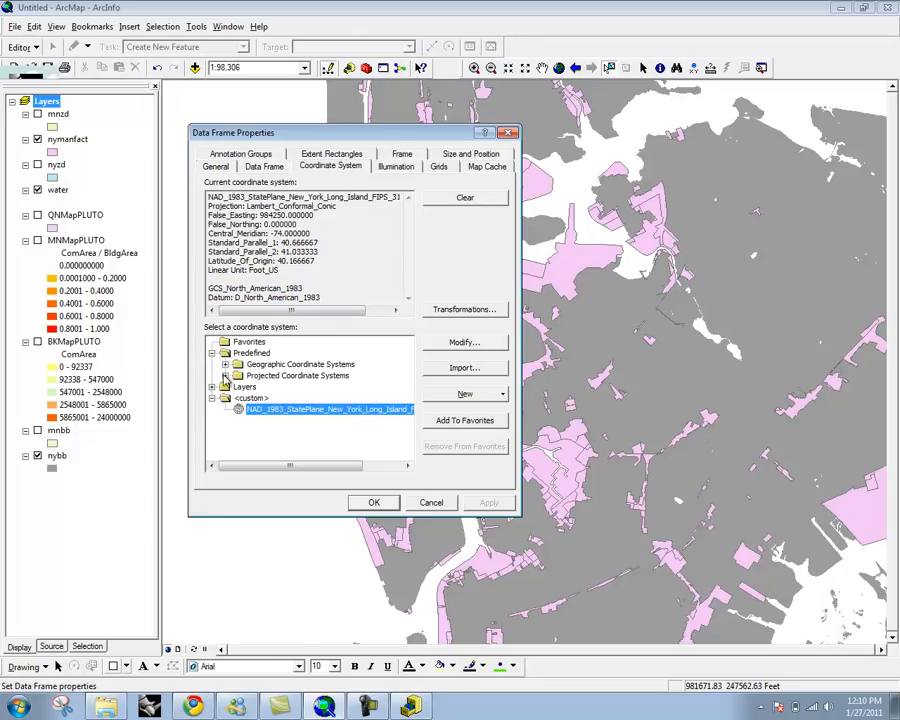
{"action": "double_click", "coordinate": [277, 367]}
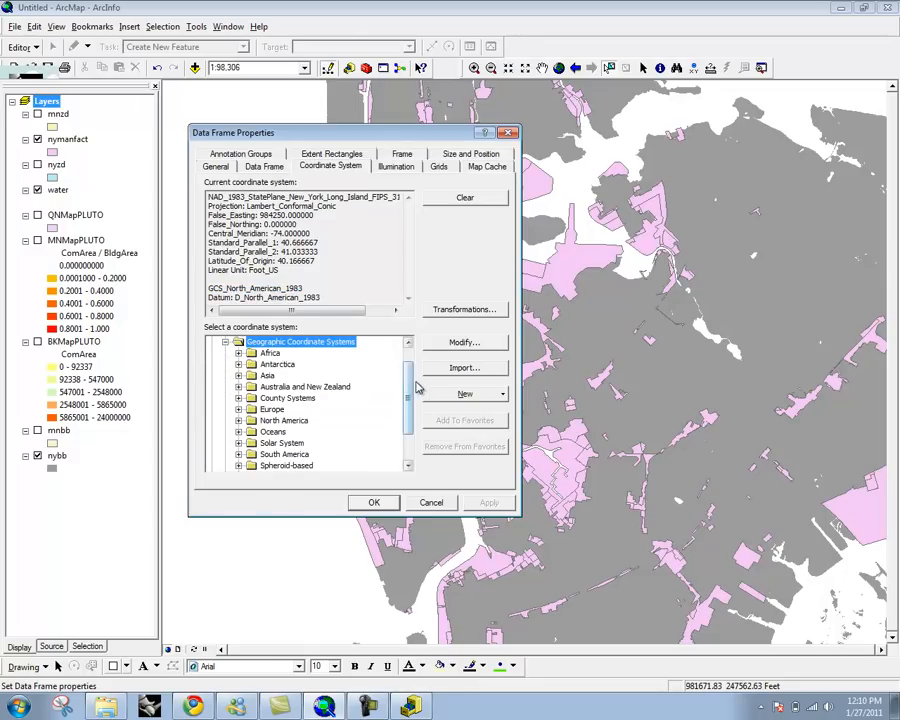
{"action": "scroll", "coordinate": [418, 387], "scroll_direction": "up", "scroll_amount": 1}
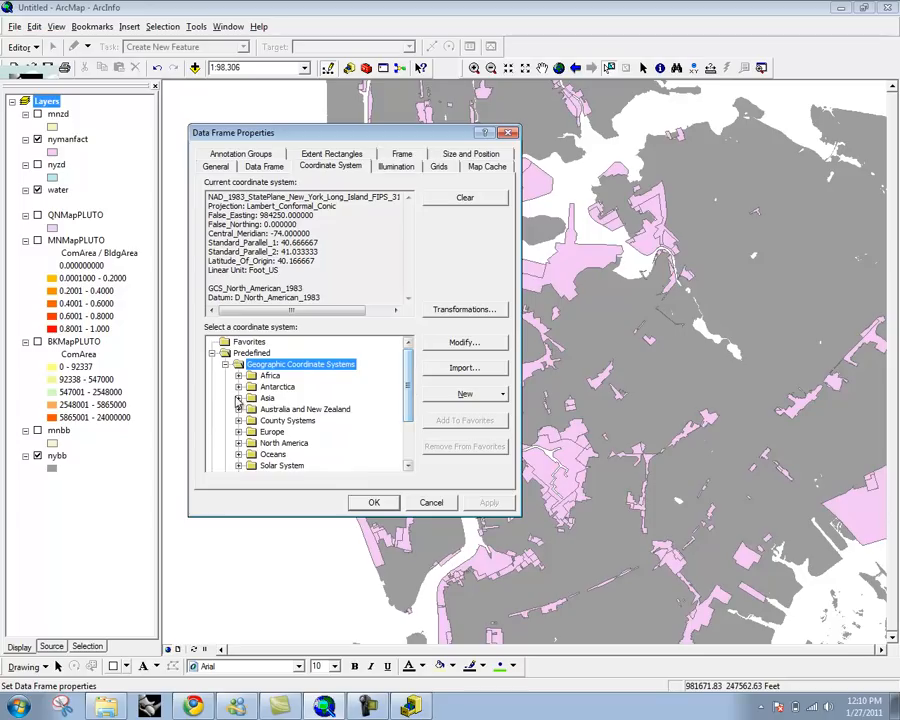
{"action": "left_click", "coordinate": [238, 364]}
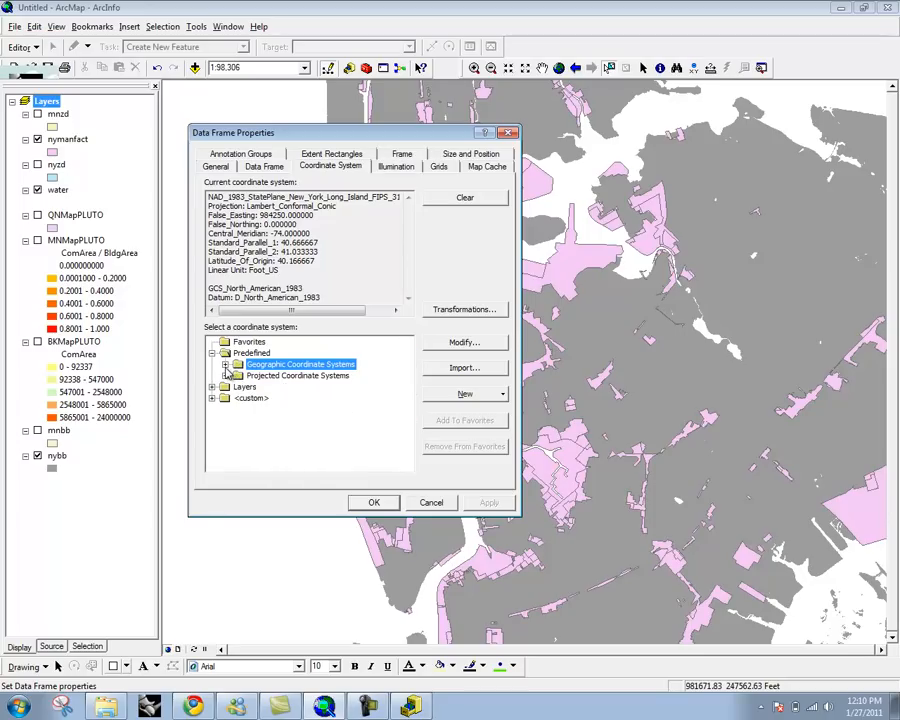
Step: Browse the predefined World projected coordinate systems, including the sphere-based group
{"action": "double_click", "coordinate": [285, 376]}
{"action": "mouse_move", "coordinate": [410, 376]}
{"action": "left_mouse_down"}
{"action": "mouse_move", "coordinate": [410, 400]}
{"action": "mouse_move", "coordinate": [413, 386]}
{"action": "left_mouse_up"}
{"action": "double_click", "coordinate": [268, 466]}
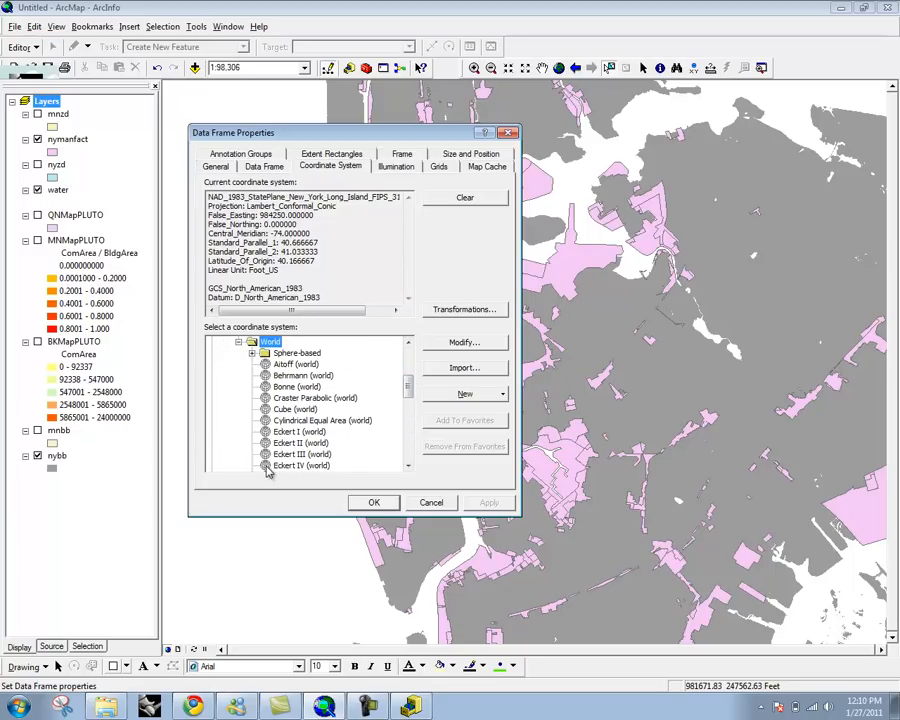
{"action": "left_click_drag", "start_coordinate": [407, 396], "coordinate": [407, 450]}
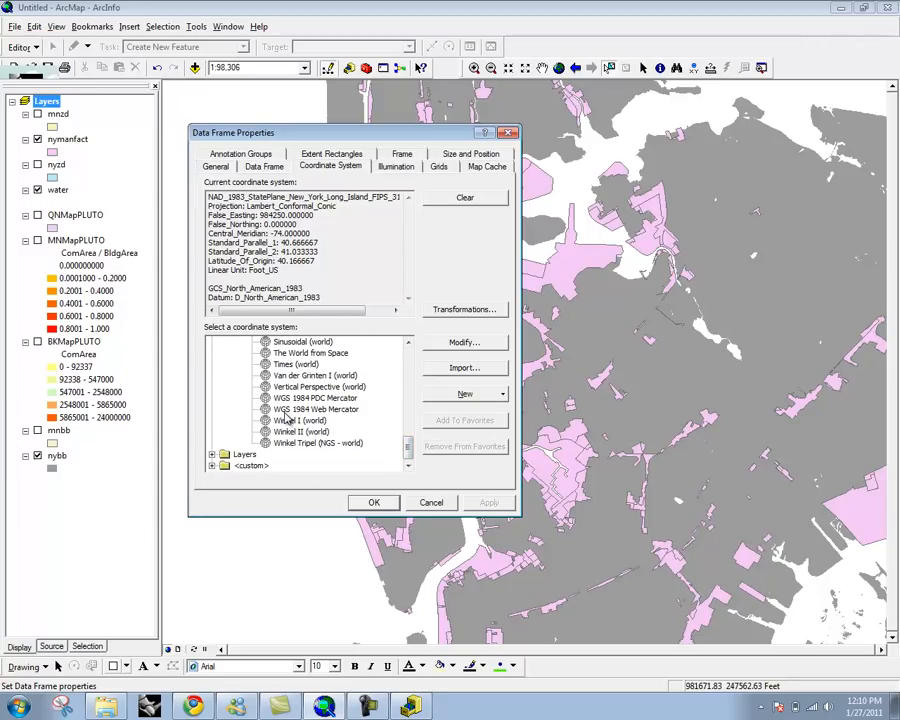
{"action": "left_click_drag", "start_coordinate": [408, 453], "coordinate": [415, 386]}
{"action": "left_click", "coordinate": [252, 409]}
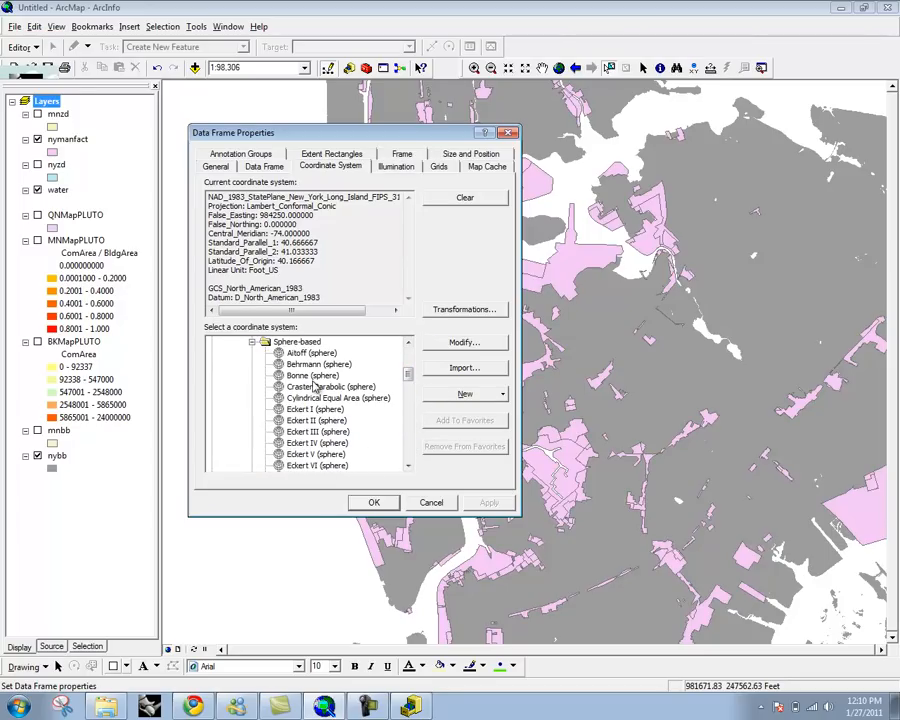
{"action": "left_click", "coordinate": [252, 342]}
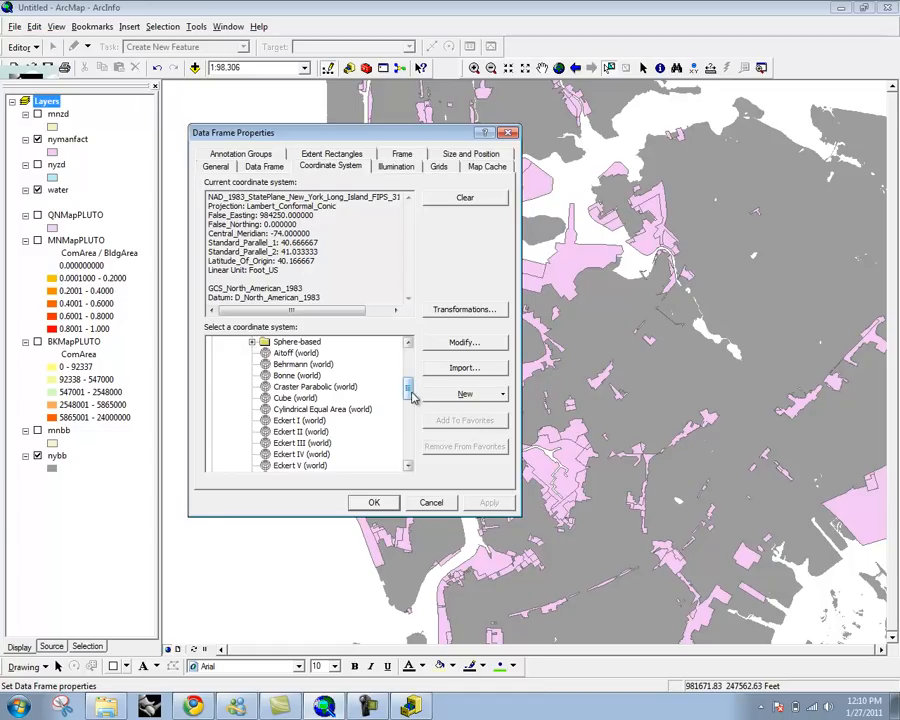
{"action": "left_click_drag", "start_coordinate": [412, 394], "coordinate": [405, 359]}
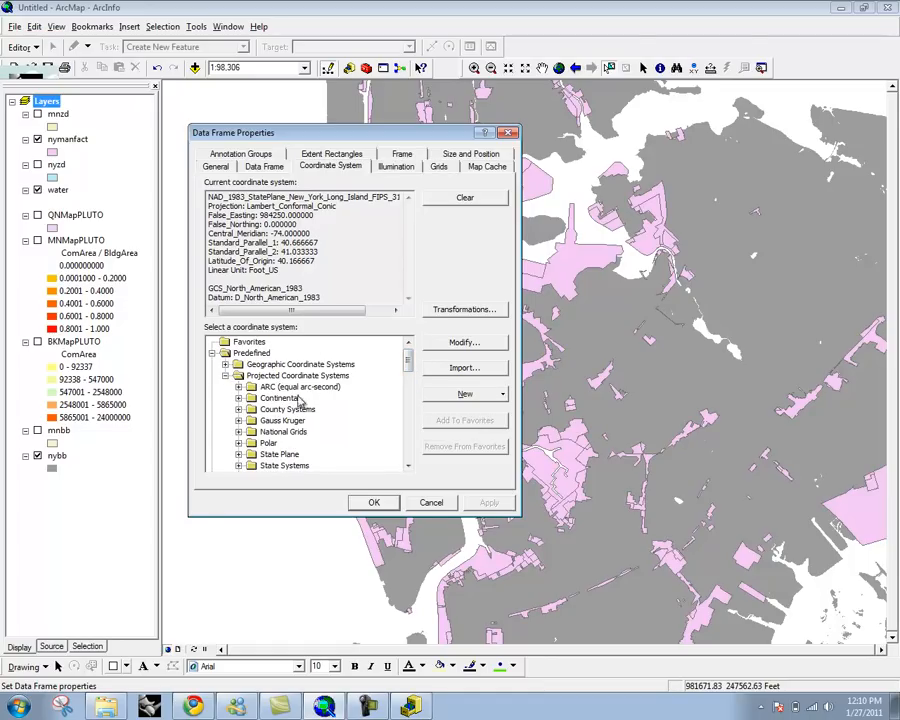
Step: Look through the State Plane group of predefined projected coordinate systems, and close the data frame properties
{"action": "left_click_drag", "start_coordinate": [410, 348], "coordinate": [410, 374]}
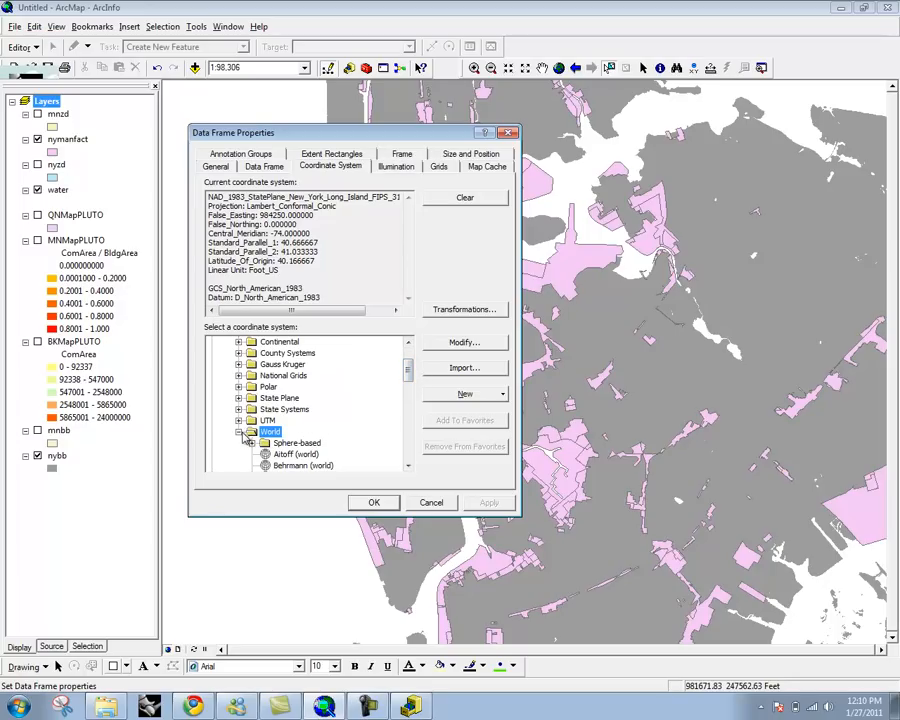
{"action": "mouse_move", "coordinate": [409, 370]}
{"action": "left_mouse_down"}
{"action": "mouse_move", "coordinate": [419, 453]}
{"action": "mouse_move", "coordinate": [426, 426]}
{"action": "mouse_move", "coordinate": [413, 367]}
{"action": "left_mouse_up"}
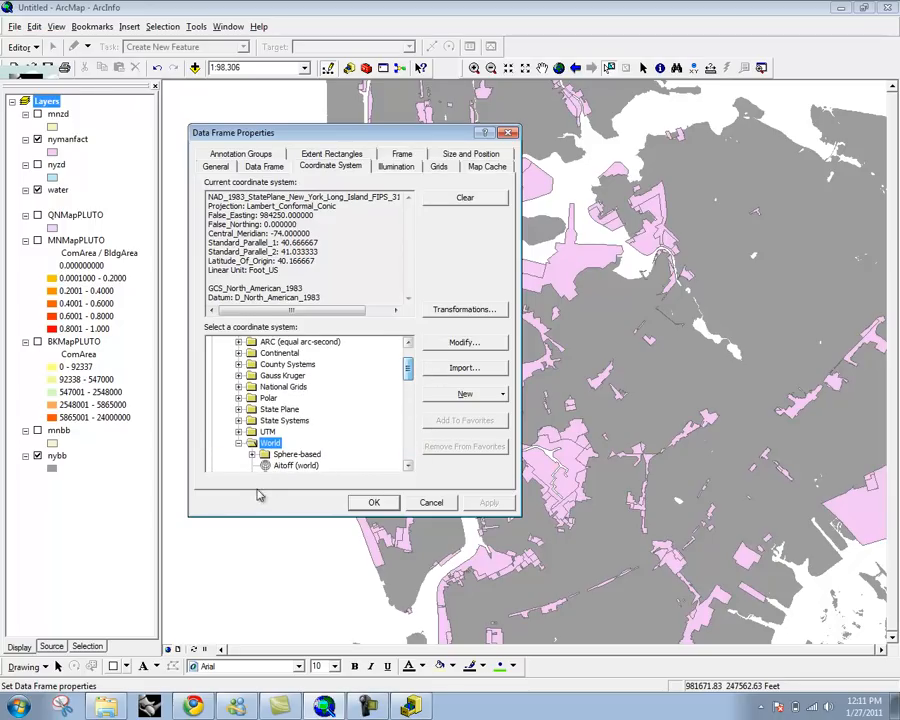
{"action": "left_click", "coordinate": [238, 442]}
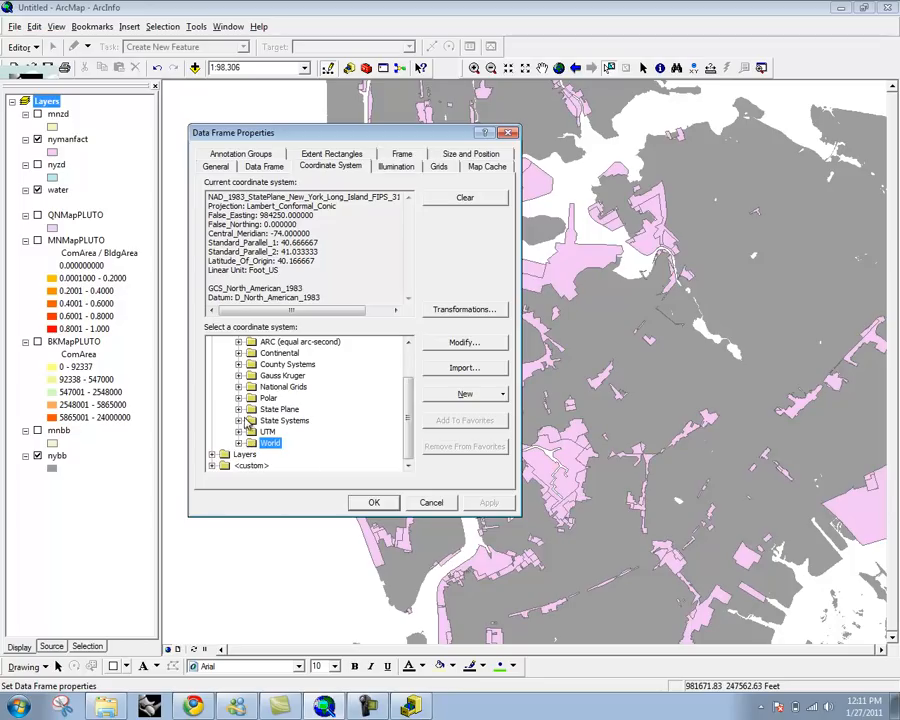
{"action": "left_click", "coordinate": [238, 409]}
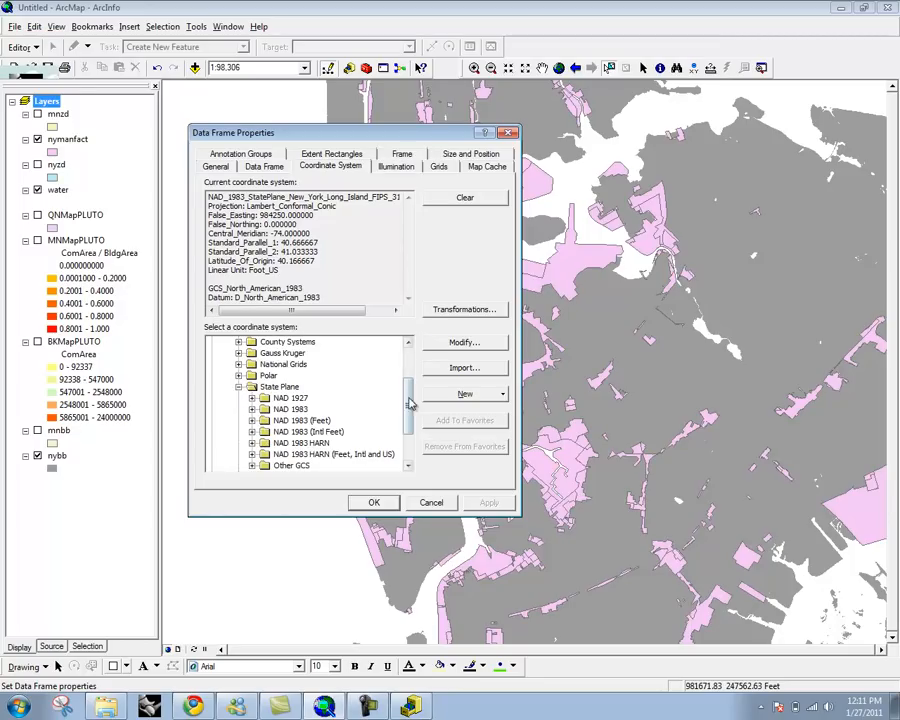
{"action": "mouse_move", "coordinate": [410, 398]}
{"action": "left_mouse_down"}
{"action": "mouse_move", "coordinate": [410, 412]}
{"action": "mouse_move", "coordinate": [412, 374]}
{"action": "left_mouse_up"}
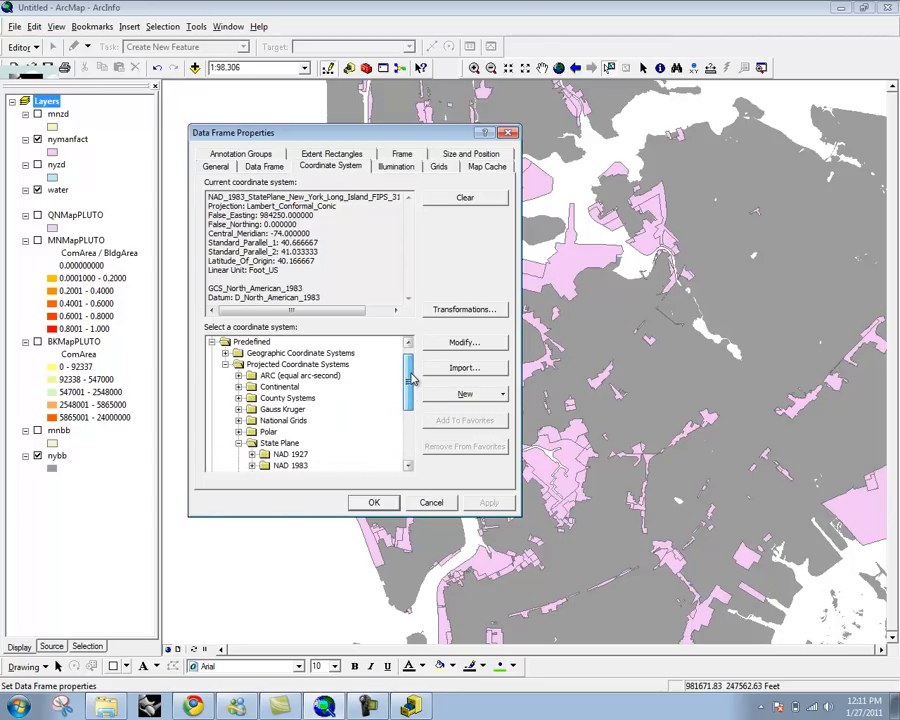
{"action": "left_click", "coordinate": [239, 443]}
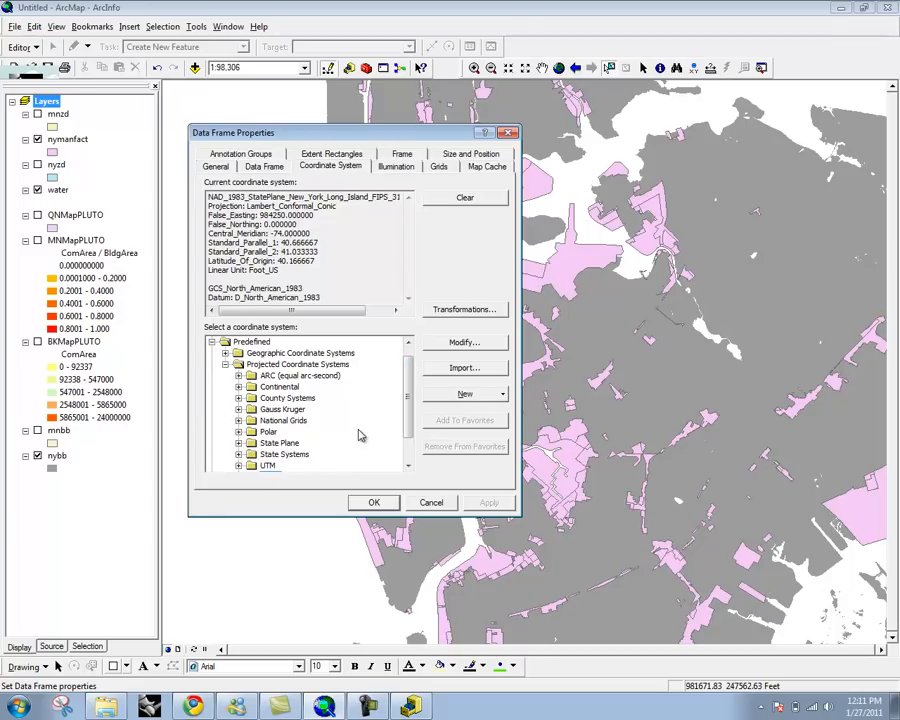
{"action": "left_click", "coordinate": [226, 364]}
{"action": "left_click_drag", "start_coordinate": [300, 132], "coordinate": [681, 217]}
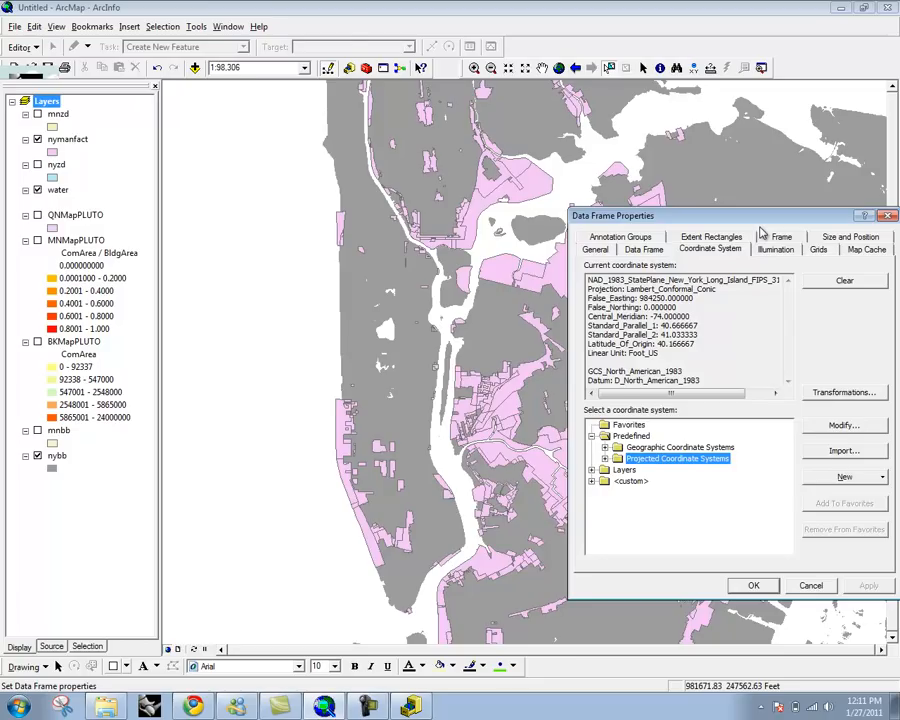
{"action": "left_click_drag", "start_coordinate": [783, 215], "coordinate": [537, 195]}
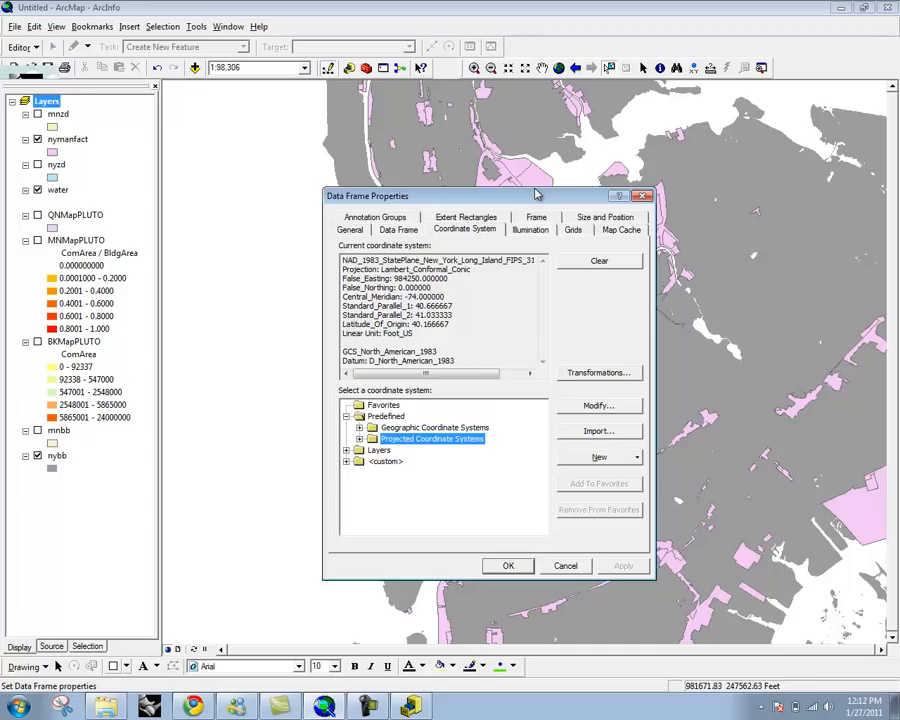
{"action": "left_click_drag", "start_coordinate": [537, 200], "coordinate": [391, 243]}
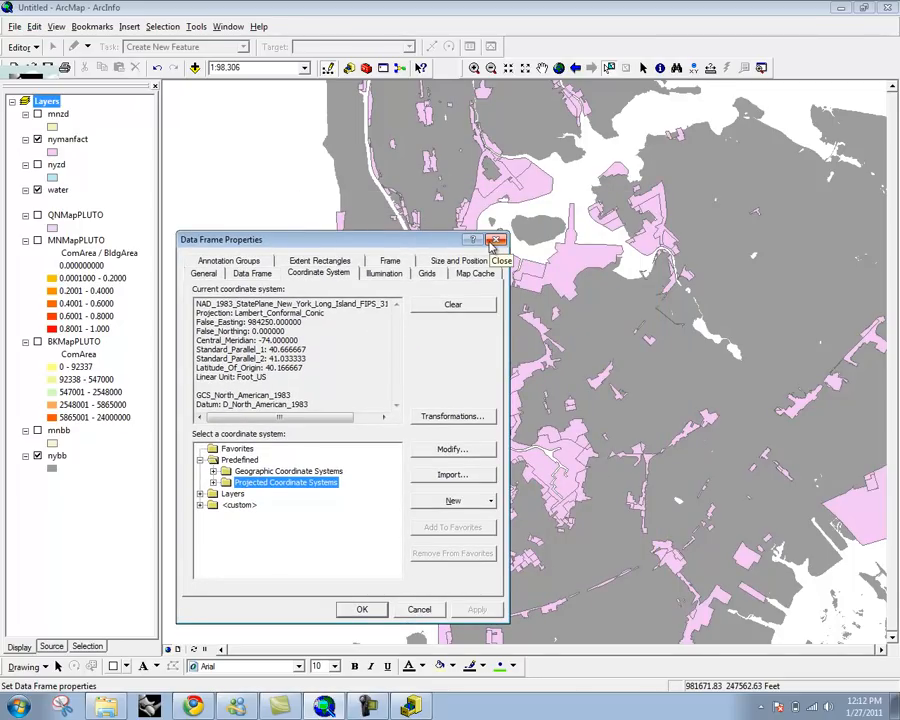
{"action": "left_click", "coordinate": [494, 243]}
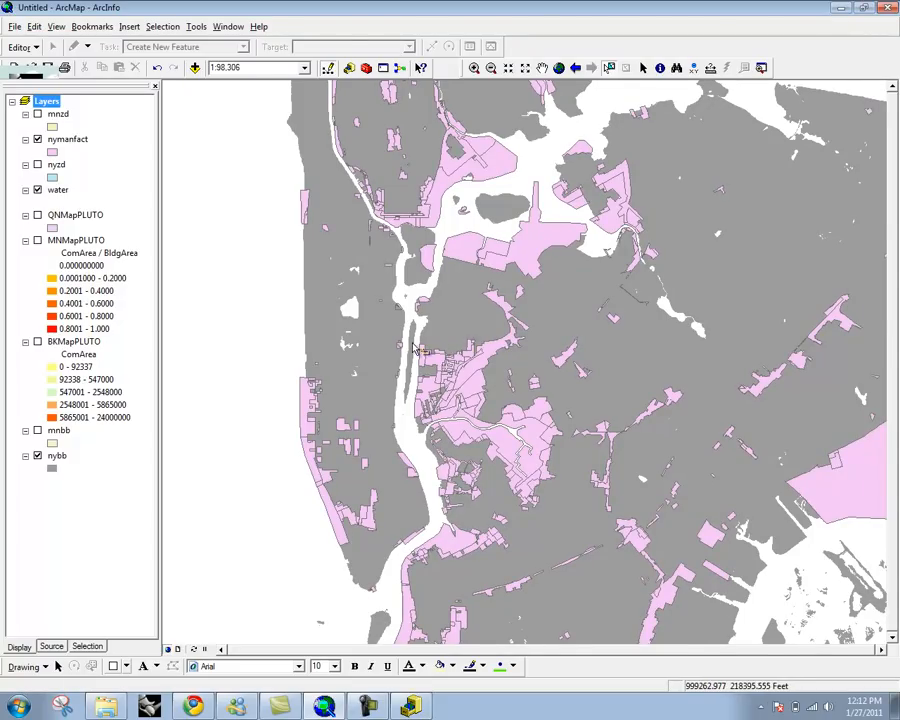
Step: Switch to ArcCatalog, check the XY coordinate system of the nyco shapefile, and close ArcCatalog
{"action": "left_click_drag", "start_coordinate": [410, 340], "coordinate": [464, 346]}
{"action": "left_click", "coordinate": [369, 707]}
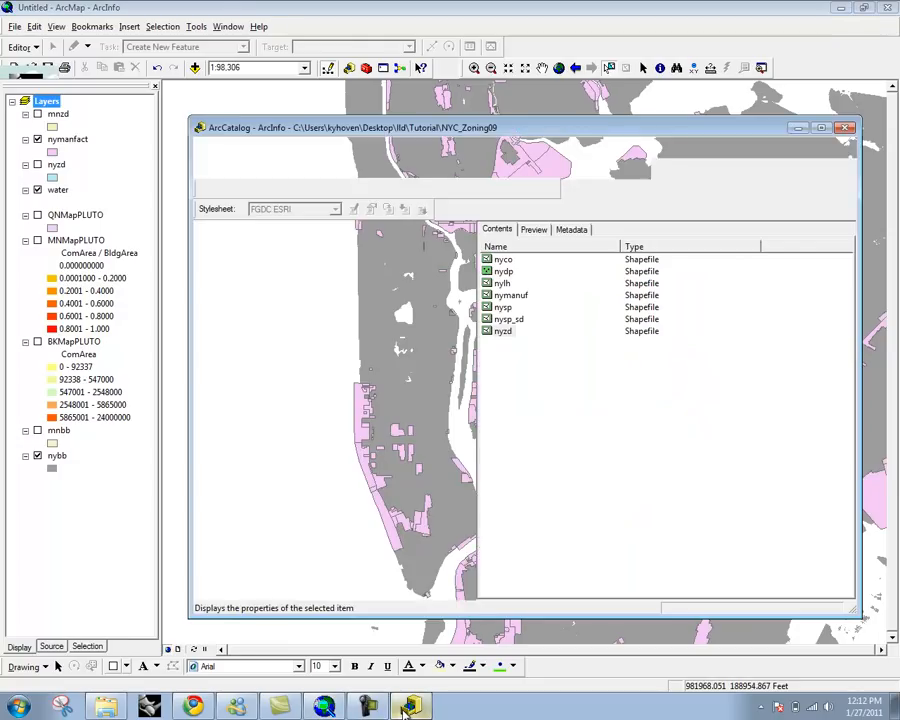
{"action": "right_click", "coordinate": [508, 260]}
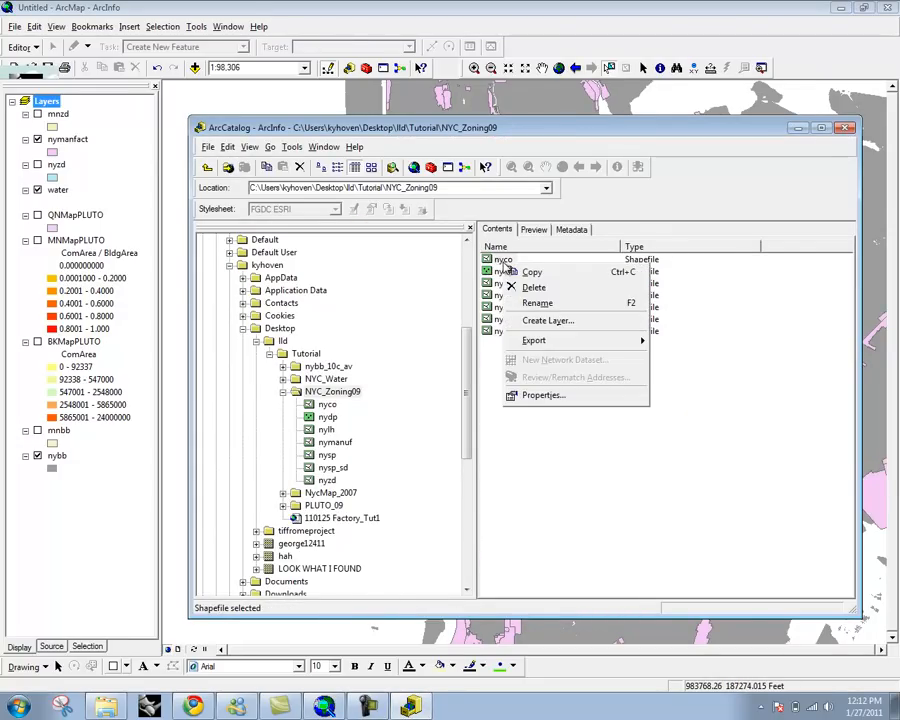
{"action": "left_click", "coordinate": [566, 394]}
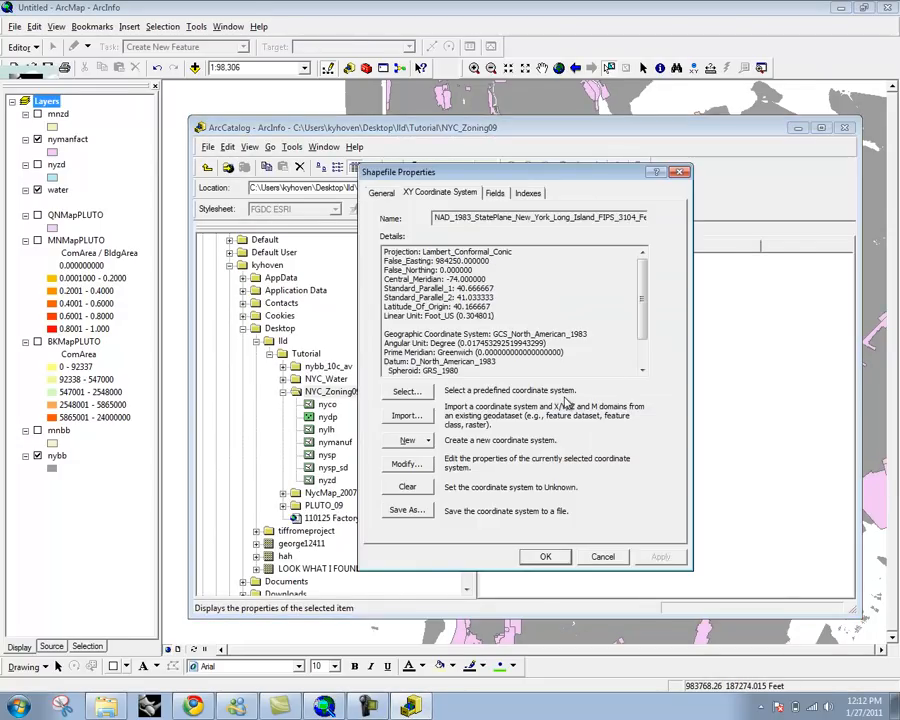
{"action": "left_click", "coordinate": [603, 556]}
{"action": "left_click", "coordinate": [844, 127]}
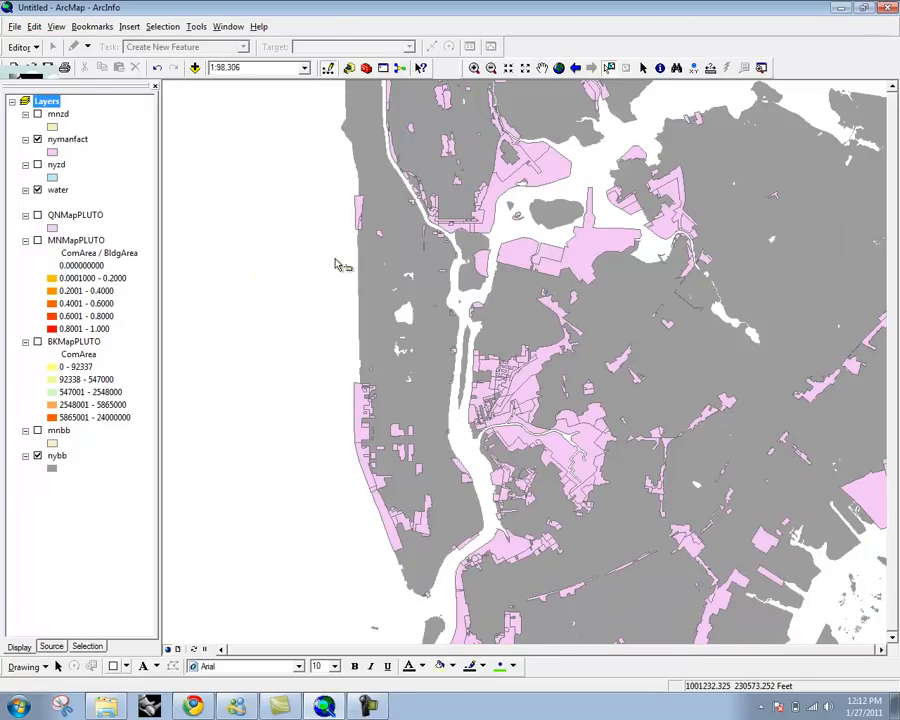
Step: Reopen the data frame properties in ArcMap for another look and close them
{"action": "right_click", "coordinate": [213, 250]}
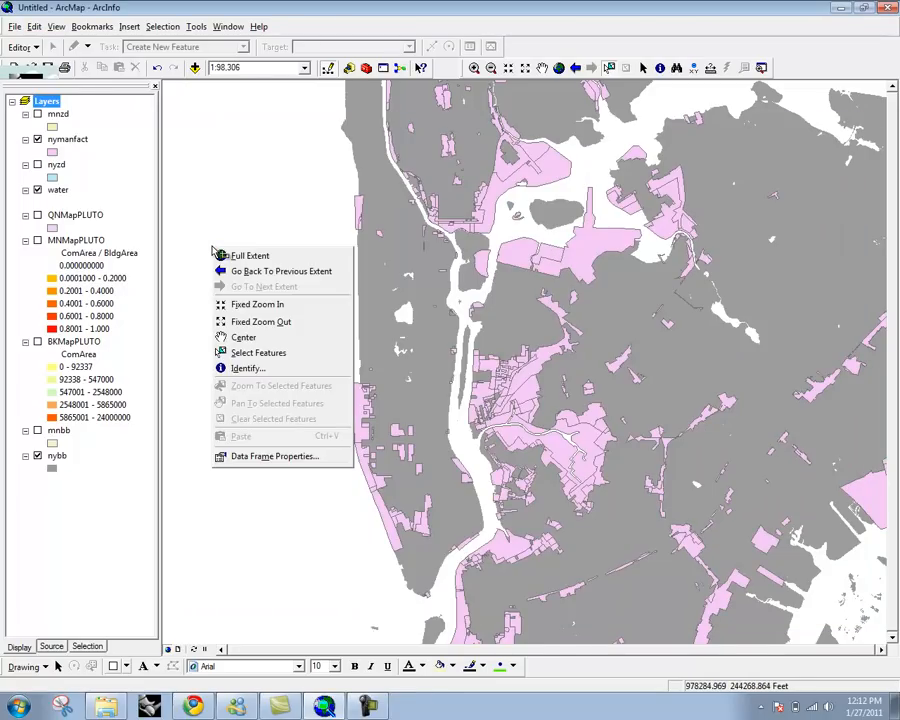
{"action": "left_click", "coordinate": [276, 456]}
{"action": "left_click", "coordinate": [534, 532]}
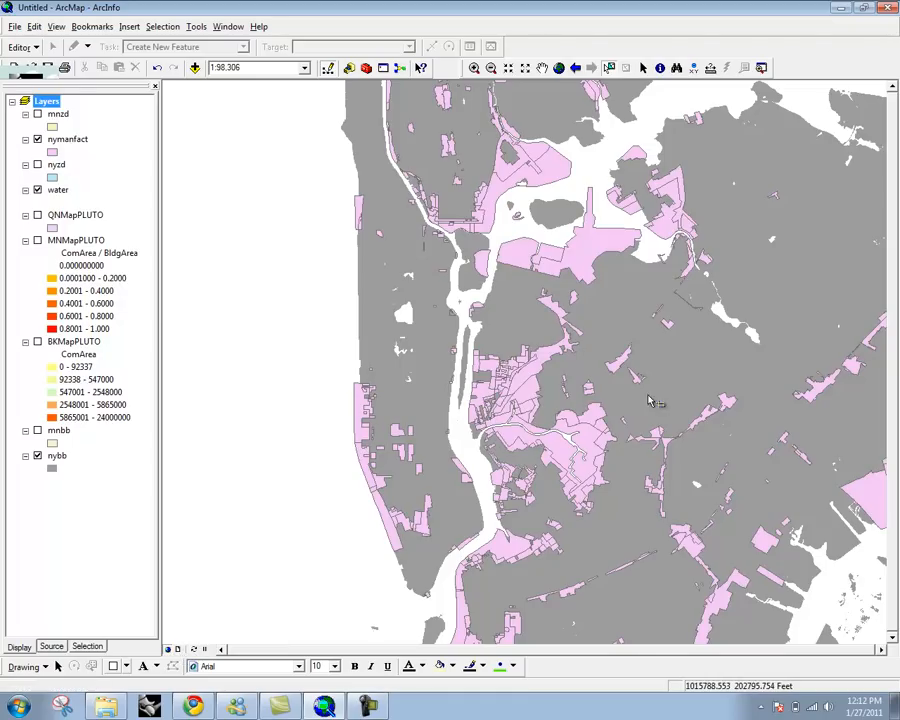
Step: Show the map in layout view and dock the Layout toolbar vertically beside the layer list
{"action": "scroll", "coordinate": [655, 328], "scroll_direction": "up", "scroll_amount": 3}
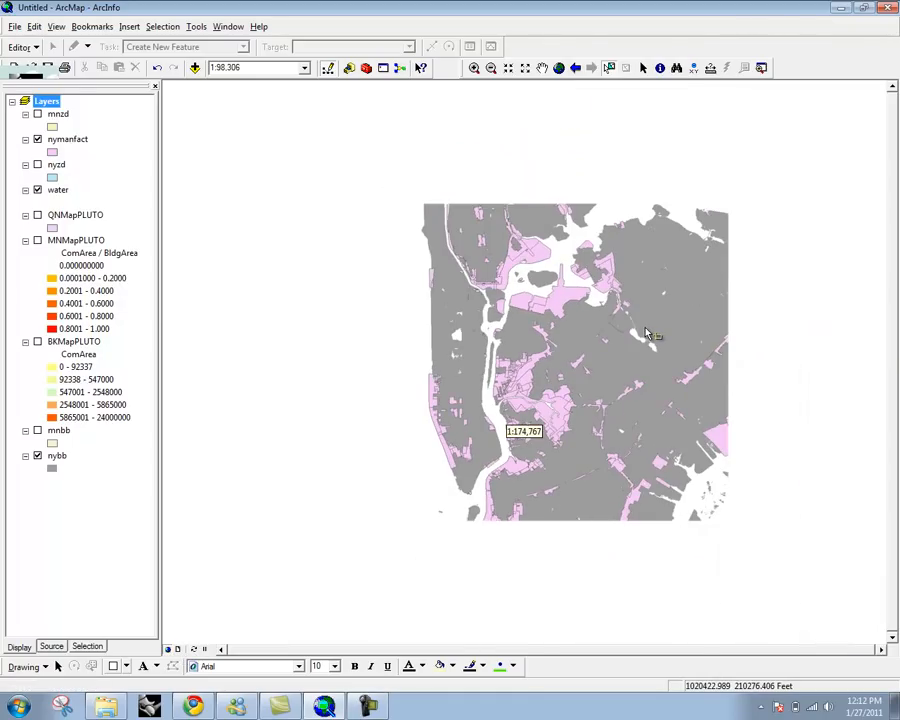
{"action": "left_click_drag", "start_coordinate": [650, 333], "coordinate": [641, 310]}
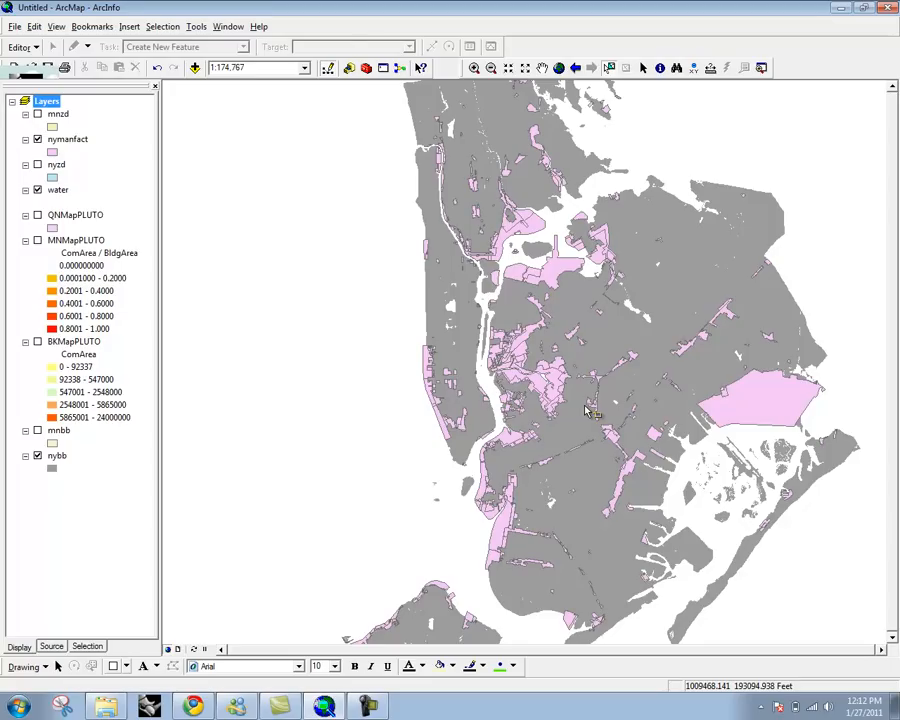
{"action": "left_click", "coordinate": [178, 650]}
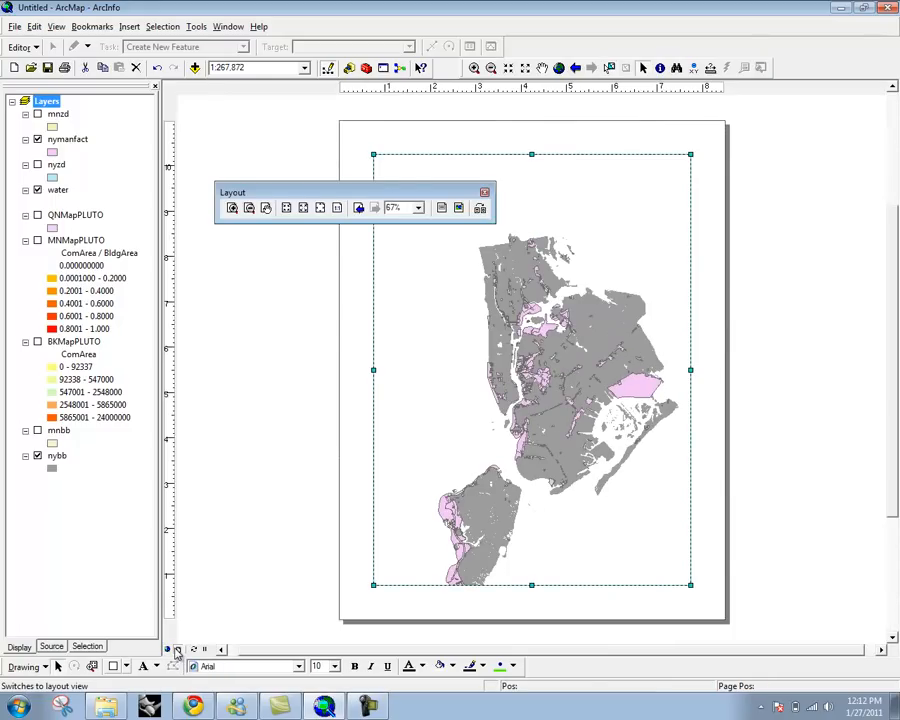
{"action": "left_click_drag", "start_coordinate": [387, 196], "coordinate": [172, 160]}
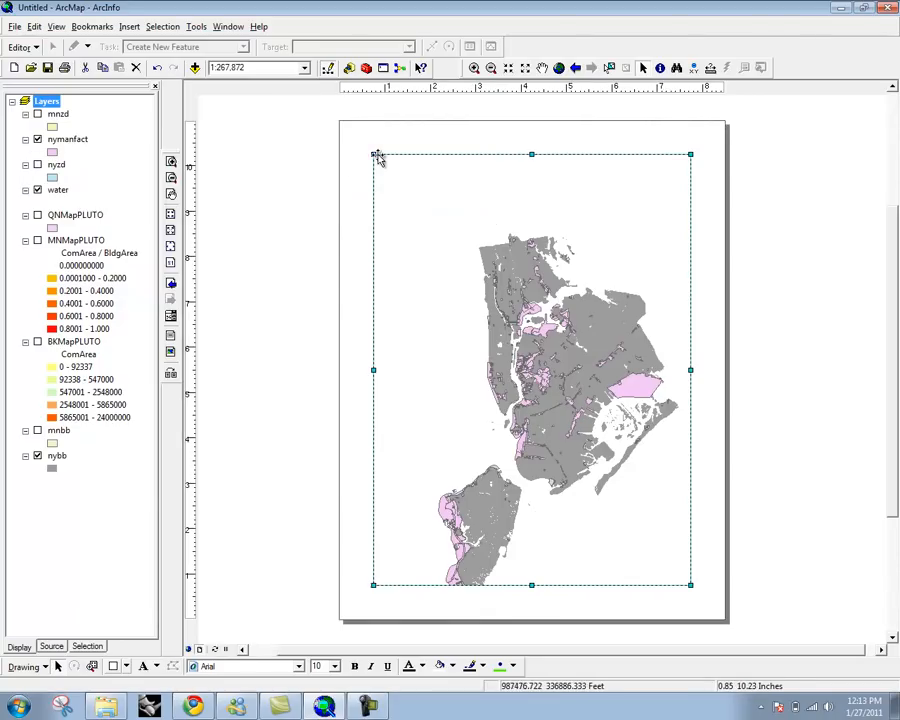
Step: Enlarge the data frame to nearly fill the layout page and set the map scale to 1:10,000
{"action": "left_click_drag", "start_coordinate": [373, 155], "coordinate": [347, 126]}
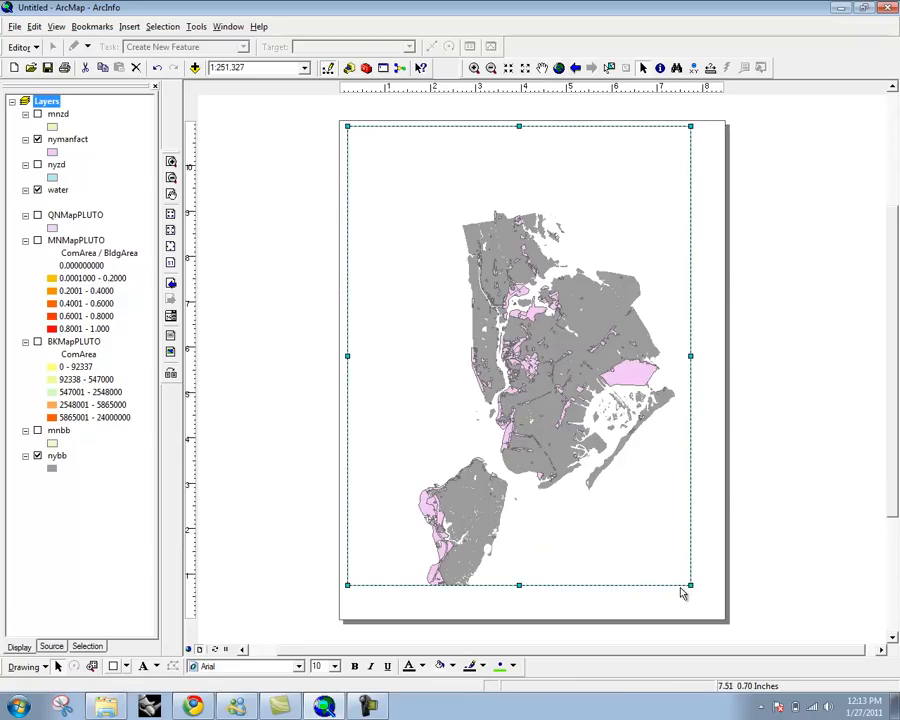
{"action": "left_click_drag", "start_coordinate": [691, 585], "coordinate": [718, 603]}
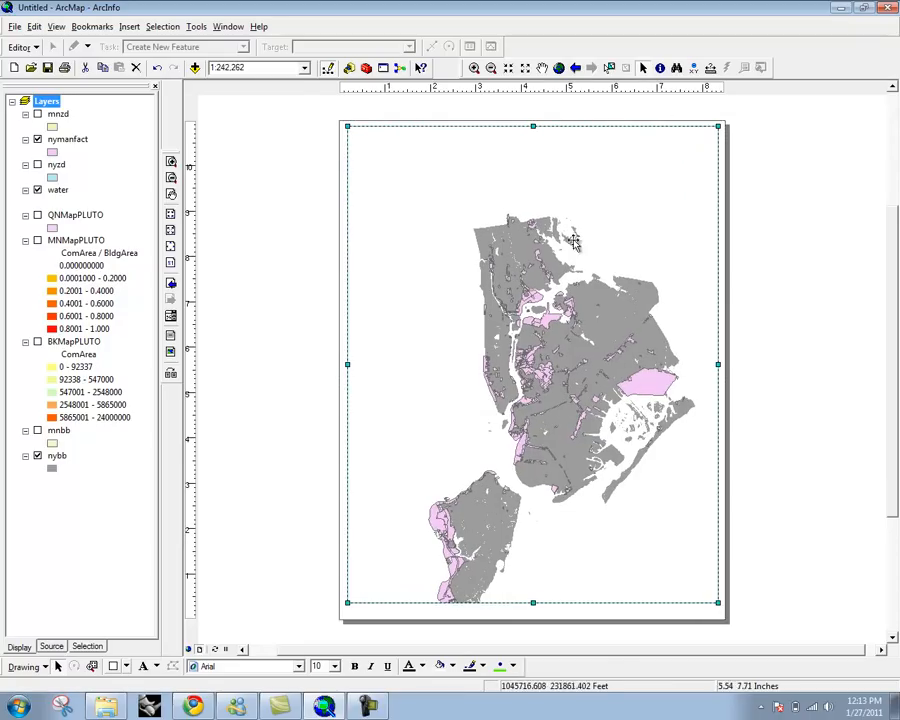
{"action": "left_click", "coordinate": [304, 68]}
{"action": "left_click", "coordinate": [295, 104]}
{"action": "left_click", "coordinate": [304, 68]}
{"action": "left_click", "coordinate": [297, 91]}
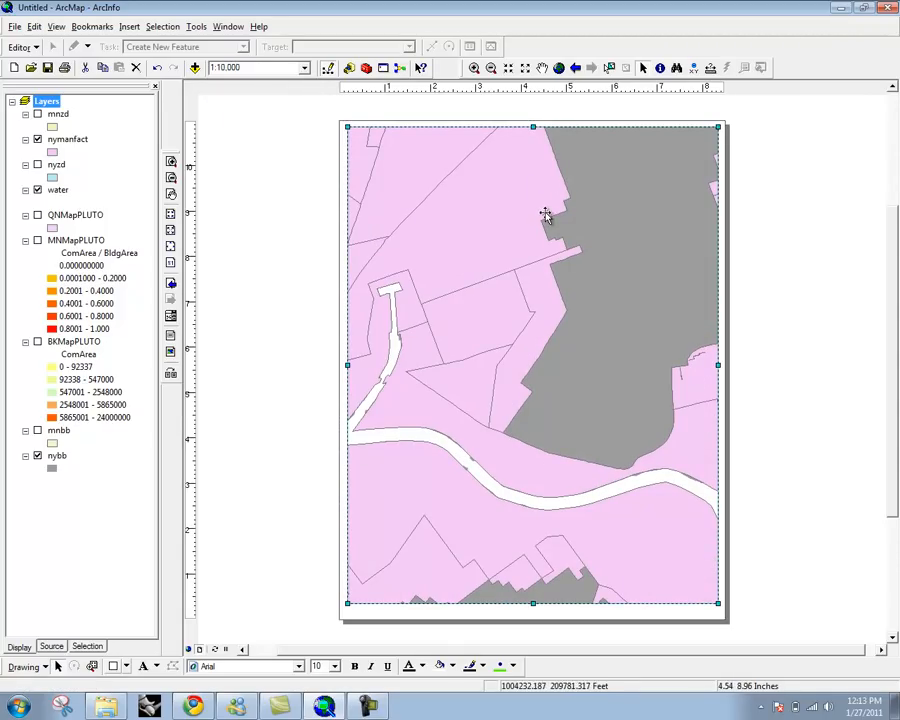
Step: Zoom the map inside the data frame out to 1:56,187 and pan it to bring lower Manhattan and the East River into the frame
{"action": "scroll", "coordinate": [563, 220], "scroll_direction": "down", "scroll_amount": 1}
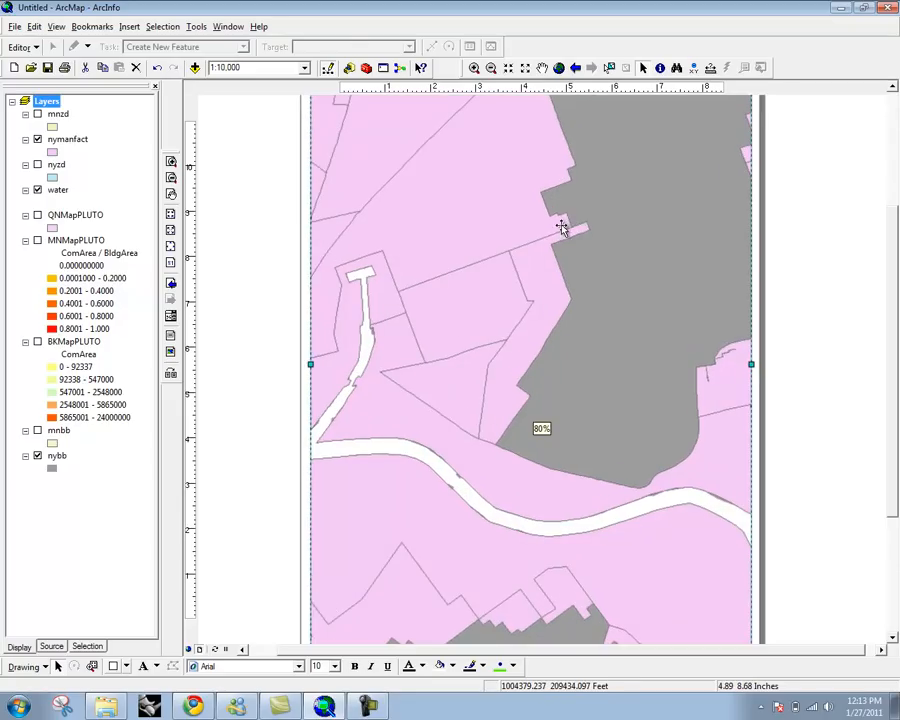
{"action": "scroll", "coordinate": [562, 220], "scroll_direction": "up", "scroll_amount": 3}
{"action": "scroll", "coordinate": [562, 222], "scroll_direction": "down", "scroll_amount": 2}
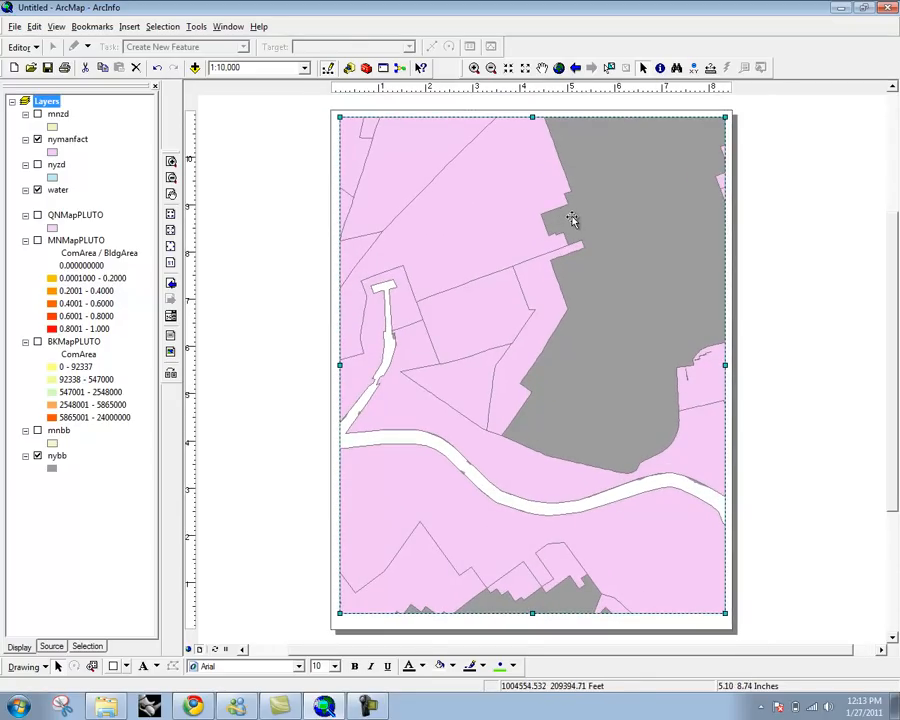
{"action": "left_click", "coordinate": [475, 68]}
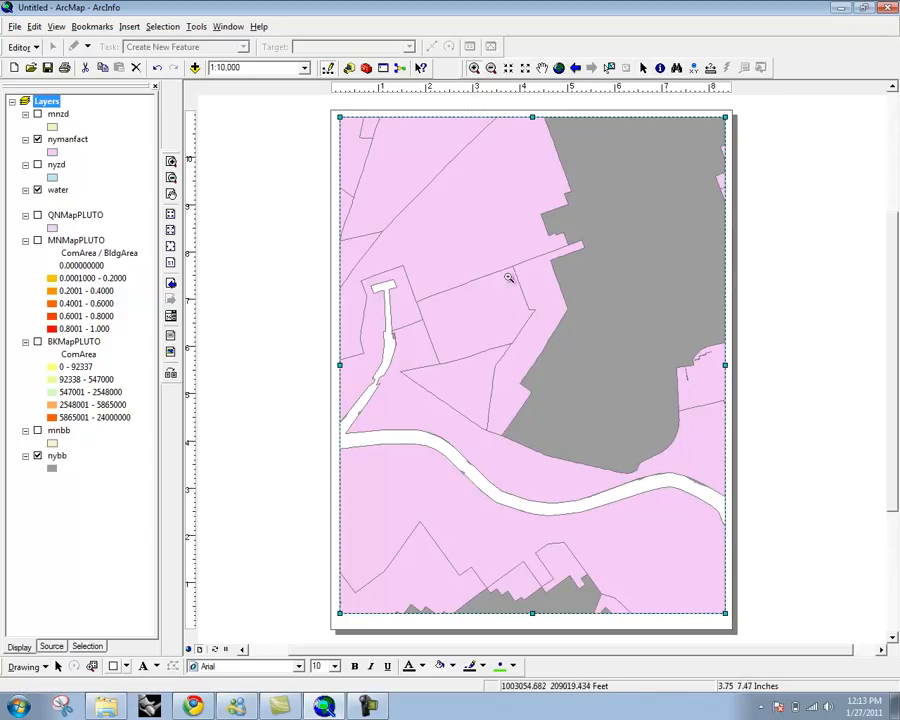
{"action": "scroll", "coordinate": [561, 422], "scroll_direction": "up", "scroll_amount": 4}
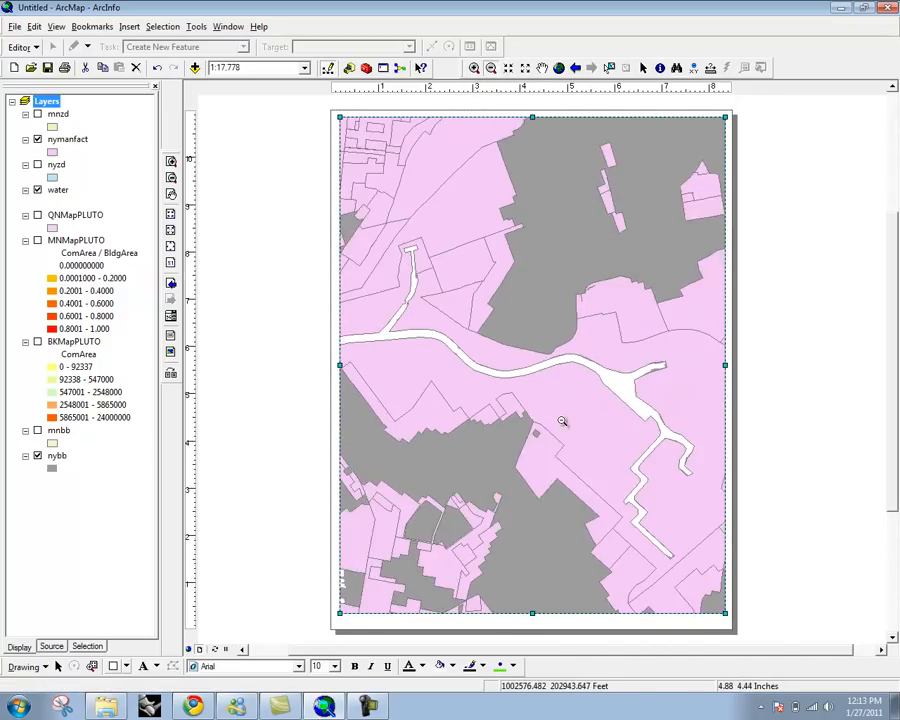
{"action": "scroll", "coordinate": [561, 422], "scroll_direction": "up", "scroll_amount": 2}
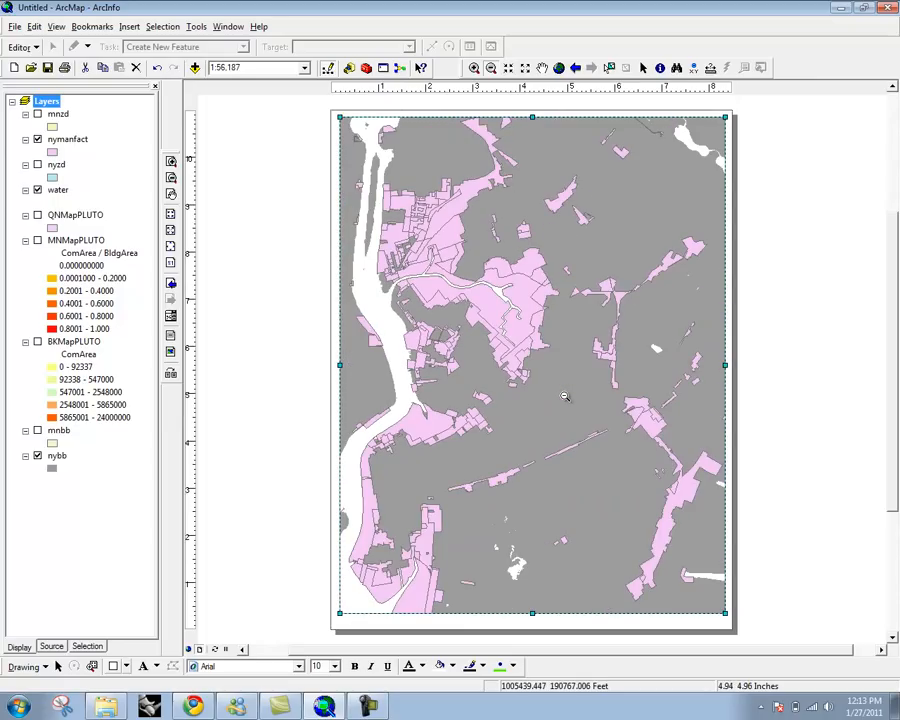
{"action": "left_click", "coordinate": [542, 68]}
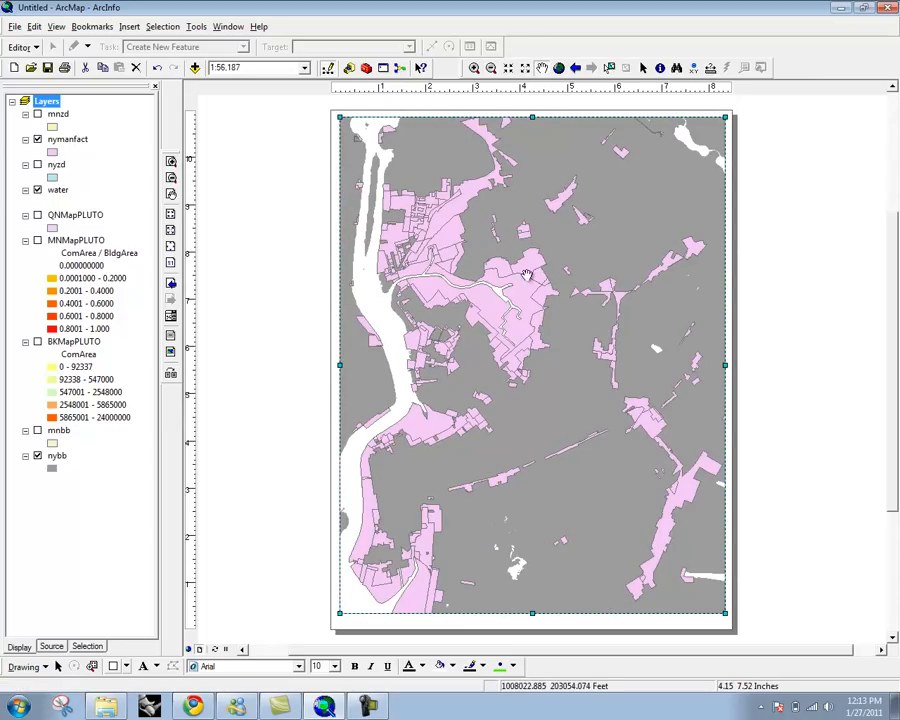
{"action": "left_click_drag", "start_coordinate": [498, 275], "coordinate": [568, 305]}
{"action": "left_click_drag", "start_coordinate": [499, 261], "coordinate": [539, 271]}
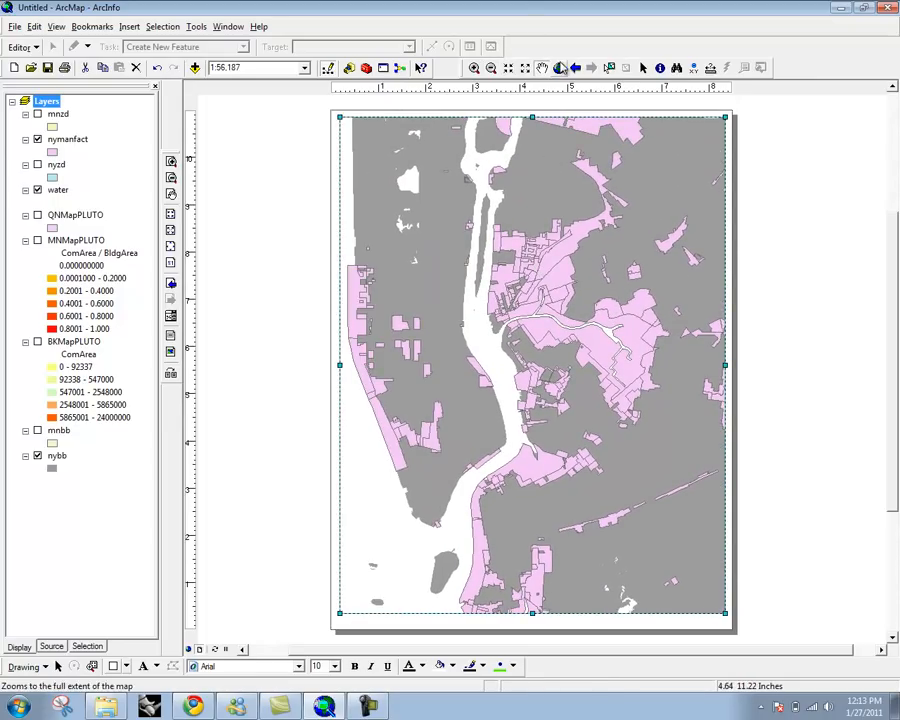
{"action": "left_click_drag", "start_coordinate": [522, 401], "coordinate": [565, 434]}
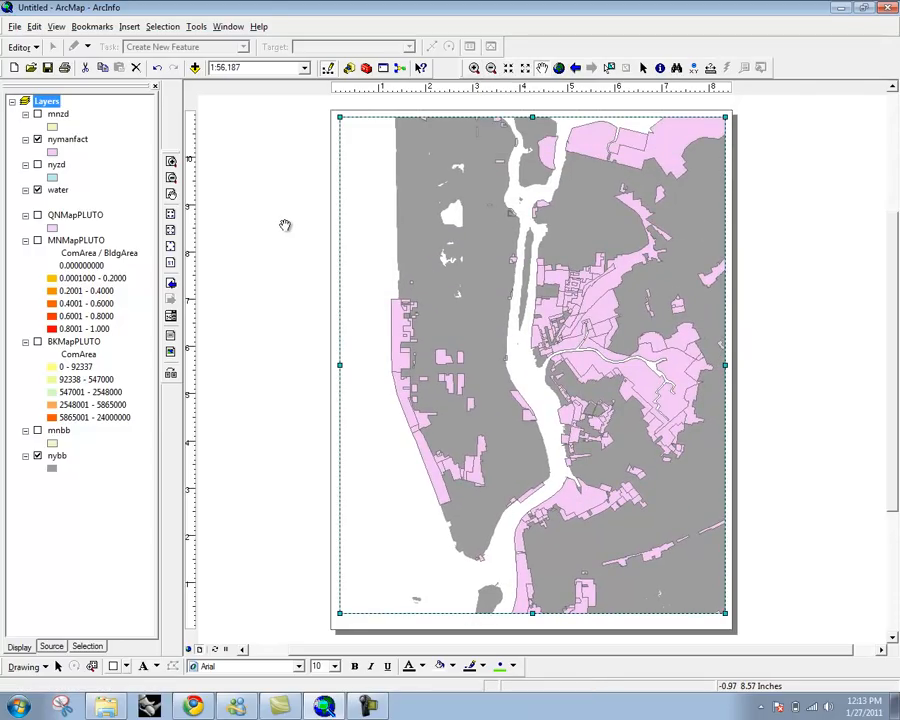
Step: Set the layout page to 11x17 paper in landscape orientation
{"action": "scroll", "coordinate": [285, 225], "scroll_direction": "down", "scroll_amount": 1}
{"action": "scroll", "coordinate": [285, 225], "scroll_direction": "up", "scroll_amount": 3}
{"action": "scroll", "coordinate": [285, 225], "scroll_direction": "down", "scroll_amount": 1}
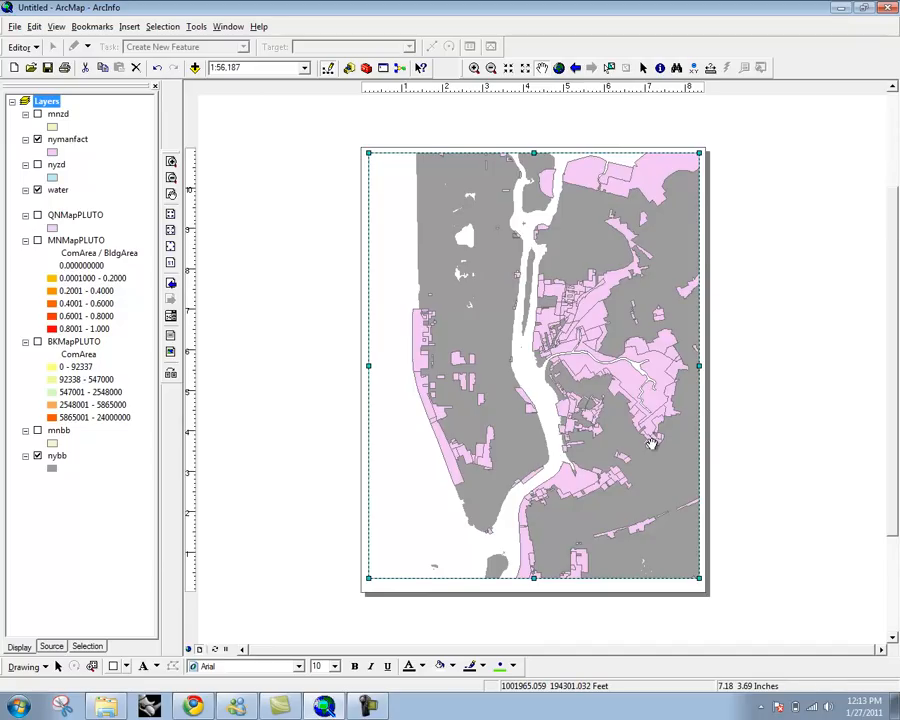
{"action": "right_click", "coordinate": [732, 294]}
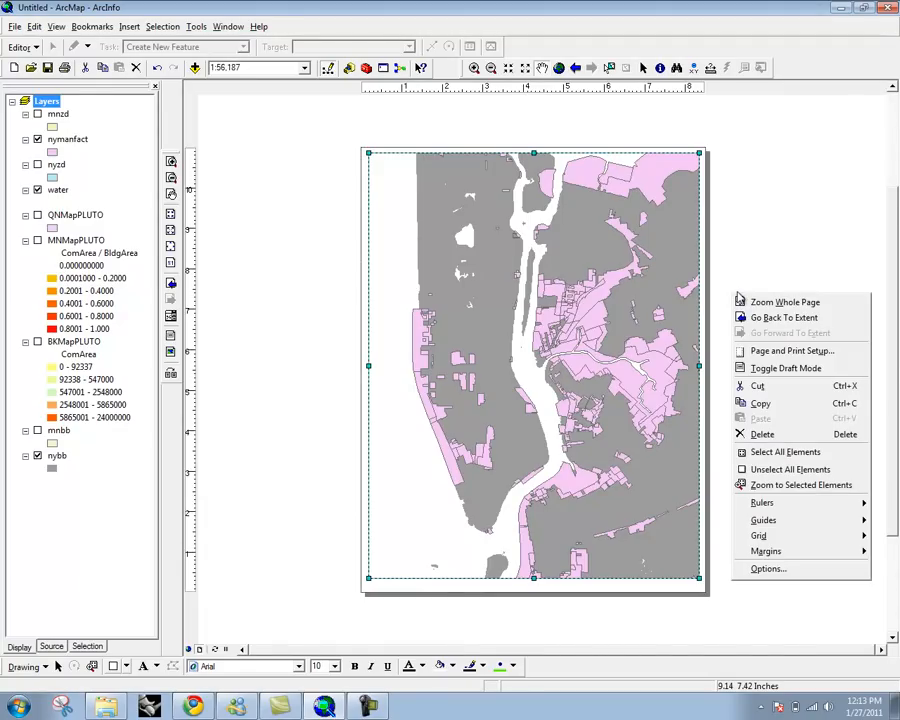
{"action": "left_click", "coordinate": [846, 351]}
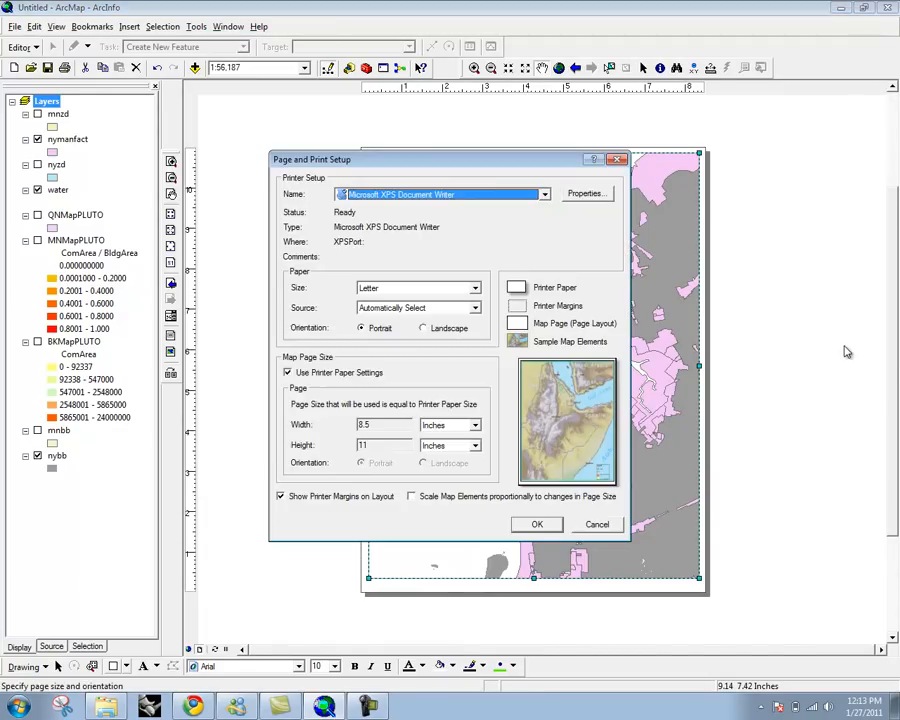
{"action": "left_click_drag", "start_coordinate": [431, 158], "coordinate": [370, 161]}
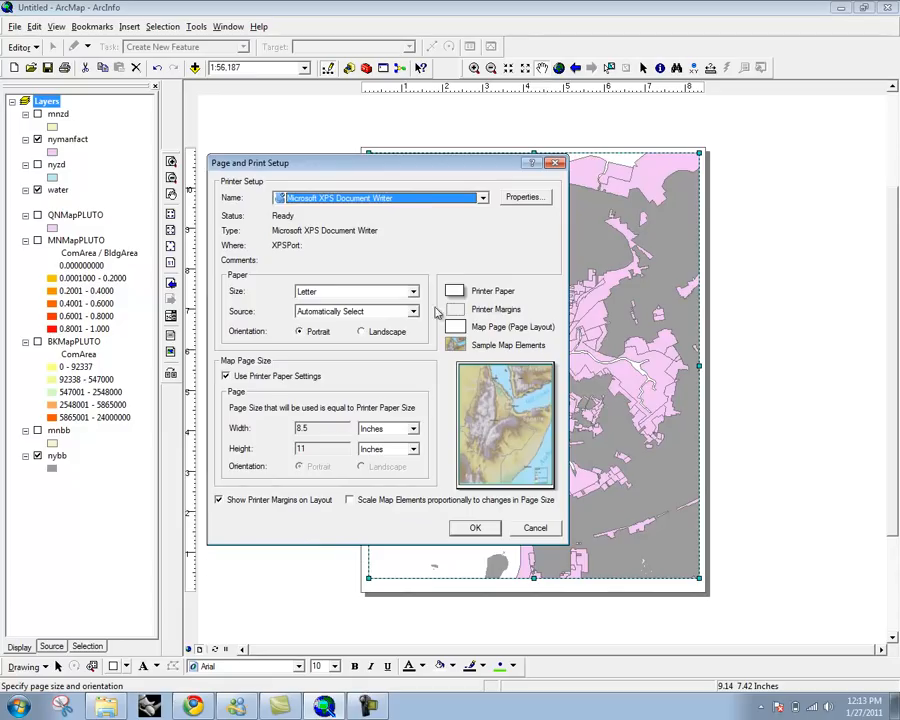
{"action": "left_click", "coordinate": [413, 291]}
{"action": "left_click_drag", "start_coordinate": [419, 354], "coordinate": [419, 317]}
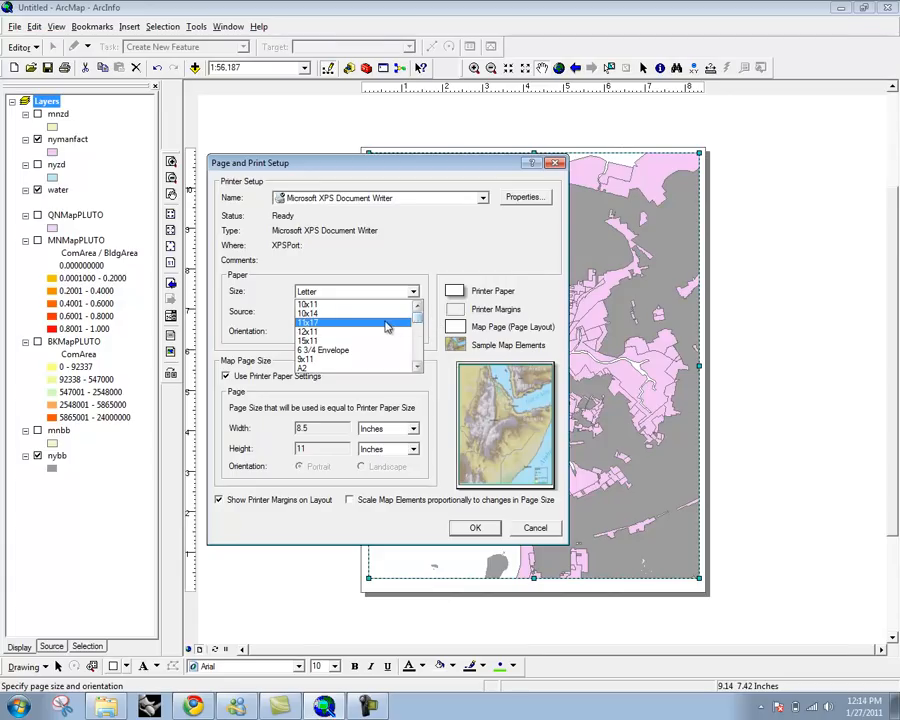
{"action": "left_click", "coordinate": [390, 323]}
{"action": "left_click", "coordinate": [362, 332]}
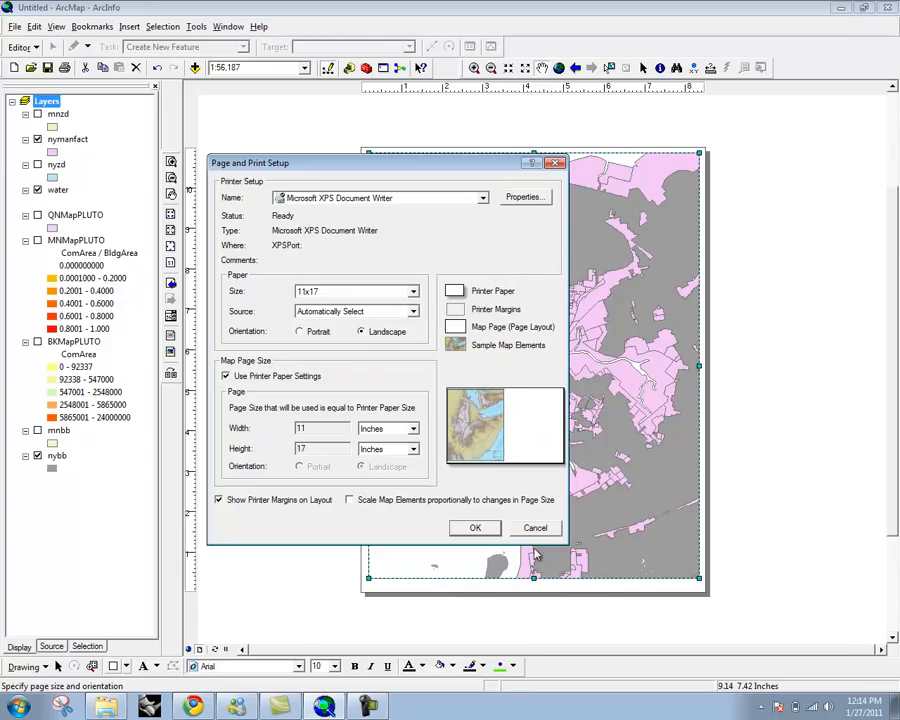
{"action": "left_click", "coordinate": [478, 528]}
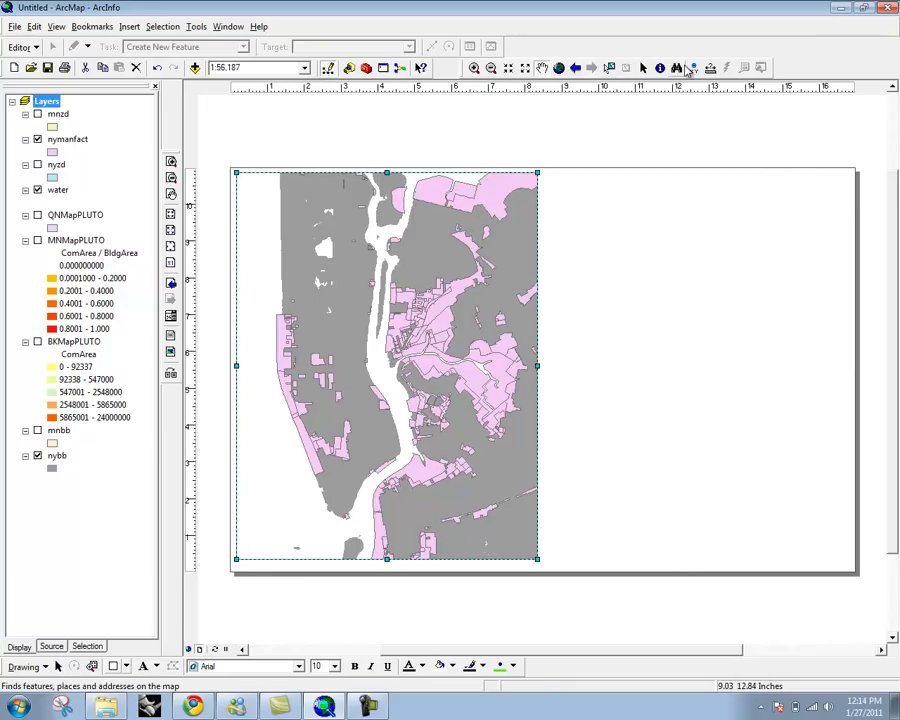
Step: Narrow the data frame to about 5.4 inches wide and move it toward the middle of the page
{"action": "left_click", "coordinate": [643, 67]}
{"action": "left_click_drag", "start_coordinate": [537, 366], "coordinate": [434, 372]}
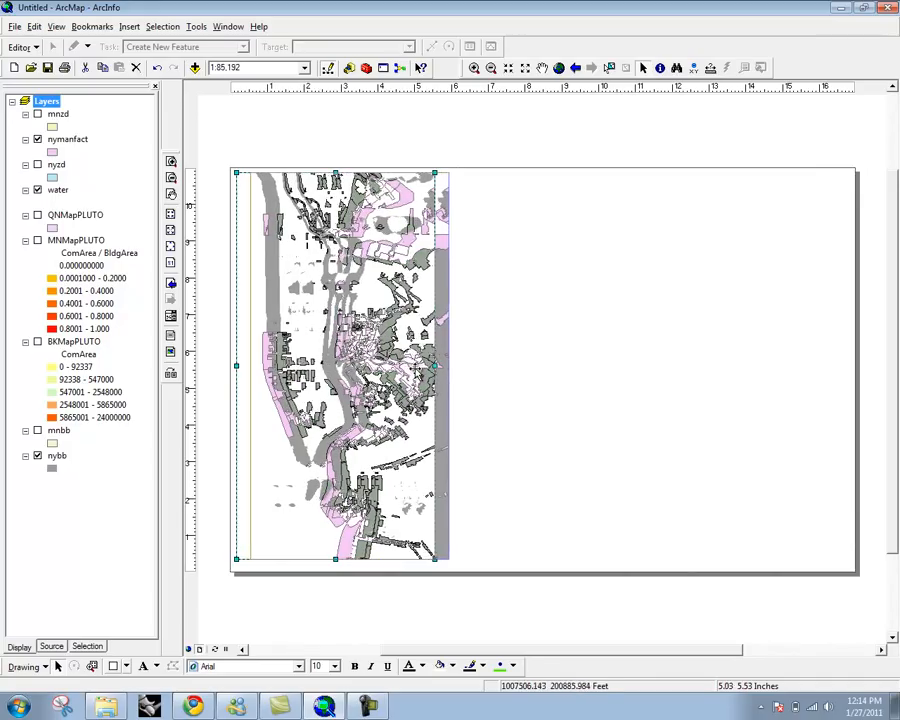
{"action": "left_click_drag", "start_coordinate": [441, 371], "coordinate": [616, 386]}
{"action": "left_click_drag", "start_coordinate": [560, 386], "coordinate": [500, 393]}
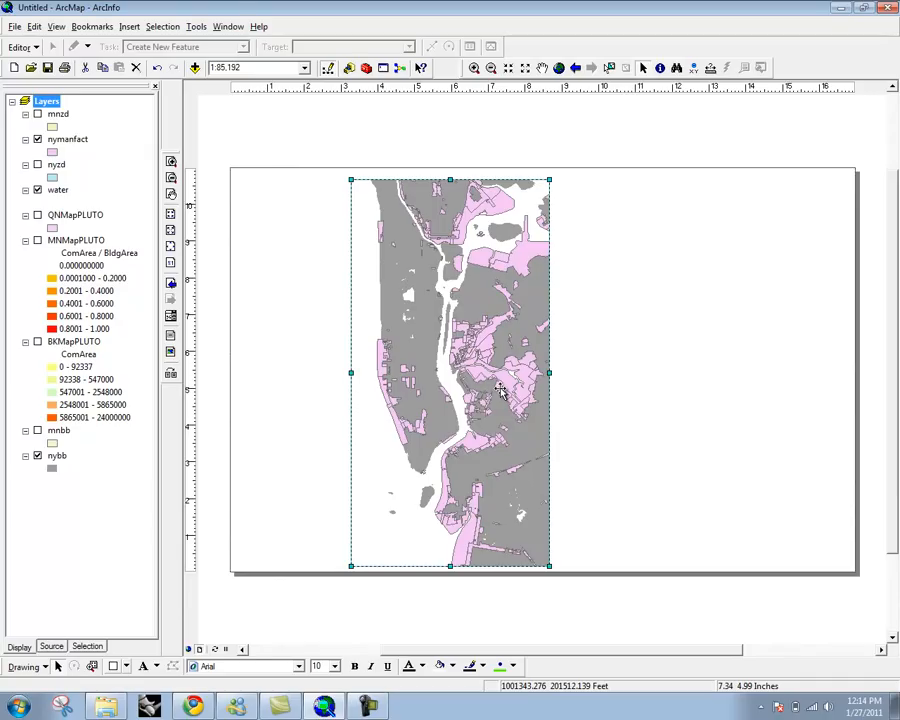
{"action": "left_click", "coordinate": [742, 314]}
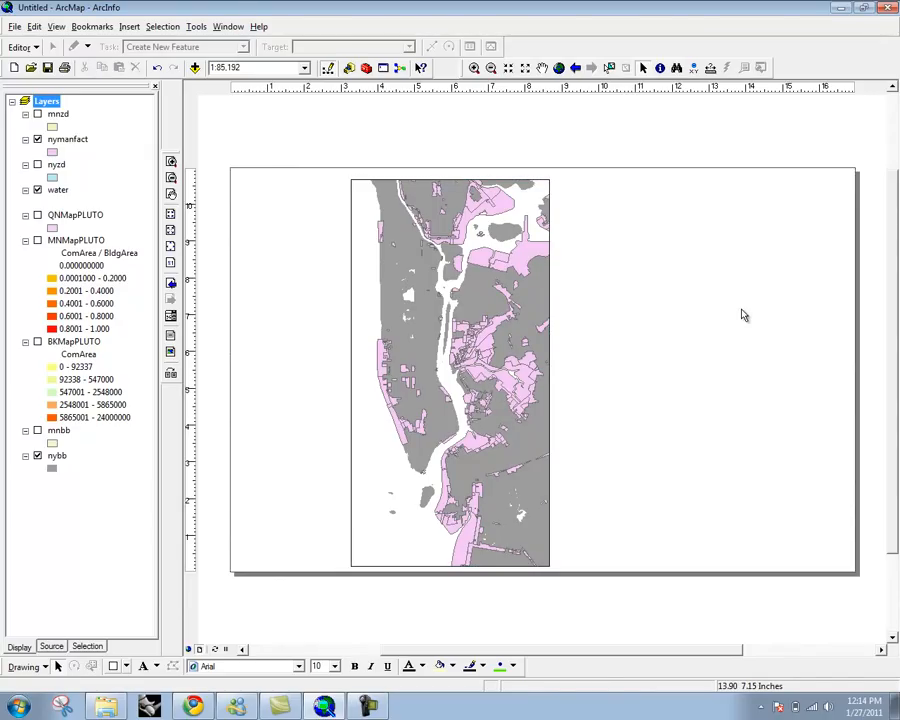
Step: Nudge the data frame slightly and duplicate it on the layout page
{"action": "left_click", "coordinate": [489, 315]}
{"action": "left_click_drag", "start_coordinate": [489, 315], "coordinate": [496, 316]}
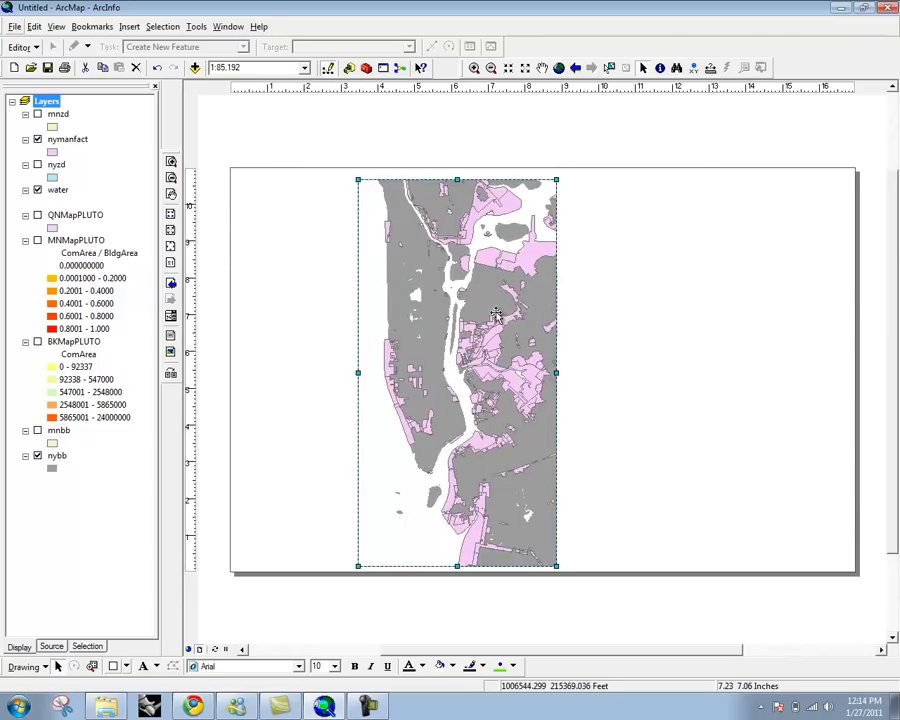
{"action": "key", "text": "super"}
{"action": "key", "text": "super"}
{"action": "key", "text": "ctrl+v"}
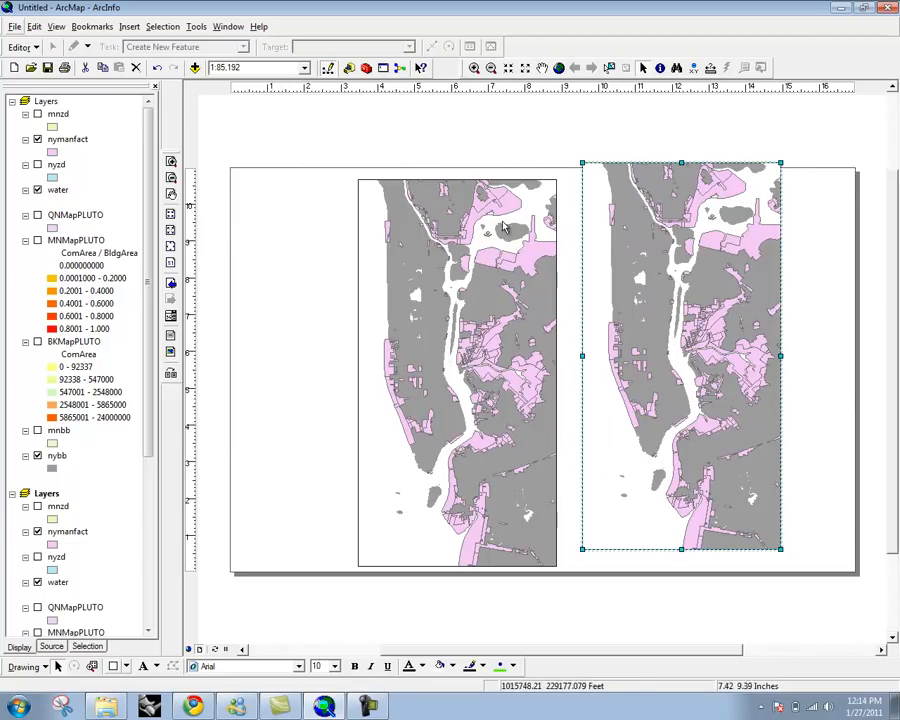
Step: Move the original data frame near the page's left edge and place the copy beside it at about the same height
{"action": "left_click", "coordinate": [489, 157]}
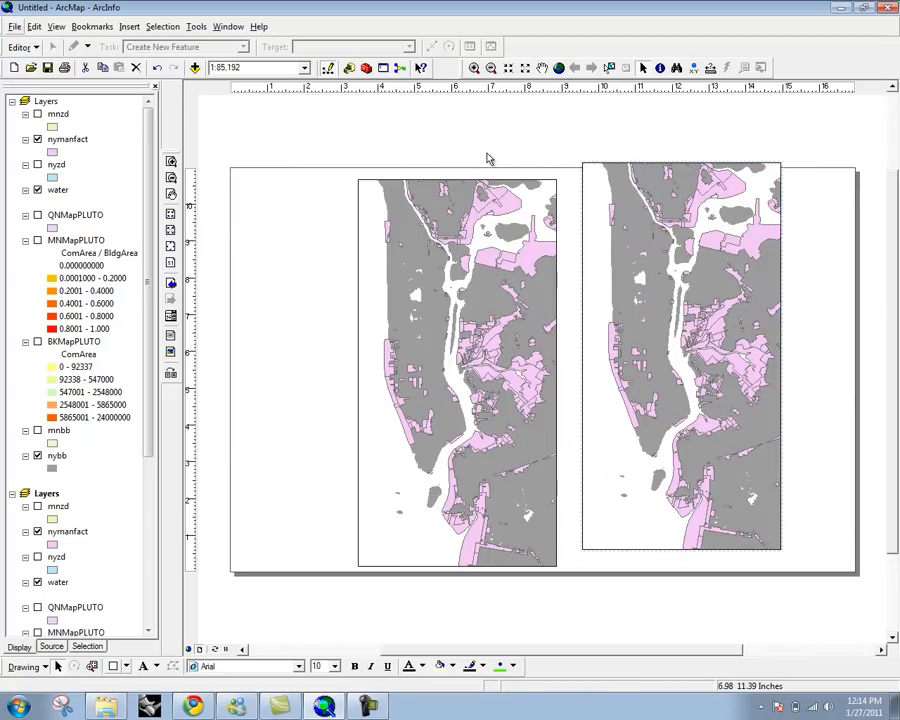
{"action": "left_click", "coordinate": [492, 260]}
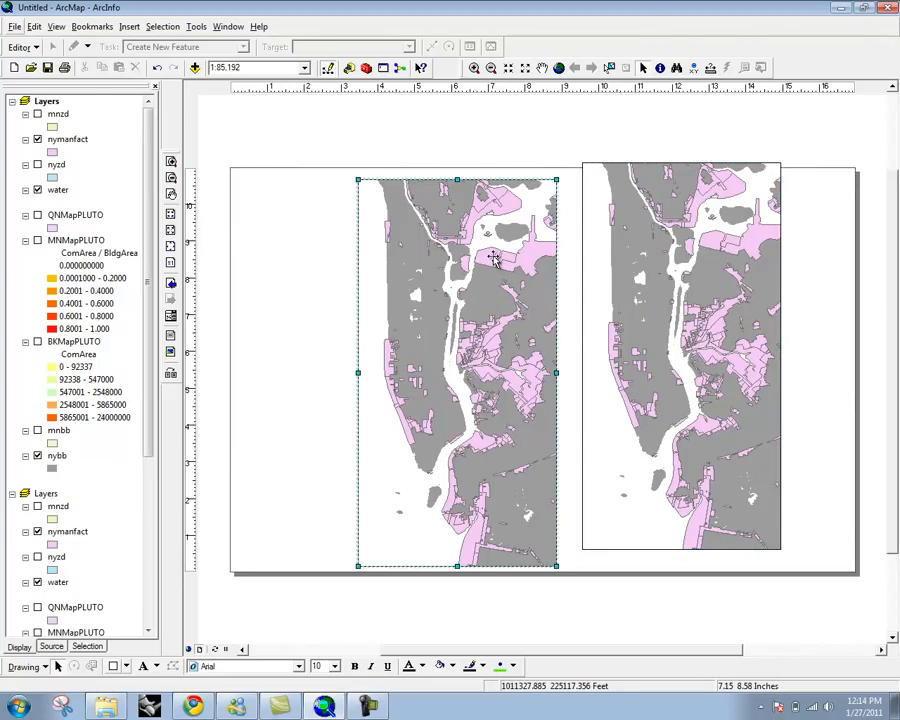
{"action": "left_click_drag", "start_coordinate": [492, 260], "coordinate": [383, 258]}
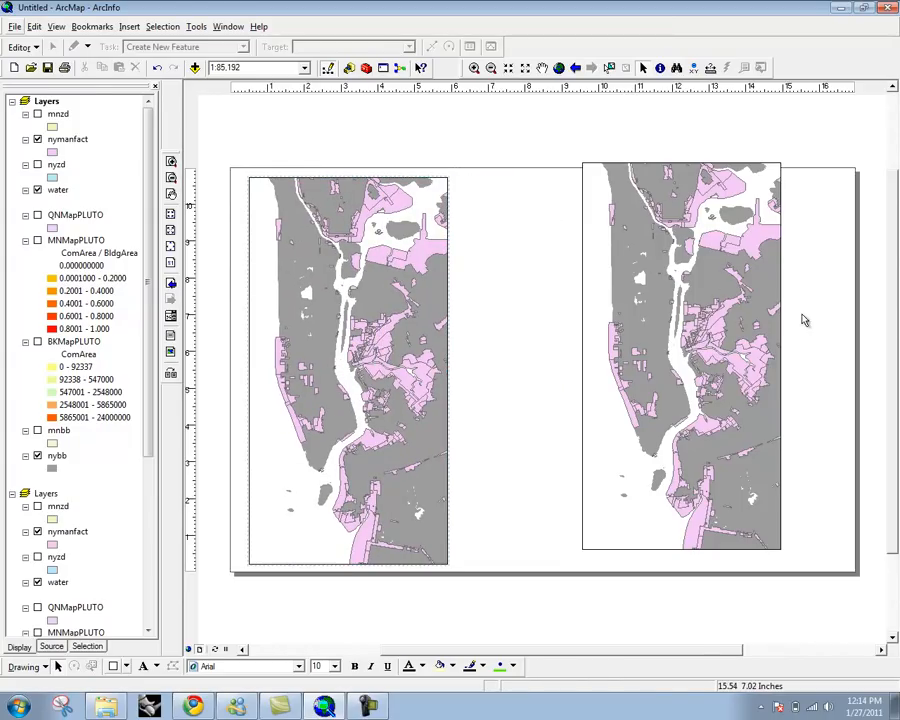
{"action": "left_click", "coordinate": [764, 323]}
{"action": "left_click_drag", "start_coordinate": [762, 322], "coordinate": [654, 335]}
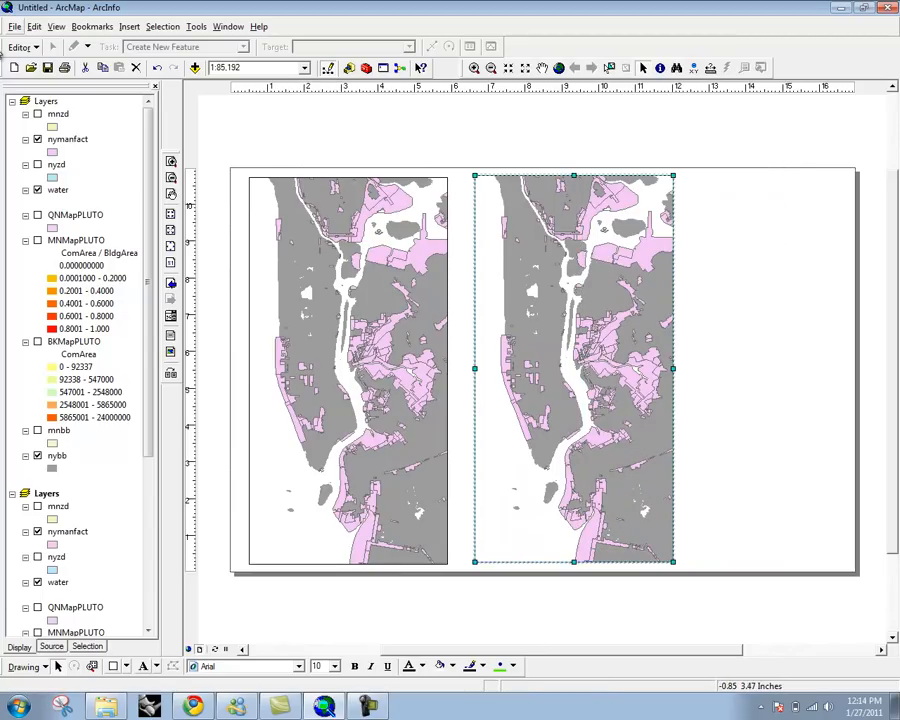
Step: Hide the nymanfact layer and show the nyzd layer in the copied data frame
{"action": "left_click", "coordinate": [12, 102]}
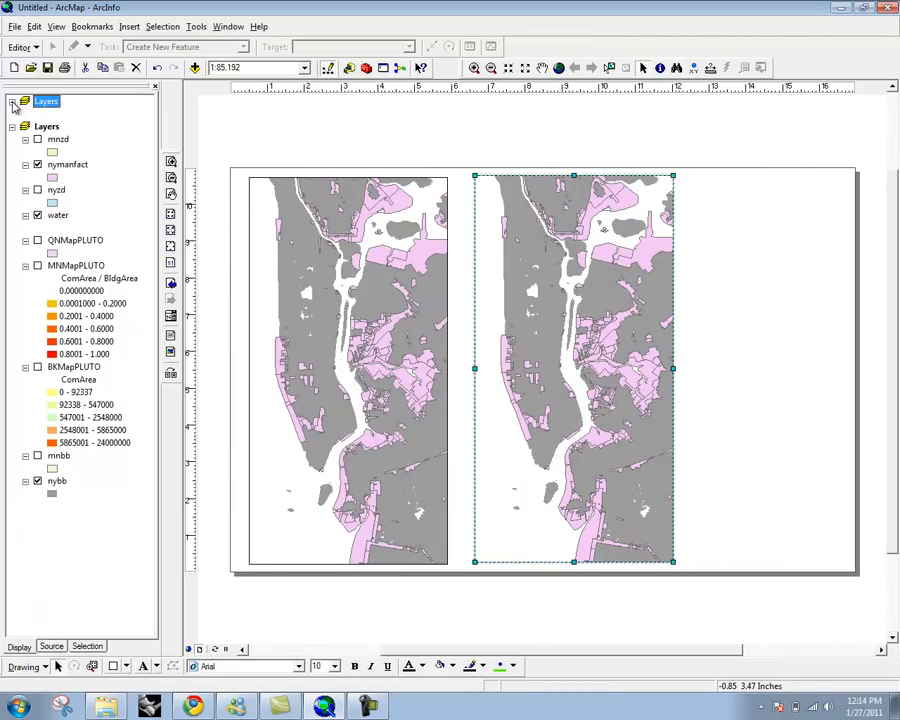
{"action": "left_click", "coordinate": [12, 127]}
{"action": "left_click", "coordinate": [12, 127]}
{"action": "left_click", "coordinate": [12, 103]}
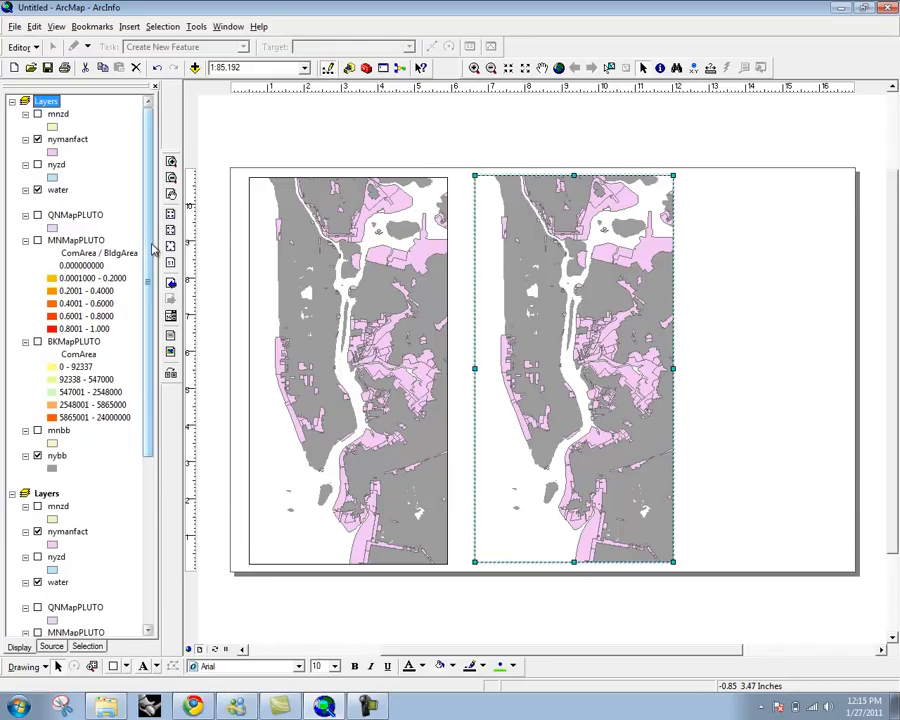
{"action": "left_click", "coordinate": [37, 532]}
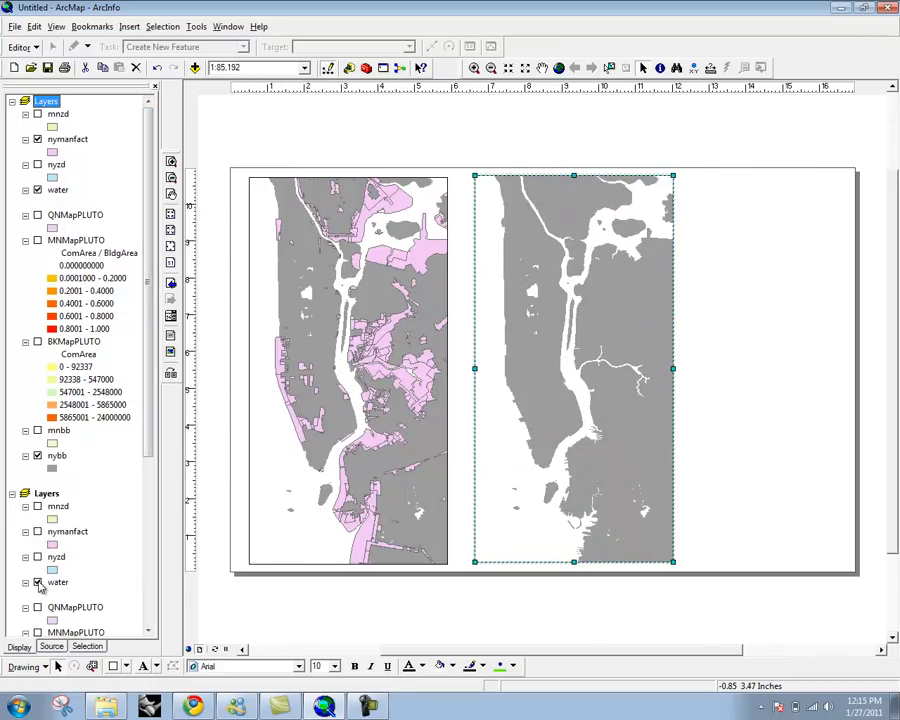
{"action": "left_click", "coordinate": [37, 557]}
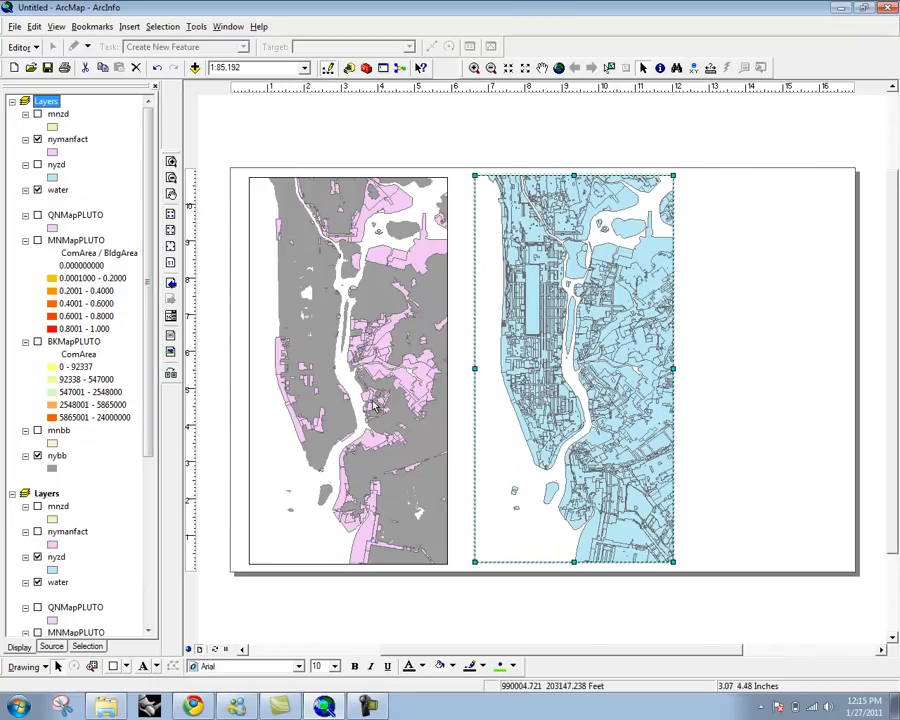
{"action": "left_click", "coordinate": [768, 320]}
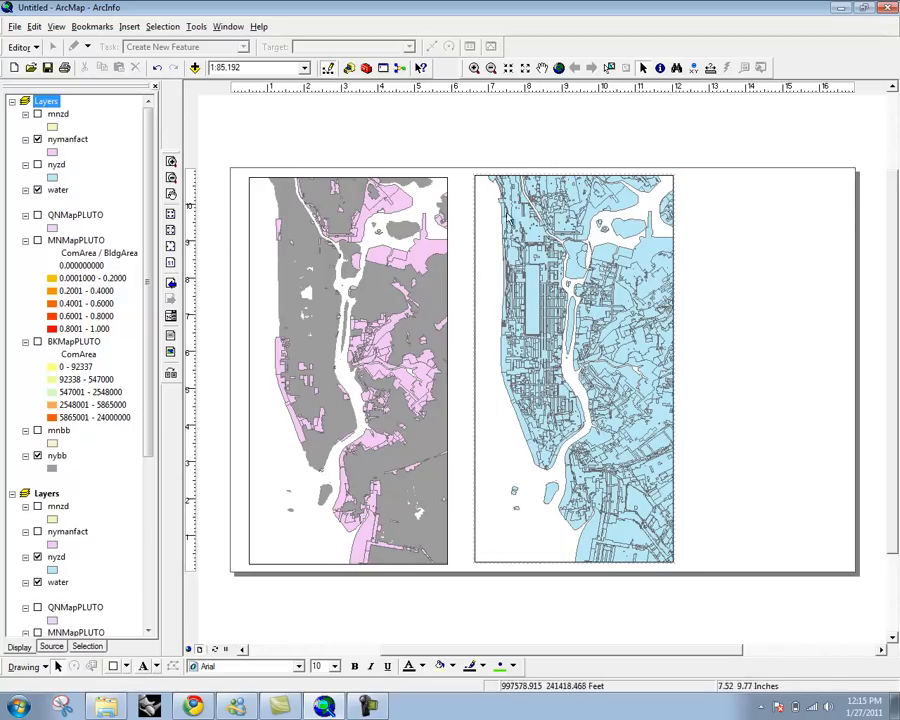
Step: Save the extent of the data frame showing nymanfact as a spatial bookmark with the default name
{"action": "left_click_drag", "start_coordinate": [437, 140], "coordinate": [479, 144]}
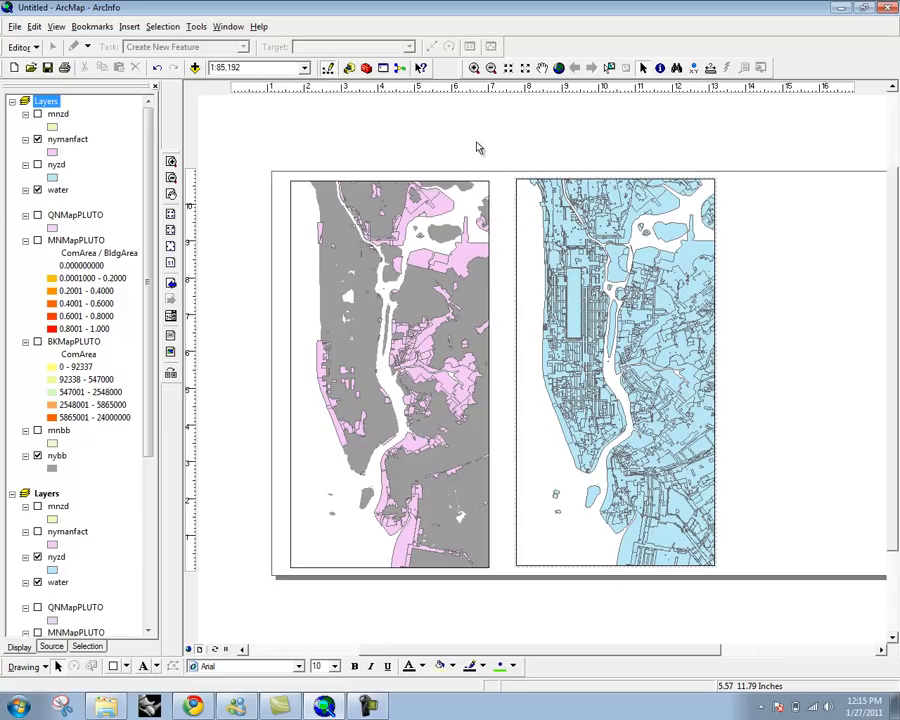
{"action": "left_click", "coordinate": [697, 246]}
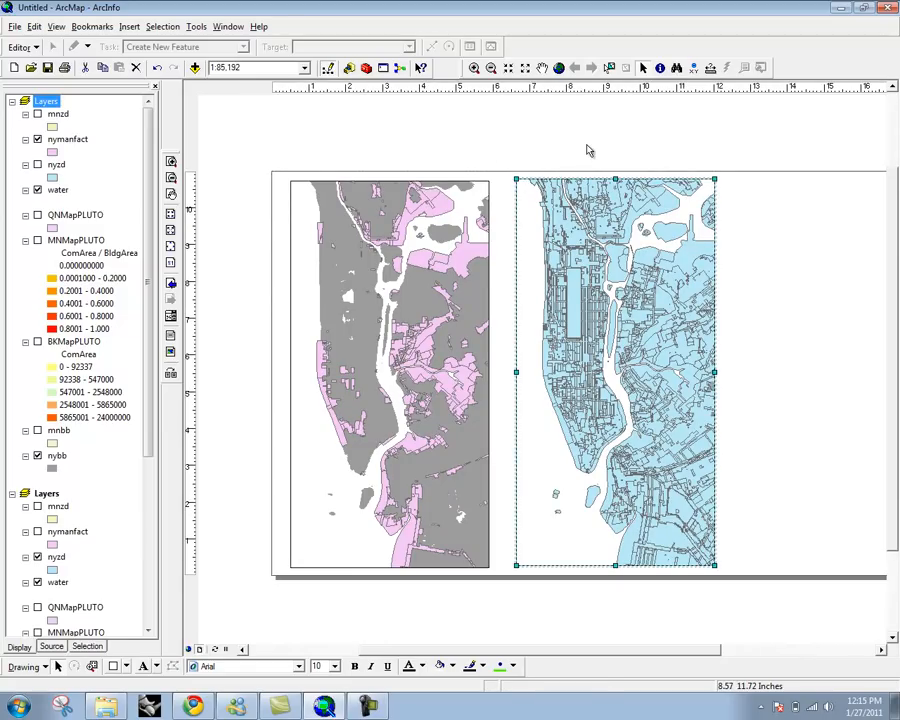
{"action": "left_click", "coordinate": [576, 145]}
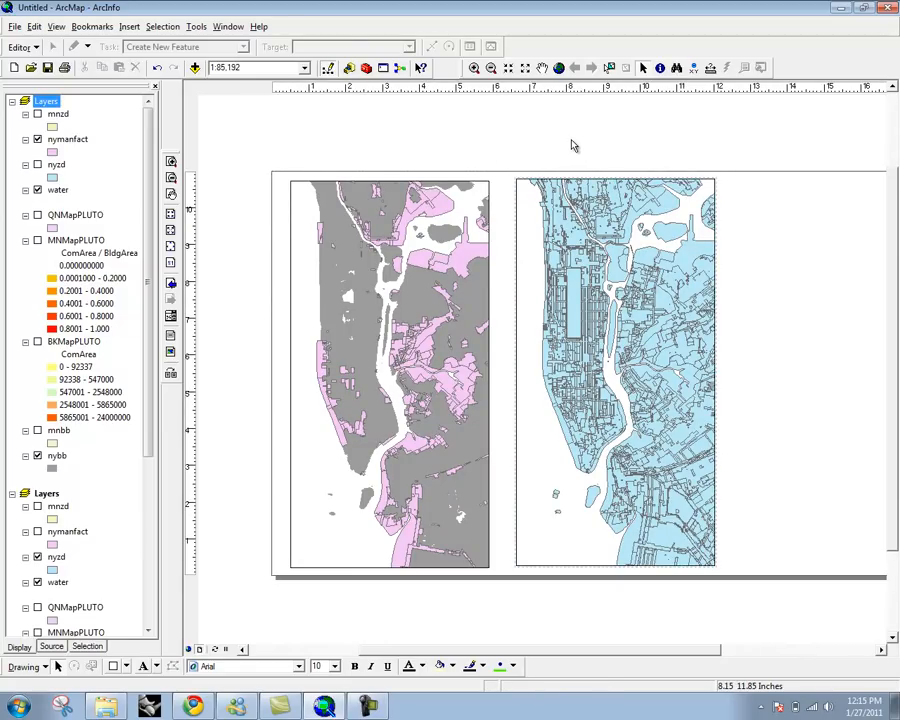
{"action": "left_click", "coordinate": [367, 389]}
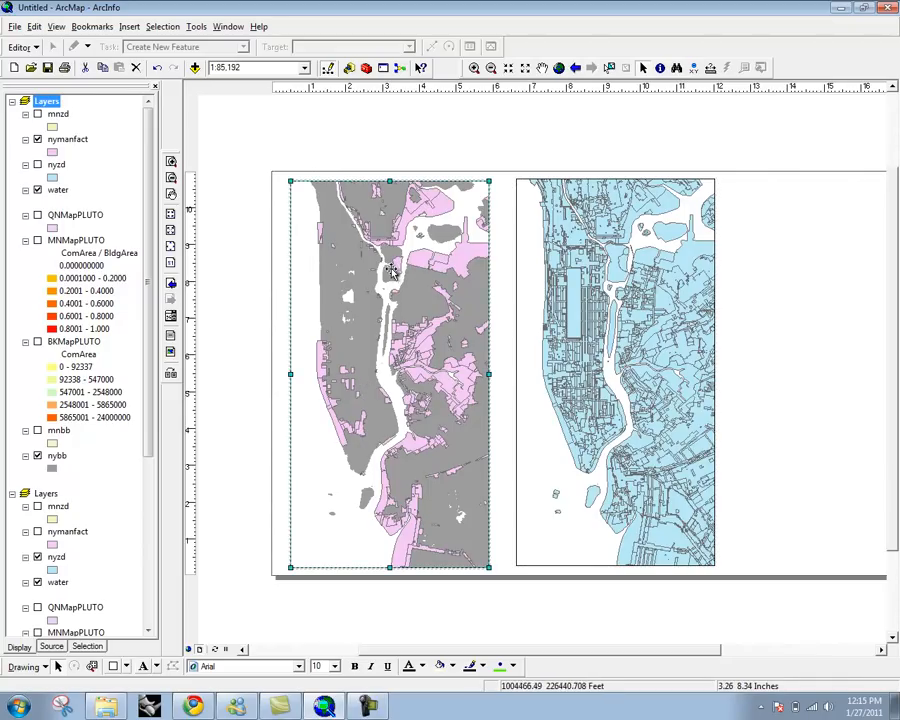
{"action": "left_click", "coordinate": [90, 27]}
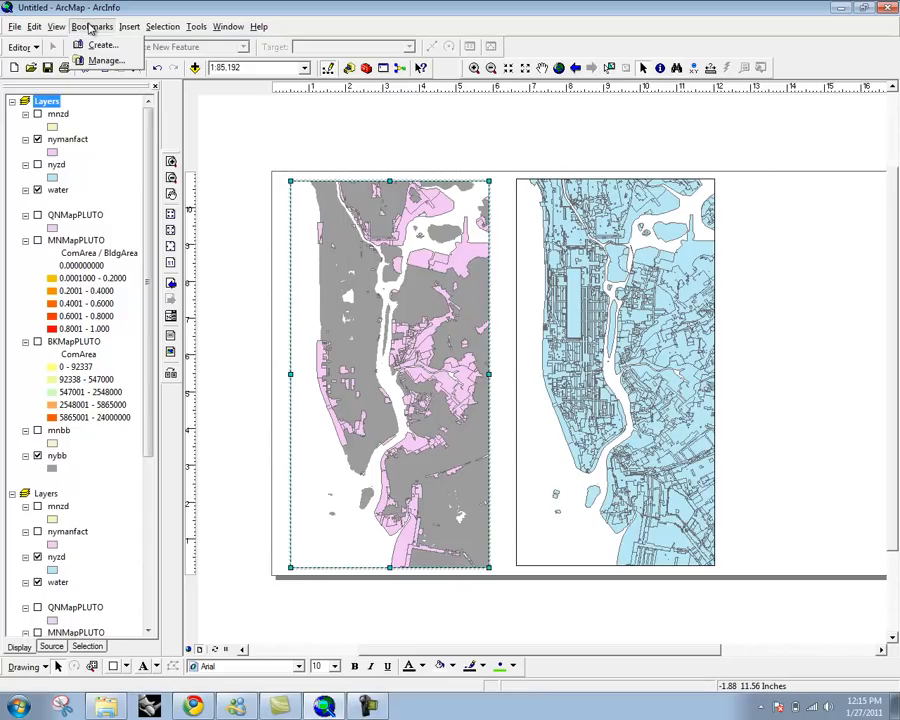
{"action": "left_click", "coordinate": [100, 46]}
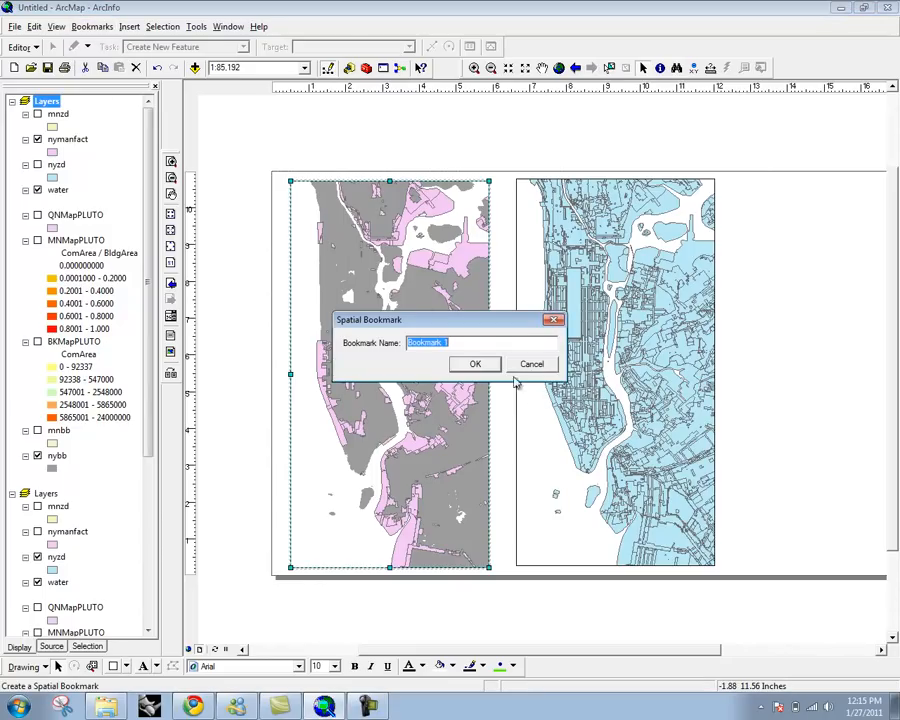
{"action": "key", "text": "Return"}
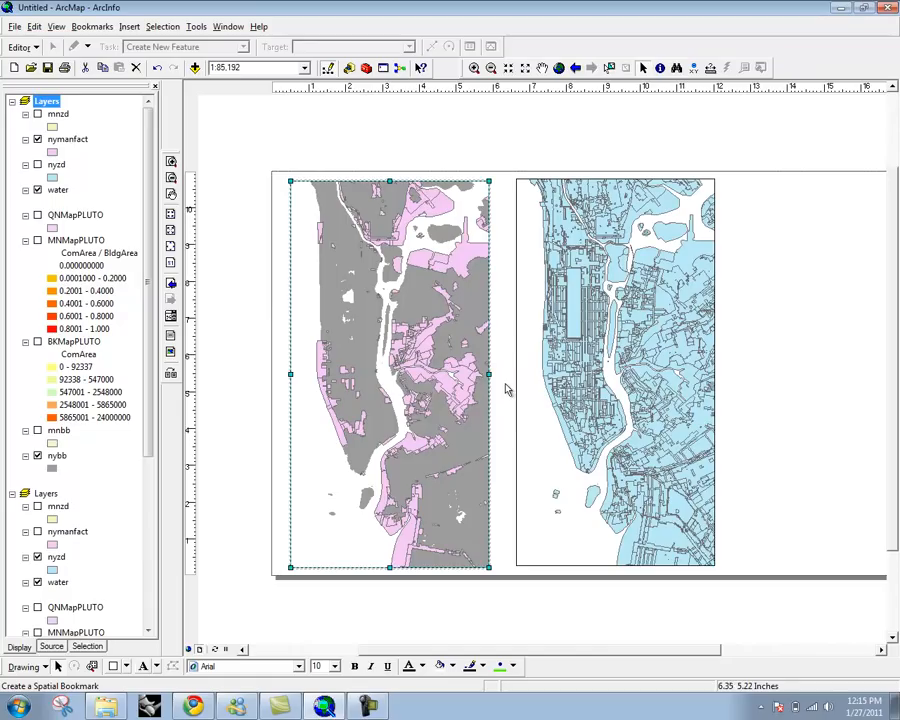
Step: Select the data frame showing nyzd and check which spatial bookmarks it offers
{"action": "left_click", "coordinate": [507, 160]}
{"action": "left_click", "coordinate": [607, 267]}
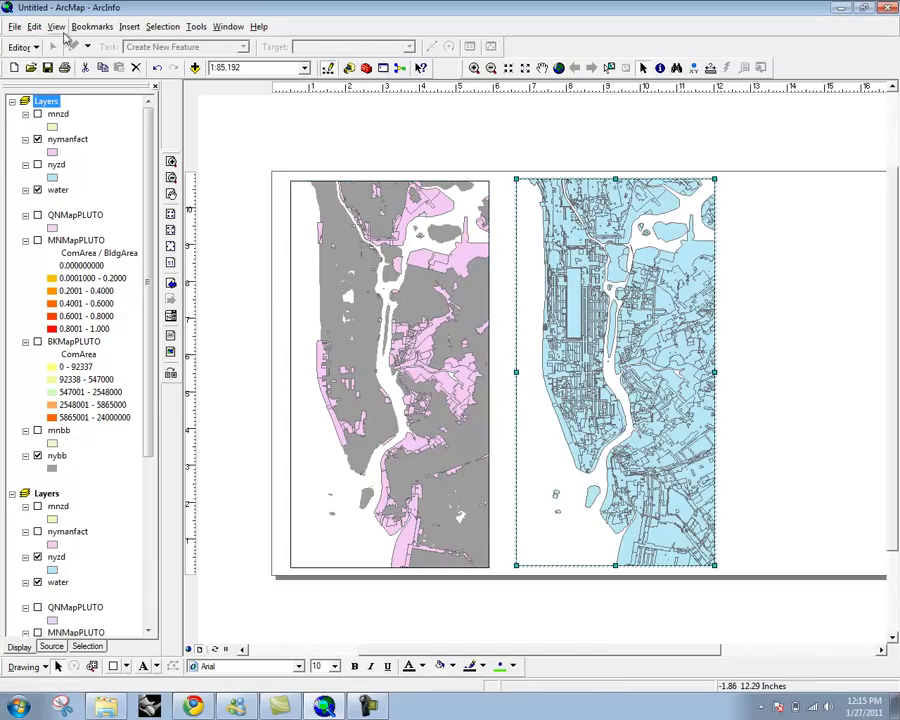
{"action": "left_click", "coordinate": [92, 27]}
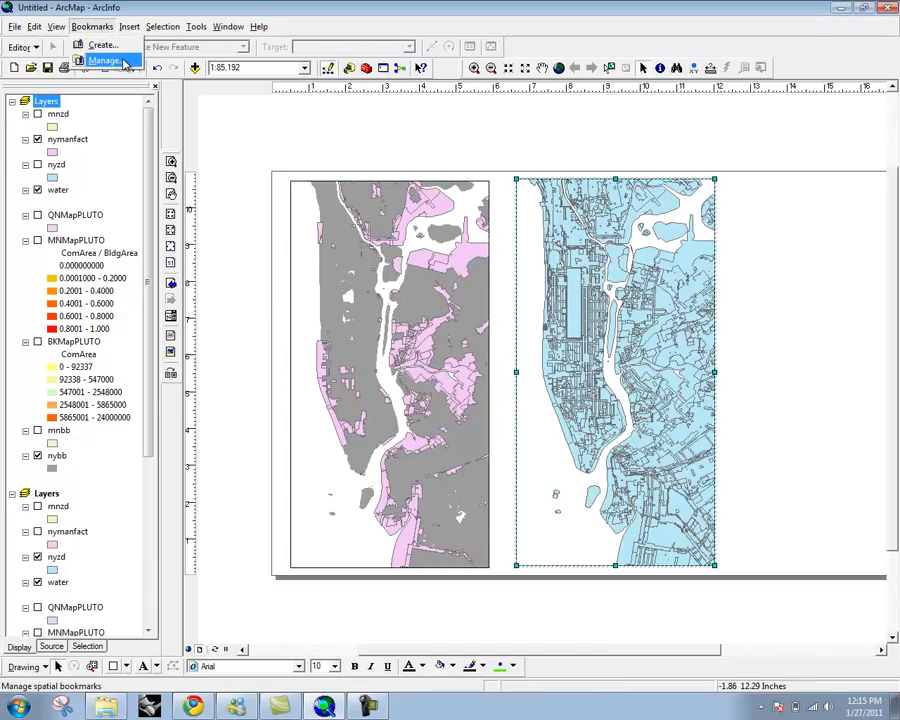
Step: Save the current extent of the nyzd zoning data frame as a spatial bookmark named 3
{"action": "left_click", "coordinate": [105, 45]}
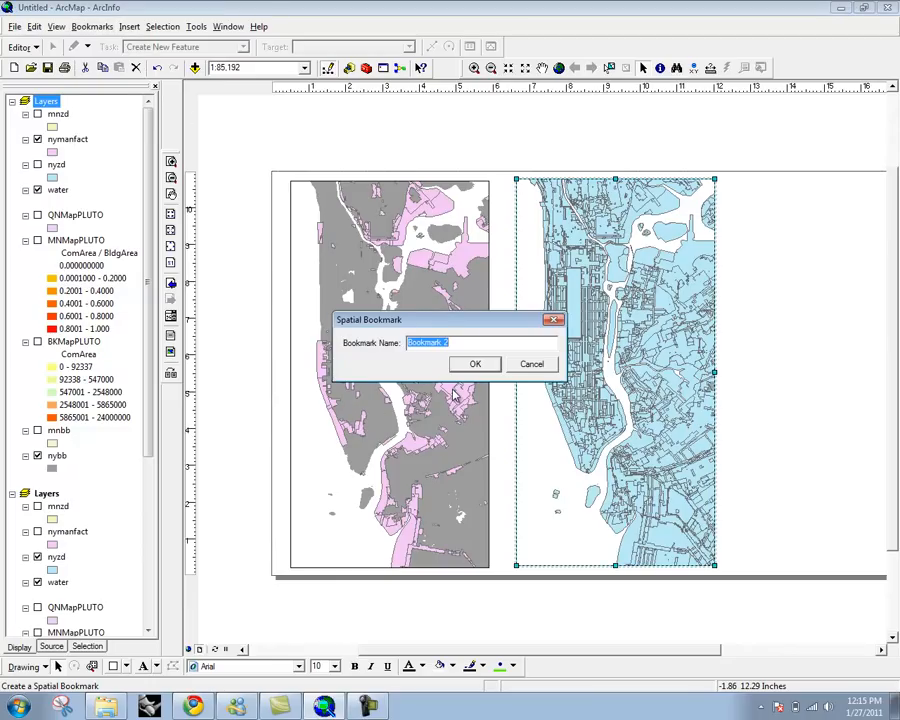
{"action": "type", "text": "3"}
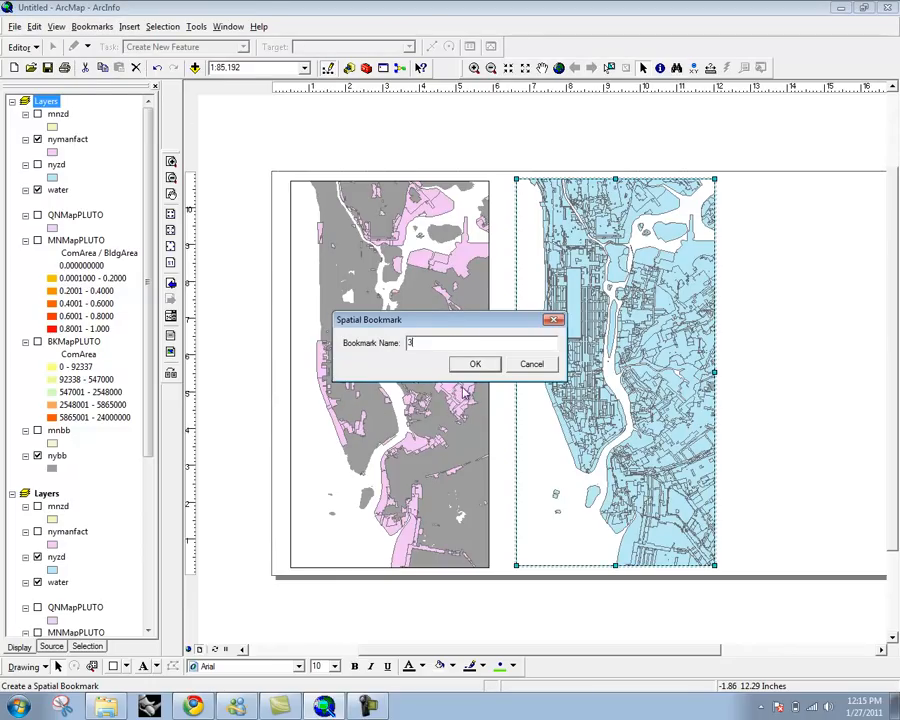
{"action": "left_click", "coordinate": [480, 366]}
Step: Zoom in on Manhattan's center in the data frame showing the nymanfact layer
{"action": "left_click", "coordinate": [497, 174]}
{"action": "left_click", "coordinate": [468, 232]}
{"action": "left_click", "coordinate": [474, 70]}
{"action": "left_click", "coordinate": [384, 348]}
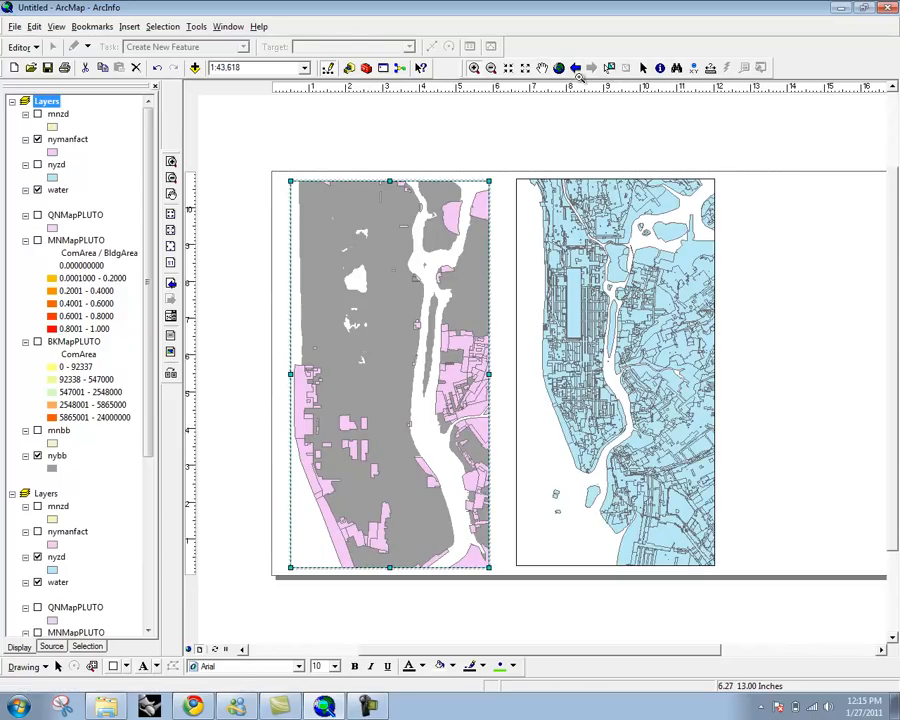
Step: Enlarge the nyzd data frame around the East River in data view and return to layout view
{"action": "left_click", "coordinate": [643, 67]}
{"action": "left_click", "coordinate": [625, 200]}
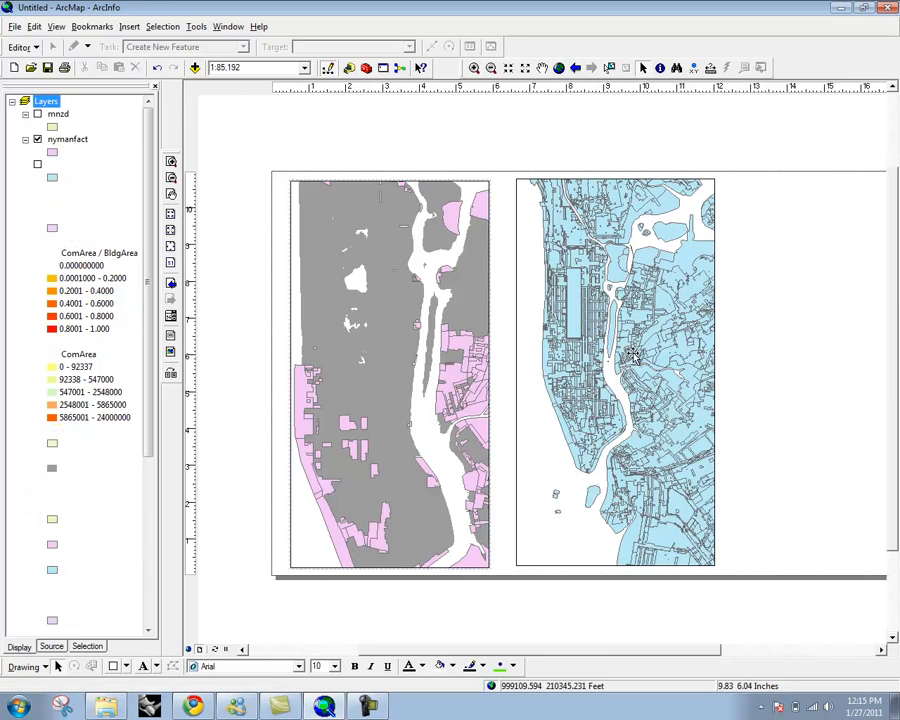
{"action": "left_click", "coordinate": [188, 650]}
{"action": "scroll", "coordinate": [522, 410], "scroll_direction": "down", "scroll_amount": 5}
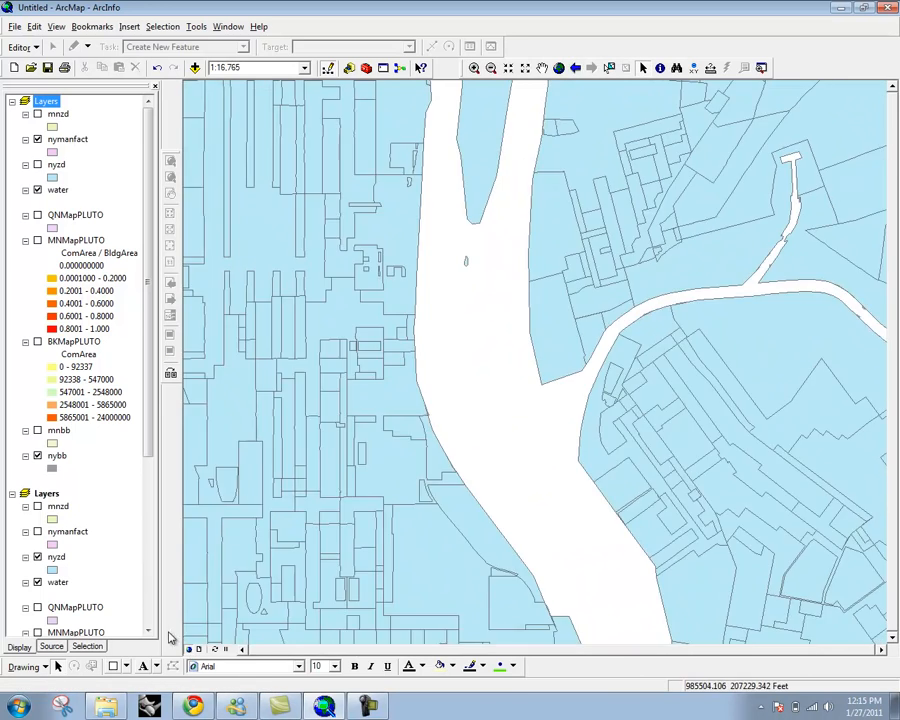
{"action": "left_click", "coordinate": [200, 655]}
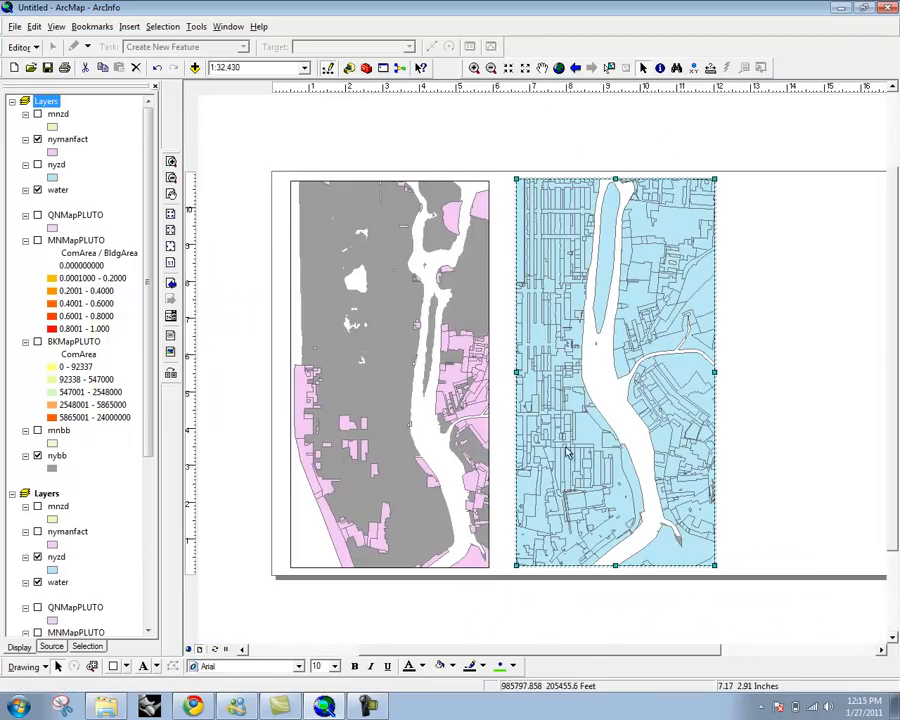
{"action": "left_click", "coordinate": [807, 227]}
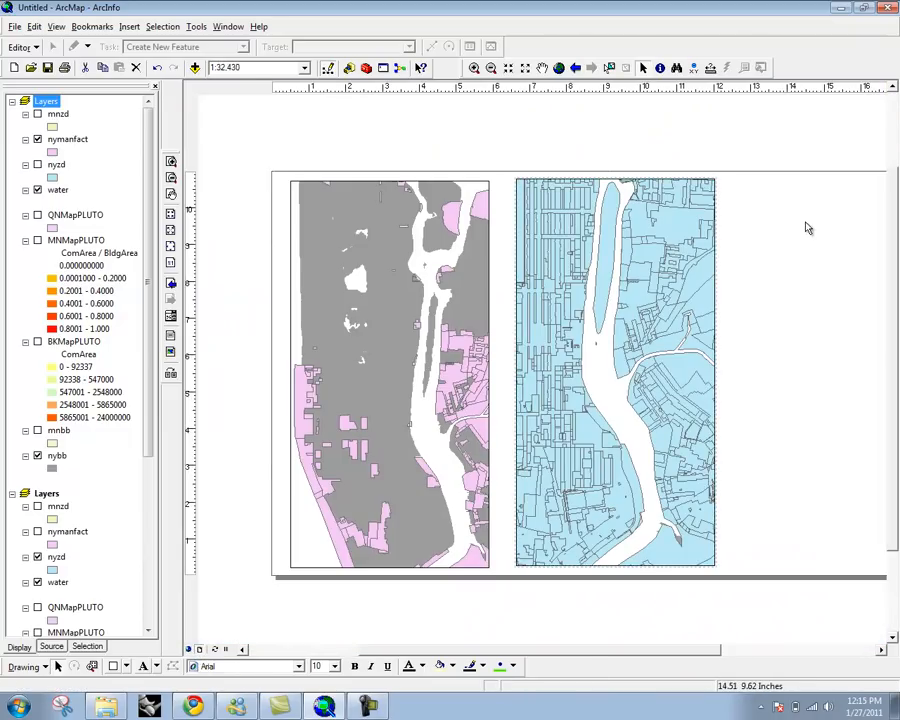
{"action": "left_click", "coordinate": [703, 284]}
{"action": "left_click", "coordinate": [824, 316]}
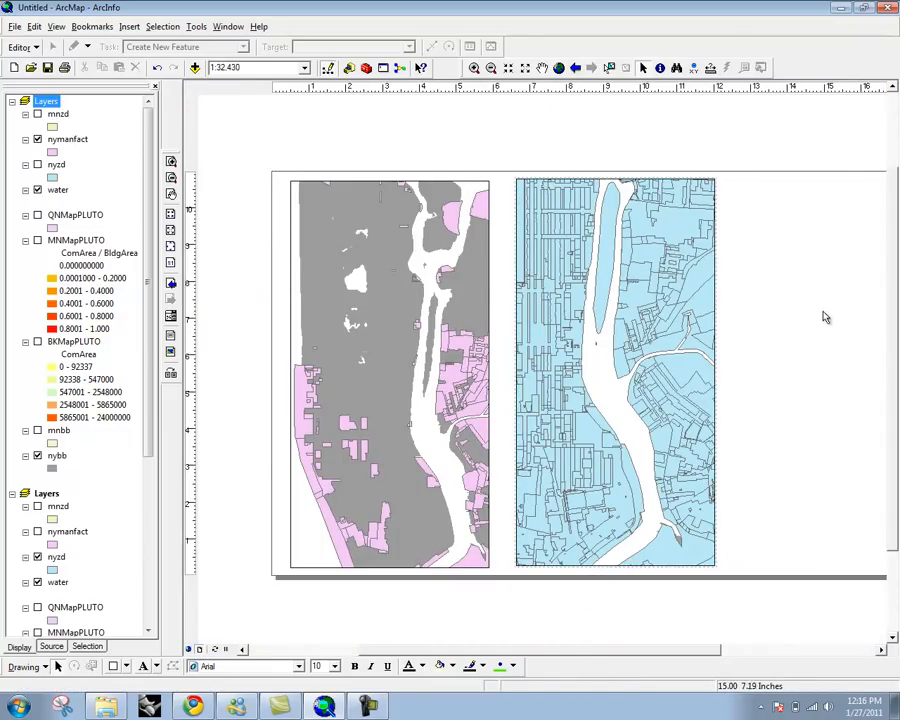
{"action": "left_click", "coordinate": [676, 314]}
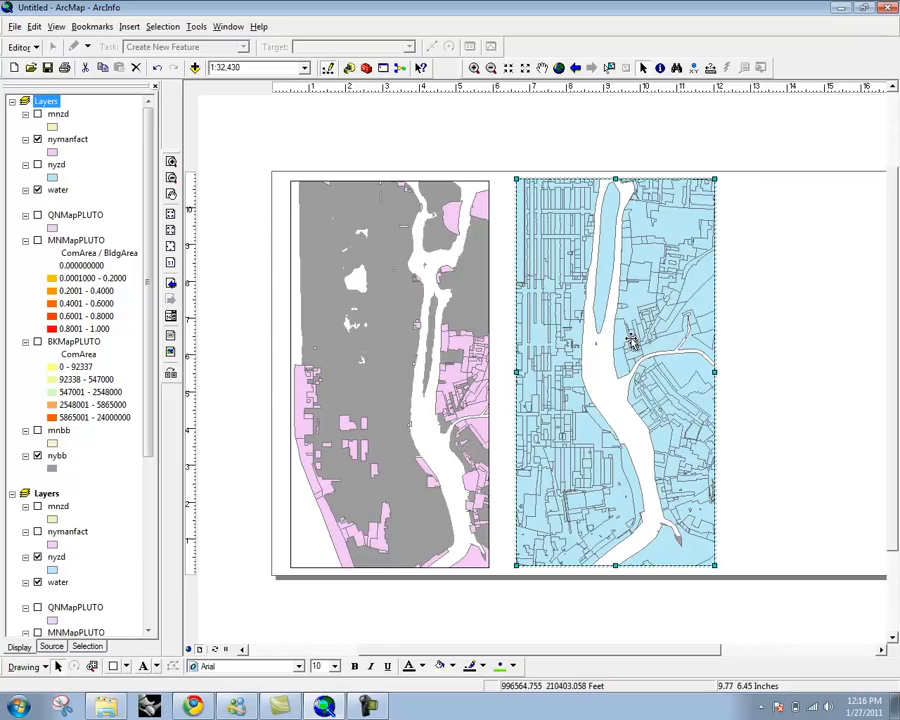
Step: Restore the nymanfact data frame to the extent saved in bookmark 1
{"action": "left_click", "coordinate": [472, 139]}
{"action": "left_click", "coordinate": [426, 241]}
{"action": "left_click", "coordinate": [92, 26]}
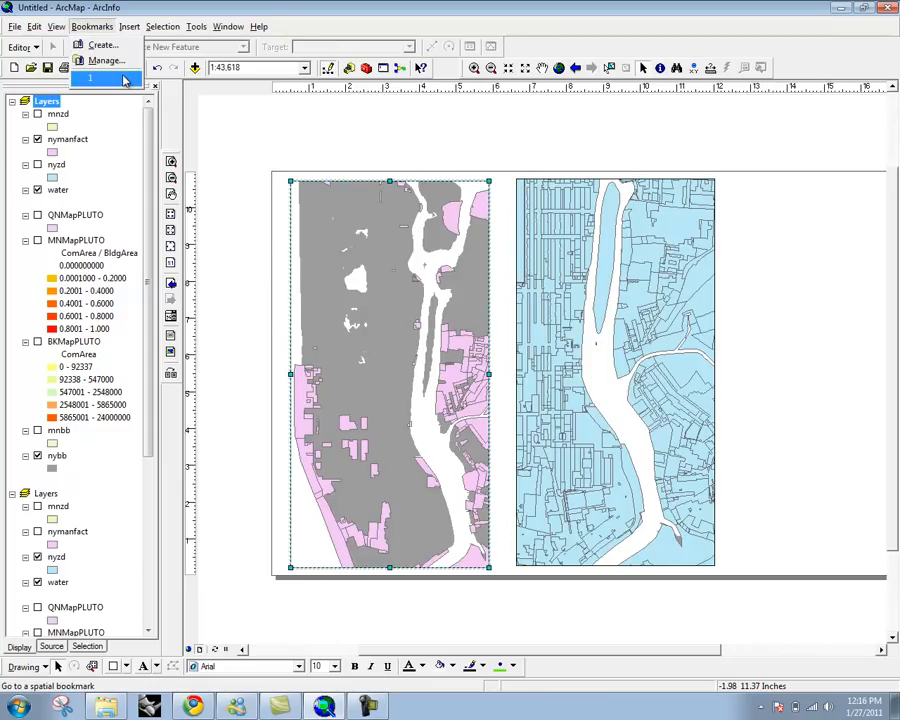
{"action": "left_click", "coordinate": [92, 74]}
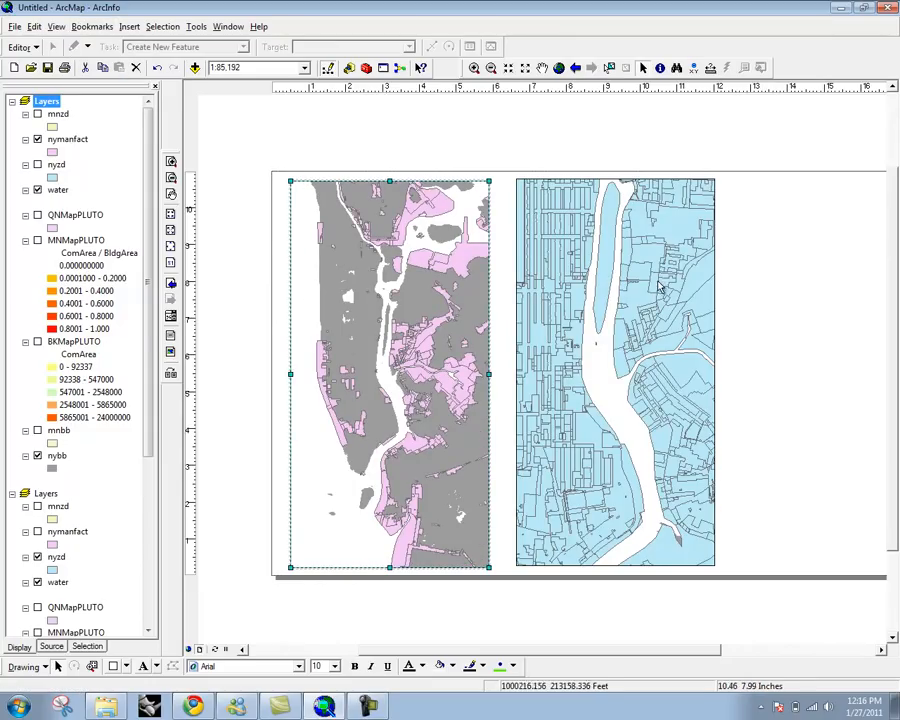
Step: Restore the nyzd data frame to its saved spatial bookmark so both frames share the same extent
{"action": "left_click", "coordinate": [653, 317]}
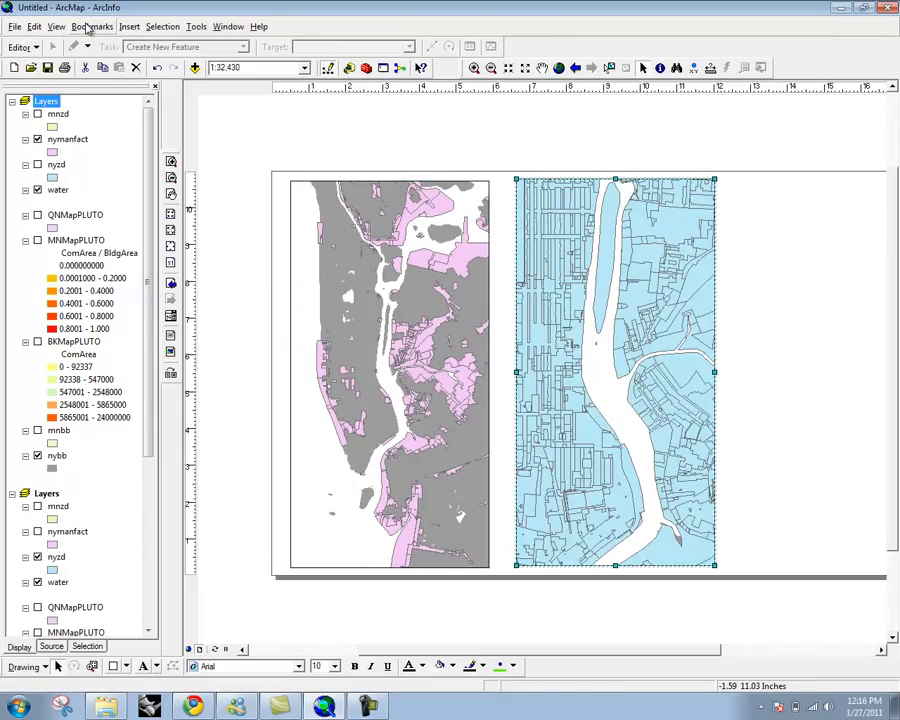
{"action": "left_click", "coordinate": [88, 27]}
{"action": "left_click", "coordinate": [98, 72]}
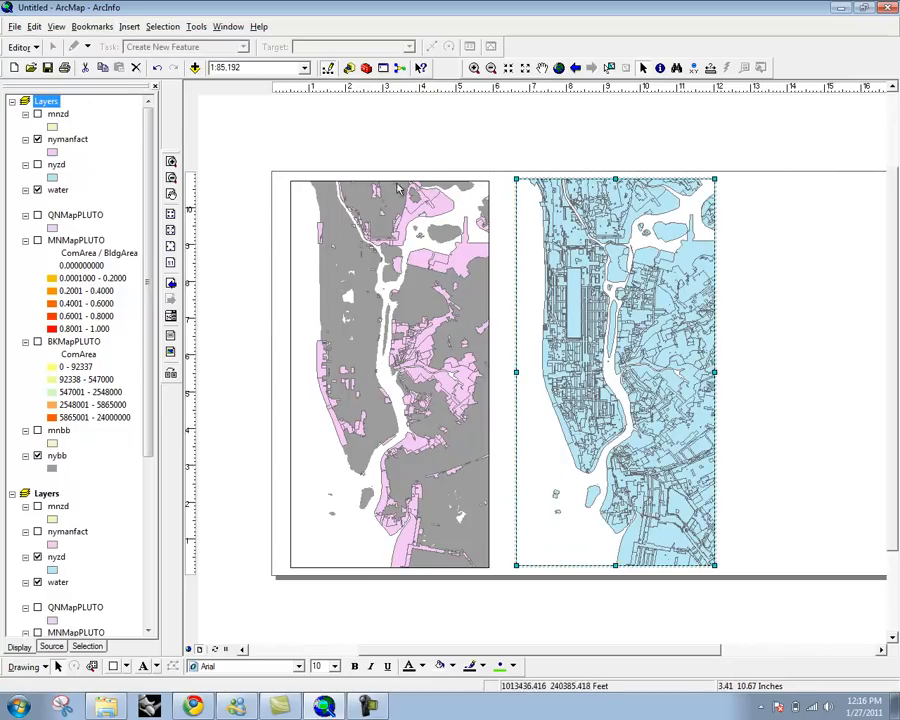
{"action": "left_click", "coordinate": [427, 146]}
{"action": "left_click_drag", "start_coordinate": [796, 318], "coordinate": [733, 318]}
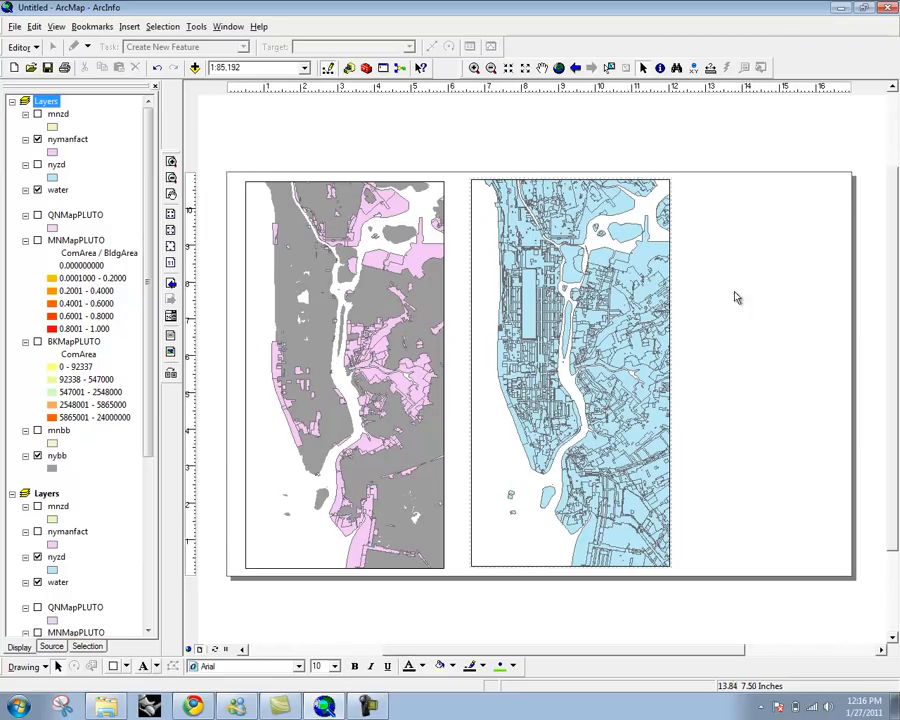
{"action": "left_click", "coordinate": [420, 342]}
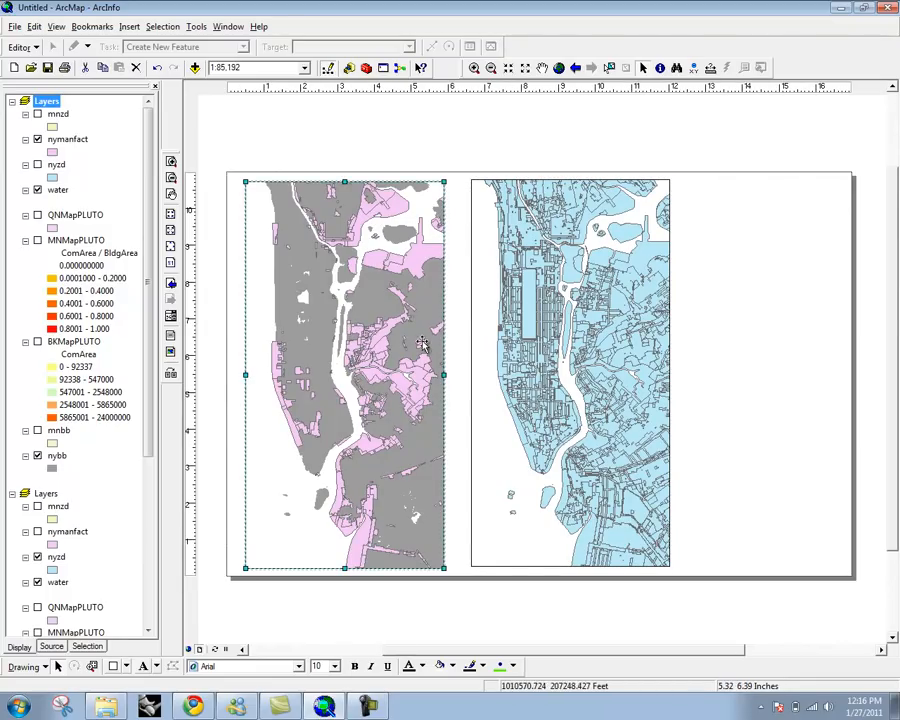
{"action": "left_click", "coordinate": [738, 295]}
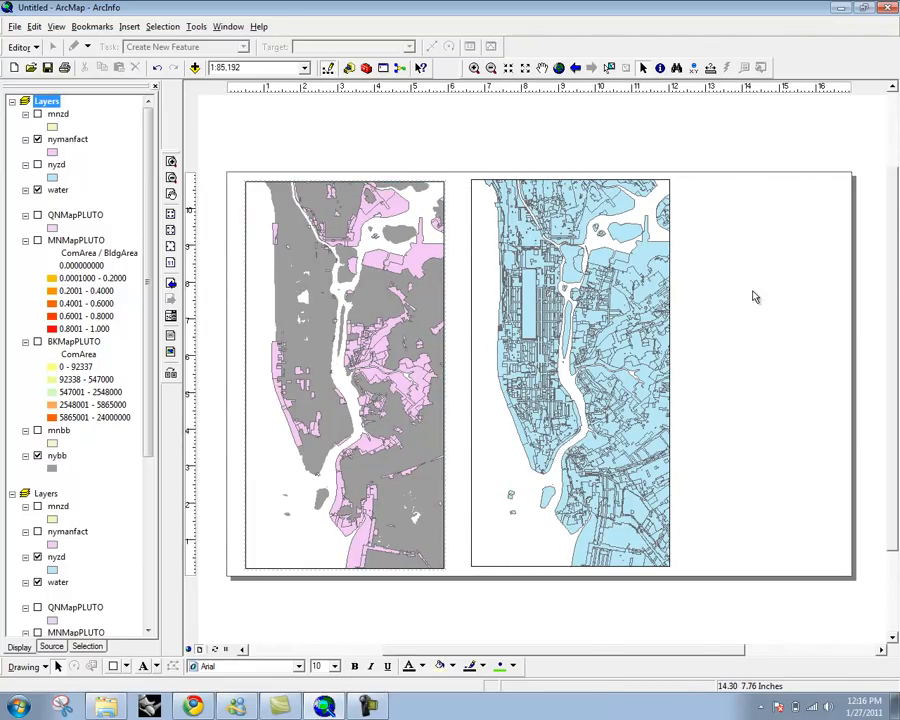
{"action": "left_click", "coordinate": [128, 27]}
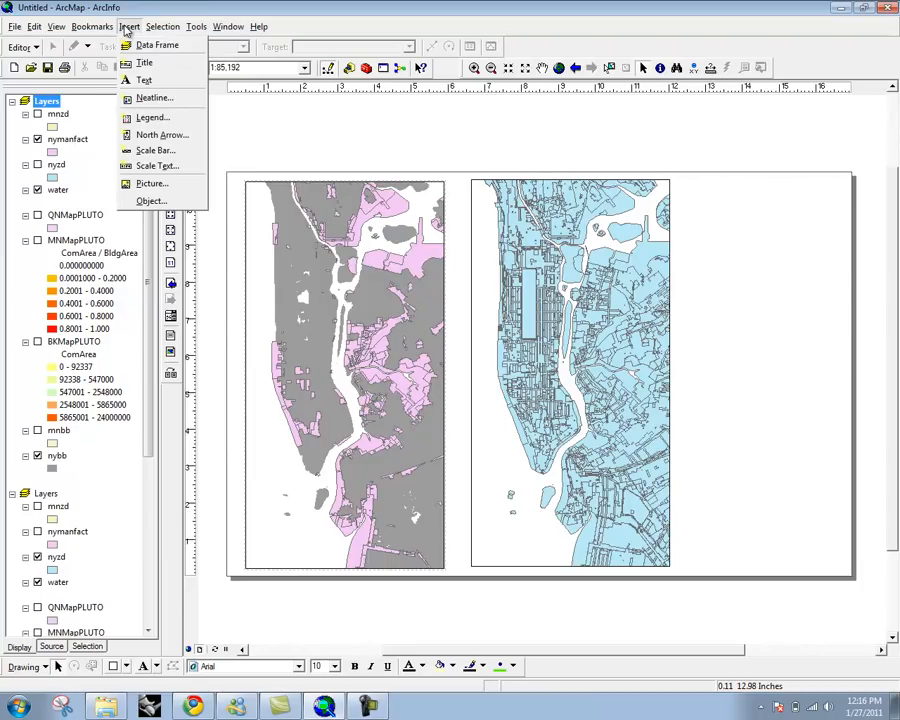
{"action": "left_click", "coordinate": [153, 121]}
{"action": "left_click_drag", "start_coordinate": [502, 203], "coordinate": [658, 80]}
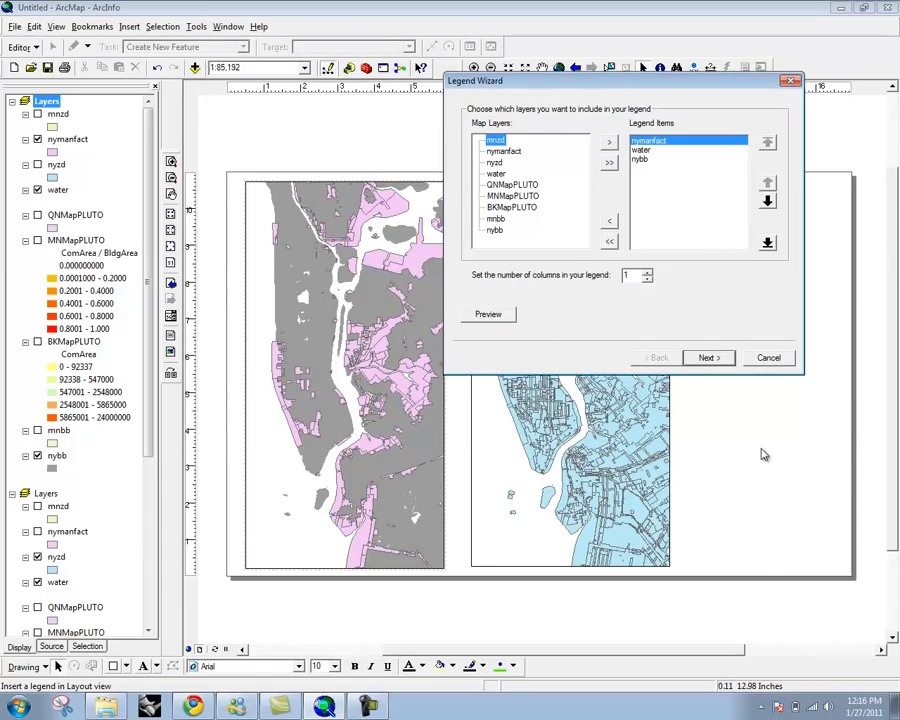
{"action": "left_click", "coordinate": [769, 358]}
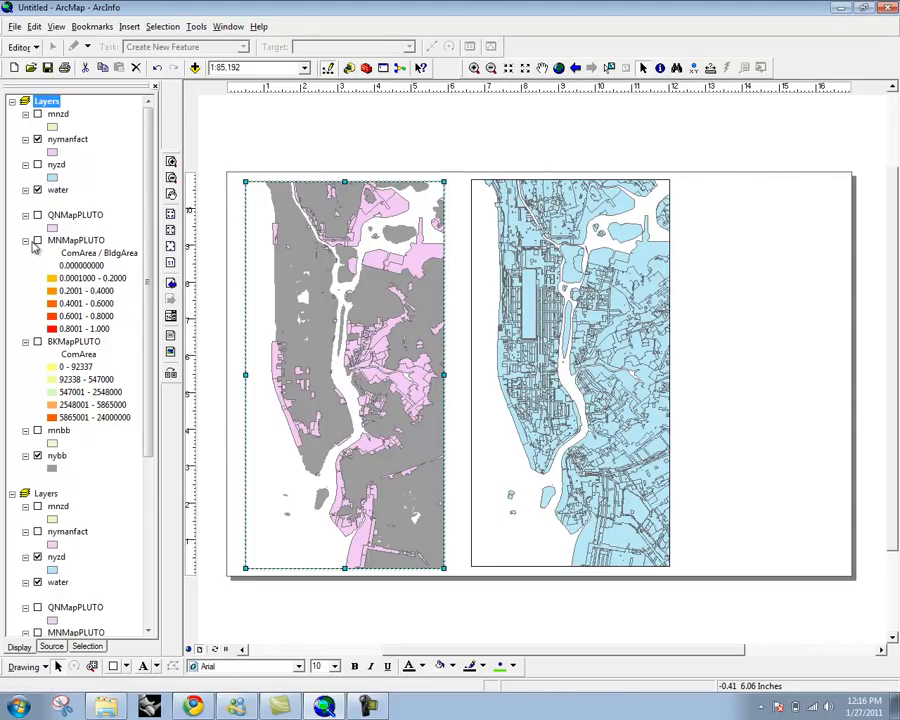
Step: In the first data frame, collapse and show the MNMapPLUTO layer and hide nymanfact
{"action": "left_click", "coordinate": [26, 241]}
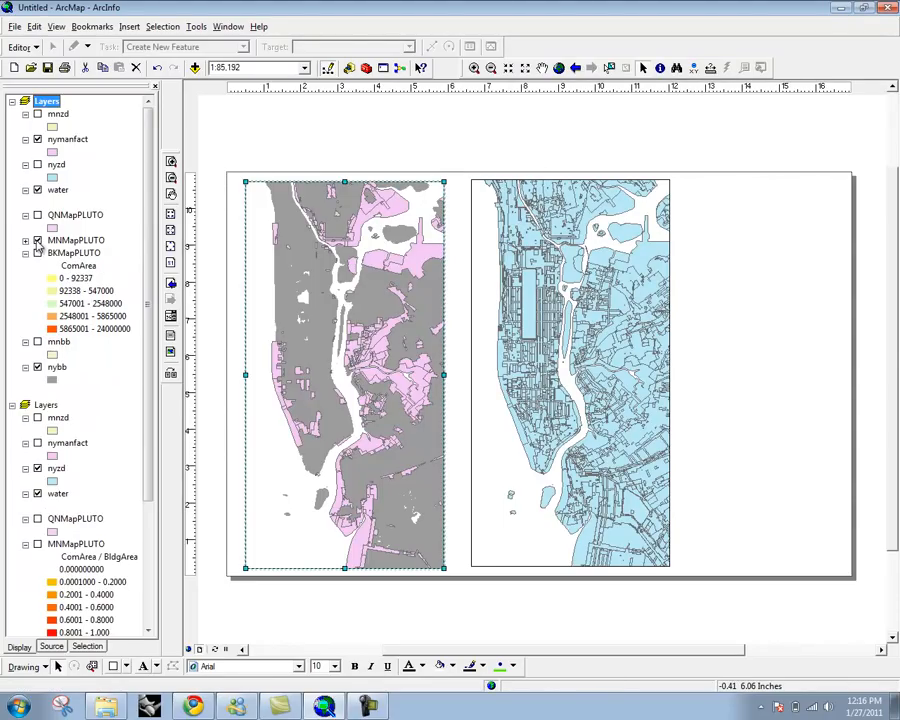
{"action": "left_click", "coordinate": [37, 140]}
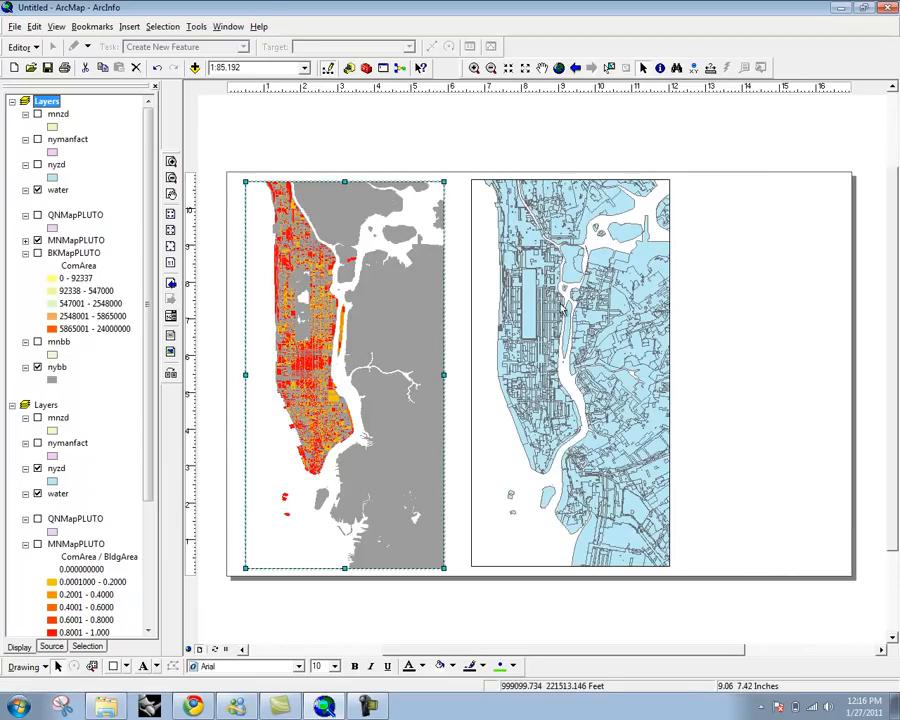
Step: Move the nyzd data frame across to the far right edge of the layout page
{"action": "left_click", "coordinate": [622, 340]}
{"action": "left_click_drag", "start_coordinate": [622, 340], "coordinate": [802, 340]}
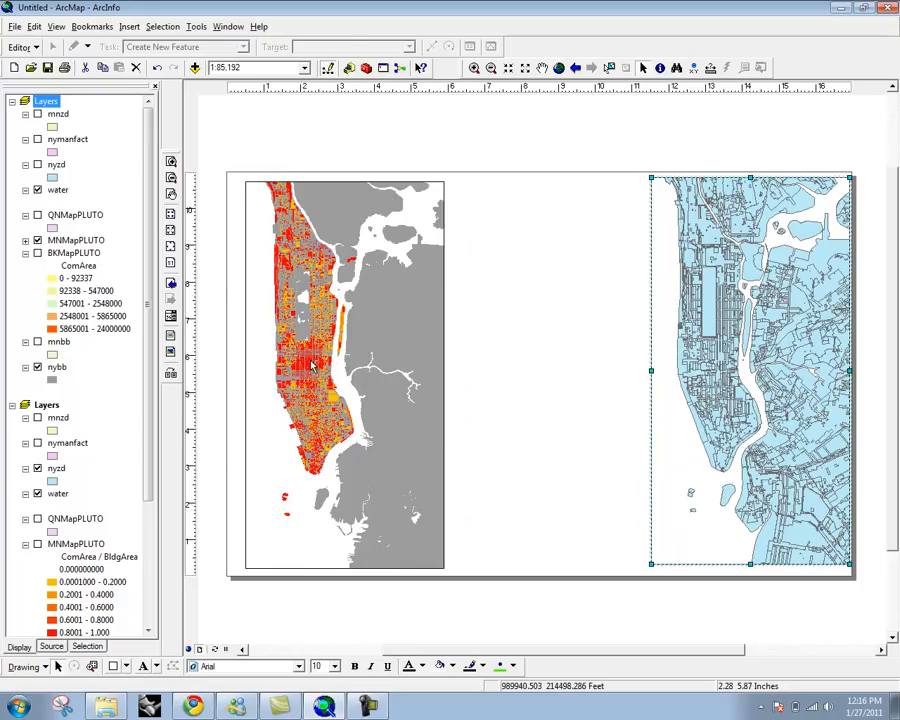
Step: Start a legend for the Manhattan commercial data frame, removing water and nybb so that only MNMapPLUTO is included
{"action": "left_click", "coordinate": [312, 362]}
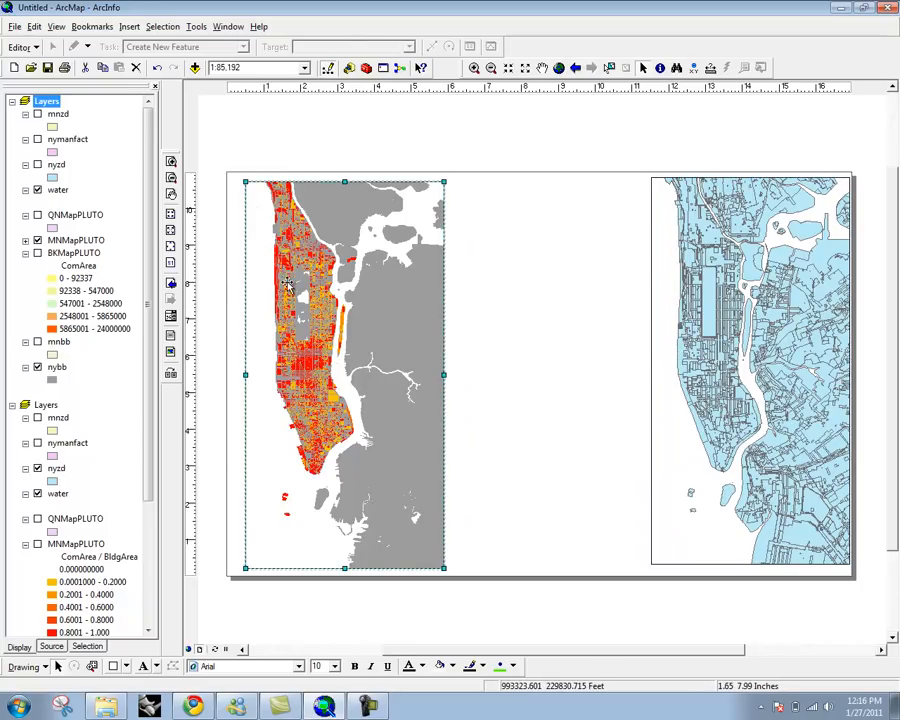
{"action": "left_click", "coordinate": [131, 27]}
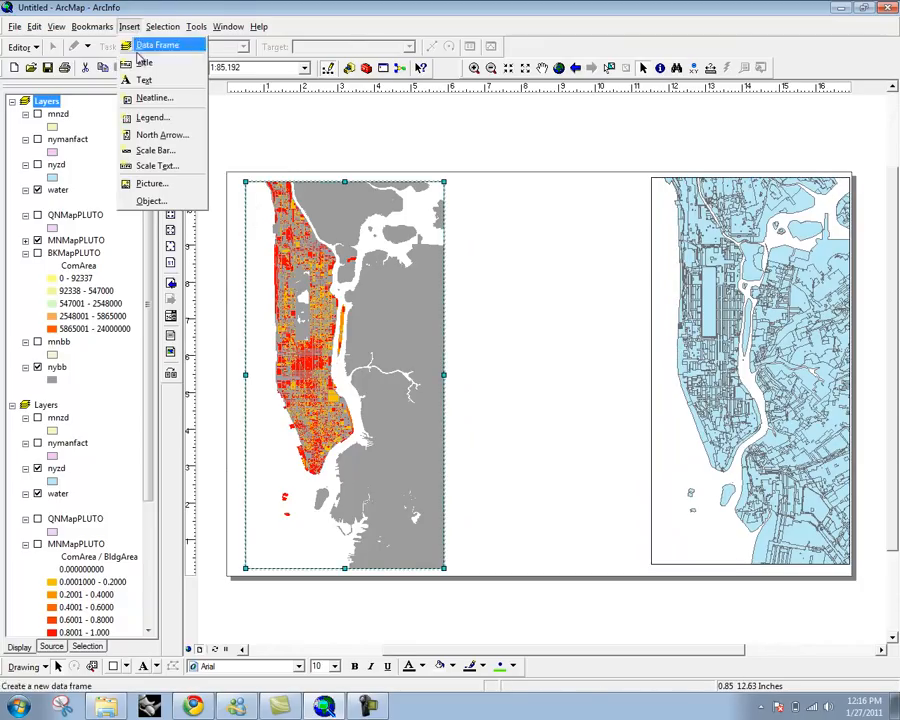
{"action": "left_click", "coordinate": [150, 118]}
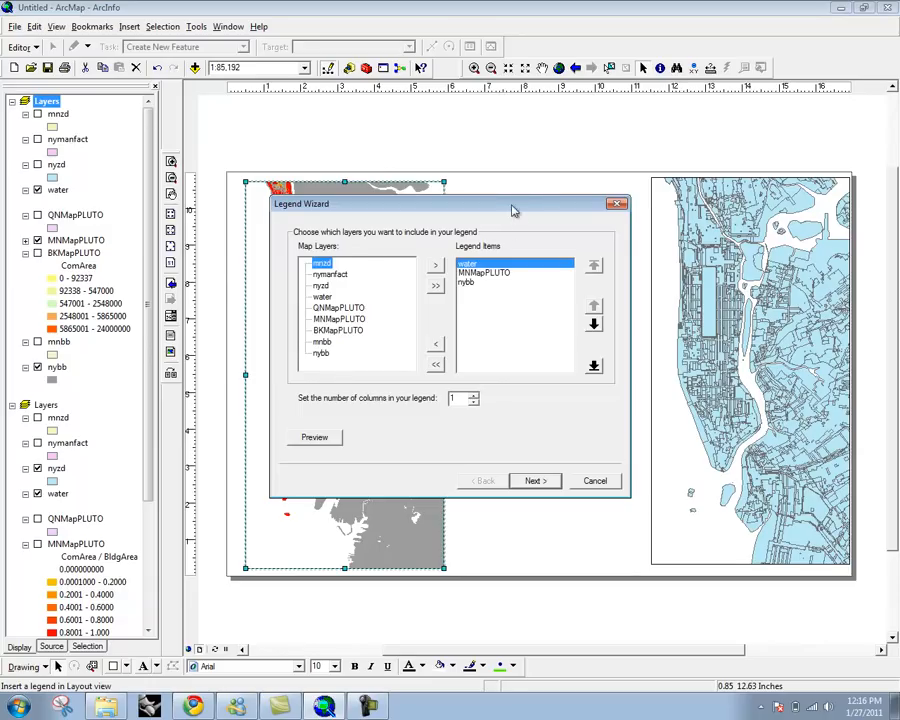
{"action": "left_click_drag", "start_coordinate": [512, 212], "coordinate": [773, 157]}
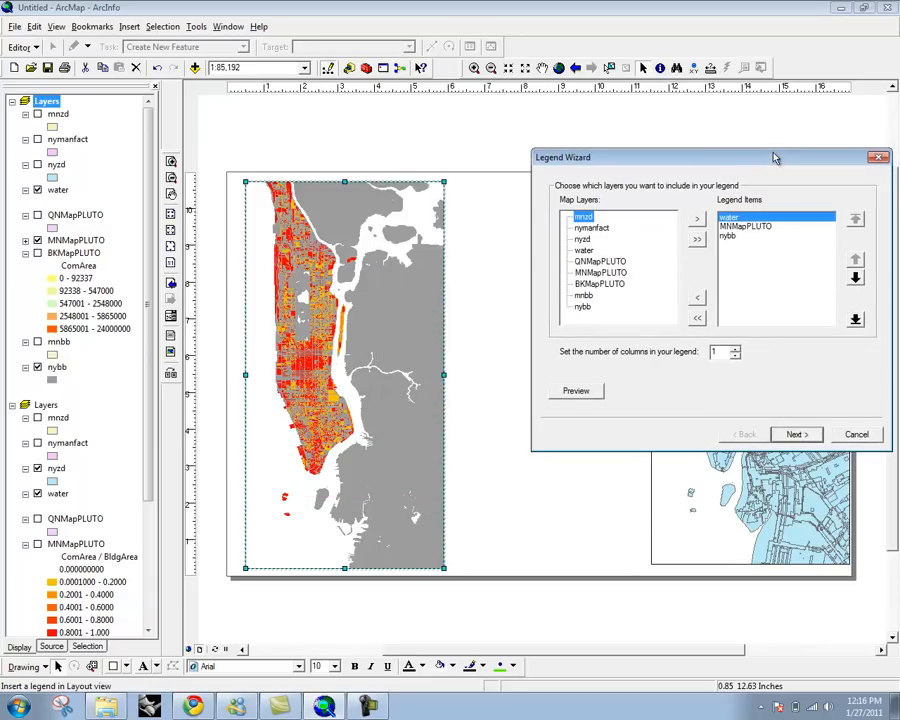
{"action": "left_click", "coordinate": [747, 227]}
{"action": "left_click", "coordinate": [730, 218]}
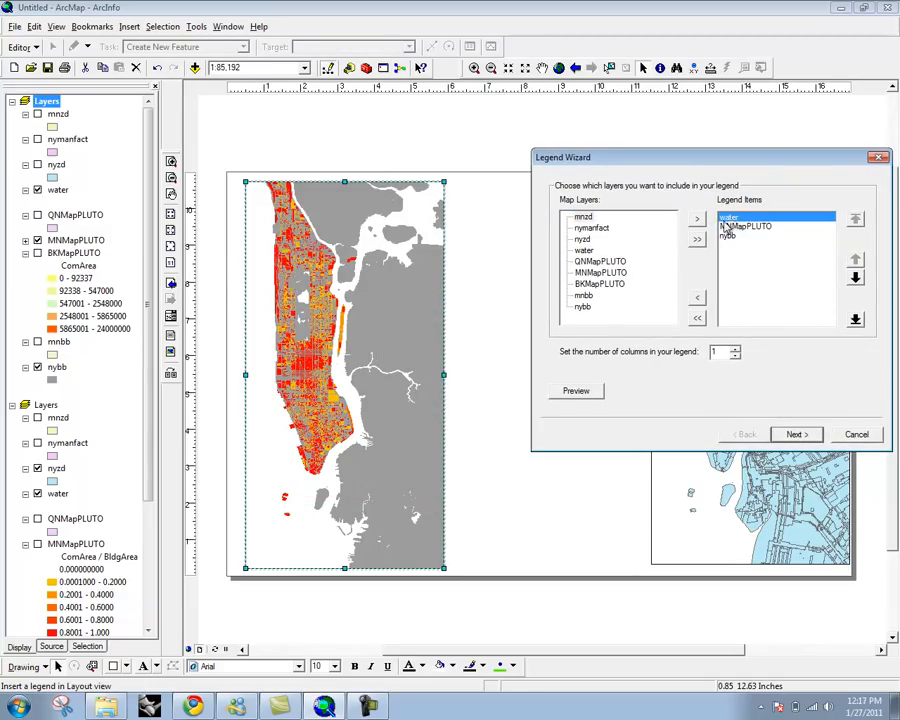
{"action": "left_click", "coordinate": [699, 297]}
{"action": "left_click", "coordinate": [735, 227]}
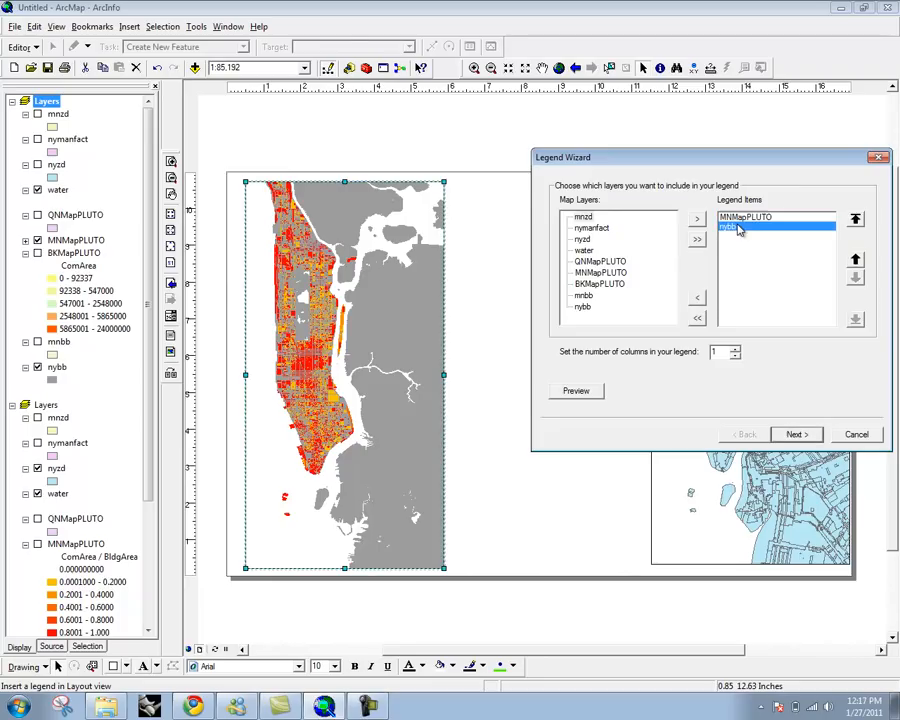
{"action": "left_click", "coordinate": [699, 297]}
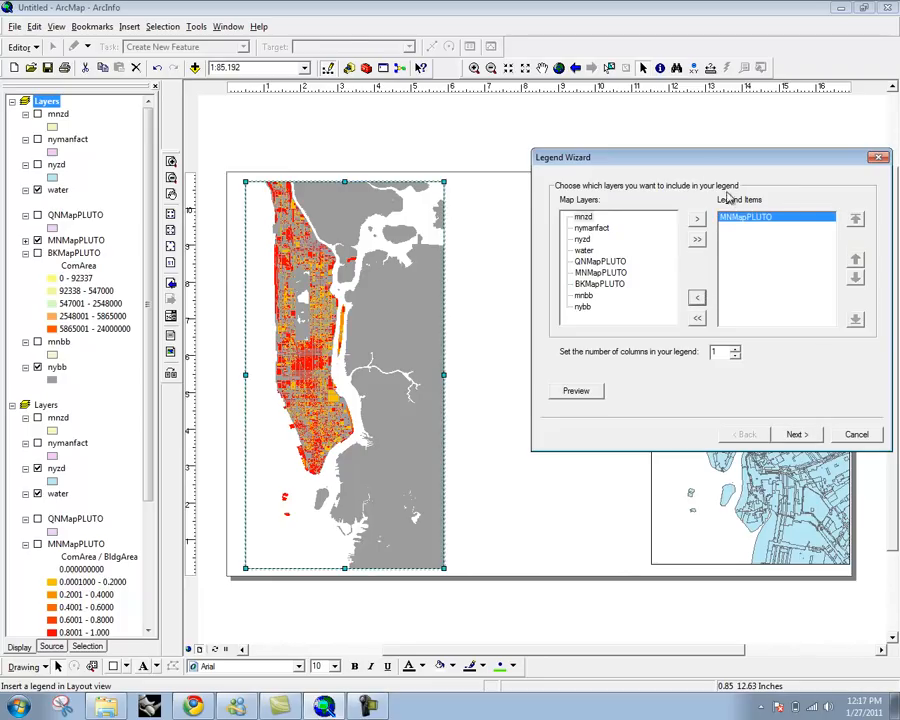
Step: Set the legend title to "Manhattan Commercial Space"
{"action": "left_click", "coordinate": [797, 434]}
{"action": "left_click_drag", "start_coordinate": [727, 165], "coordinate": [493, 214]}
{"action": "double_click", "coordinate": [378, 250]}
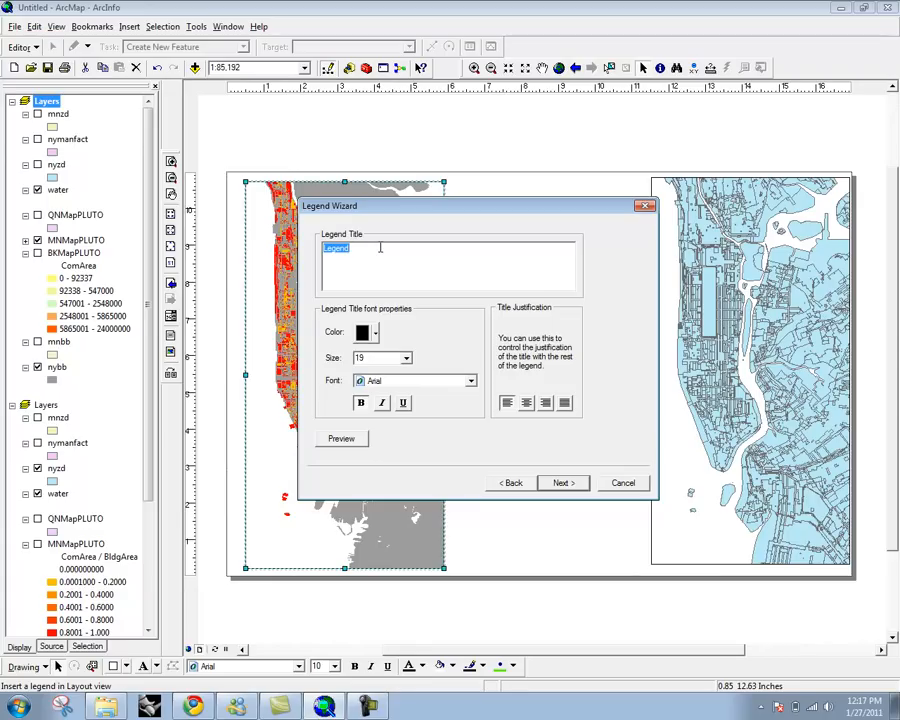
{"action": "type", "text": "Commercial Space"}
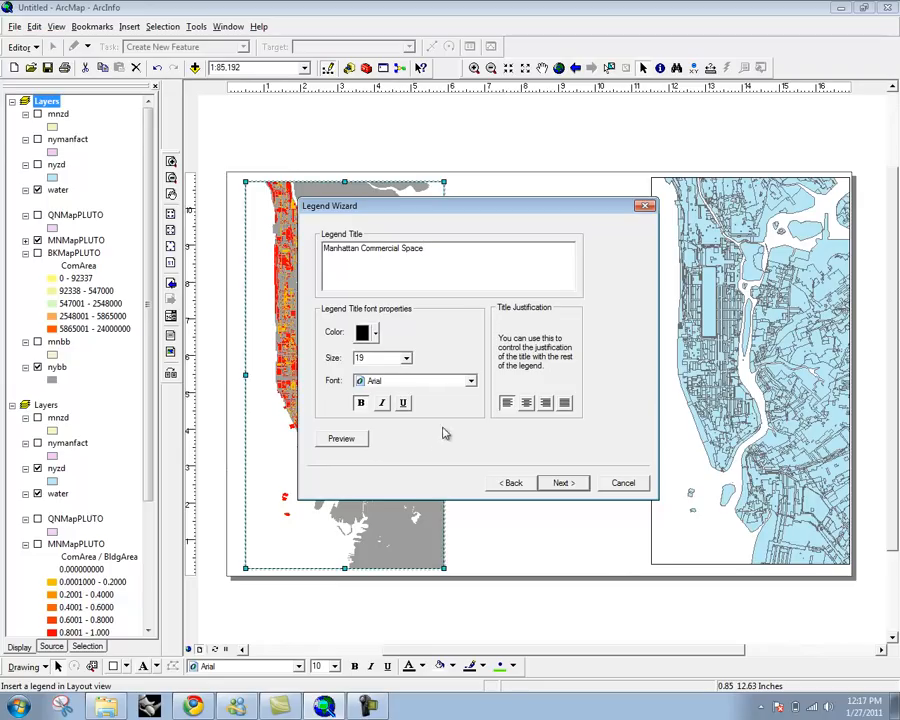
{"action": "left_click", "coordinate": [471, 381]}
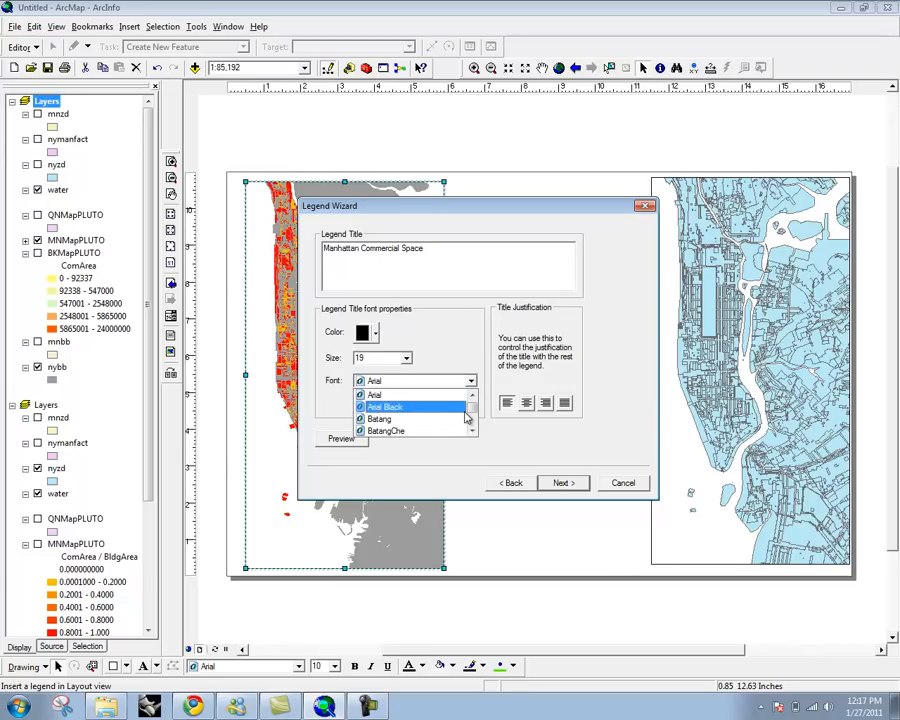
{"action": "left_click", "coordinate": [465, 407]}
{"action": "left_click", "coordinate": [471, 381]}
{"action": "scroll", "coordinate": [474, 396], "scroll_direction": "up", "scroll_amount": 2}
{"action": "left_click", "coordinate": [474, 397]}
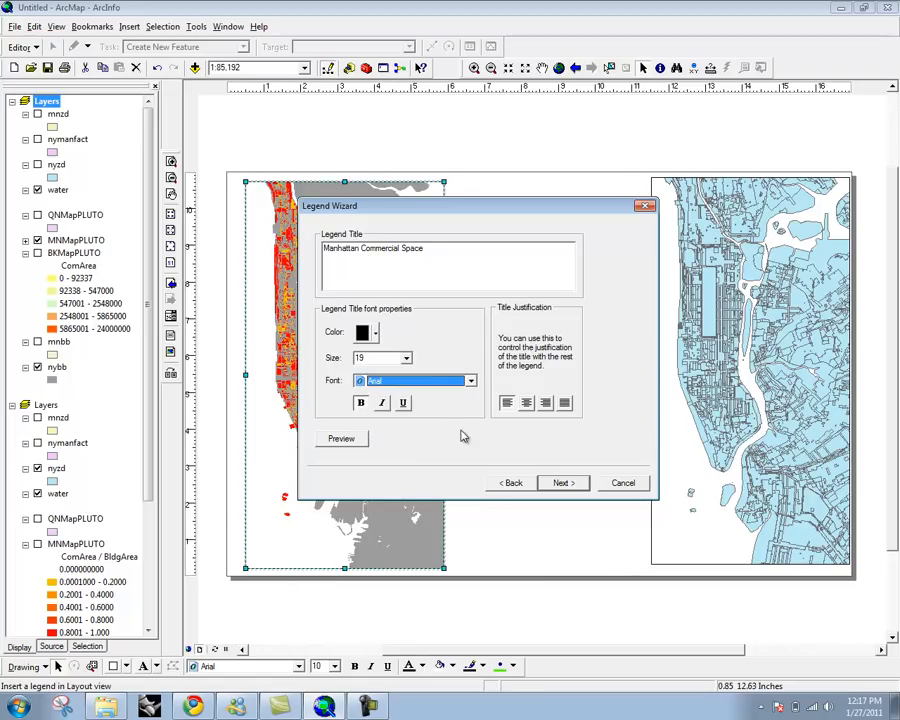
Step: Complete the legend with no border, background or drop shadow, keeping the default patch size and spacing
{"action": "left_click", "coordinate": [563, 484]}
{"action": "left_click_drag", "start_coordinate": [511, 210], "coordinate": [563, 195]}
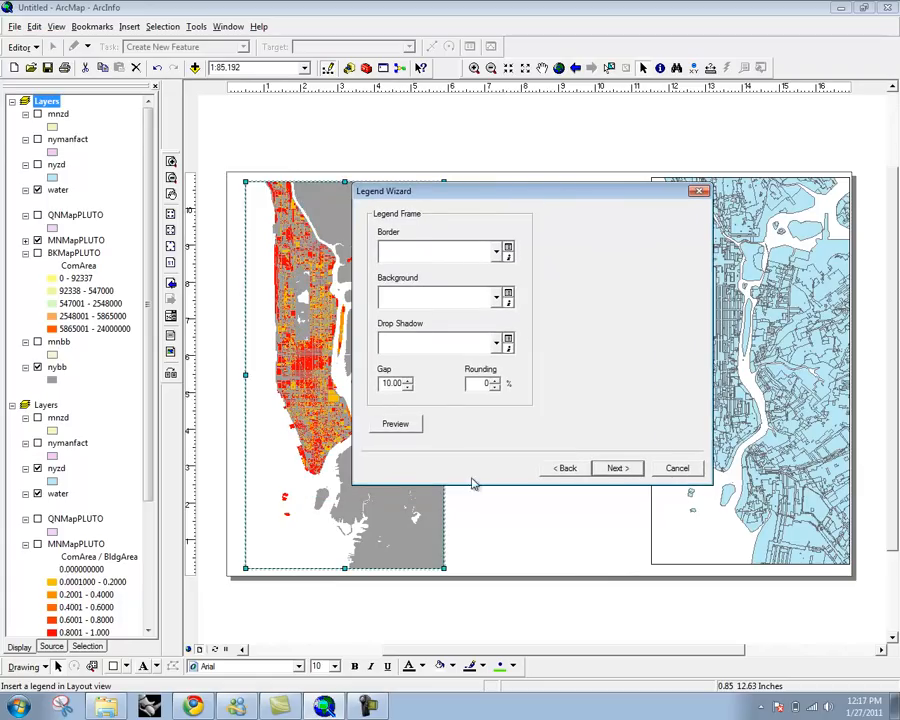
{"action": "left_click", "coordinate": [624, 472]}
{"action": "left_click_drag", "start_coordinate": [633, 197], "coordinate": [593, 201]}
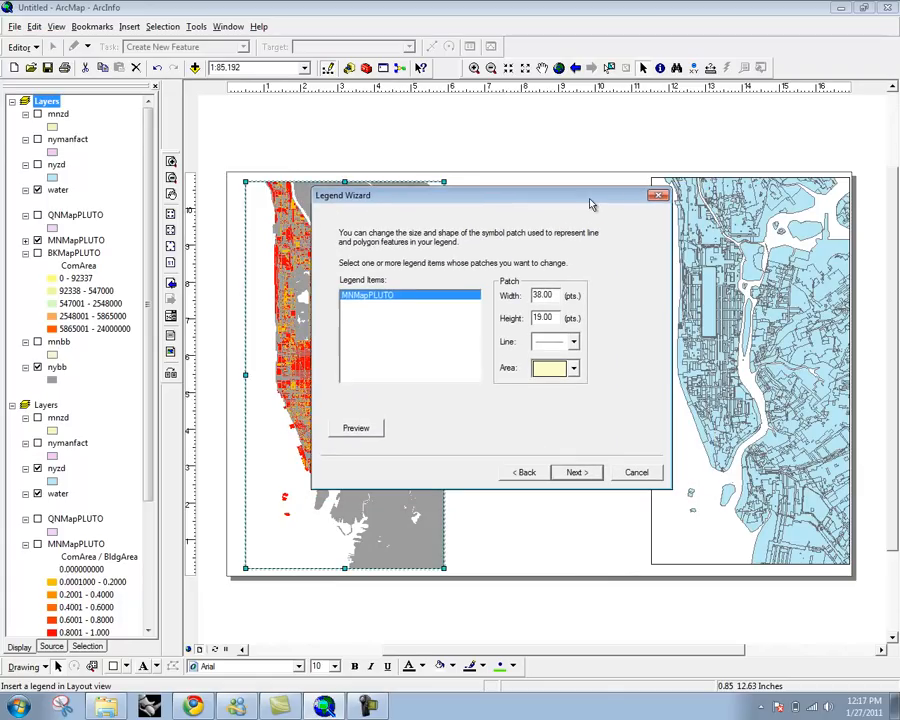
{"action": "left_click", "coordinate": [586, 479]}
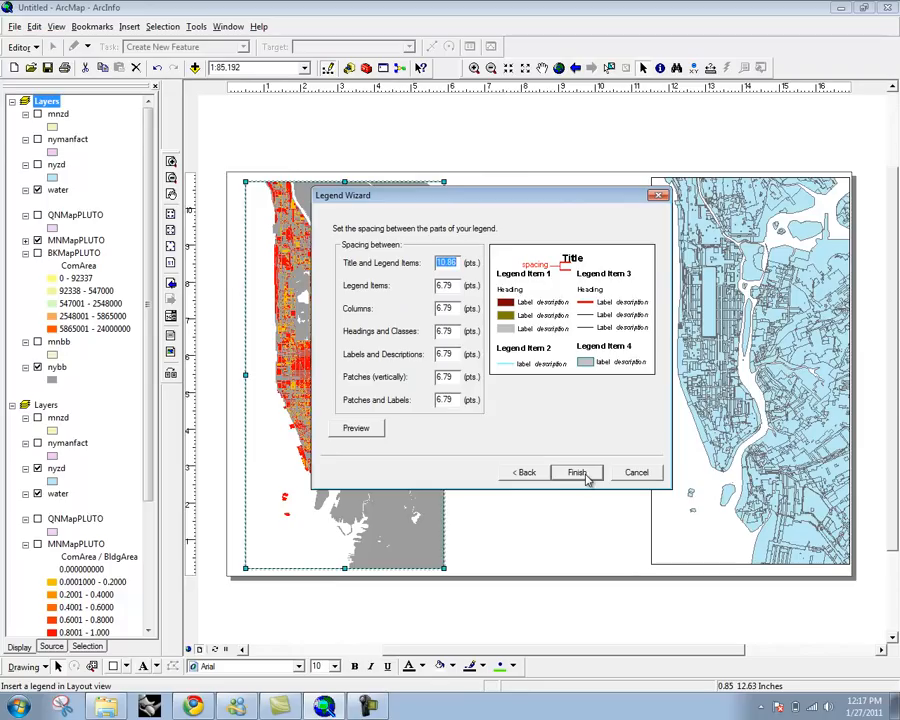
{"action": "left_click", "coordinate": [587, 477]}
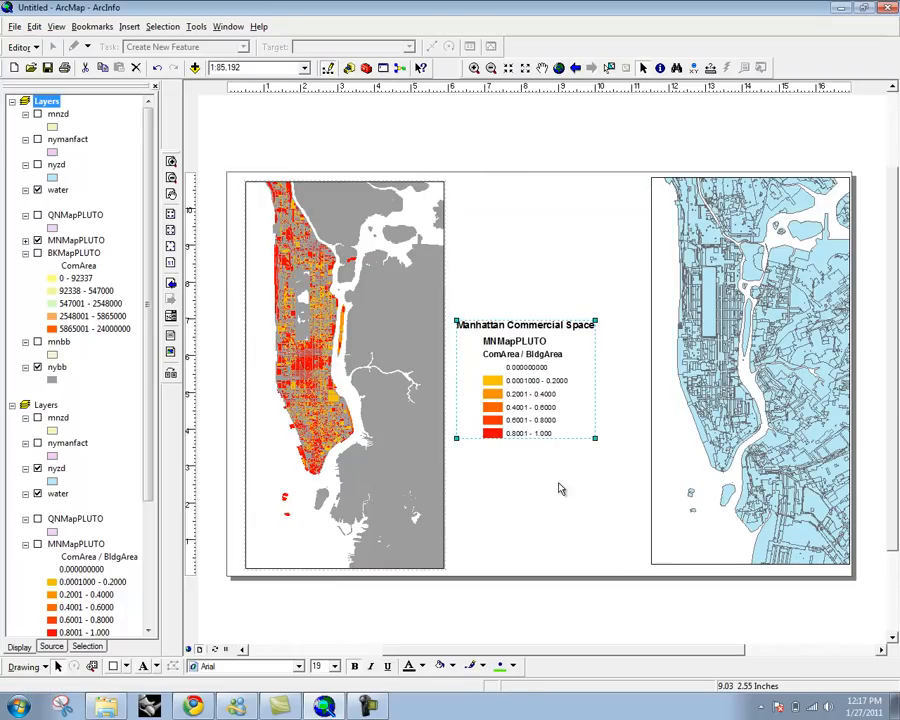
{"action": "left_click", "coordinate": [568, 477]}
{"action": "left_click", "coordinate": [548, 370]}
{"action": "double_click", "coordinate": [560, 377]}
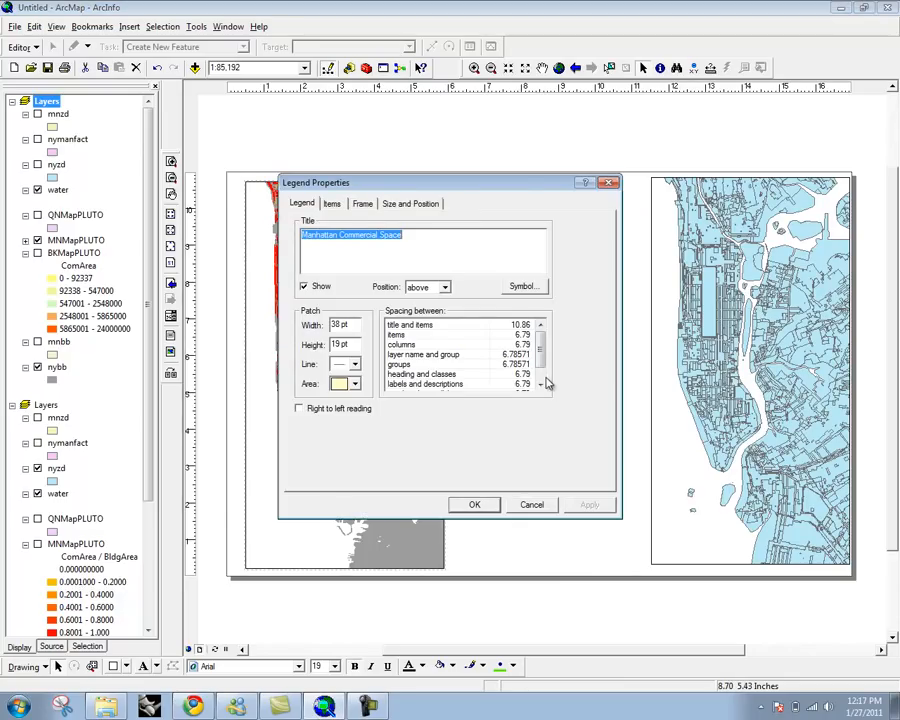
{"action": "left_click_drag", "start_coordinate": [526, 184], "coordinate": [558, 224]}
{"action": "left_click", "coordinate": [632, 221]}
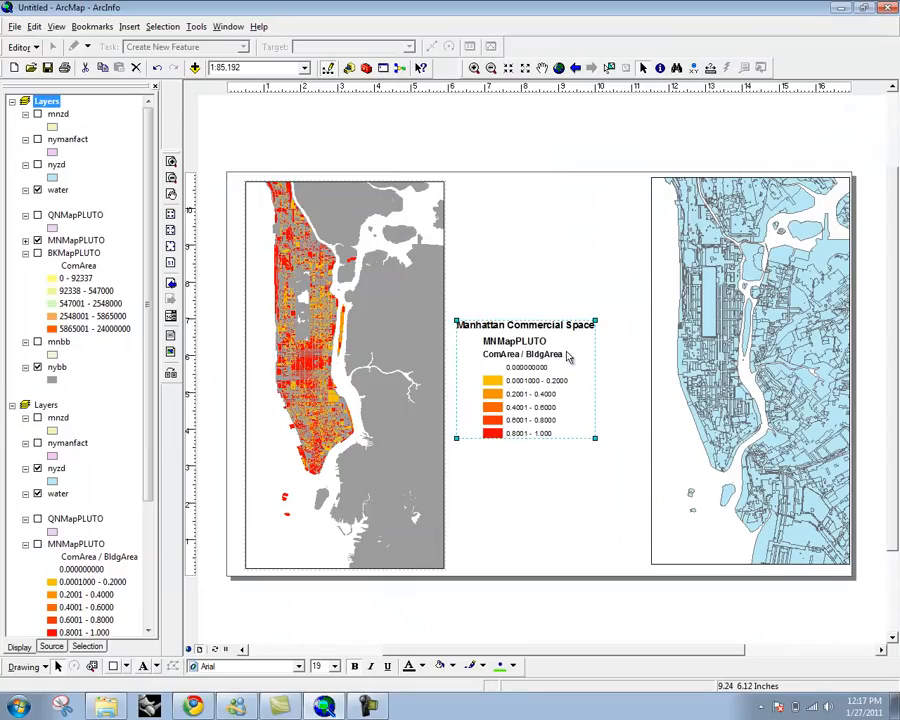
Step: Hide the layer name and the heading of the MNMapPLUTO item in the Manhattan Commercial Space legend
{"action": "double_click", "coordinate": [484, 366]}
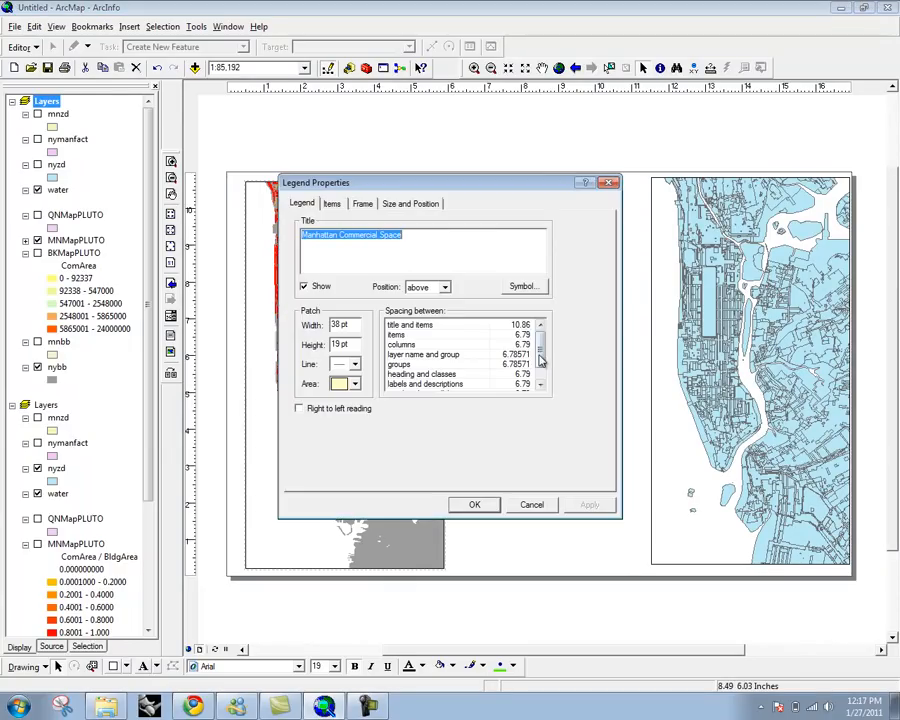
{"action": "left_click", "coordinate": [336, 205]}
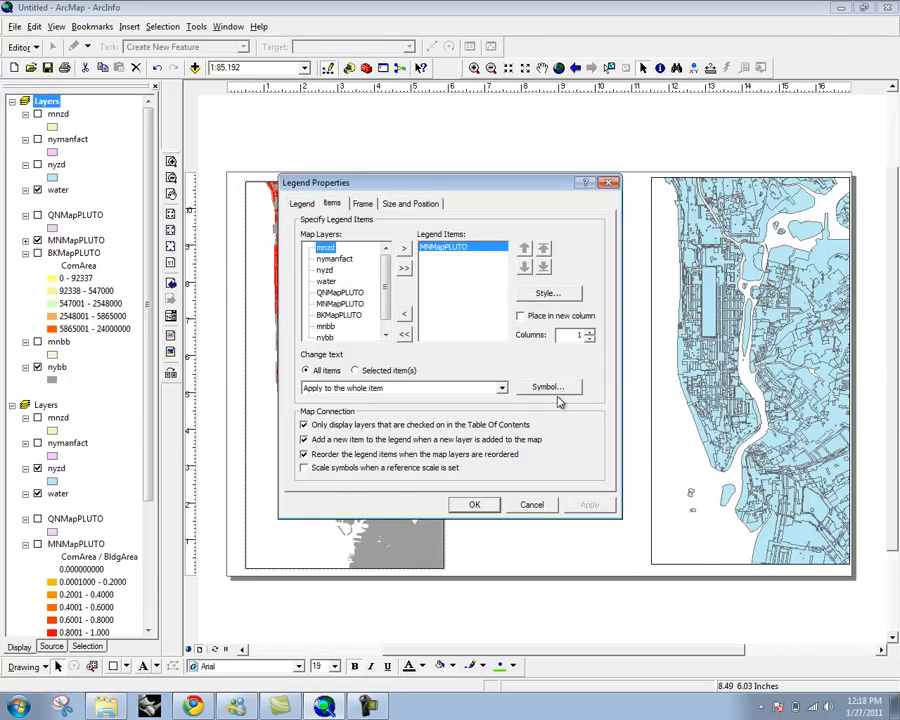
{"action": "left_click", "coordinate": [566, 293]}
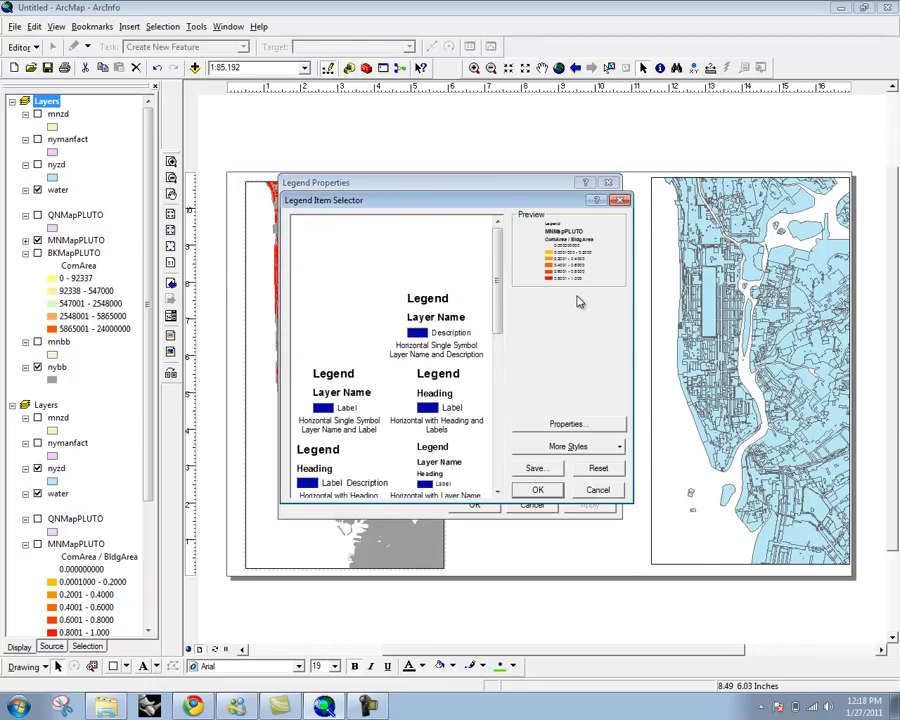
{"action": "left_click", "coordinate": [556, 424]}
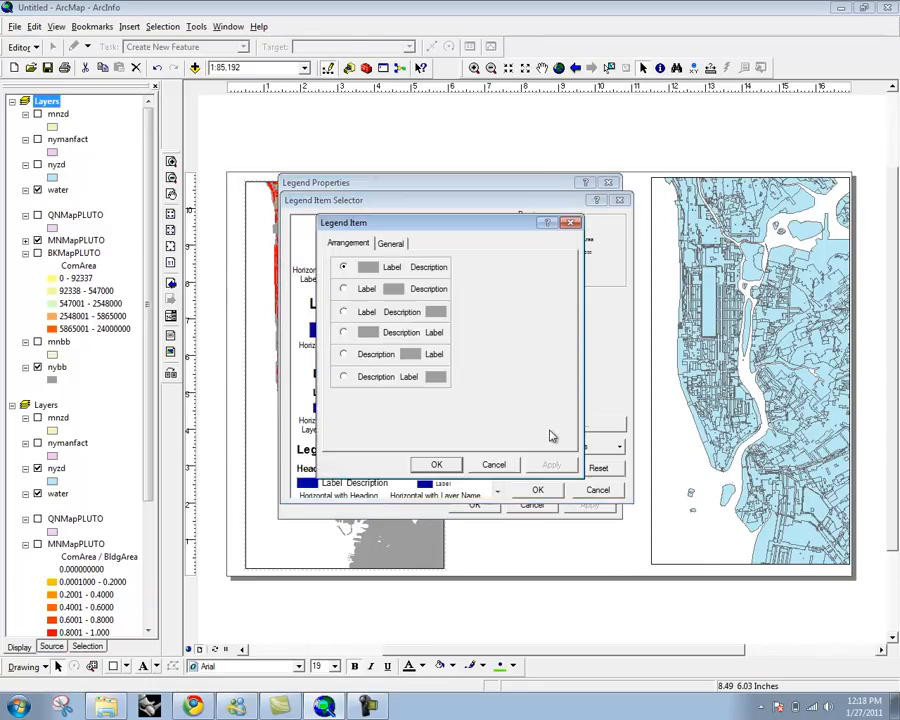
{"action": "left_click", "coordinate": [401, 245]}
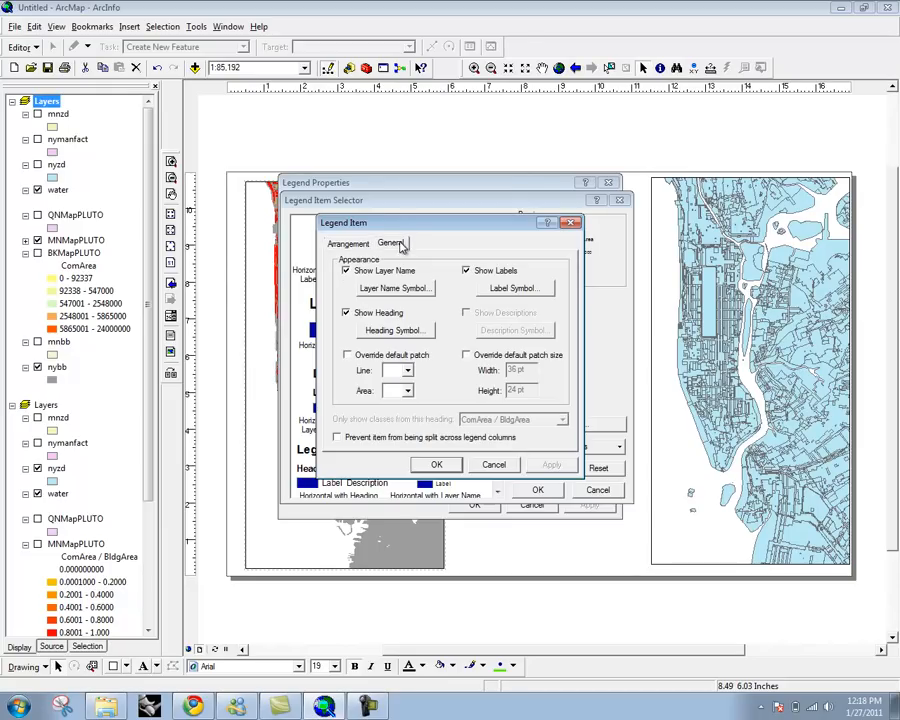
{"action": "left_click", "coordinate": [358, 276]}
{"action": "left_click", "coordinate": [373, 317]}
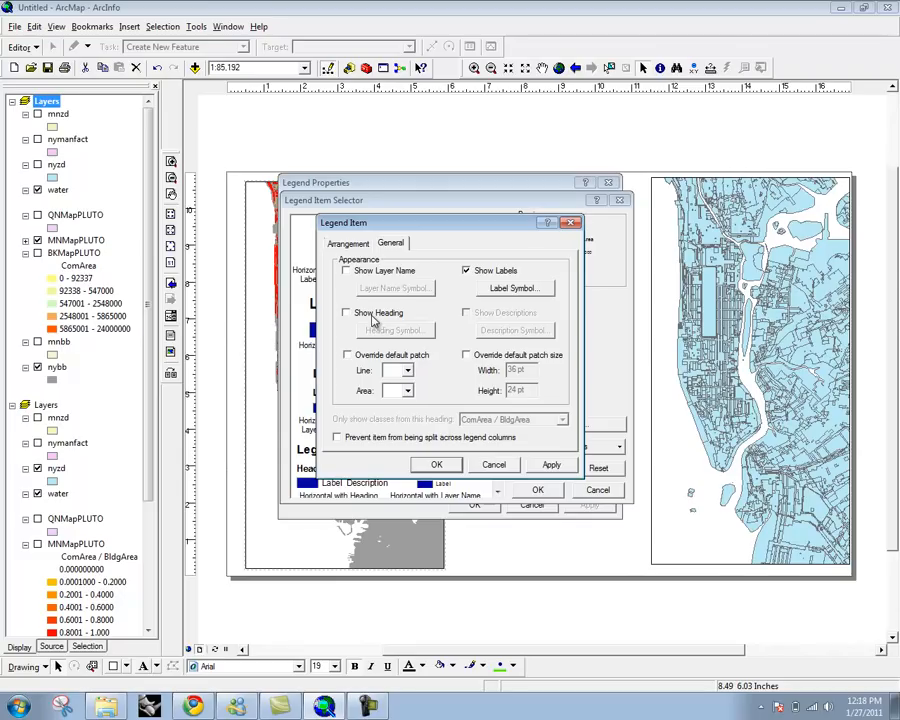
{"action": "left_click", "coordinate": [437, 467]}
{"action": "left_click", "coordinate": [534, 490]}
{"action": "left_click", "coordinate": [480, 504]}
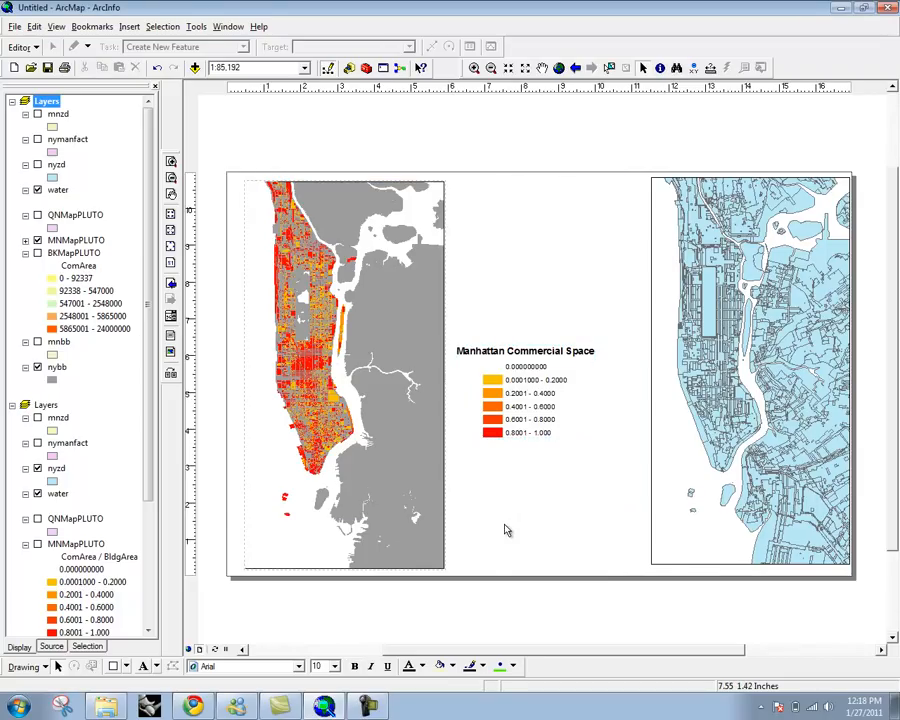
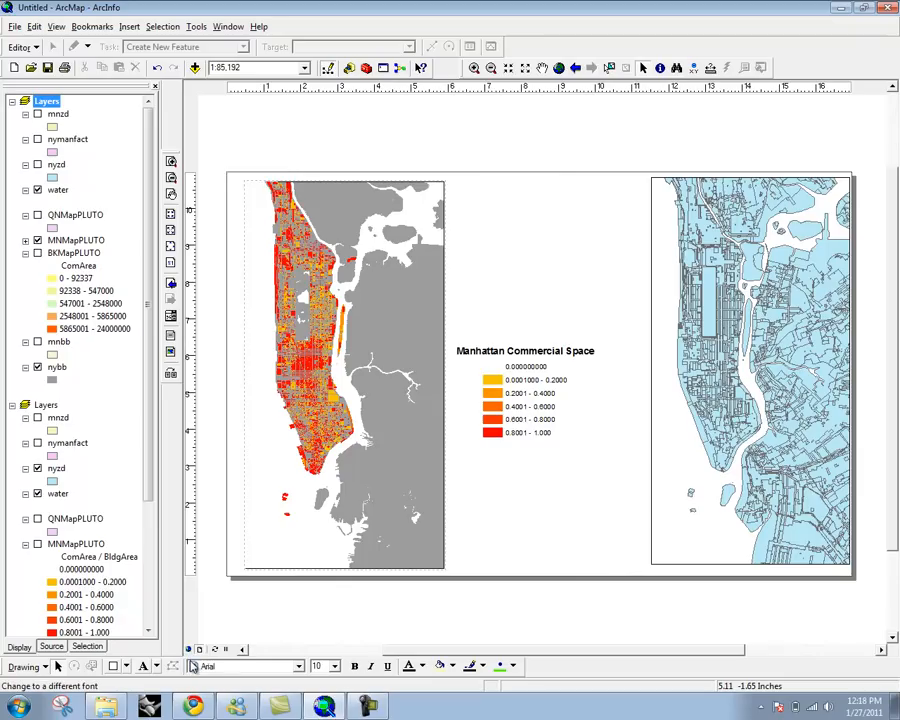
Step: View the Manhattan commercial map in data view and return to the layout view
{"action": "left_click", "coordinate": [189, 649]}
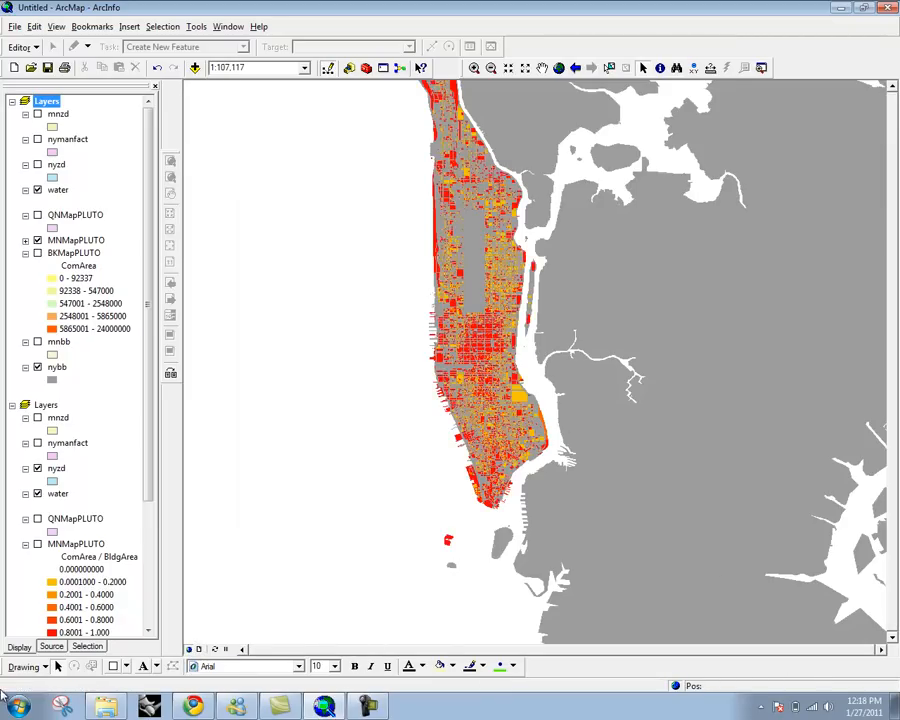
{"action": "left_click", "coordinate": [201, 651]}
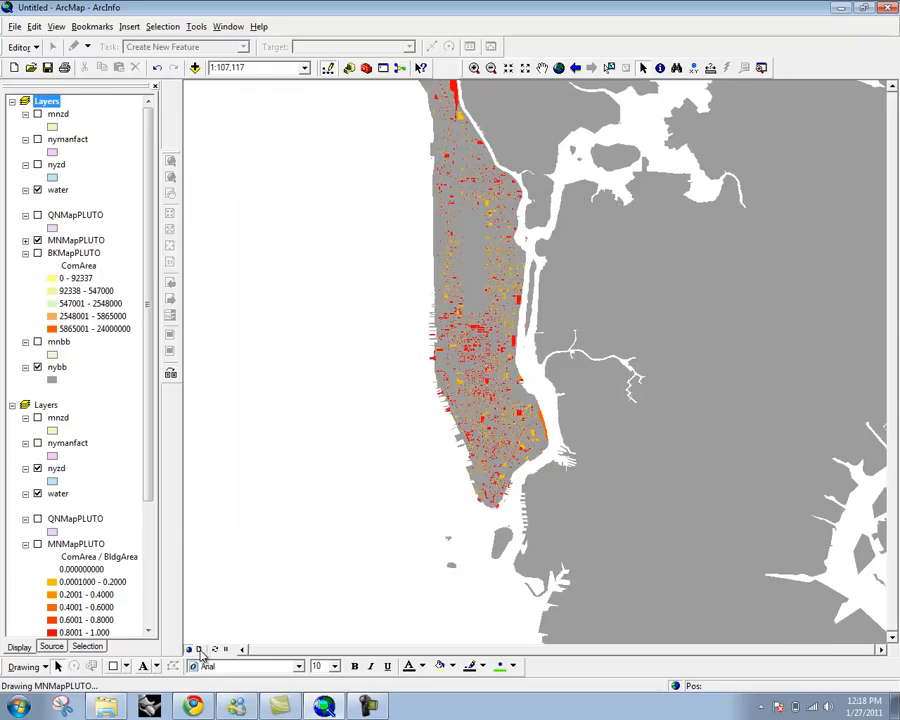
{"action": "left_click", "coordinate": [199, 650]}
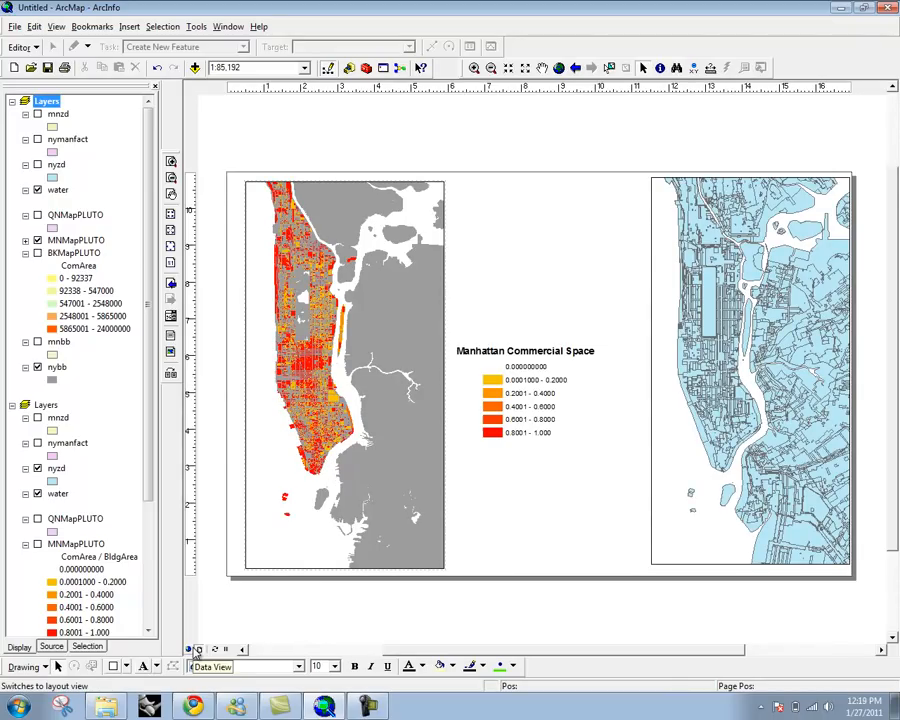
Step: Set the map scale of the Manhattan commercial data frame to 1:10,000
{"action": "left_click", "coordinate": [390, 382]}
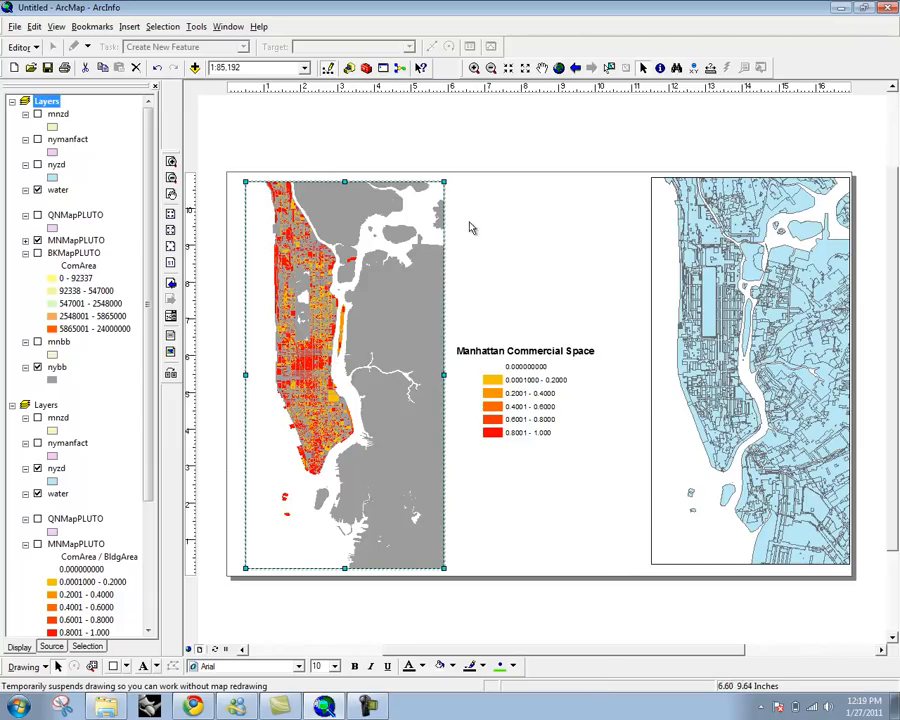
{"action": "left_click", "coordinate": [304, 69]}
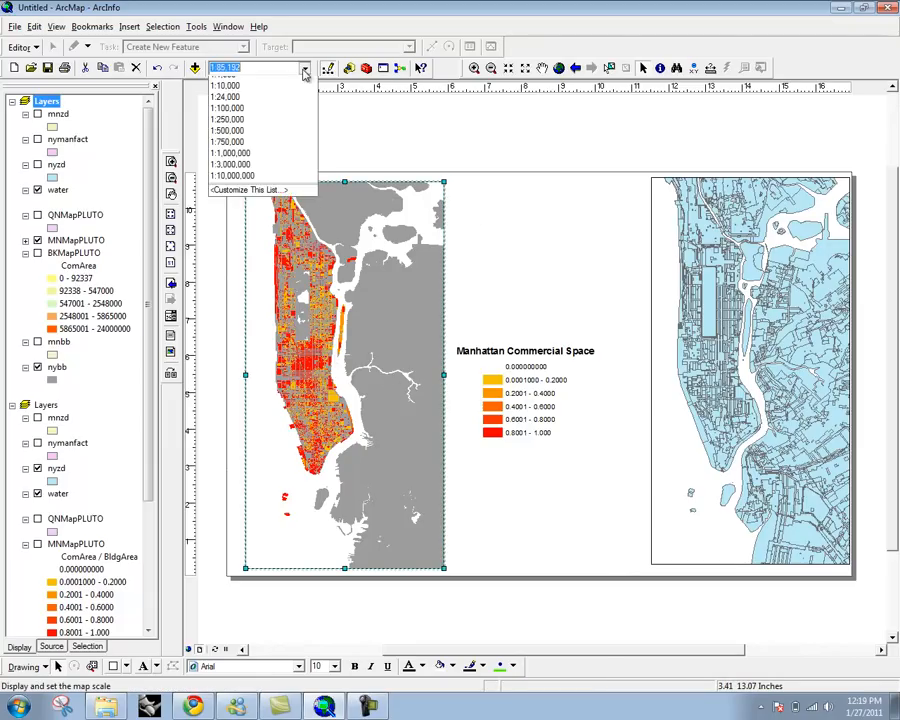
{"action": "left_click", "coordinate": [291, 96]}
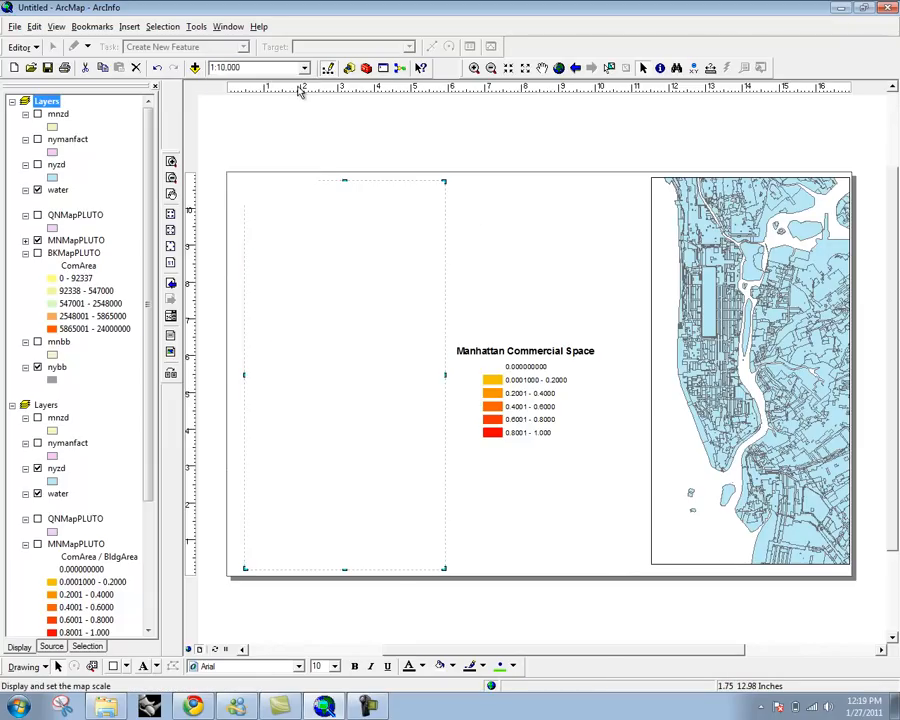
{"action": "left_click", "coordinate": [304, 69]}
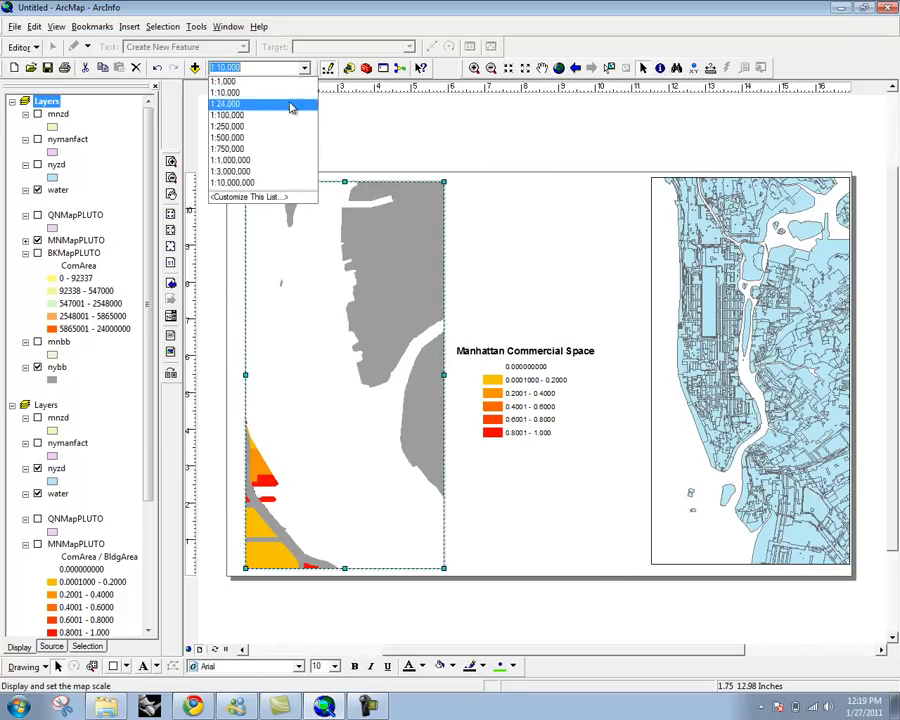
{"action": "left_click", "coordinate": [282, 198]}
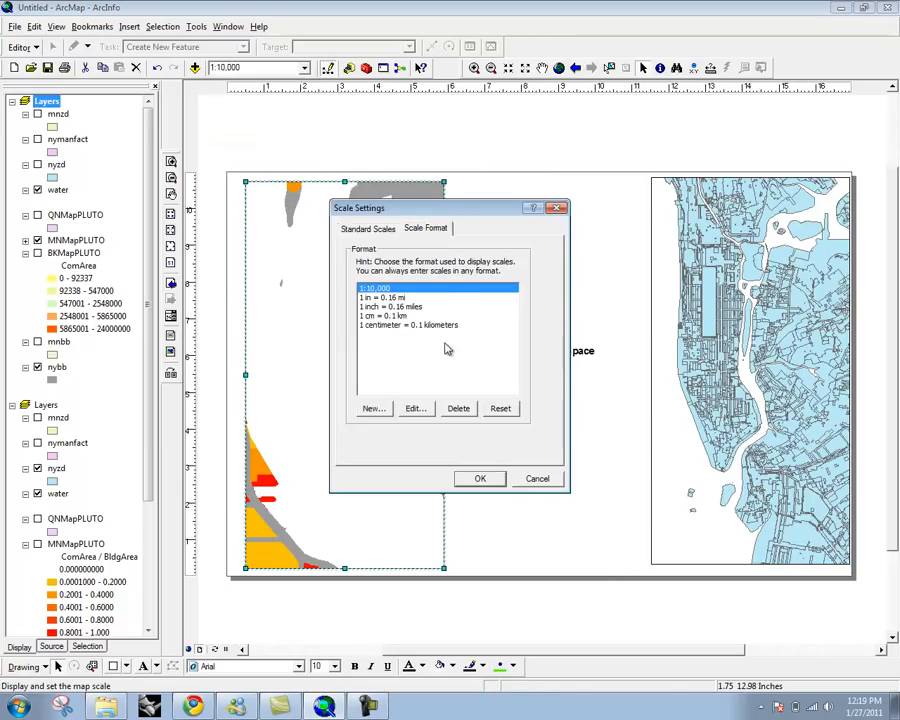
{"action": "left_click", "coordinate": [372, 409]}
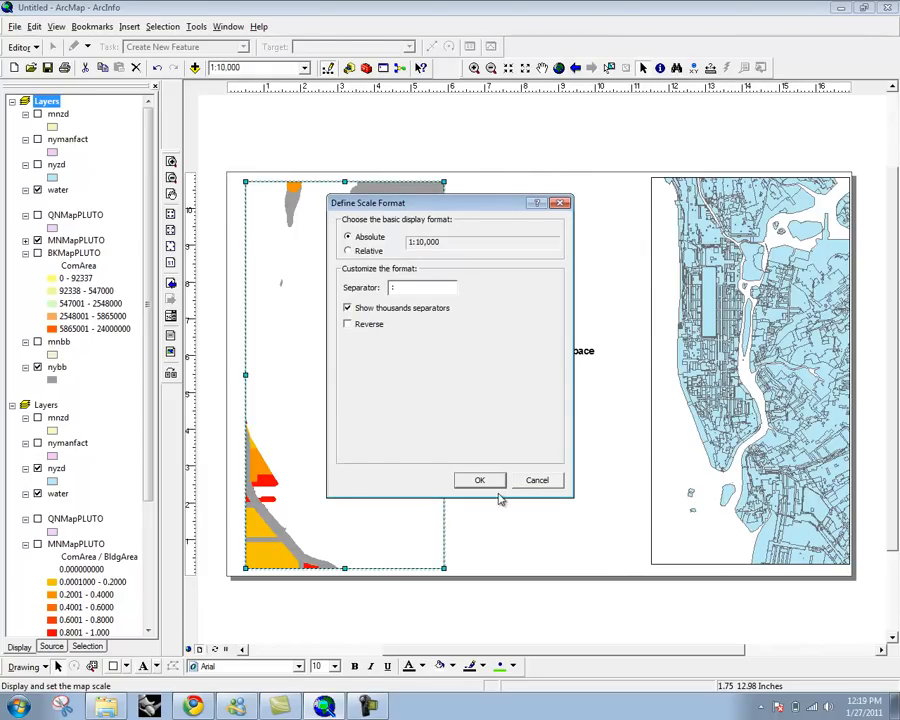
{"action": "left_click", "coordinate": [530, 479]}
{"action": "left_click", "coordinate": [530, 480]}
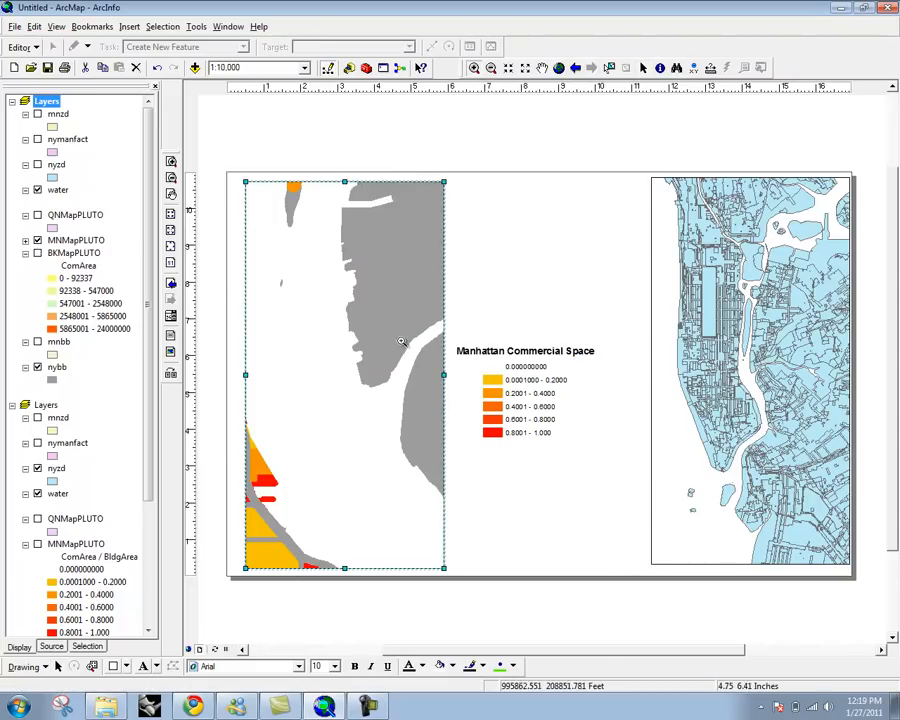
Step: Zoom the Manhattan commercial data frame out once and restore its extent from the saved spatial bookmark
{"action": "left_click", "coordinate": [493, 69]}
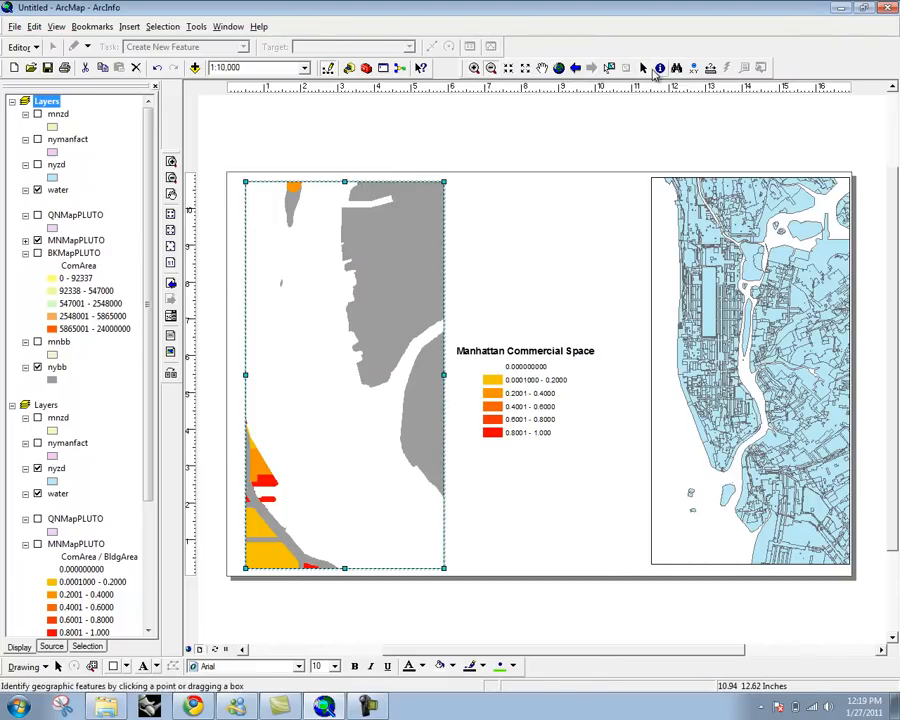
{"action": "left_click", "coordinate": [362, 348]}
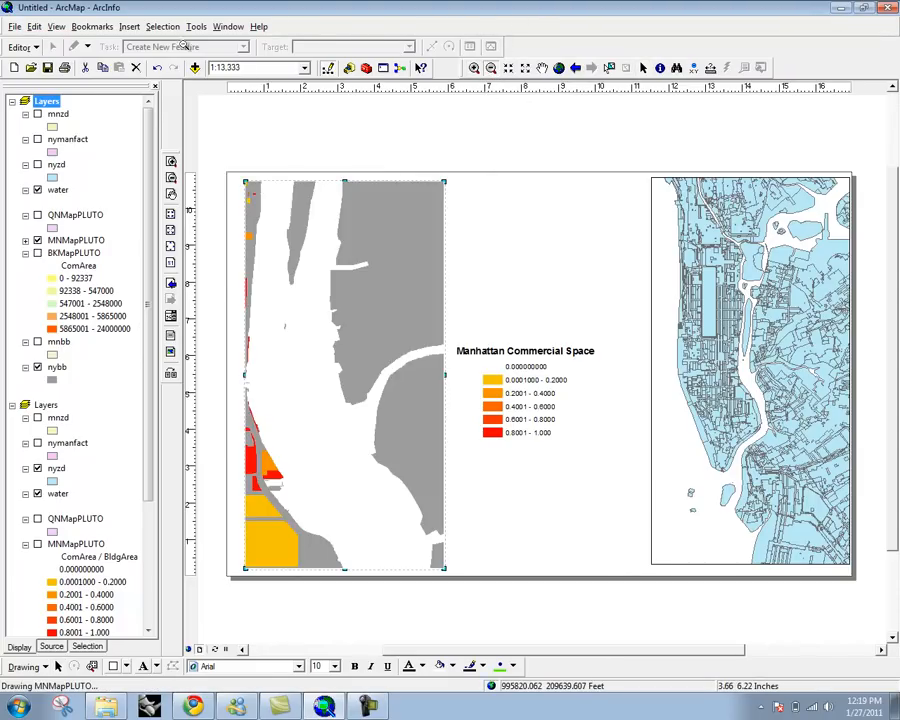
{"action": "left_click", "coordinate": [97, 30]}
{"action": "left_click", "coordinate": [92, 78]}
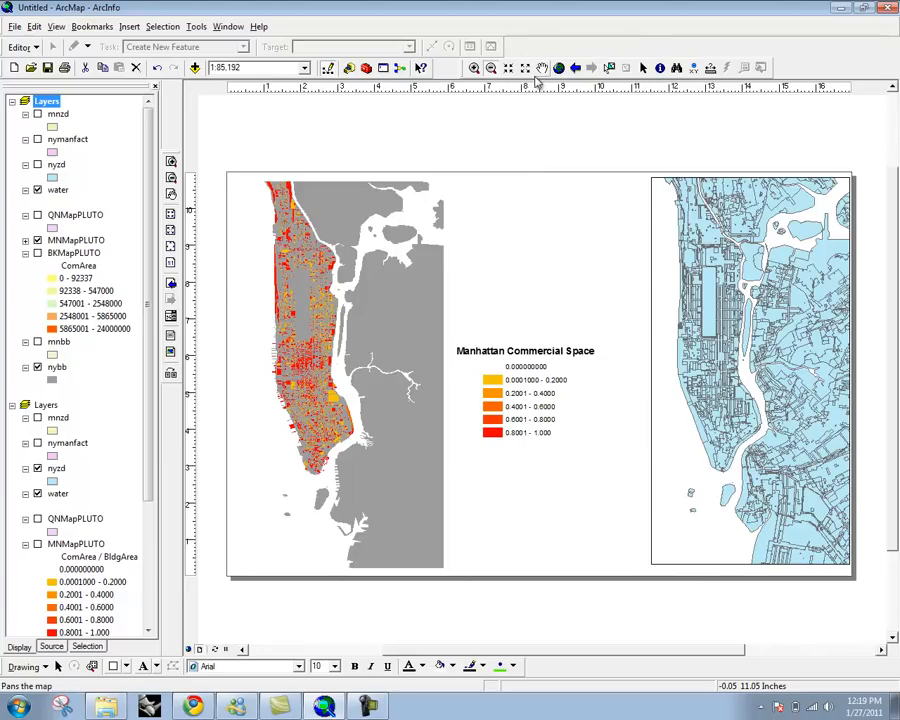
{"action": "left_click", "coordinate": [643, 67]}
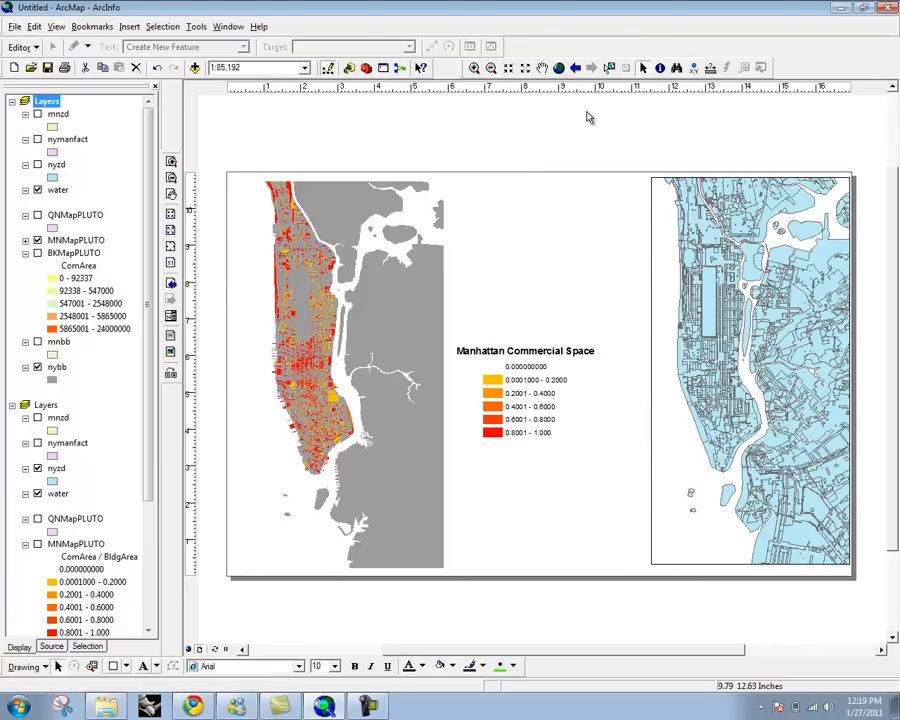
Step: Format the graduated color class labels of the first data frame's MNMapPLUTO layer to two decimal places
{"action": "left_click", "coordinate": [527, 436]}
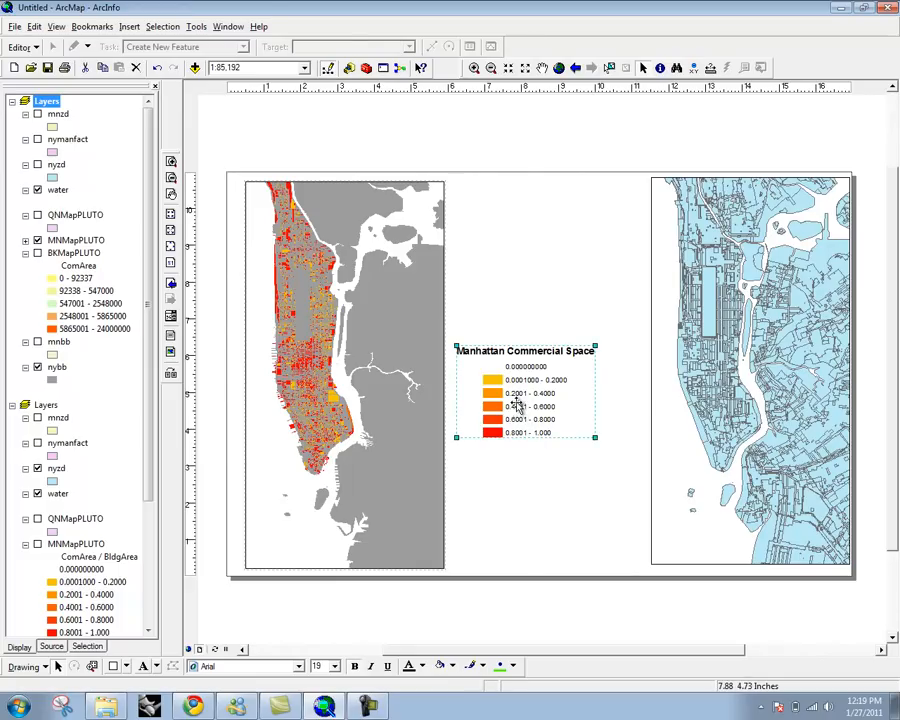
{"action": "left_click", "coordinate": [25, 241]}
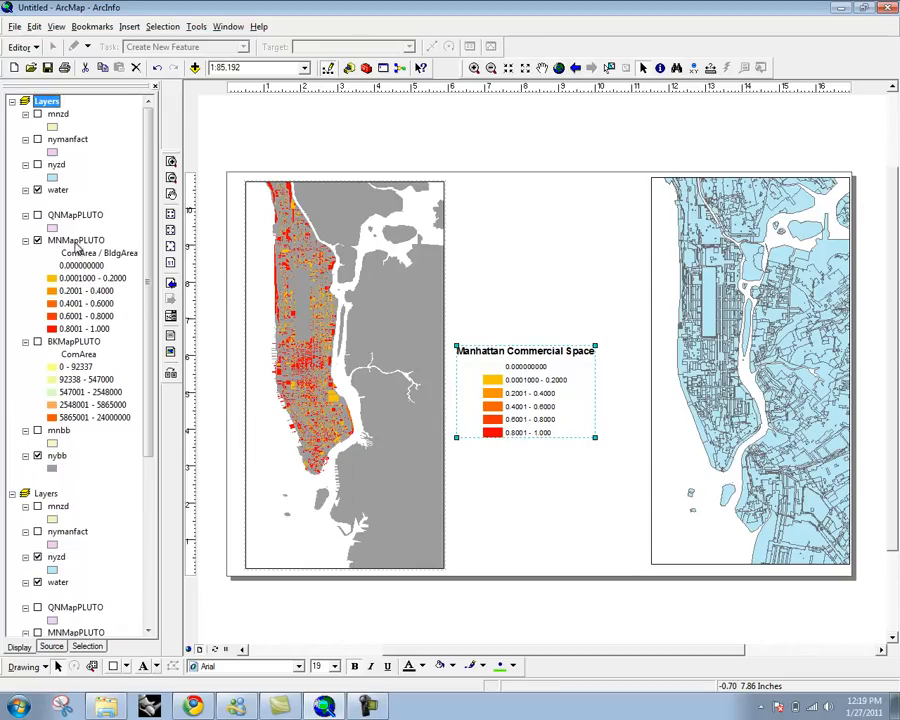
{"action": "right_click", "coordinate": [76, 243]}
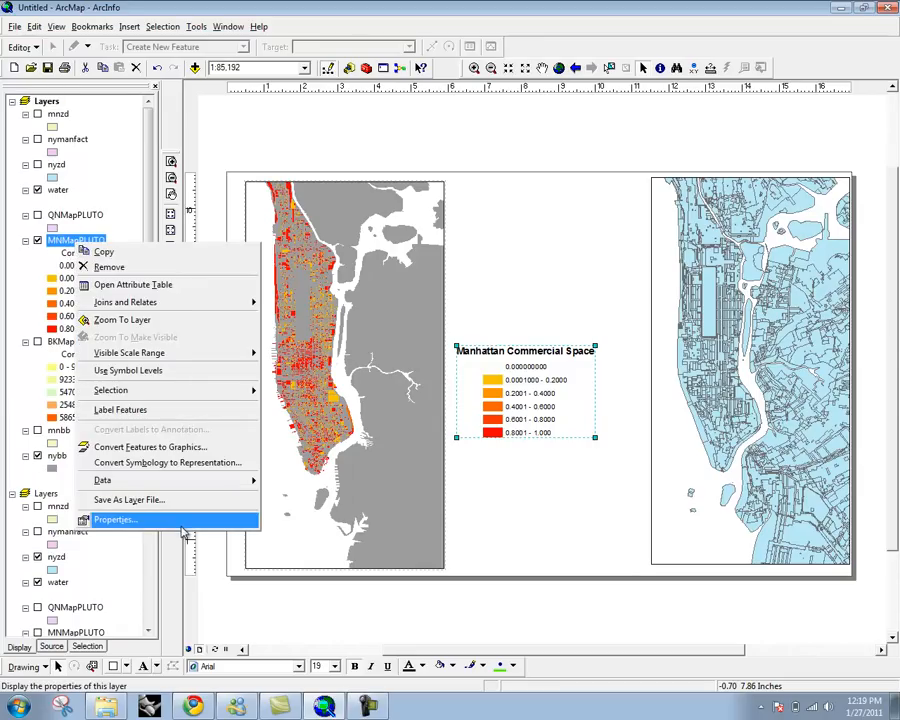
{"action": "left_click", "coordinate": [180, 521]}
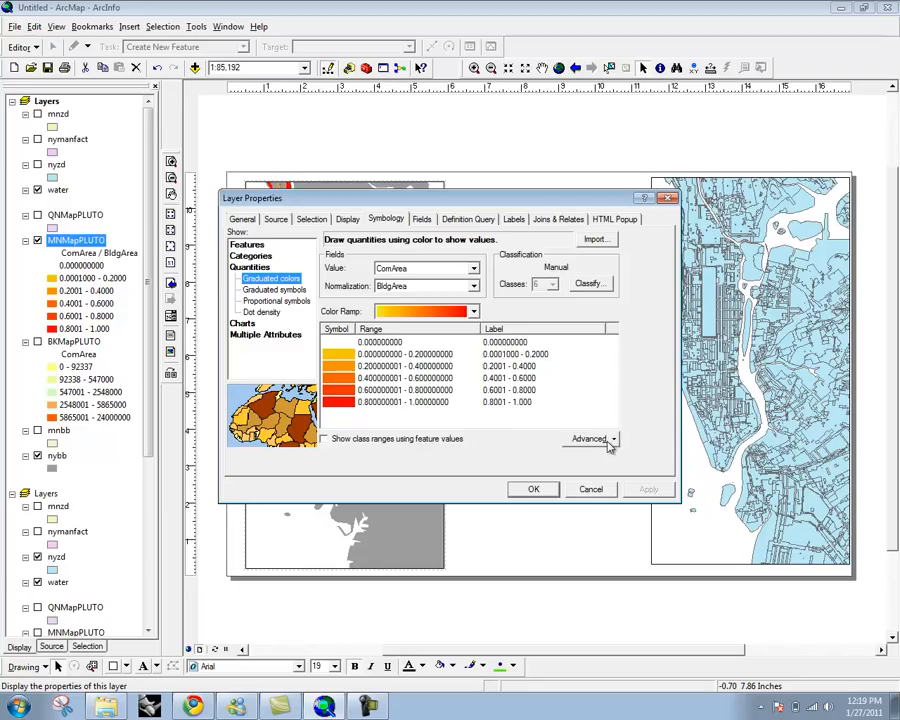
{"action": "right_click", "coordinate": [355, 369]}
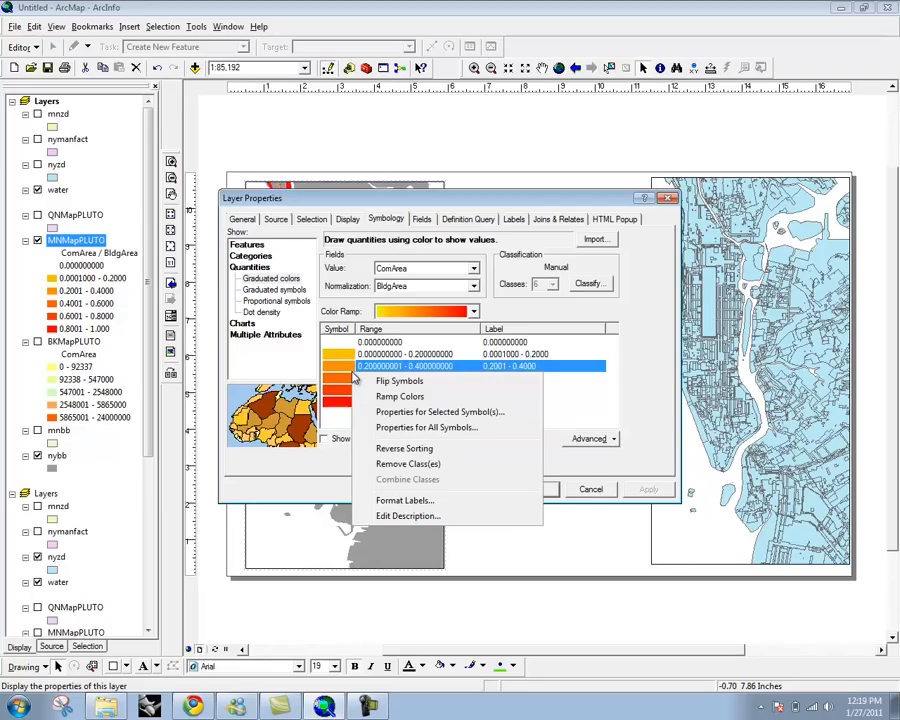
{"action": "left_click", "coordinate": [392, 502]}
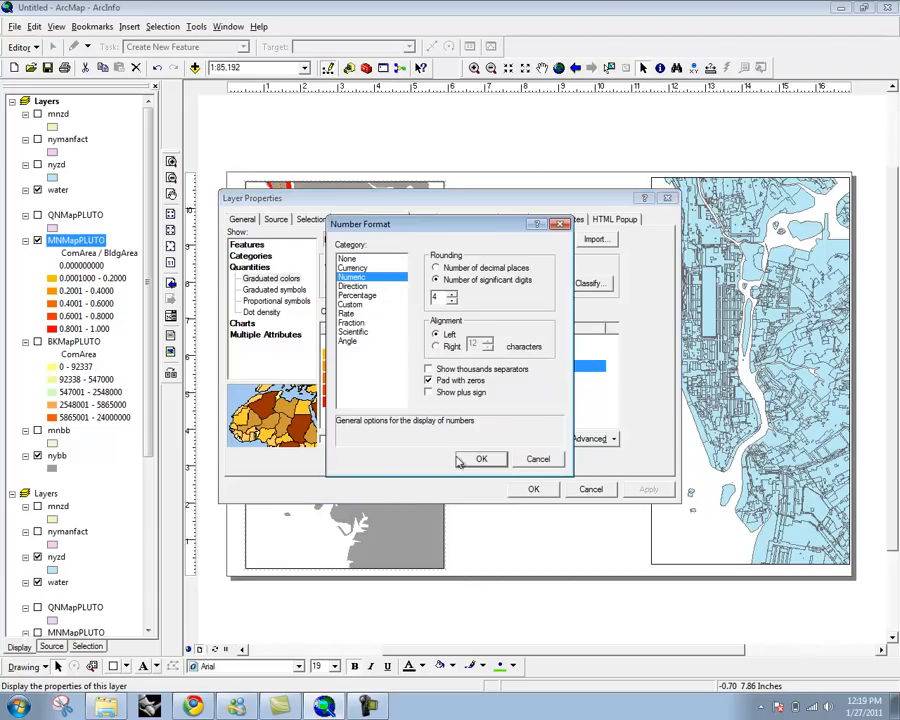
{"action": "left_click", "coordinate": [487, 270]}
{"action": "left_click", "coordinate": [481, 458]}
{"action": "left_click", "coordinate": [533, 489]}
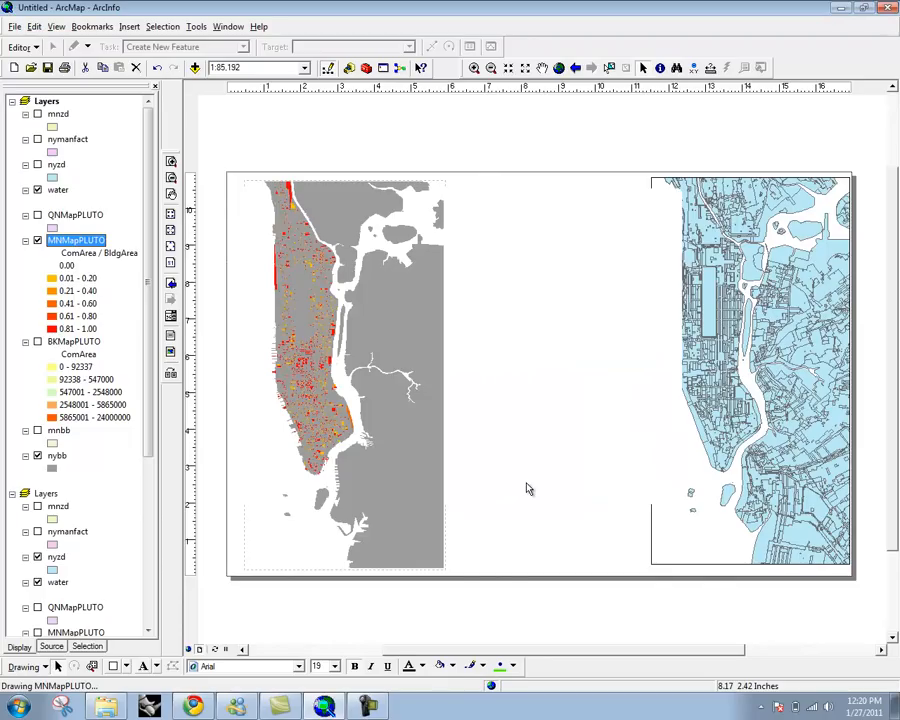
Step: Insert a north arrow in the ESRI North 96 style into the layout
{"action": "left_click", "coordinate": [530, 484]}
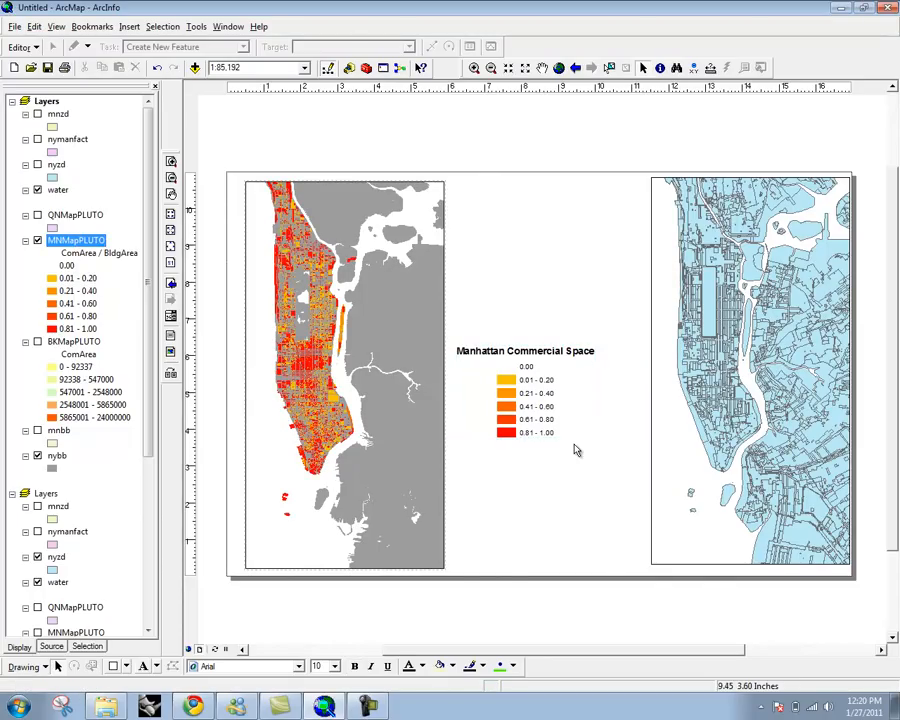
{"action": "left_click", "coordinate": [128, 27]}
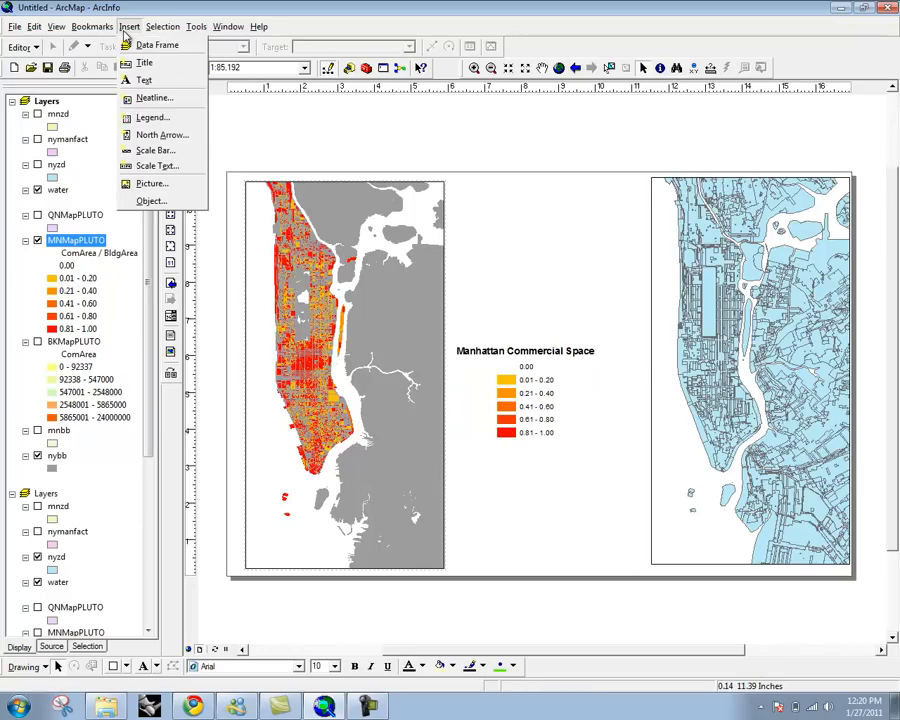
{"action": "left_click", "coordinate": [183, 138]}
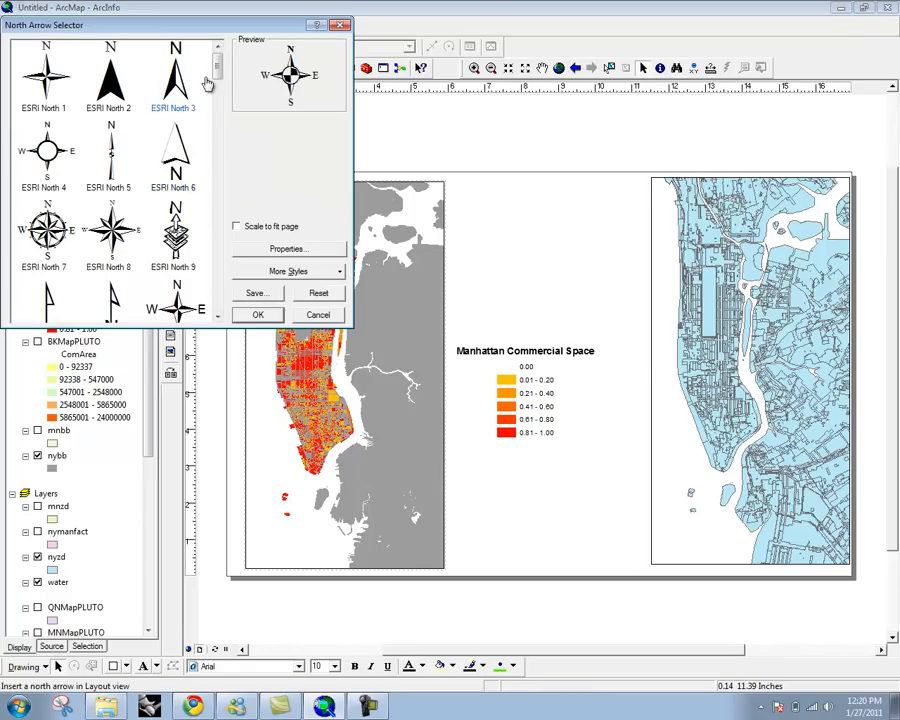
{"action": "left_click_drag", "start_coordinate": [217, 70], "coordinate": [217, 293]}
{"action": "left_click", "coordinate": [170, 235]}
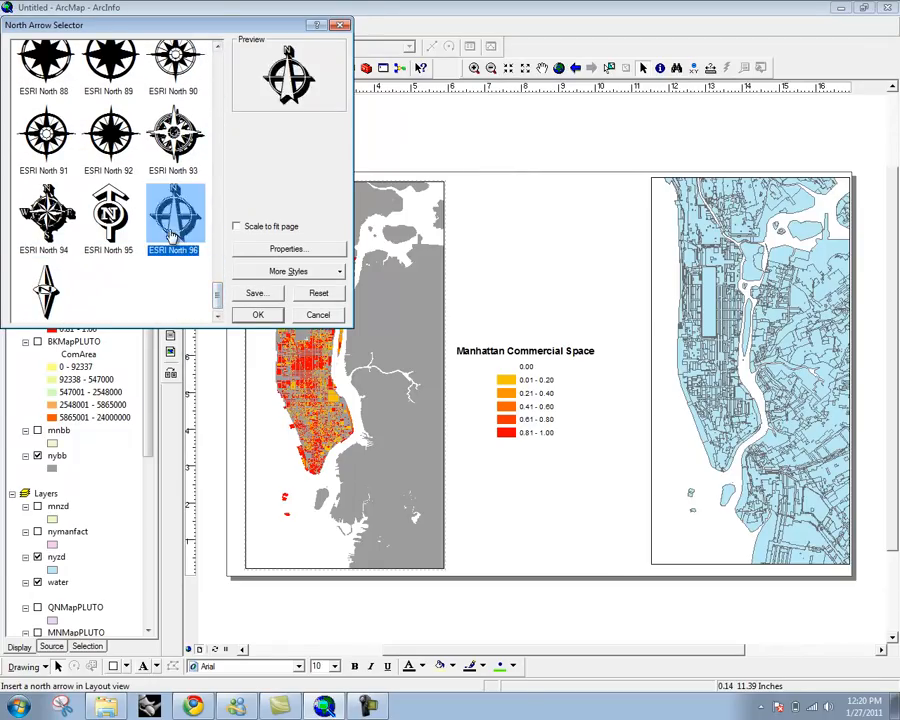
{"action": "left_click", "coordinate": [258, 314]}
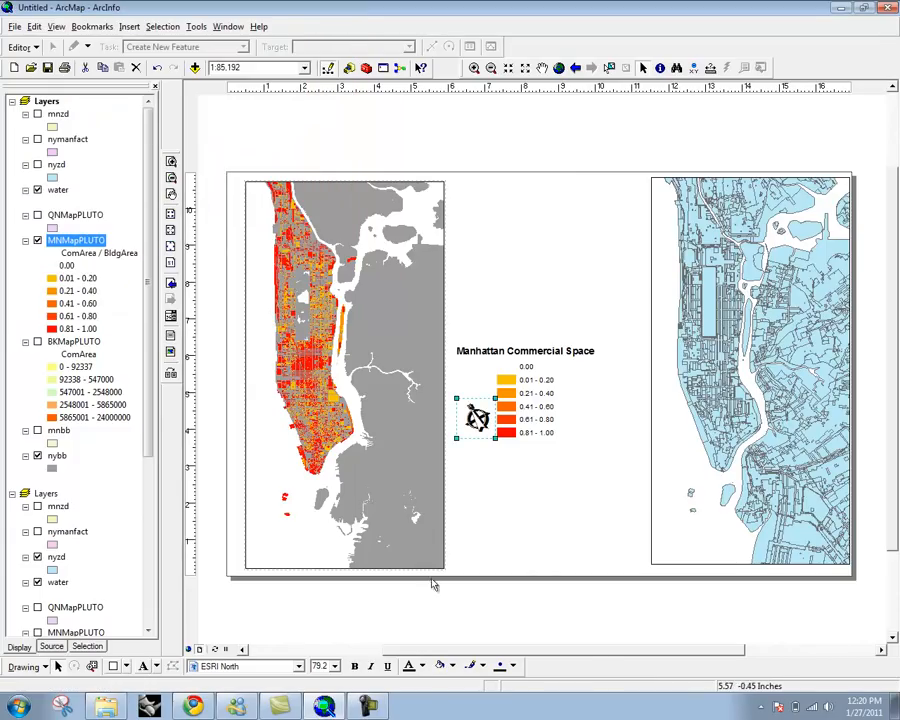
Step: Move the north arrow below the Manhattan Commercial Space legend and enlarge it to about twice its size
{"action": "left_click_drag", "start_coordinate": [477, 418], "coordinate": [474, 473]}
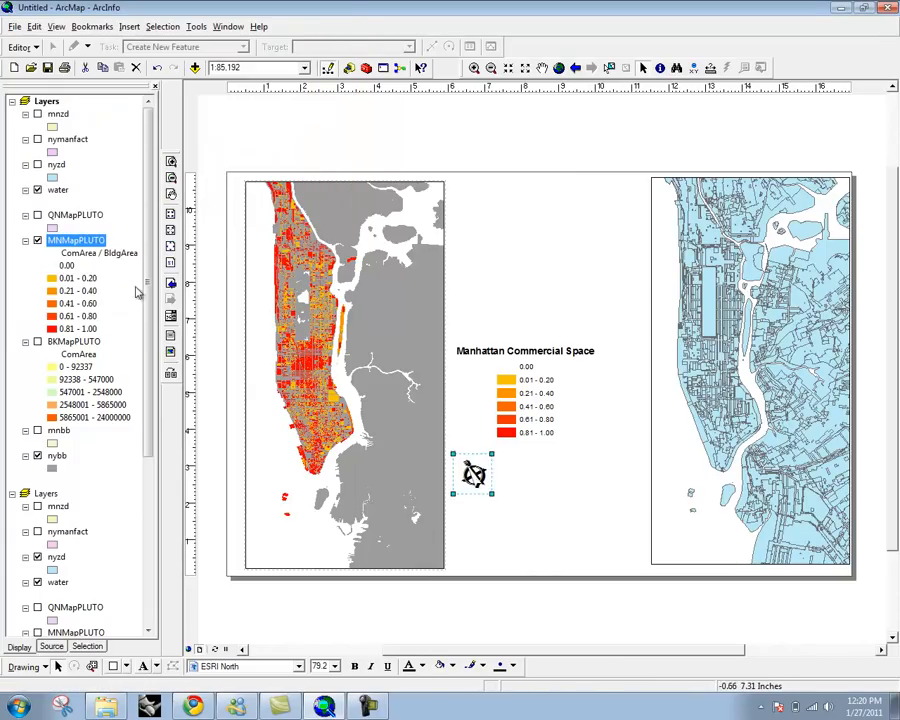
{"action": "left_click_drag", "start_coordinate": [490, 495], "coordinate": [569, 545]}
{"action": "left_click", "coordinate": [585, 520]}
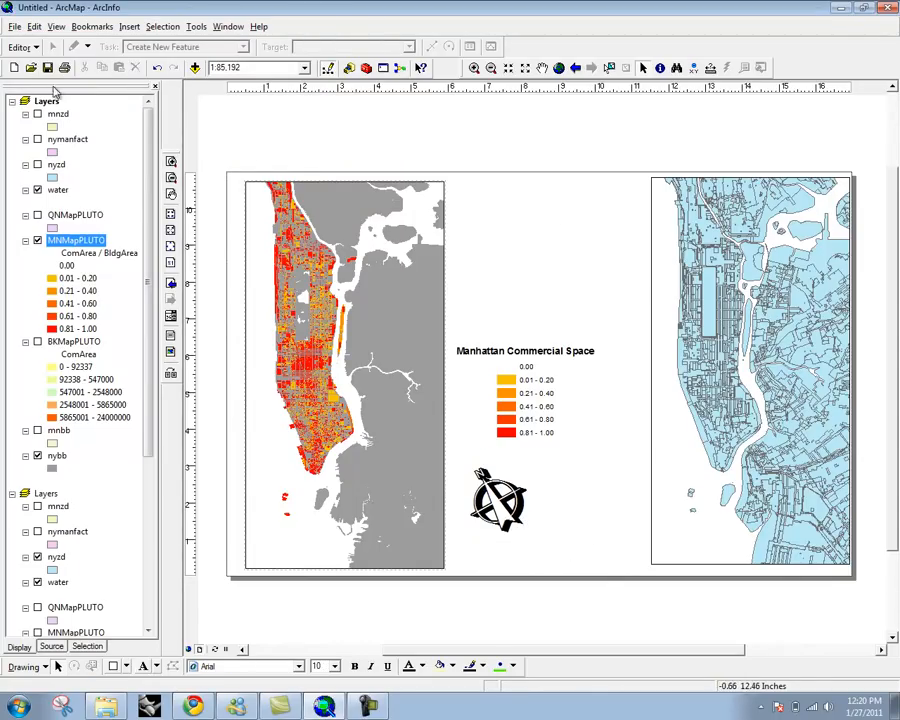
Step: Insert an Alternating Scale Bar 1 and place it above the legend, between the upper parts of the two map frames
{"action": "left_click", "coordinate": [121, 31]}
{"action": "left_click", "coordinate": [124, 34]}
{"action": "left_click", "coordinate": [124, 32]}
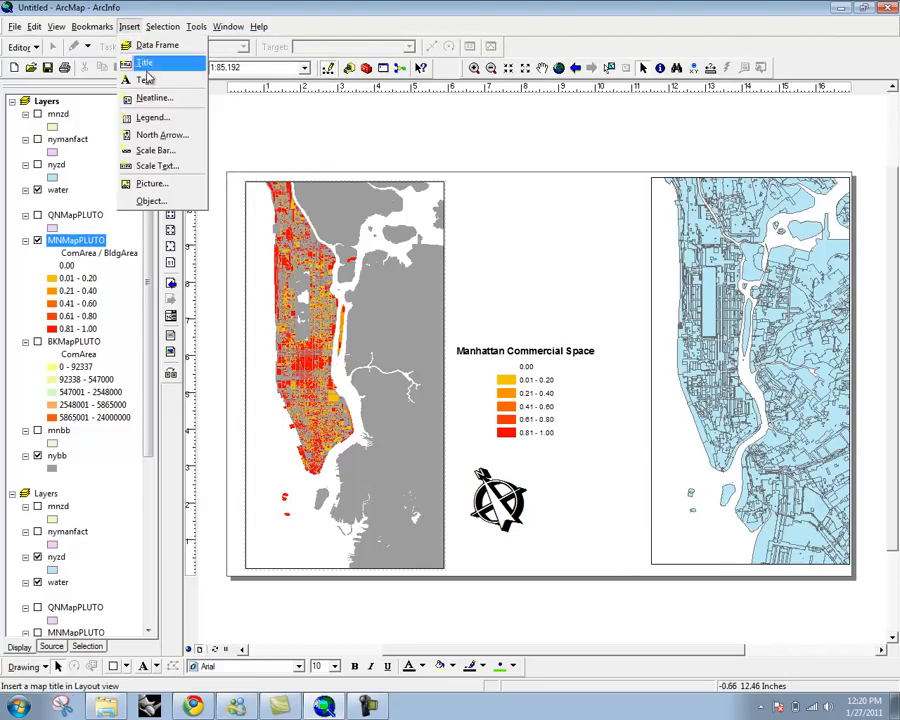
{"action": "left_click", "coordinate": [160, 151]}
{"action": "left_click_drag", "start_coordinate": [219, 120], "coordinate": [219, 157]}
{"action": "left_click", "coordinate": [128, 180]}
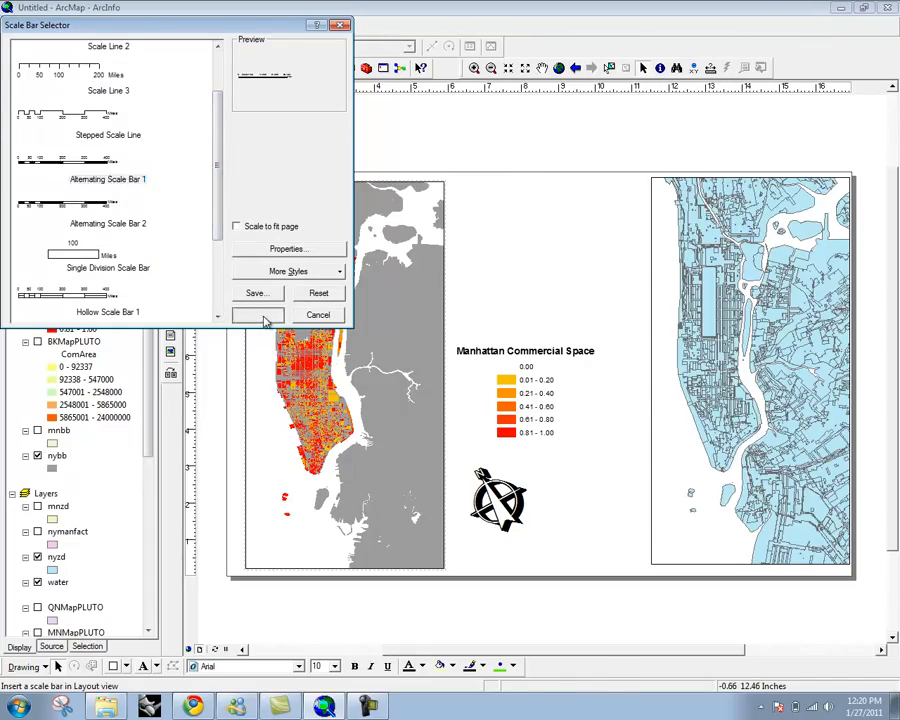
{"action": "left_click", "coordinate": [258, 315]}
{"action": "left_click_drag", "start_coordinate": [620, 386], "coordinate": [612, 197]}
{"action": "left_click", "coordinate": [592, 272]}
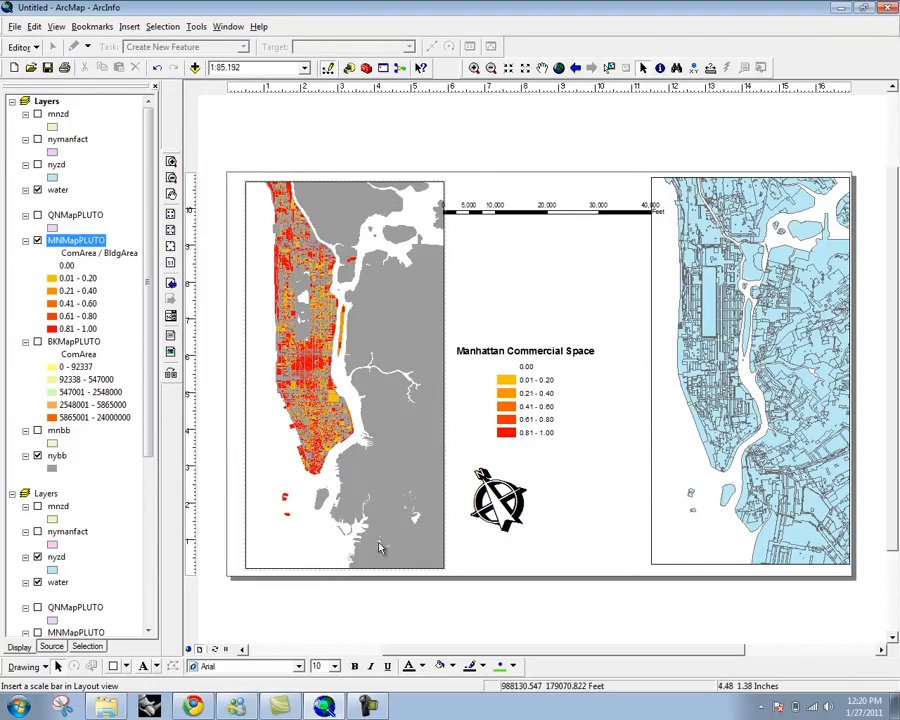
Step: Check the Manhattan commercial map in data view and return to the layout view
{"action": "left_click", "coordinate": [188, 649]}
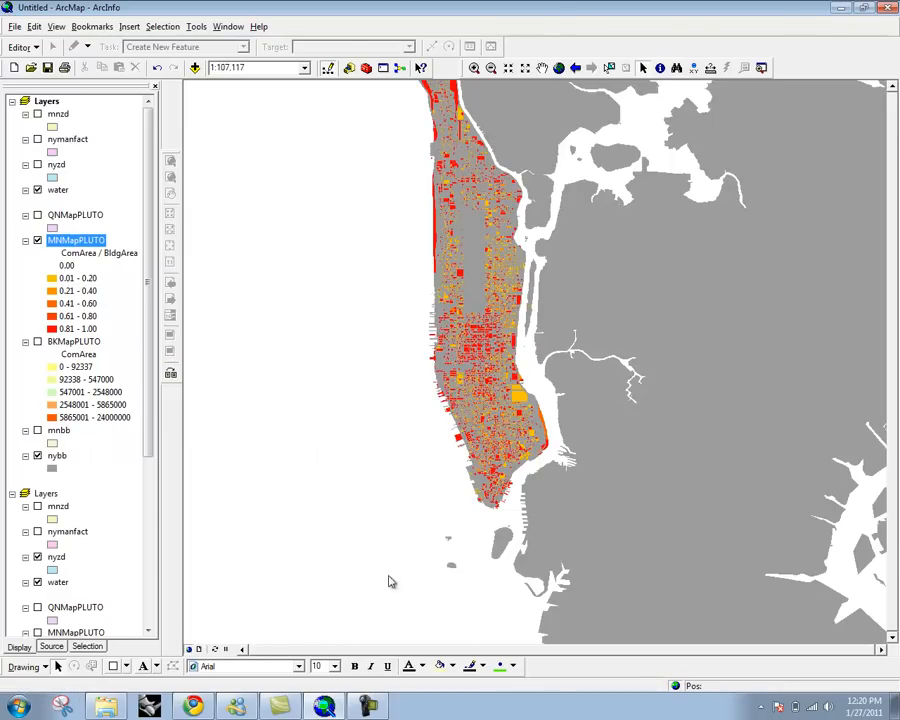
{"action": "left_click", "coordinate": [200, 652]}
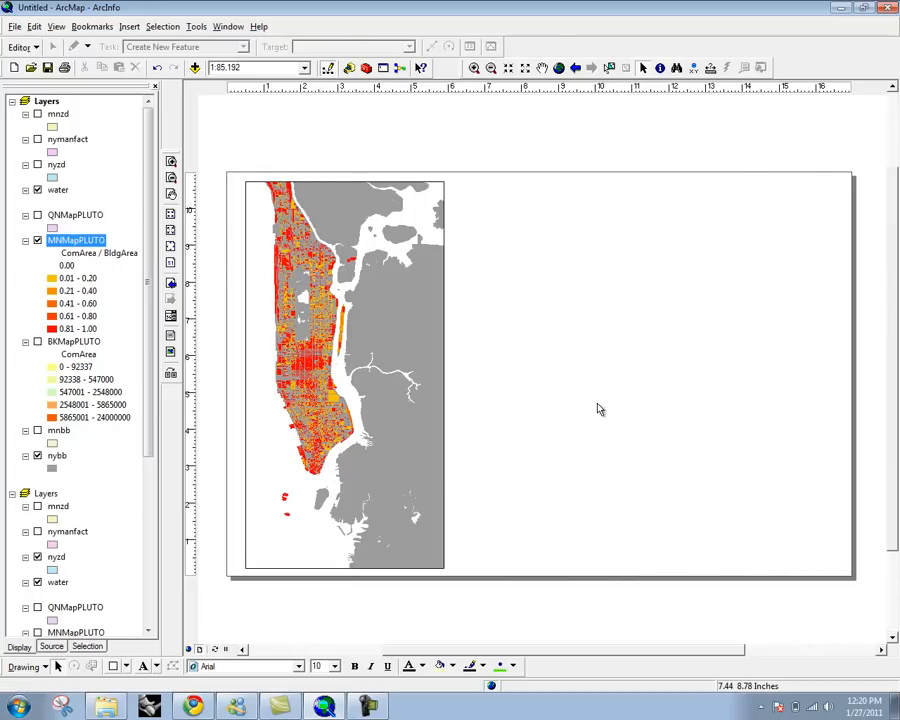
Step: Enlarge the north arrow to roughly double its size and move it onto the light-blue zoning map frame
{"action": "left_click", "coordinate": [529, 482]}
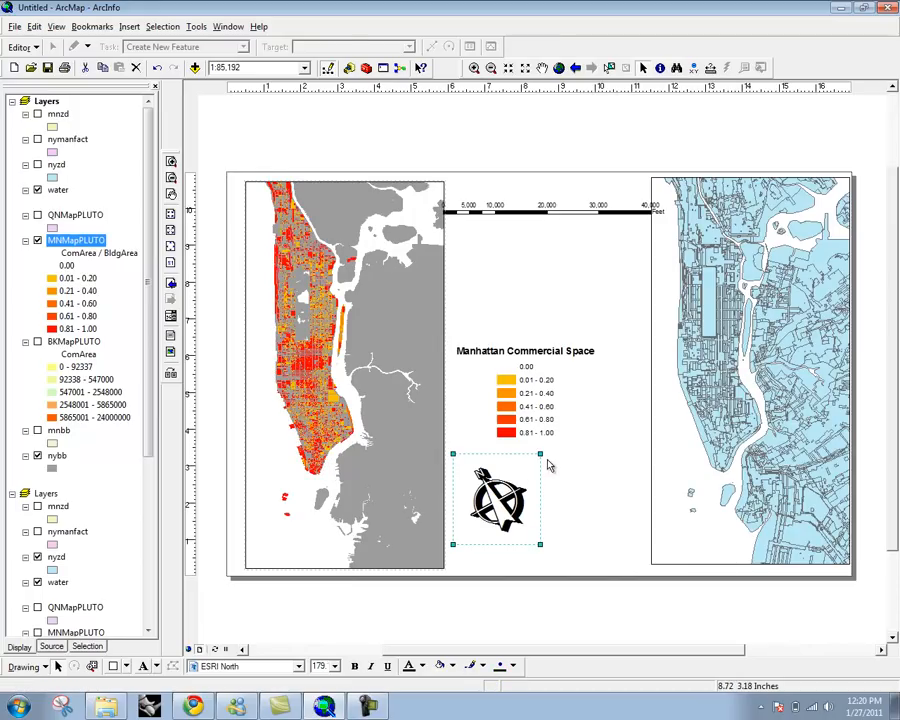
{"action": "left_click_drag", "start_coordinate": [541, 453], "coordinate": [620, 371]}
{"action": "left_click_drag", "start_coordinate": [577, 472], "coordinate": [827, 329]}
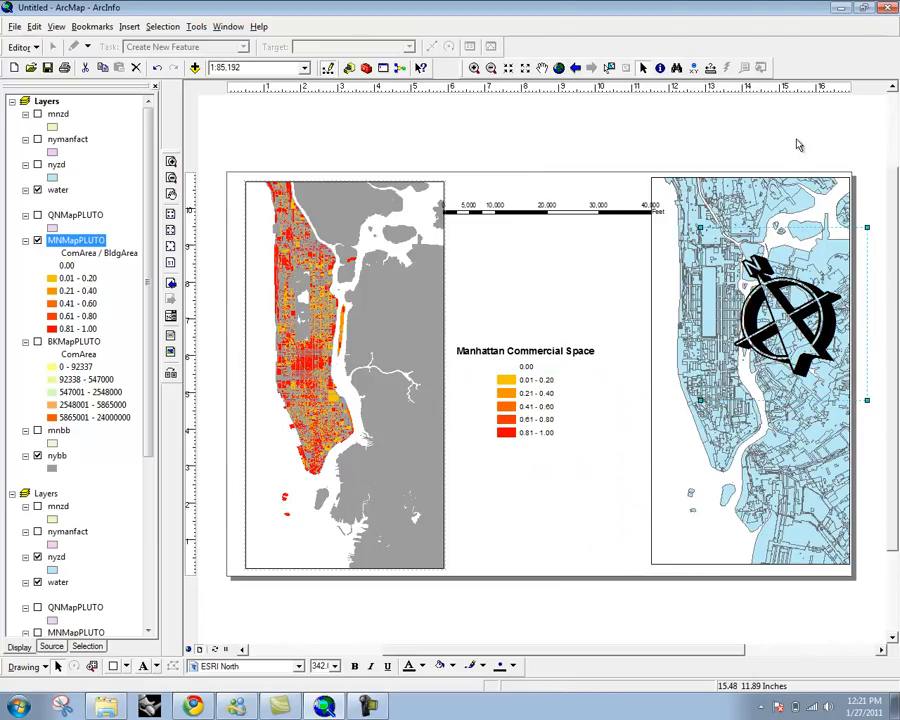
Step: Switch to data view and change the first data frame's nybb layer fill to a lighter gray
{"action": "left_click", "coordinate": [189, 649]}
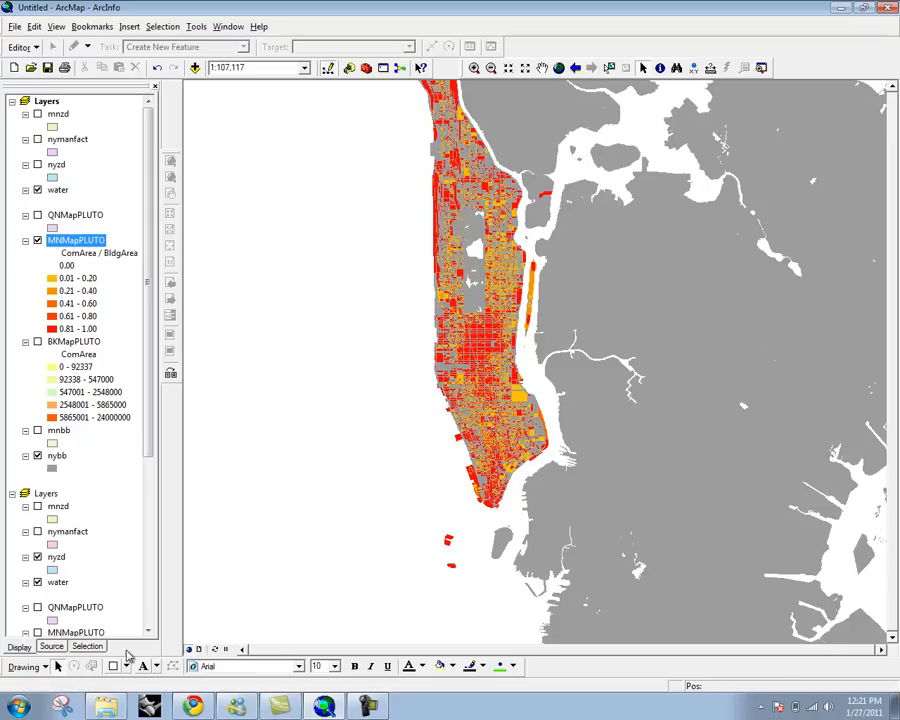
{"action": "left_click_drag", "start_coordinate": [542, 209], "coordinate": [454, 272]}
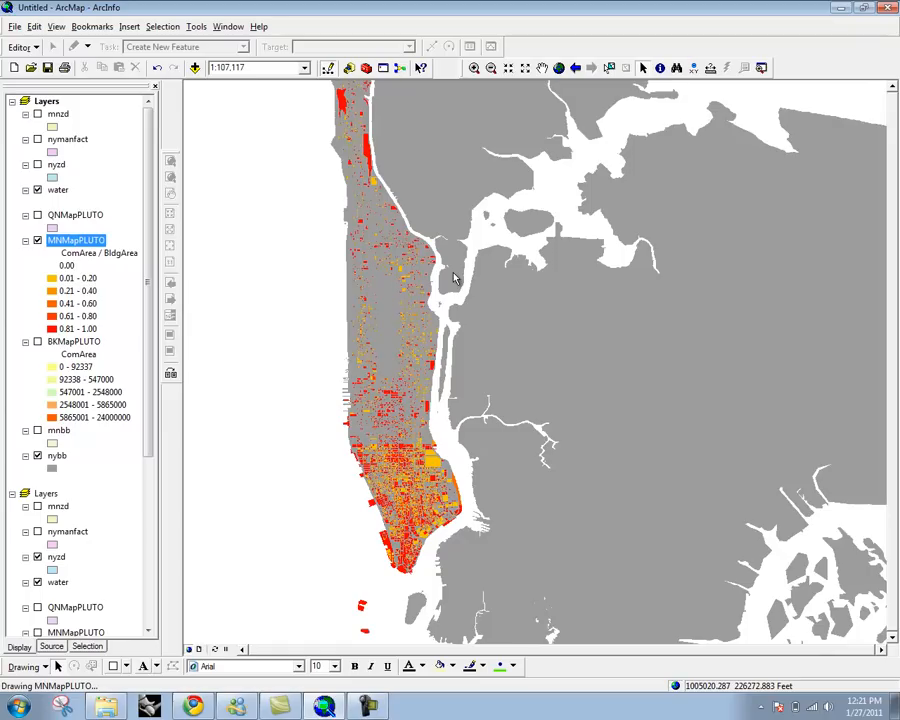
{"action": "scroll", "coordinate": [386, 340], "scroll_direction": "down", "scroll_amount": 1}
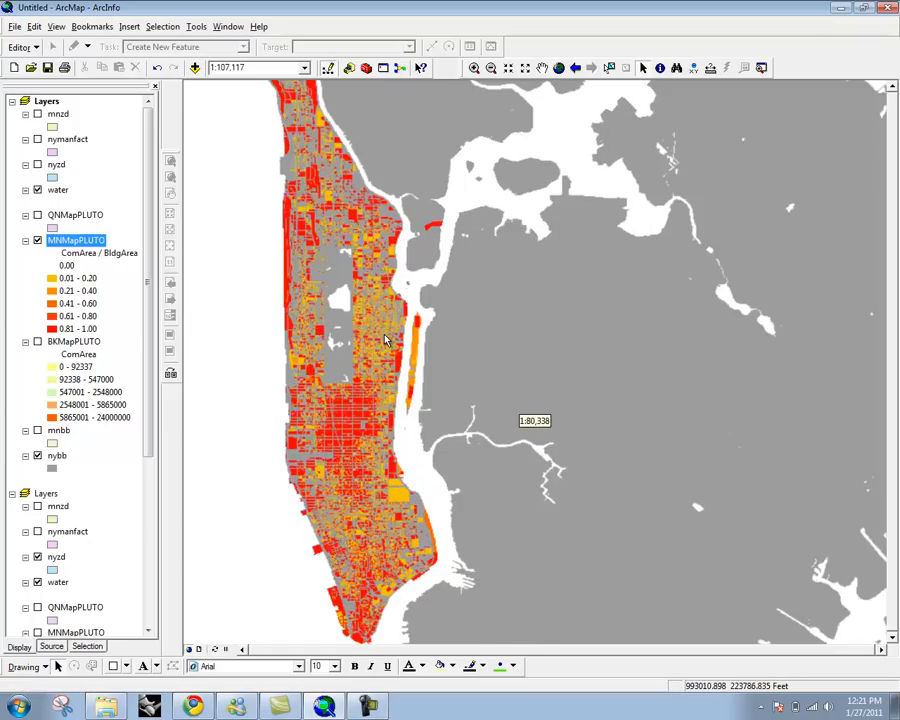
{"action": "left_click_drag", "start_coordinate": [386, 340], "coordinate": [546, 344]}
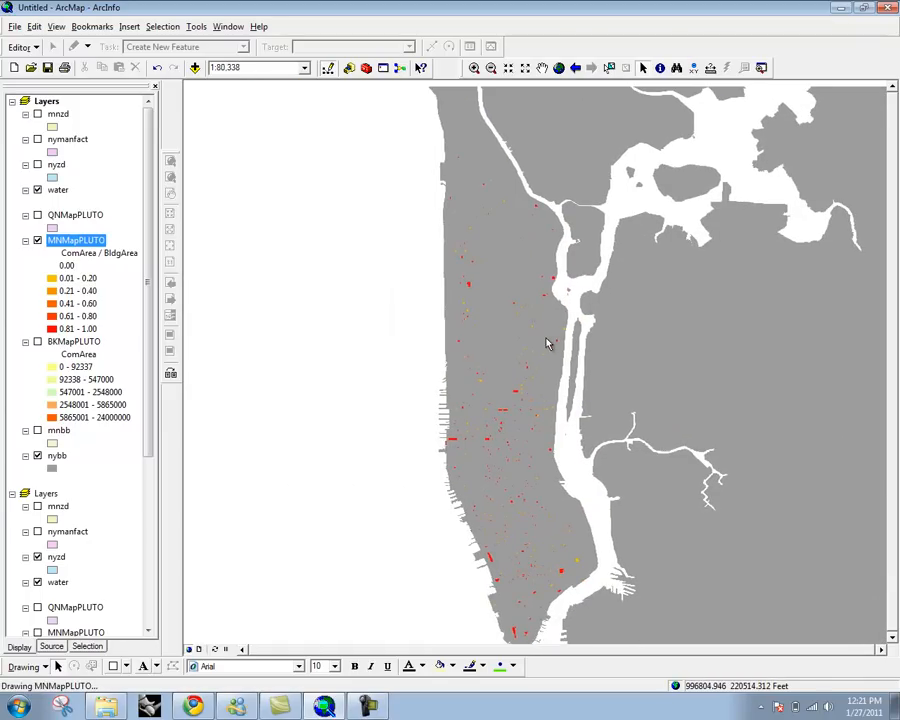
{"action": "double_click", "coordinate": [57, 457]}
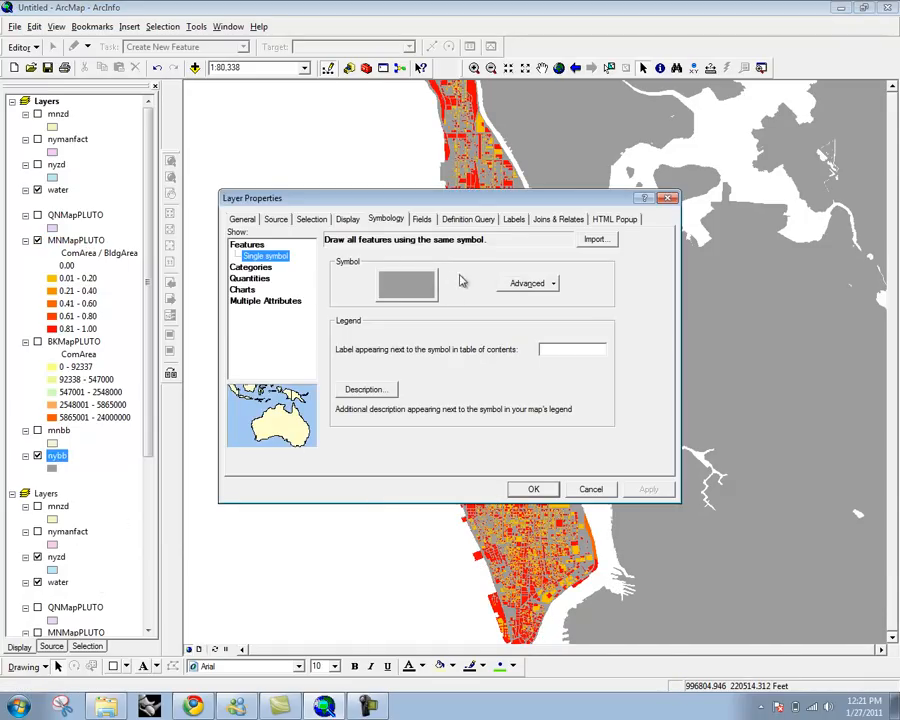
{"action": "left_click", "coordinate": [408, 289]}
{"action": "left_click", "coordinate": [588, 308]}
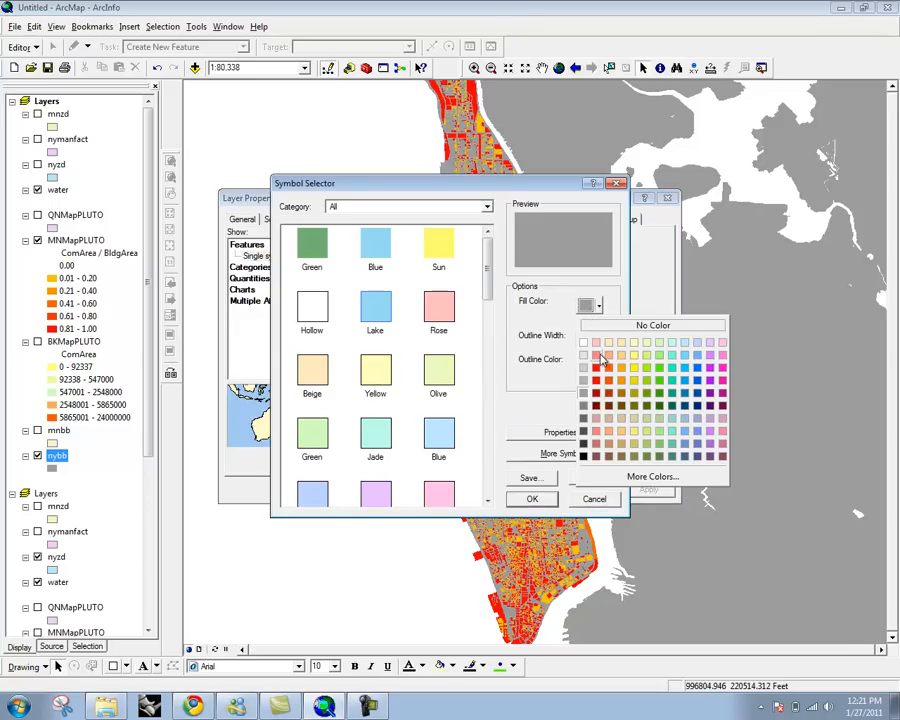
{"action": "left_click", "coordinate": [582, 370]}
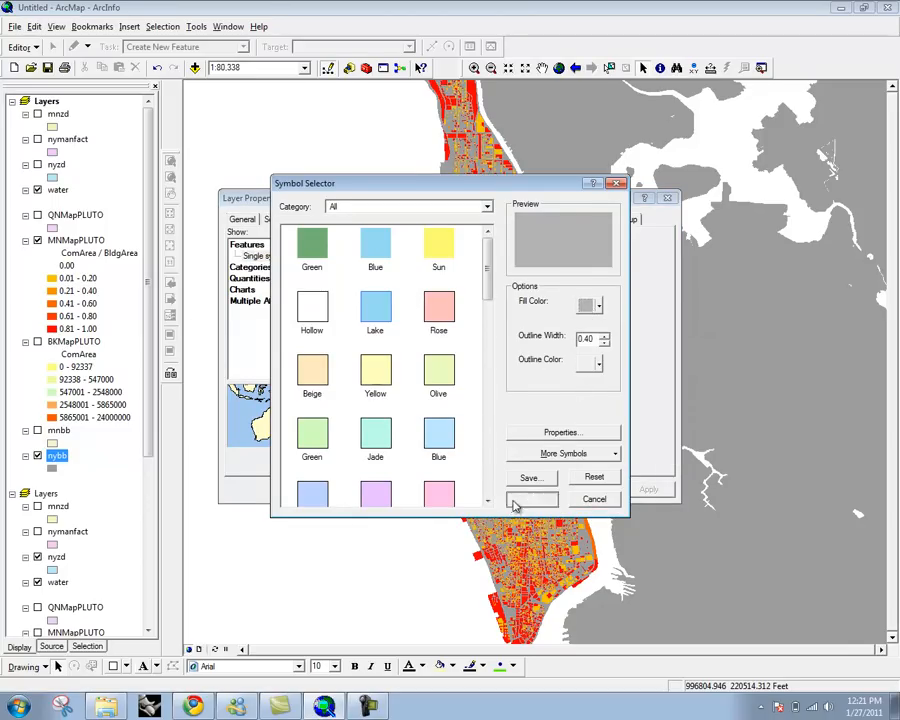
{"action": "left_click", "coordinate": [515, 502]}
{"action": "left_click", "coordinate": [545, 489]}
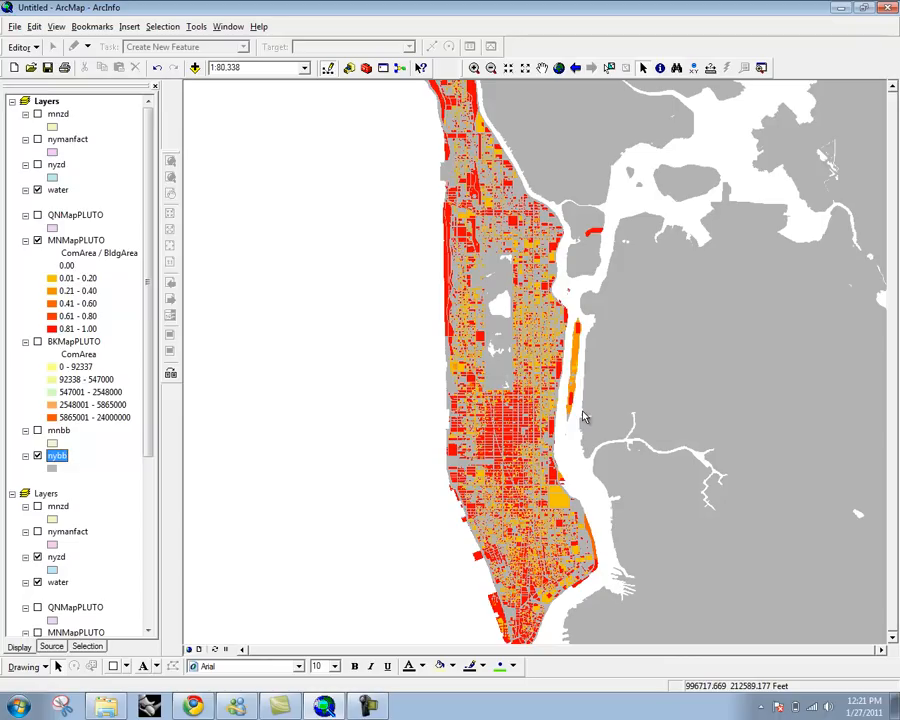
Step: Identify a commercial parcel east of Central Park, enlarge the results window to examine its attributes, and close it
{"action": "left_click", "coordinate": [659, 70]}
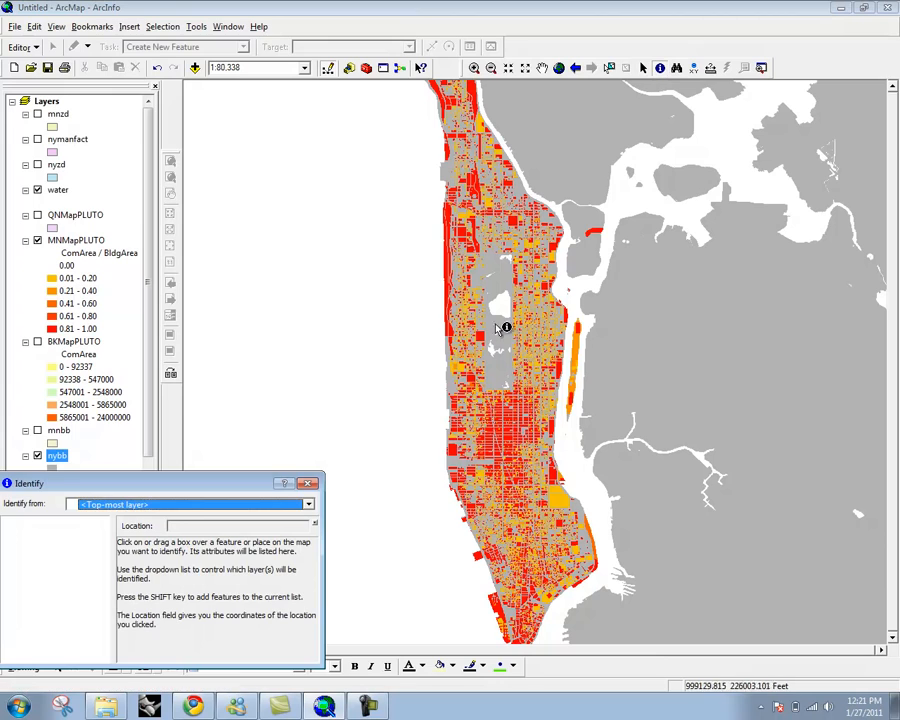
{"action": "left_click_drag", "start_coordinate": [255, 482], "coordinate": [360, 406]}
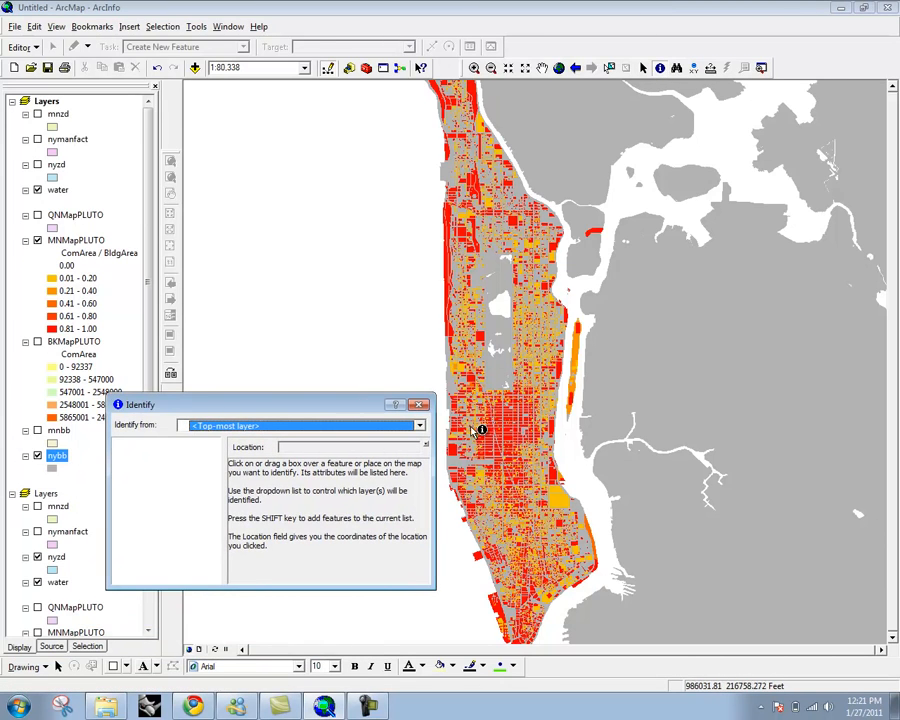
{"action": "scroll", "coordinate": [516, 470], "scroll_direction": "down", "scroll_amount": 2}
{"action": "scroll", "coordinate": [528, 417], "scroll_direction": "up", "scroll_amount": 5}
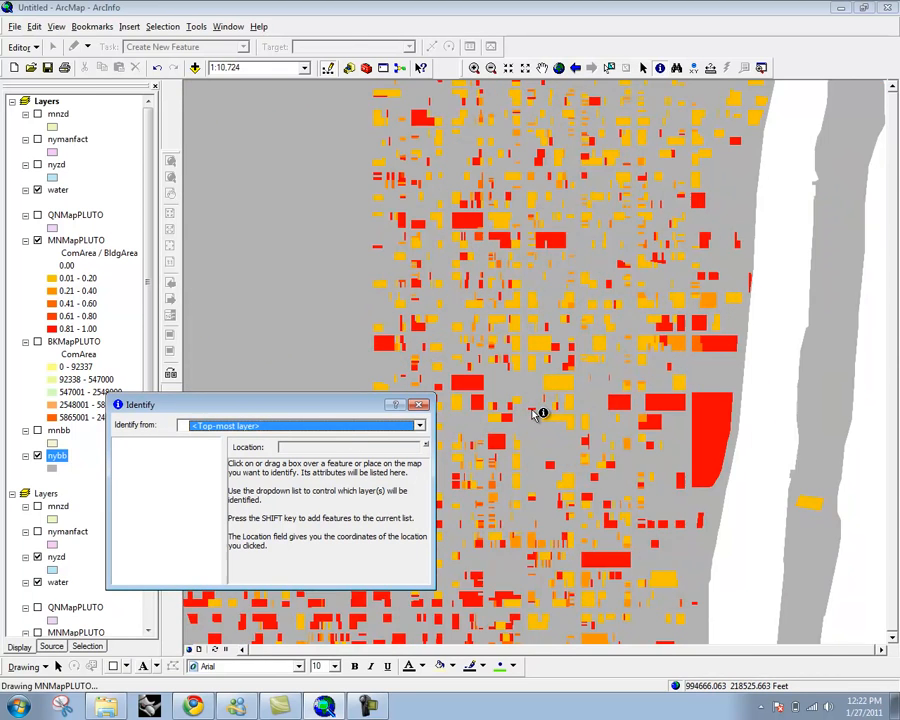
{"action": "scroll", "coordinate": [537, 413], "scroll_direction": "up", "scroll_amount": 3}
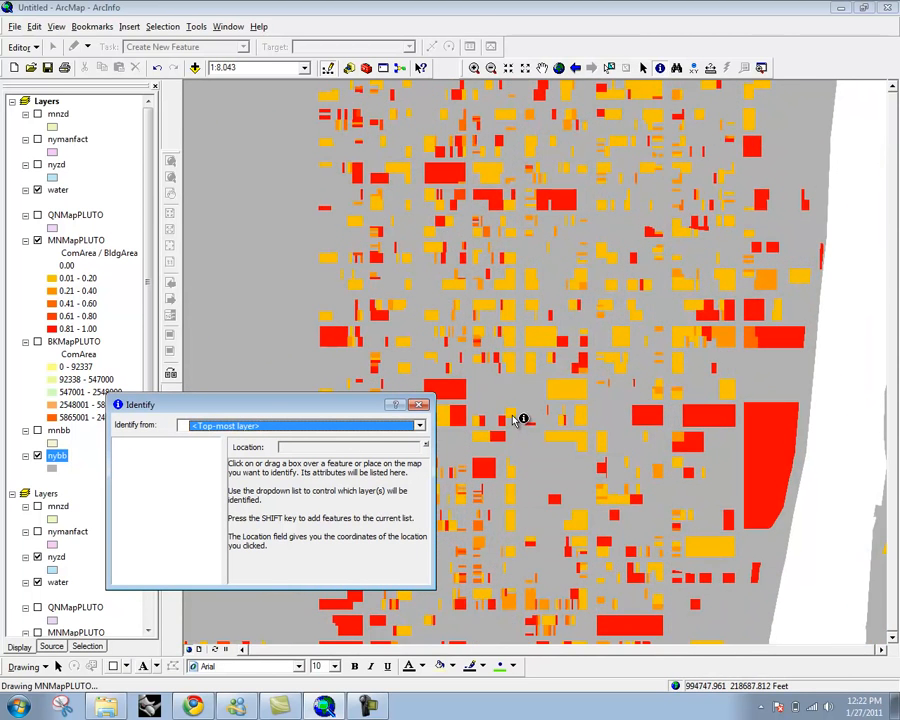
{"action": "left_click", "coordinate": [517, 418]}
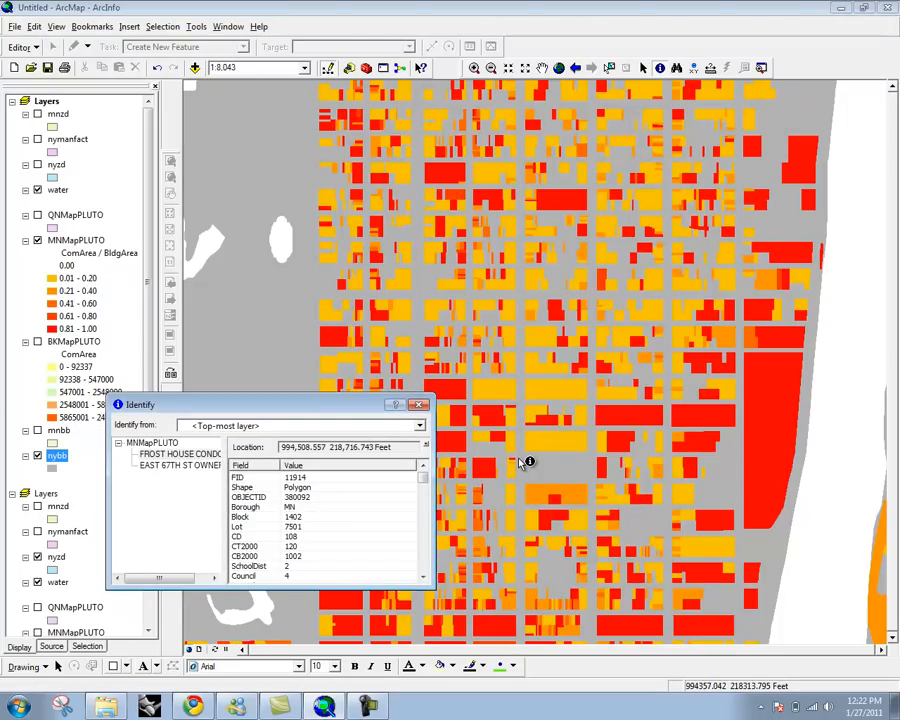
{"action": "left_click_drag", "start_coordinate": [353, 408], "coordinate": [316, 175]}
{"action": "left_click_drag", "start_coordinate": [345, 355], "coordinate": [345, 610]}
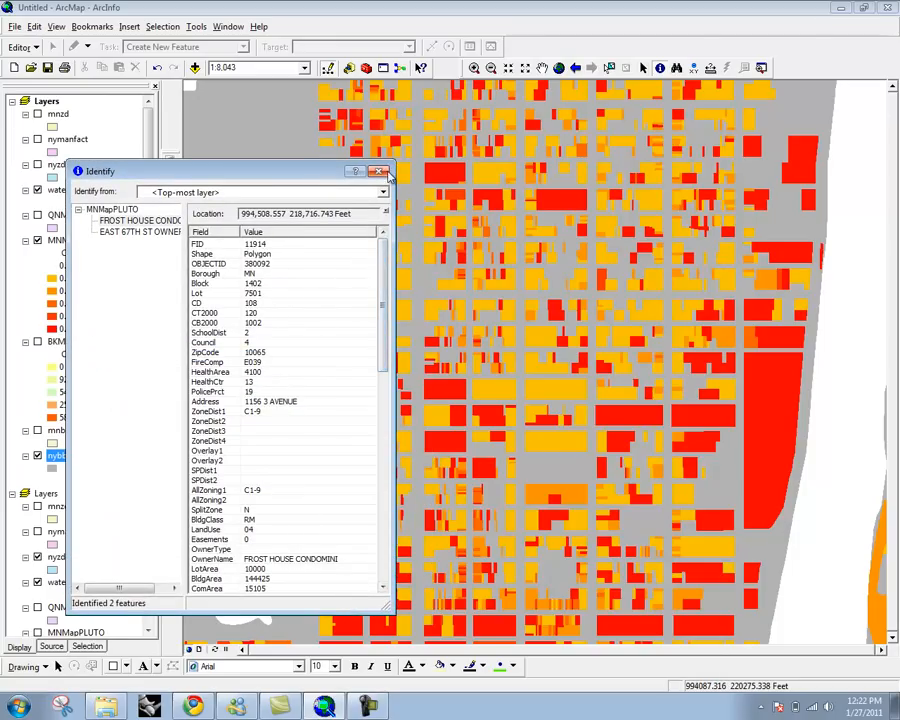
{"action": "left_click", "coordinate": [380, 171]}
Step: Identify a Midtown parcel just south of Central Park, examine its full attribute list down to AvailFAR, and close the results
{"action": "left_click_drag", "start_coordinate": [406, 544], "coordinate": [657, 268]}
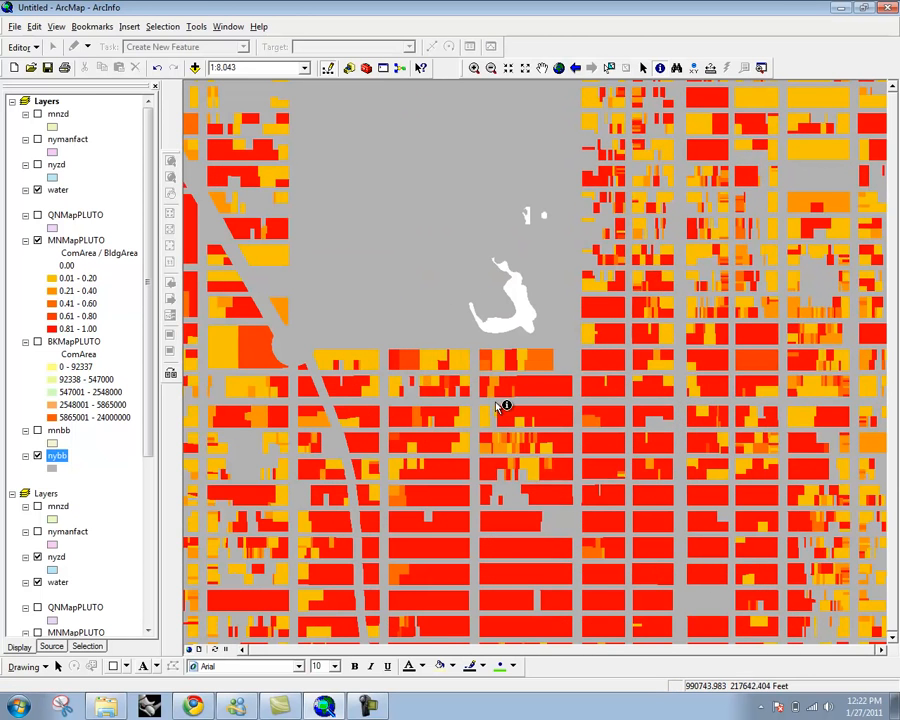
{"action": "scroll", "coordinate": [476, 418], "scroll_direction": "down", "scroll_amount": 1}
{"action": "scroll", "coordinate": [422, 514], "scroll_direction": "down", "scroll_amount": 1}
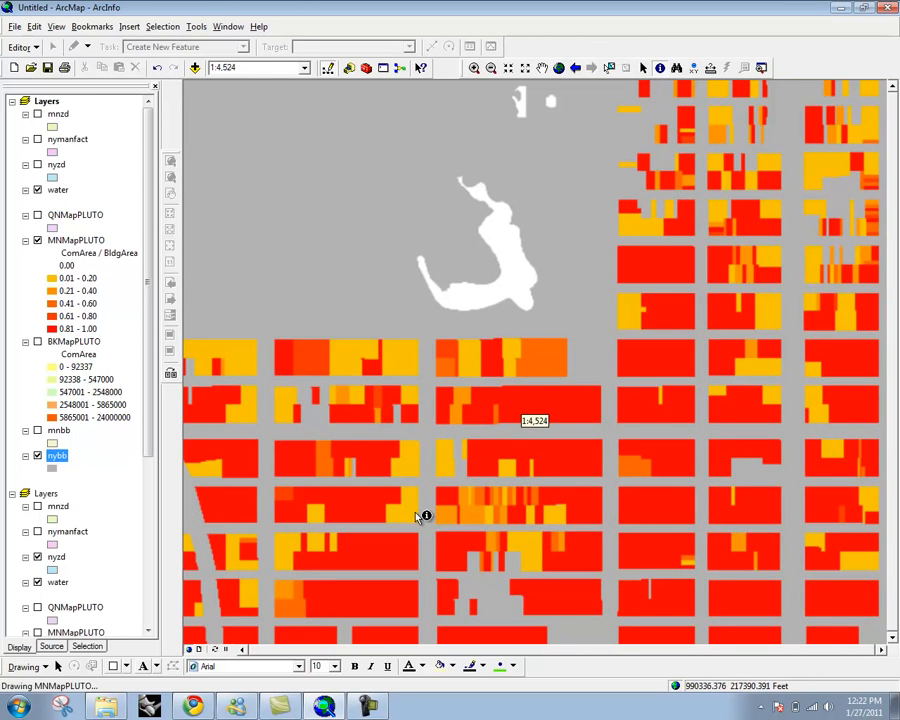
{"action": "left_click", "coordinate": [416, 514]}
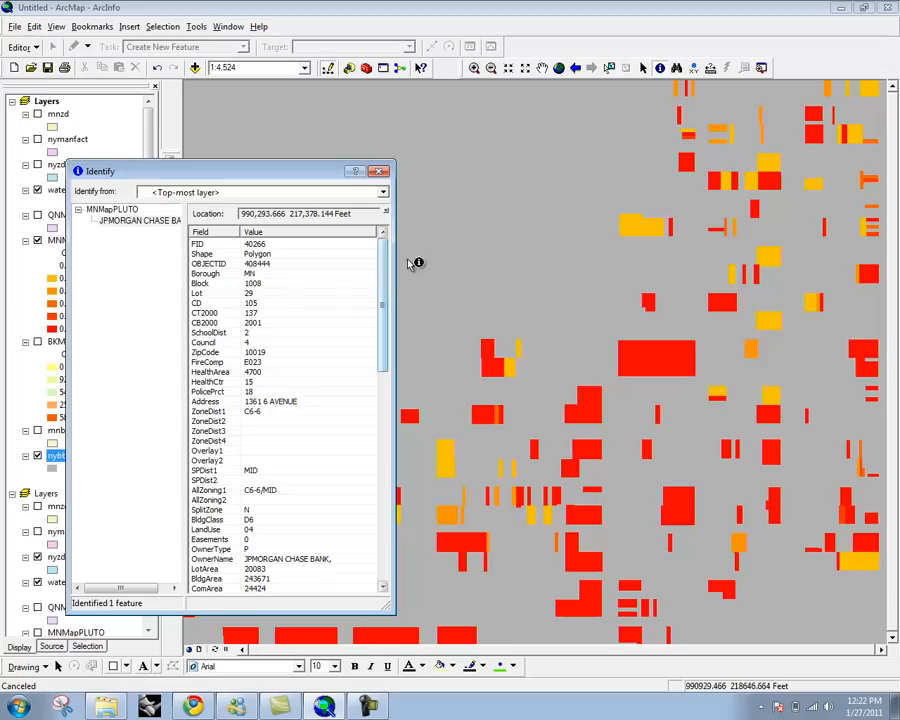
{"action": "left_click_drag", "start_coordinate": [387, 249], "coordinate": [388, 279]}
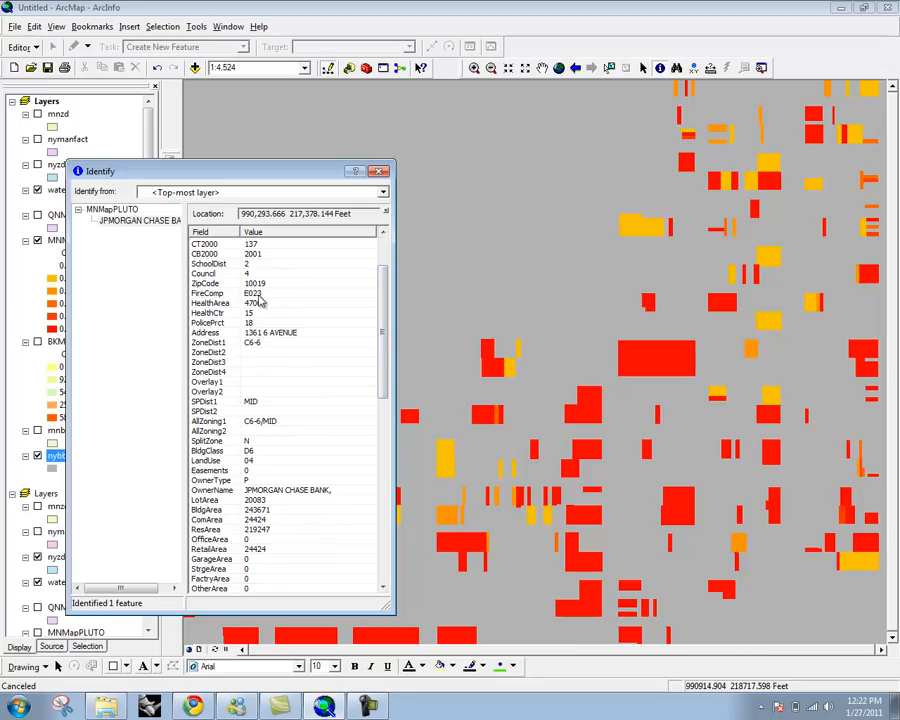
{"action": "left_click_drag", "start_coordinate": [388, 297], "coordinate": [387, 346]}
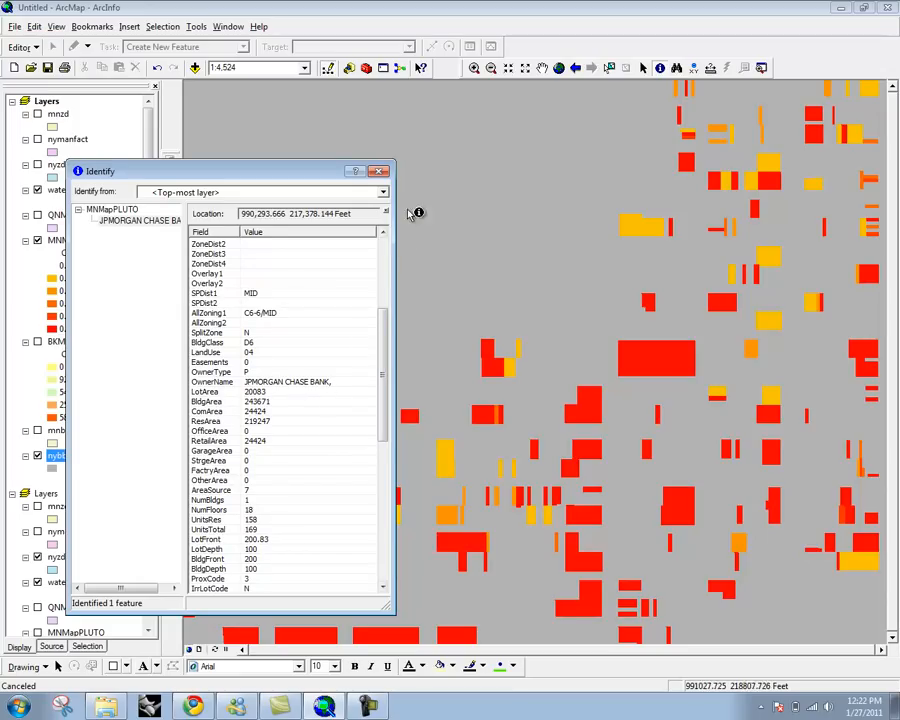
{"action": "left_click_drag", "start_coordinate": [383, 380], "coordinate": [396, 520]}
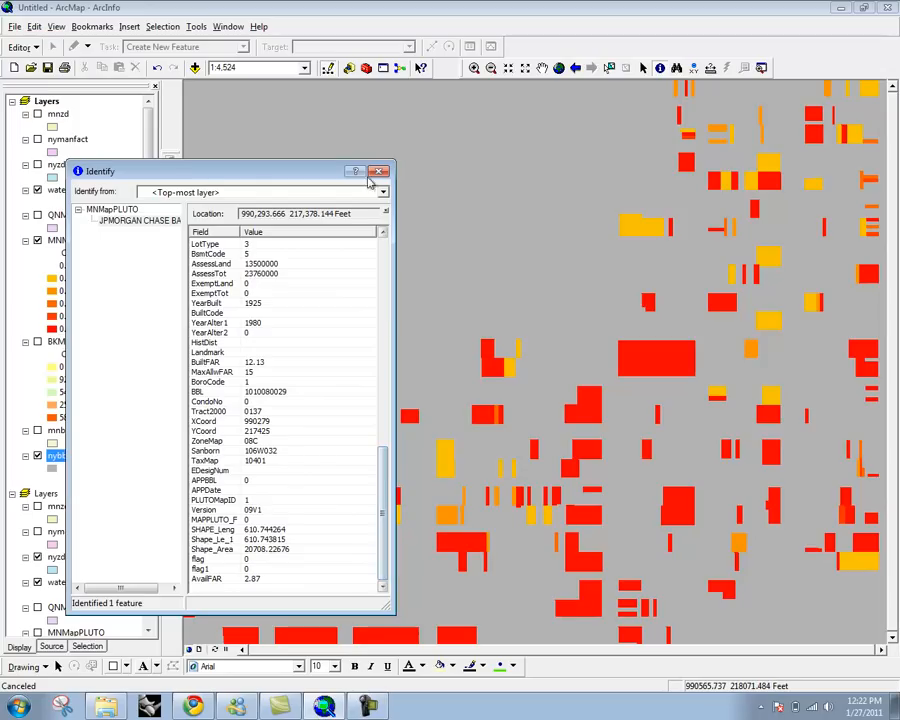
{"action": "left_click", "coordinate": [379, 171]}
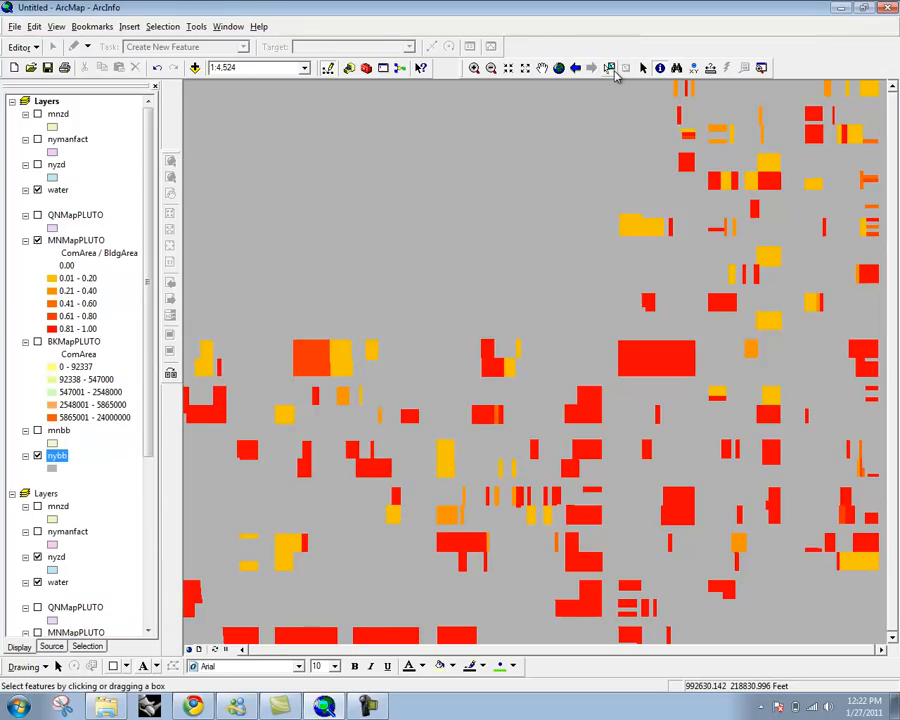
Step: Select parcels just south of Central Park, then add neighbouring parcels using the Add to Current Selection method
{"action": "left_click", "coordinate": [610, 70]}
{"action": "left_click", "coordinate": [338, 368]}
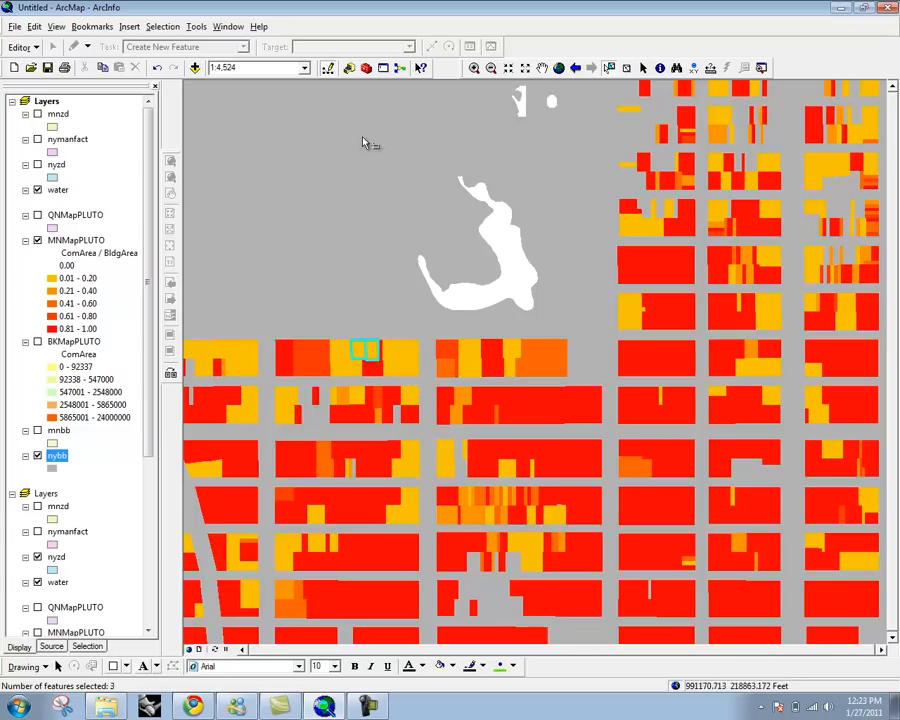
{"action": "left_click", "coordinate": [162, 26]}
{"action": "mouse_move", "coordinate": [241, 186]}
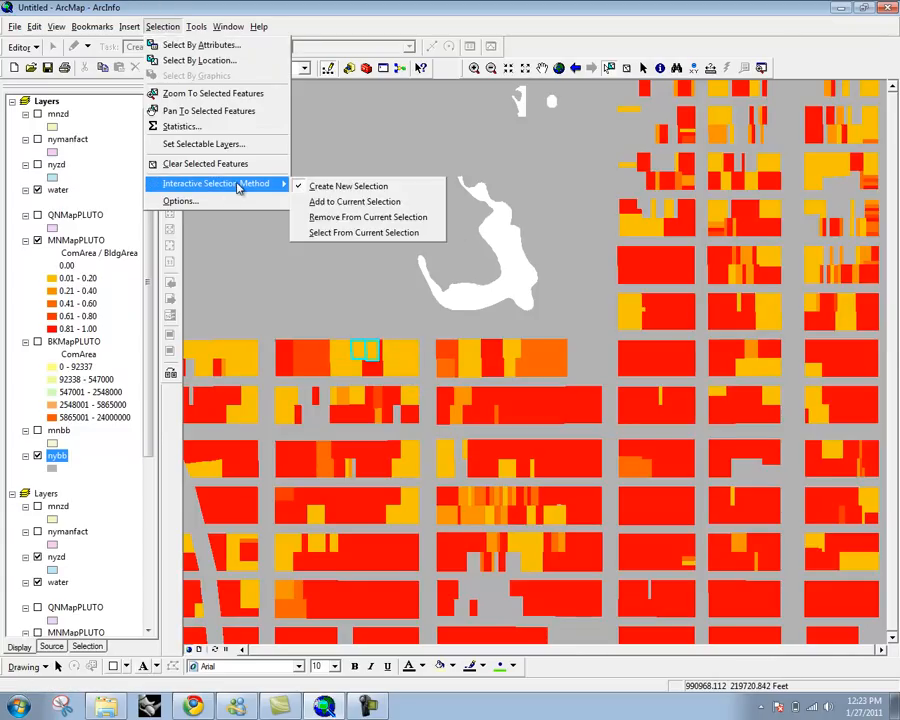
{"action": "left_click", "coordinate": [355, 204]}
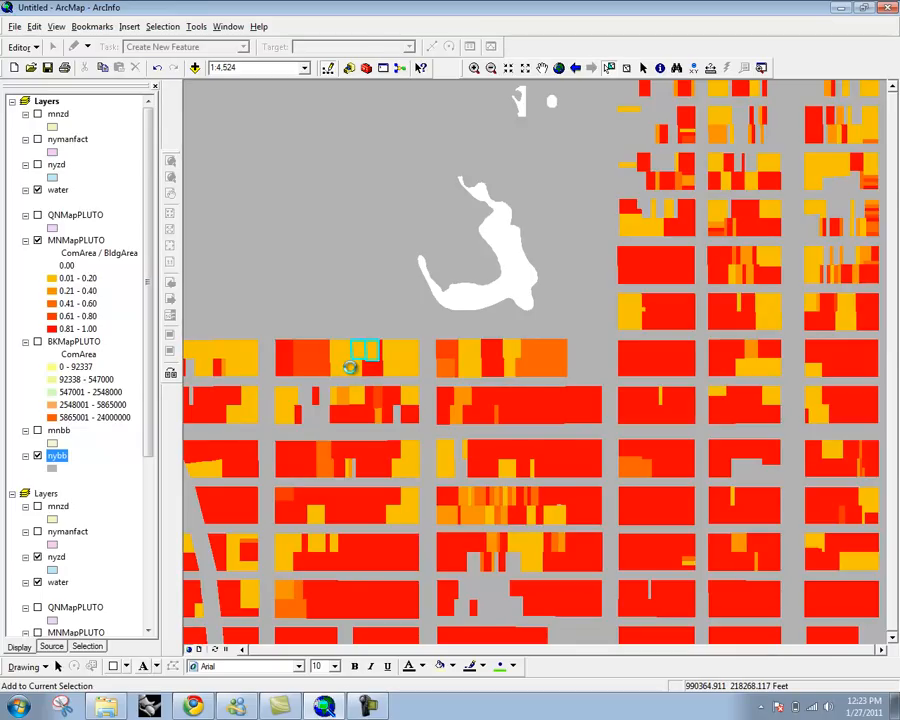
{"action": "left_click", "coordinate": [349, 364]}
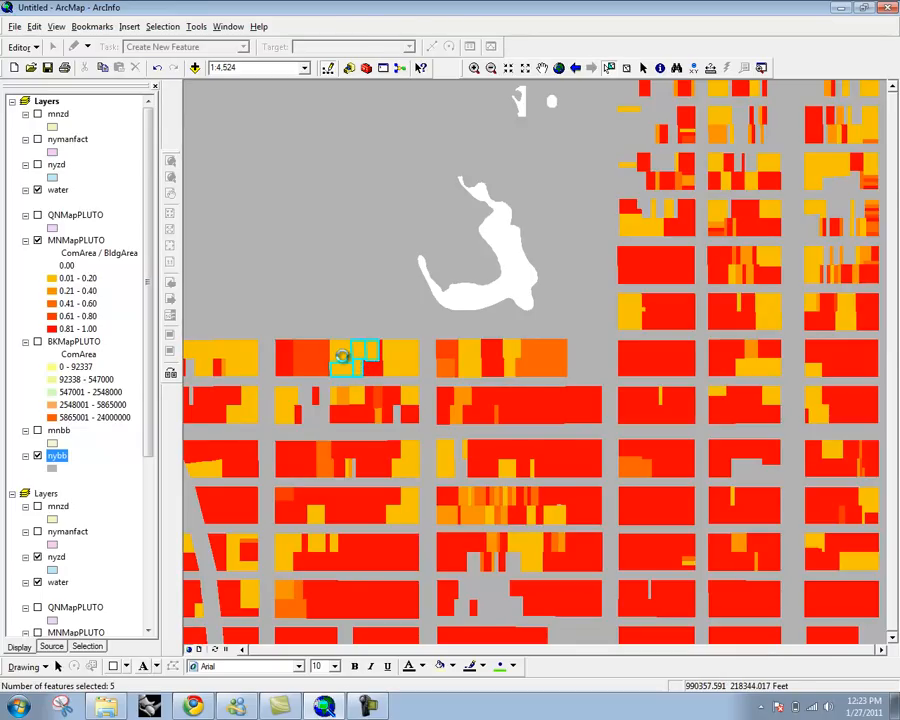
Step: Extend the selection with a box covering the Midtown blocks south of Central Park
{"action": "left_click", "coordinate": [612, 67]}
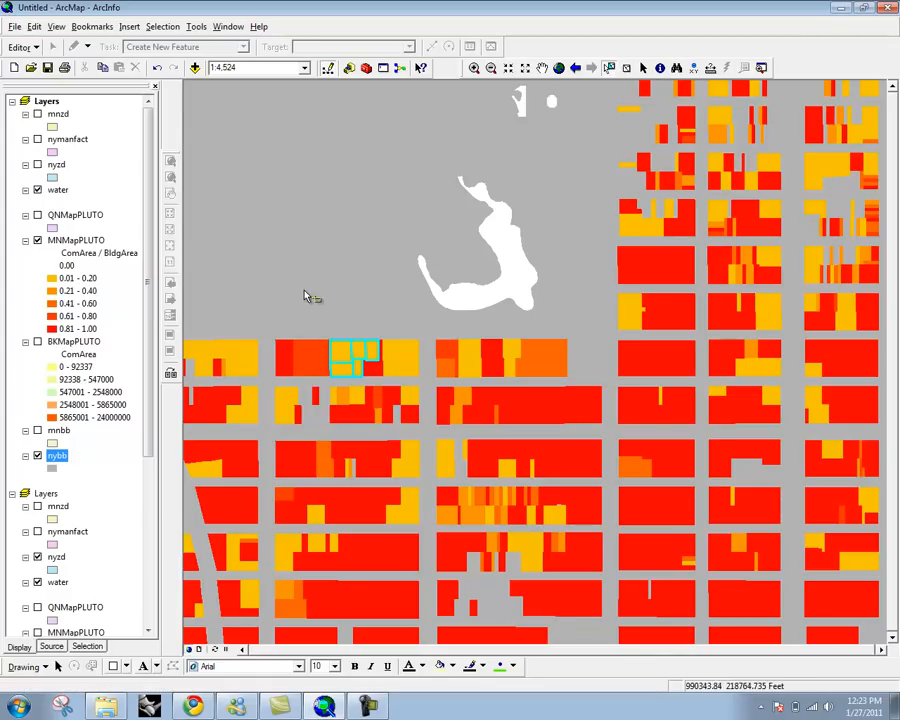
{"action": "left_click_drag", "start_coordinate": [321, 300], "coordinate": [607, 642]}
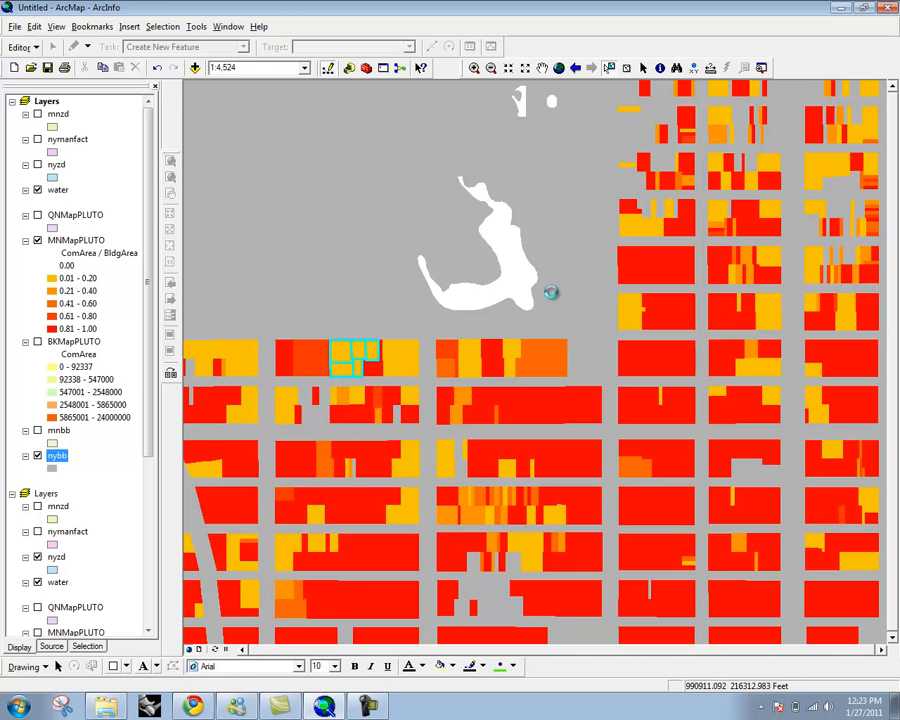
{"action": "left_click_drag", "start_coordinate": [518, 560], "coordinate": [541, 473]}
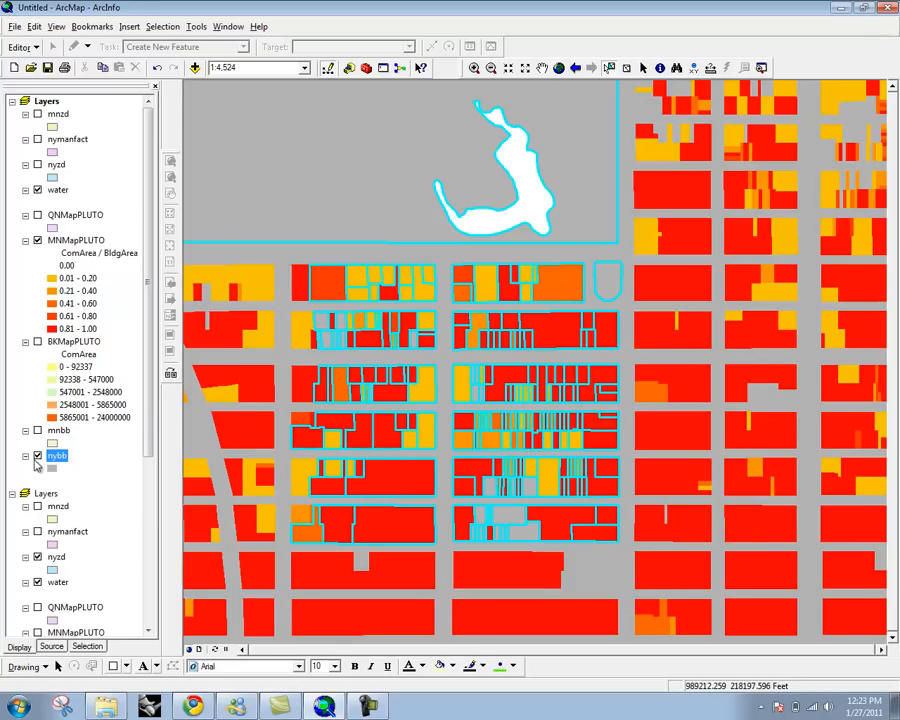
Step: Make MNMapPLUTO the only selectable layer by excluding all other layers from selection
{"action": "left_click", "coordinate": [87, 647]}
{"action": "left_click", "coordinate": [26, 101]}
{"action": "left_click", "coordinate": [26, 114]}
{"action": "left_click", "coordinate": [26, 126]}
{"action": "left_click", "coordinate": [26, 139]}
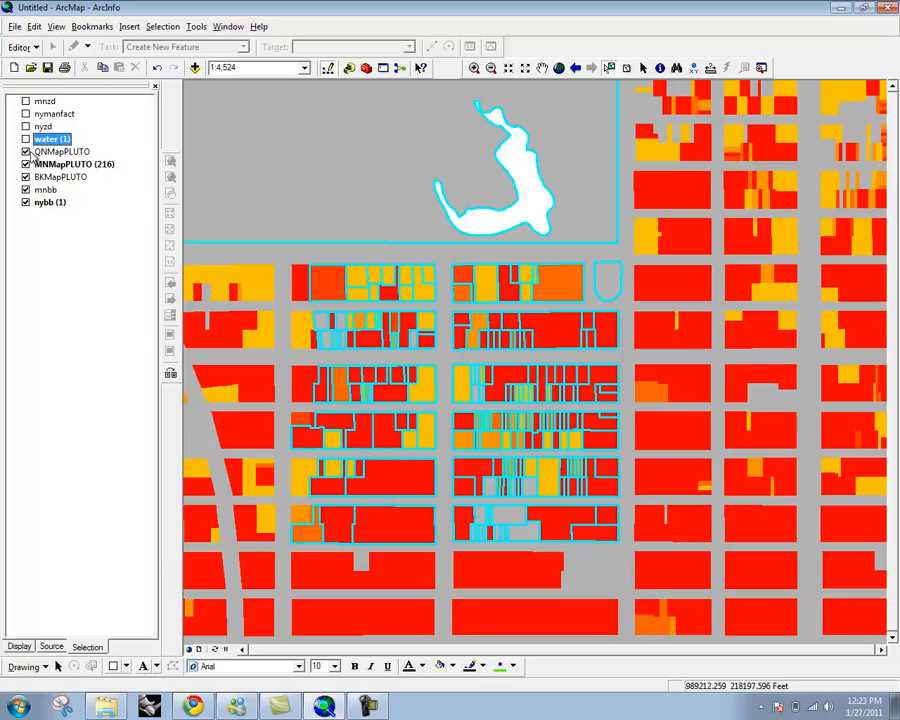
{"action": "left_click", "coordinate": [26, 151]}
{"action": "left_click", "coordinate": [26, 177]}
{"action": "left_click", "coordinate": [26, 189]}
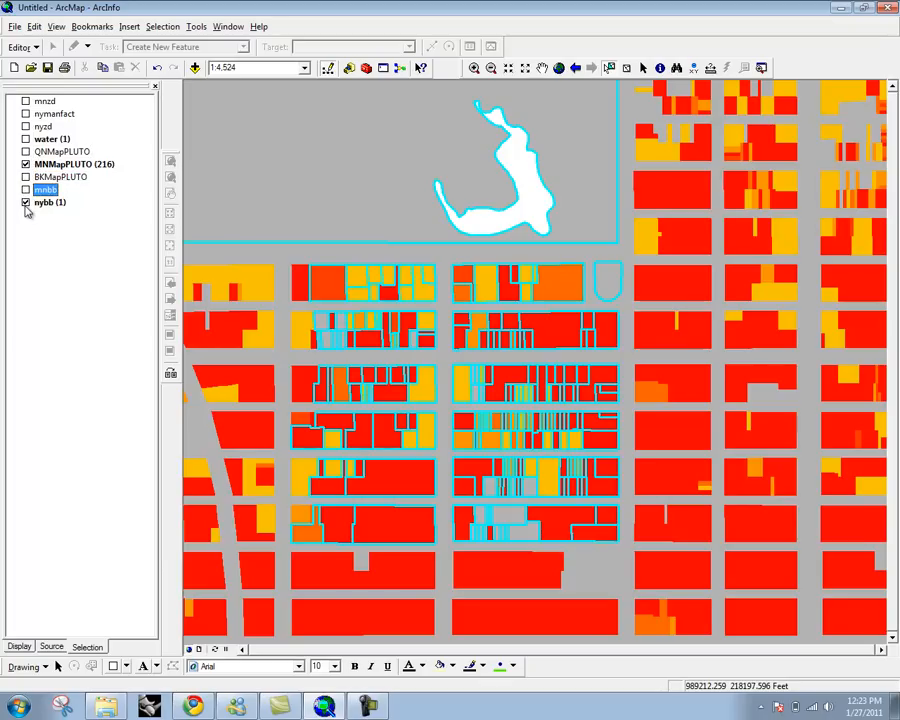
{"action": "left_click", "coordinate": [26, 202]}
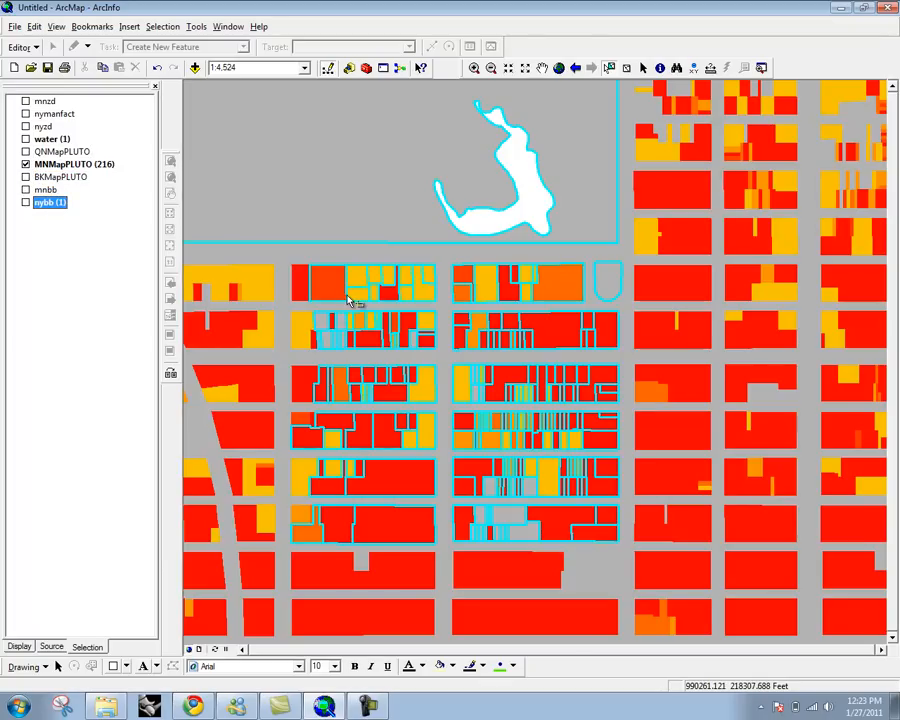
Step: Clear the selected features in all layers
{"action": "left_click", "coordinate": [162, 27]}
{"action": "left_click", "coordinate": [162, 27]}
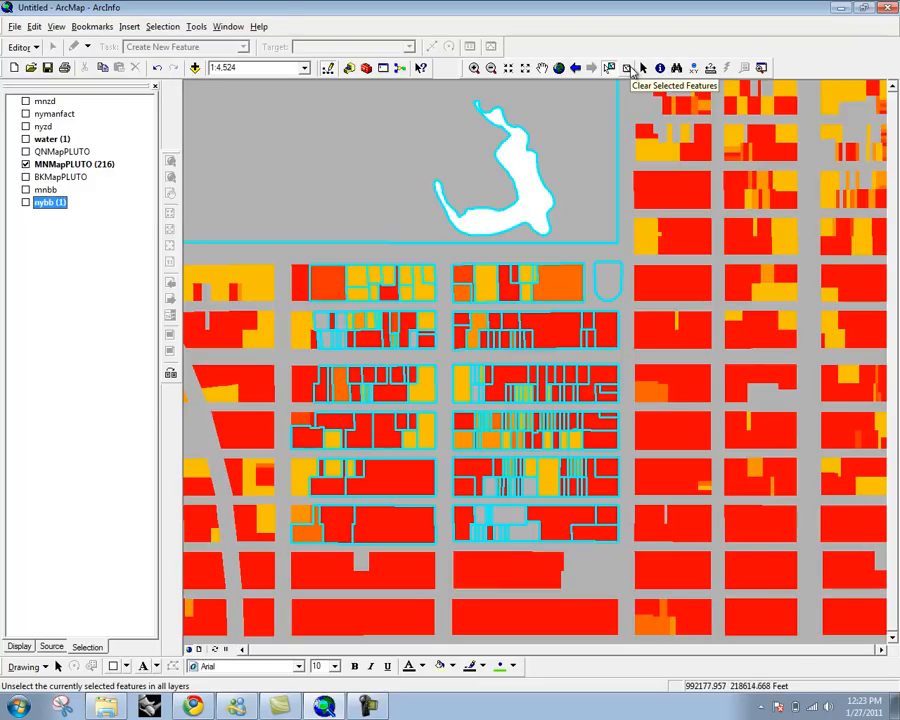
{"action": "left_click", "coordinate": [631, 71]}
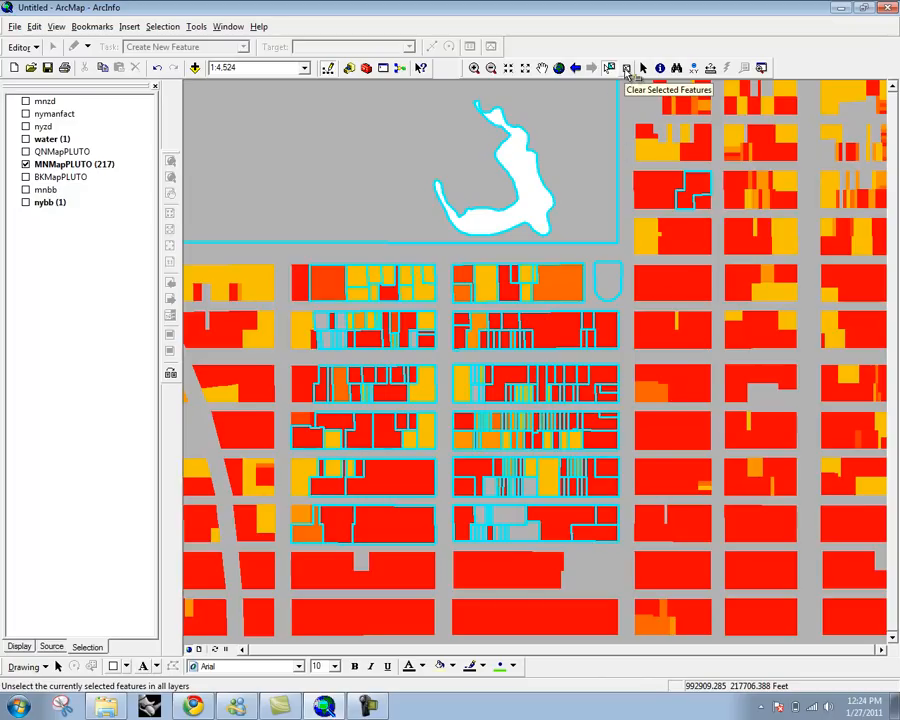
{"action": "left_click", "coordinate": [627, 72]}
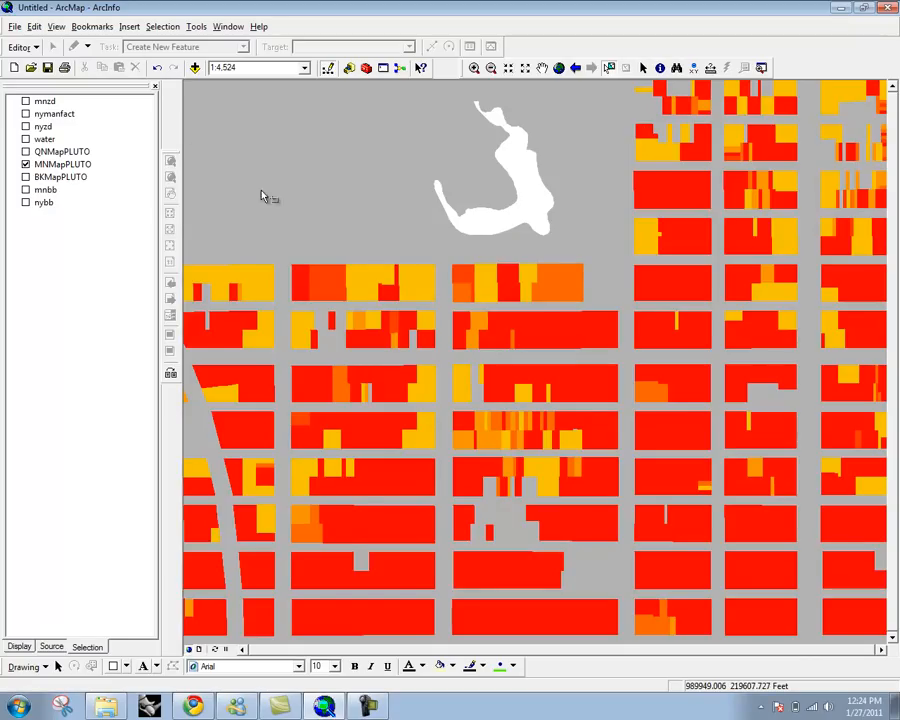
Step: Set the interactive selection method to Create New Selection and box-select the parcels in the blocks south of Central Park
{"action": "left_click", "coordinate": [162, 26]}
{"action": "mouse_move", "coordinate": [199, 190]}
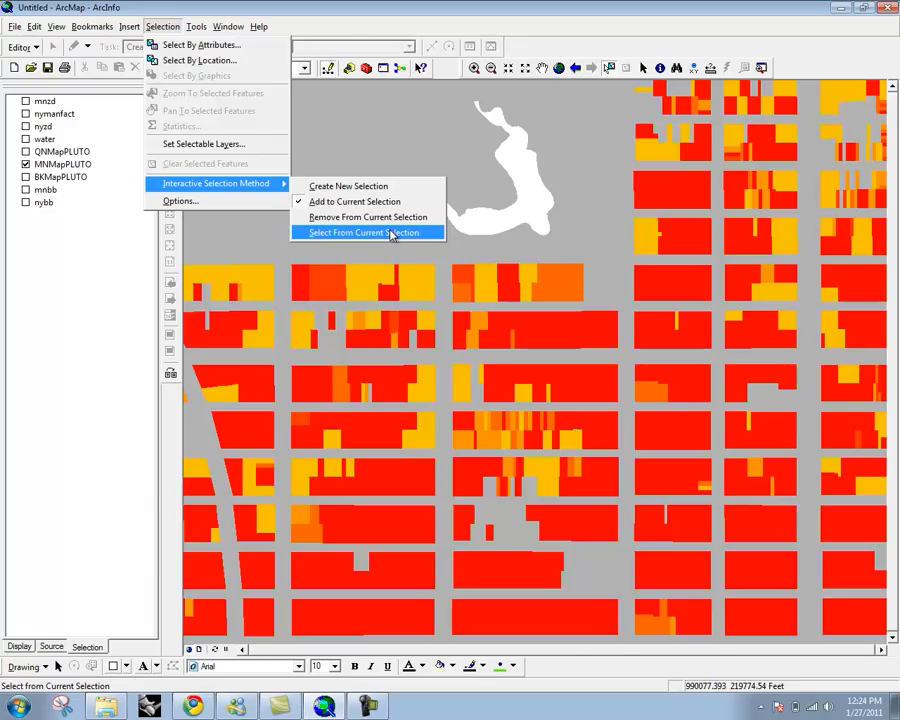
{"action": "left_click", "coordinate": [302, 188]}
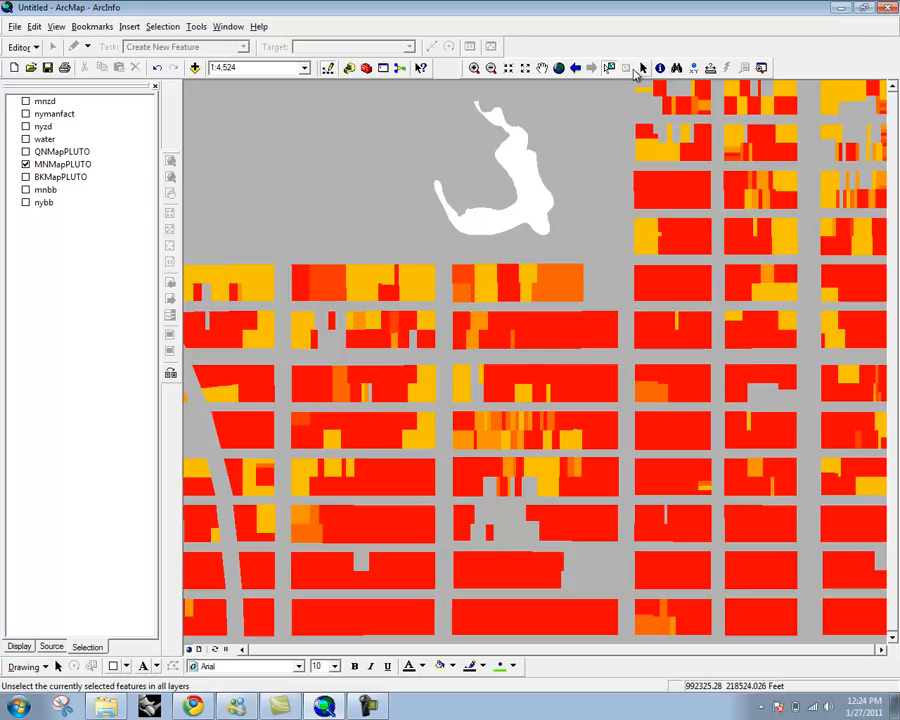
{"action": "left_click", "coordinate": [554, 331]}
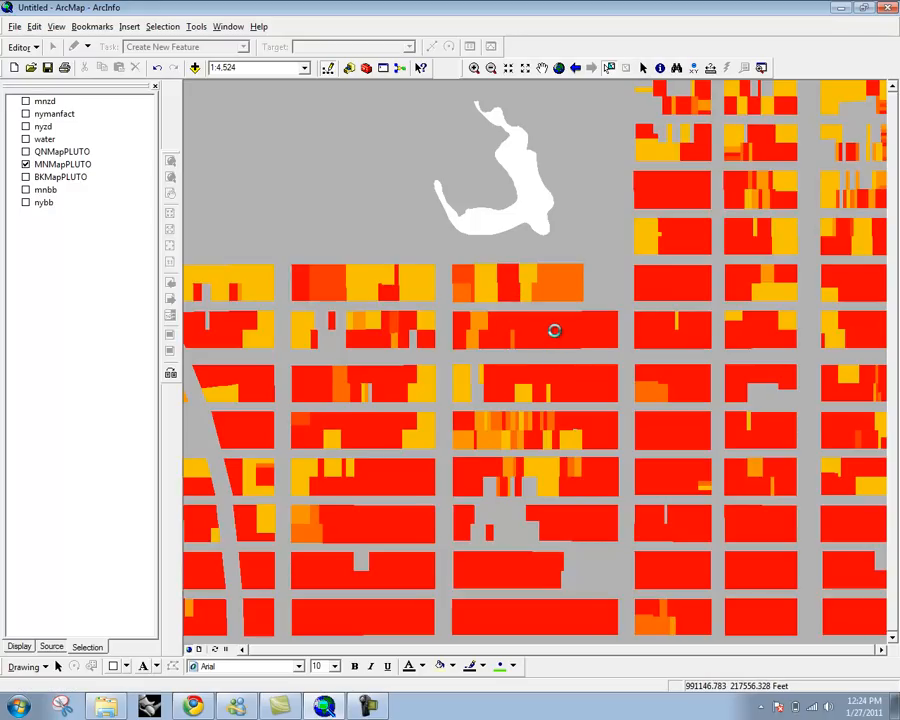
{"action": "left_click_drag", "start_coordinate": [394, 254], "coordinate": [626, 578]}
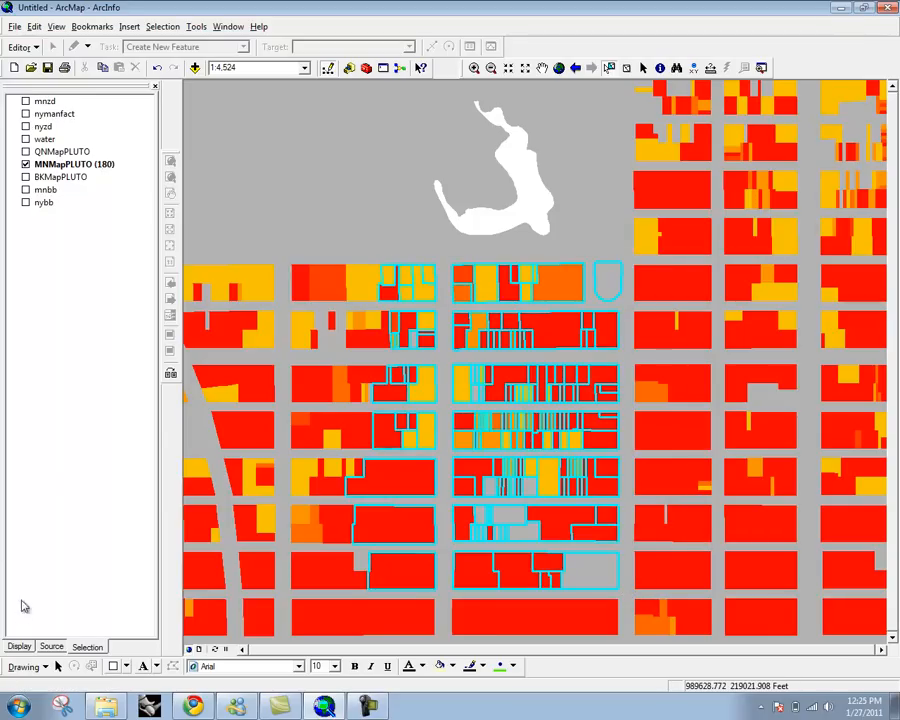
Step: Open the MNMapPLUTO attribute table, limit it to the selected records, and look through them
{"action": "left_click", "coordinate": [19, 647]}
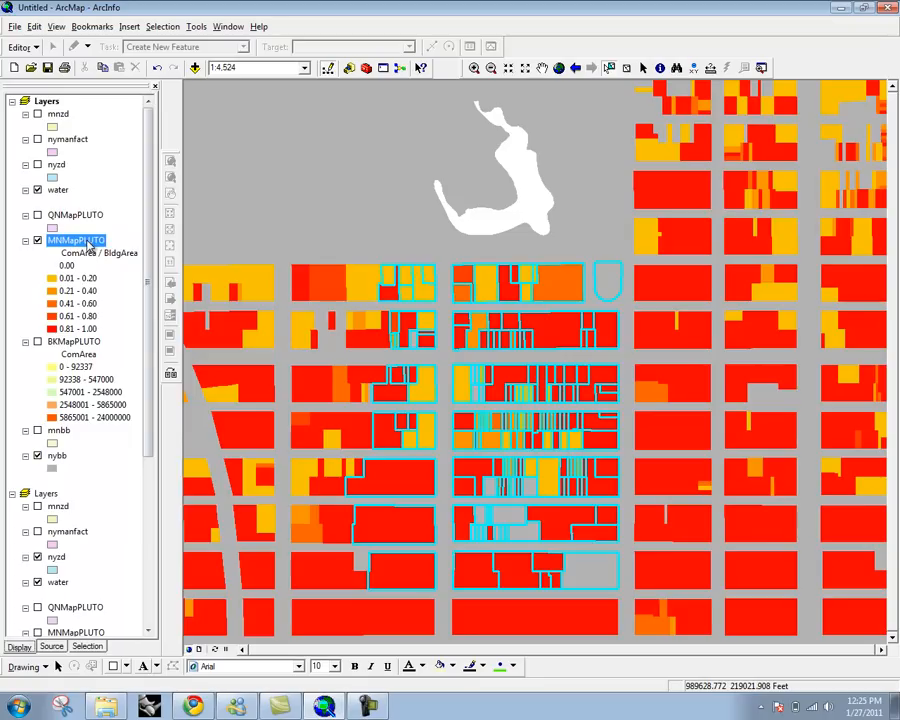
{"action": "right_click", "coordinate": [90, 244]}
{"action": "left_click", "coordinate": [112, 284]}
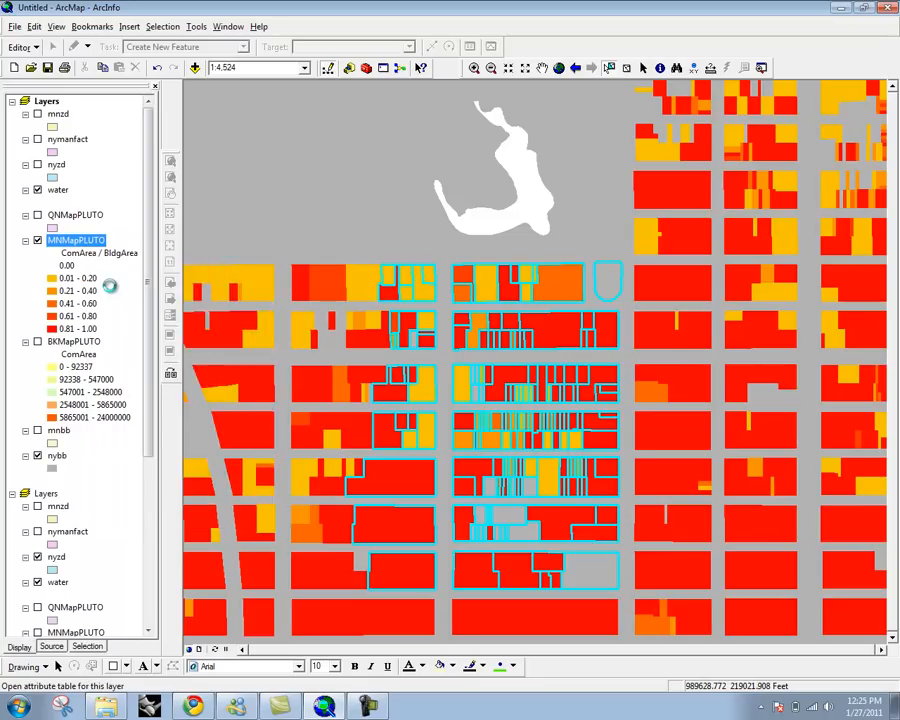
{"action": "left_click_drag", "start_coordinate": [404, 135], "coordinate": [556, 134]}
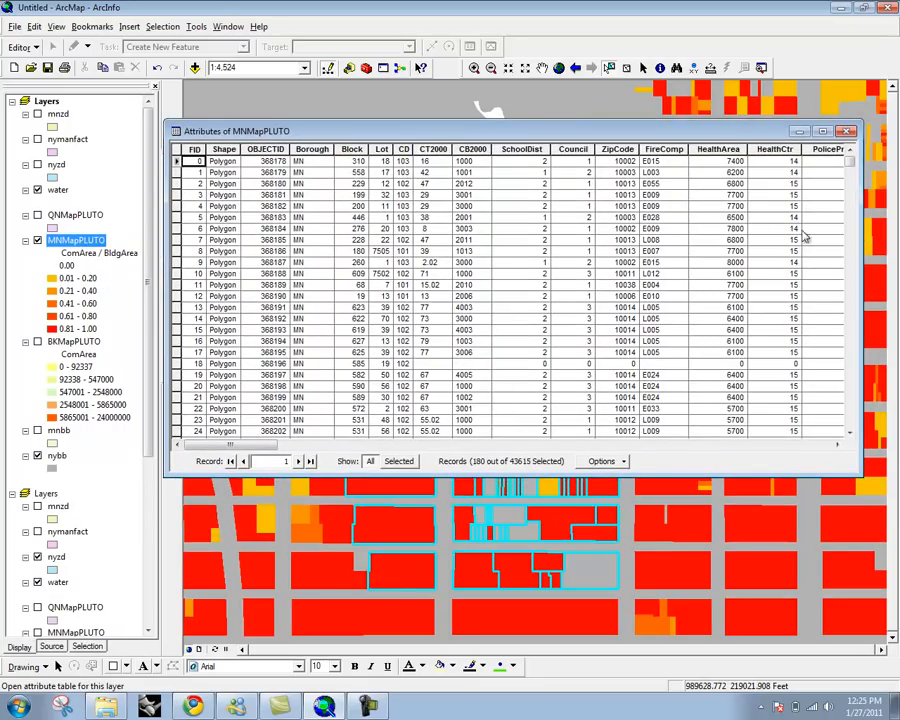
{"action": "left_click_drag", "start_coordinate": [850, 168], "coordinate": [872, 322]}
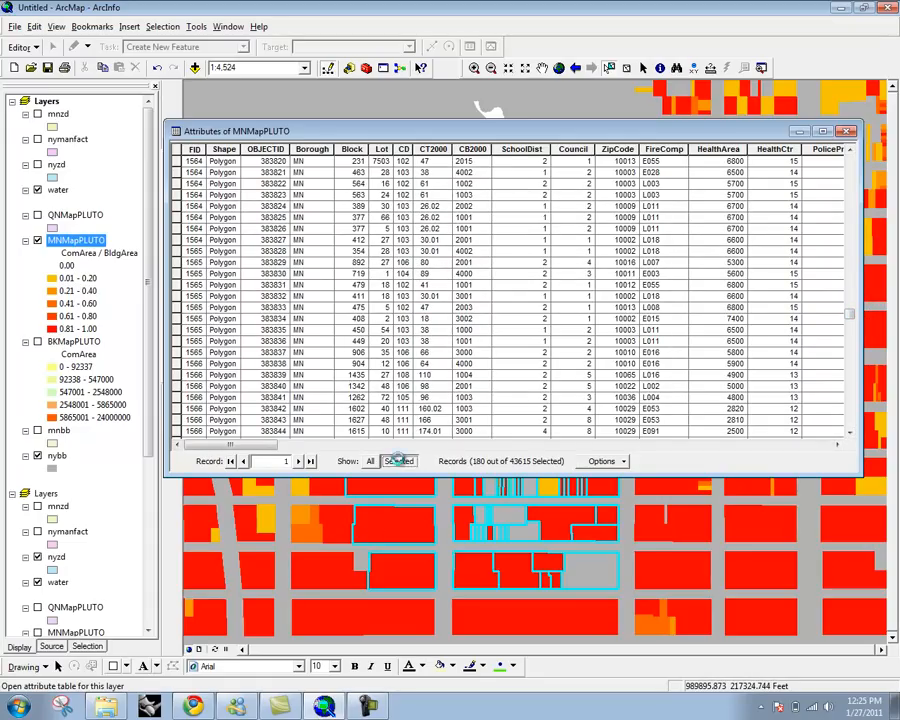
{"action": "left_click", "coordinate": [398, 461]}
{"action": "left_click_drag", "start_coordinate": [851, 178], "coordinate": [845, 425]}
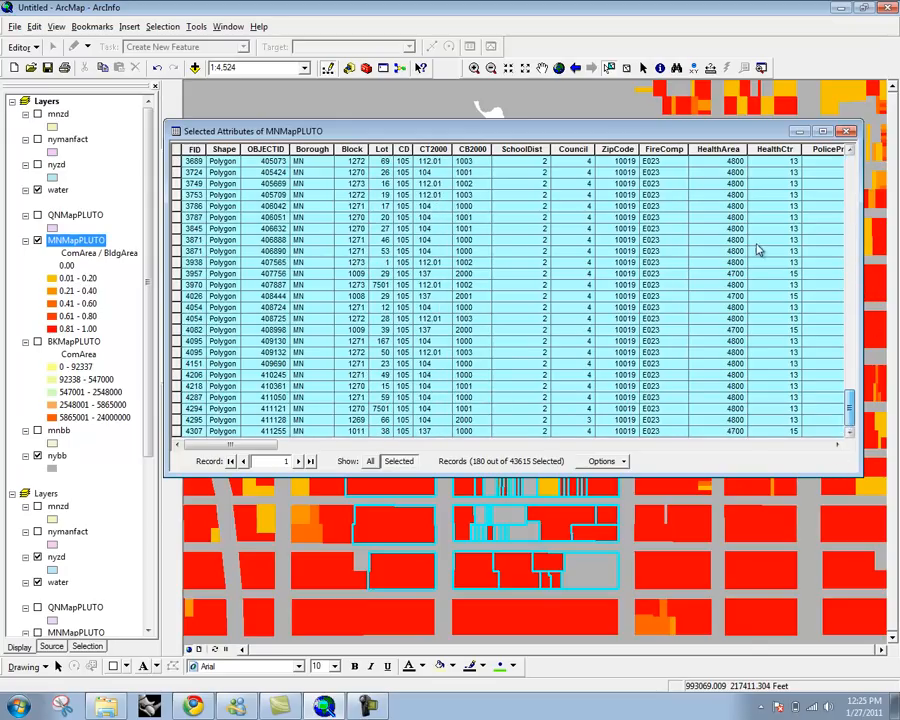
Step: Enlarge the selected-records table to examine its columns and available table options, then close it
{"action": "left_click_drag", "start_coordinate": [711, 134], "coordinate": [646, 142]}
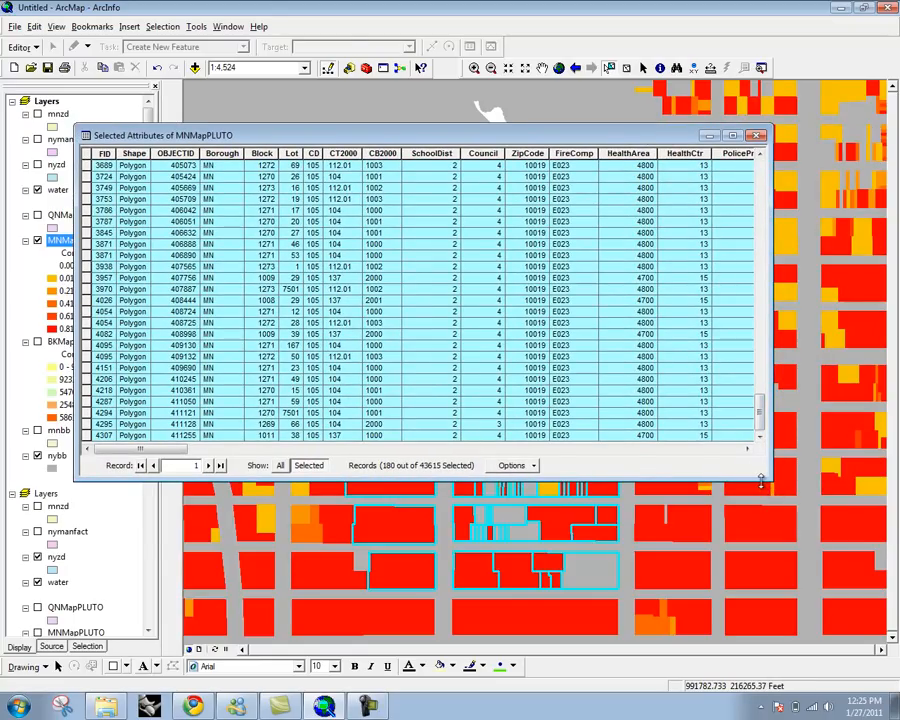
{"action": "left_click_drag", "start_coordinate": [757, 480], "coordinate": [755, 565]}
{"action": "left_click_drag", "start_coordinate": [682, 145], "coordinate": [709, 94]}
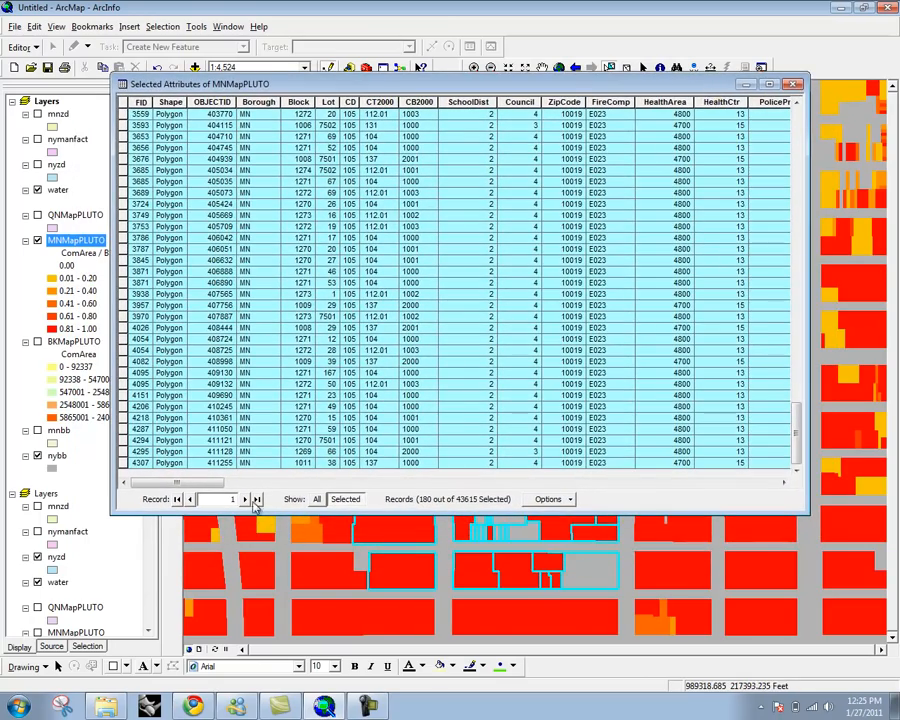
{"action": "left_click", "coordinate": [571, 500]}
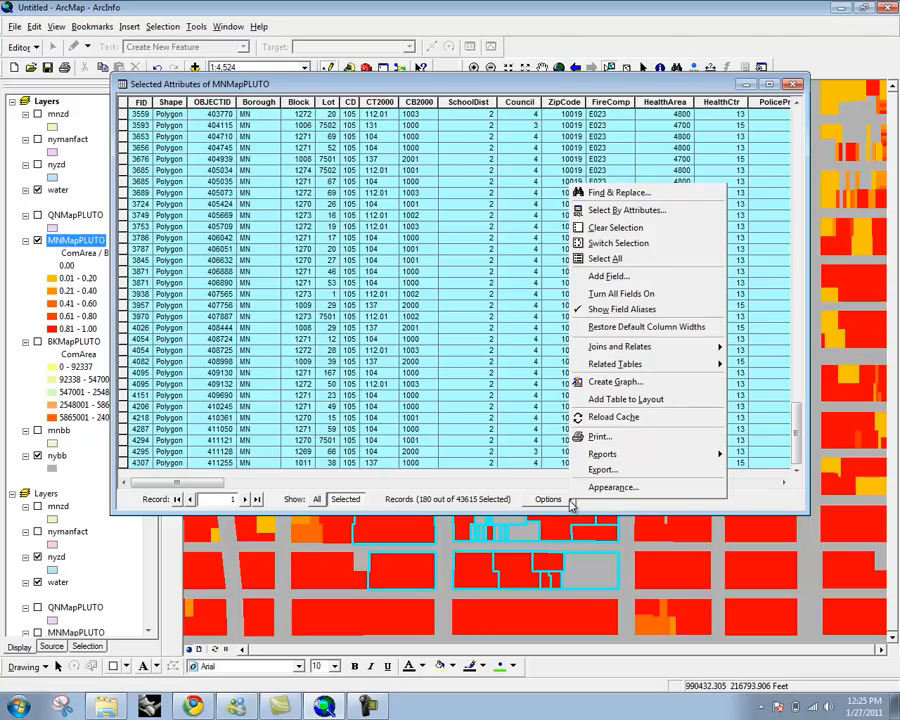
{"action": "left_click", "coordinate": [571, 500]}
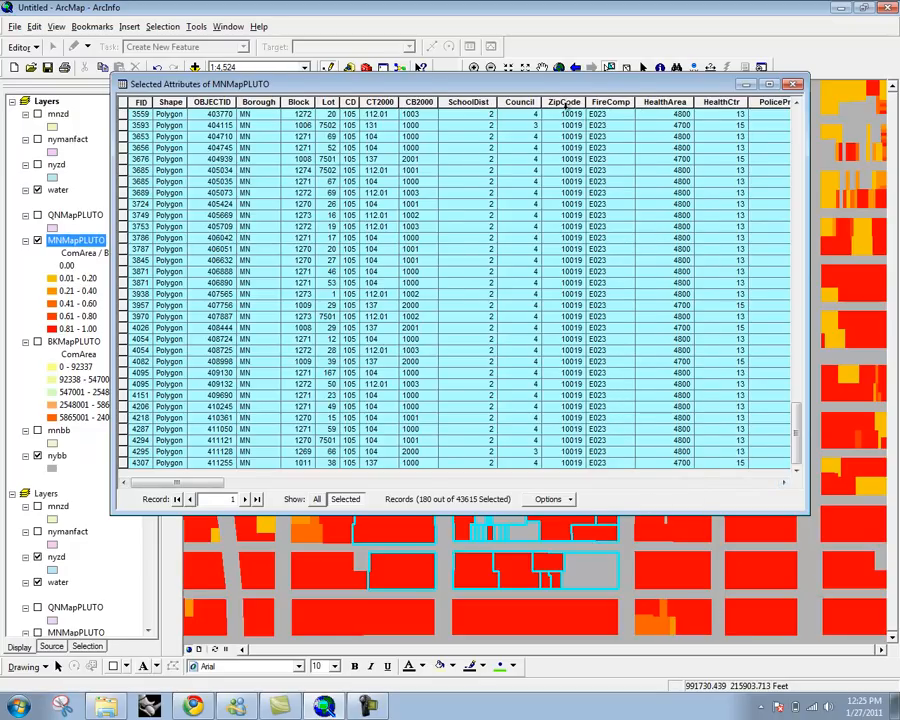
{"action": "left_click_drag", "start_coordinate": [578, 88], "coordinate": [529, 85]}
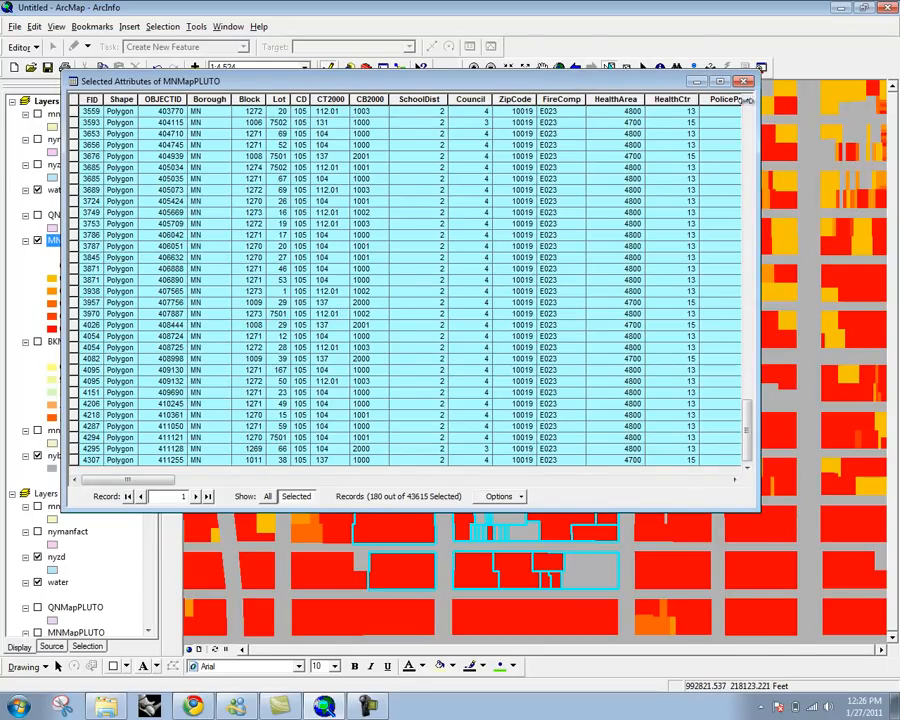
{"action": "left_click", "coordinate": [743, 82]}
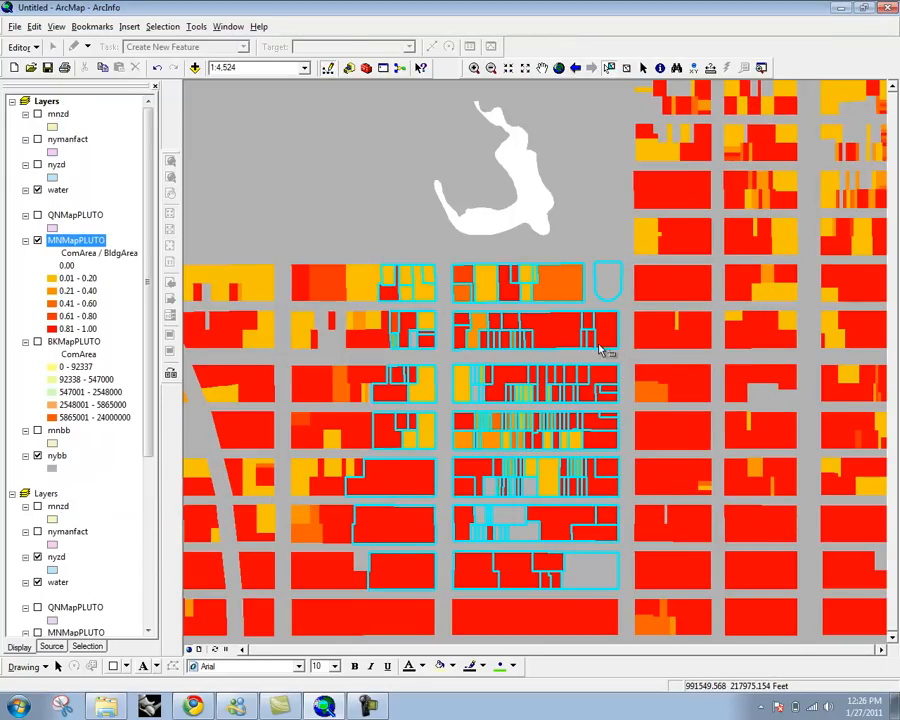
Step: Box-select the parcels on Manhattan's west side, southwest of Central Park, and zoom to the selected features
{"action": "scroll", "coordinate": [608, 349], "scroll_direction": "down", "scroll_amount": 1}
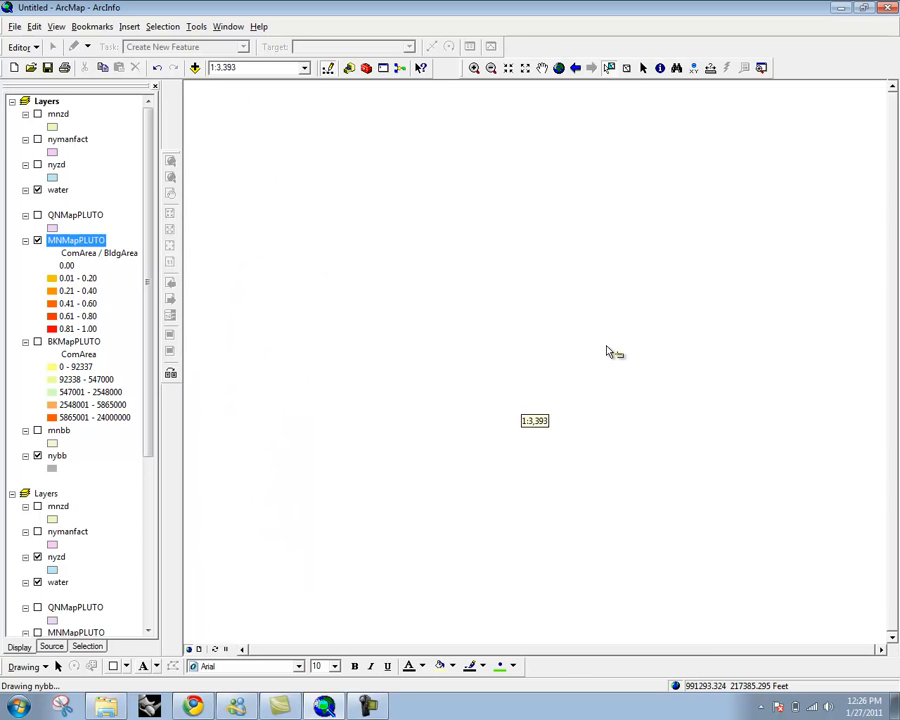
{"action": "scroll", "coordinate": [608, 352], "scroll_direction": "down", "scroll_amount": 2}
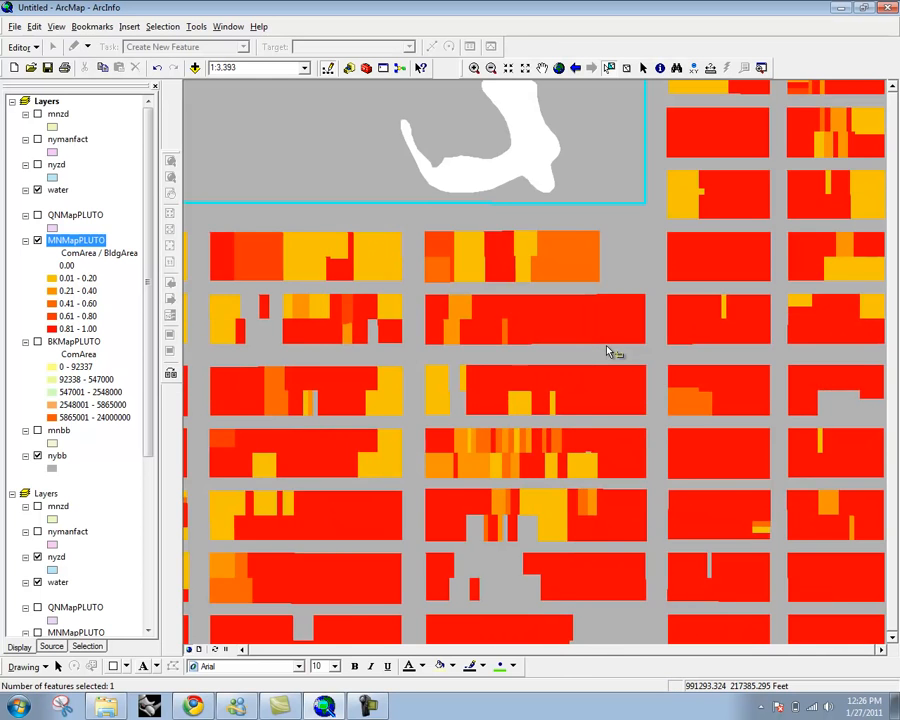
{"action": "scroll", "coordinate": [608, 355], "scroll_direction": "up", "scroll_amount": 10}
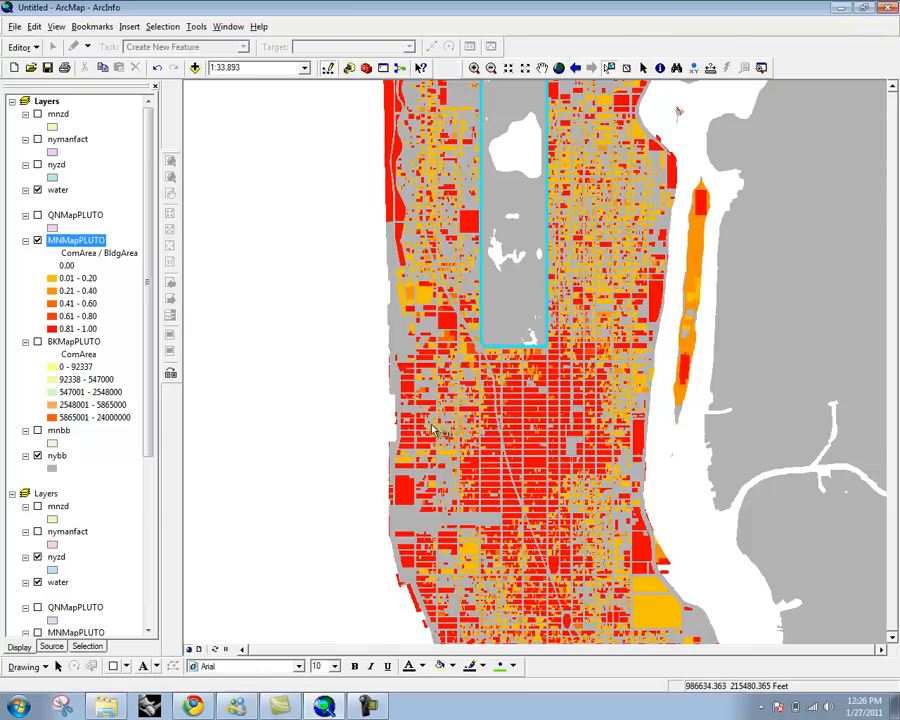
{"action": "left_click", "coordinate": [428, 422]}
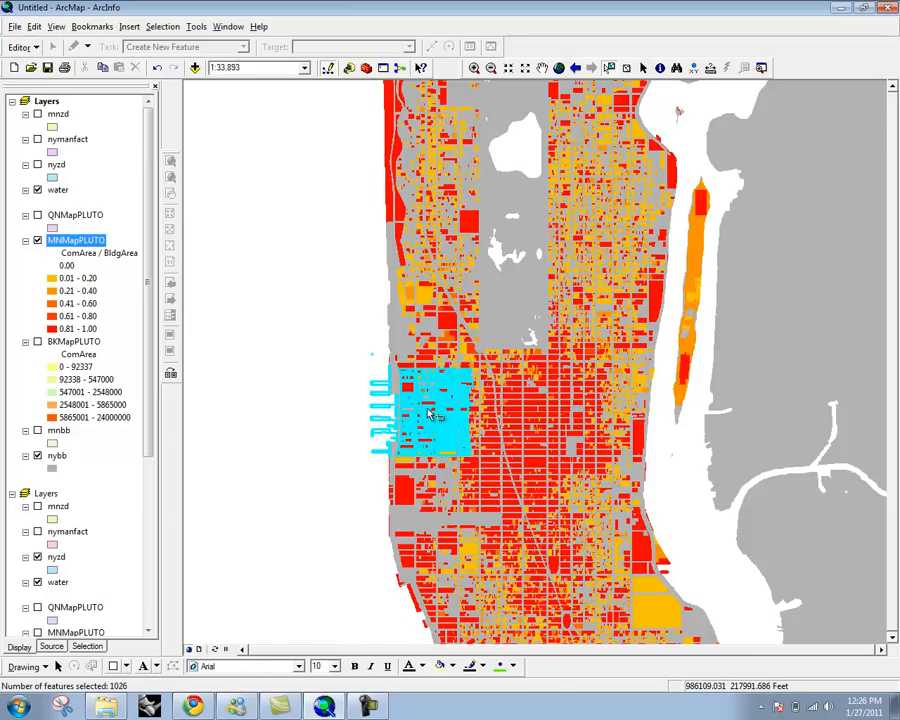
{"action": "right_click", "coordinate": [425, 412]}
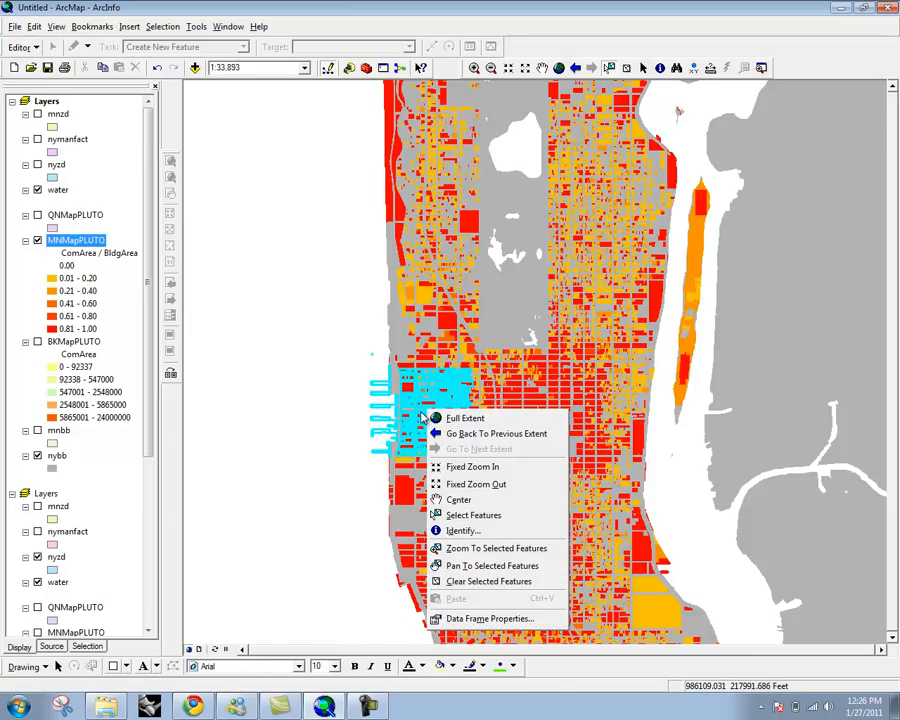
{"action": "left_click", "coordinate": [532, 548]}
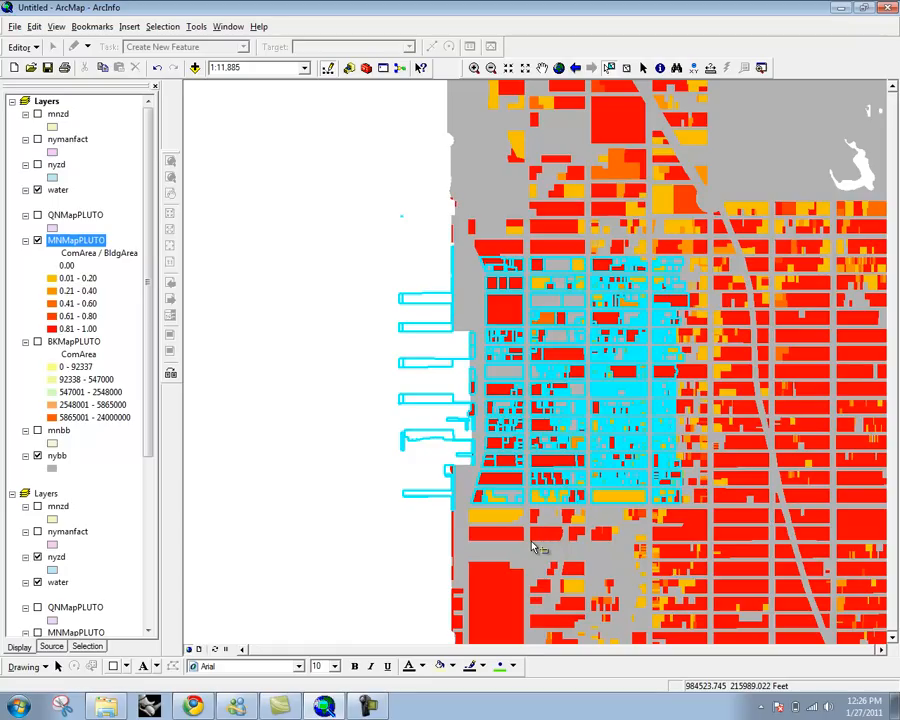
Step: Clear the west-side parcel selection and shift the map view east toward Midtown
{"action": "left_click", "coordinate": [609, 67]}
{"action": "left_click_drag", "start_coordinate": [671, 351], "coordinate": [370, 314]}
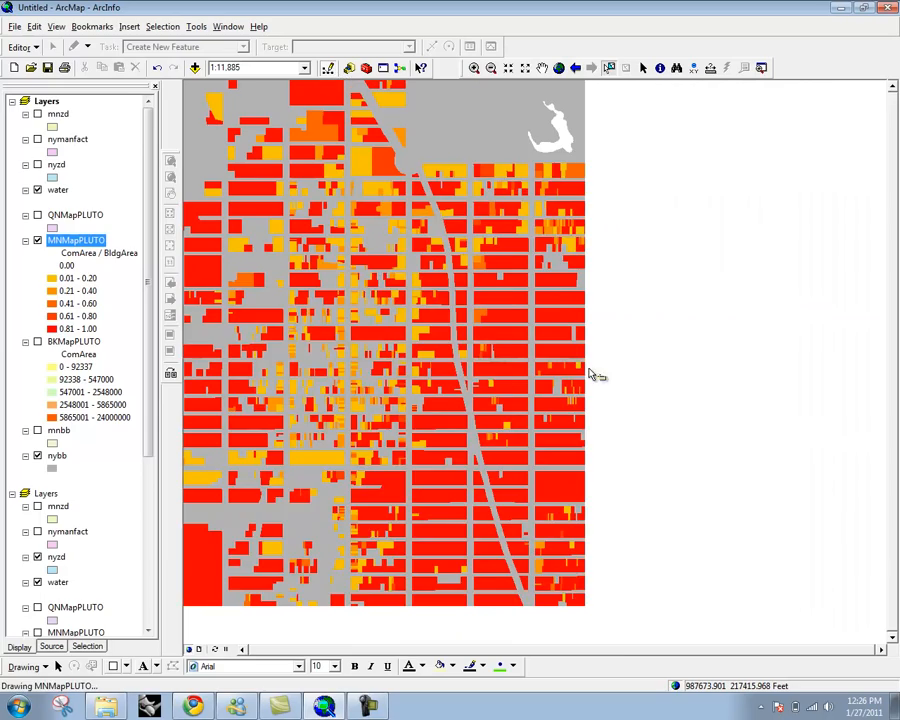
Step: Hide the MNMapPLUTO layer and show the nymanfact manufacturing zones across Manhattan and its surroundings
{"action": "scroll", "coordinate": [590, 378], "scroll_direction": "up", "scroll_amount": 4}
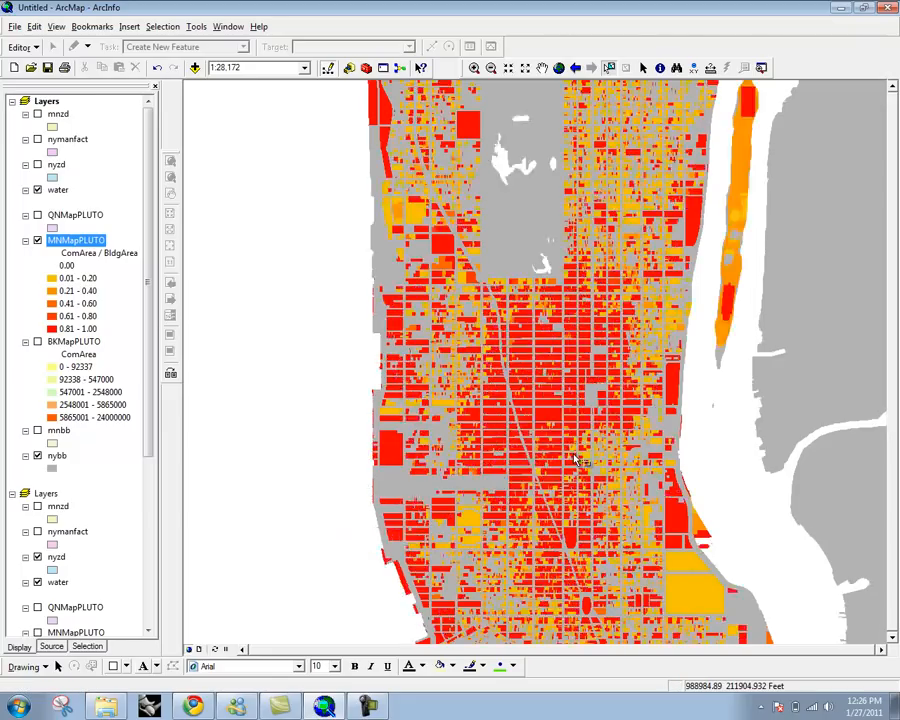
{"action": "scroll", "coordinate": [530, 415], "scroll_direction": "up", "scroll_amount": 2}
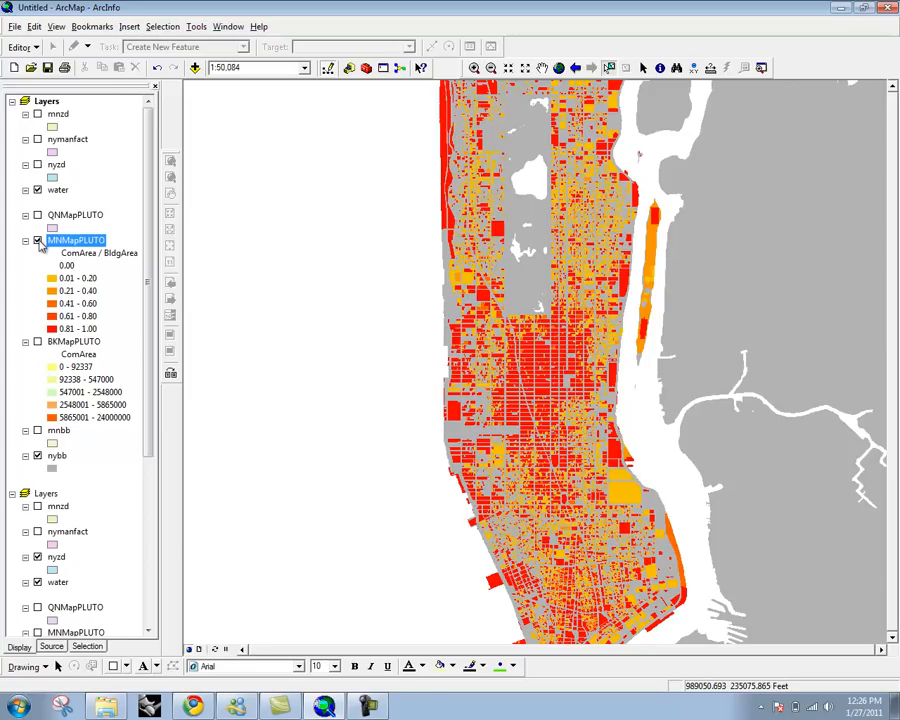
{"action": "left_click", "coordinate": [38, 241]}
{"action": "left_click", "coordinate": [38, 165]}
{"action": "left_click", "coordinate": [38, 165]}
{"action": "left_click", "coordinate": [38, 139]}
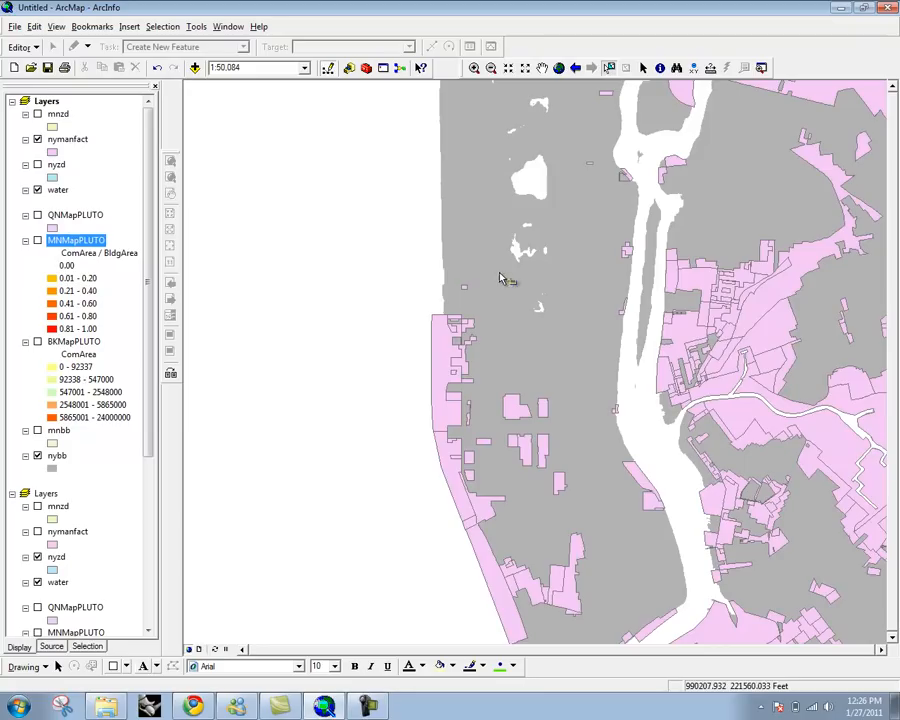
Step: Use Select By Location to select the nymanfact features that are completely within the mnbb layer
{"action": "left_click", "coordinate": [162, 28]}
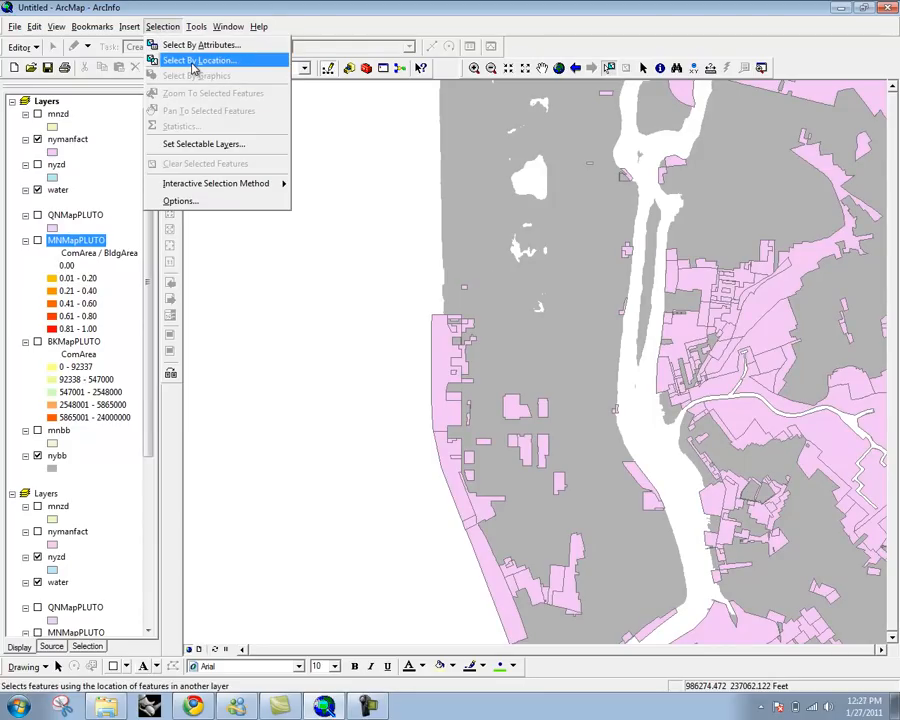
{"action": "left_click", "coordinate": [195, 62]}
{"action": "left_click_drag", "start_coordinate": [171, 26], "coordinate": [518, 160]}
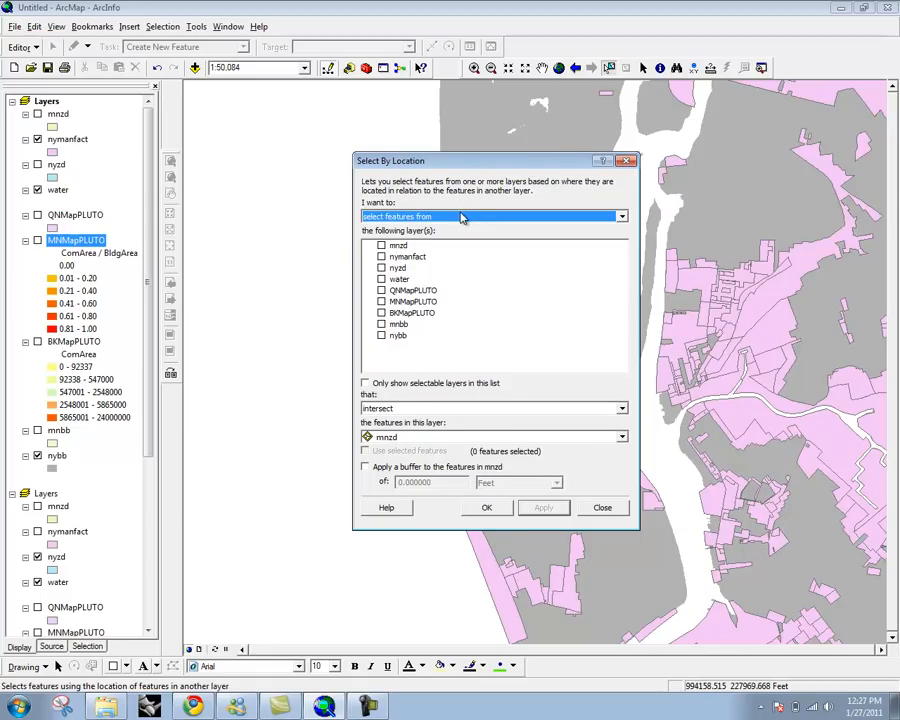
{"action": "left_click", "coordinate": [381, 256]}
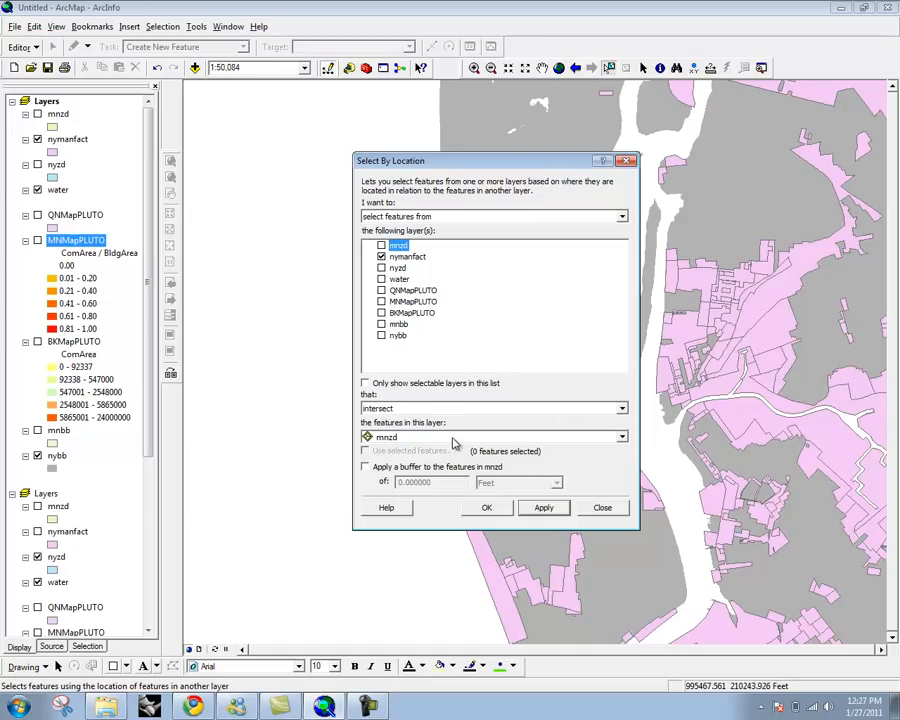
{"action": "left_click", "coordinate": [395, 412]}
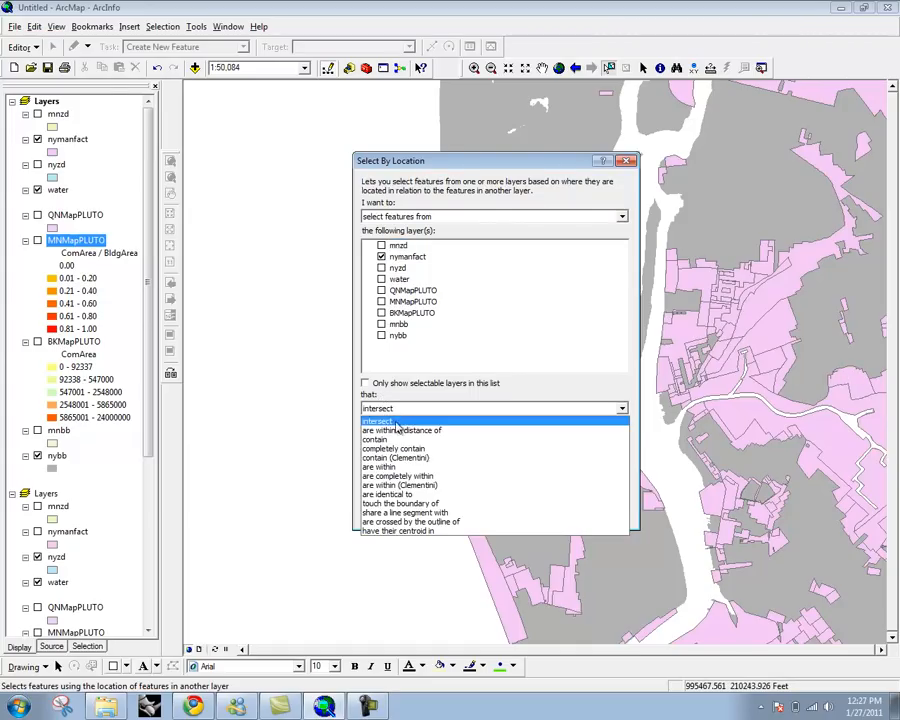
{"action": "left_click", "coordinate": [476, 477]}
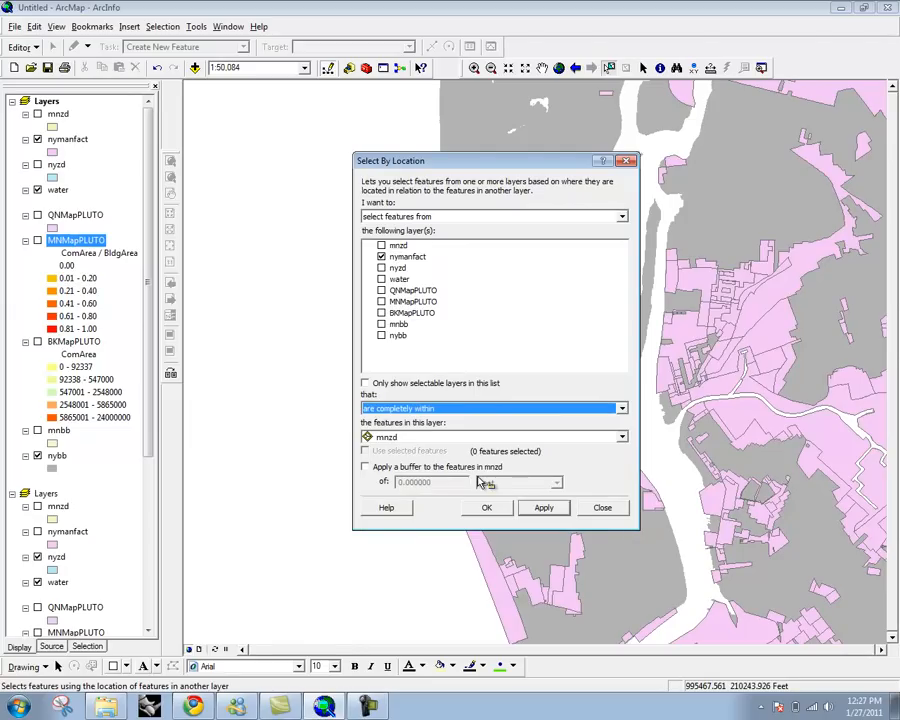
{"action": "left_click", "coordinate": [462, 440]}
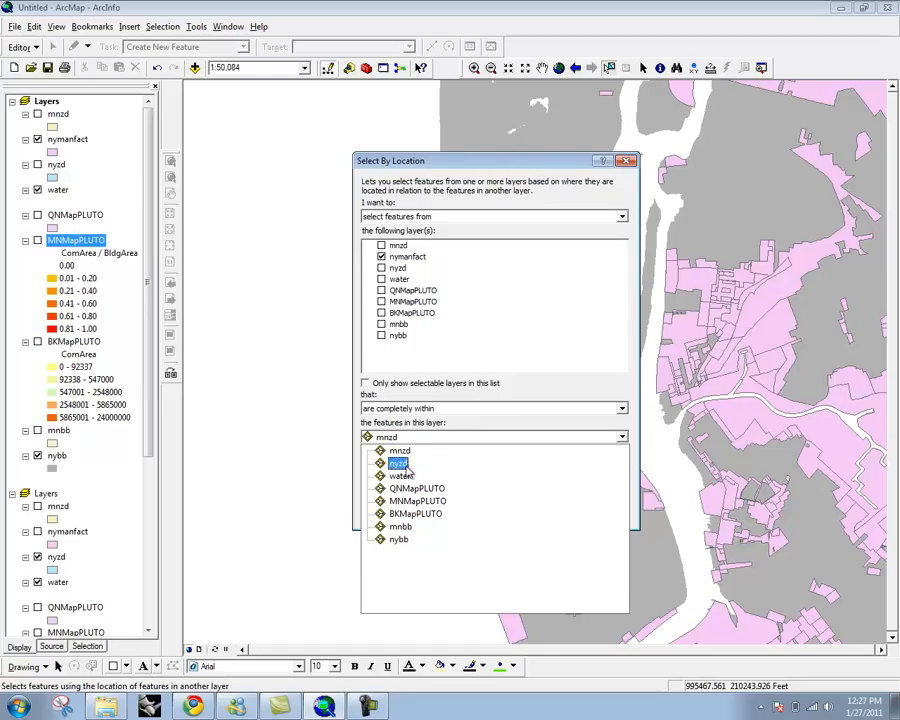
{"action": "left_click", "coordinate": [401, 527]}
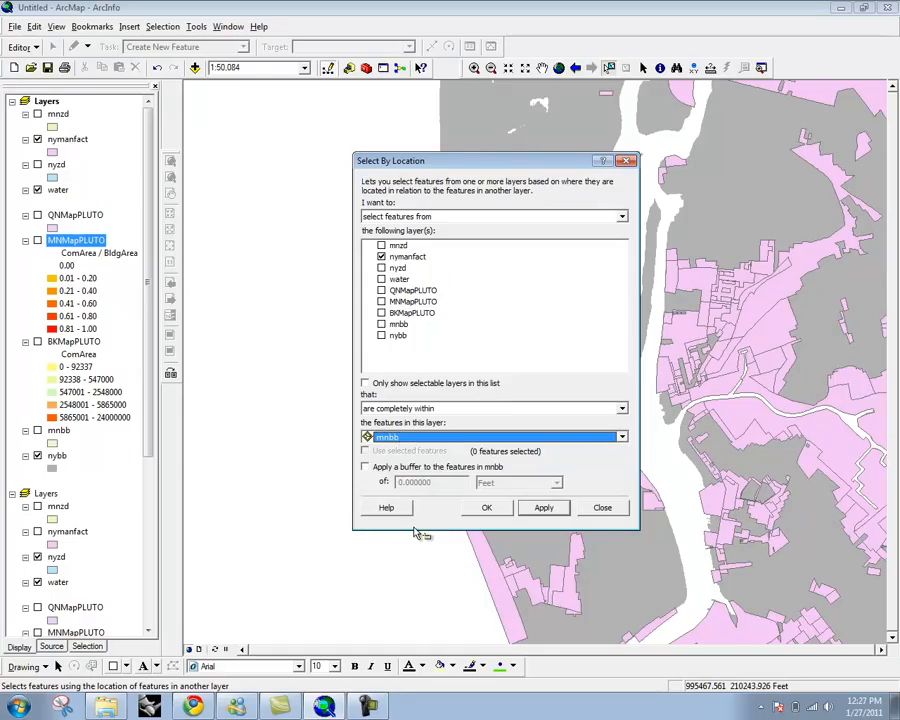
{"action": "left_click", "coordinate": [544, 508]}
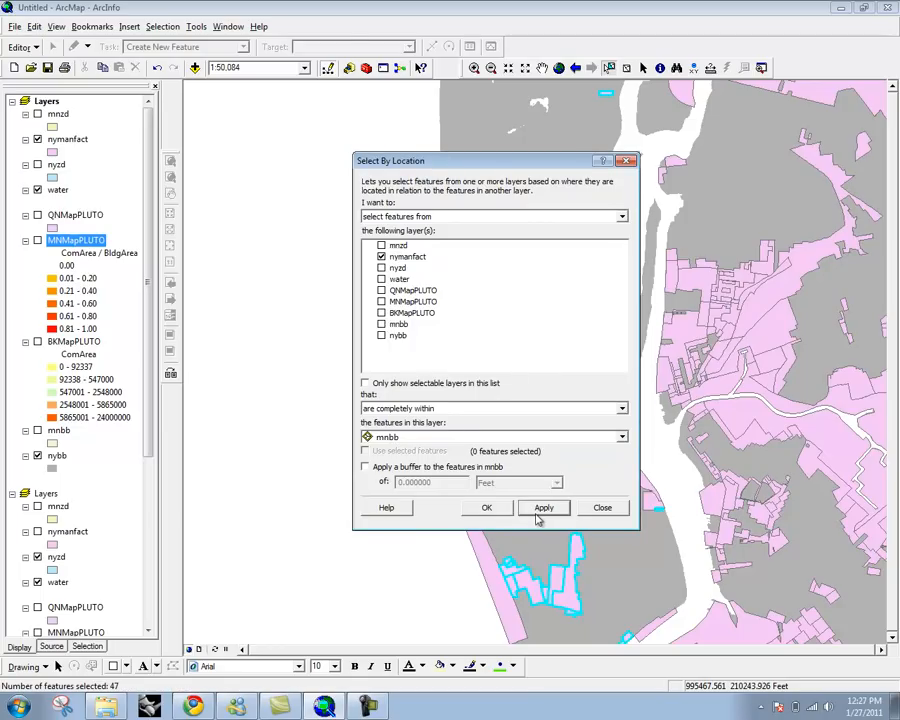
{"action": "left_click", "coordinate": [627, 161]}
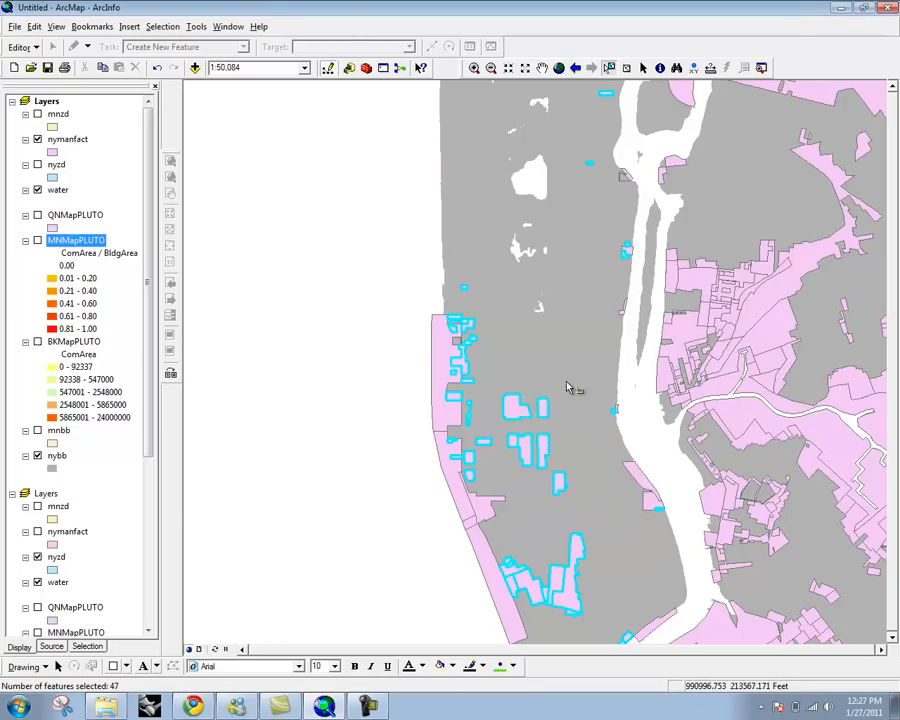
Step: Clear the selection and use Select By Location to select the nymanfact features that intersect the water layer
{"action": "scroll", "coordinate": [534, 390], "scroll_direction": "up", "scroll_amount": 3}
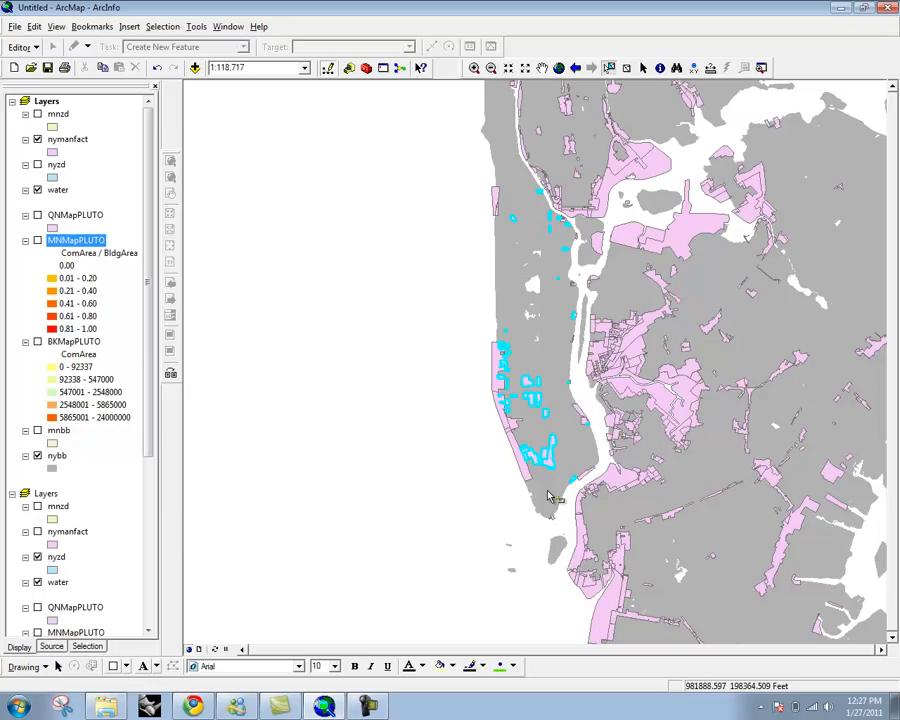
{"action": "left_click_drag", "start_coordinate": [518, 317], "coordinate": [421, 353]}
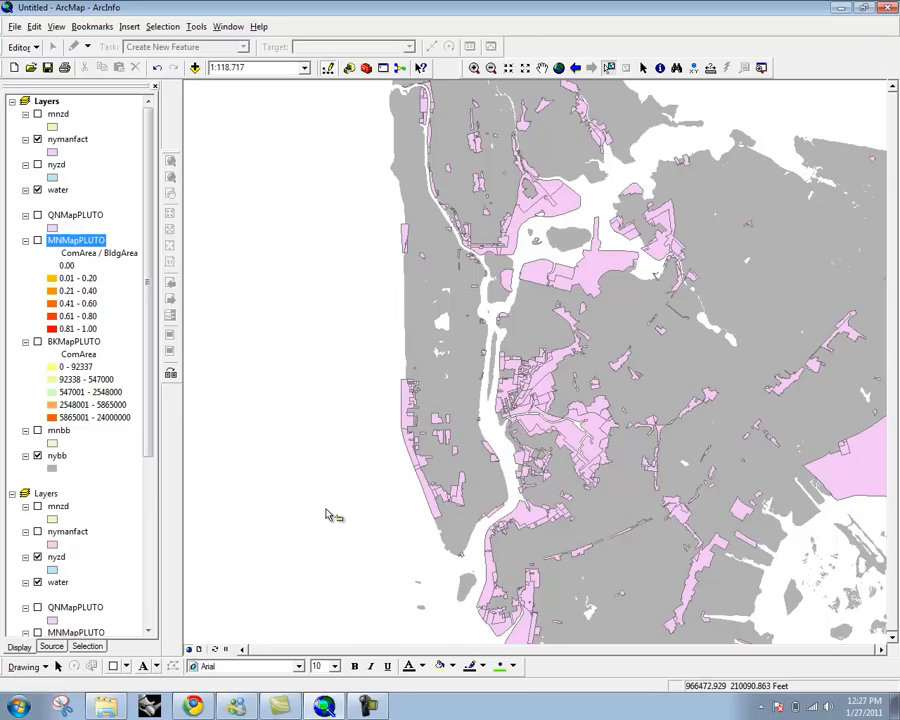
{"action": "left_click", "coordinate": [163, 27]}
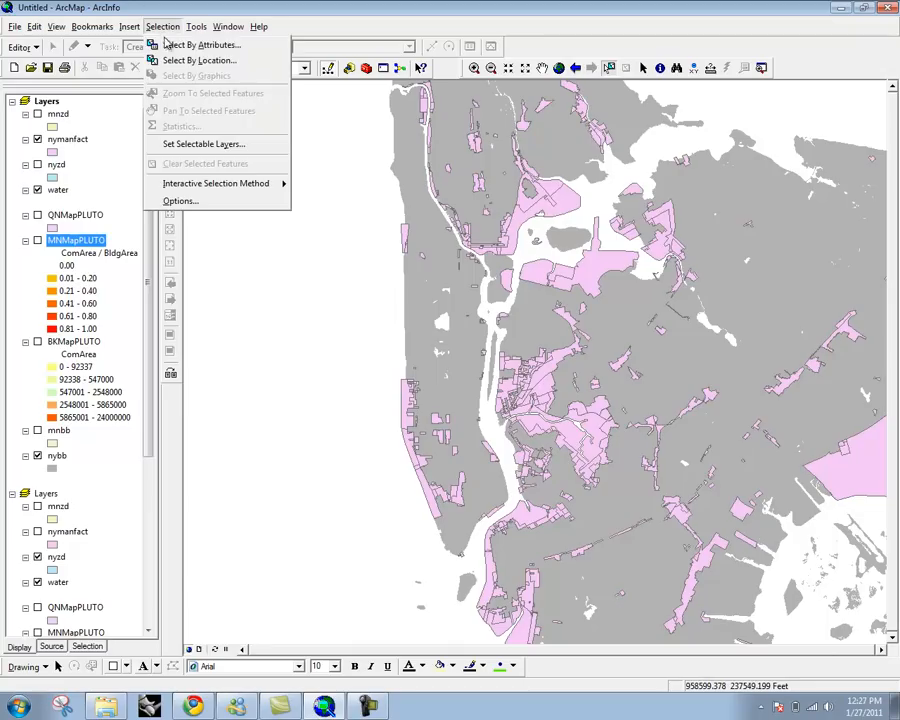
{"action": "left_click", "coordinate": [195, 60]}
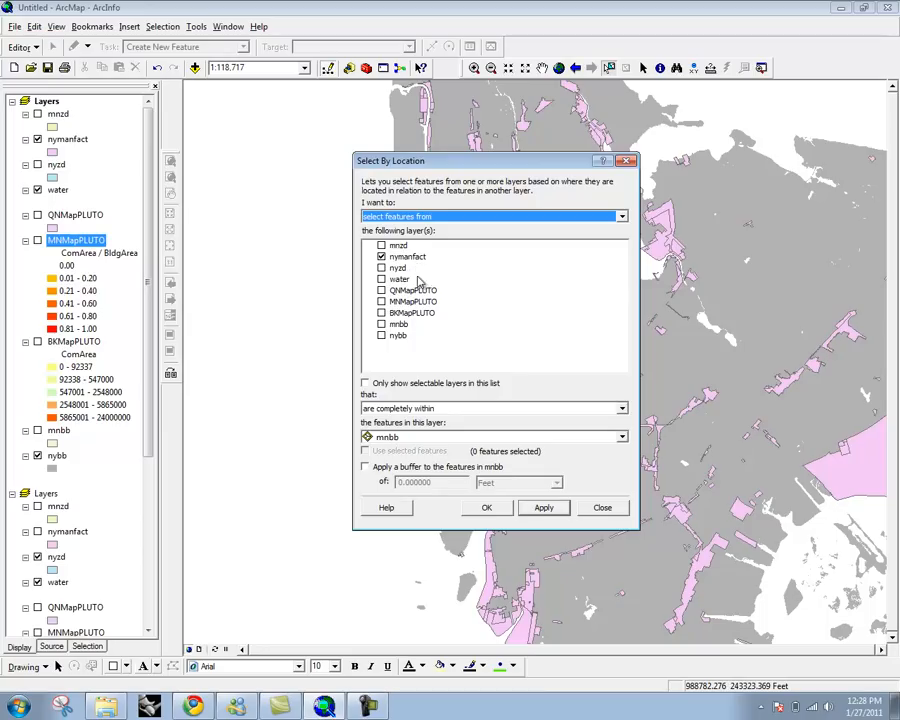
{"action": "left_click", "coordinate": [430, 408]}
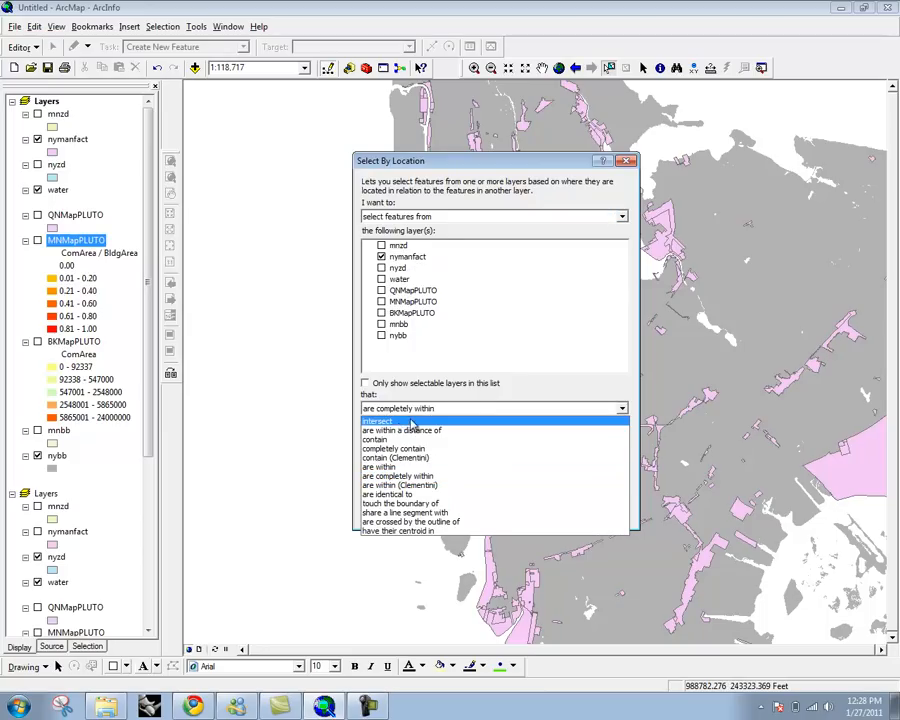
{"action": "left_click", "coordinate": [400, 423]}
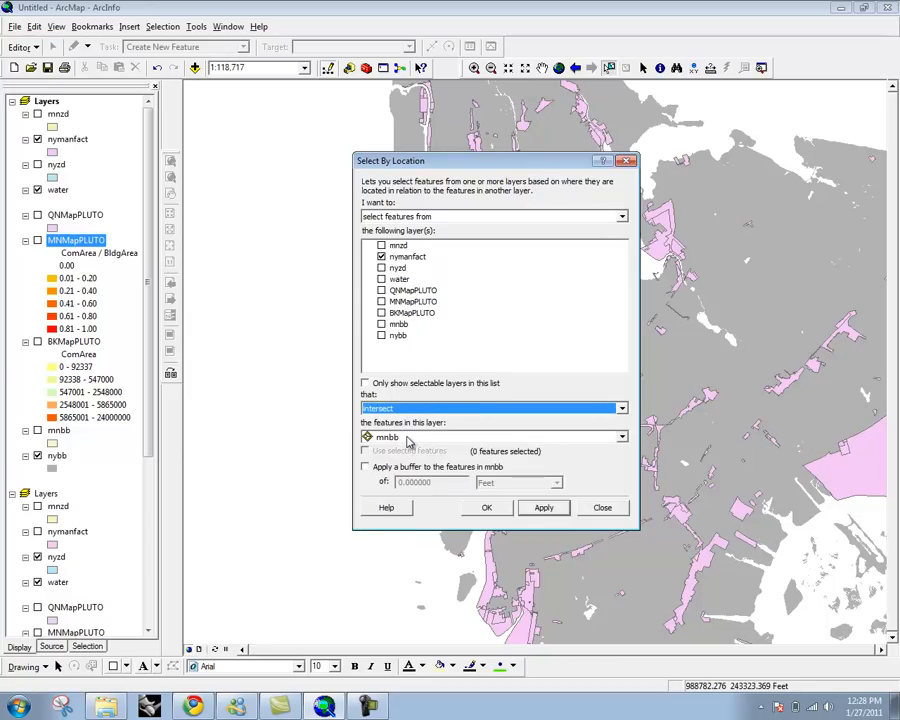
{"action": "left_click", "coordinate": [407, 438]}
{"action": "left_click", "coordinate": [403, 476]}
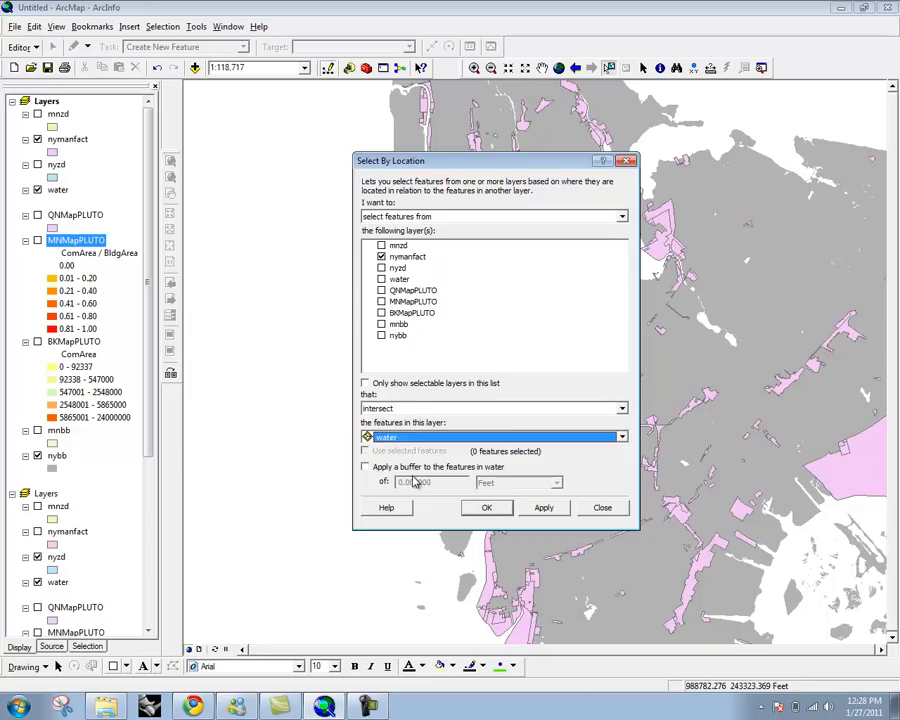
{"action": "left_click", "coordinate": [484, 510]}
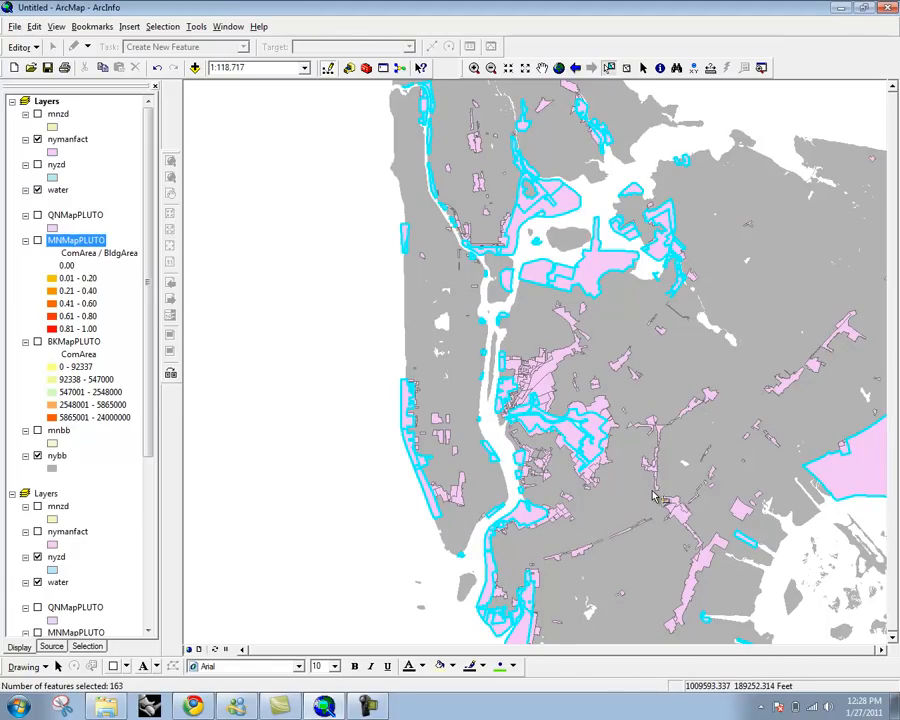
Step: Clear the selected features, and turn the Draw toolbar off and back on
{"action": "left_click", "coordinate": [632, 66]}
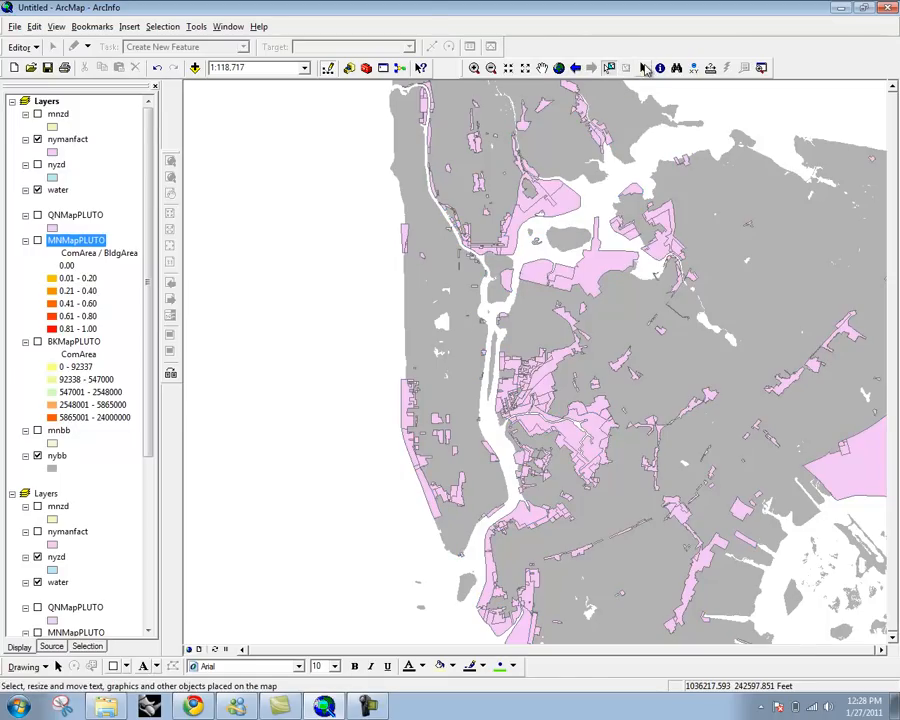
{"action": "right_click", "coordinate": [607, 40]}
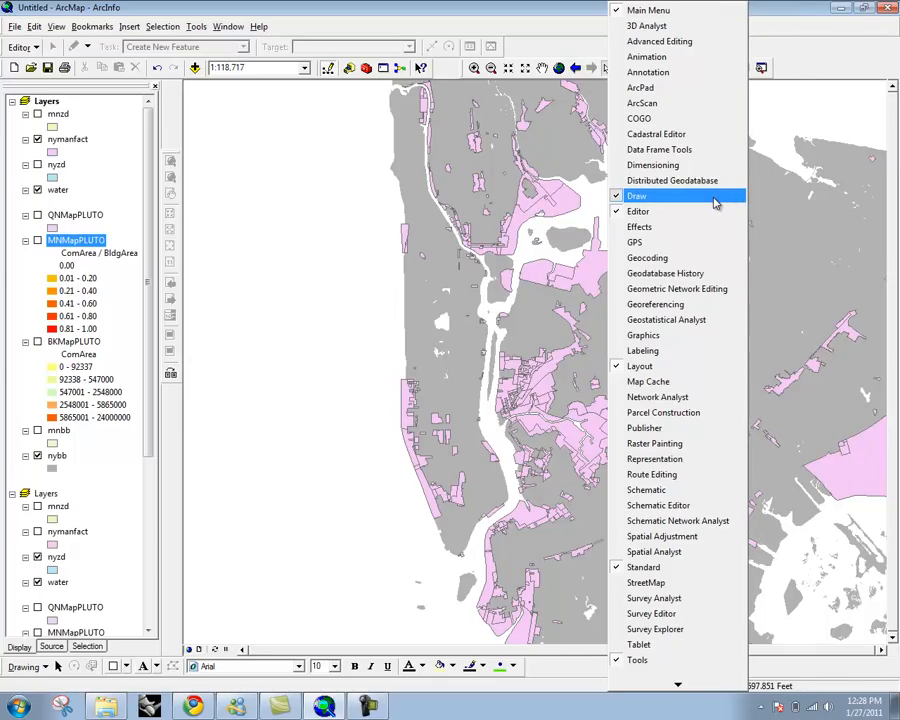
{"action": "left_click", "coordinate": [715, 204]}
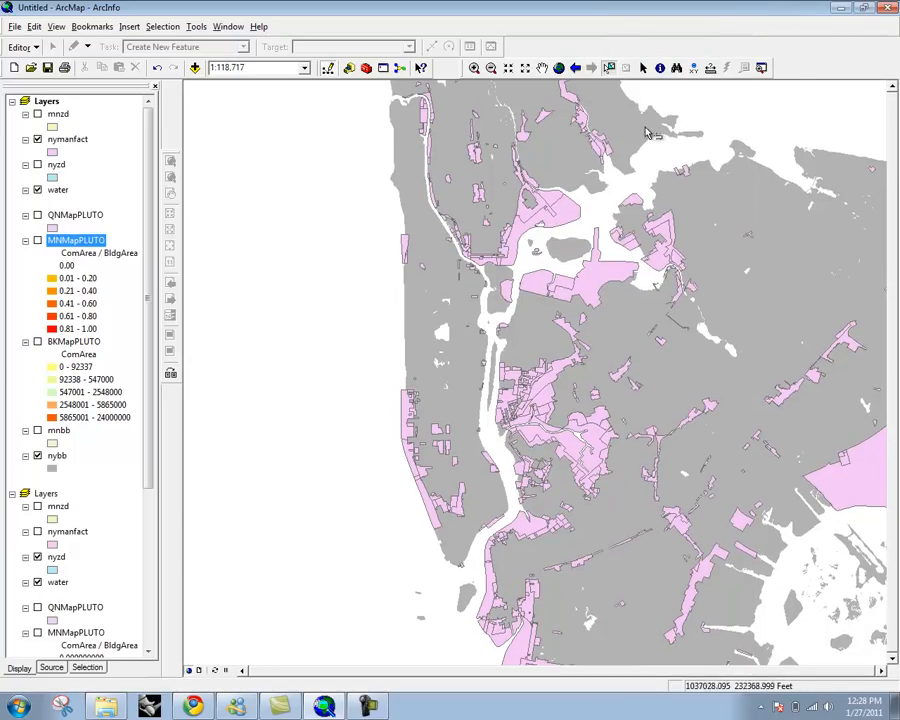
{"action": "right_click", "coordinate": [569, 48]}
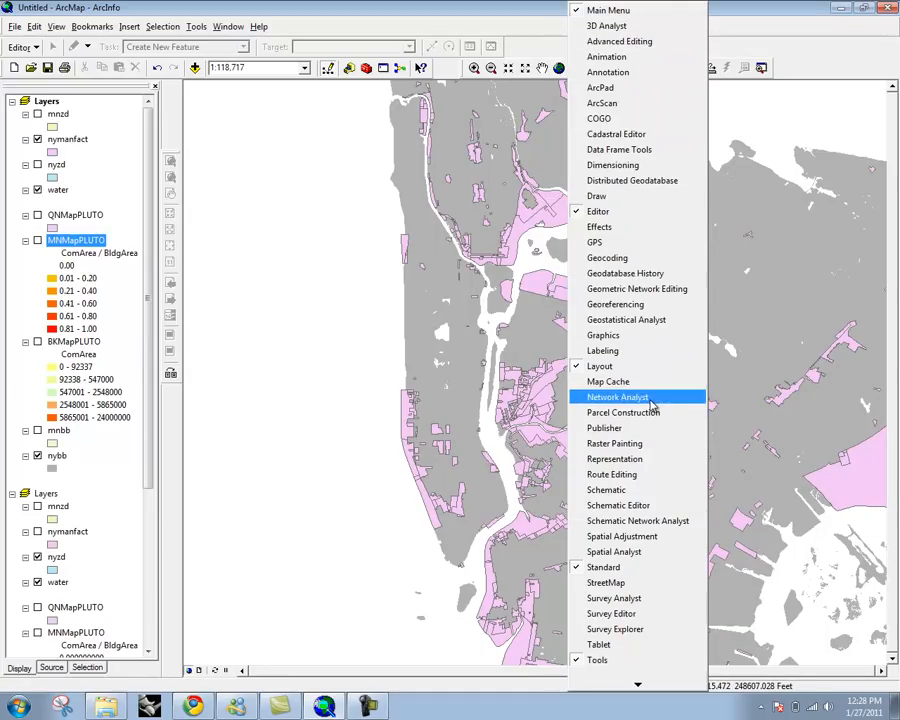
{"action": "left_click", "coordinate": [640, 197]}
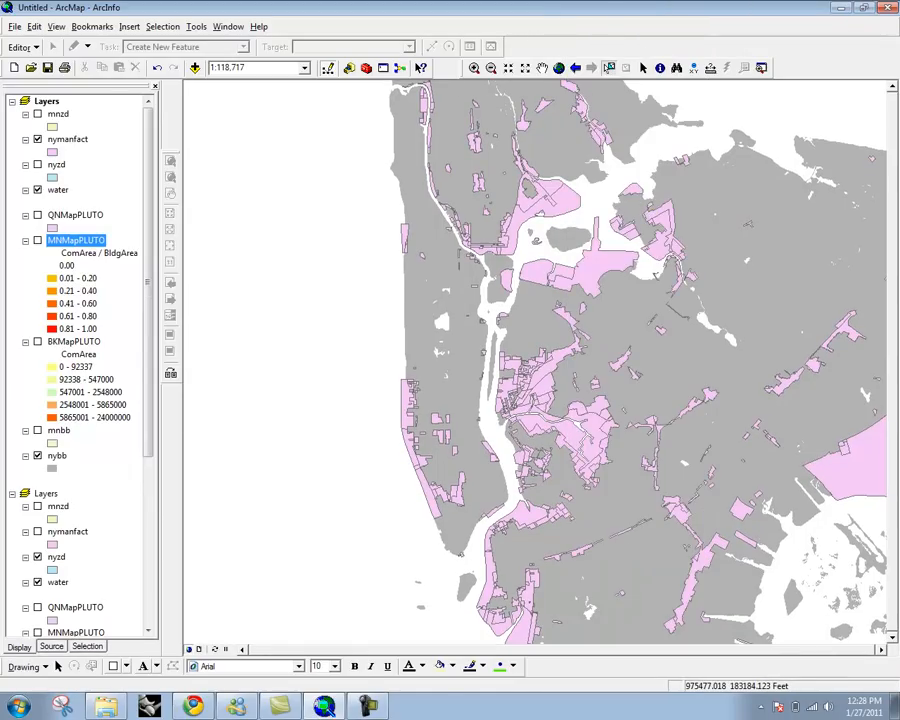
Step: Draw a six-sided polygon graphic covering the manufacturing zones on Manhattan's lower west side and the river beside them
{"action": "left_click", "coordinate": [127, 667]}
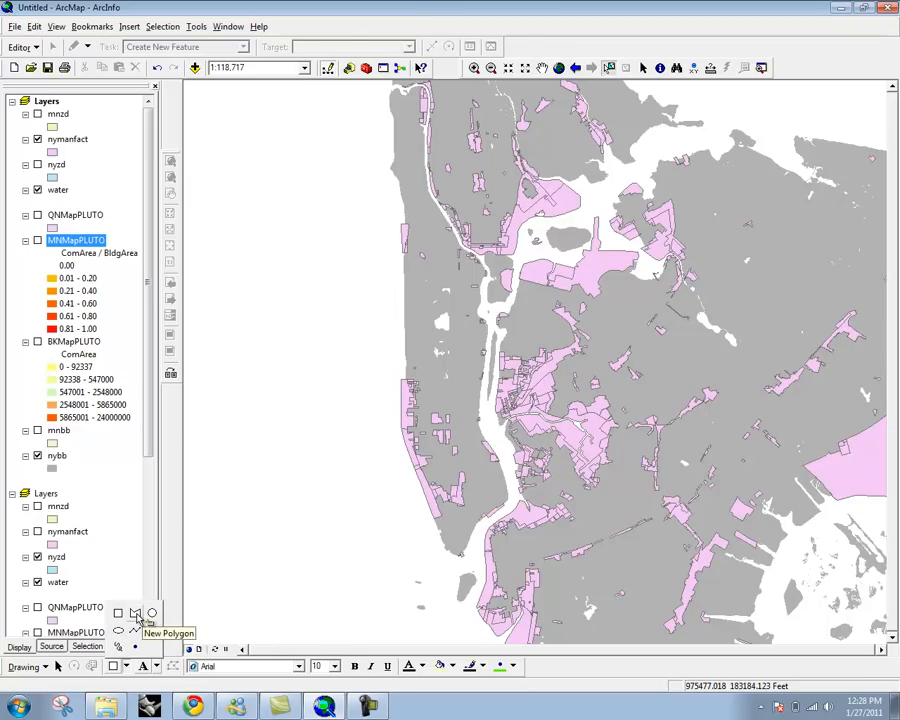
{"action": "left_click", "coordinate": [137, 617]}
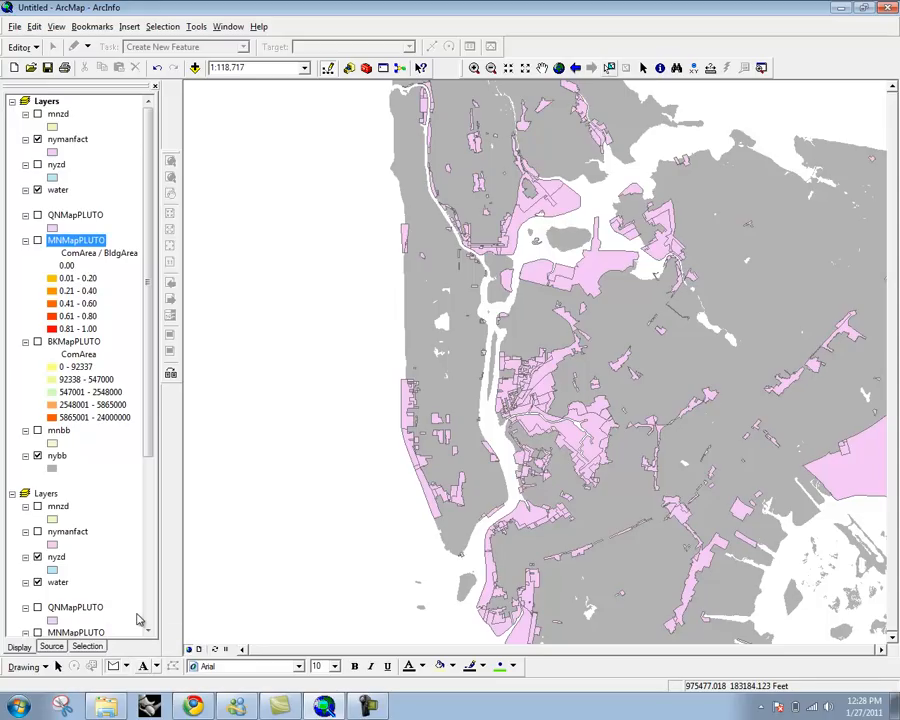
{"action": "left_click", "coordinate": [371, 353]}
{"action": "left_click", "coordinate": [478, 397]}
{"action": "left_click", "coordinate": [482, 490]}
{"action": "left_click", "coordinate": [393, 567]}
{"action": "left_click", "coordinate": [283, 497]}
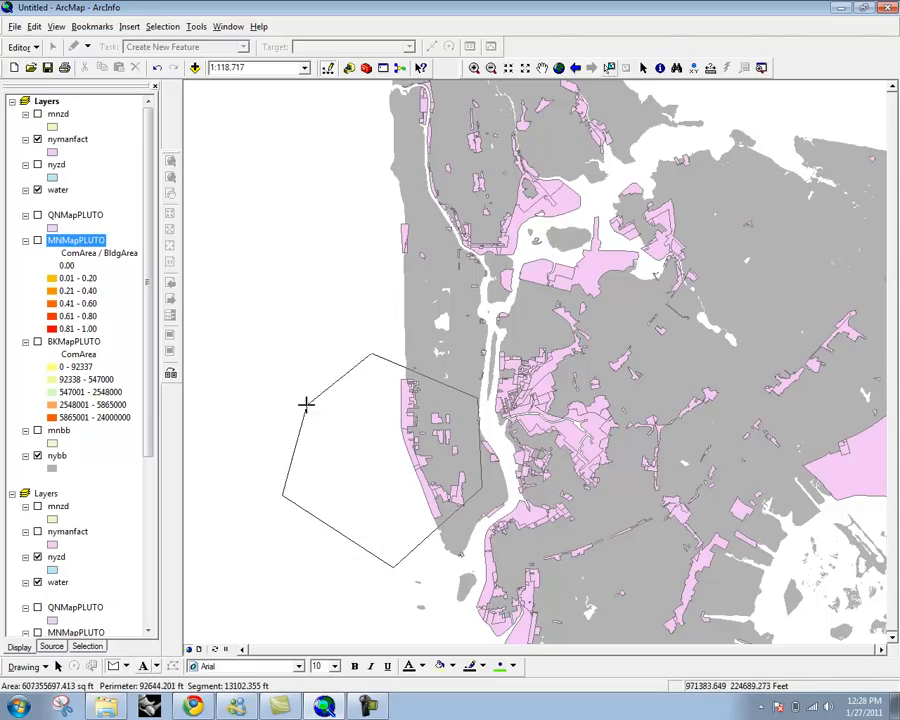
{"action": "double_click", "coordinate": [307, 372]}
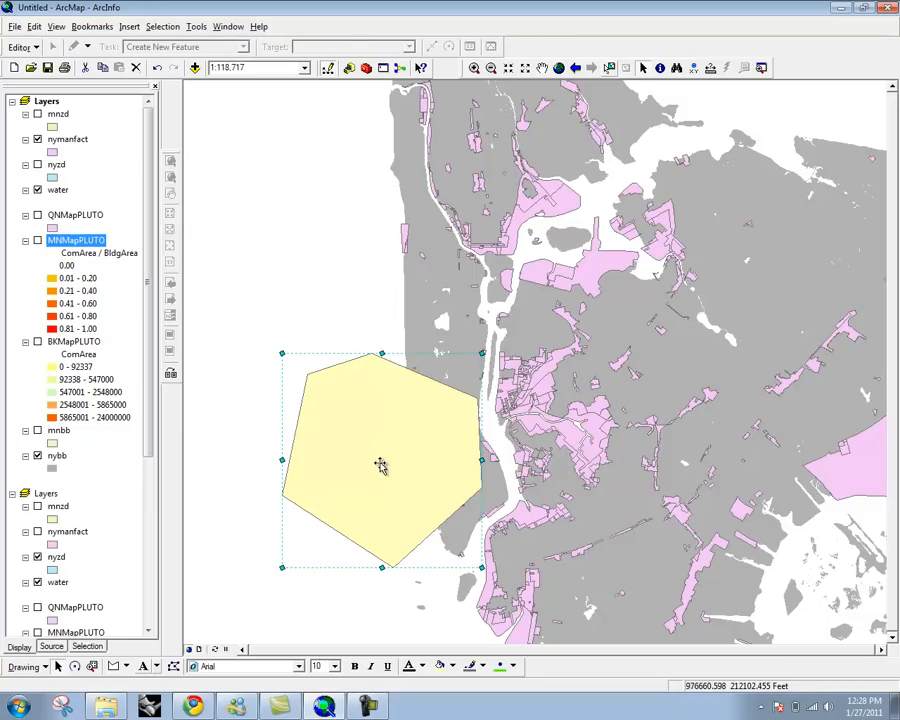
Step: Draw a four-sided polygon graphic over the manufacturing zones on the Queens waterfront, east of the long narrow island
{"action": "scroll", "coordinate": [540, 398], "scroll_direction": "down", "scroll_amount": 4}
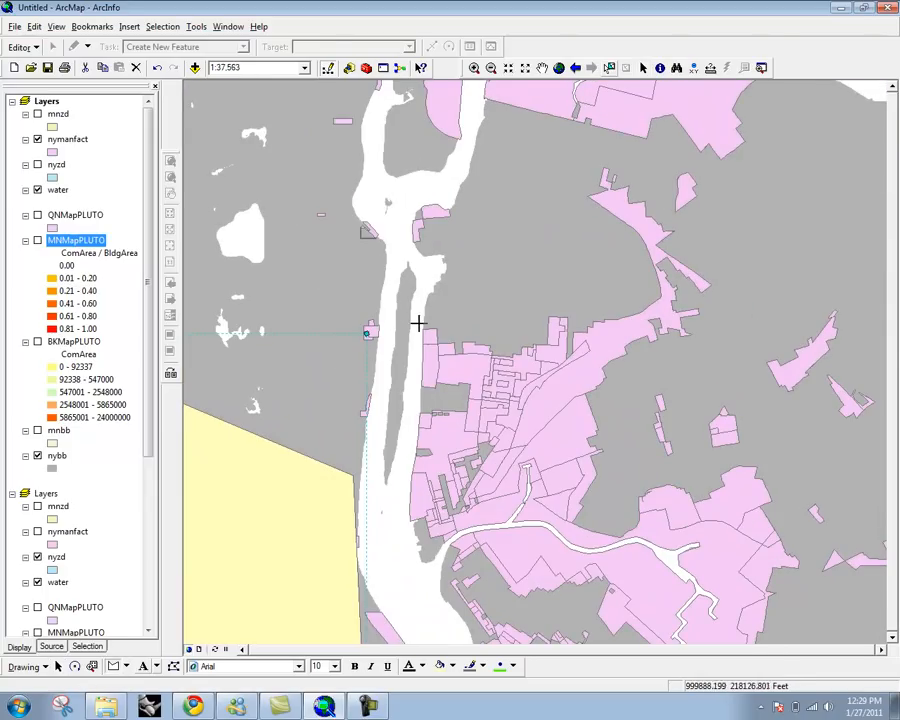
{"action": "left_click", "coordinate": [515, 338]}
{"action": "left_click", "coordinate": [512, 440]}
{"action": "double_click", "coordinate": [410, 436]}
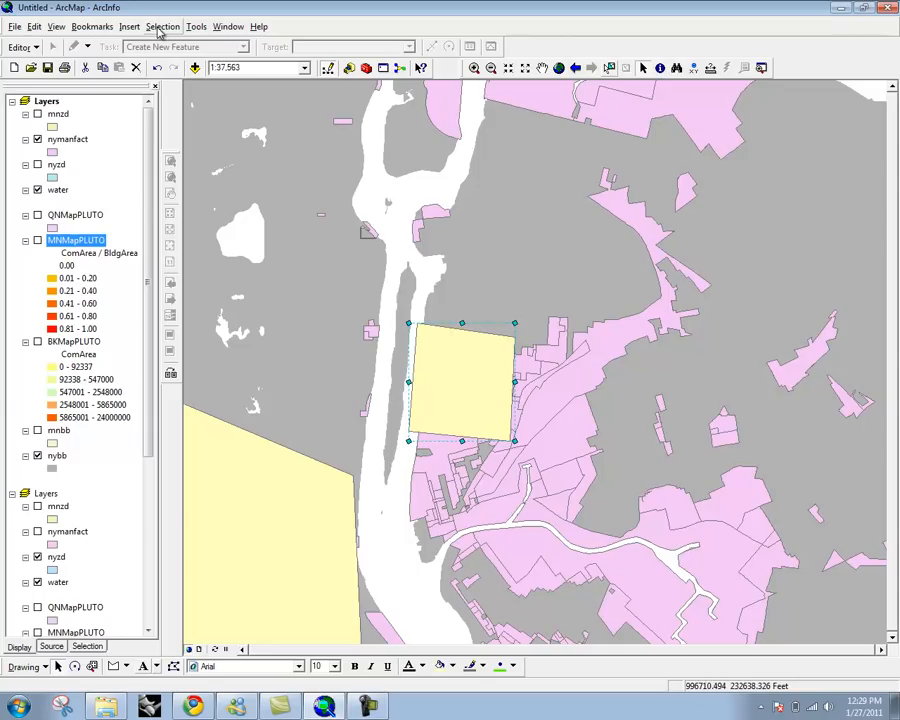
Step: Try Select By Graphics with the four-sided polygon, including with nymanfact highlighted, and move the polygon southeast off the waterfront zones
{"action": "left_click", "coordinate": [160, 28]}
{"action": "left_click", "coordinate": [183, 77]}
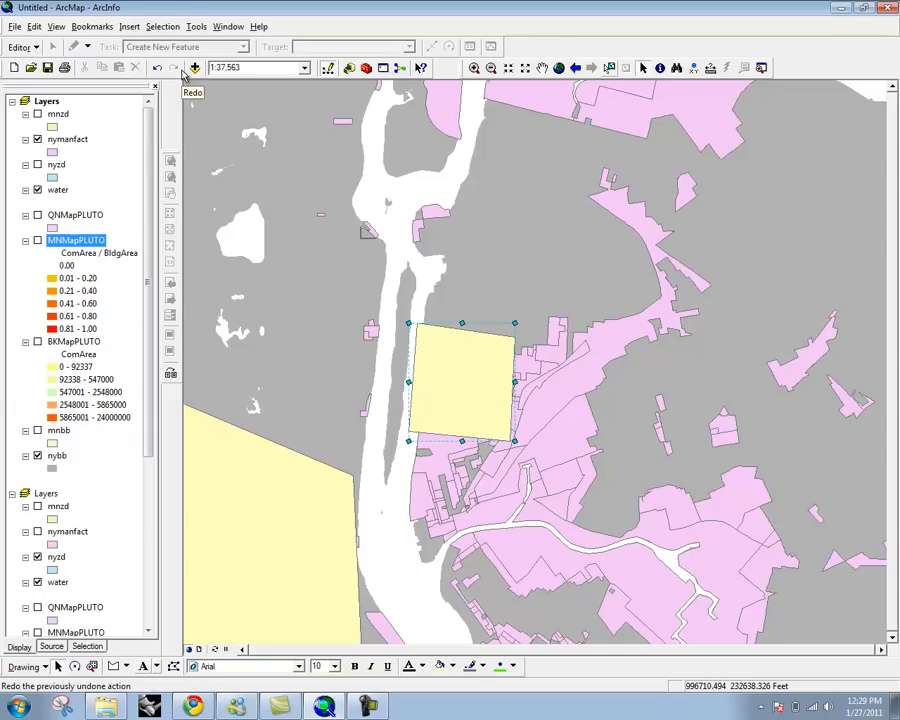
{"action": "left_click", "coordinate": [62, 144]}
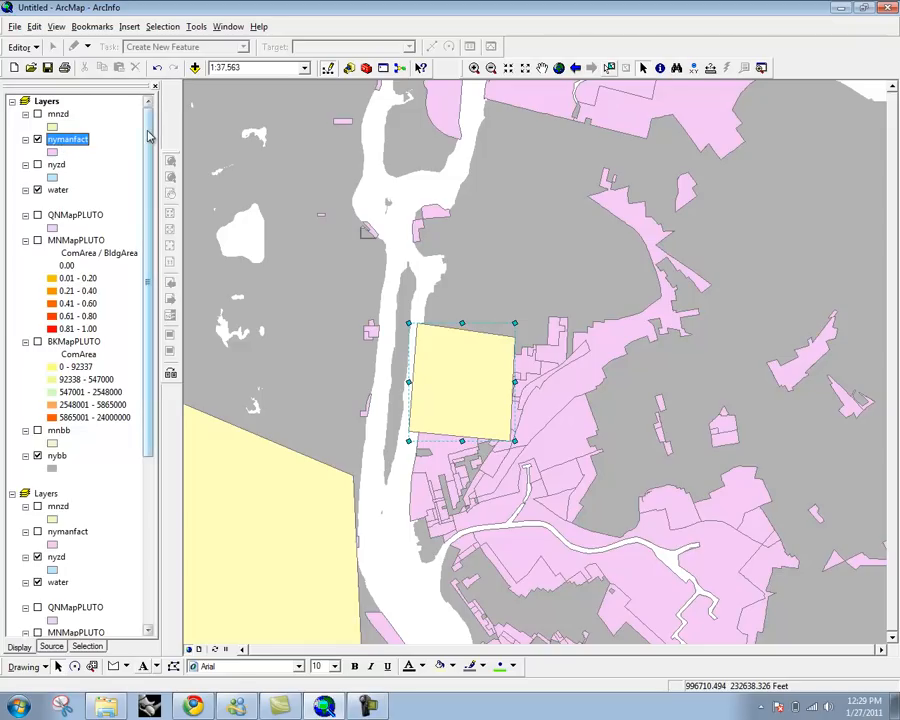
{"action": "left_click", "coordinate": [162, 26]}
{"action": "left_click", "coordinate": [185, 75]}
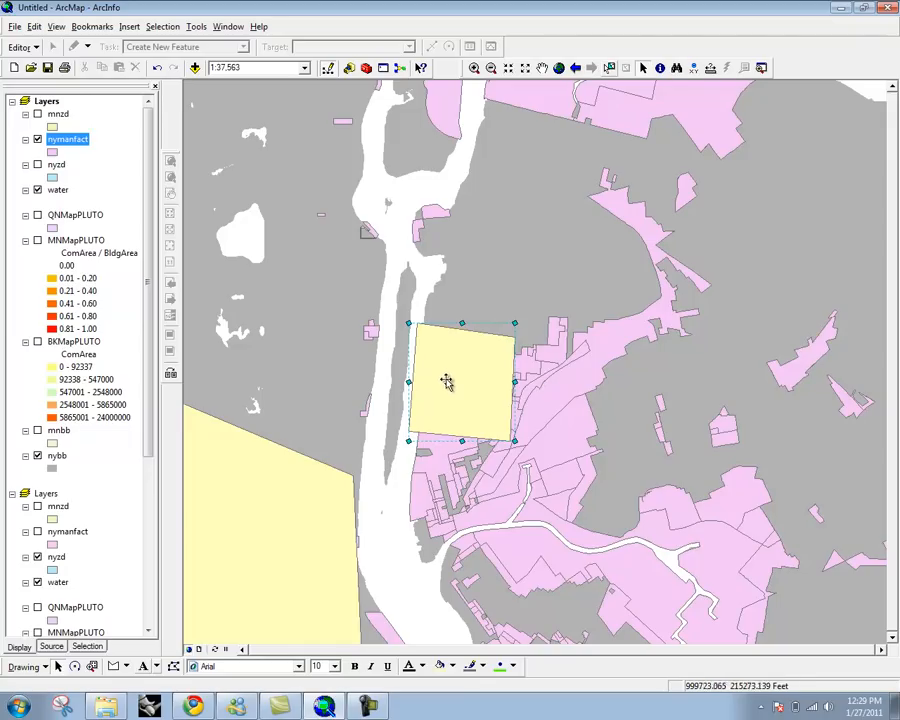
{"action": "left_click_drag", "start_coordinate": [456, 389], "coordinate": [608, 447]}
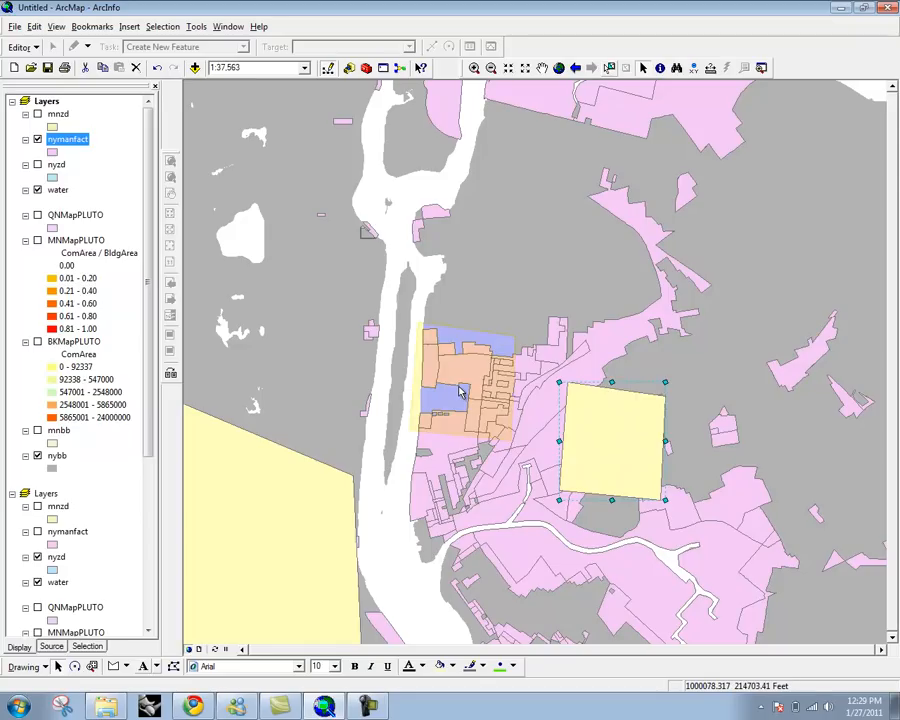
Step: Undo the four-sided polygon's move and delete the large six-sided polygon graphic over lower Manhattan
{"action": "key", "text": "ctrl+z"}
{"action": "left_click", "coordinate": [583, 303]}
{"action": "scroll", "coordinate": [587, 305], "scroll_direction": "down", "scroll_amount": 4}
{"action": "scroll", "coordinate": [506, 452], "scroll_direction": "down", "scroll_amount": 1}
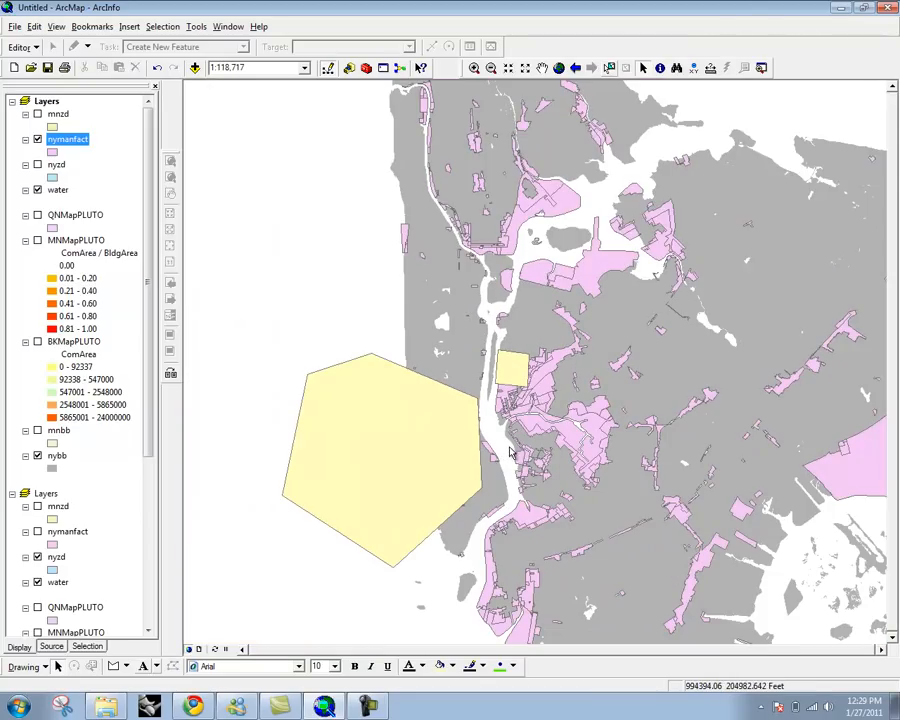
{"action": "left_click", "coordinate": [452, 450]}
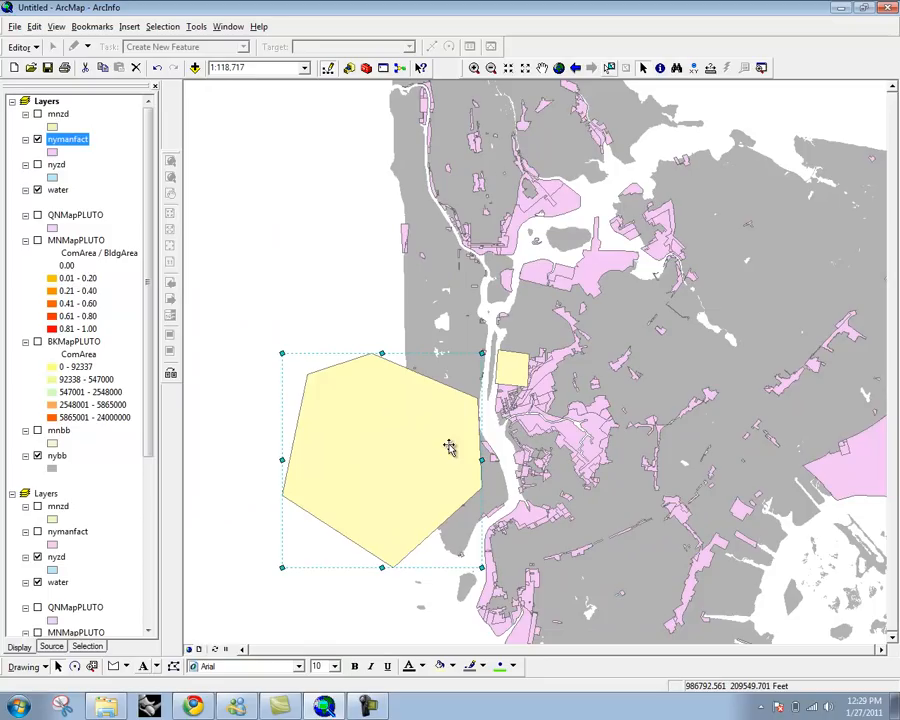
{"action": "right_click", "coordinate": [446, 446]}
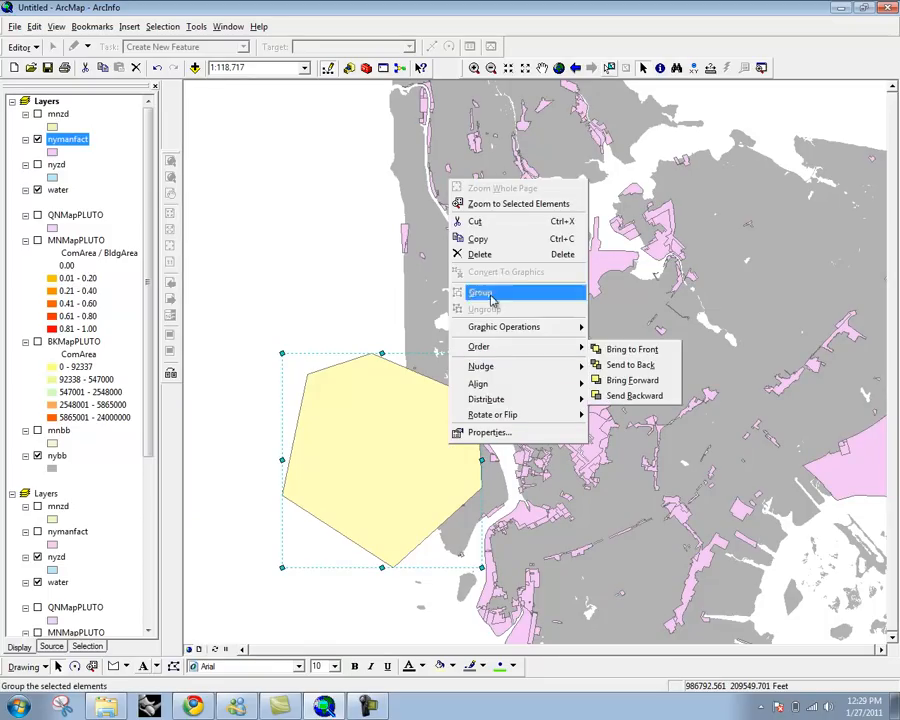
{"action": "left_click", "coordinate": [466, 253]}
Step: Try Select By Graphics with the four-sided polygon, and move it onto the northern end of the manufacturing zones along Manhattan's west shore
{"action": "scroll", "coordinate": [511, 352], "scroll_direction": "up", "scroll_amount": 1}
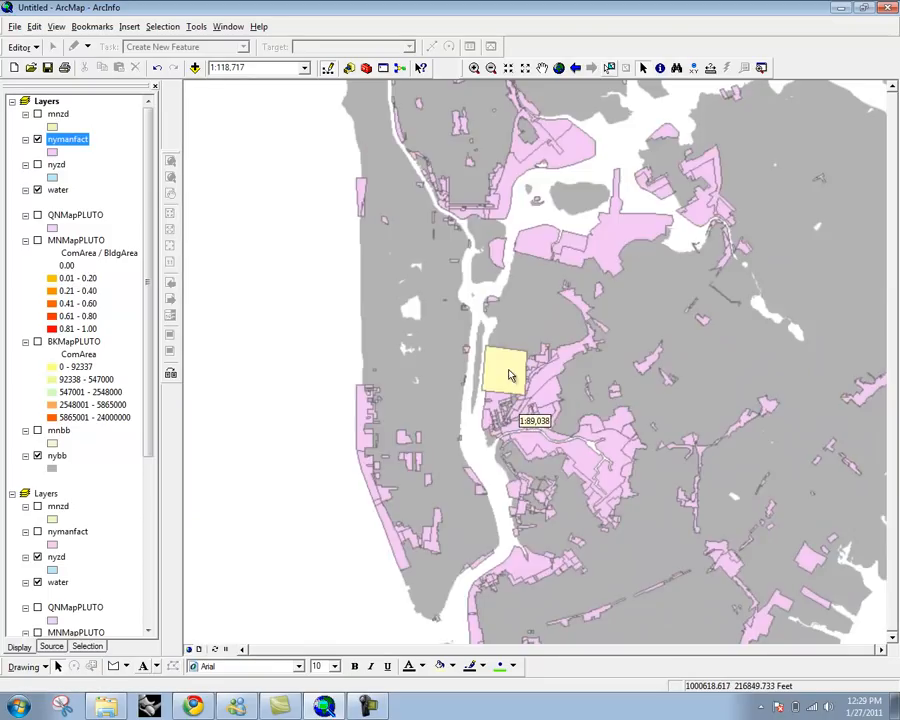
{"action": "left_click", "coordinate": [515, 381]}
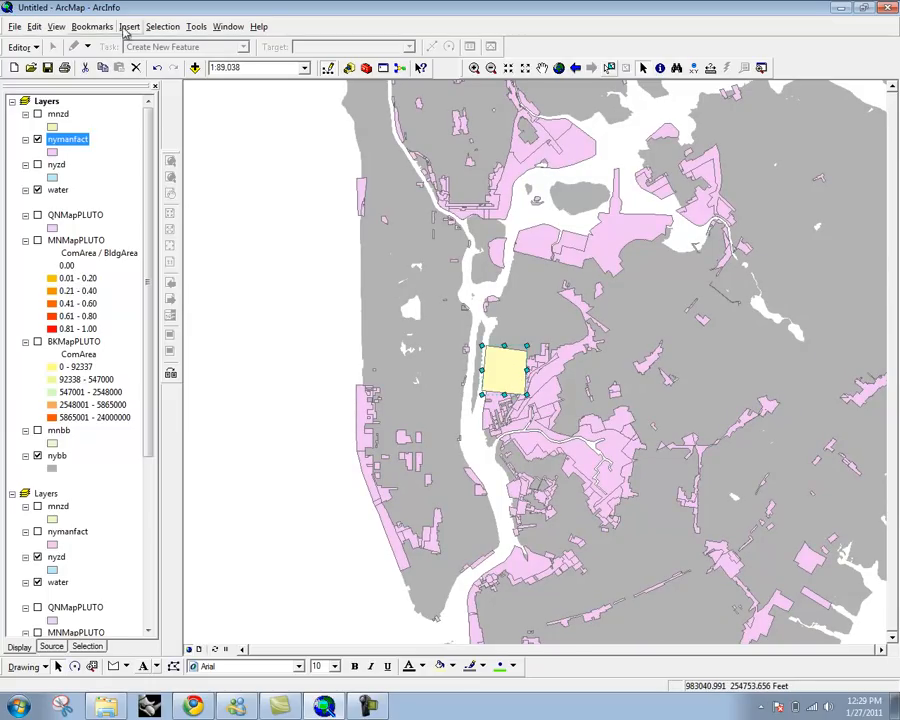
{"action": "left_click", "coordinate": [163, 26]}
{"action": "left_click", "coordinate": [190, 76]}
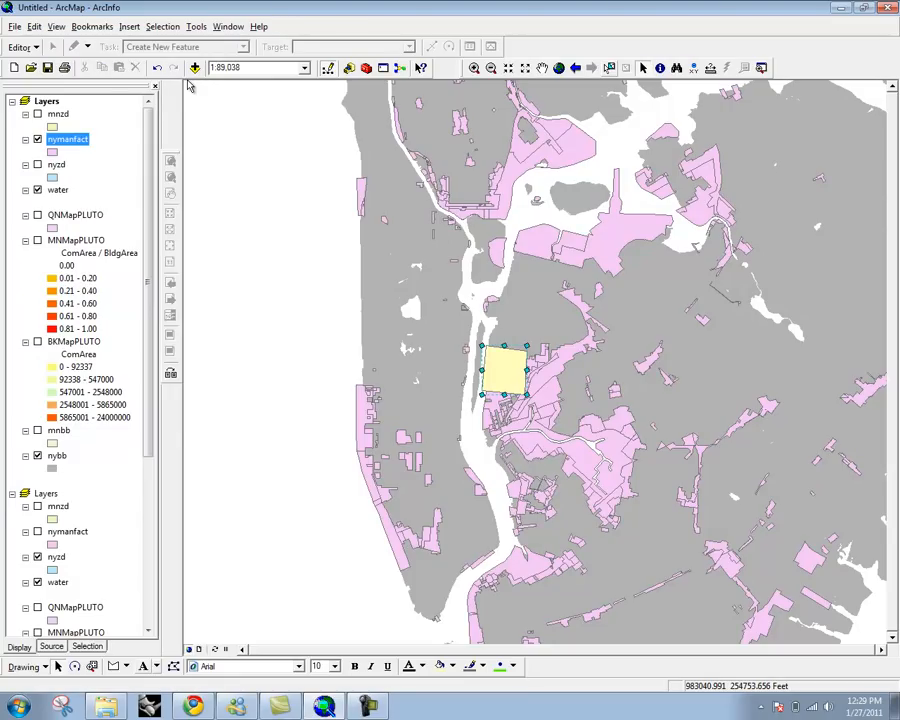
{"action": "left_click_drag", "start_coordinate": [504, 374], "coordinate": [368, 400]}
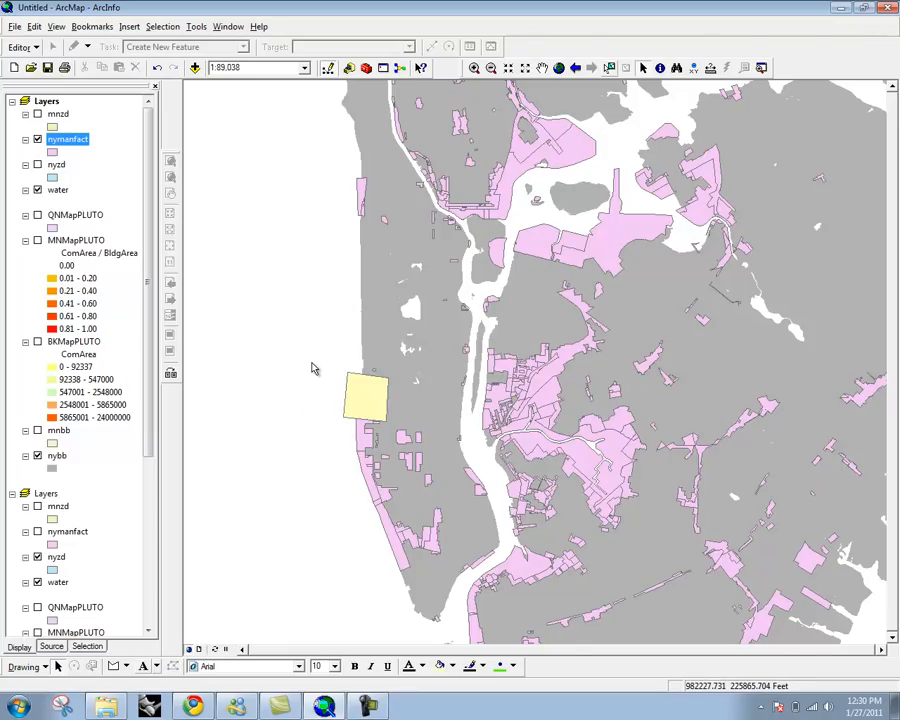
{"action": "left_click", "coordinate": [368, 401]}
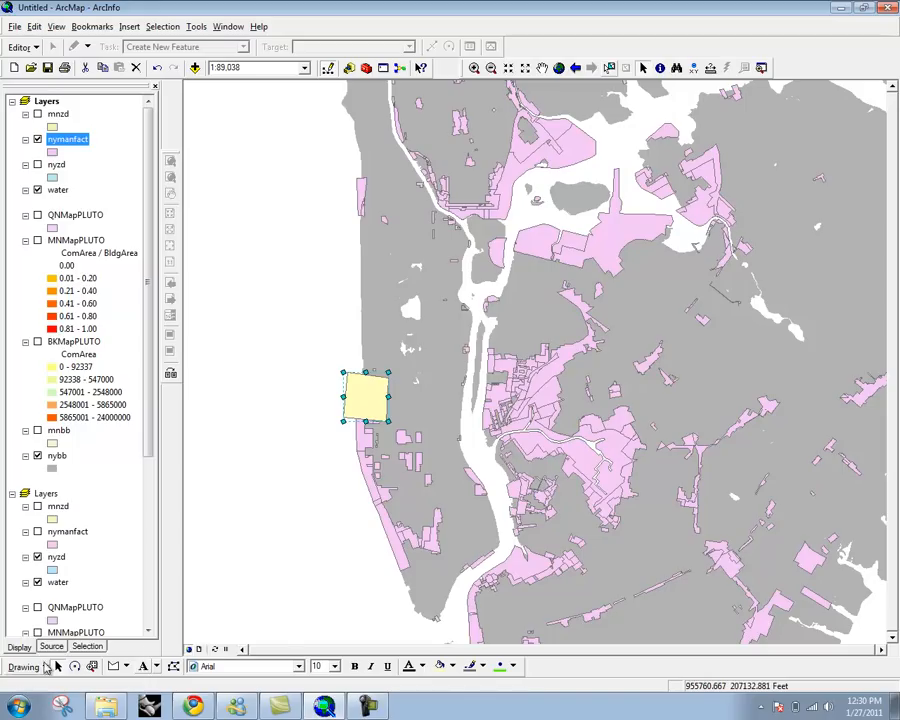
Step: Turn off selectability for every layer except nyzd
{"action": "left_click", "coordinate": [86, 647]}
{"action": "left_click", "coordinate": [26, 101]}
{"action": "left_click", "coordinate": [26, 114]}
{"action": "left_click", "coordinate": [26, 126]}
{"action": "left_click", "coordinate": [26, 139]}
{"action": "left_click", "coordinate": [26, 151]}
{"action": "left_click", "coordinate": [26, 177]}
{"action": "left_click", "coordinate": [26, 189]}
{"action": "left_click", "coordinate": [26, 202]}
{"action": "left_click", "coordinate": [26, 202]}
{"action": "left_click", "coordinate": [26, 189]}
{"action": "left_click", "coordinate": [26, 177]}
{"action": "left_click", "coordinate": [26, 164]}
{"action": "left_click", "coordinate": [26, 139]}
{"action": "left_click", "coordinate": [26, 151]}
{"action": "left_click", "coordinate": [26, 114]}
{"action": "left_click", "coordinate": [26, 101]}
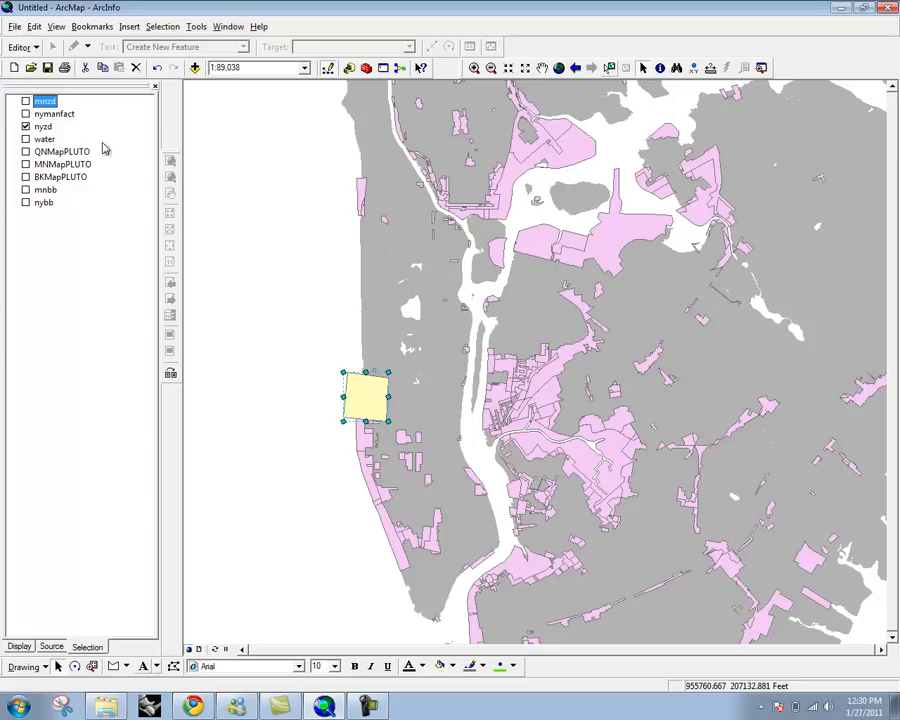
Step: Try Select By Graphics with the four-sided polygon while nyzd is the only selectable layer
{"action": "left_click", "coordinate": [24, 646]}
{"action": "left_click", "coordinate": [160, 27]}
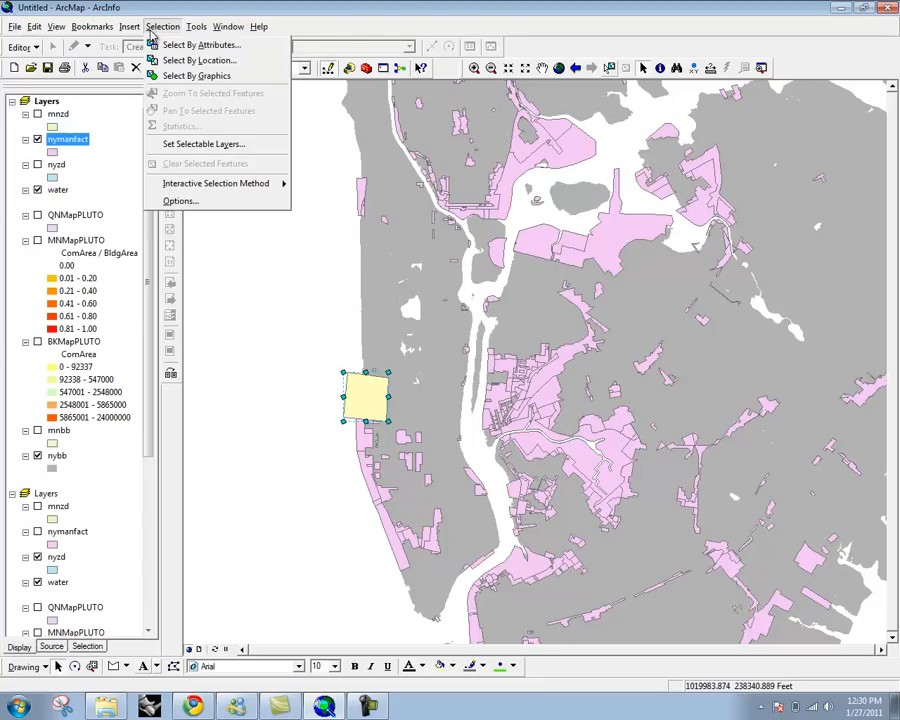
{"action": "left_click", "coordinate": [196, 75]}
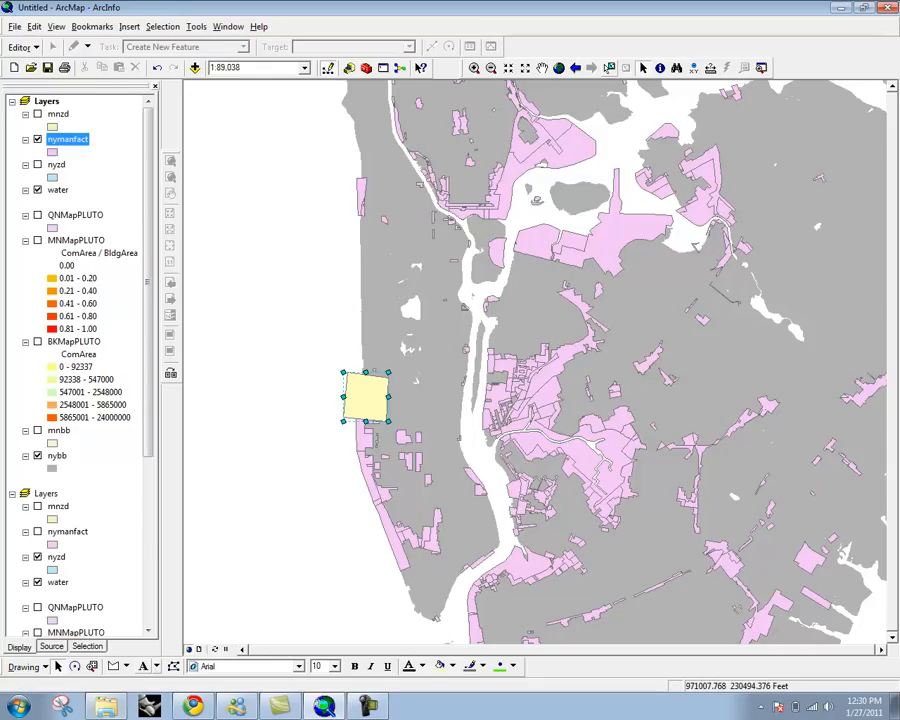
Step: Make mnzd the only selectable layer instead of nyzd, and try Select By Graphics with the polygon again
{"action": "left_click", "coordinate": [97, 648]}
{"action": "left_click", "coordinate": [26, 126]}
{"action": "left_click", "coordinate": [28, 102]}
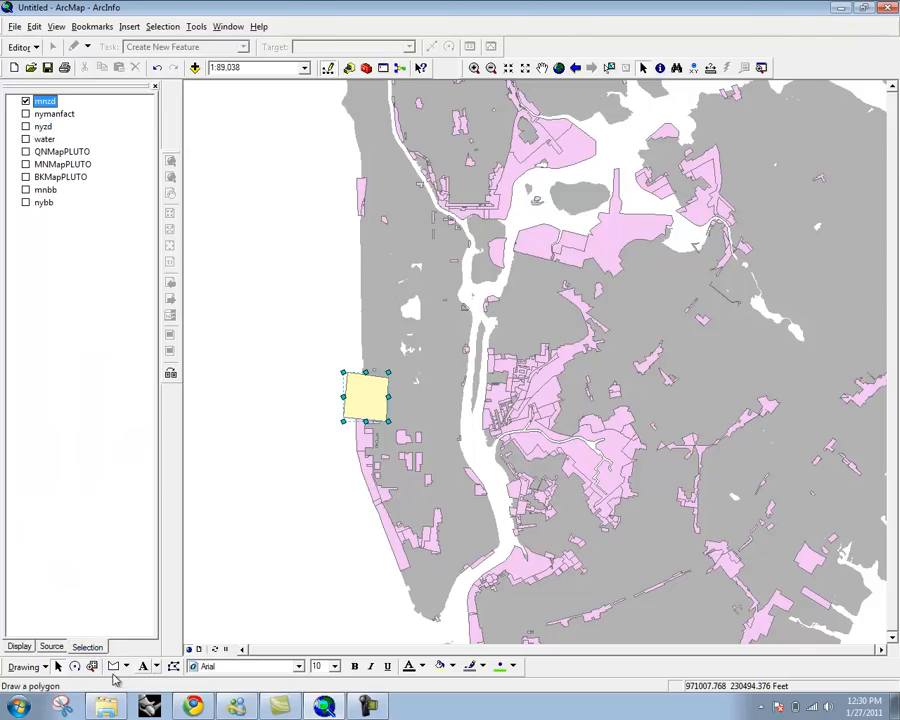
{"action": "left_click", "coordinate": [19, 647]}
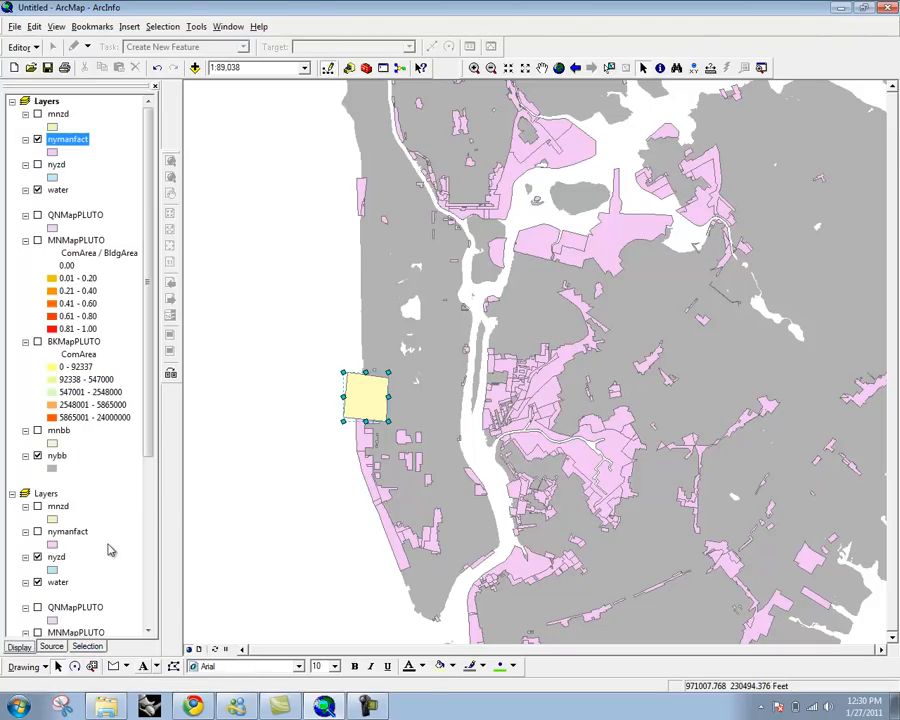
{"action": "left_click", "coordinate": [161, 27]}
{"action": "left_click", "coordinate": [196, 76]}
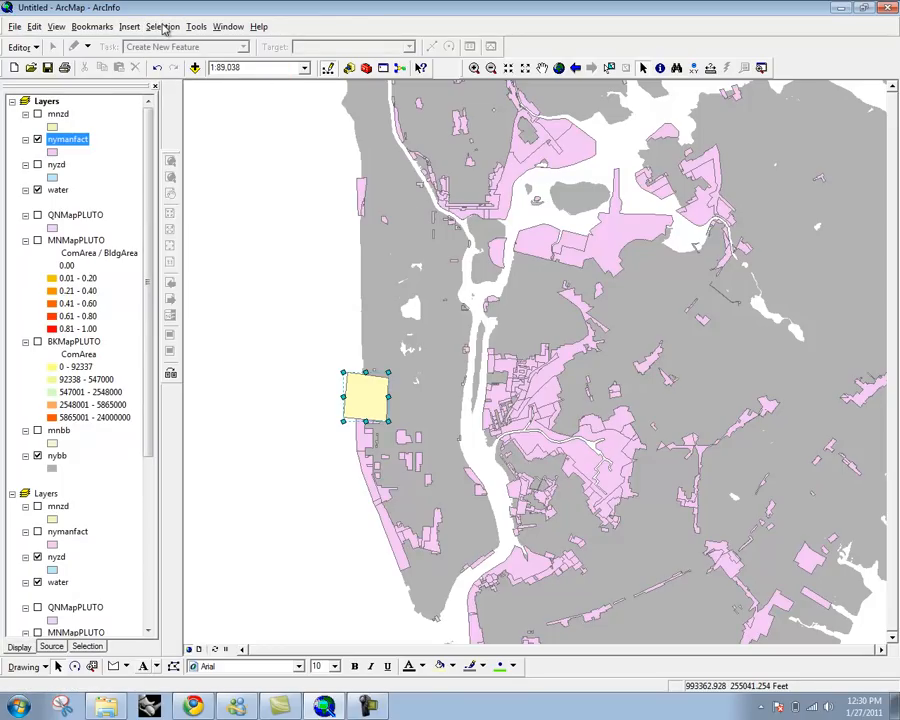
Step: Make nymanfact the only selectable layer and select its features with the four-sided polygon using Select By Graphics
{"action": "left_click", "coordinate": [88, 647]}
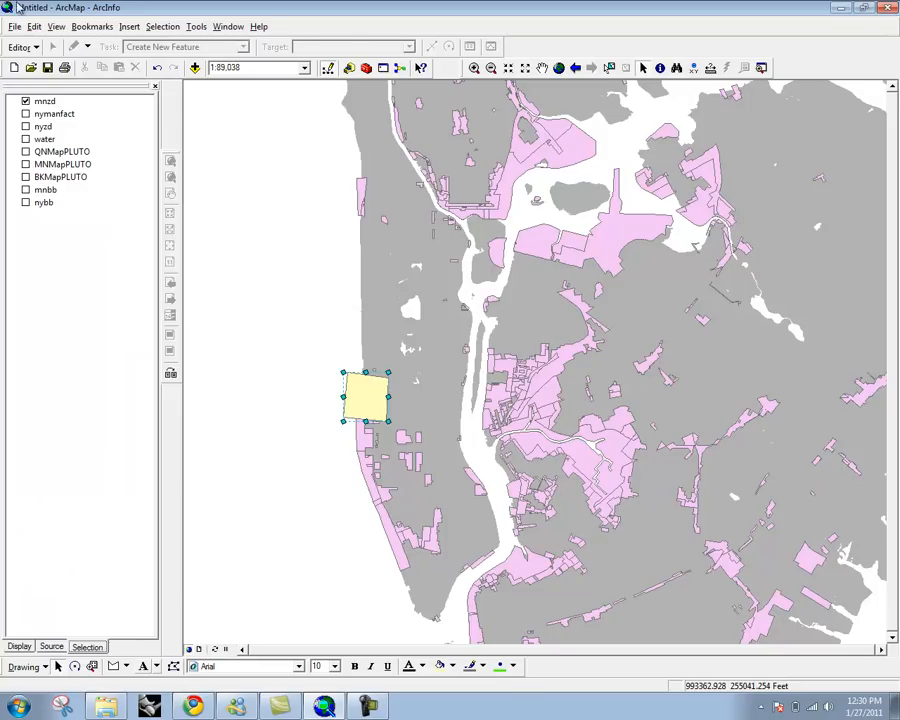
{"action": "left_click", "coordinate": [26, 101]}
{"action": "left_click", "coordinate": [26, 114]}
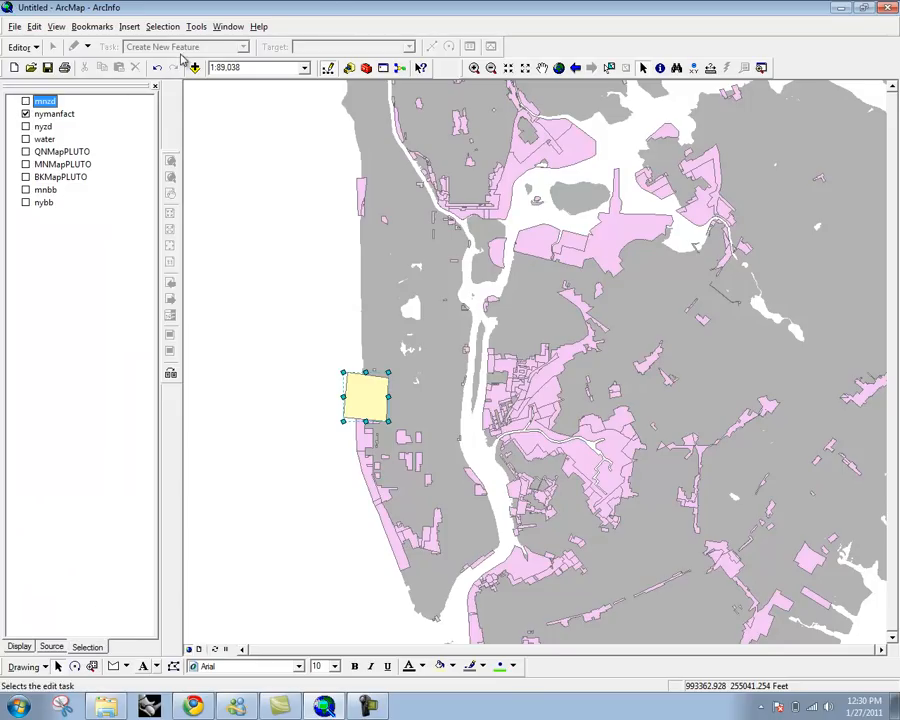
{"action": "left_click", "coordinate": [196, 26]}
{"action": "mouse_move", "coordinate": [162, 26]}
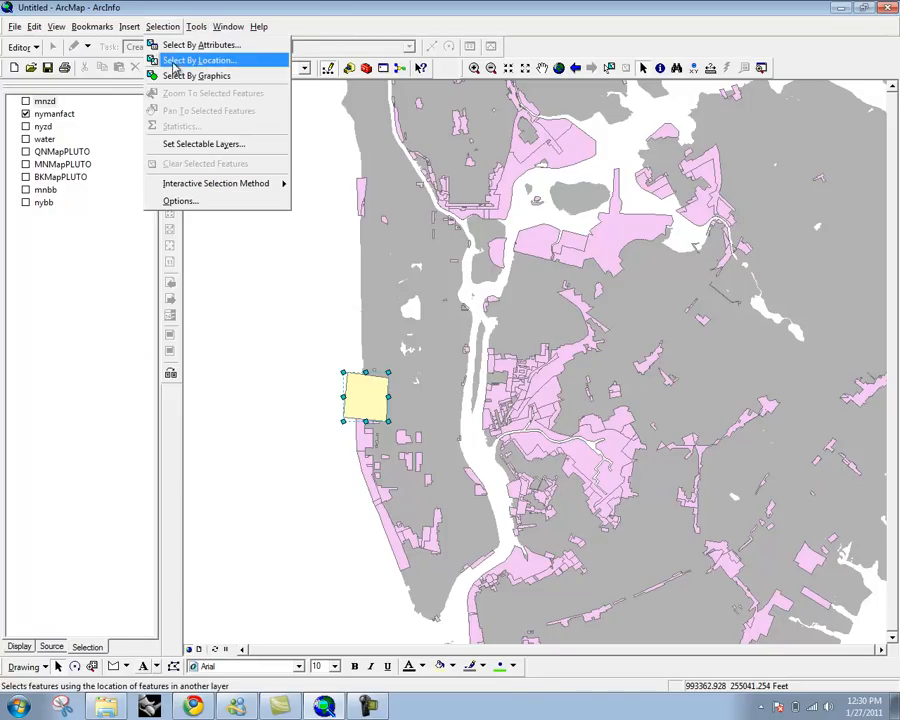
{"action": "left_click", "coordinate": [174, 75]}
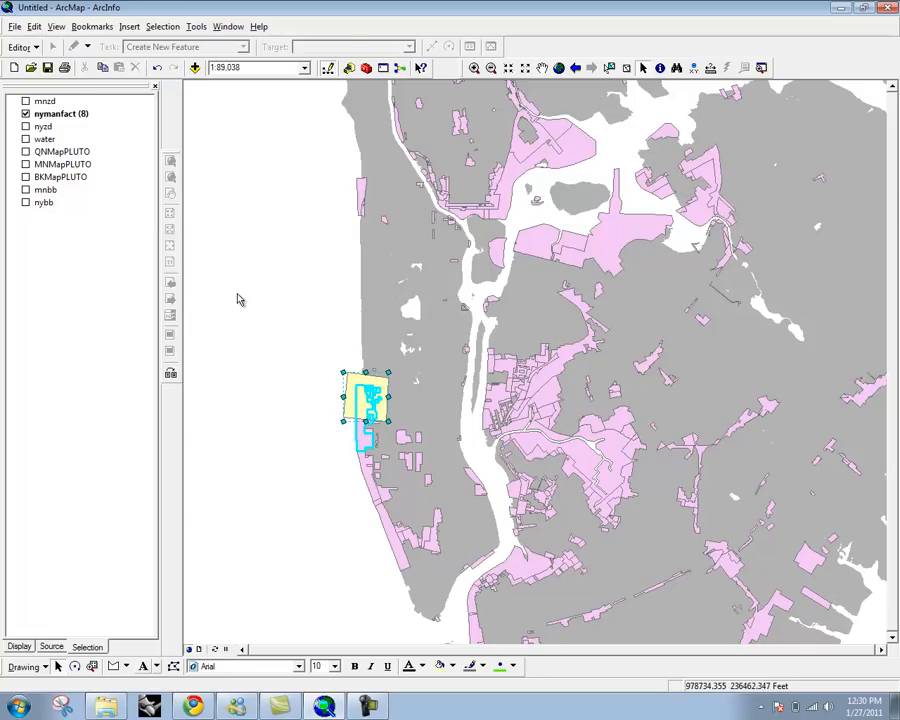
Step: Return to the layer display list, clear the selected nymanfact features, and delete the four-sided polygon graphic
{"action": "left_click", "coordinate": [18, 647]}
{"action": "left_click", "coordinate": [320, 302]}
{"action": "left_click", "coordinate": [366, 387]}
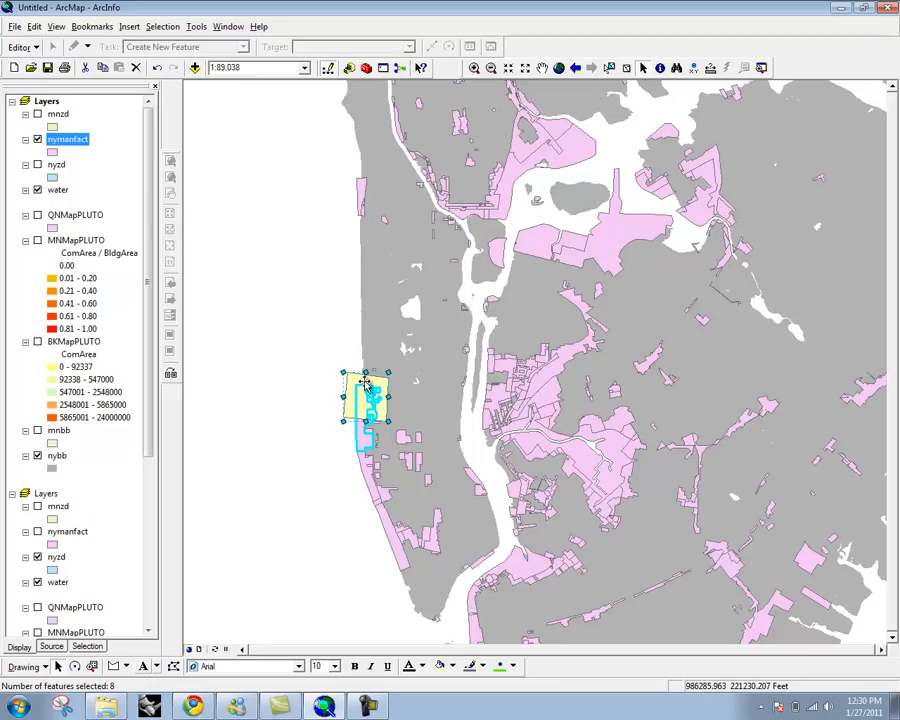
{"action": "left_click", "coordinate": [296, 285]}
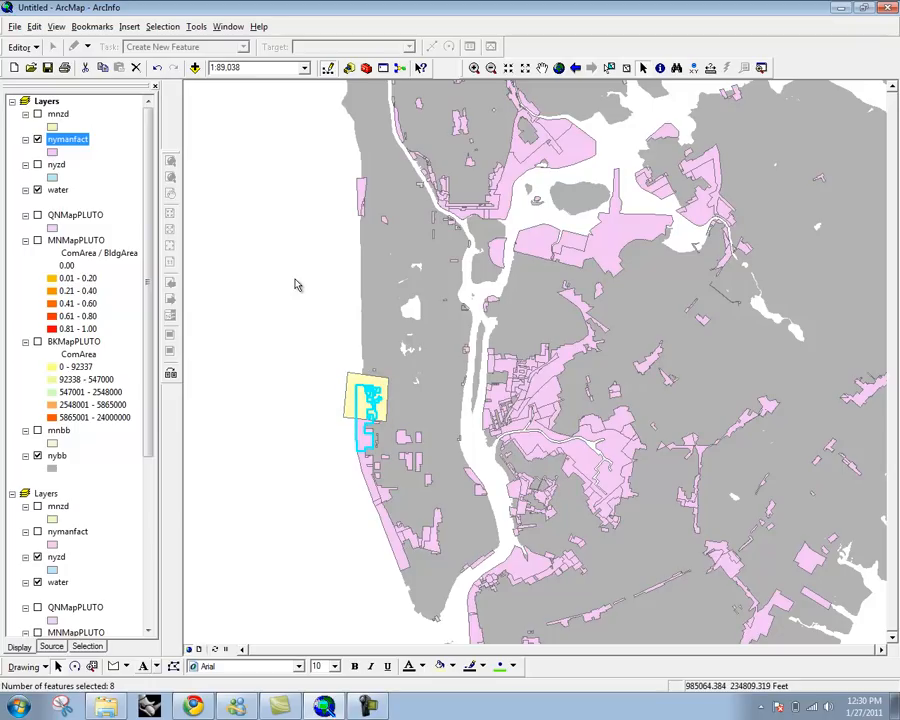
{"action": "left_click", "coordinate": [625, 71]}
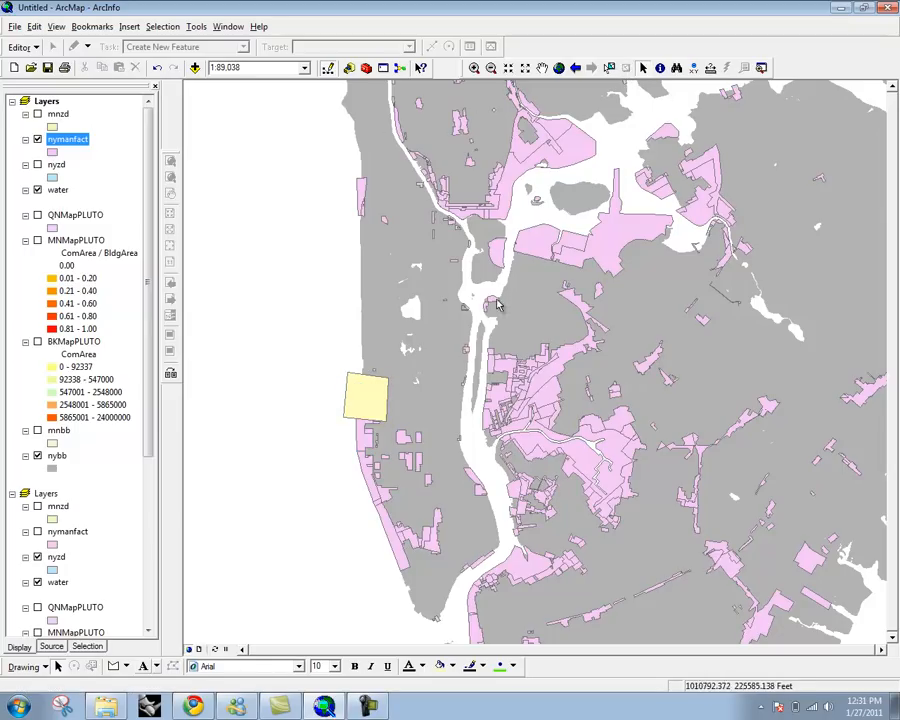
{"action": "left_click", "coordinate": [367, 386]}
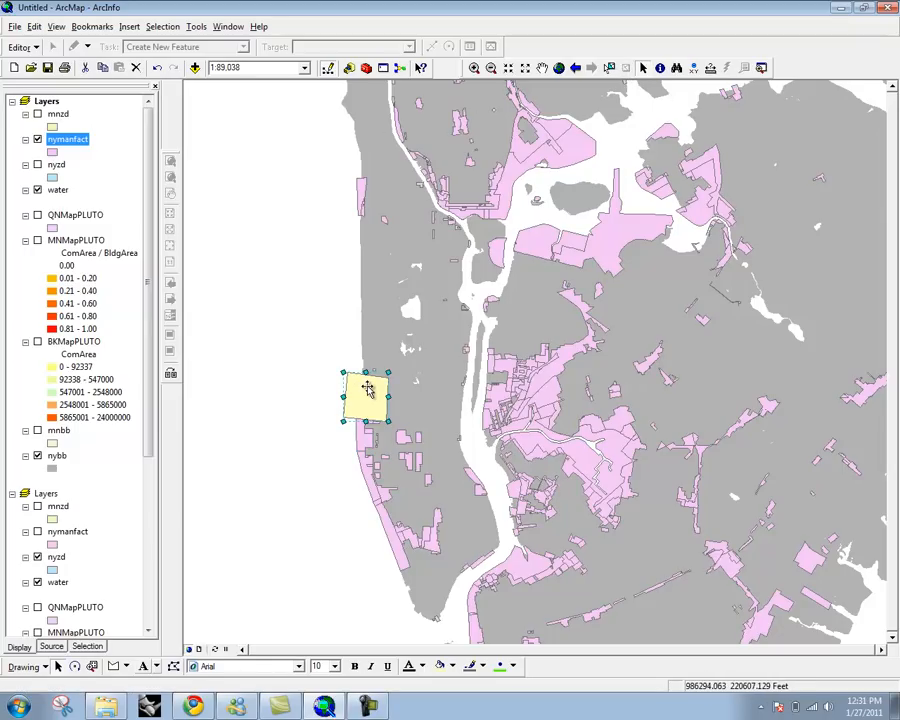
{"action": "right_click", "coordinate": [367, 388]}
{"action": "left_click", "coordinate": [423, 465]}
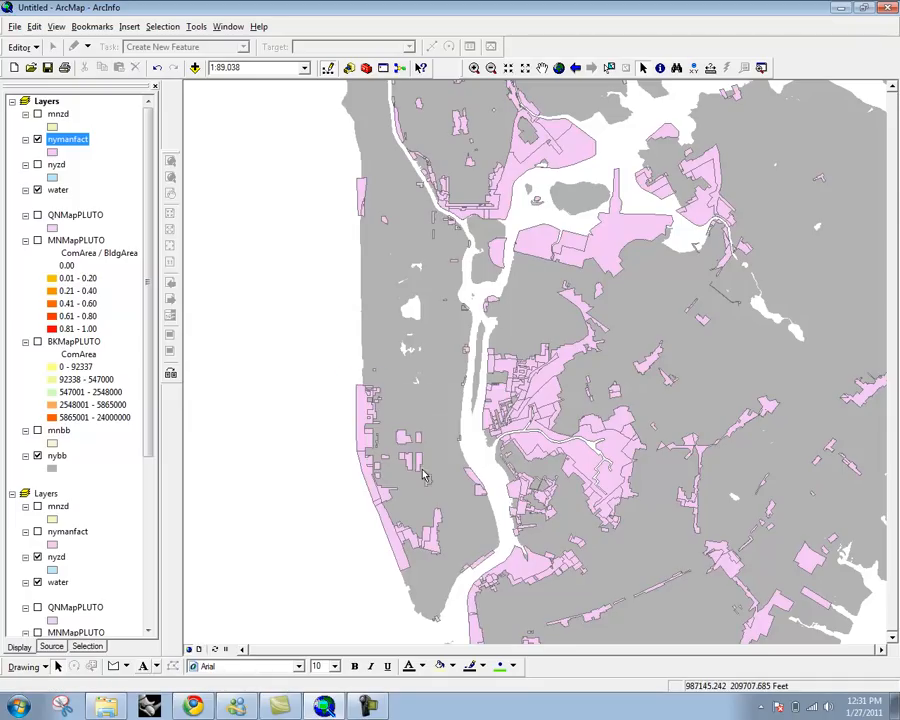
Step: Start an edit session on the NYC_Zoning09 source folder, which holds the mnzd, nymanfact and nyzd layers
{"action": "scroll", "coordinate": [361, 421], "scroll_direction": "down", "scroll_amount": 4}
{"action": "left_click_drag", "start_coordinate": [296, 468], "coordinate": [815, 219]}
{"action": "left_click_drag", "start_coordinate": [566, 144], "coordinate": [305, 368]}
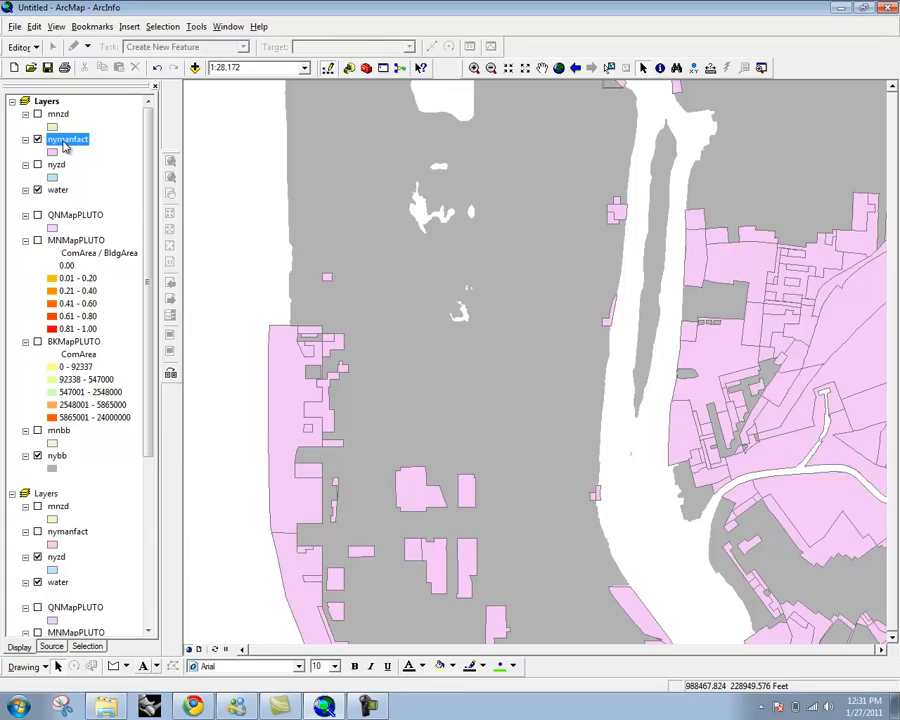
{"action": "left_click", "coordinate": [22, 47]}
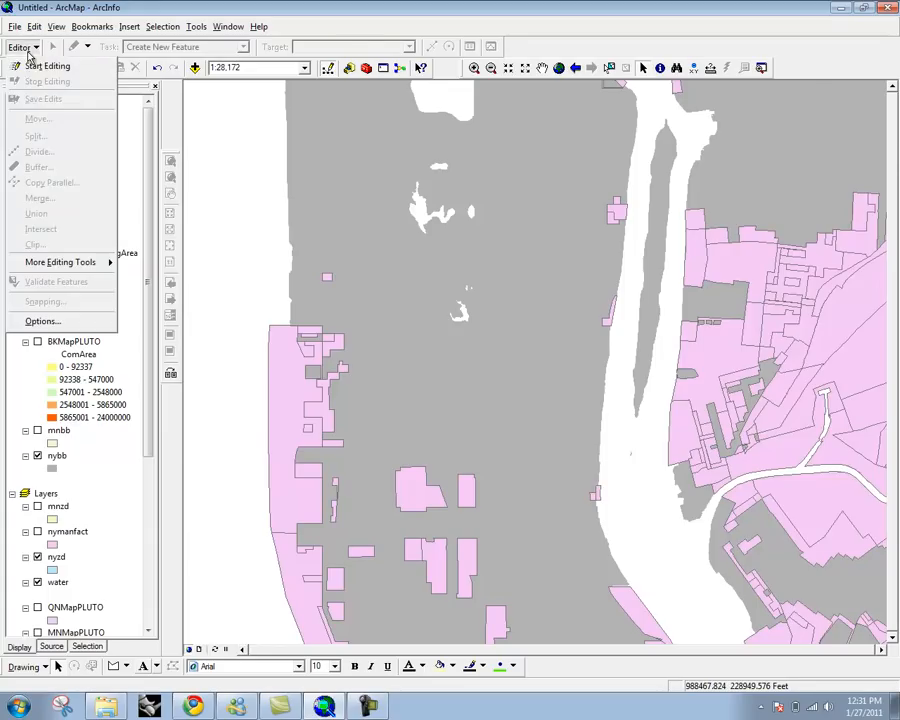
{"action": "left_click", "coordinate": [32, 63]}
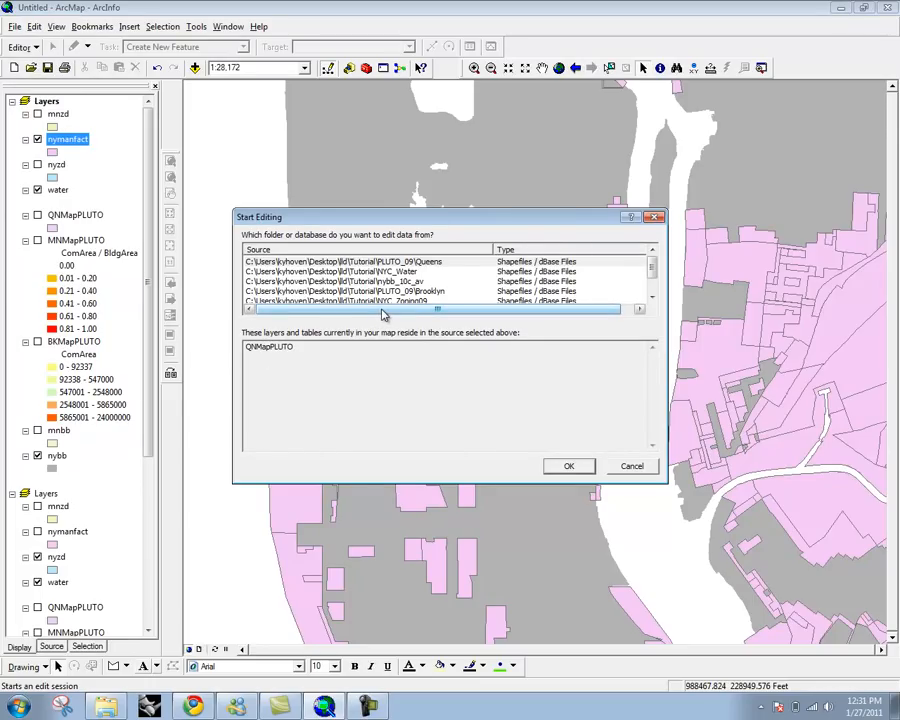
{"action": "left_click_drag", "start_coordinate": [598, 217], "coordinate": [594, 173]}
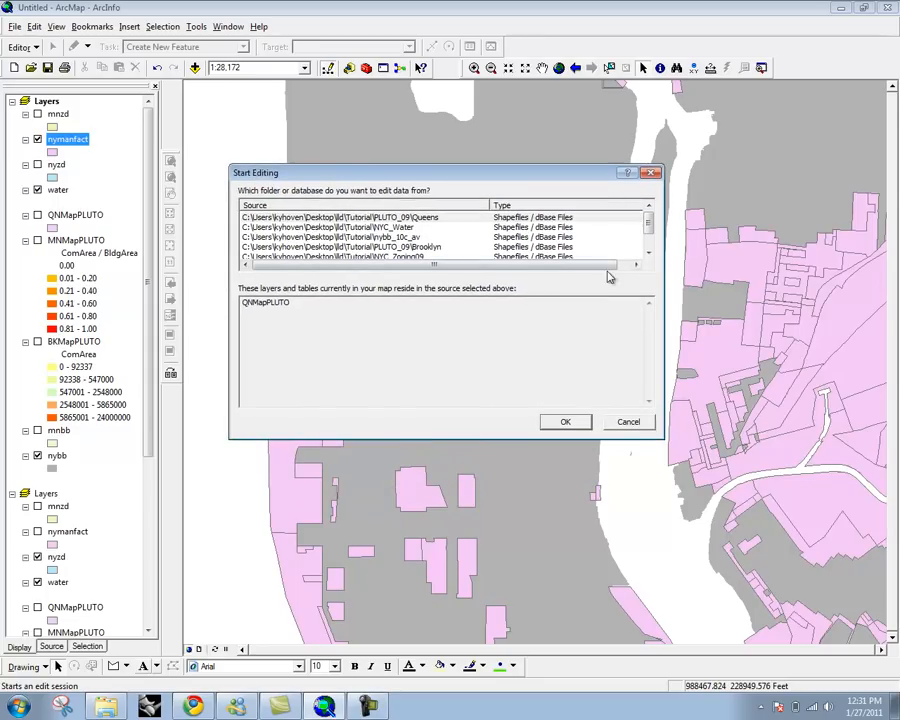
{"action": "left_click", "coordinate": [648, 254]}
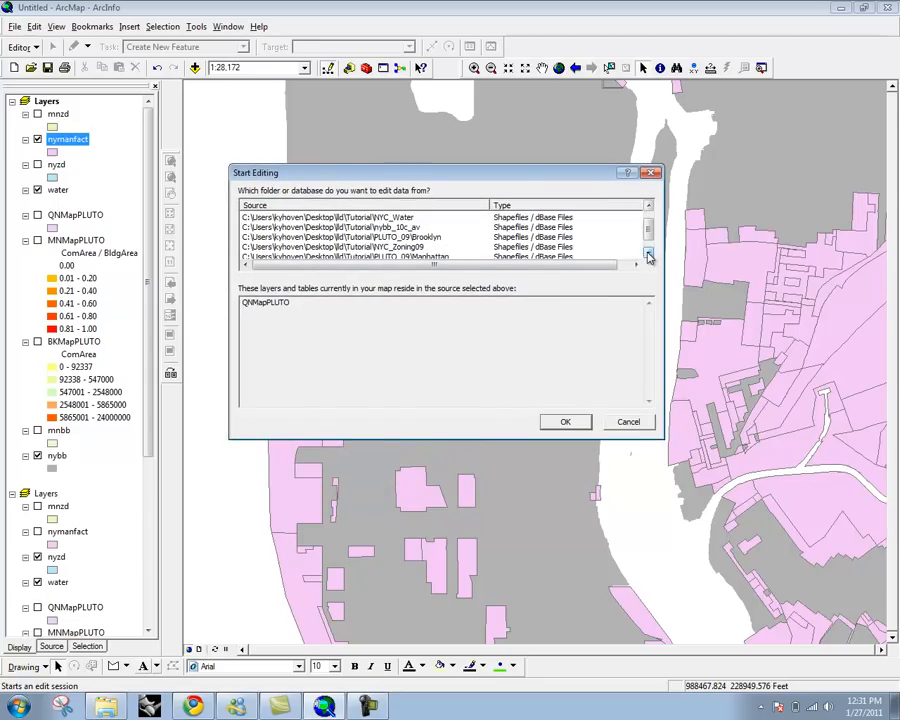
{"action": "left_click", "coordinate": [648, 255]}
{"action": "left_click_drag", "start_coordinate": [648, 237], "coordinate": [655, 234]}
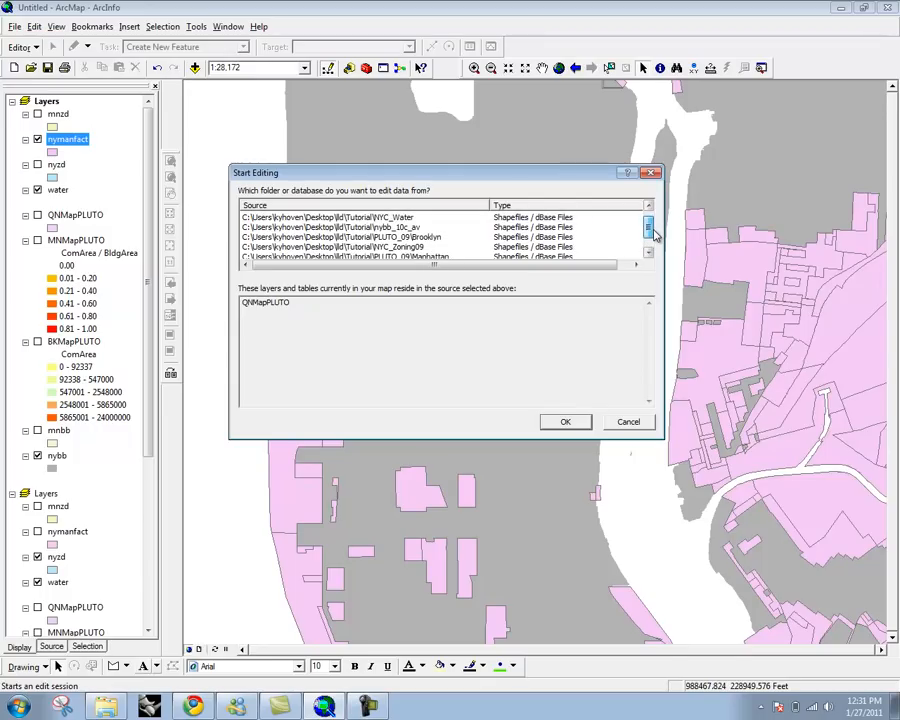
{"action": "left_click", "coordinate": [400, 247]}
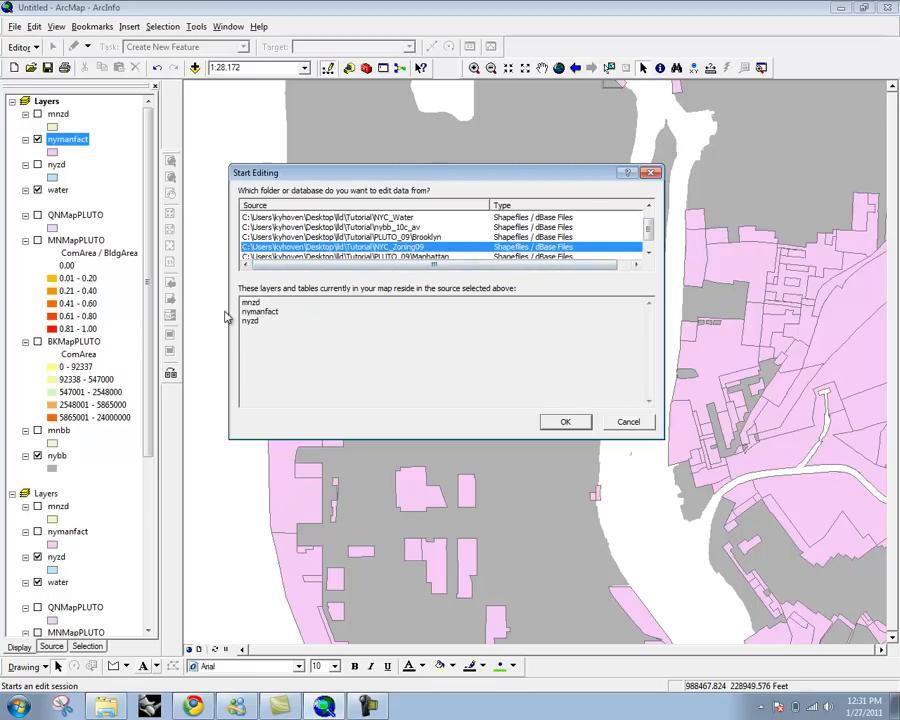
{"action": "left_click", "coordinate": [561, 423]}
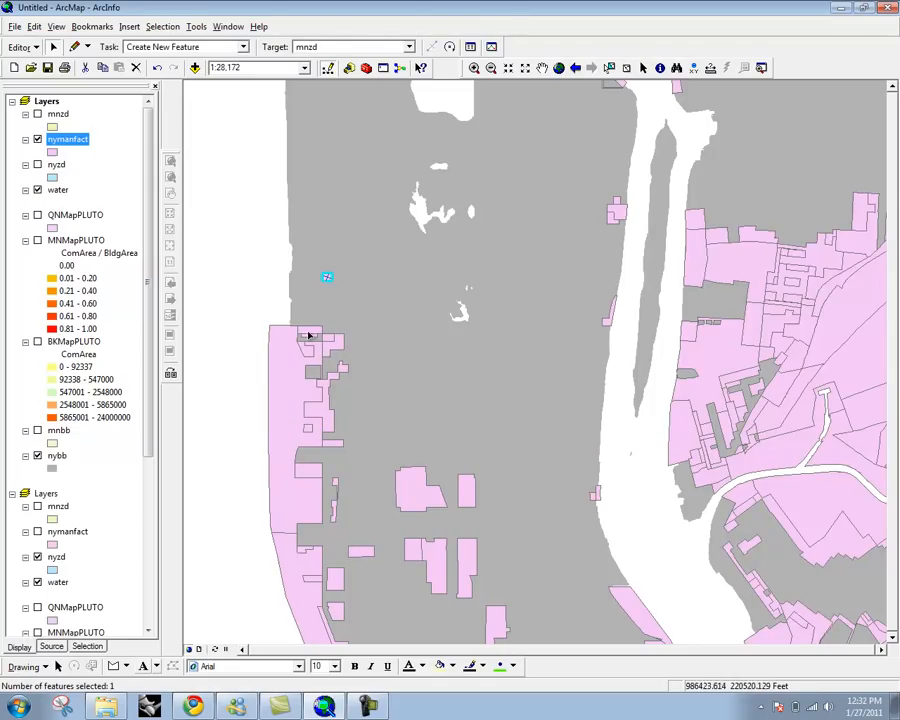
Step: Select individual manufacturing zones in Manhattan with the Edit tool, and delete the small isolated zone just north of the west-shore cluster
{"action": "left_click", "coordinate": [292, 364]}
{"action": "left_click", "coordinate": [339, 347]}
{"action": "left_click", "coordinate": [423, 487]}
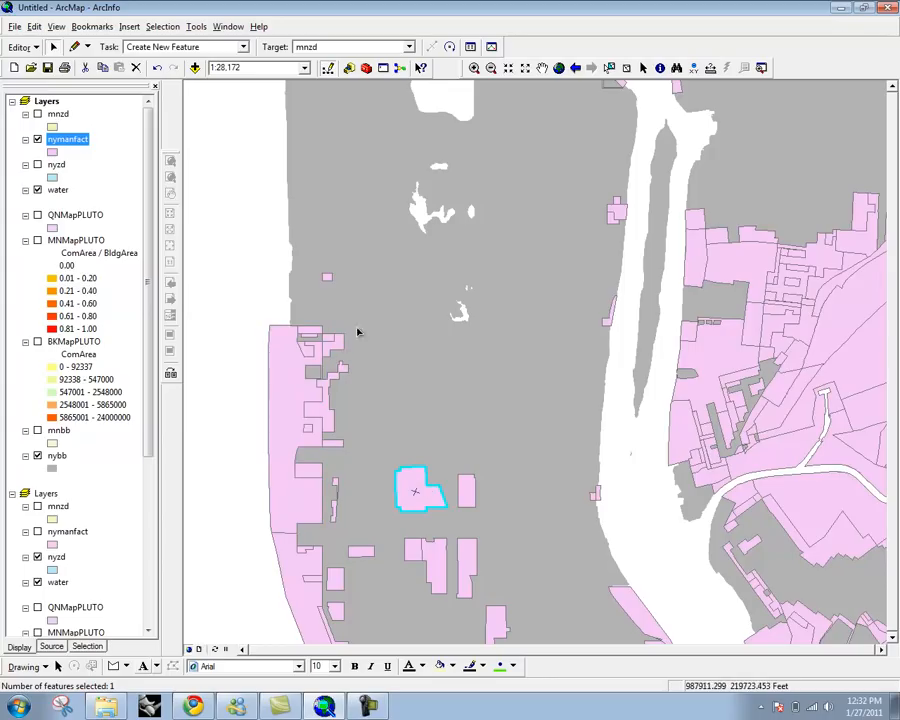
{"action": "left_click", "coordinate": [327, 279]}
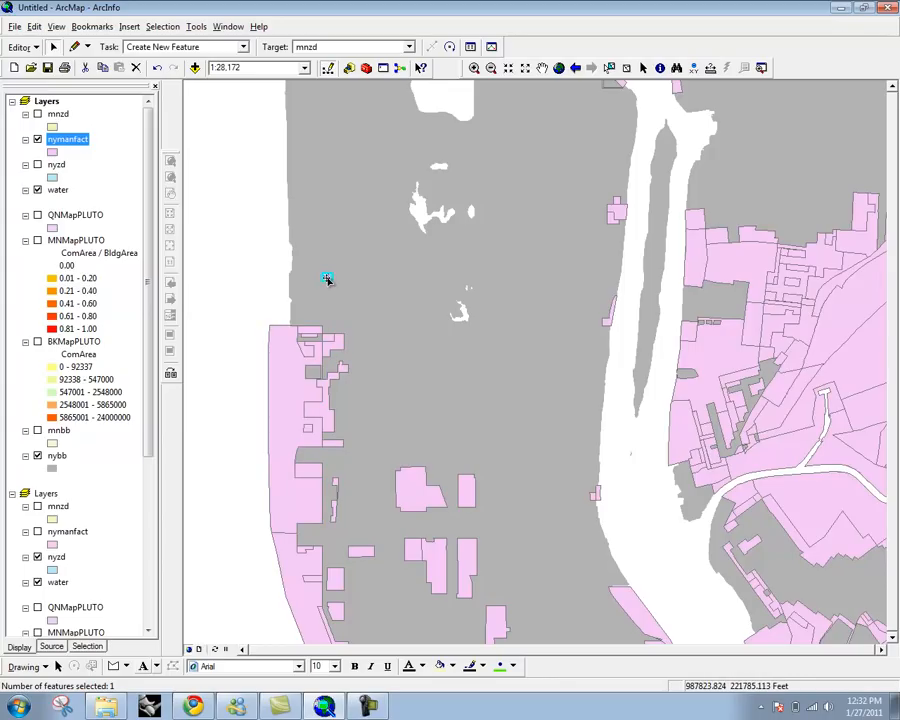
{"action": "right_click", "coordinate": [327, 279]}
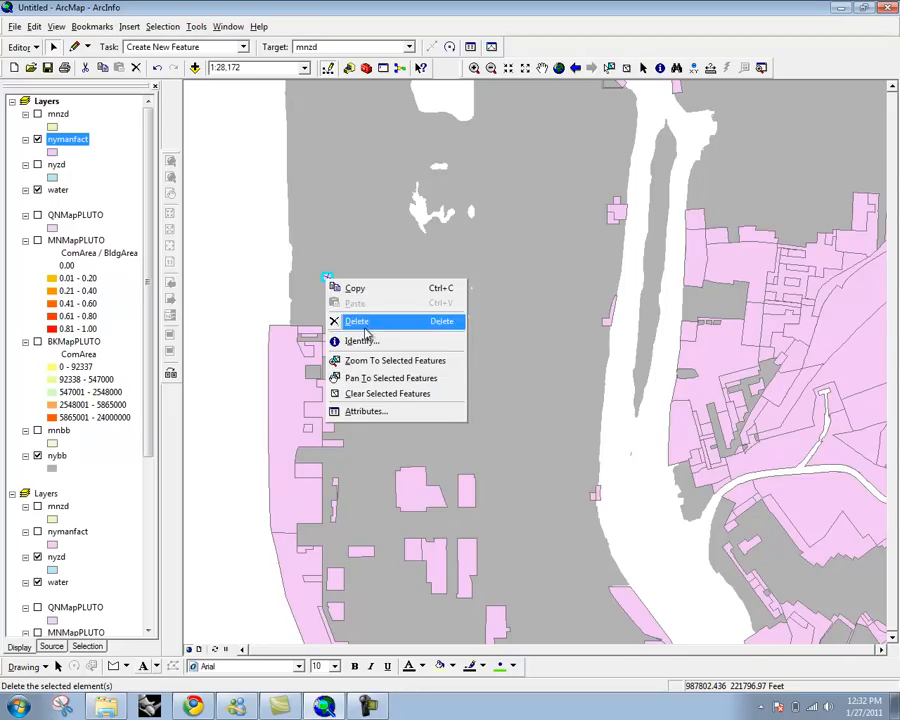
{"action": "left_click", "coordinate": [356, 319]}
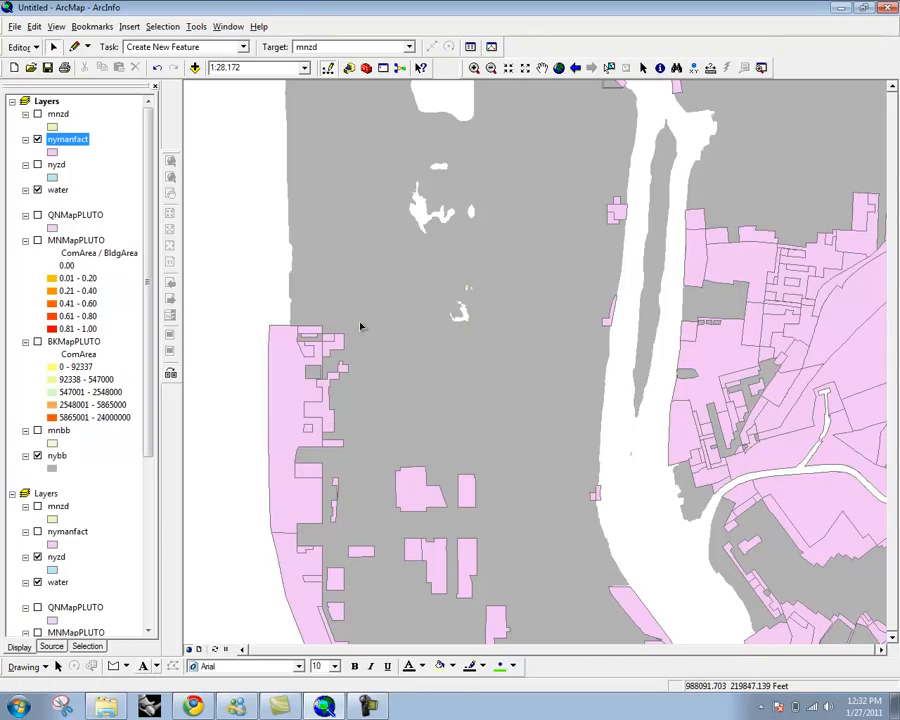
Step: Undo the zone deletion and reselect the small isolated zone just north of the west-shore cluster
{"action": "left_click", "coordinate": [33, 28]}
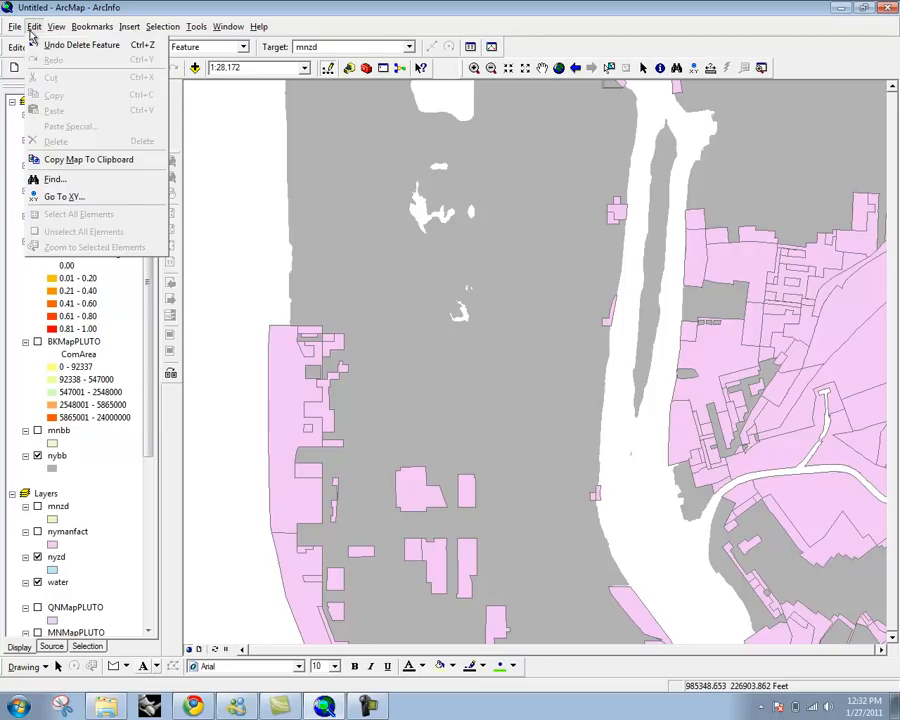
{"action": "left_click", "coordinate": [34, 44]}
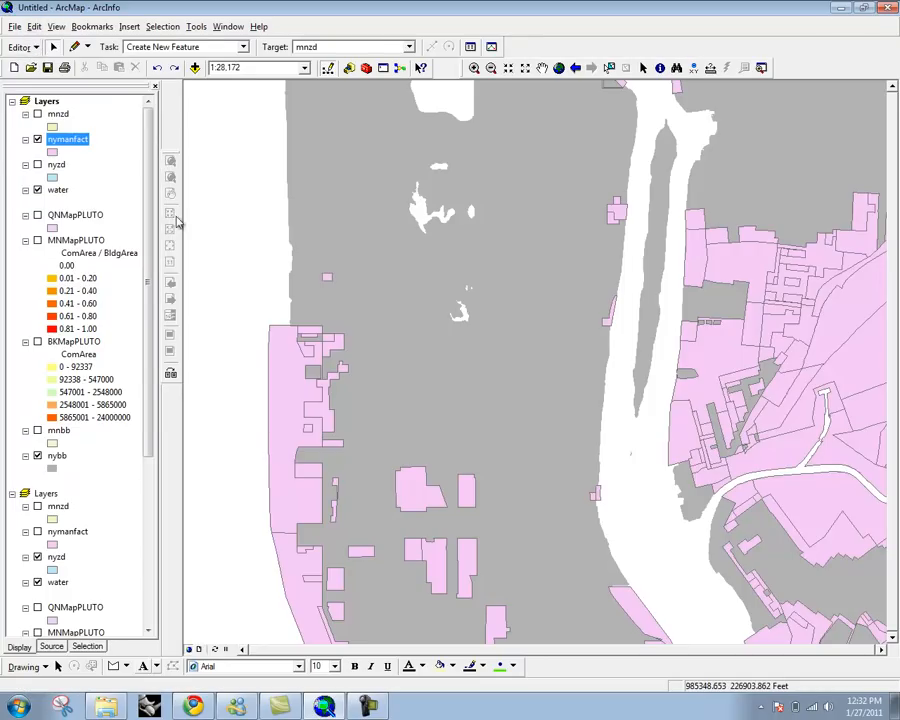
{"action": "left_click", "coordinate": [329, 279]}
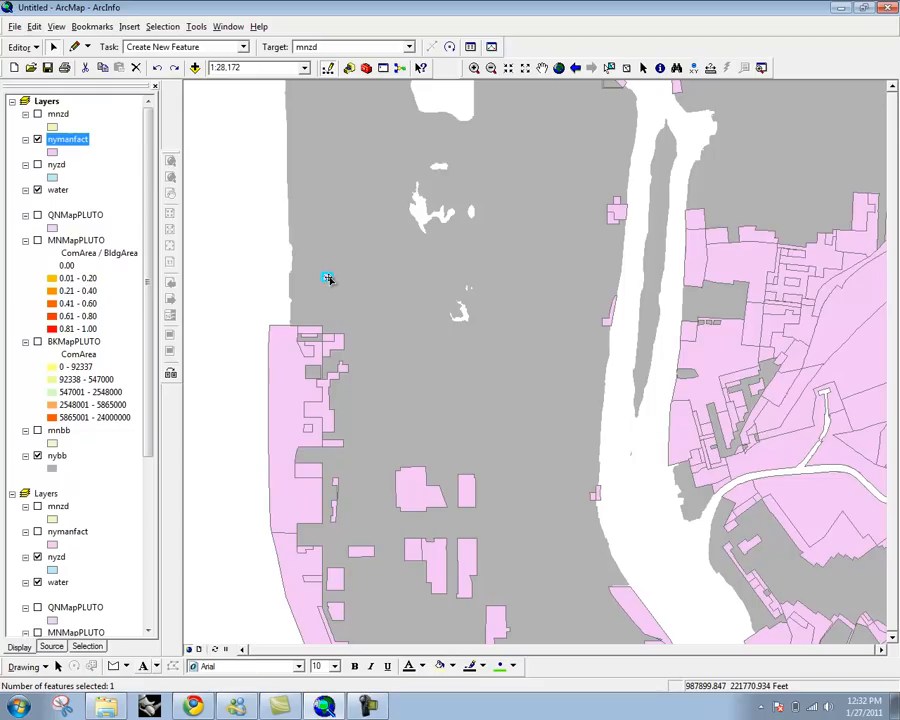
Step: Open the nymanfact attribute table, show only the selected records, and place the table clear of the selected zone
{"action": "right_click", "coordinate": [60, 141]}
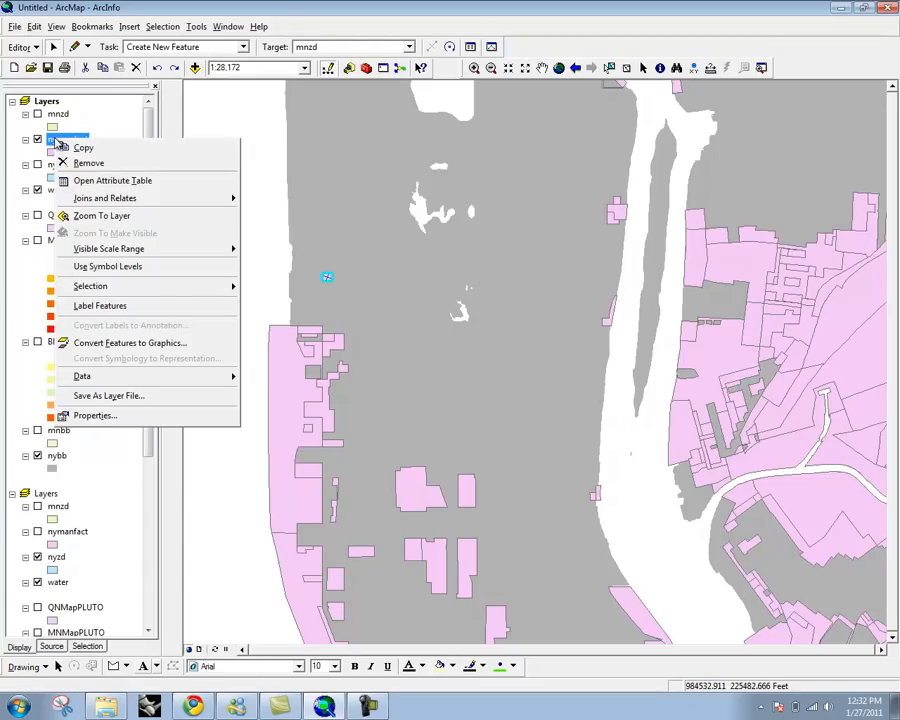
{"action": "left_click", "coordinate": [148, 181]}
{"action": "left_click_drag", "start_coordinate": [418, 68], "coordinate": [776, 156]}
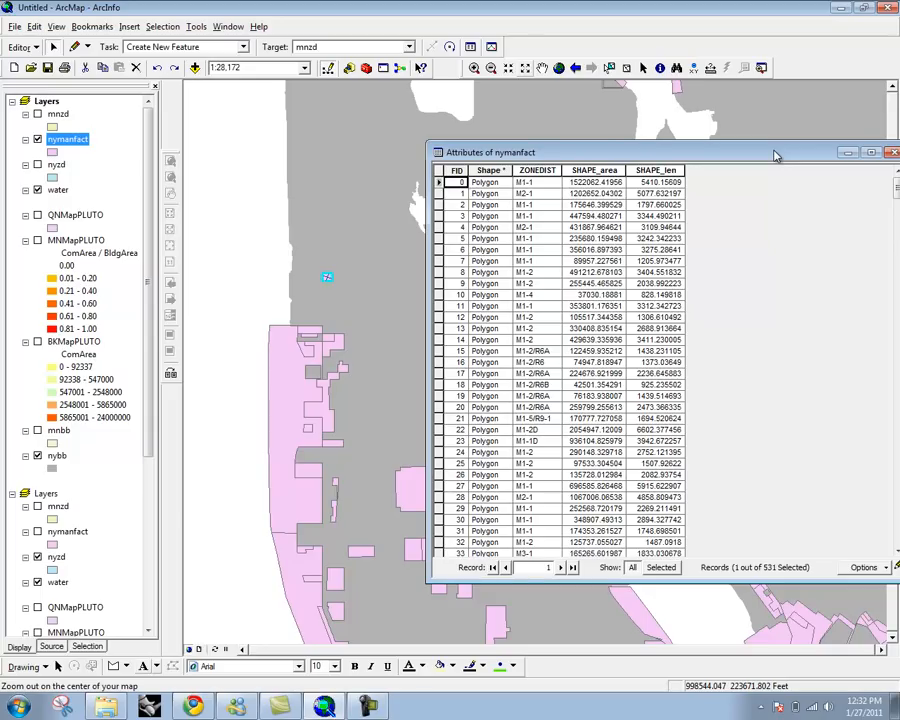
{"action": "left_click_drag", "start_coordinate": [775, 155], "coordinate": [701, 146]}
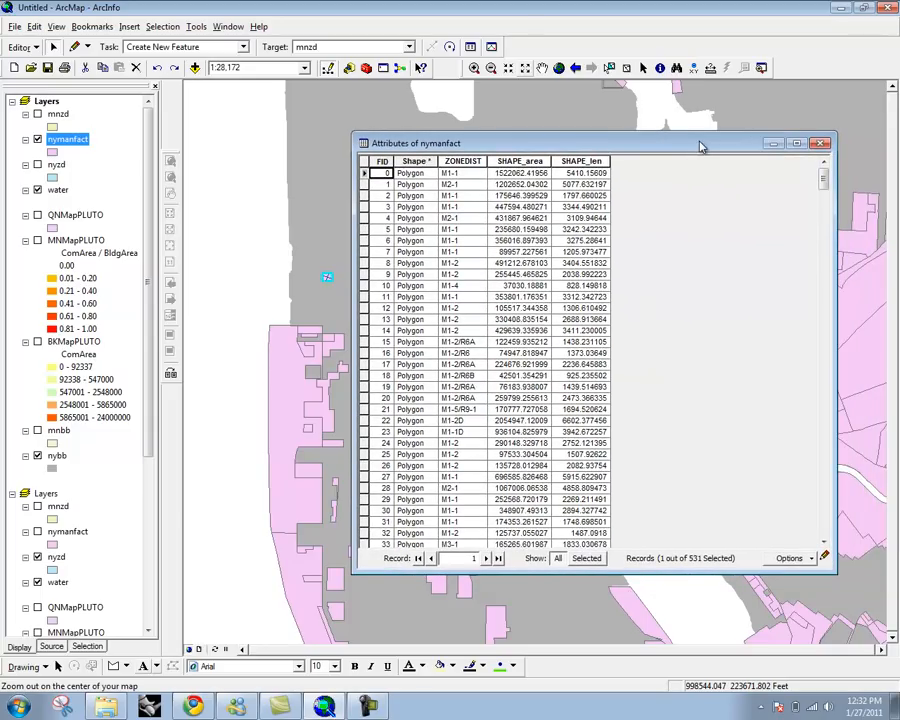
{"action": "left_click", "coordinate": [586, 558]}
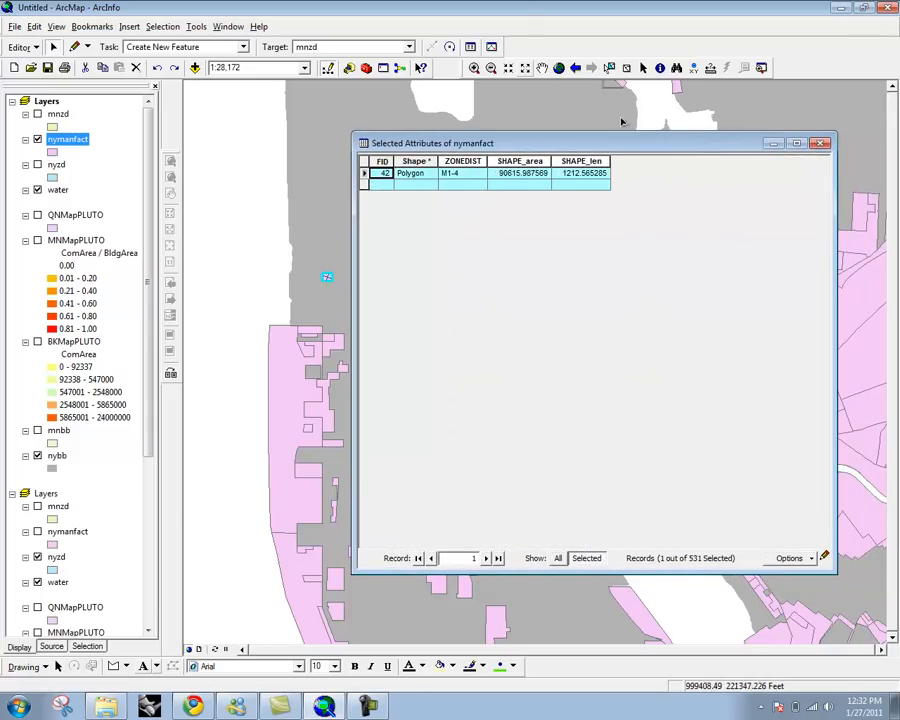
{"action": "left_click_drag", "start_coordinate": [610, 143], "coordinate": [692, 131]}
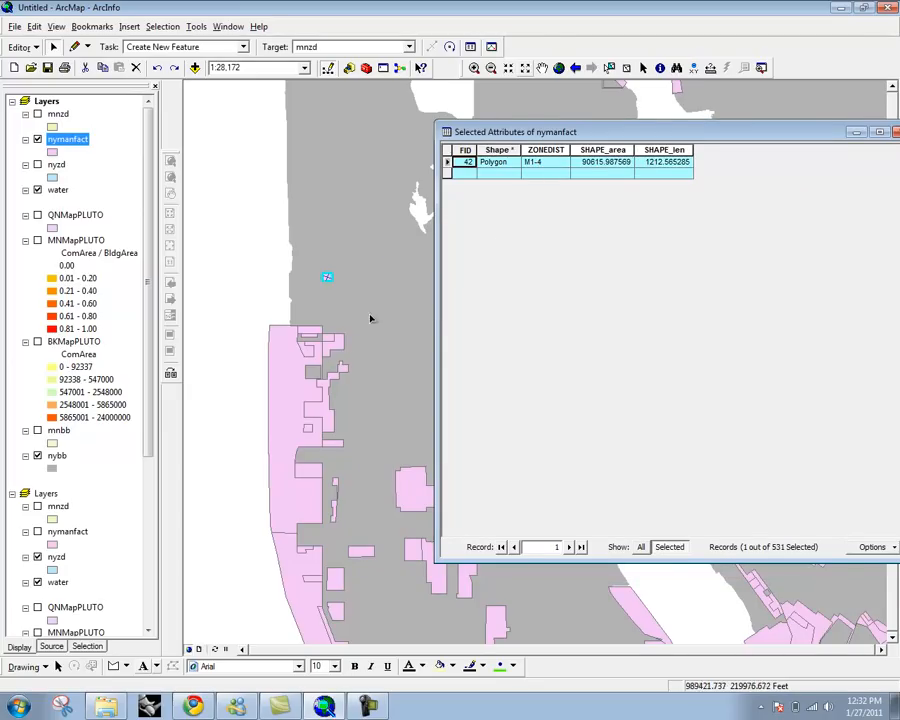
Step: Select zones on Manhattan's west shore, in midtown and across the East River one at a time to view each record
{"action": "left_click", "coordinate": [293, 372]}
{"action": "left_click", "coordinate": [335, 385]}
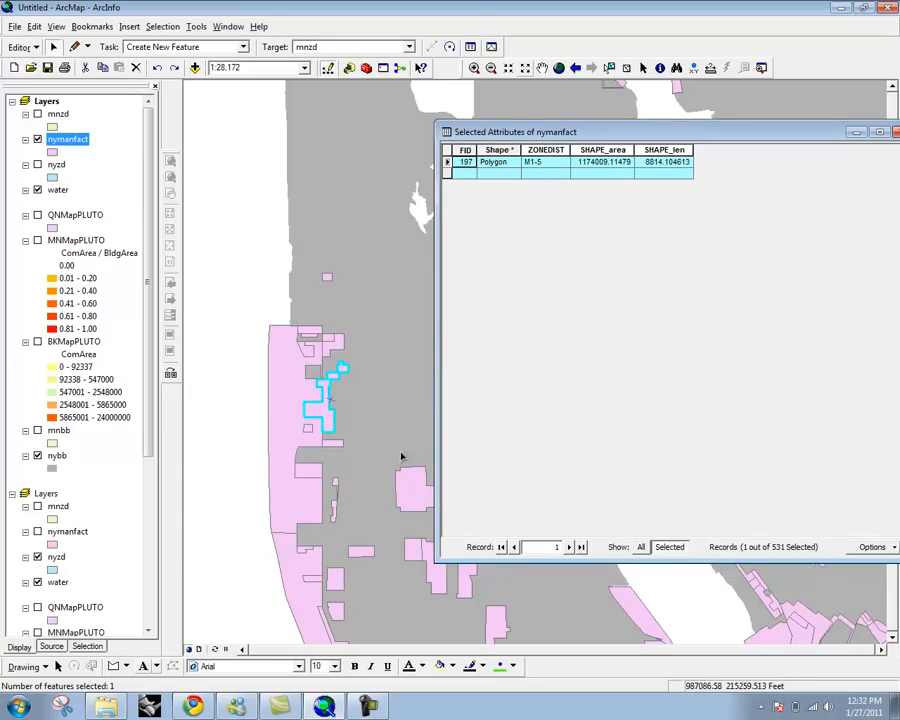
{"action": "left_click", "coordinate": [412, 488]}
{"action": "left_click", "coordinate": [781, 606]}
{"action": "left_click_drag", "start_coordinate": [697, 130], "coordinate": [497, 117]}
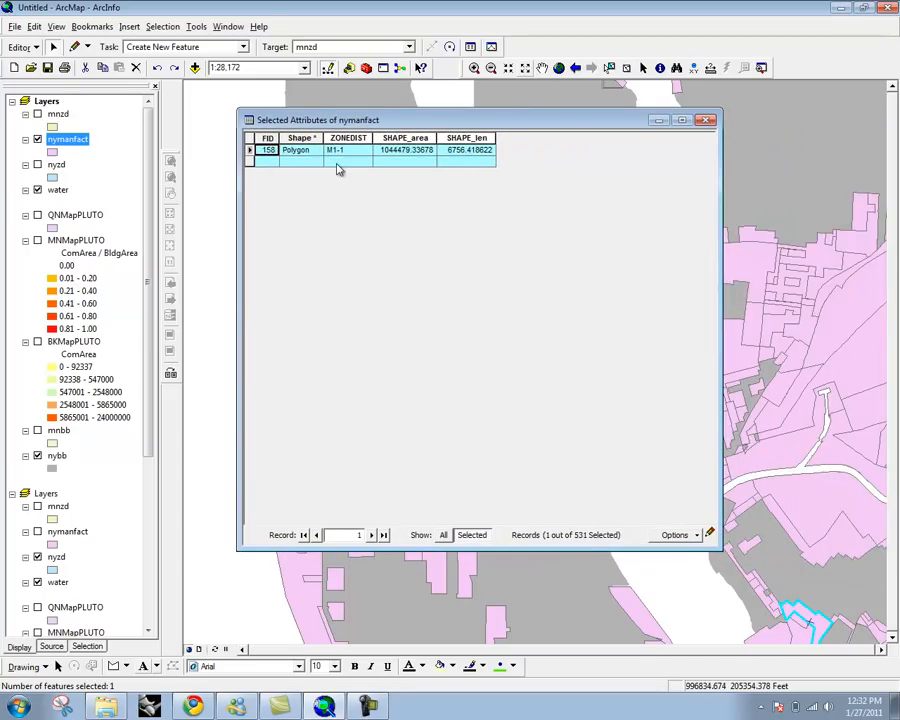
Step: Try to delete the selected zone from its FID cell, check the record's row commands, and close the attribute table
{"action": "right_click", "coordinate": [268, 151]}
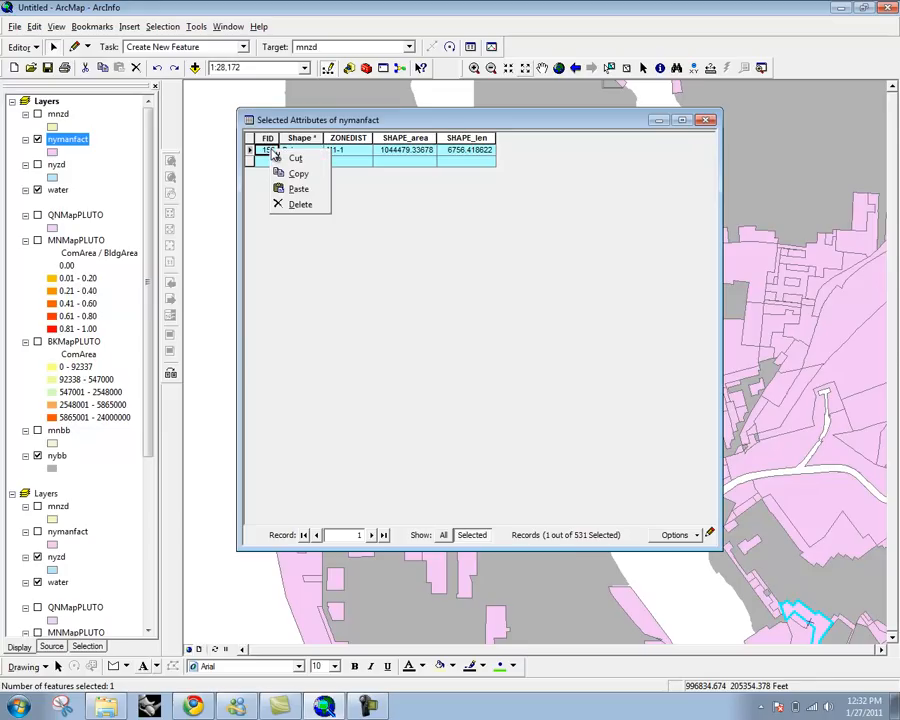
{"action": "left_click", "coordinate": [306, 209]}
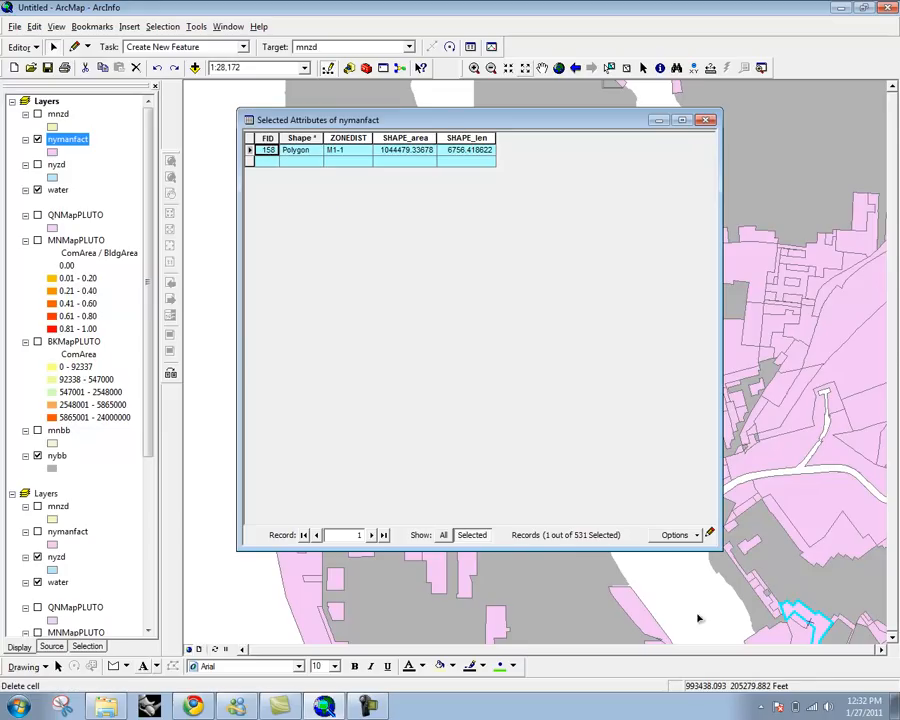
{"action": "right_click", "coordinate": [251, 155]}
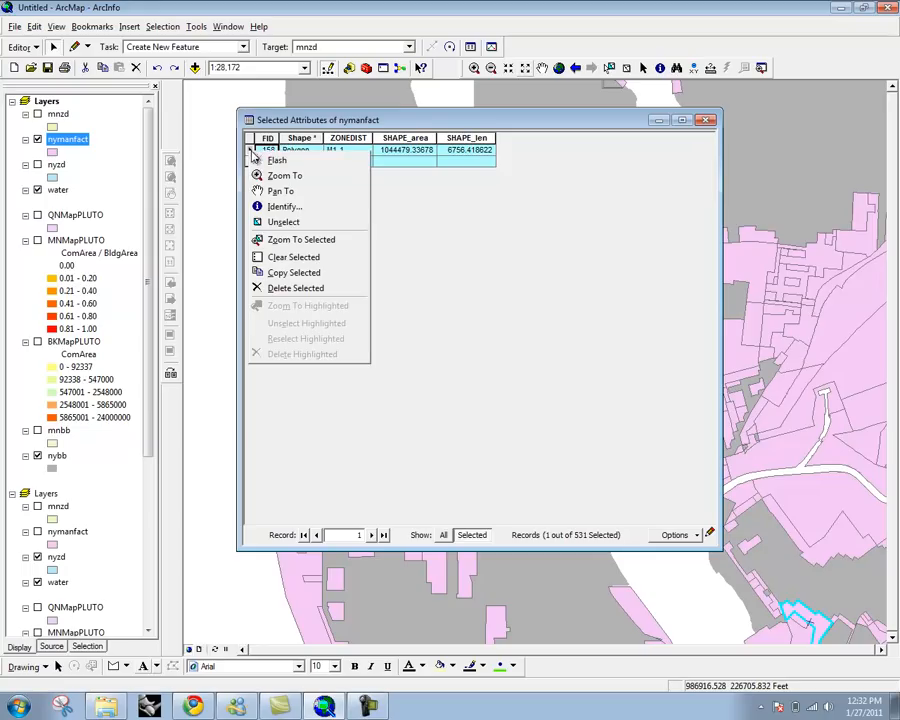
{"action": "left_click", "coordinate": [660, 186]}
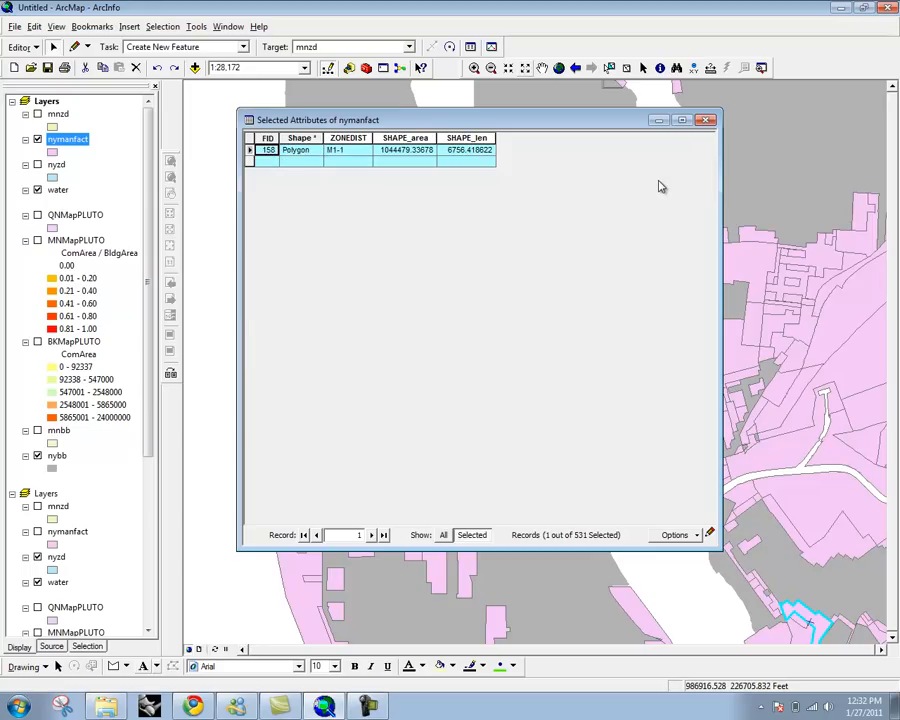
{"action": "left_click", "coordinate": [706, 120]}
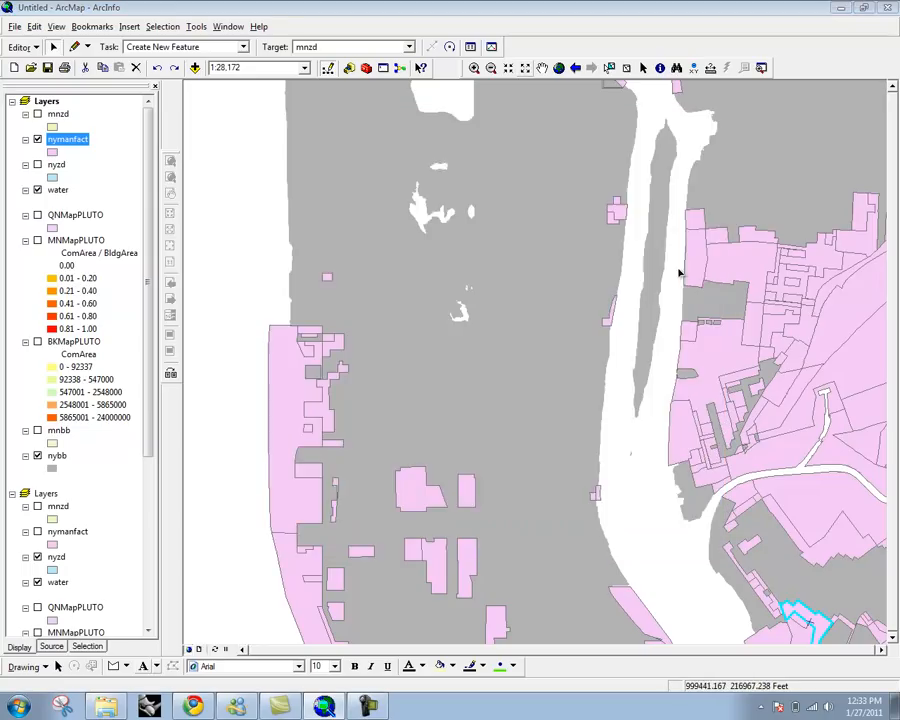
Step: Stop the edit session on the zoning layers
{"action": "left_click_drag", "start_coordinate": [668, 577], "coordinate": [617, 481]}
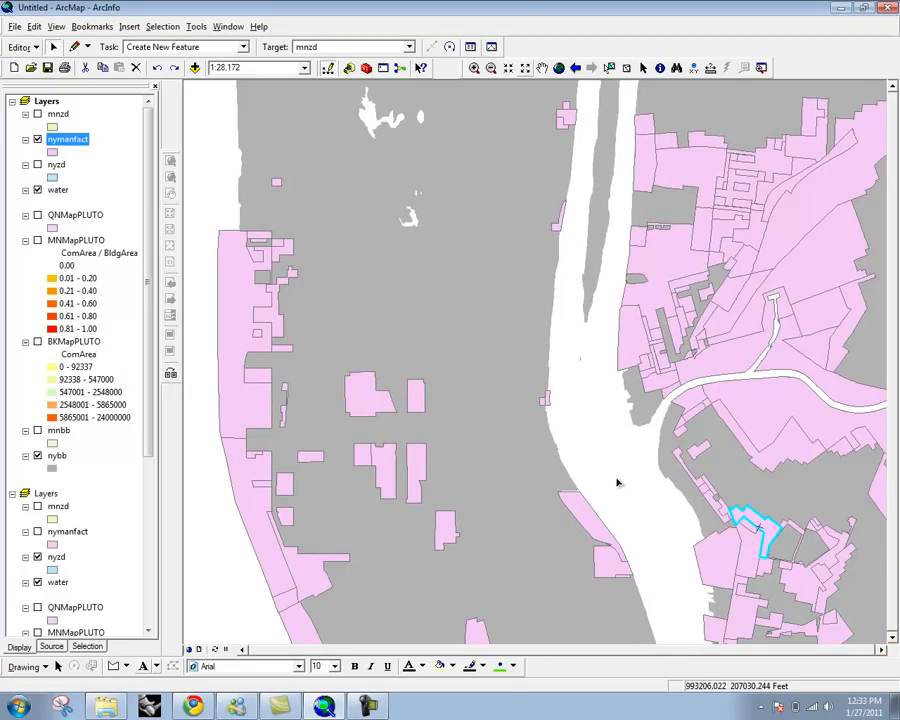
{"action": "left_click", "coordinate": [18, 46]}
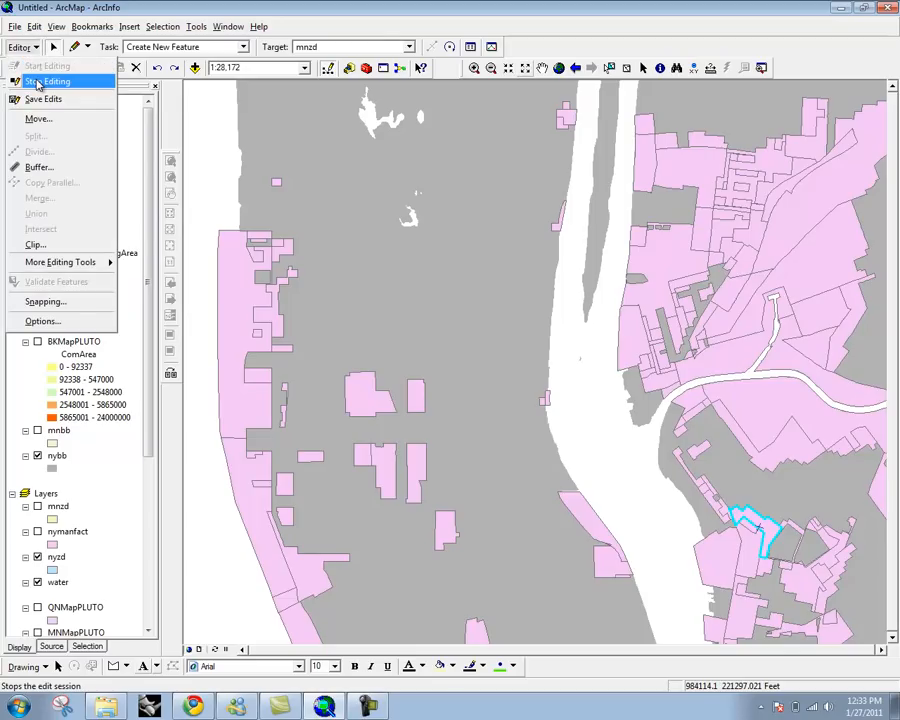
{"action": "left_click", "coordinate": [37, 82]}
Step: Select the large west-shore manufacturing zone with the Select Features tool
{"action": "left_click_drag", "start_coordinate": [354, 321], "coordinate": [424, 360]}
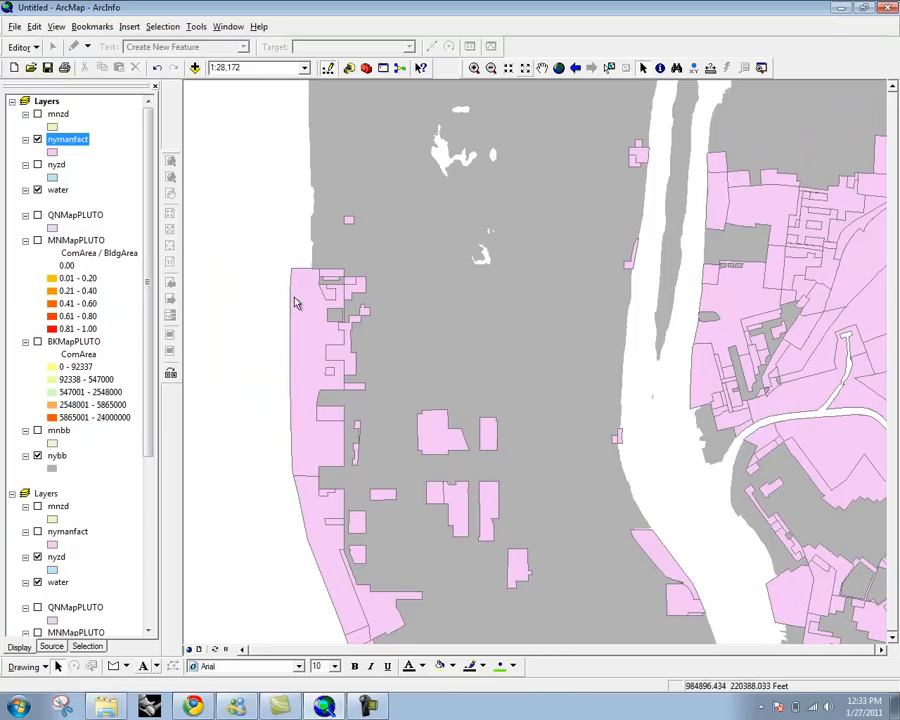
{"action": "left_click", "coordinate": [609, 67]}
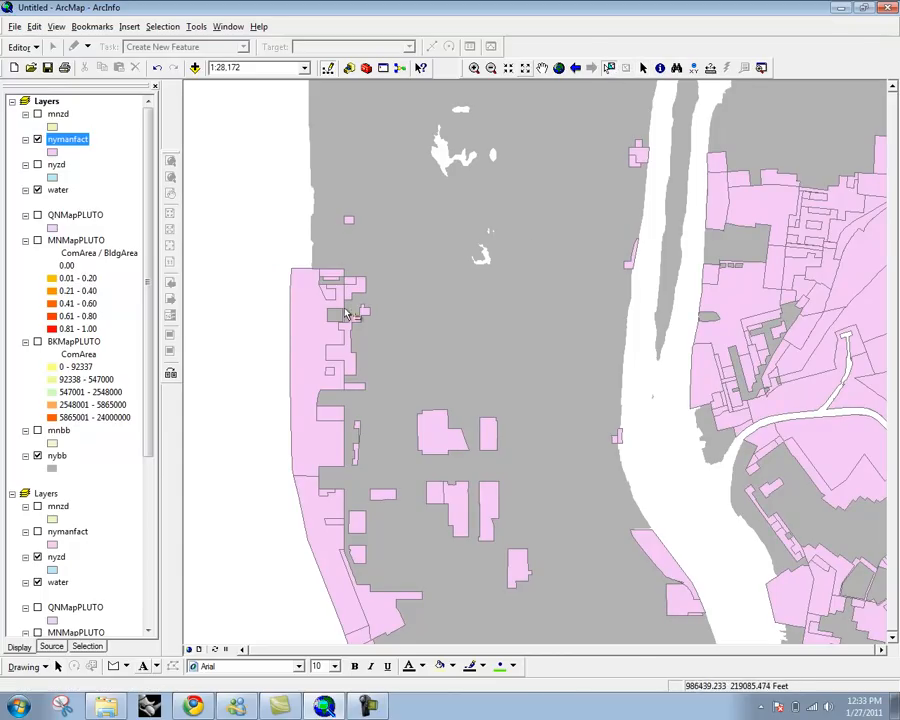
{"action": "left_click", "coordinate": [293, 305]}
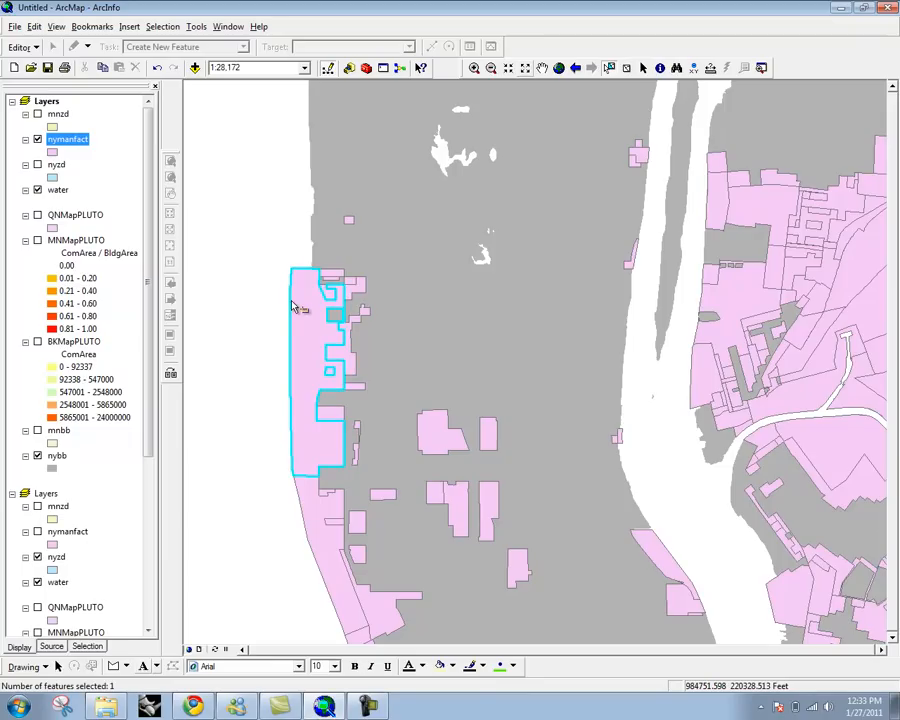
{"action": "right_click", "coordinate": [293, 305]}
Step: Look up the Export Data command for the nymanfact layer without exporting, and clear the selected zone
{"action": "left_click", "coordinate": [78, 143]}
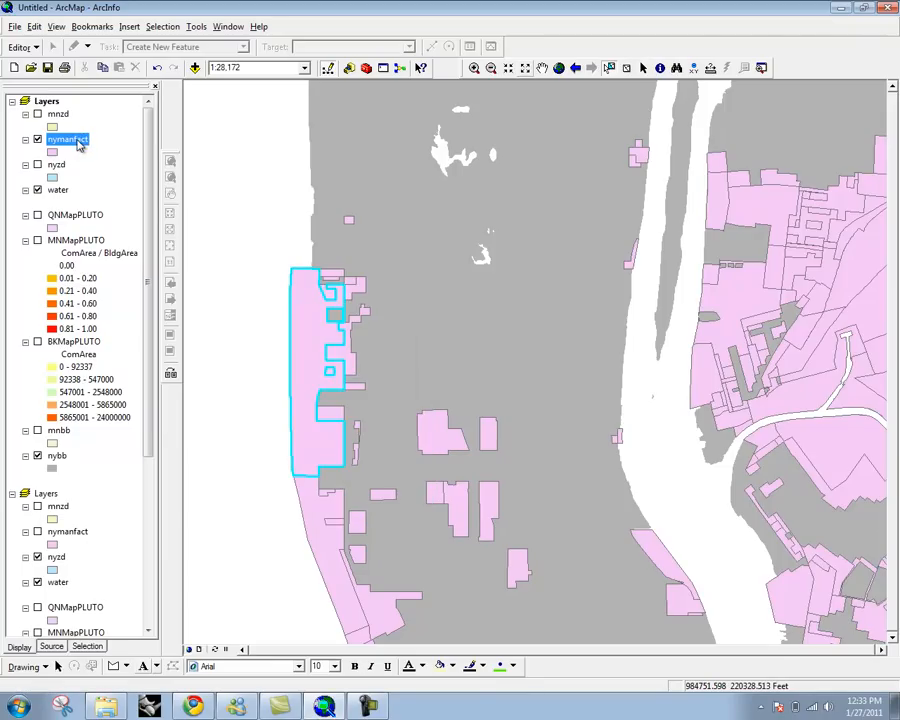
{"action": "right_click", "coordinate": [78, 143]}
{"action": "mouse_move", "coordinate": [250, 380]}
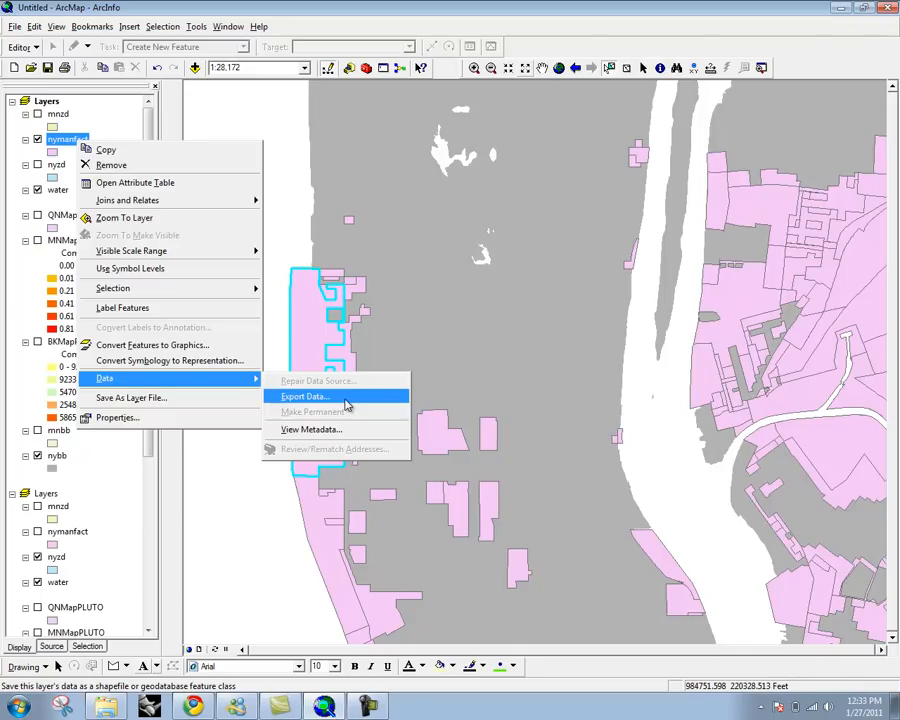
{"action": "left_click", "coordinate": [52, 146]}
{"action": "left_click", "coordinate": [52, 146]}
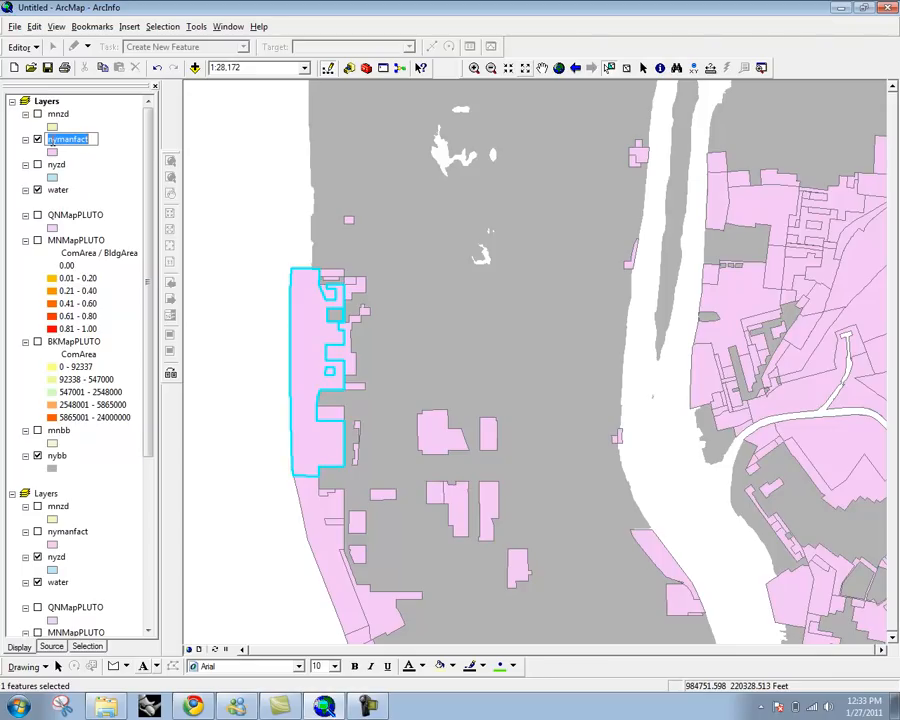
{"action": "left_click", "coordinate": [255, 190]}
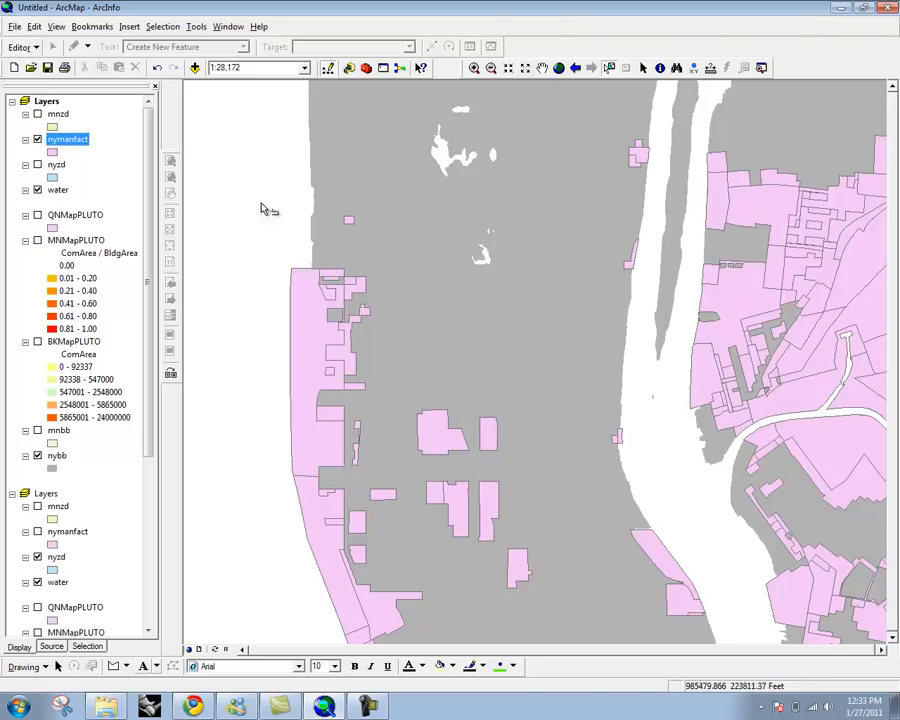
Step: Open the nymanfact layer's properties and switch its symbology to unique-value categories
{"action": "scroll", "coordinate": [395, 287], "scroll_direction": "up", "scroll_amount": 1}
{"action": "scroll", "coordinate": [395, 287], "scroll_direction": "down", "scroll_amount": 4}
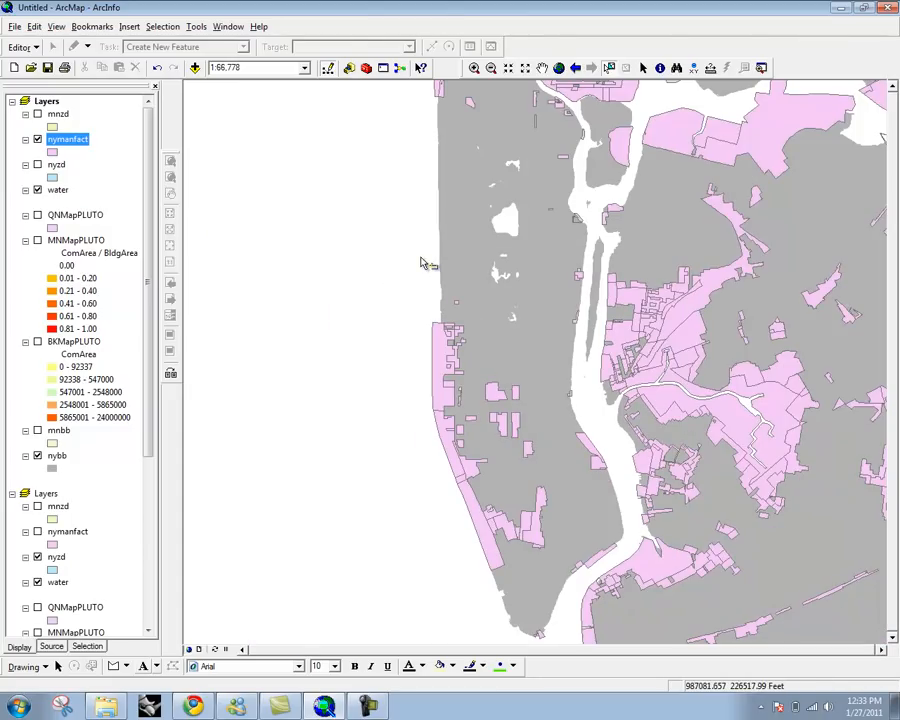
{"action": "left_click_drag", "start_coordinate": [522, 302], "coordinate": [378, 310]}
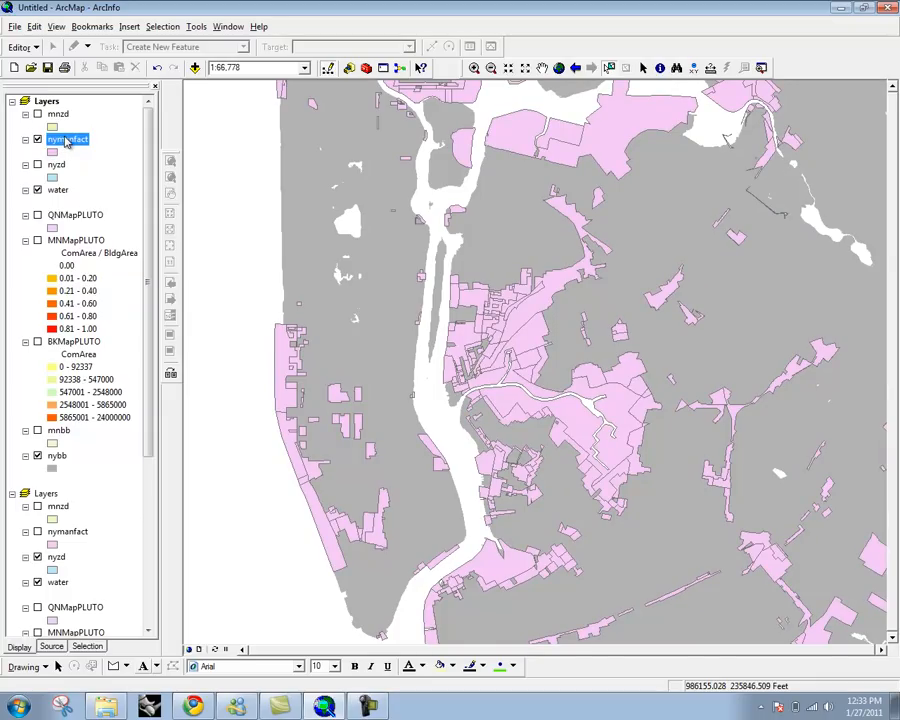
{"action": "right_click", "coordinate": [66, 143]}
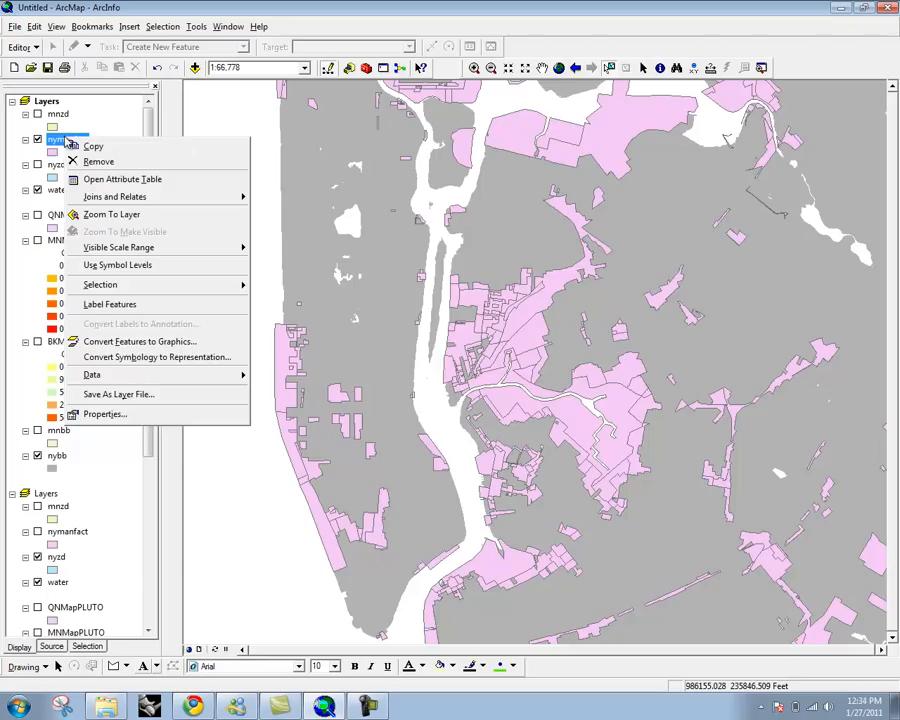
{"action": "left_click", "coordinate": [90, 412]}
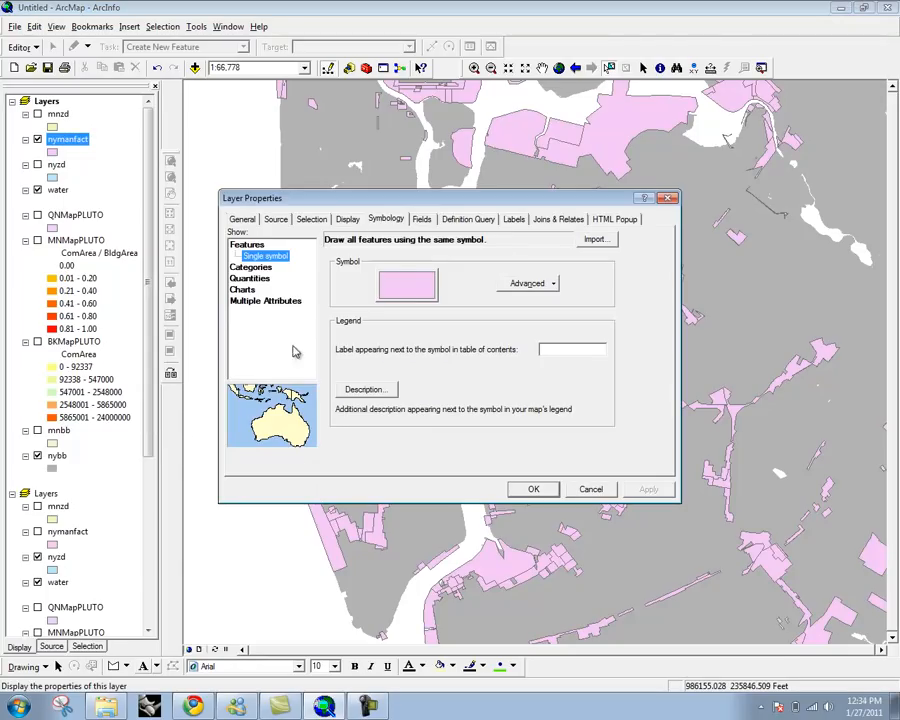
{"action": "left_click", "coordinate": [394, 219]}
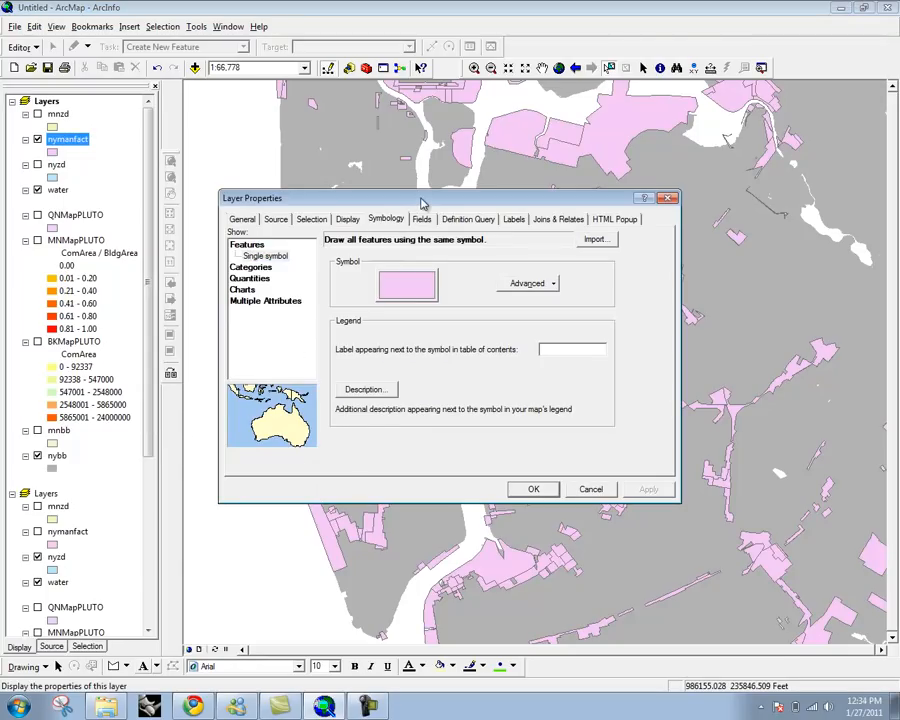
{"action": "left_click_drag", "start_coordinate": [422, 203], "coordinate": [400, 201]}
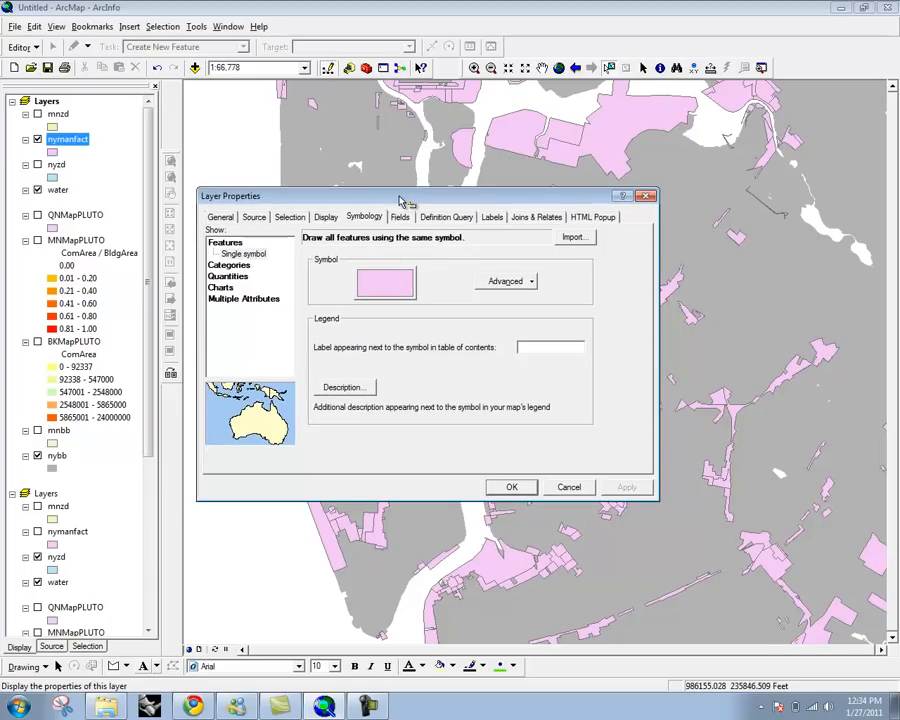
{"action": "left_click", "coordinate": [236, 266]}
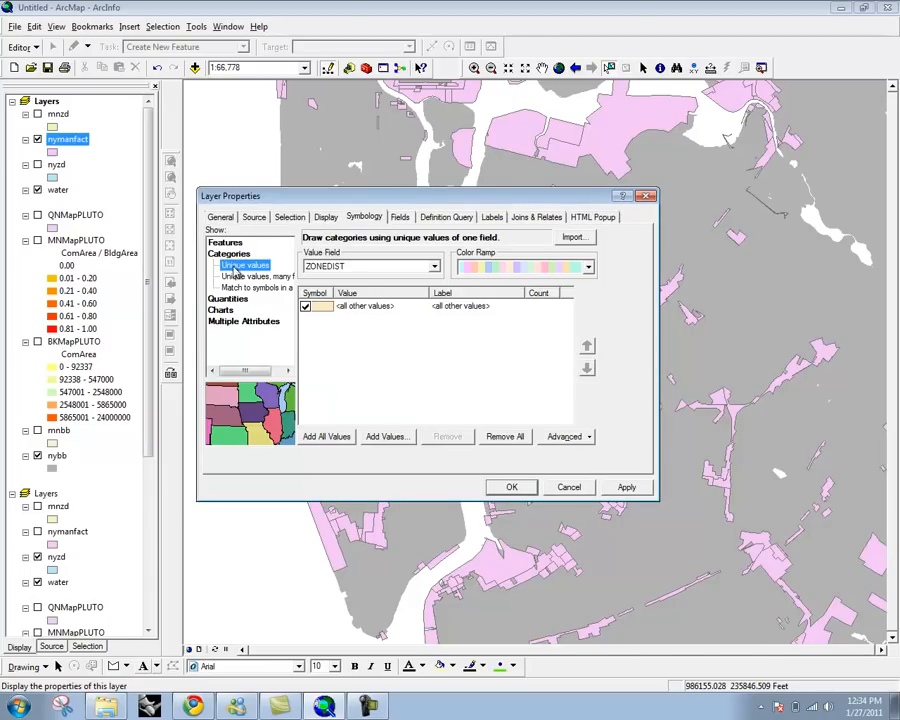
Step: Use ZONEDIST as the value field, add all its values as symbol categories, and review the resulting list
{"action": "left_click_drag", "start_coordinate": [450, 197], "coordinate": [406, 183]}
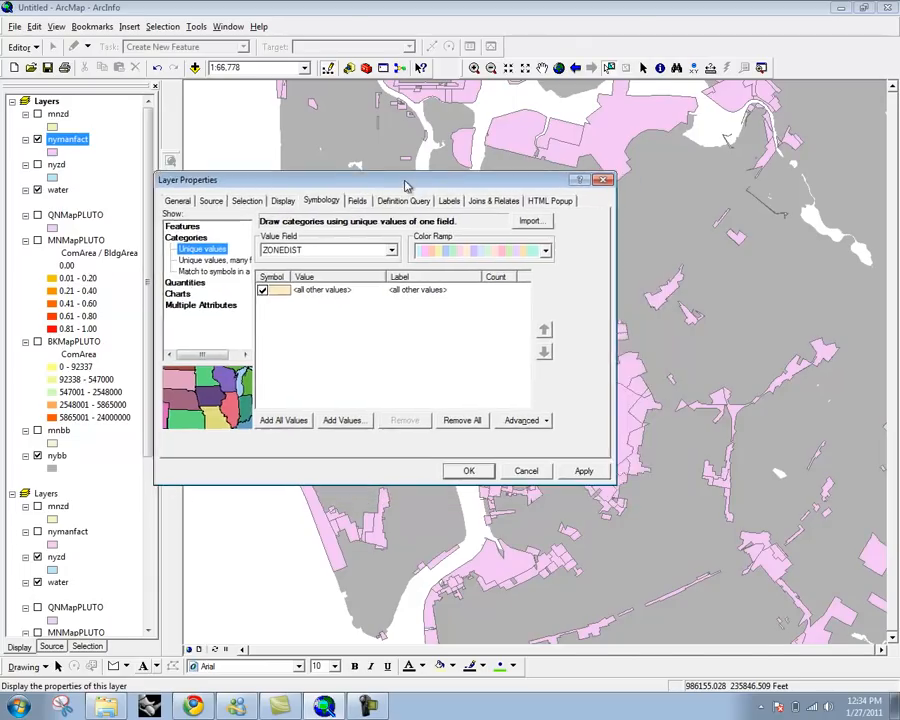
{"action": "left_click", "coordinate": [391, 251]}
{"action": "left_click", "coordinate": [366, 263]}
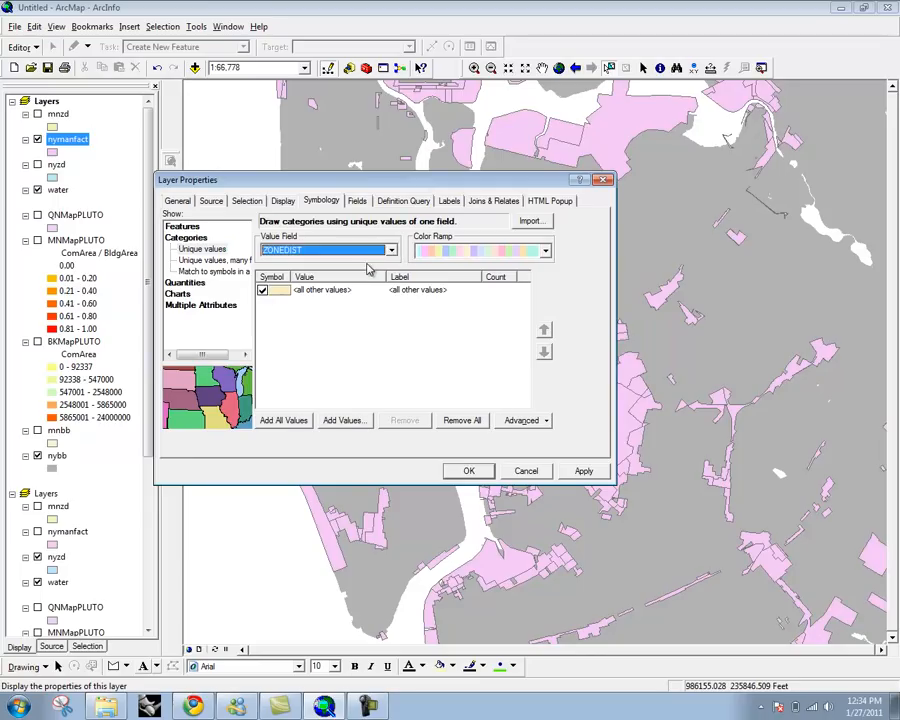
{"action": "left_click", "coordinate": [284, 420]}
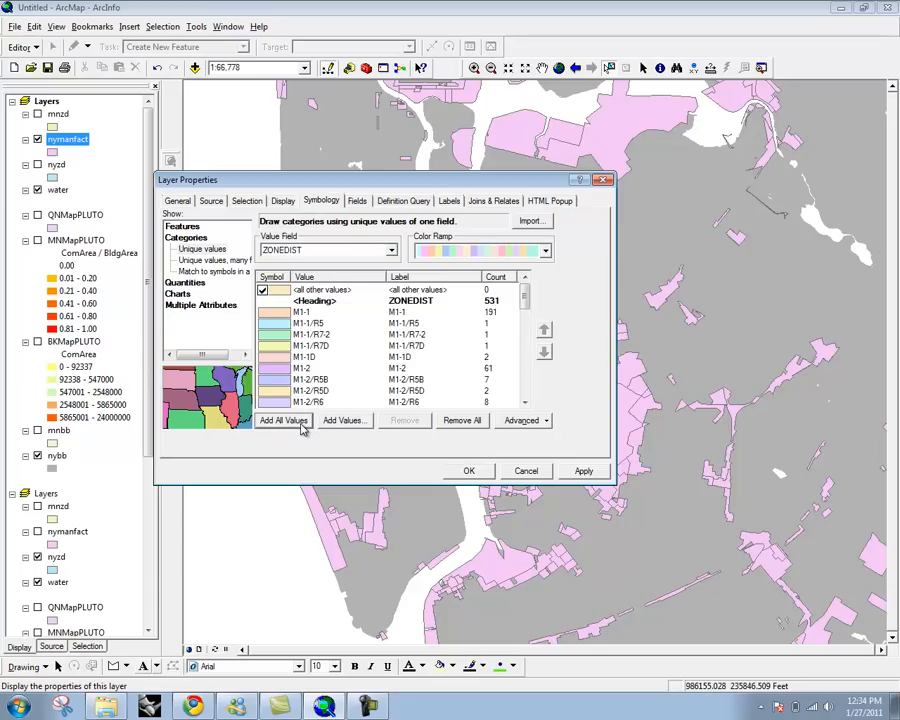
{"action": "left_click_drag", "start_coordinate": [525, 293], "coordinate": [530, 327]}
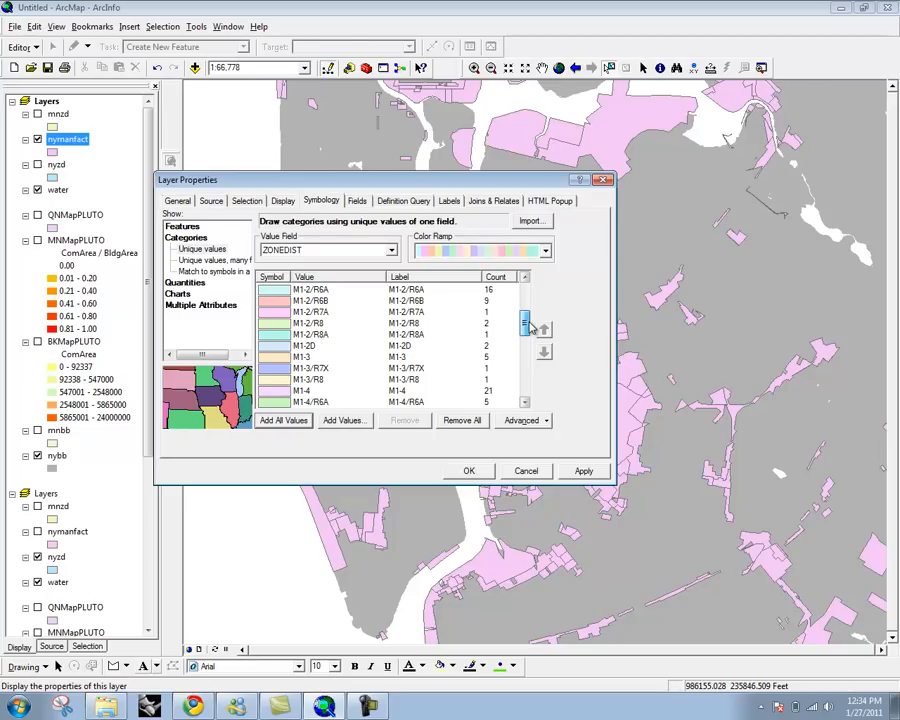
Step: Choose the magenta colour ramp for the selected M1-1 zoning category
{"action": "left_click_drag", "start_coordinate": [530, 327], "coordinate": [525, 292]}
{"action": "left_click", "coordinate": [270, 316]}
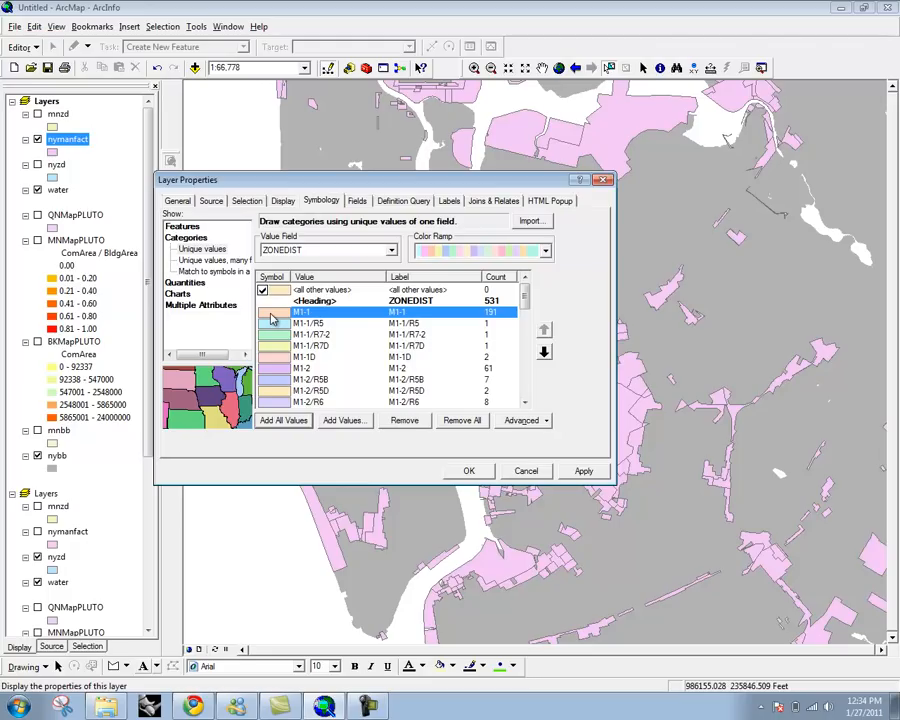
{"action": "right_click", "coordinate": [273, 319]}
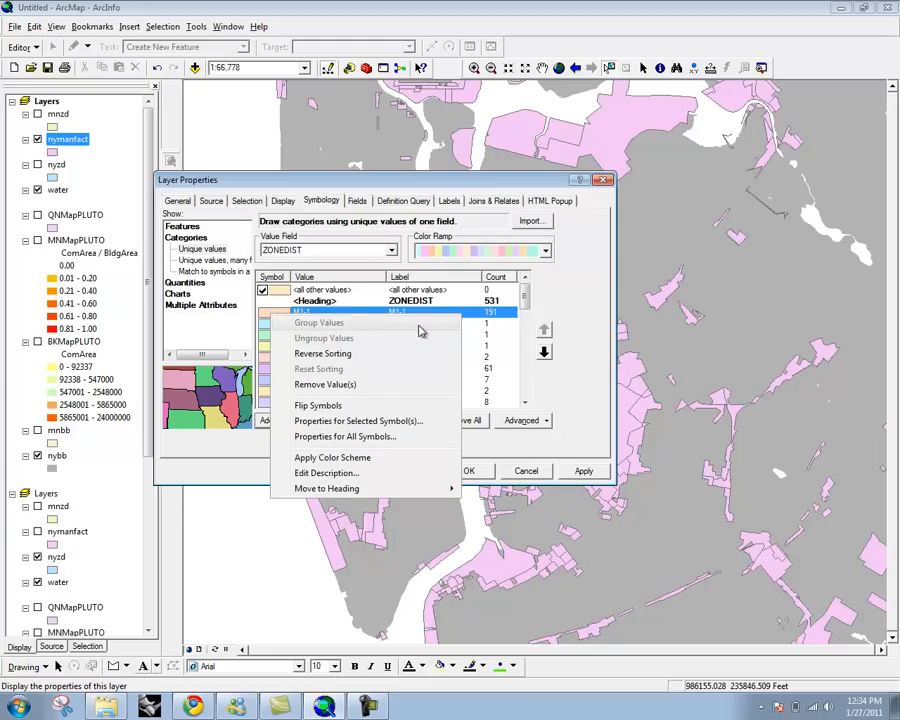
{"action": "left_click", "coordinate": [510, 316]}
{"action": "left_click", "coordinate": [545, 250]}
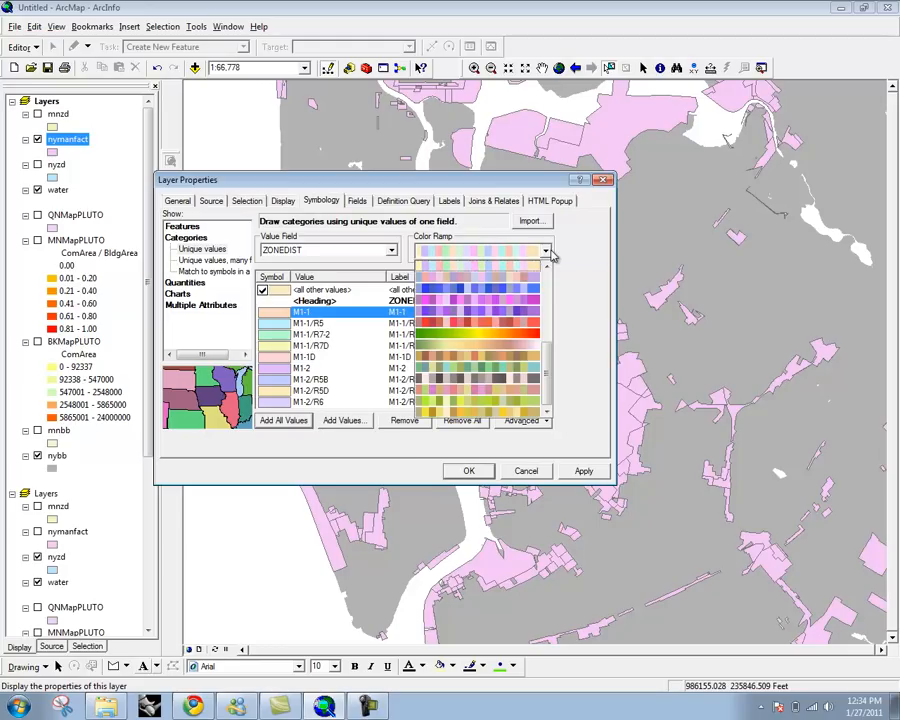
{"action": "left_click", "coordinate": [505, 301]}
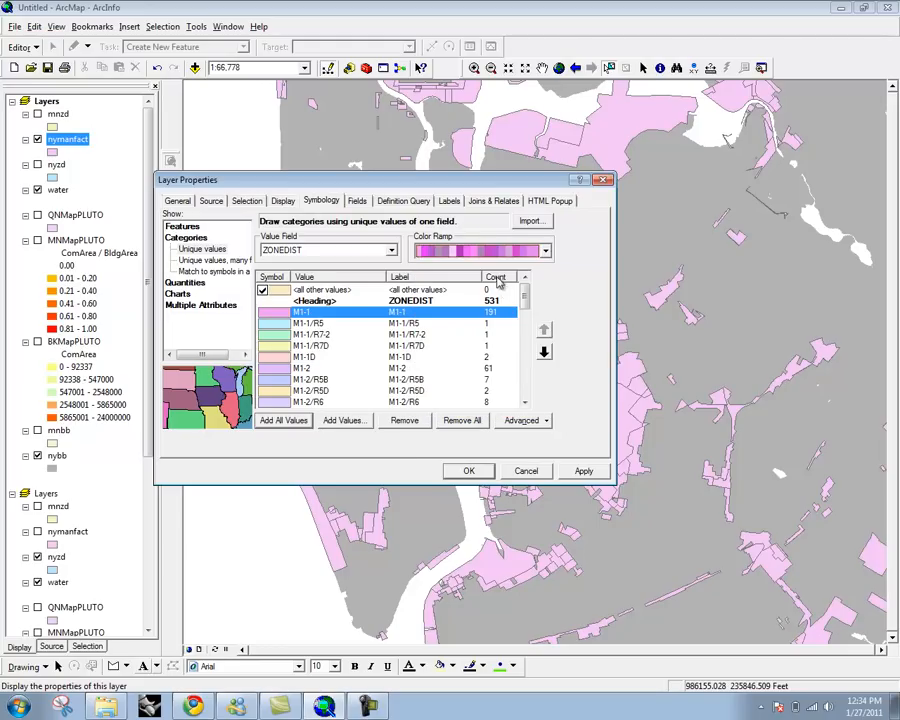
Step: Remove the outline colour from all ZONEDIST category symbols and apply the symbology to the nymanfact layer
{"action": "right_click", "coordinate": [266, 336]}
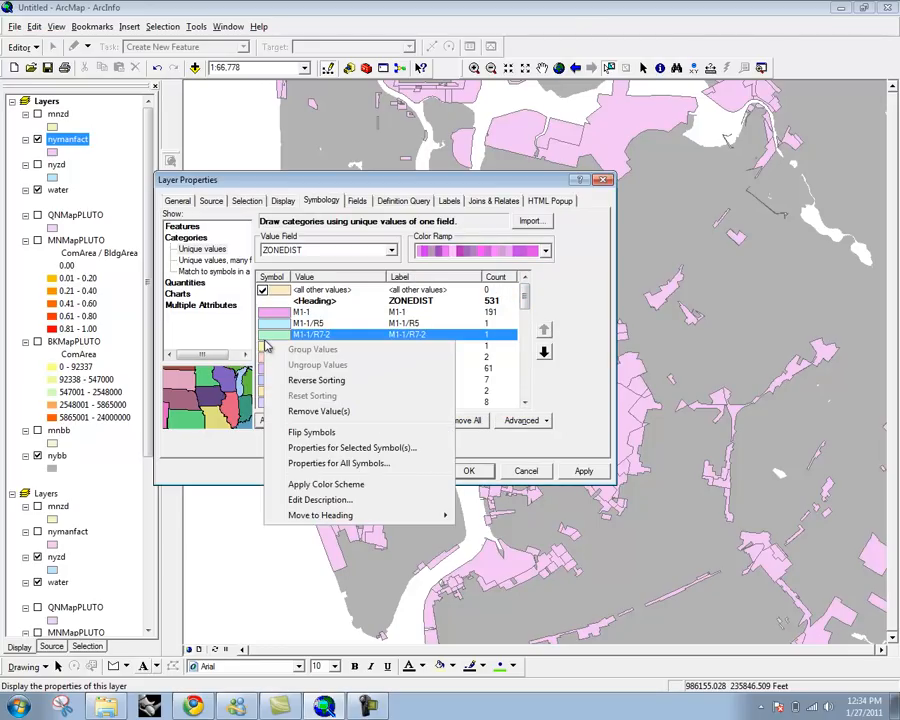
{"action": "left_click", "coordinate": [366, 465]}
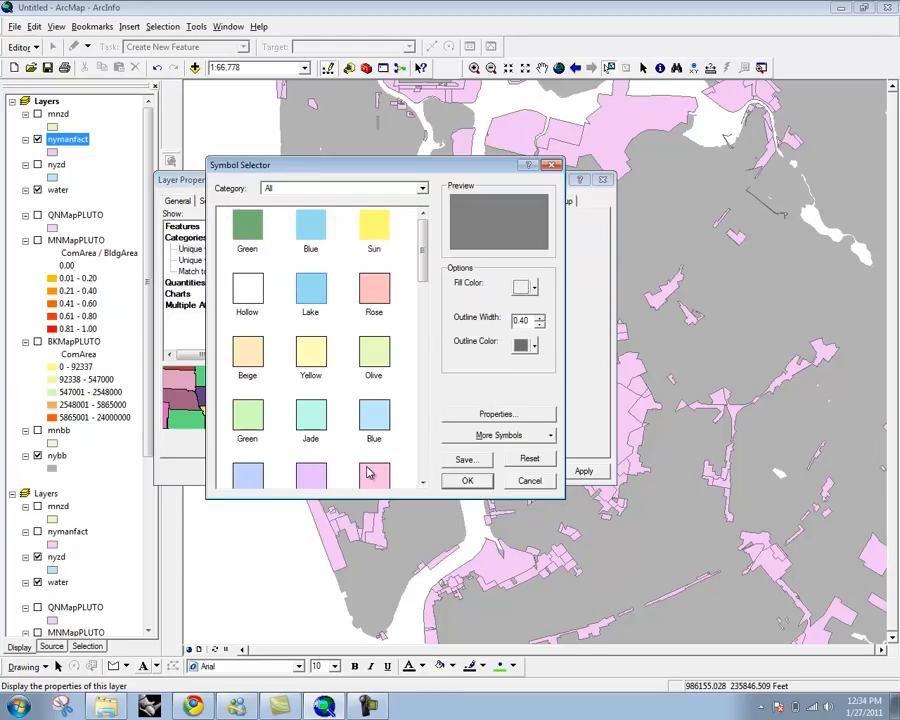
{"action": "left_click", "coordinate": [534, 345]}
{"action": "left_click", "coordinate": [546, 366]}
{"action": "left_click", "coordinate": [467, 480]}
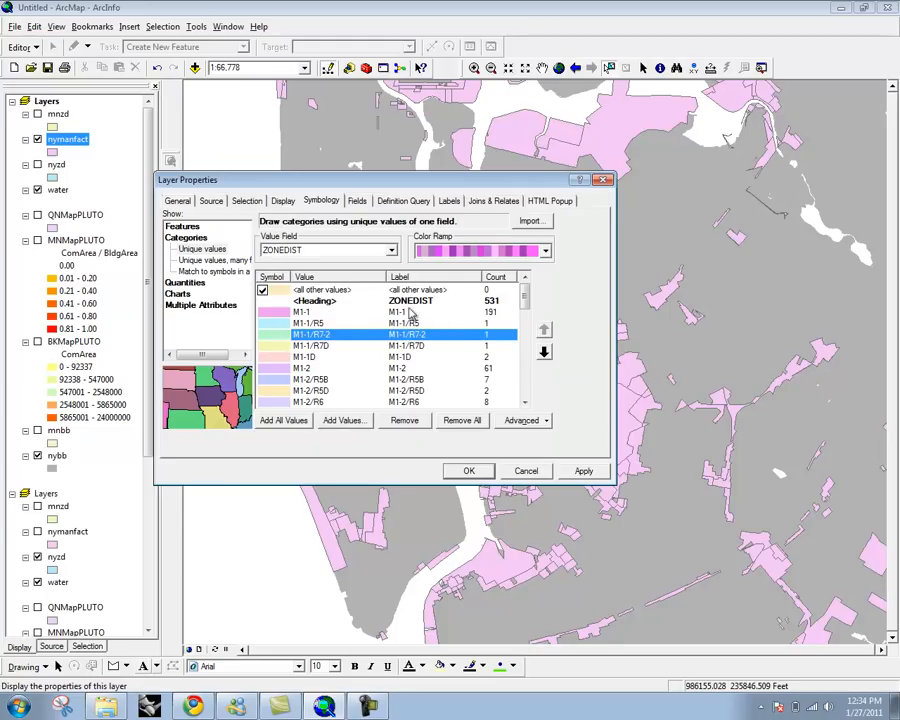
{"action": "left_click", "coordinate": [469, 471]}
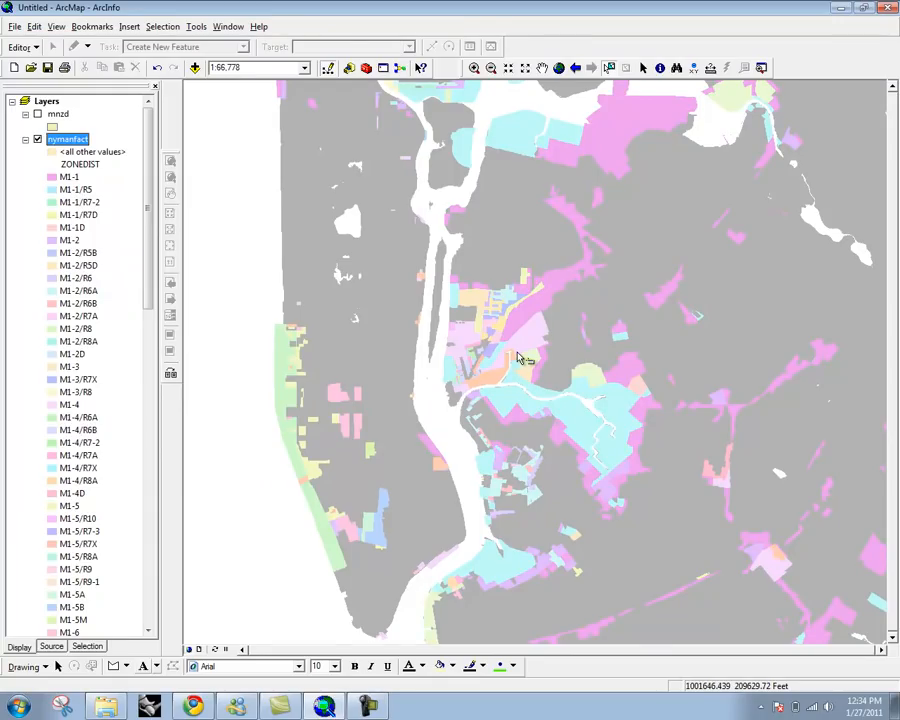
Step: Inspect the recoloured zones around the East River, collapse nymanfact's legend, and show the MNMapPLUTO layer instead of nymanfact
{"action": "scroll", "coordinate": [450, 355], "scroll_direction": "down", "scroll_amount": 2}
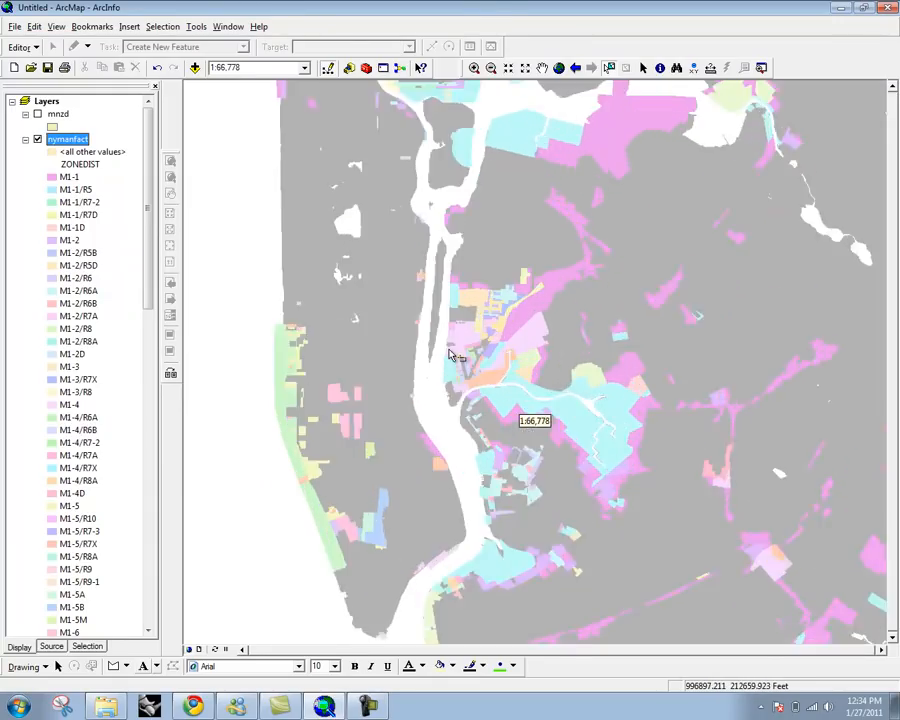
{"action": "scroll", "coordinate": [450, 355], "scroll_direction": "up", "scroll_amount": 4}
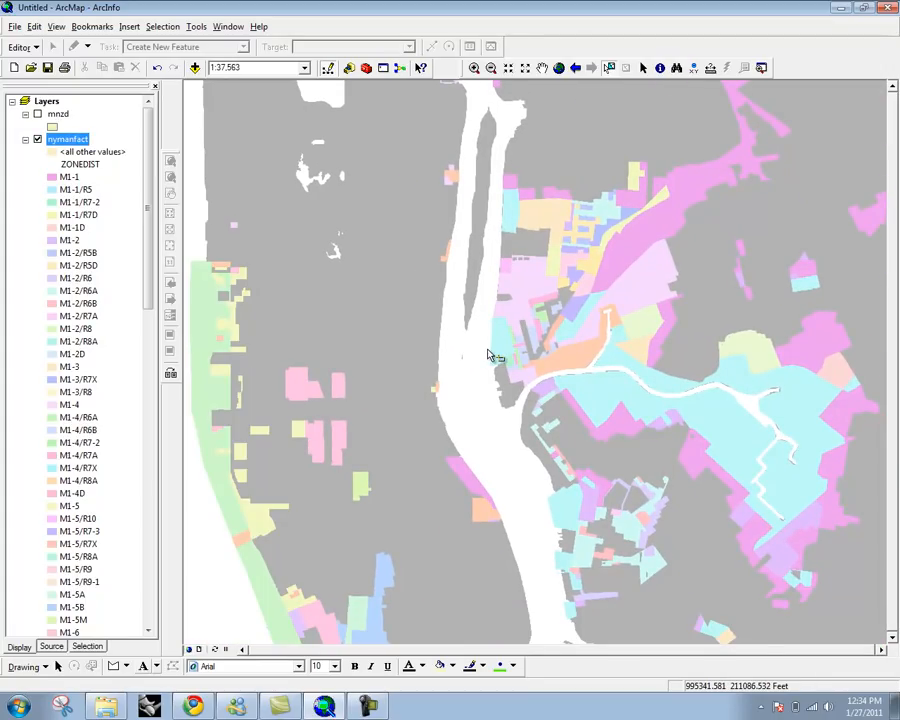
{"action": "left_click_drag", "start_coordinate": [484, 354], "coordinate": [558, 340]}
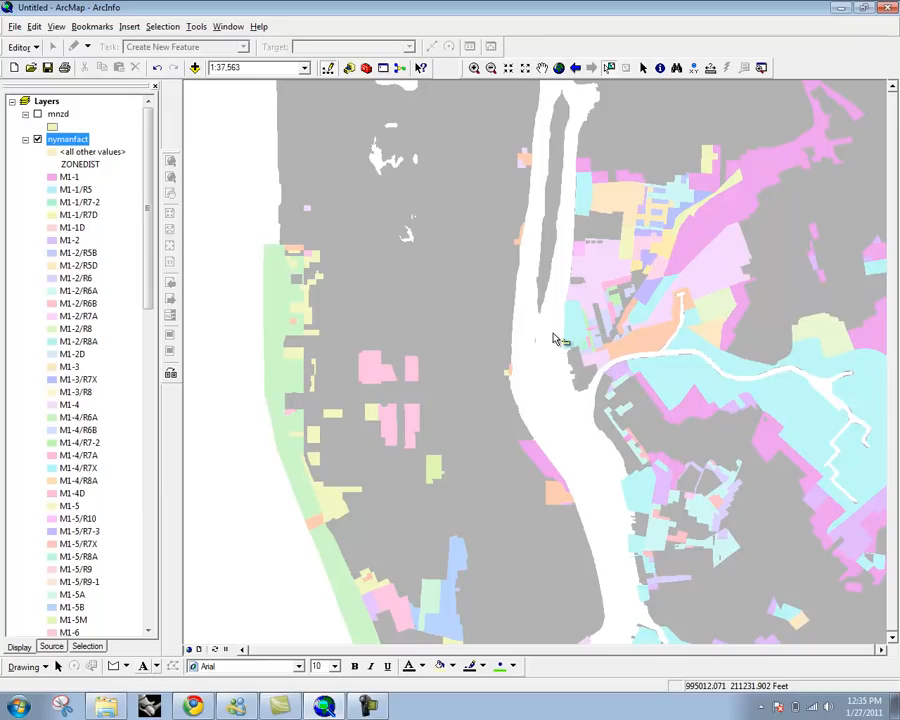
{"action": "left_click", "coordinate": [37, 140]}
{"action": "left_click", "coordinate": [25, 140]}
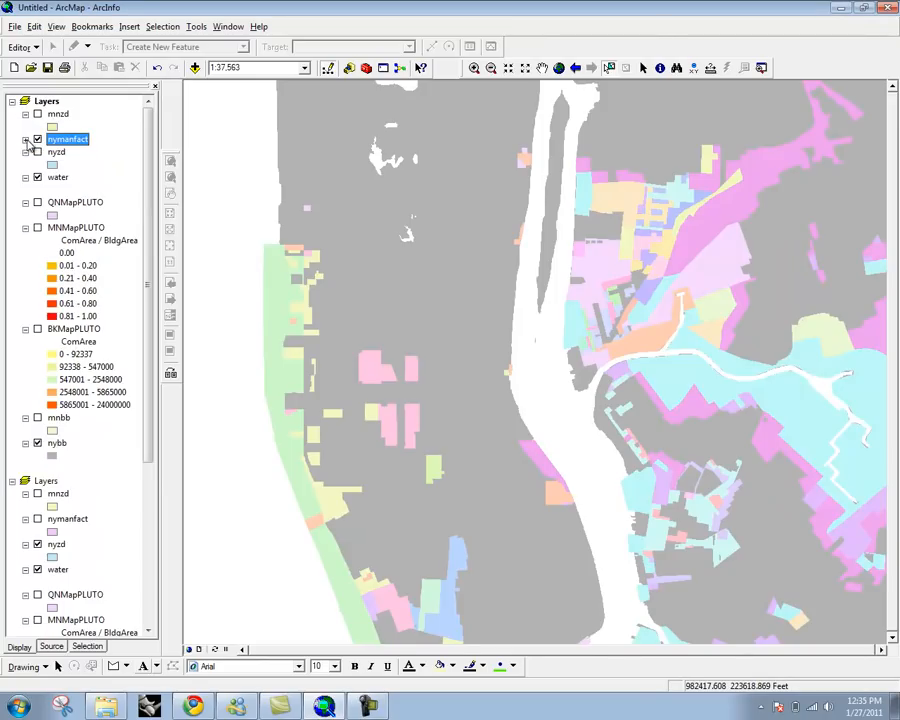
{"action": "scroll", "coordinate": [100, 220], "scroll_direction": "down", "scroll_amount": 1}
{"action": "left_click", "coordinate": [93, 215]}
{"action": "right_click", "coordinate": [94, 216]}
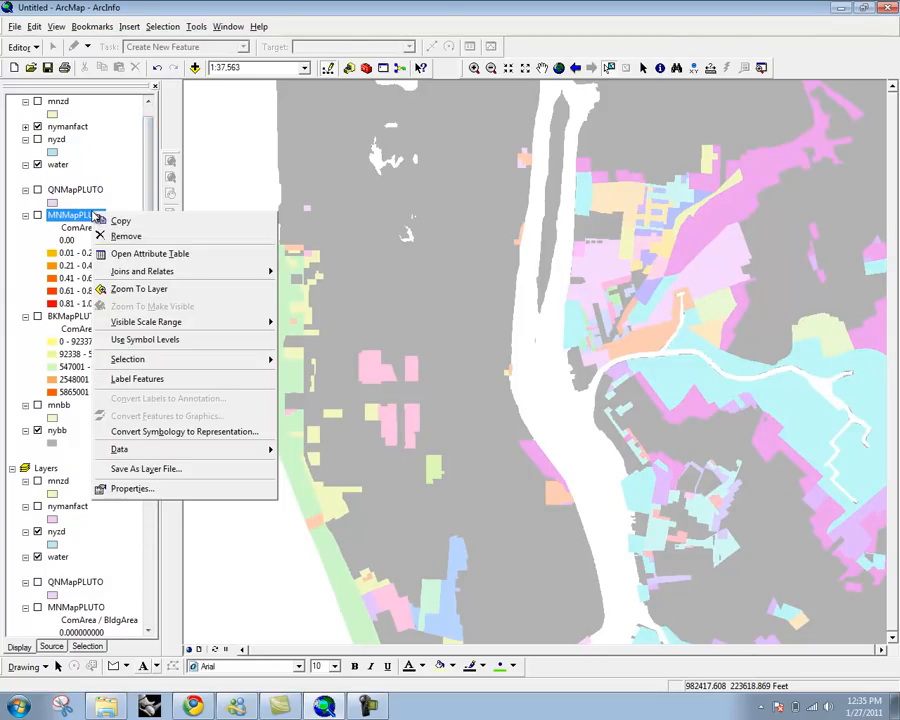
{"action": "left_click", "coordinate": [37, 126]}
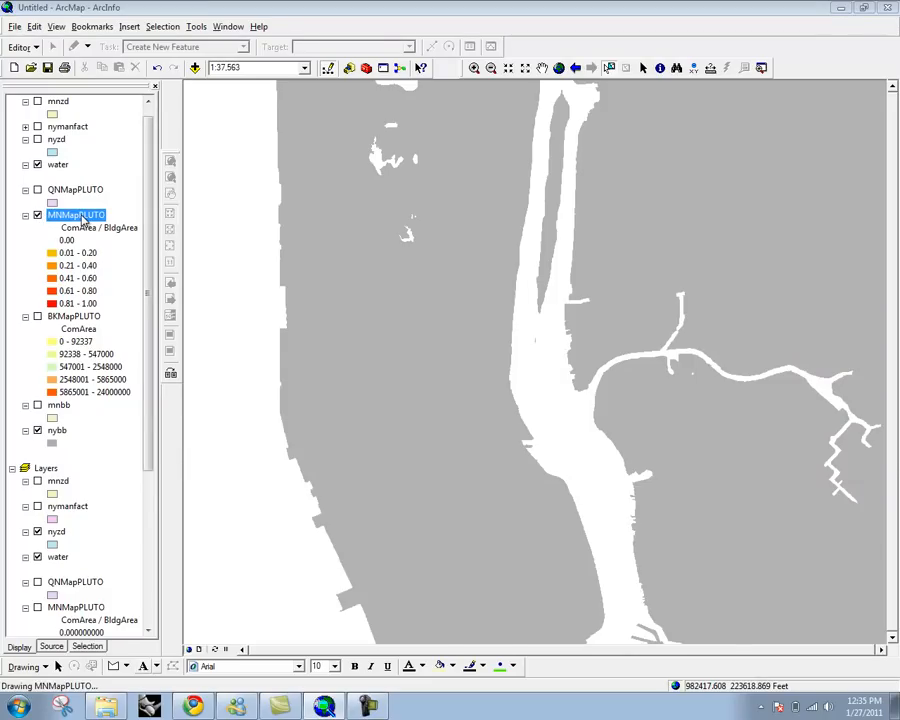
Step: Open the attribute table of MNMapPLUTO, go to its last fields, and make the table window taller
{"action": "right_click", "coordinate": [82, 217]}
{"action": "left_click", "coordinate": [119, 261]}
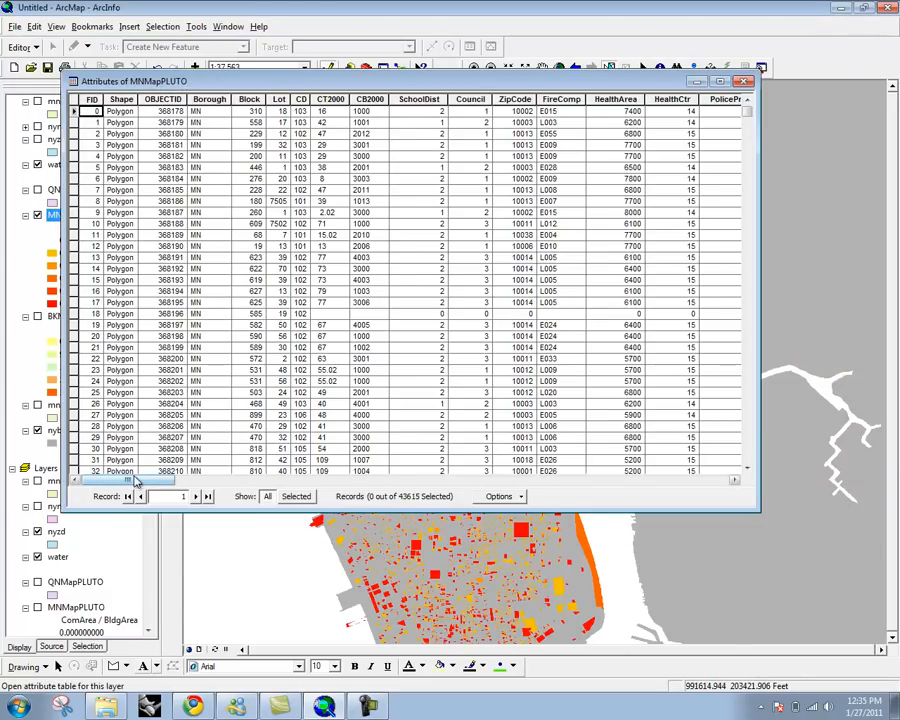
{"action": "left_click_drag", "start_coordinate": [137, 481], "coordinate": [690, 522]}
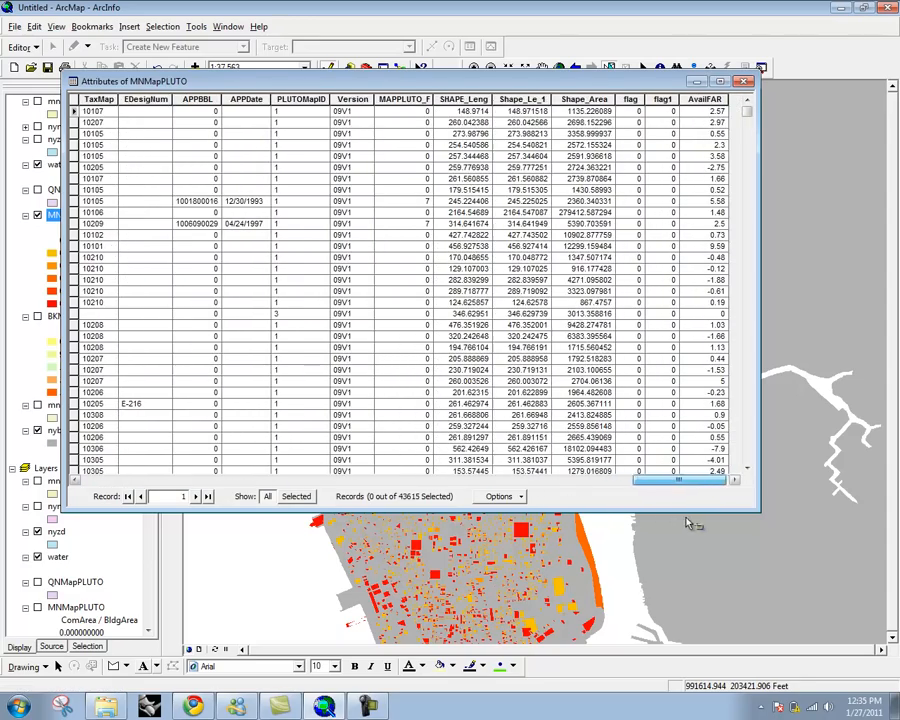
{"action": "left_click", "coordinate": [793, 649]}
{"action": "left_click_drag", "start_coordinate": [740, 516], "coordinate": [740, 594]}
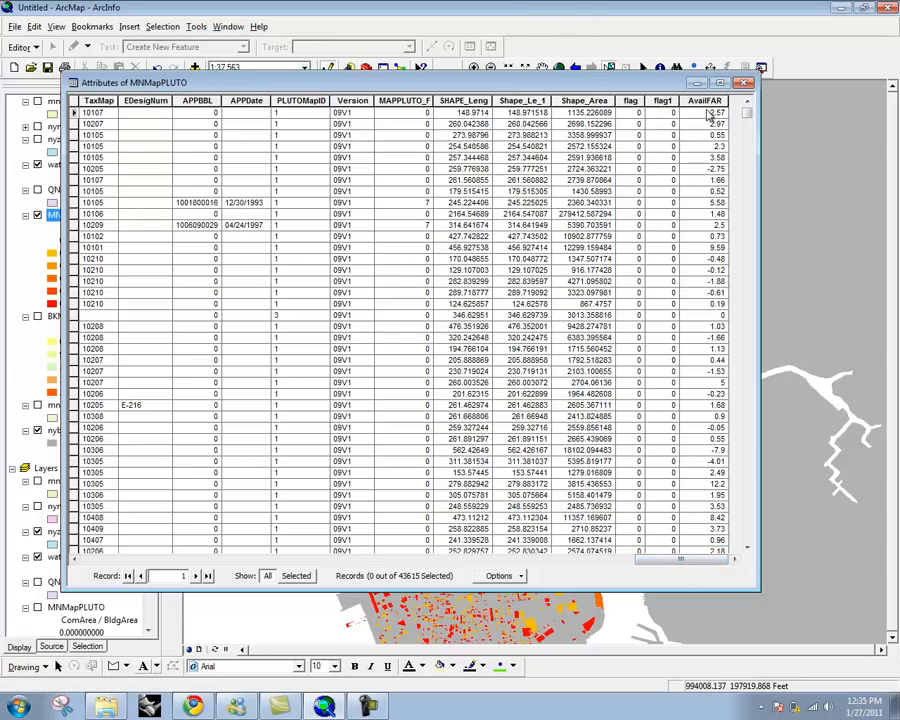
Step: Examine the existing AvailFAR field by highlighting its column, and reposition the table window
{"action": "left_click_drag", "start_coordinate": [636, 82], "coordinate": [604, 86]}
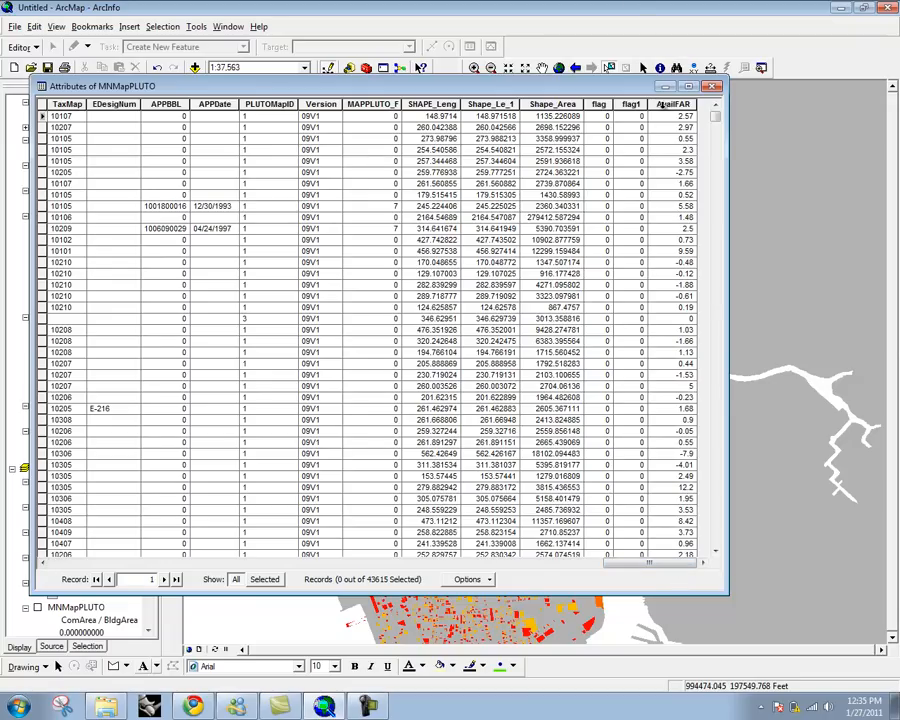
{"action": "left_click_drag", "start_coordinate": [597, 87], "coordinate": [629, 88]}
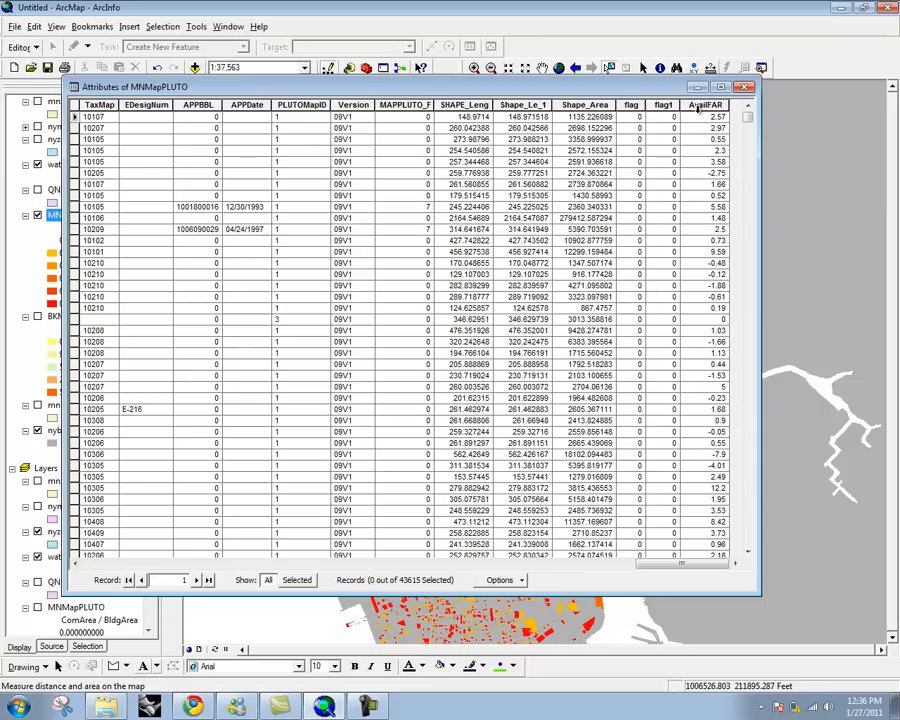
{"action": "left_click", "coordinate": [699, 106]}
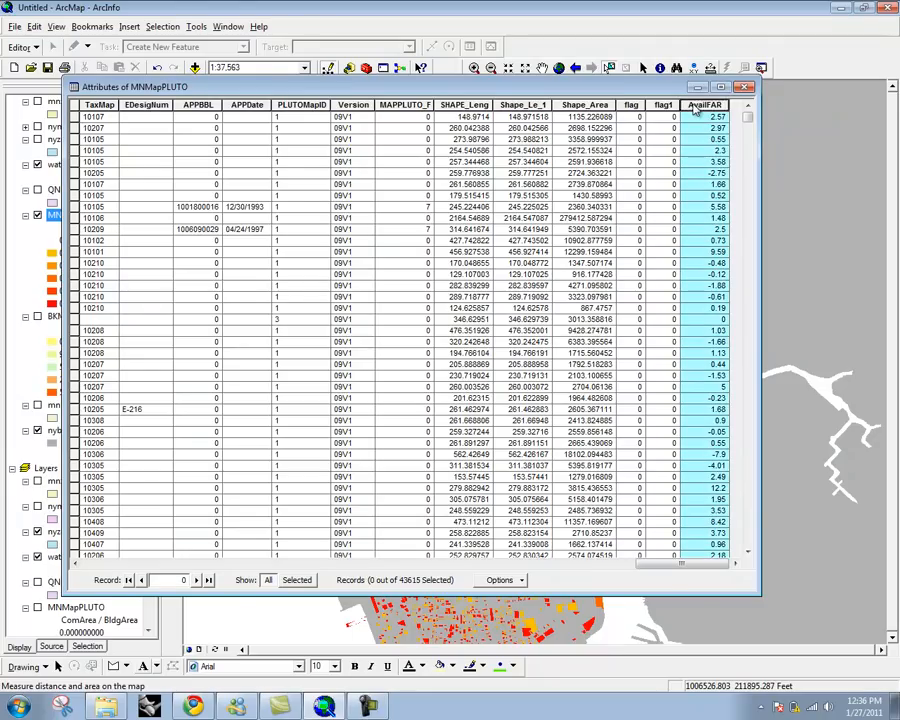
{"action": "left_click_drag", "start_coordinate": [563, 91], "coordinate": [607, 98]}
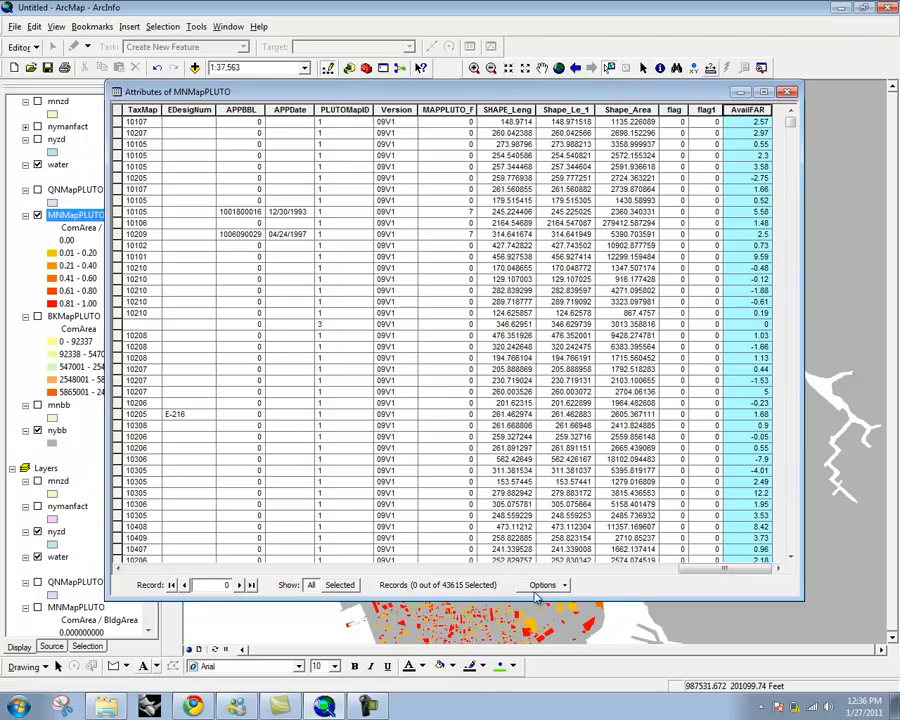
Step: Add a Double field named AvailableFAR to the MNMapPLUTO table, accepting the shortened name AvailableF
{"action": "left_click", "coordinate": [564, 586]}
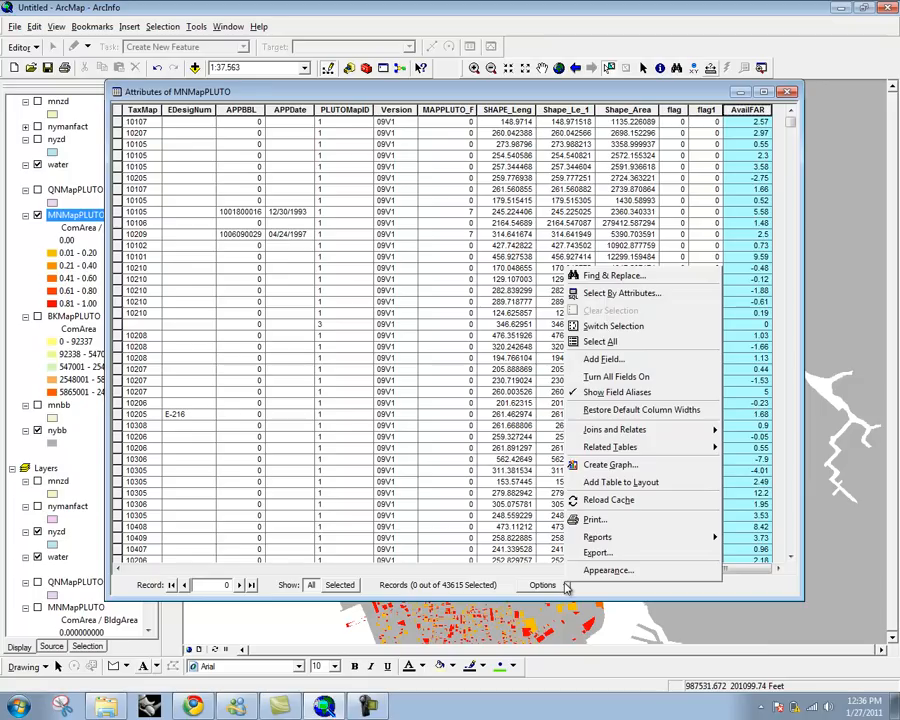
{"action": "left_click", "coordinate": [604, 359]}
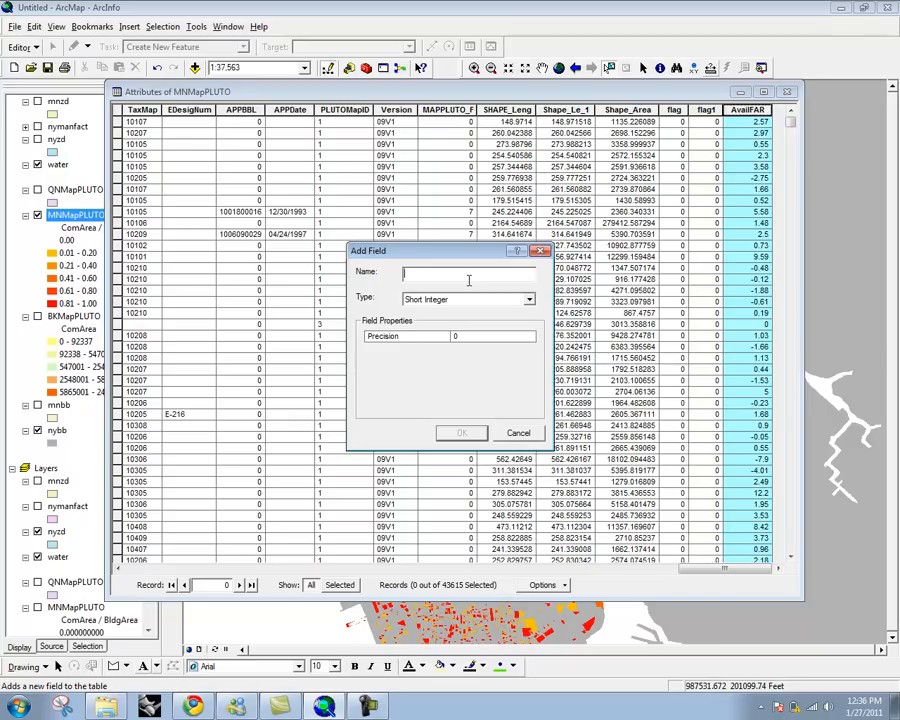
{"action": "type", "text": "AvailableFAR"}
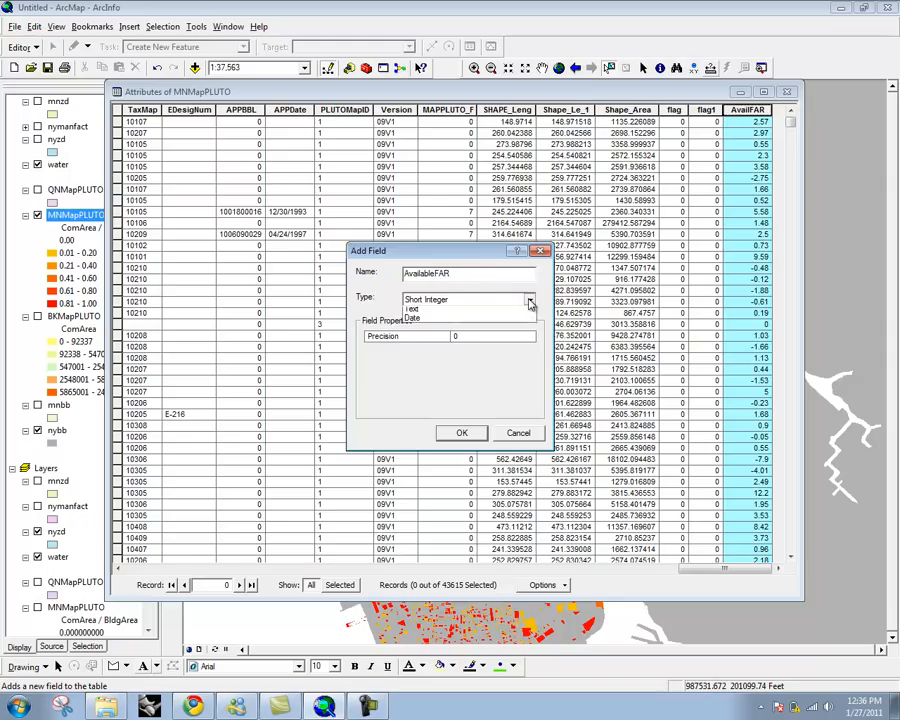
{"action": "left_click", "coordinate": [529, 301]}
{"action": "left_click", "coordinate": [531, 339]}
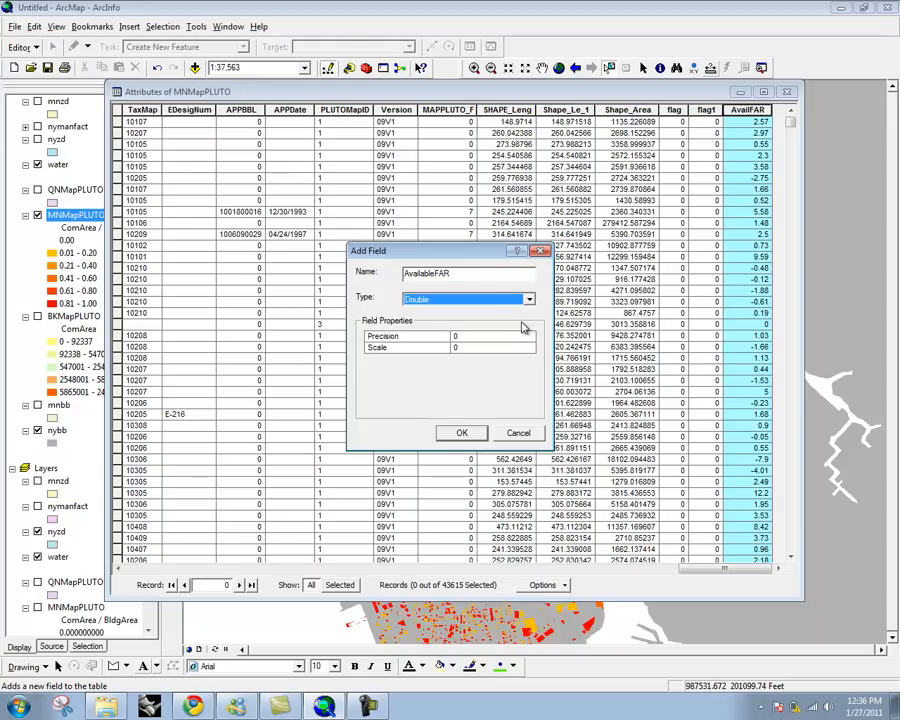
{"action": "left_click", "coordinate": [466, 436]}
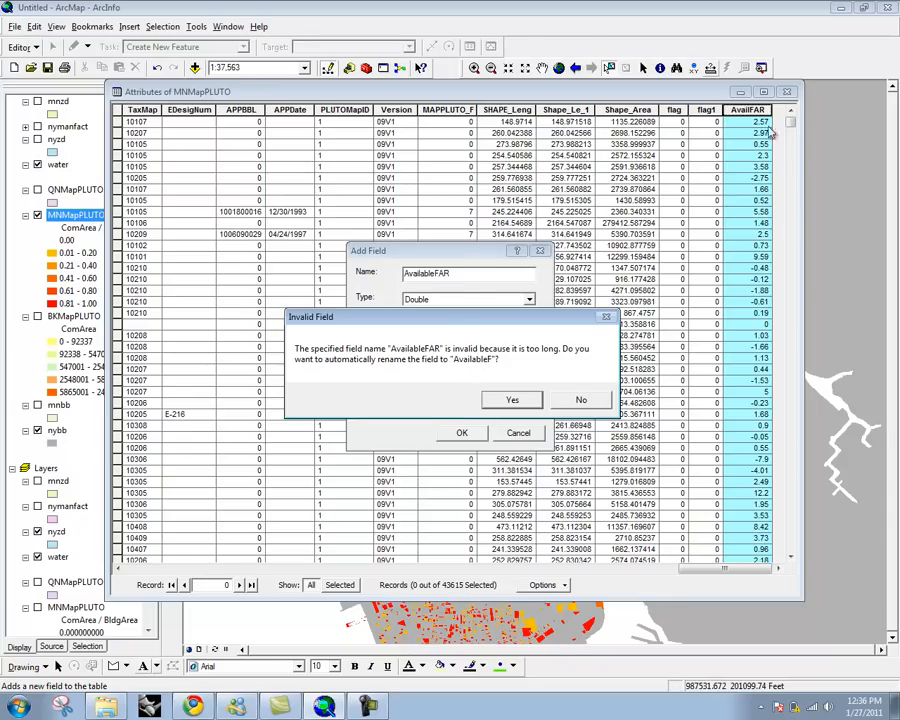
{"action": "left_click", "coordinate": [512, 401]}
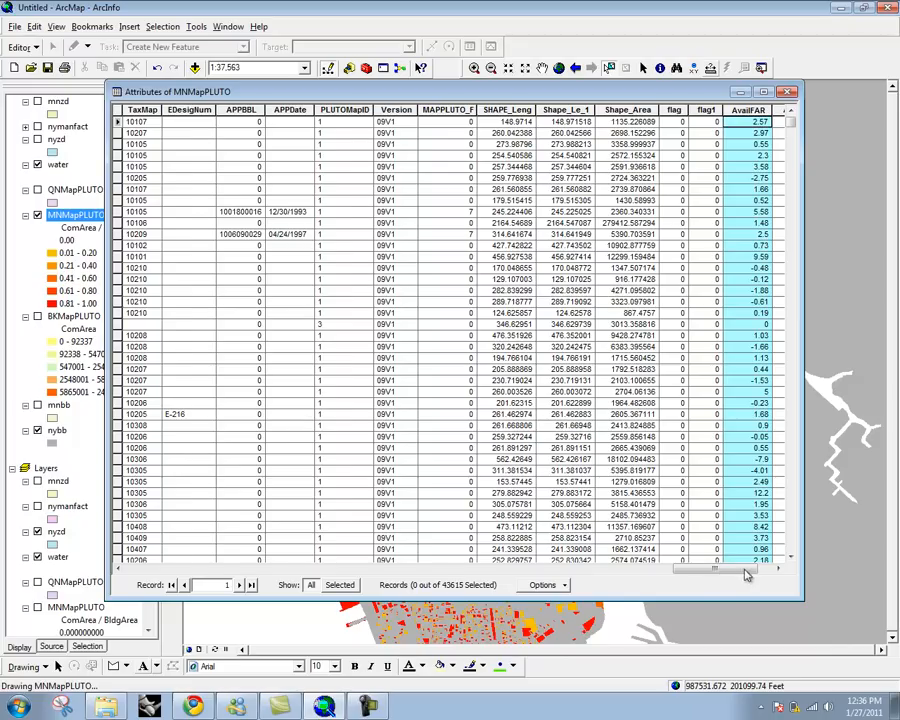
Step: Open the Field Calculator for the new AvailableF column, agreeing to calculate outside an edit session
{"action": "left_click_drag", "start_coordinate": [721, 569], "coordinate": [790, 569]}
{"action": "right_click", "coordinate": [727, 110]}
{"action": "left_click", "coordinate": [722, 112]}
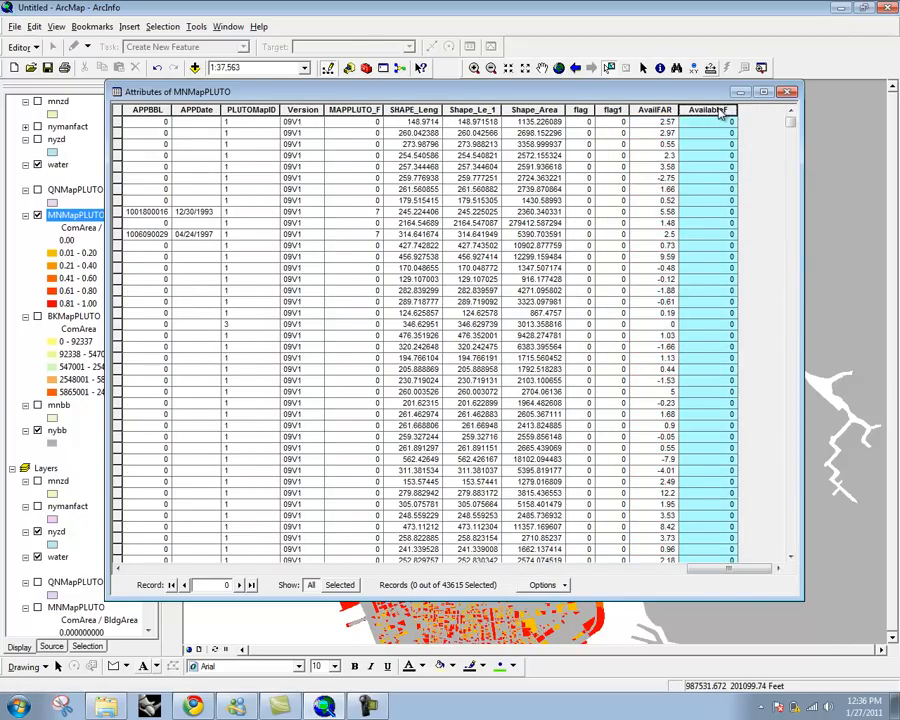
{"action": "right_click", "coordinate": [722, 112]}
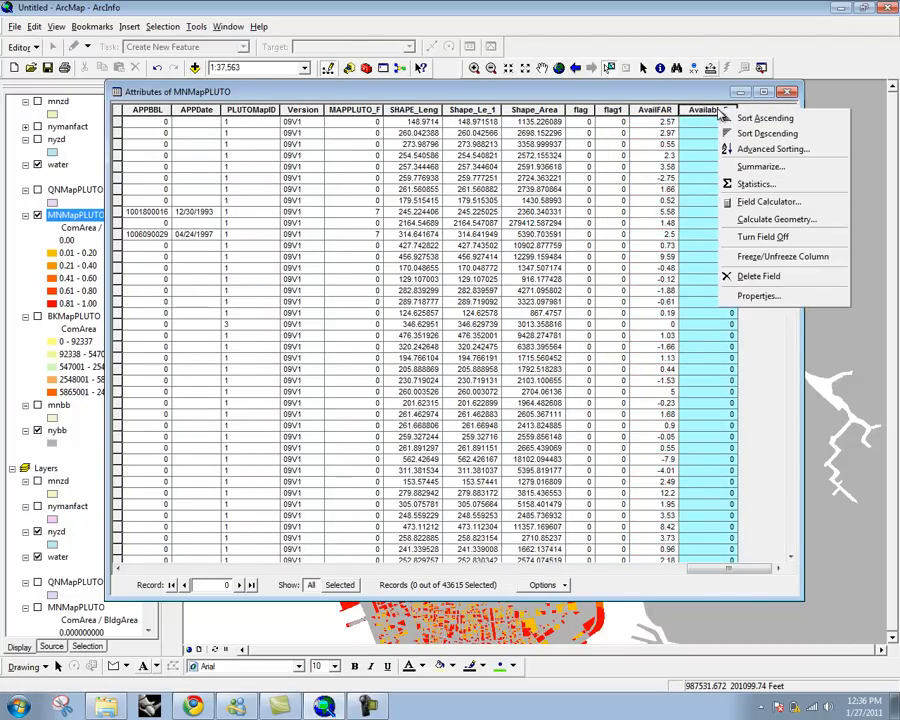
{"action": "left_click", "coordinate": [758, 202]}
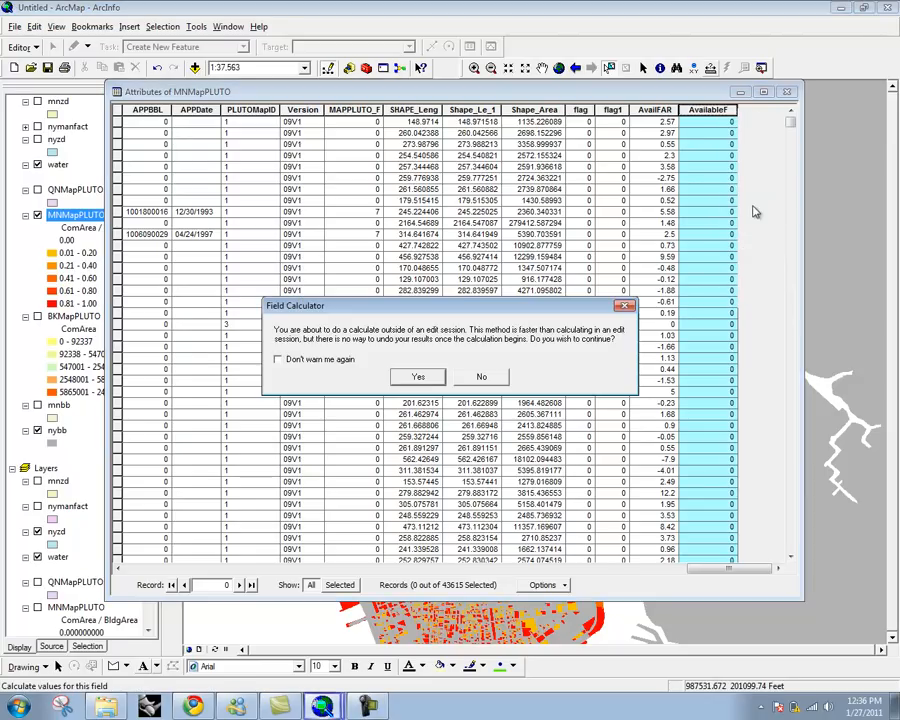
{"action": "left_click", "coordinate": [412, 377]}
{"action": "left_click_drag", "start_coordinate": [432, 180], "coordinate": [422, 107]}
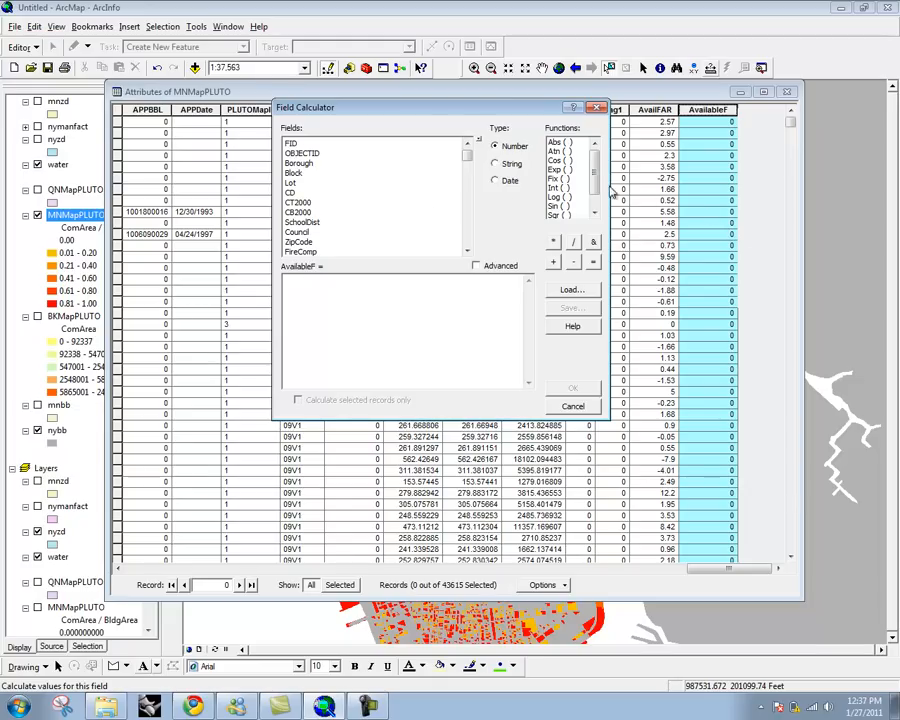
Step: Build the AvailableF expression [MaxAllwFAR] - [BuiltFAR] from the field list
{"action": "left_click_drag", "start_coordinate": [467, 160], "coordinate": [464, 232]}
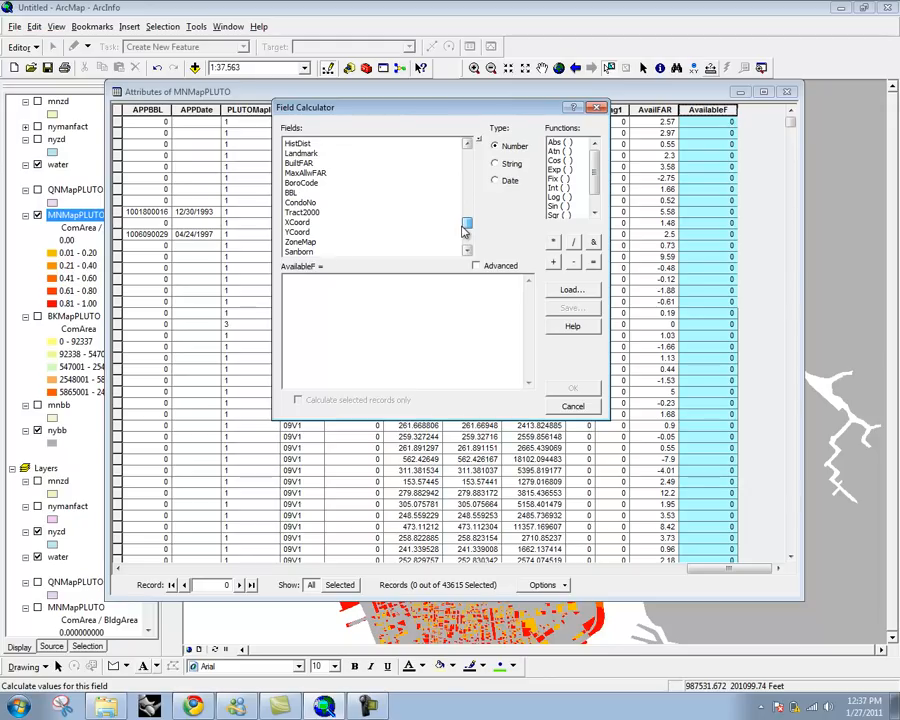
{"action": "left_click", "coordinate": [305, 174]}
{"action": "double_click", "coordinate": [305, 175]}
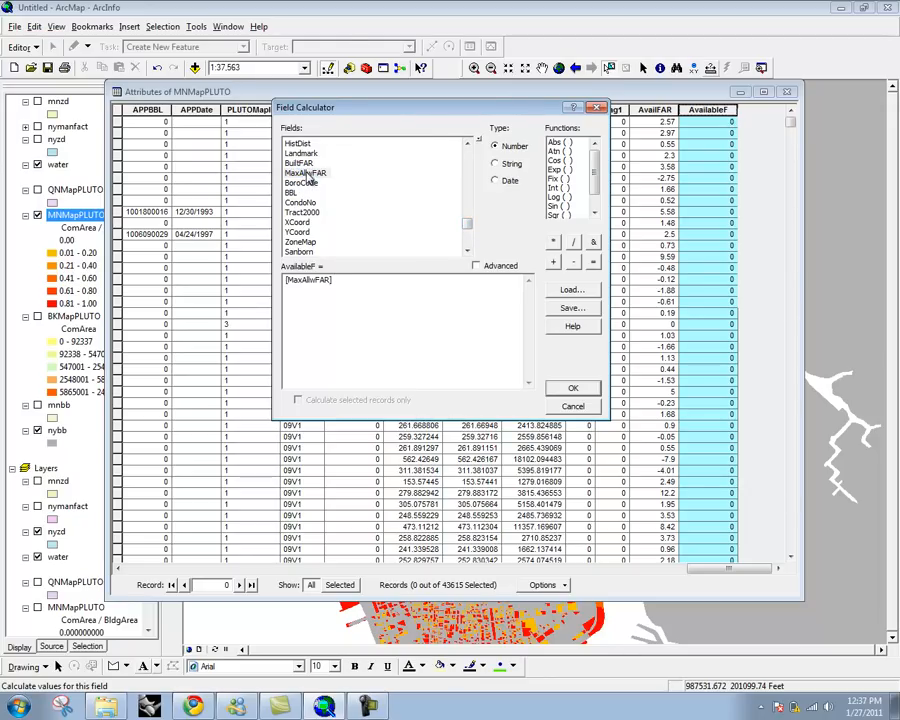
{"action": "left_click", "coordinate": [577, 264]}
{"action": "left_click", "coordinate": [299, 165]}
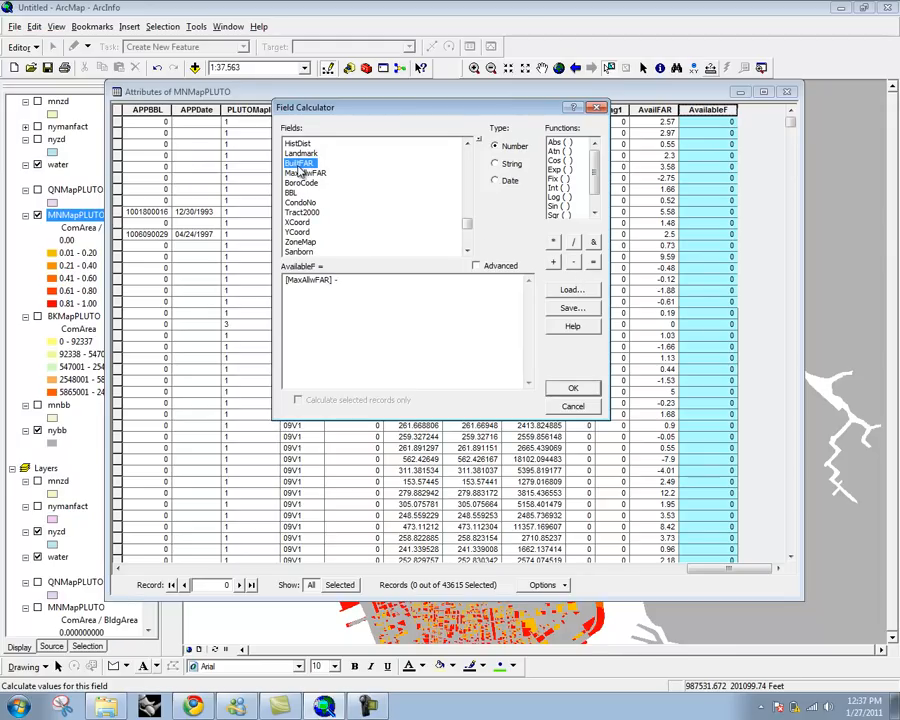
{"action": "double_click", "coordinate": [297, 166]}
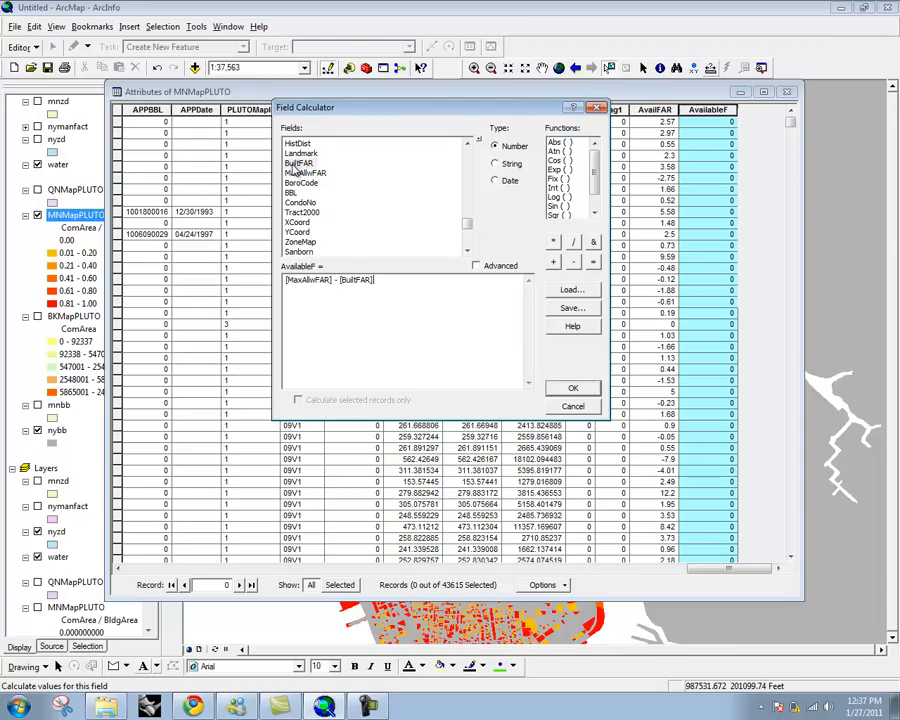
Step: Run the AvailableF calculation, dismiss the low-battery notice, and close the MNMapPLUTO attribute table
{"action": "left_click", "coordinate": [573, 388]}
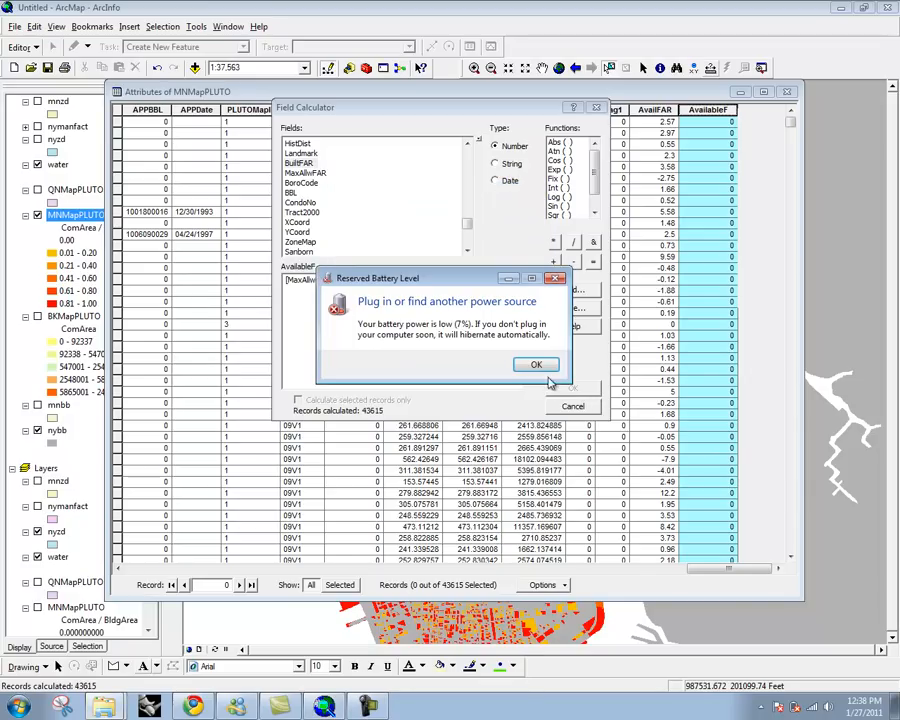
{"action": "left_click", "coordinate": [528, 365]}
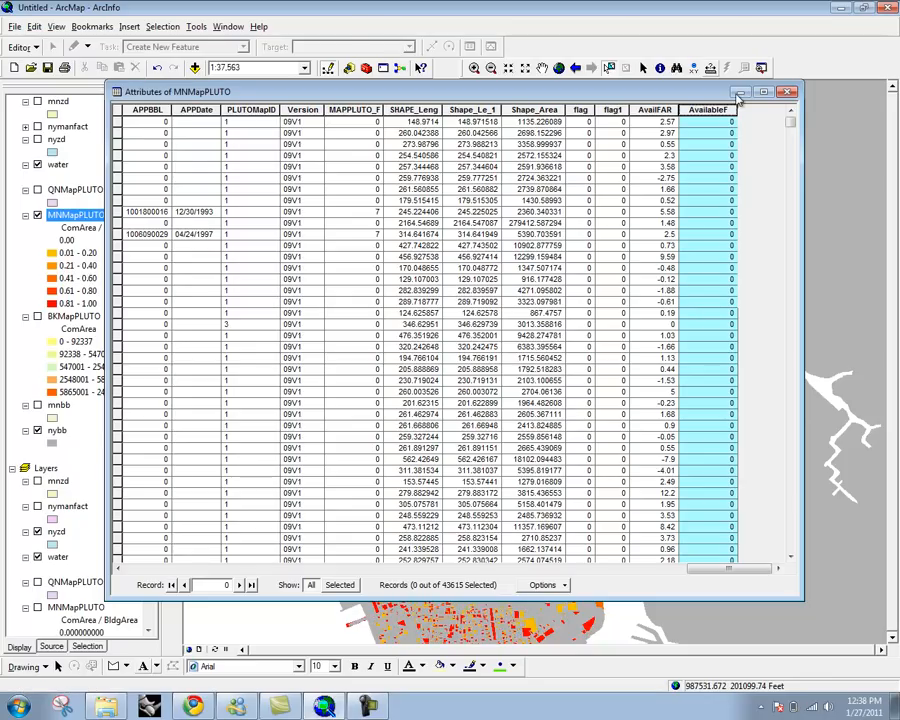
{"action": "left_click", "coordinate": [789, 93]}
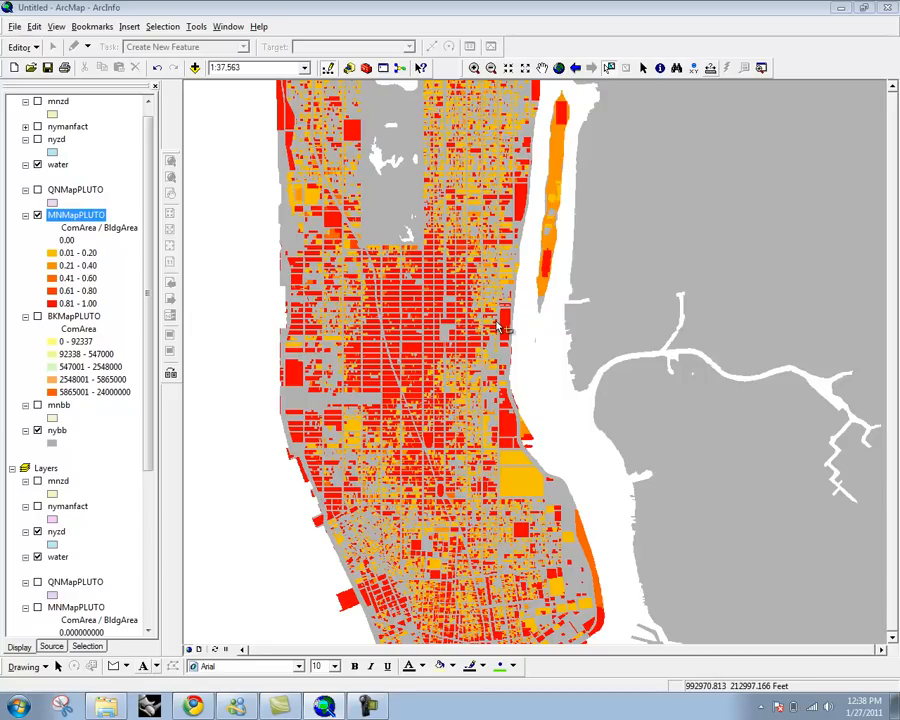
Step: Switch to the page layout and review the file formats offered for exporting the map, leaving without saving
{"action": "left_click", "coordinate": [199, 650]}
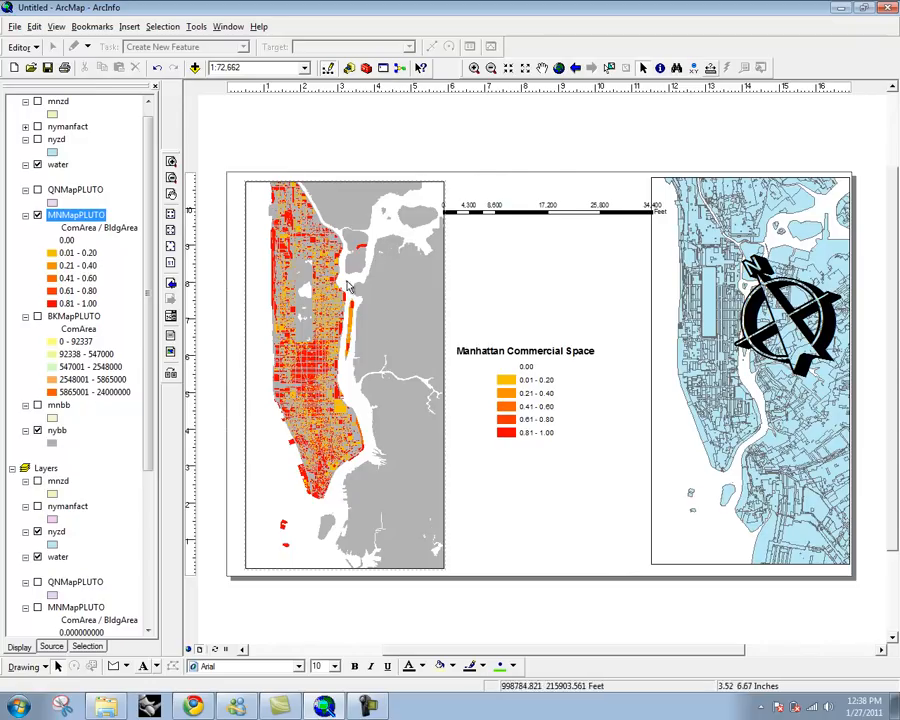
{"action": "left_click", "coordinate": [14, 27]}
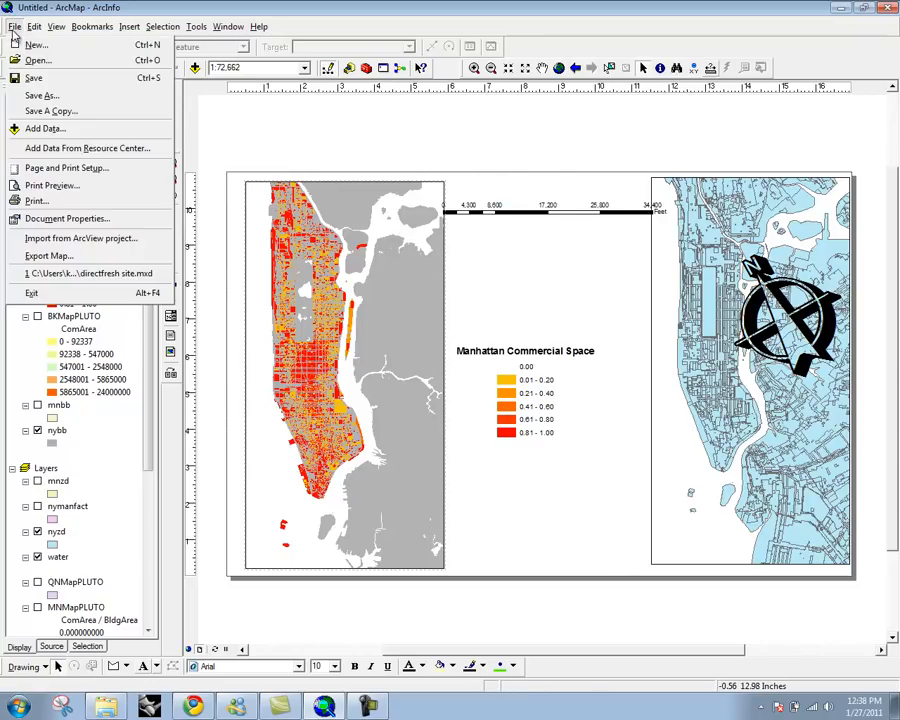
{"action": "left_click", "coordinate": [72, 256]}
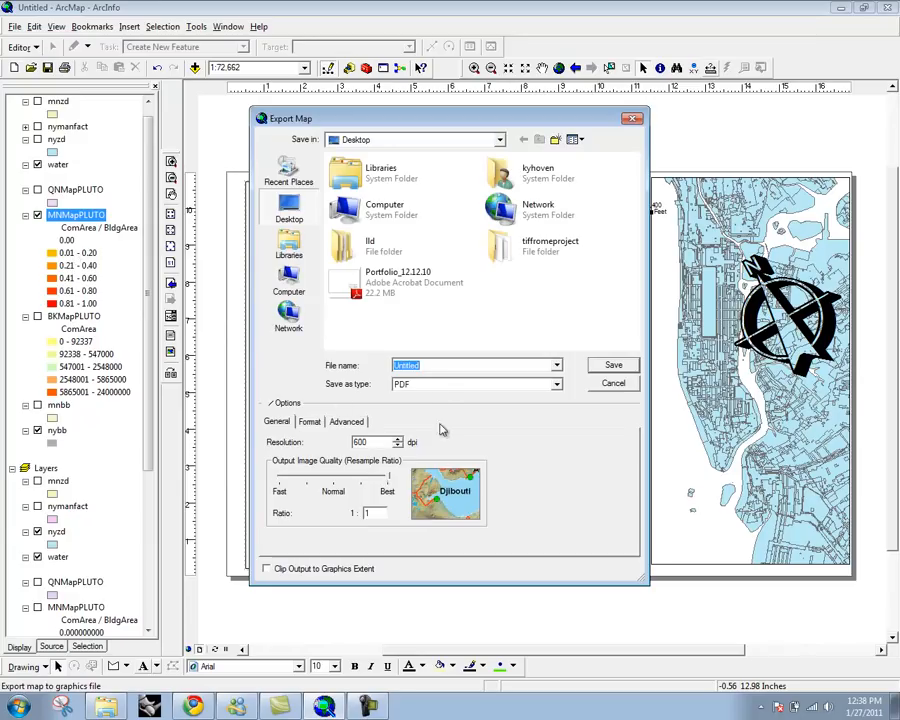
{"action": "left_click", "coordinate": [434, 387]}
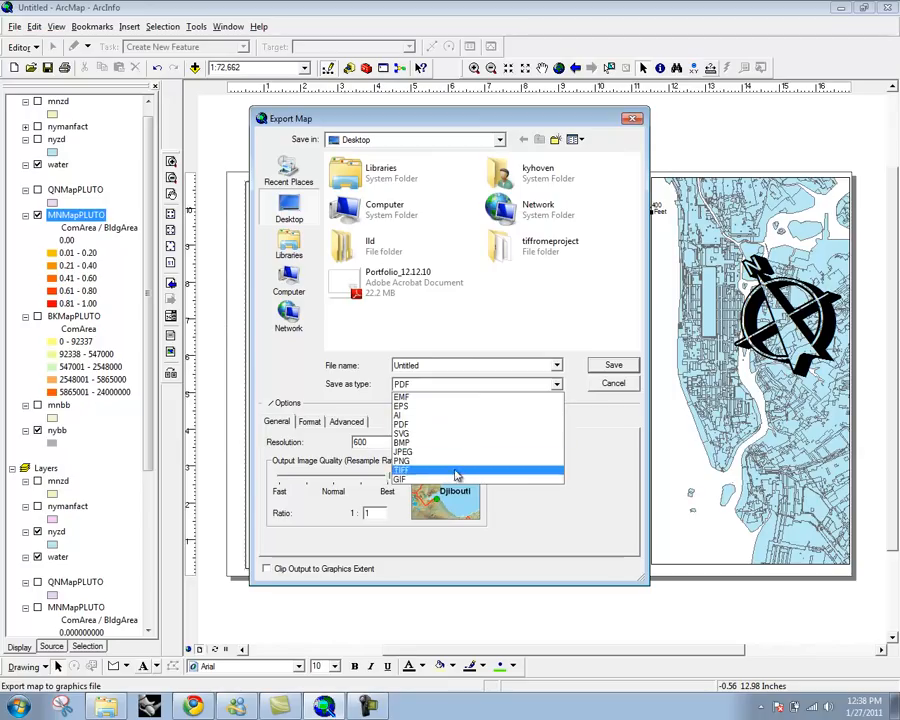
{"action": "left_click", "coordinate": [617, 392]}
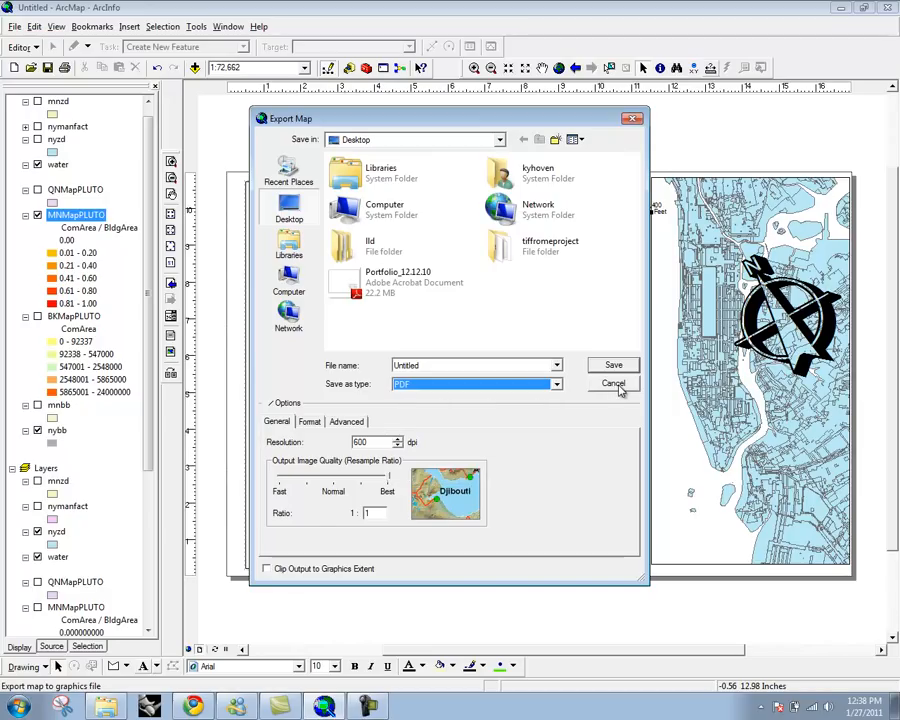
{"action": "left_click", "coordinate": [614, 385]}
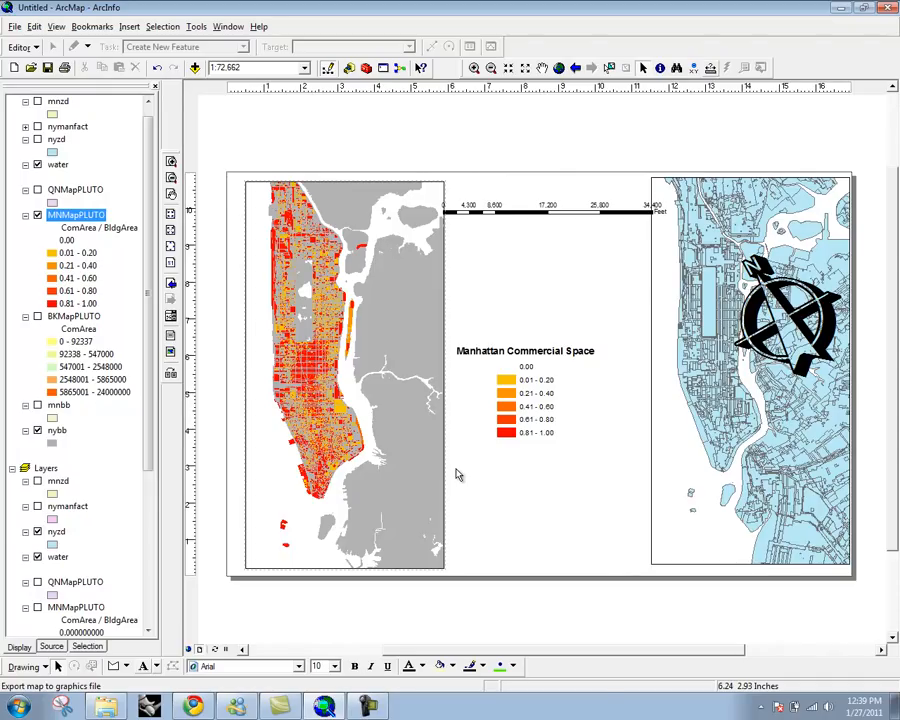
Step: Show ArcToolbox and open the Export to CAD tool from the To CAD conversion tools
{"action": "left_click", "coordinate": [397, 379]}
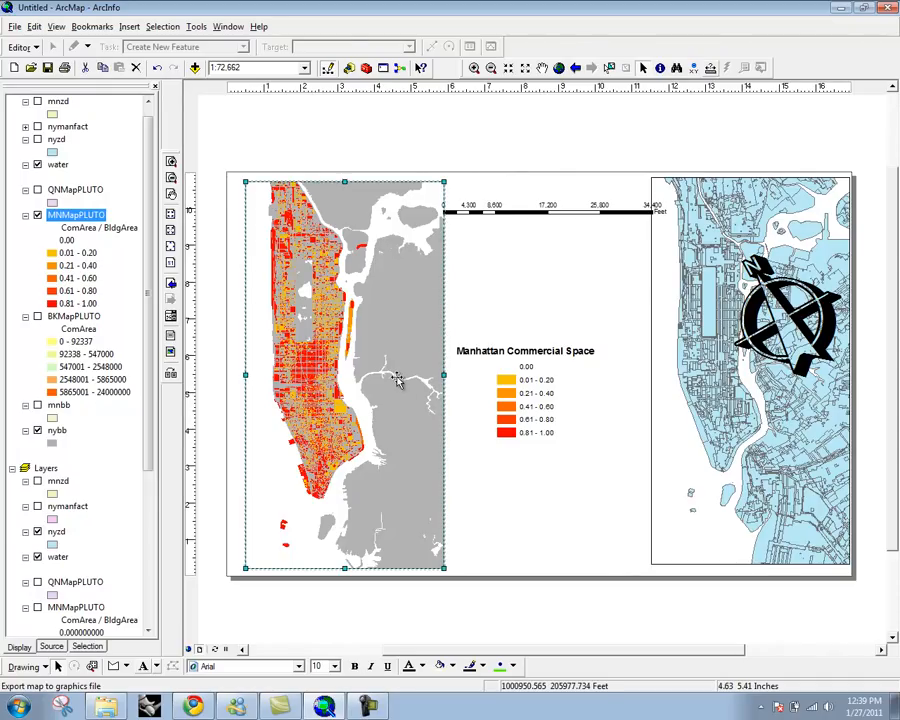
{"action": "left_click", "coordinate": [468, 125]}
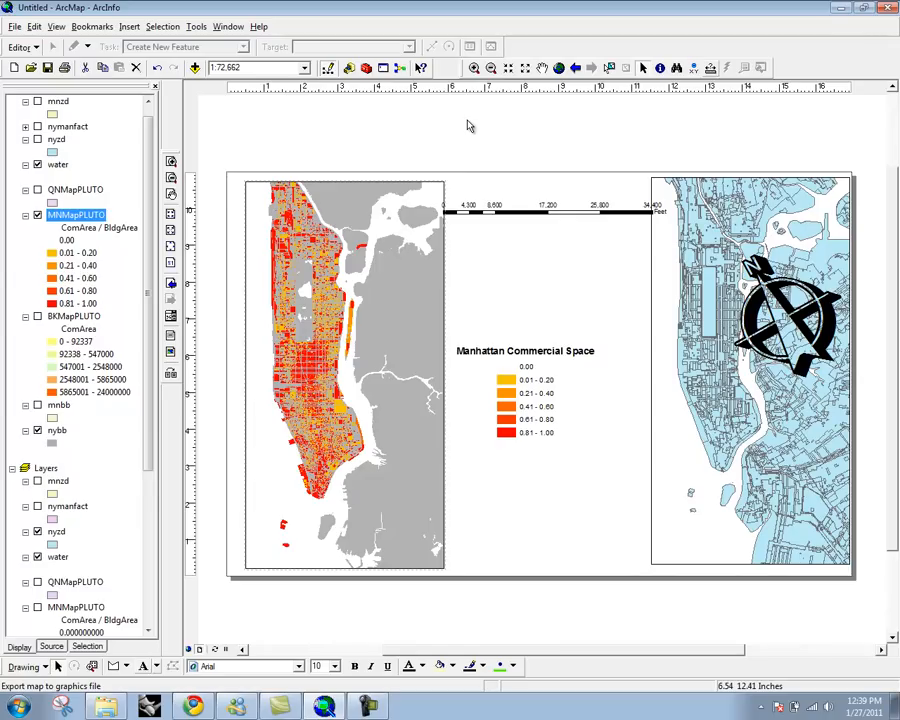
{"action": "left_click", "coordinate": [366, 69]}
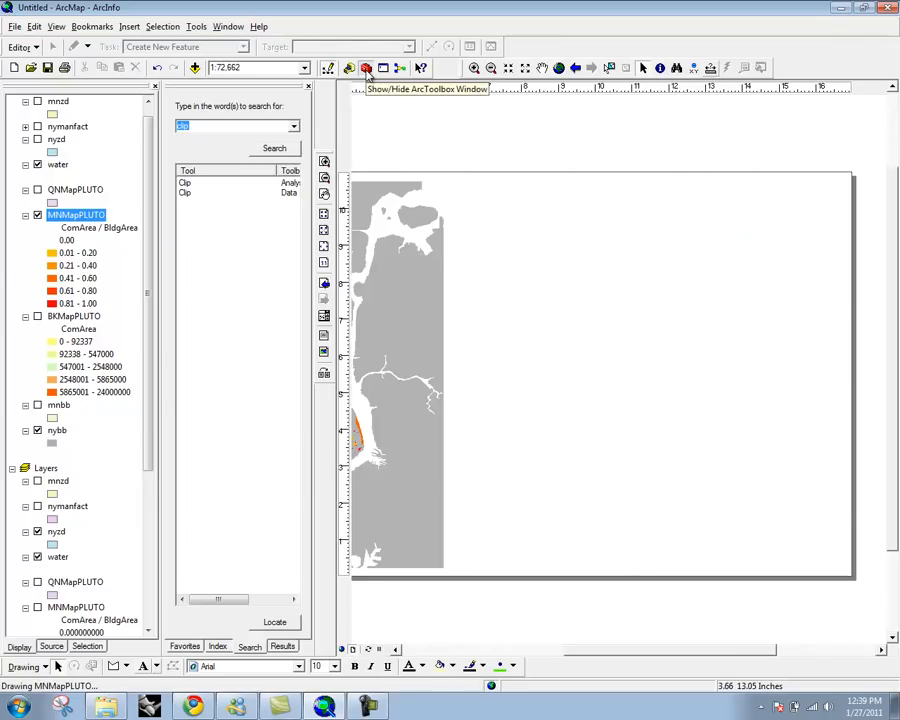
{"action": "left_click", "coordinate": [195, 647]}
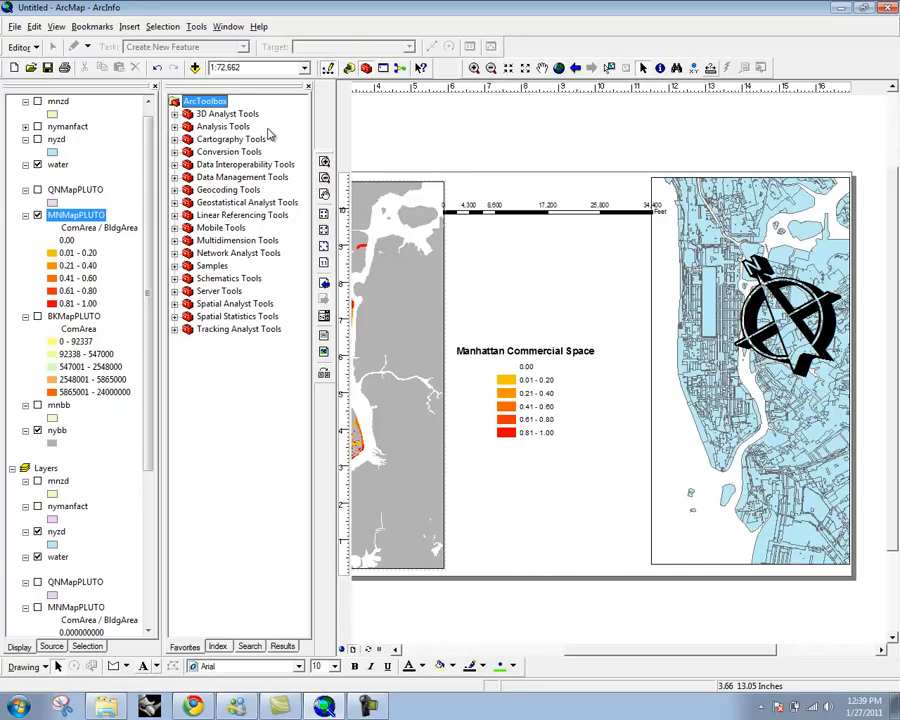
{"action": "left_click", "coordinate": [174, 152]}
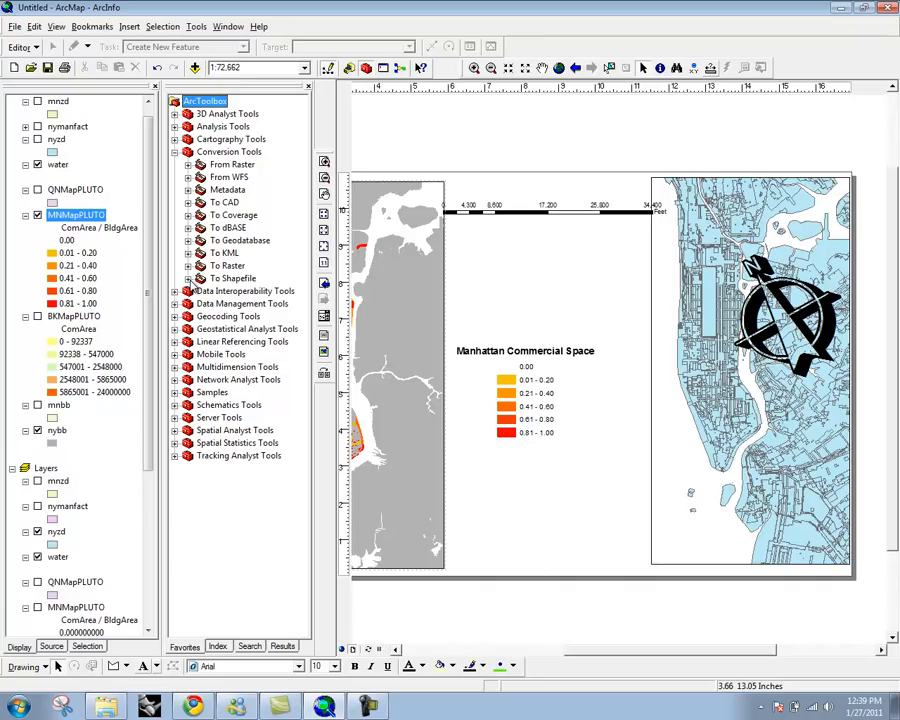
{"action": "left_click", "coordinate": [188, 202]}
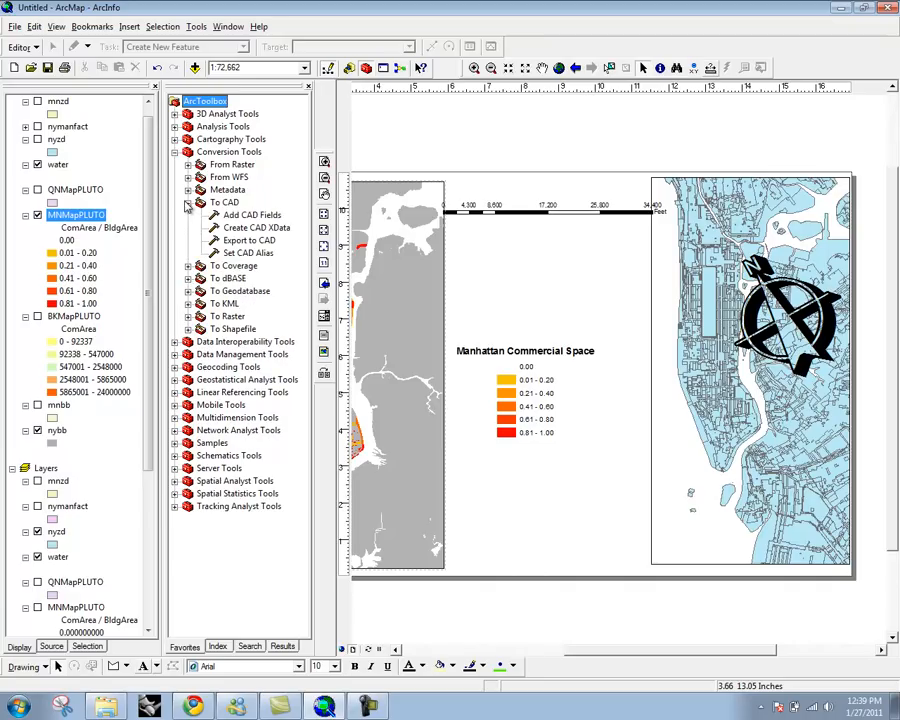
{"action": "left_click", "coordinate": [256, 244]}
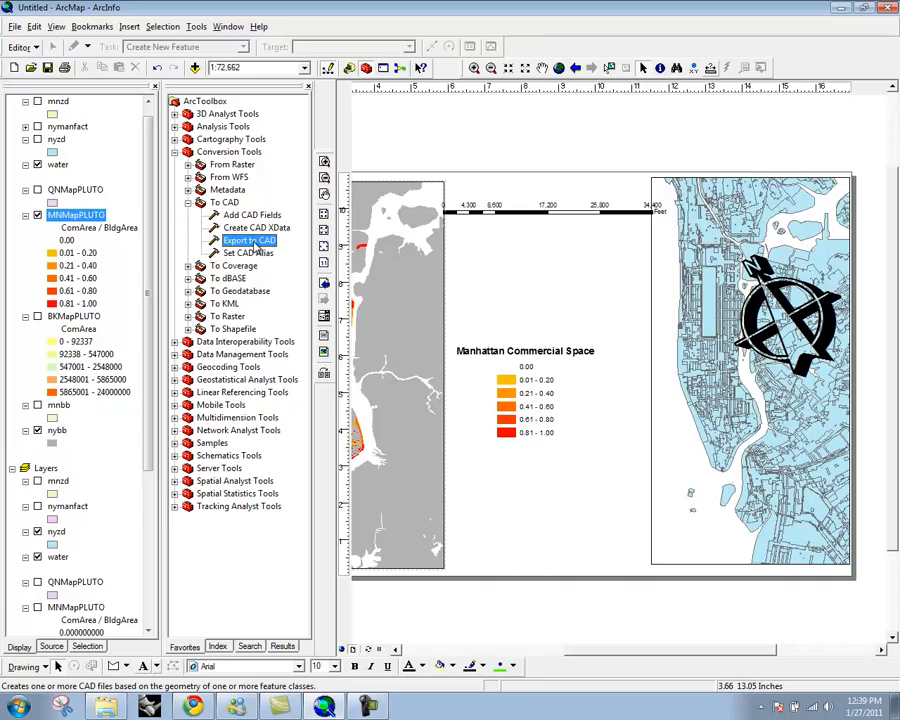
{"action": "double_click", "coordinate": [256, 244]}
Step: Add MNMapPLUTO and BKMapPLUTO as input features for the CAD export, and dismiss the tool without running it
{"action": "left_click_drag", "start_coordinate": [456, 140], "coordinate": [607, 165]}
{"action": "left_click", "coordinate": [702, 190]}
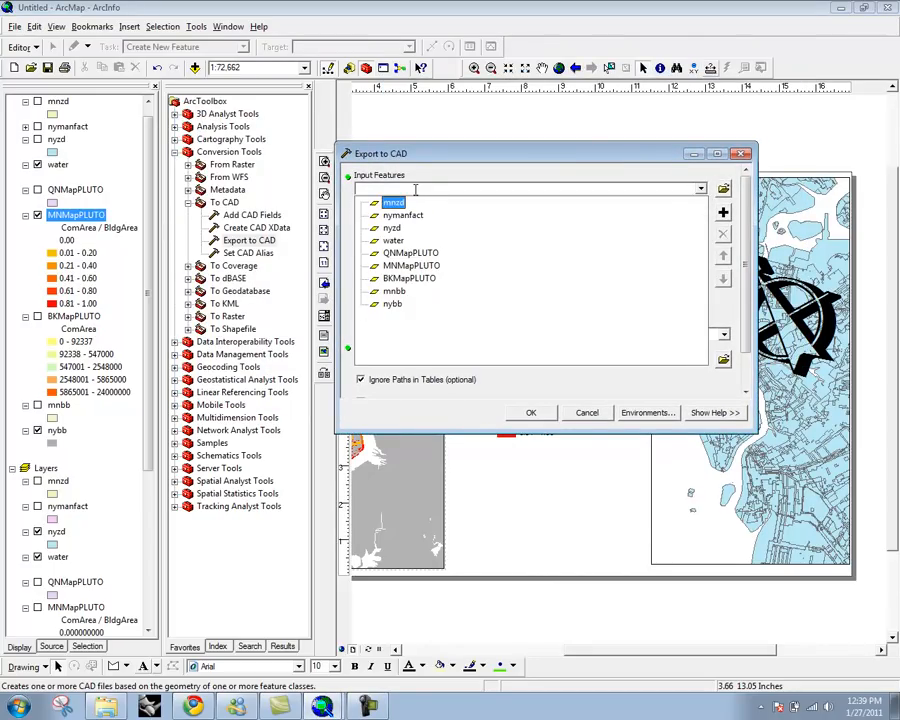
{"action": "left_click", "coordinate": [405, 265]}
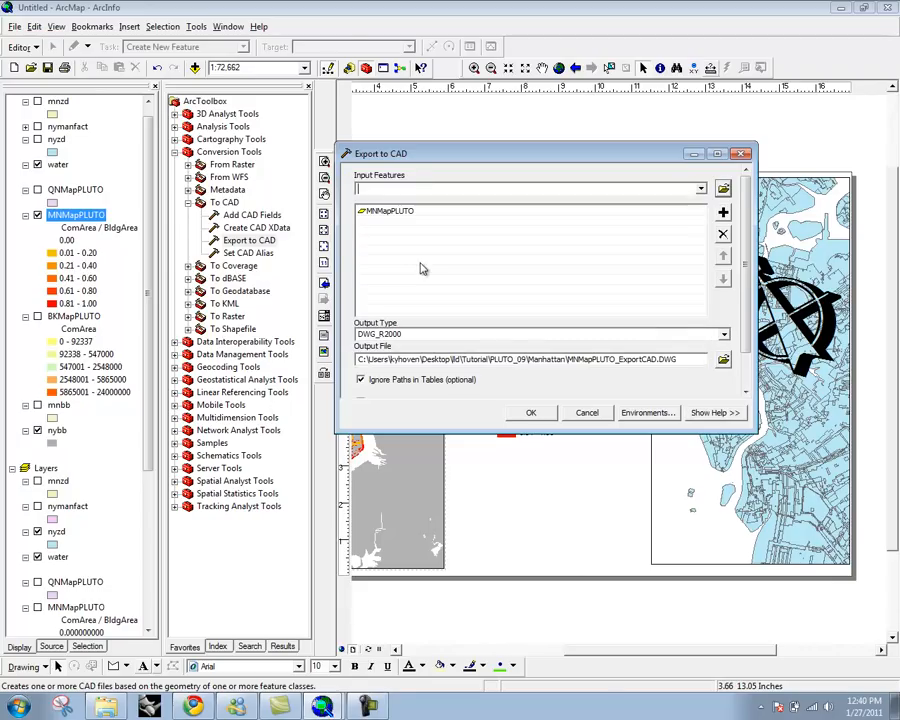
{"action": "left_click", "coordinate": [701, 188]}
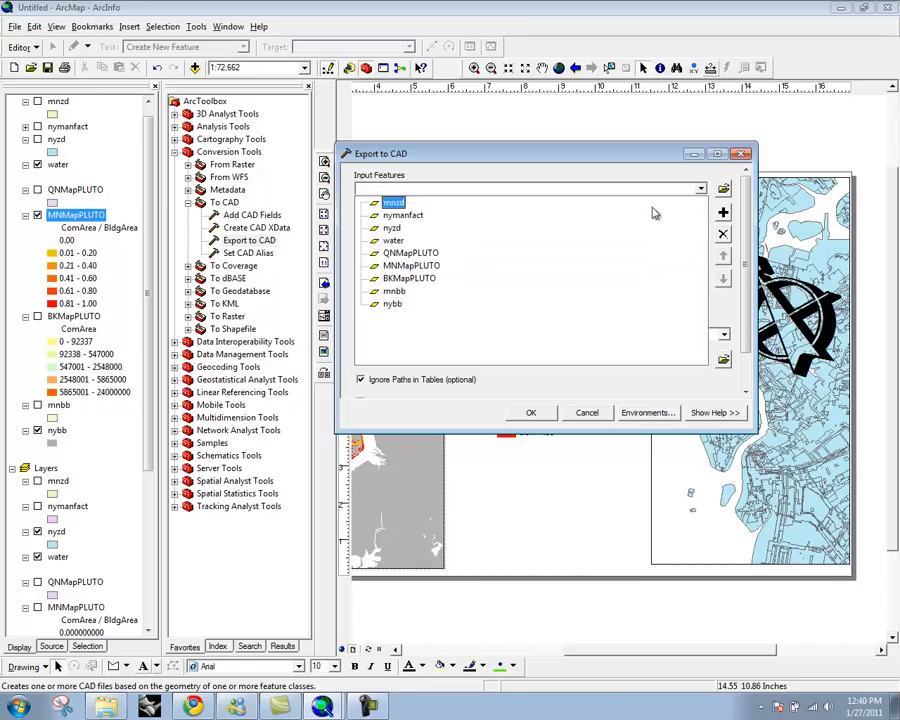
{"action": "left_click", "coordinate": [581, 281]}
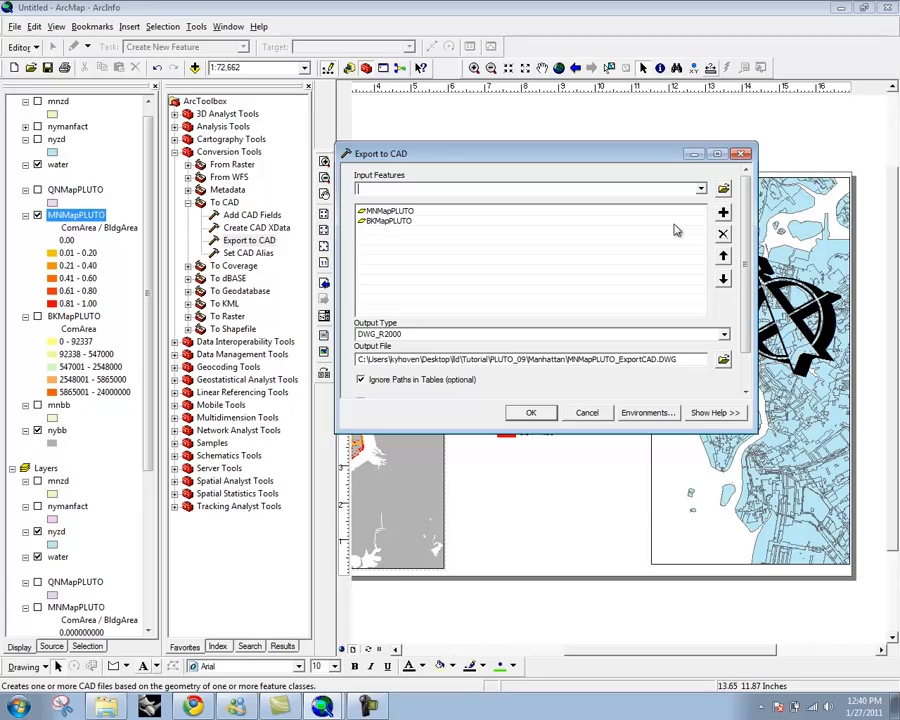
{"action": "left_click", "coordinate": [747, 153]}
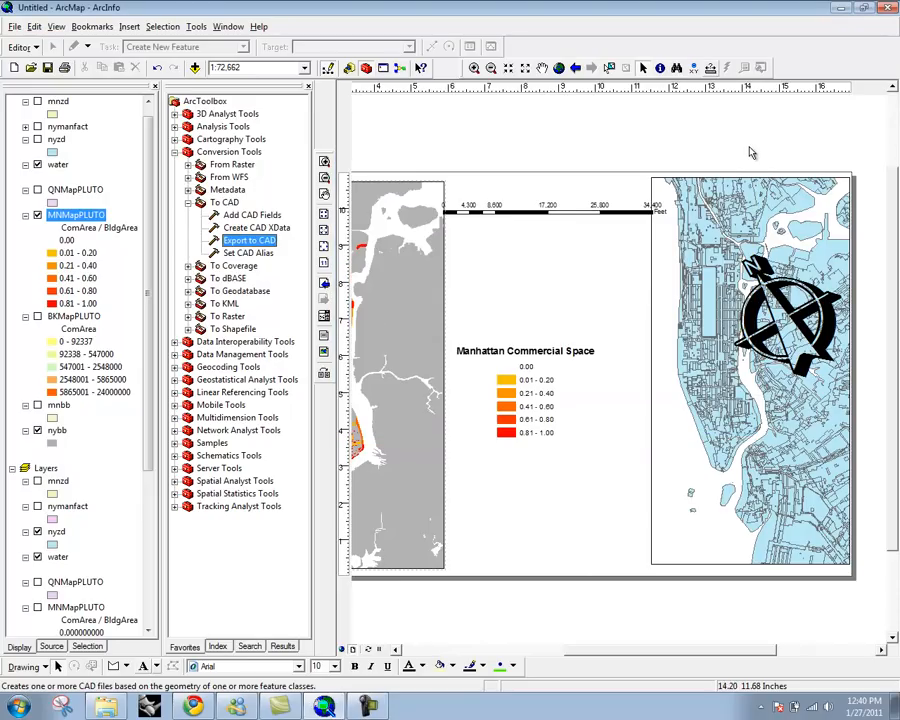
Step: Review the export options for all records in the MNMapPLUTO attribute table, cancel the export, and close the table
{"action": "left_click_drag", "start_coordinate": [562, 175], "coordinate": [583, 176]}
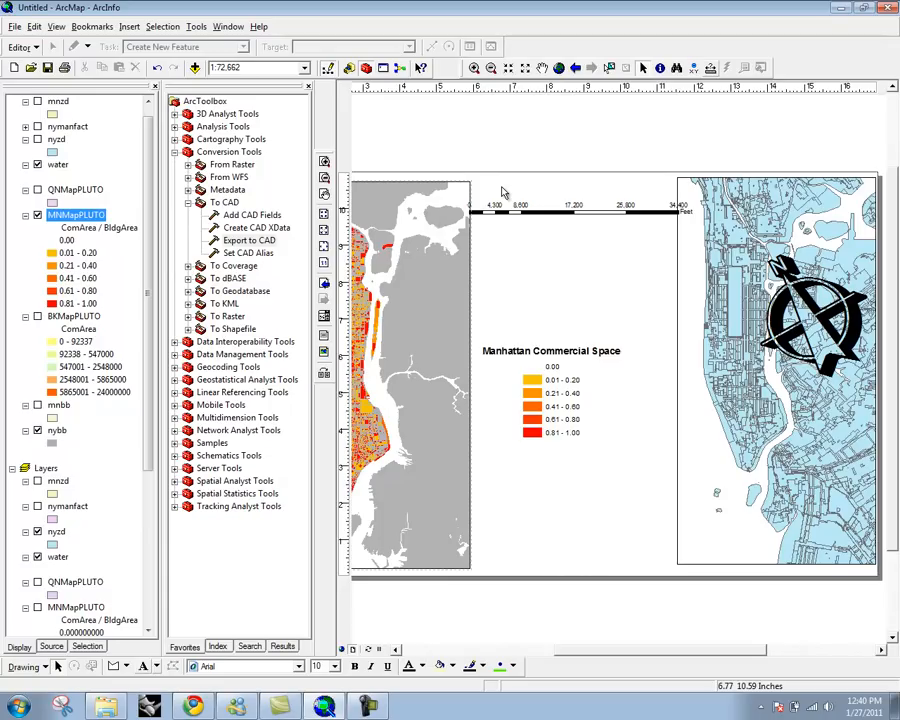
{"action": "right_click", "coordinate": [77, 216]}
{"action": "left_click", "coordinate": [141, 257]}
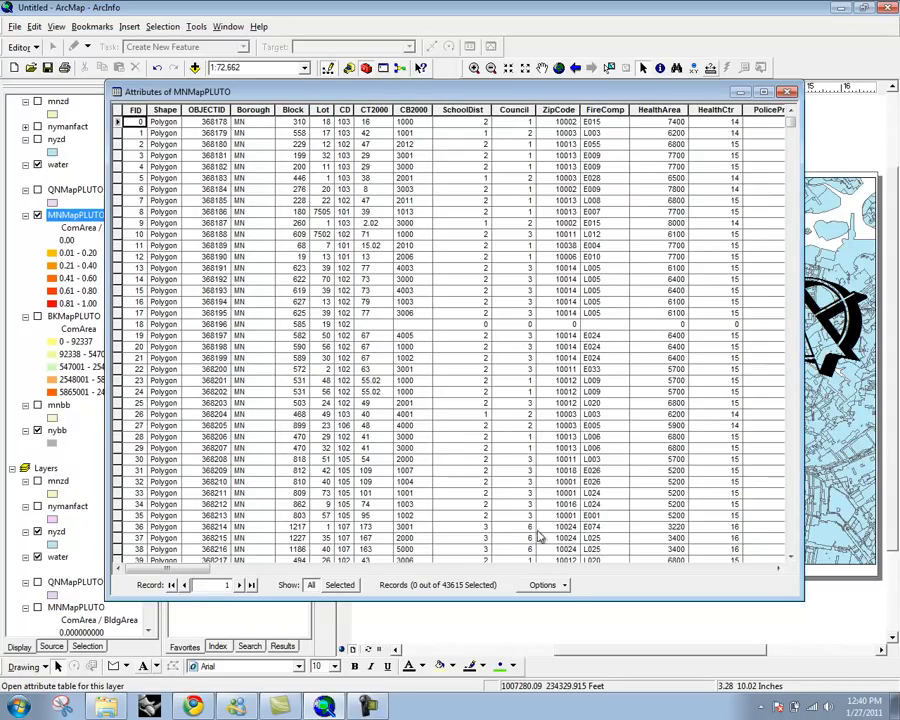
{"action": "left_click", "coordinate": [563, 588]}
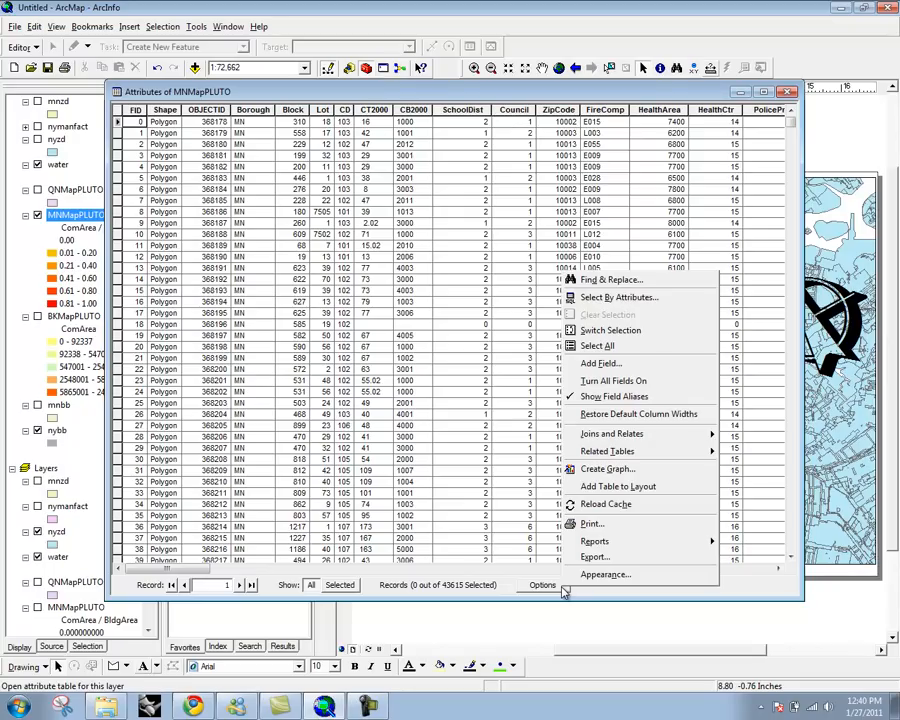
{"action": "left_click", "coordinate": [603, 558]}
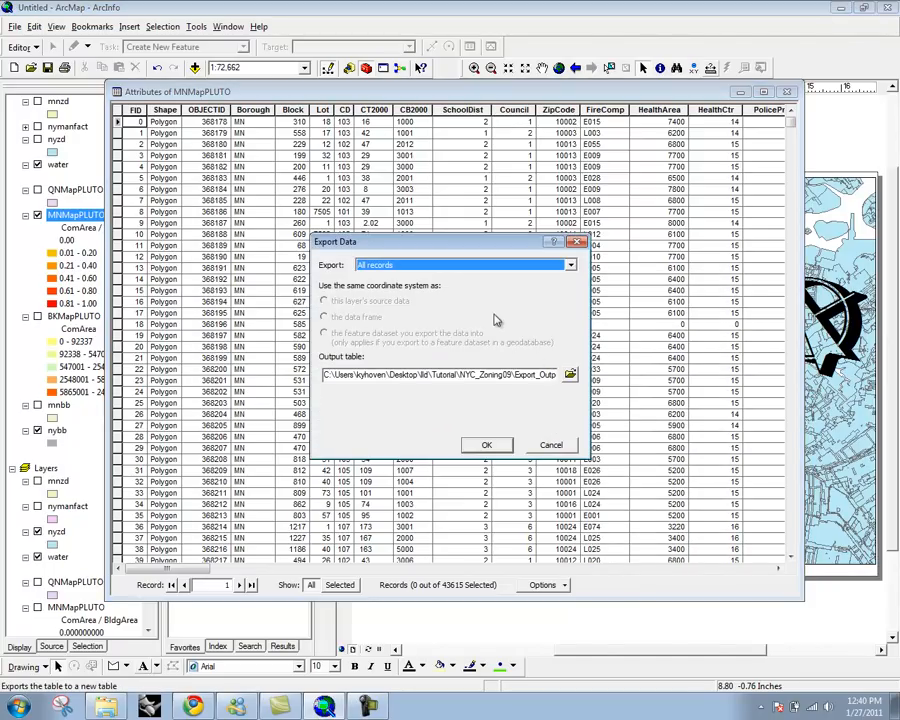
{"action": "double_click", "coordinate": [527, 375]}
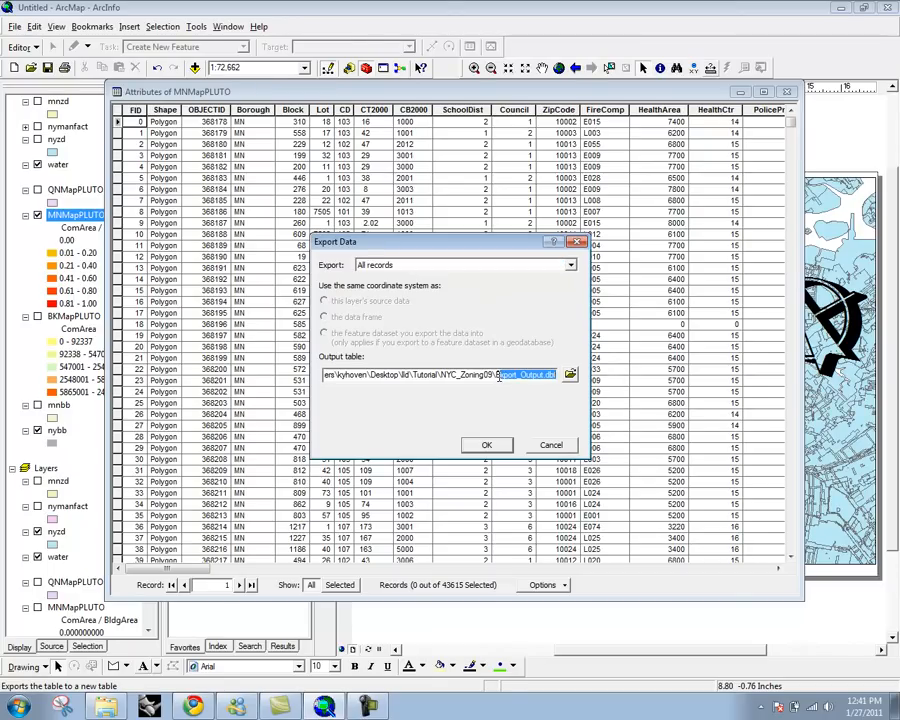
{"action": "left_click", "coordinate": [547, 450]}
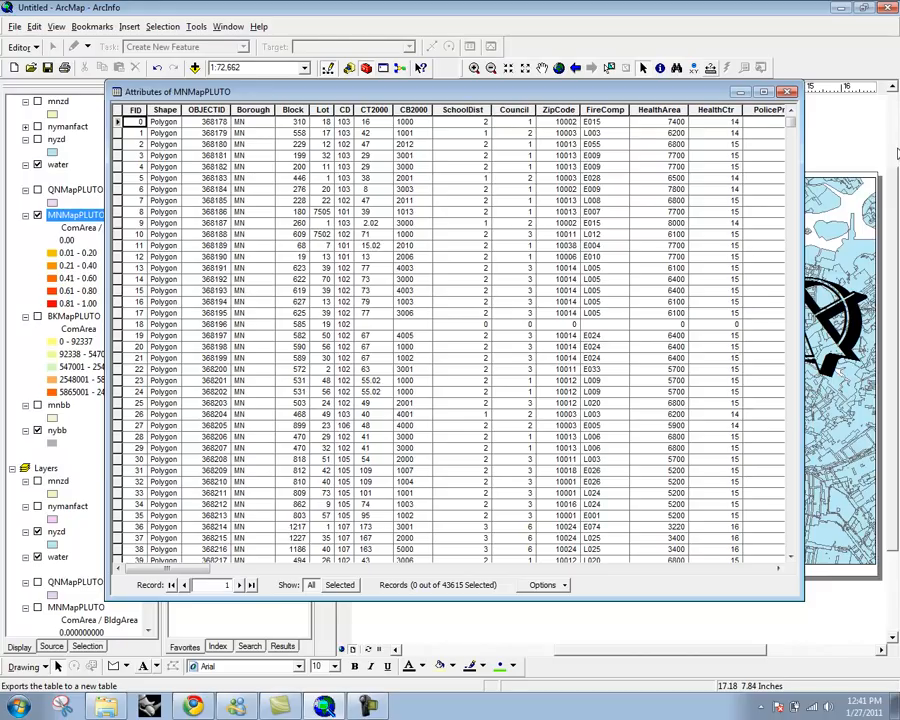
{"action": "left_click_drag", "start_coordinate": [684, 95], "coordinate": [672, 101]}
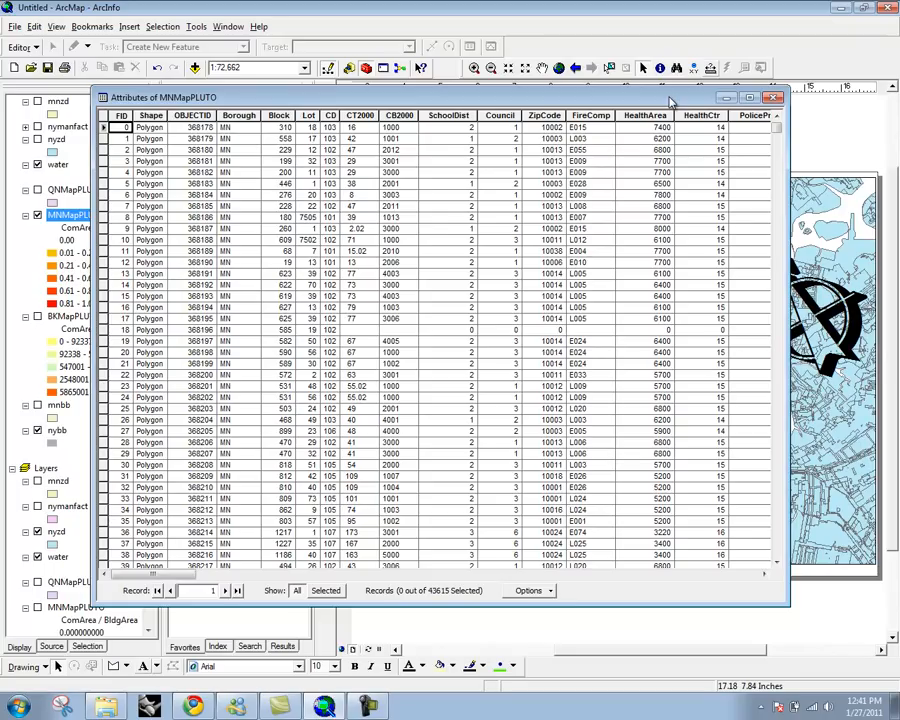
{"action": "left_click", "coordinate": [773, 97]}
Step: Look through the list of available toolbars without enabling any
{"action": "left_click", "coordinate": [542, 67]}
{"action": "mouse_move", "coordinate": [494, 166]}
{"action": "left_mouse_down"}
{"action": "mouse_move", "coordinate": [549, 164]}
{"action": "mouse_move", "coordinate": [556, 172]}
{"action": "left_mouse_up"}
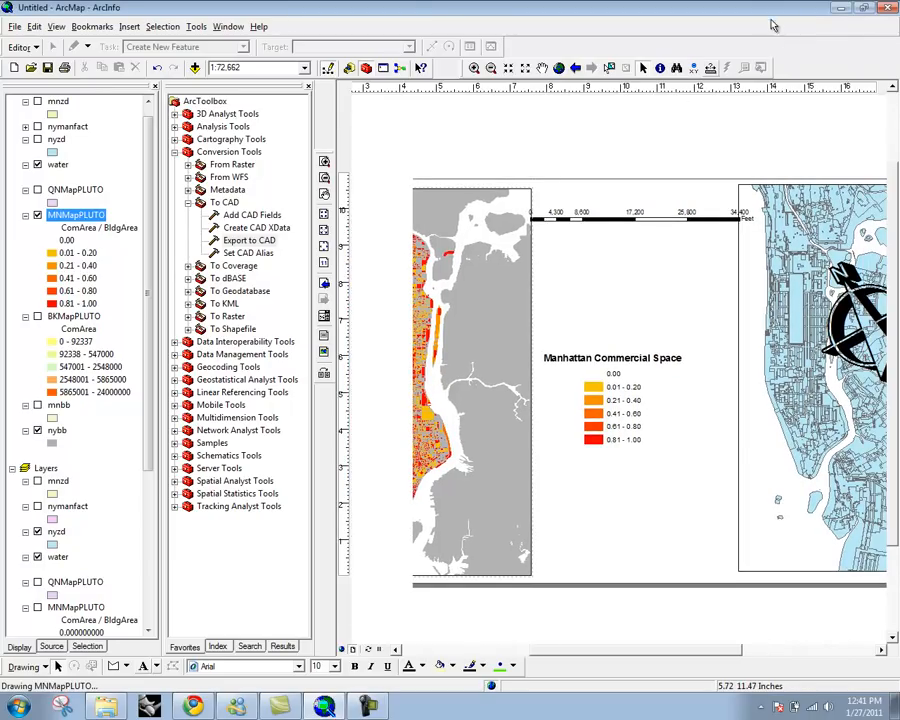
{"action": "right_click", "coordinate": [808, 60]}
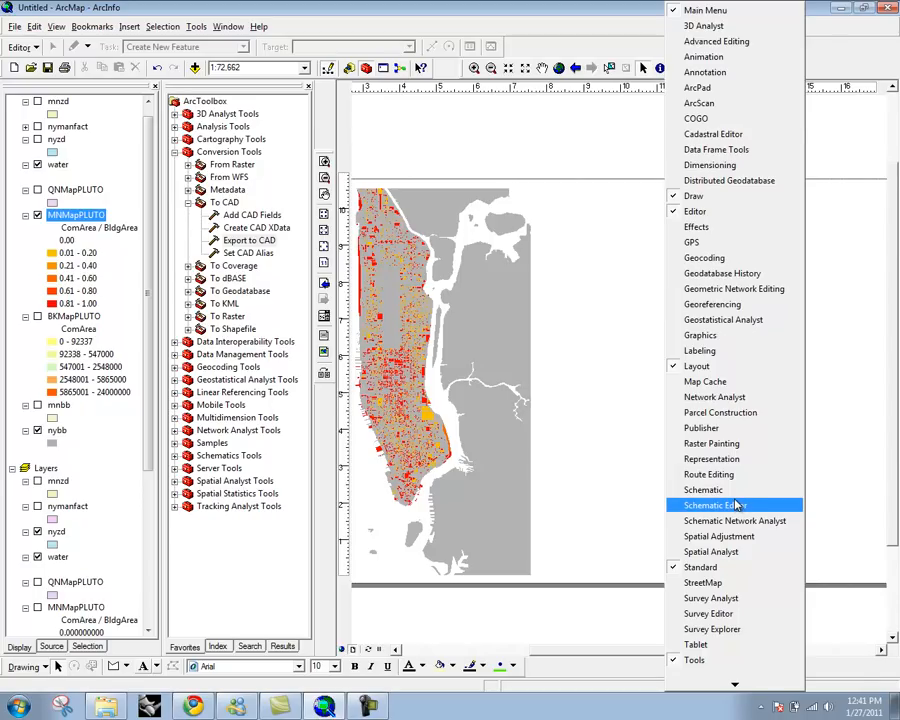
{"action": "left_click", "coordinate": [568, 476]}
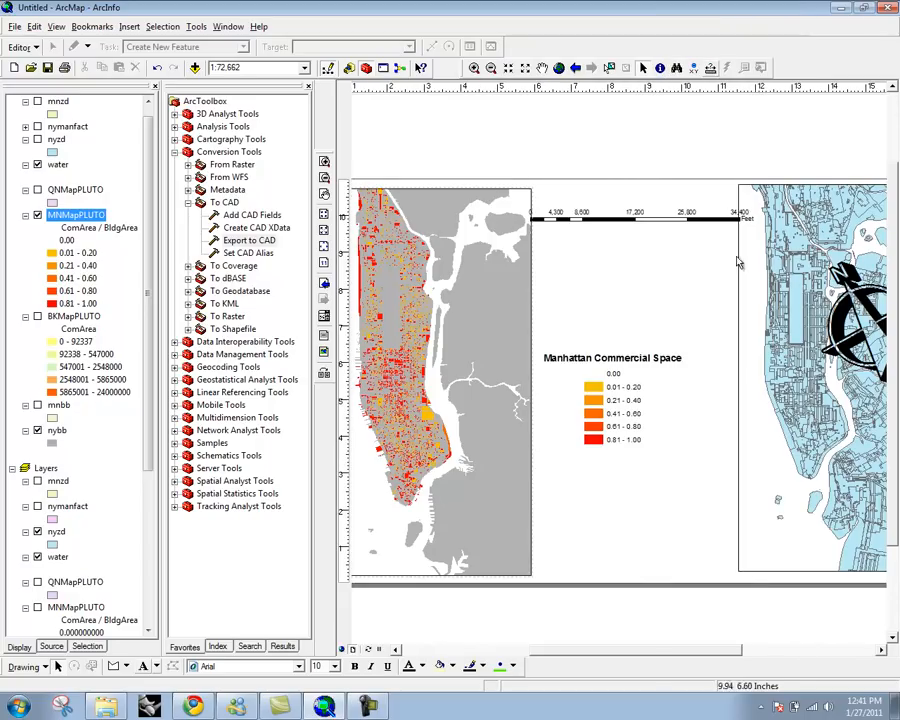
{"action": "right_click", "coordinate": [849, 41]}
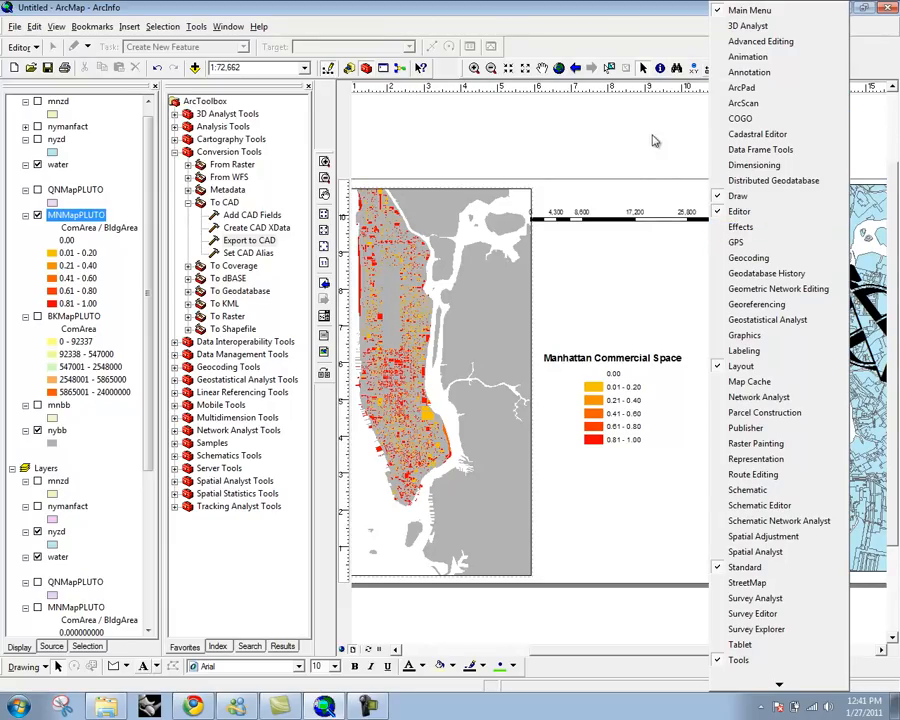
{"action": "left_click", "coordinate": [618, 44]}
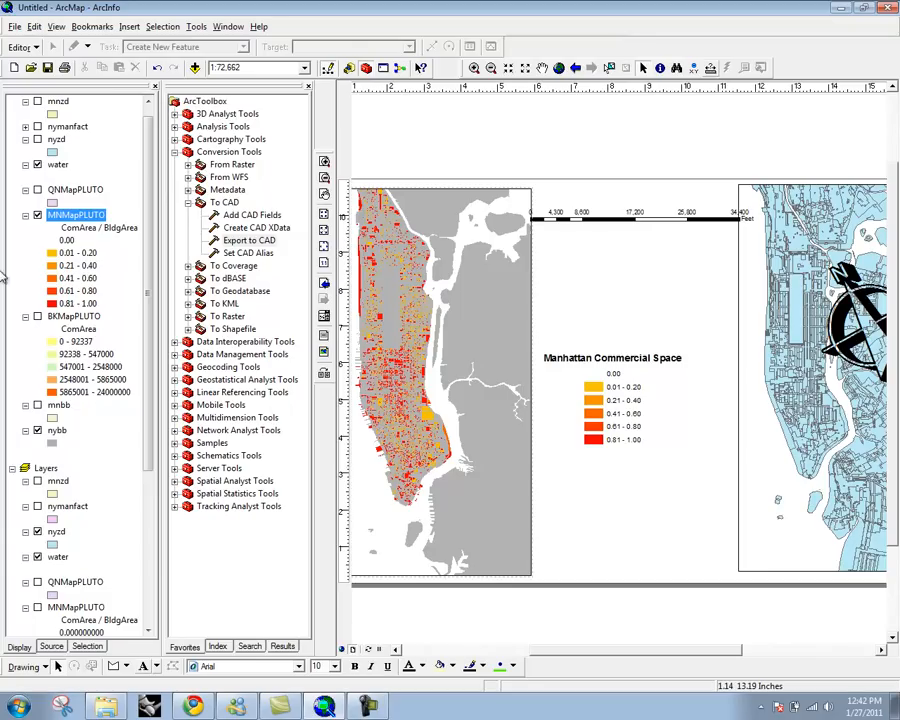
Step: View the MNMapPLUTO layer properties and close them without changes
{"action": "right_click", "coordinate": [84, 219]}
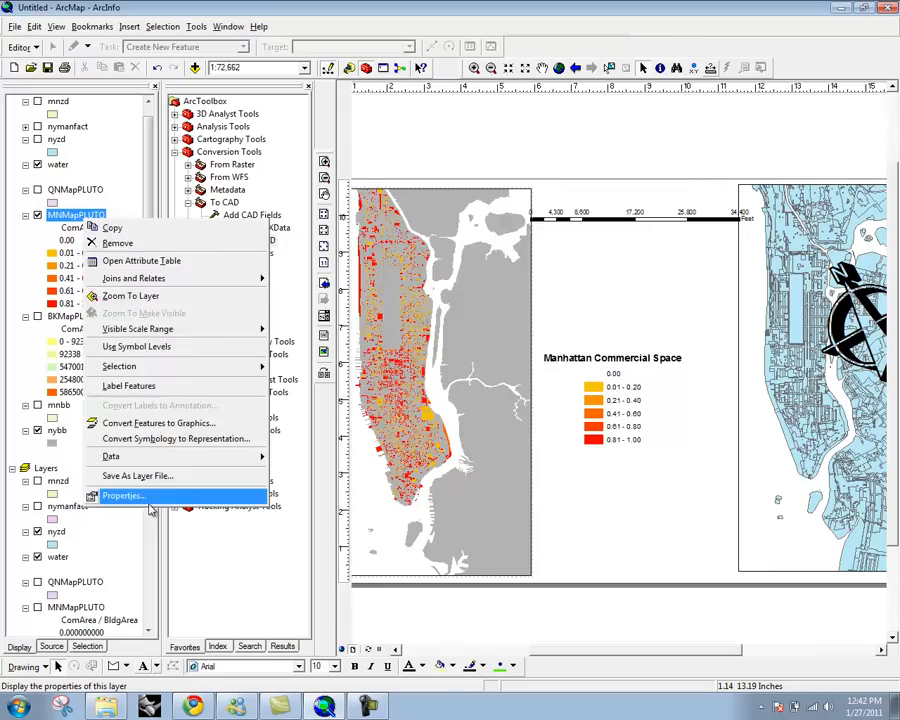
{"action": "left_click", "coordinate": [138, 495]}
{"action": "left_click", "coordinate": [534, 489]}
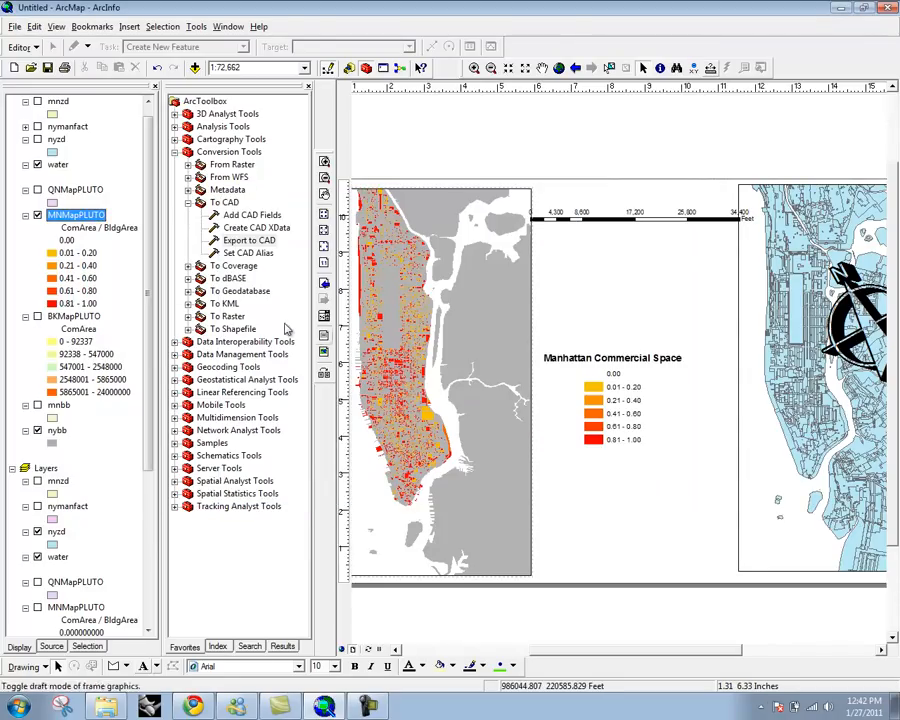
Step: View the MNMapPLUTO attribute table and close it without changes
{"action": "right_click", "coordinate": [92, 220]}
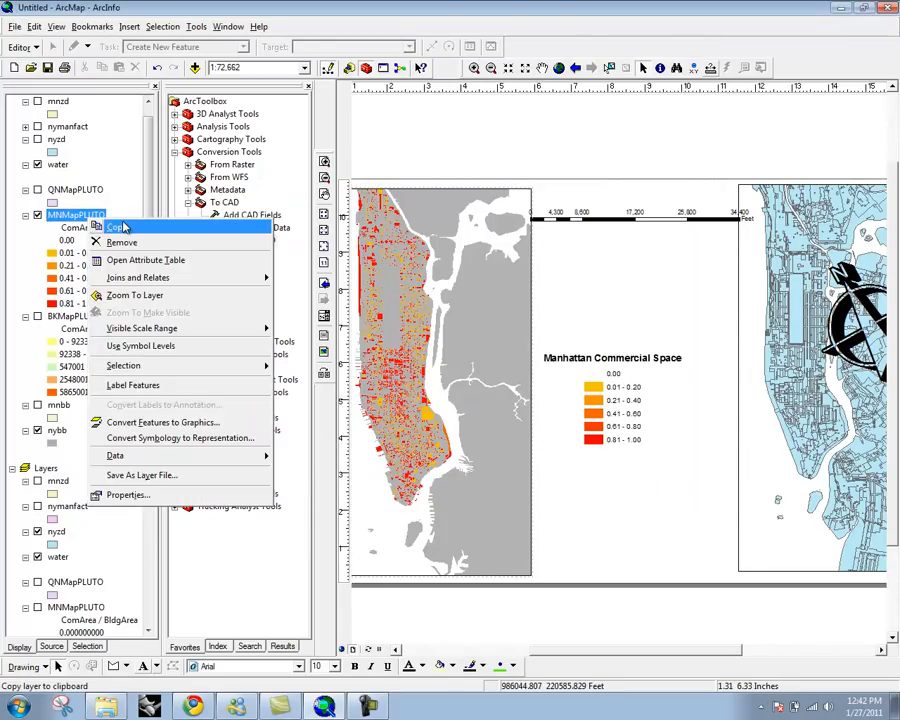
{"action": "left_click", "coordinate": [146, 261]}
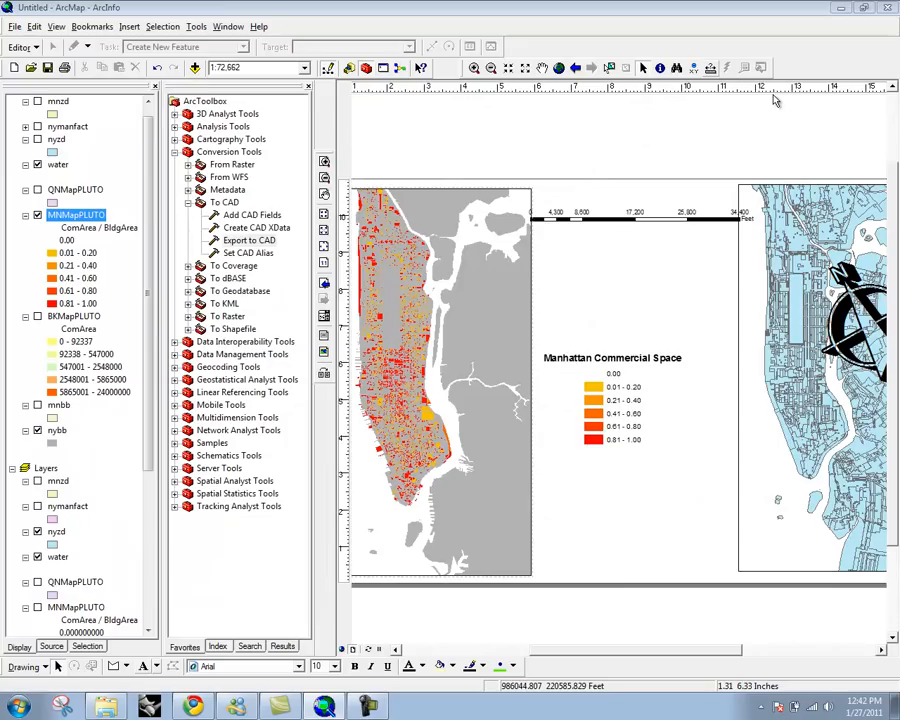
{"action": "left_click", "coordinate": [772, 97]}
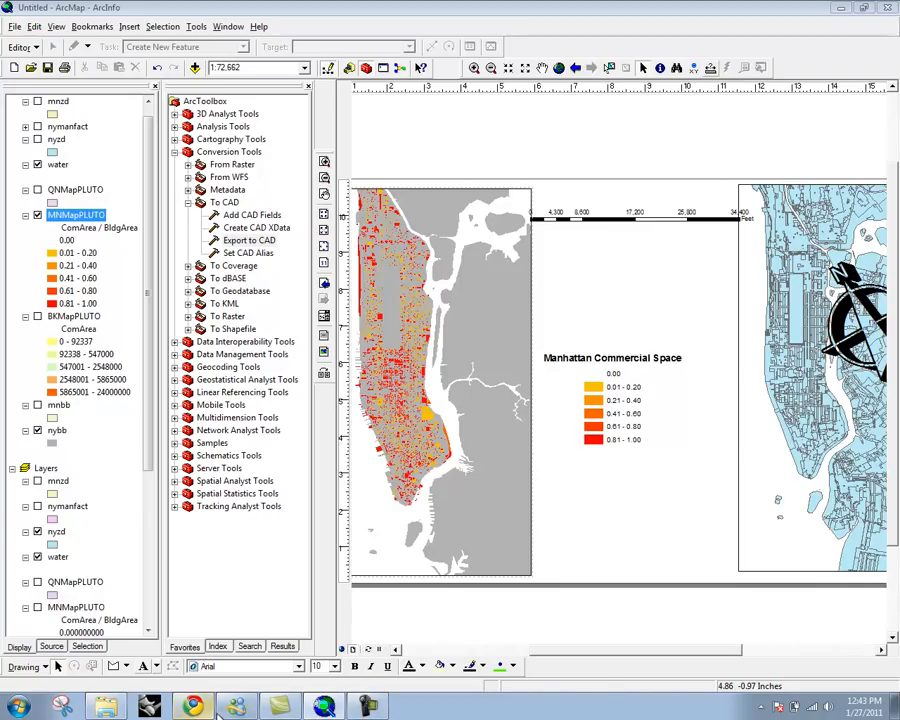
Step: Switch to the file explorer window and go from nybb_10c_av back to the Tutorial folder
{"action": "left_click", "coordinate": [838, 9]}
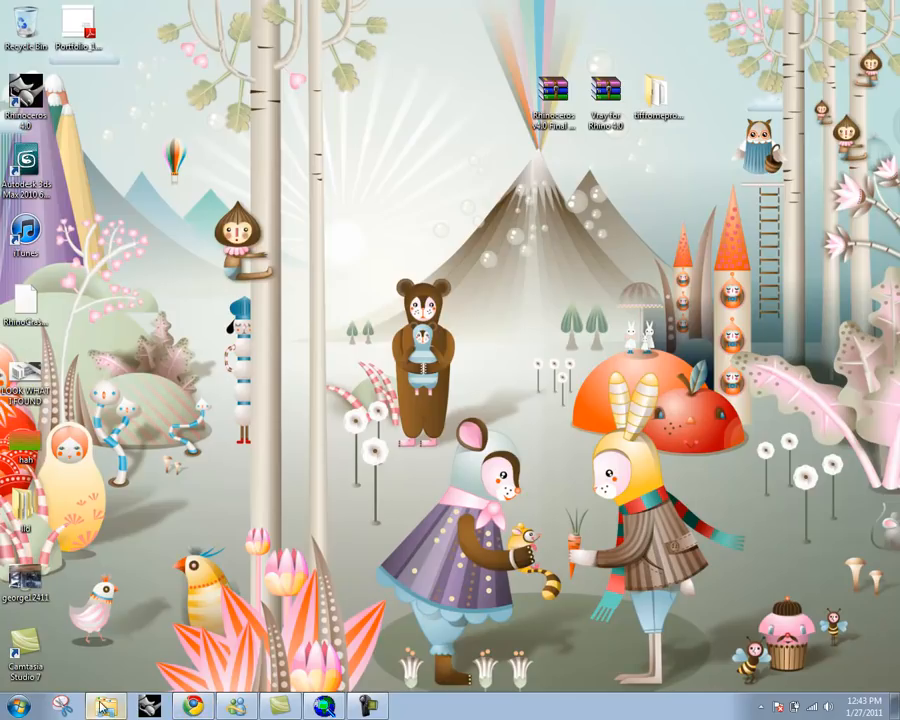
{"action": "left_click", "coordinate": [324, 707]}
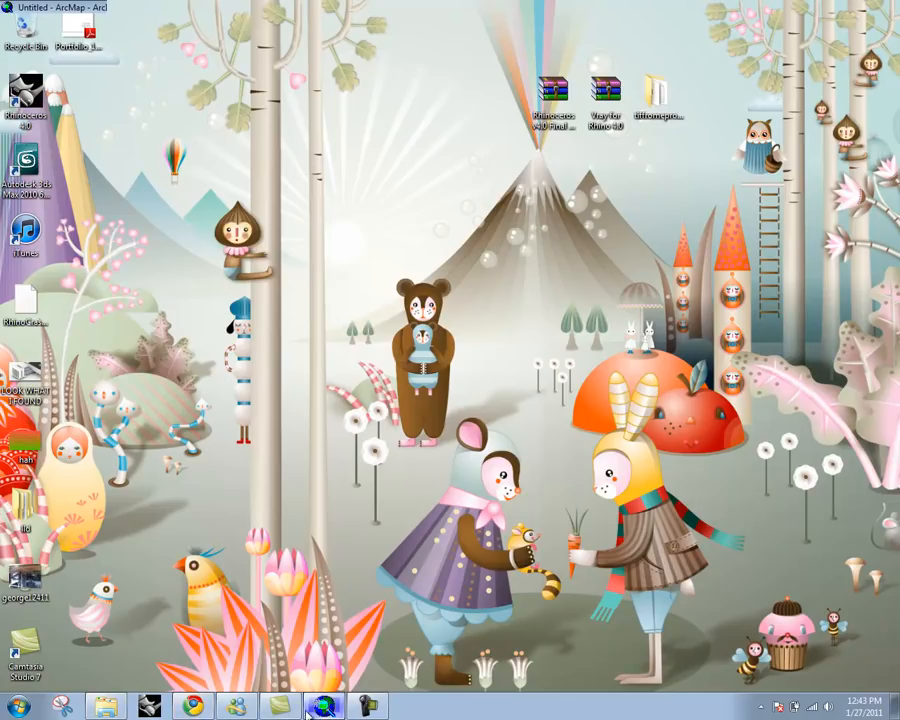
{"action": "left_click", "coordinate": [117, 709]}
{"action": "left_click", "coordinate": [526, 436]}
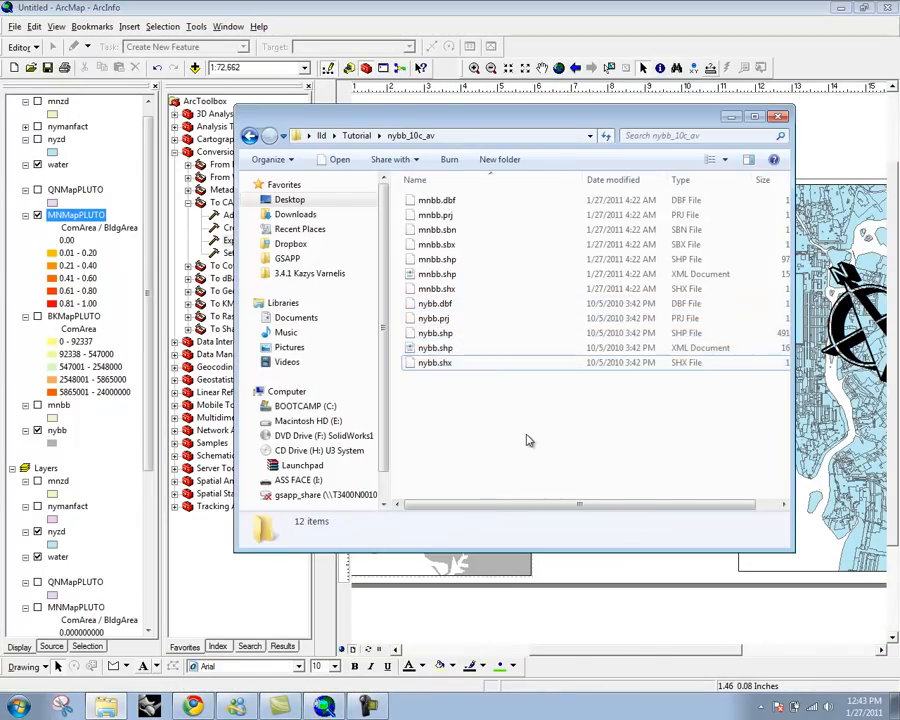
{"action": "left_click", "coordinate": [250, 136]}
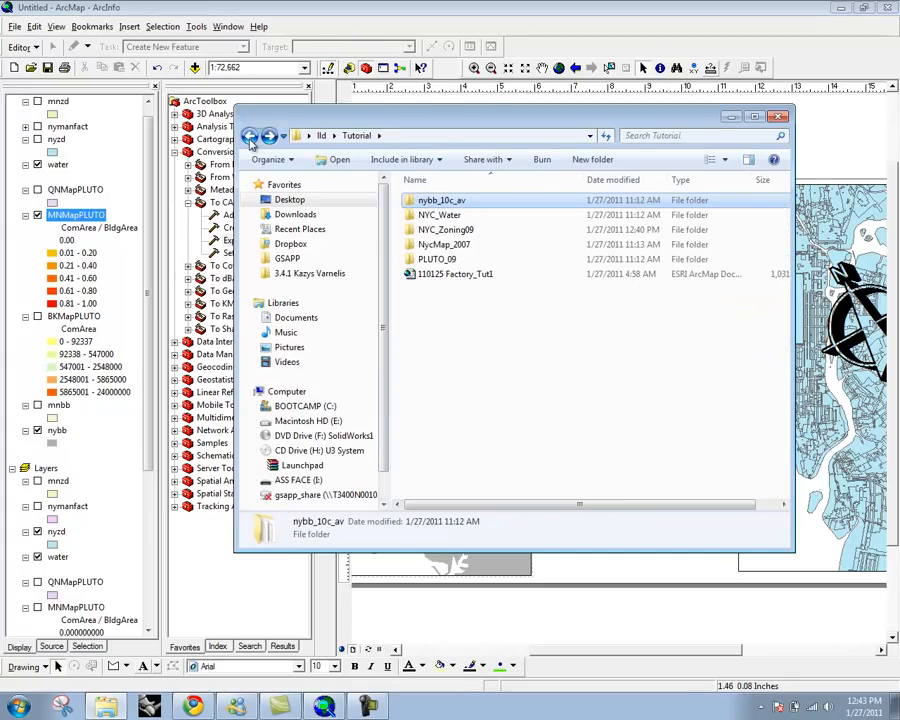
Step: Try to open the 110125 Factory_Tut1 map document from the Tutorial folder, and return to the untitled map
{"action": "left_click", "coordinate": [478, 277]}
{"action": "left_click", "coordinate": [478, 277]}
{"action": "left_click", "coordinate": [415, 288]}
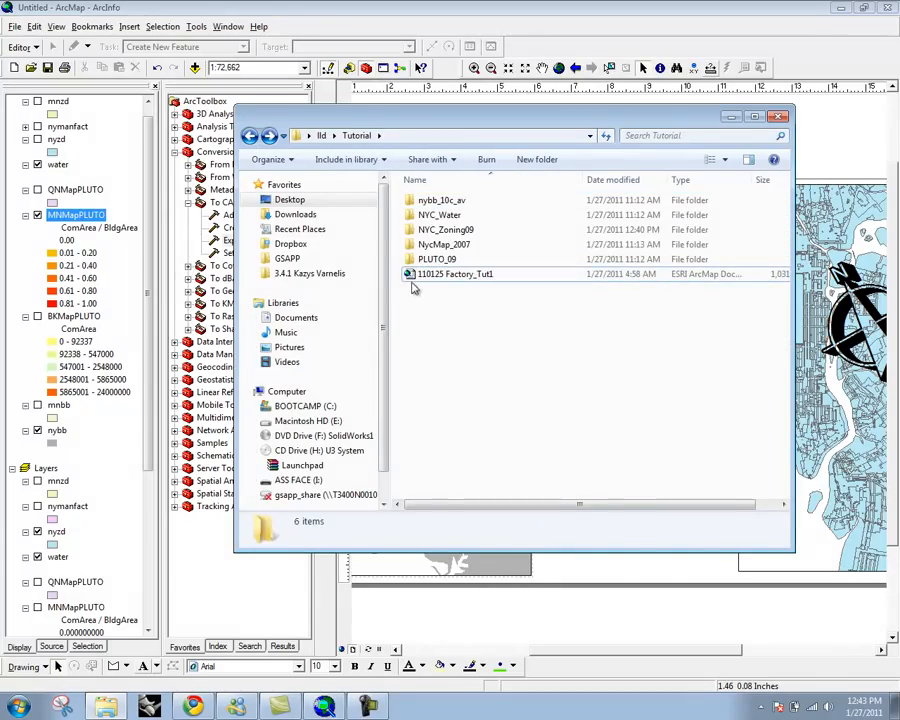
{"action": "double_click", "coordinate": [411, 276]}
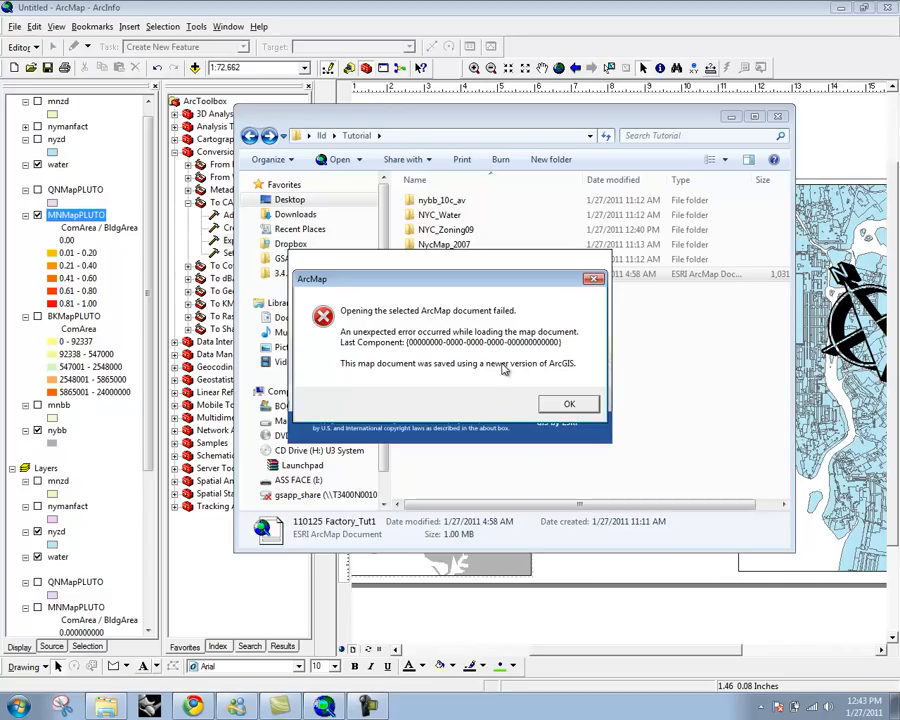
{"action": "left_click", "coordinate": [572, 405]}
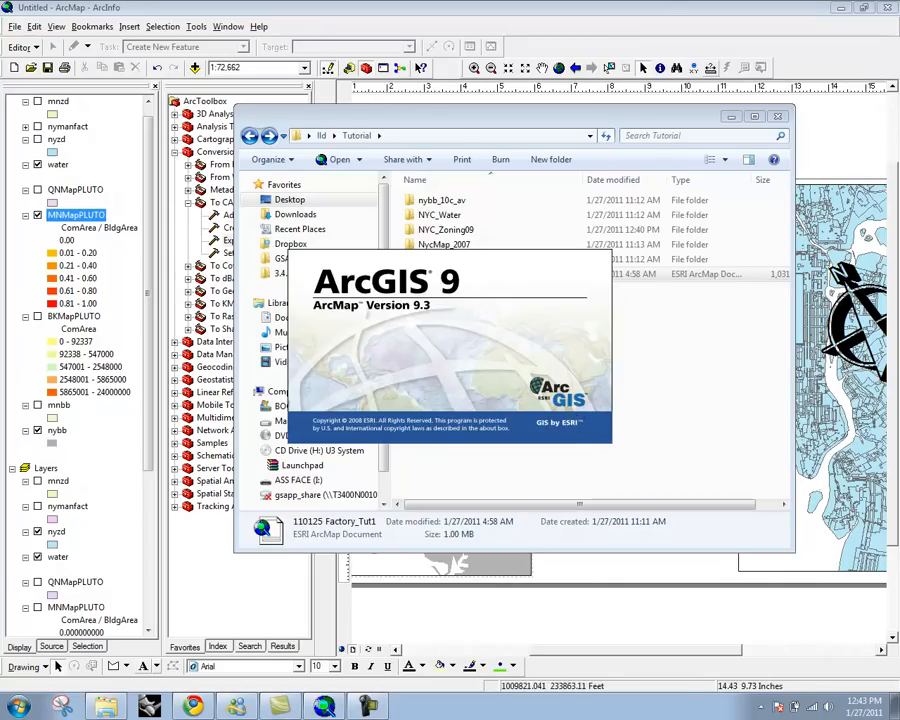
{"action": "left_click", "coordinate": [893, 8]}
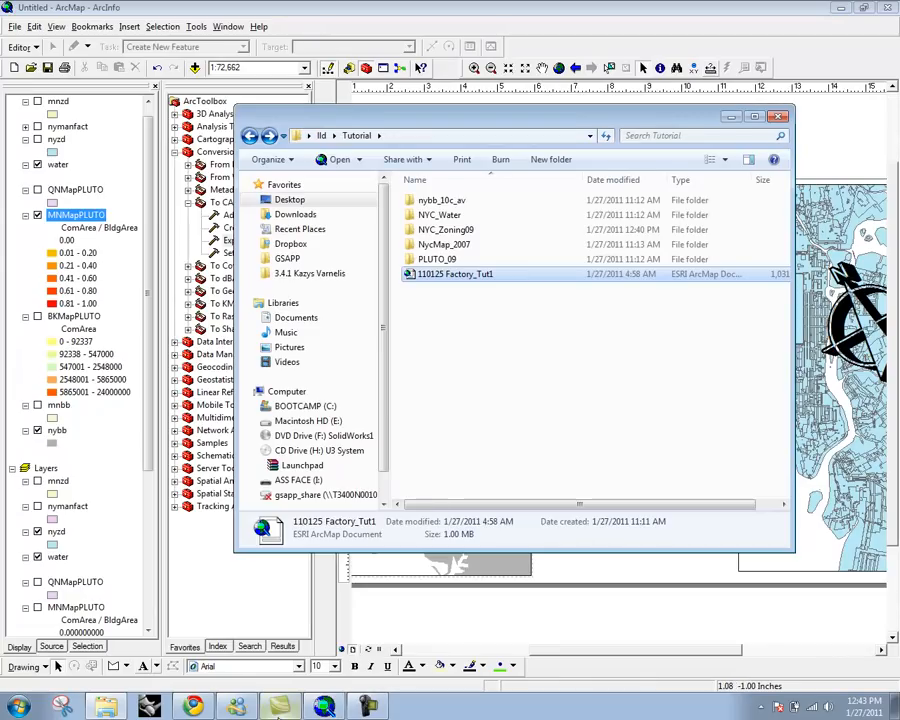
{"action": "left_click", "coordinate": [733, 118]}
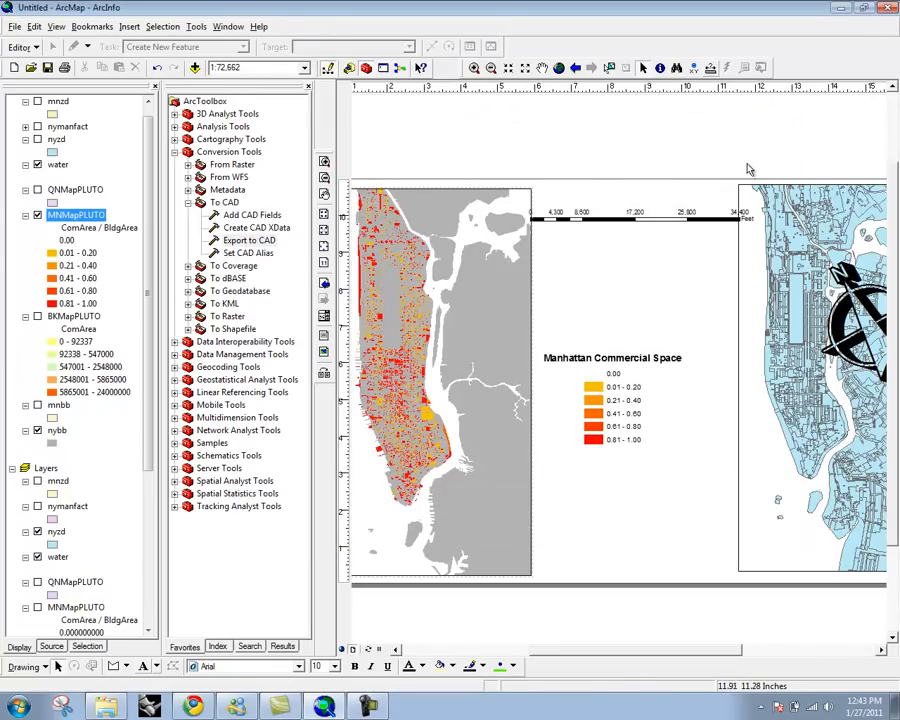
Step: Review the file types and recent file names offered for saving the map under a new name, and cancel without saving
{"action": "left_click", "coordinate": [14, 28]}
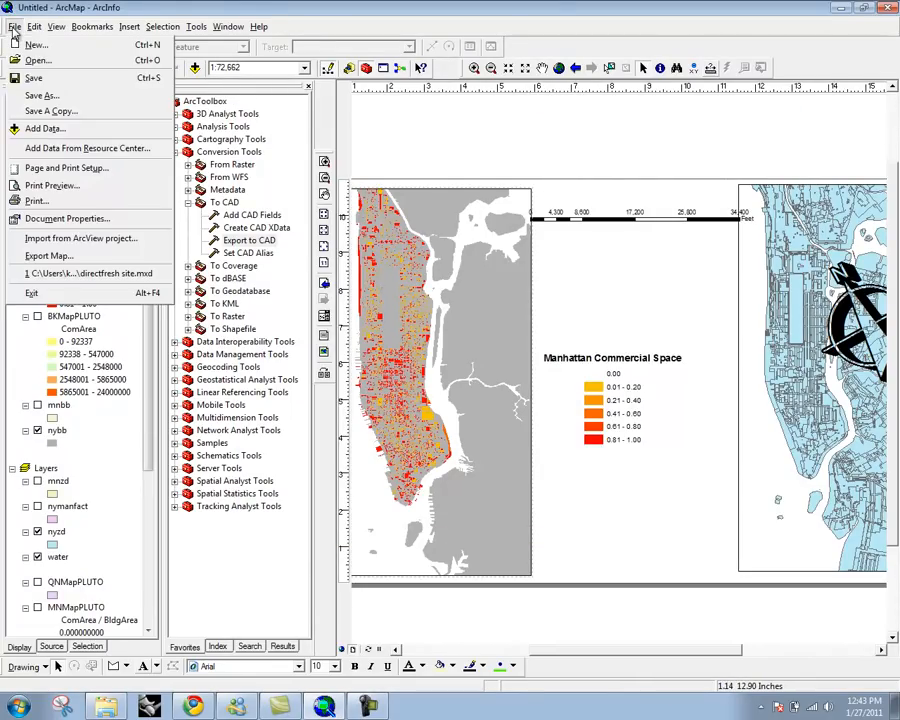
{"action": "left_click", "coordinate": [42, 95]}
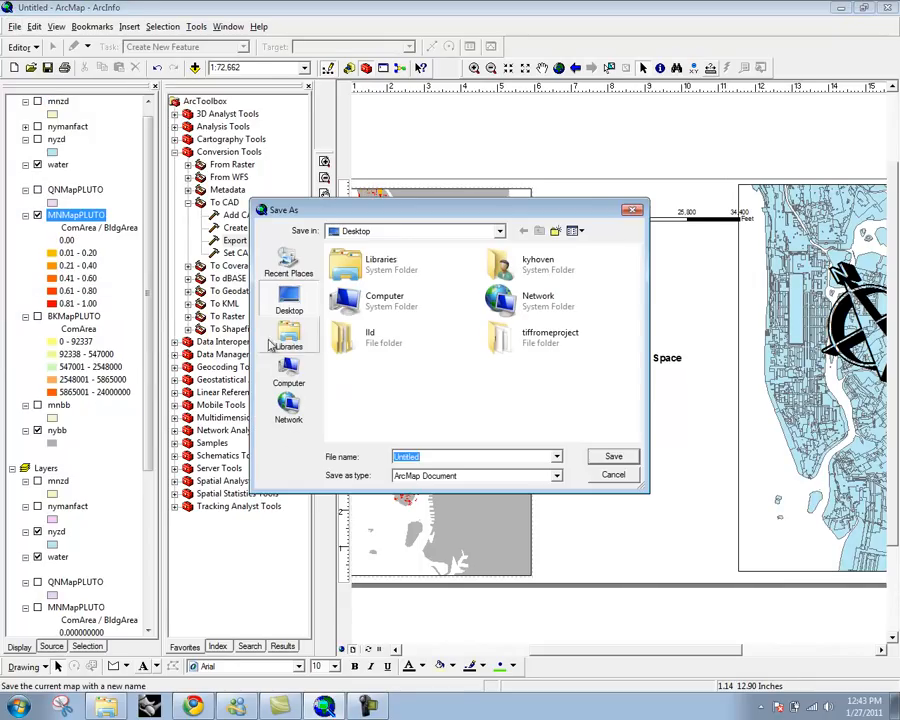
{"action": "left_click", "coordinate": [550, 477]}
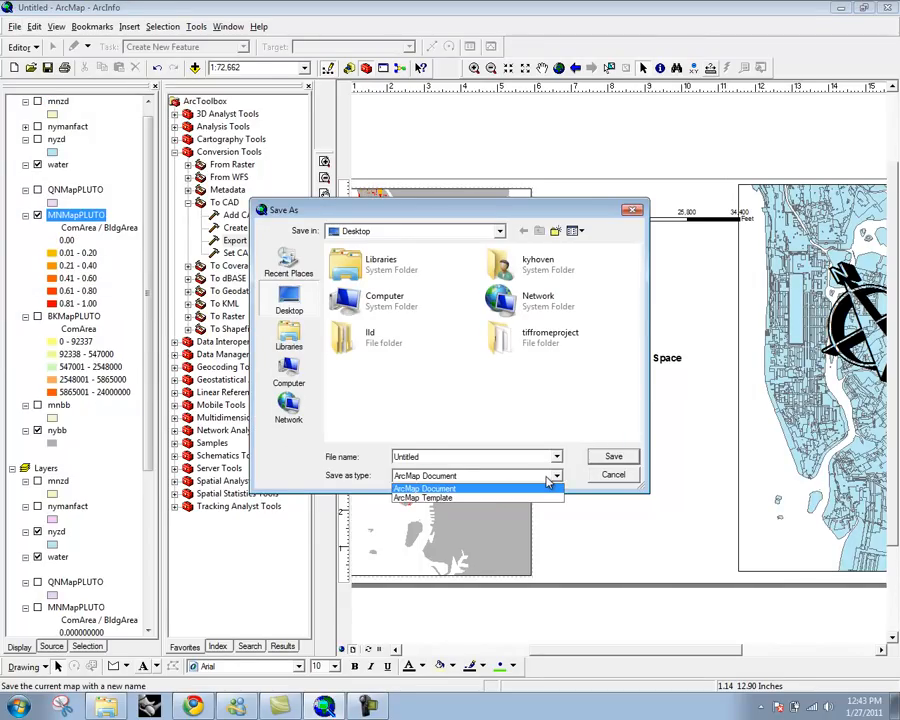
{"action": "left_click", "coordinate": [548, 480]}
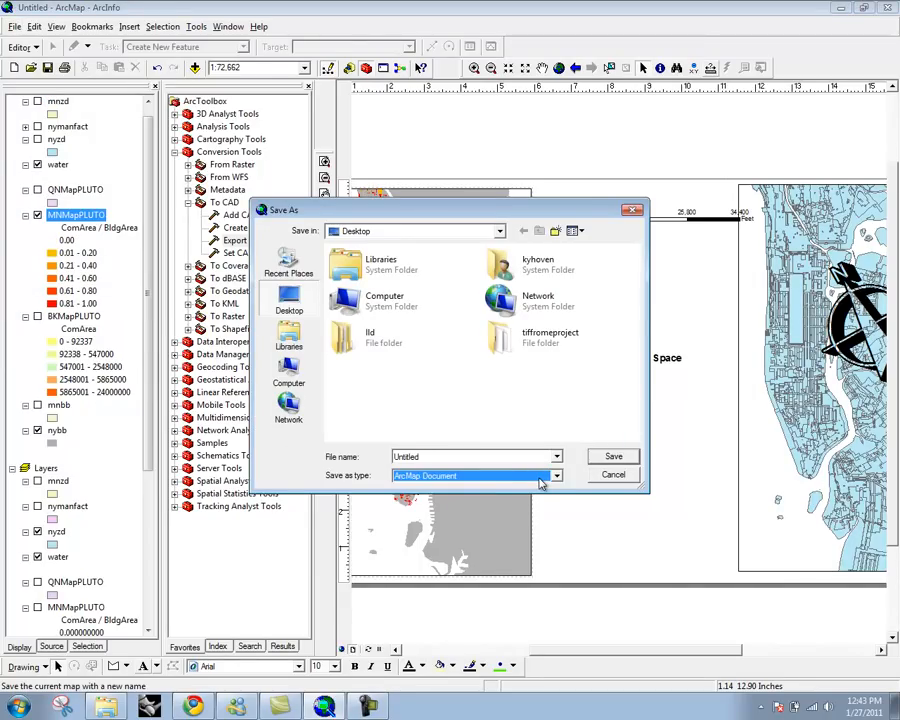
{"action": "left_click", "coordinate": [556, 457]}
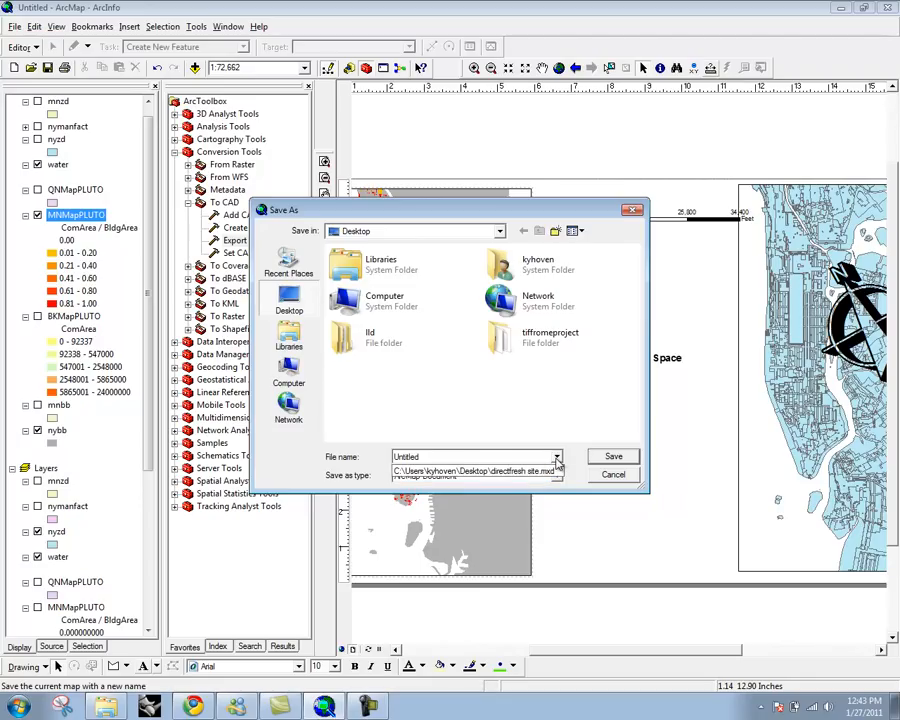
{"action": "left_click", "coordinate": [557, 458]}
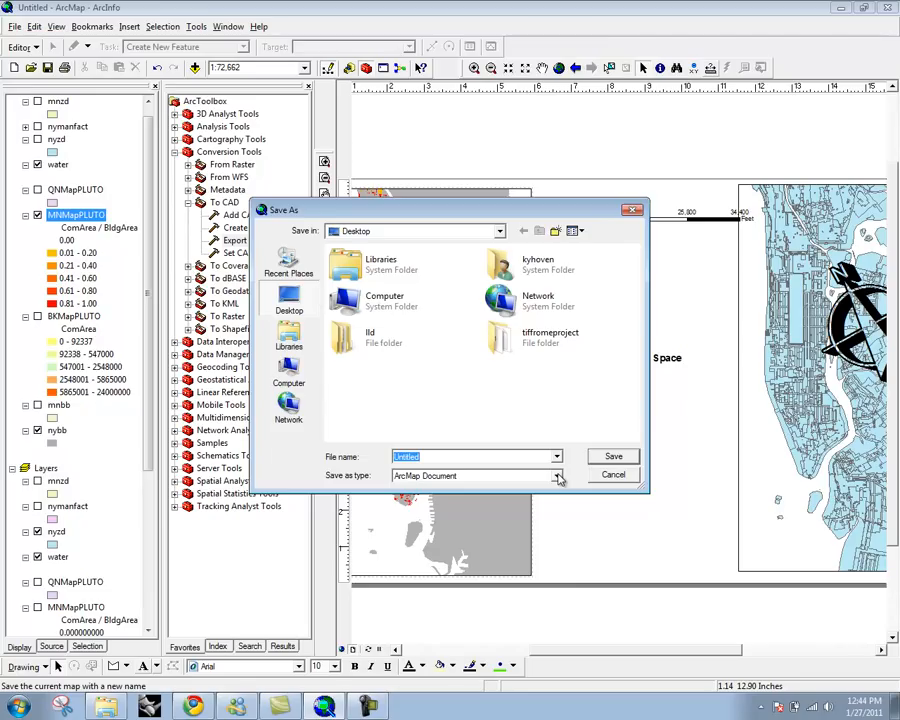
{"action": "left_click", "coordinate": [616, 476]}
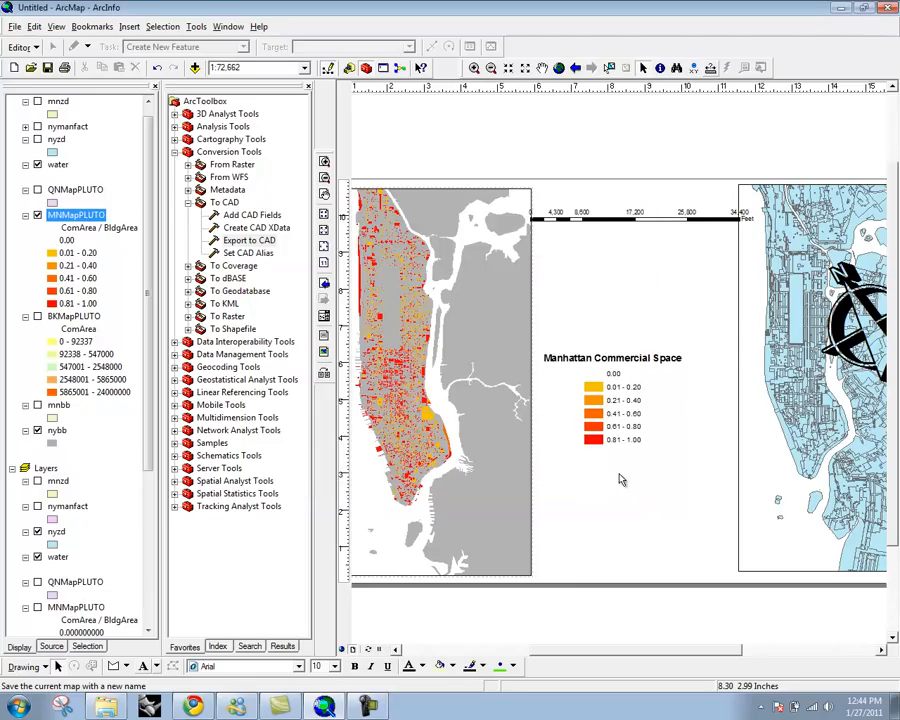
{"action": "left_click_drag", "start_coordinate": [579, 522], "coordinate": [649, 512]}
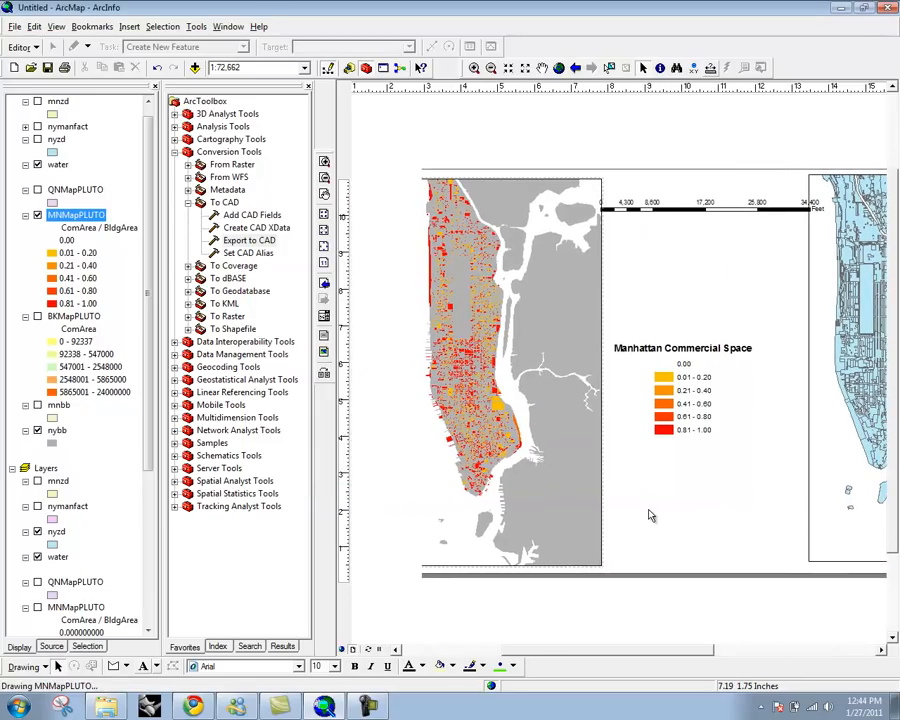